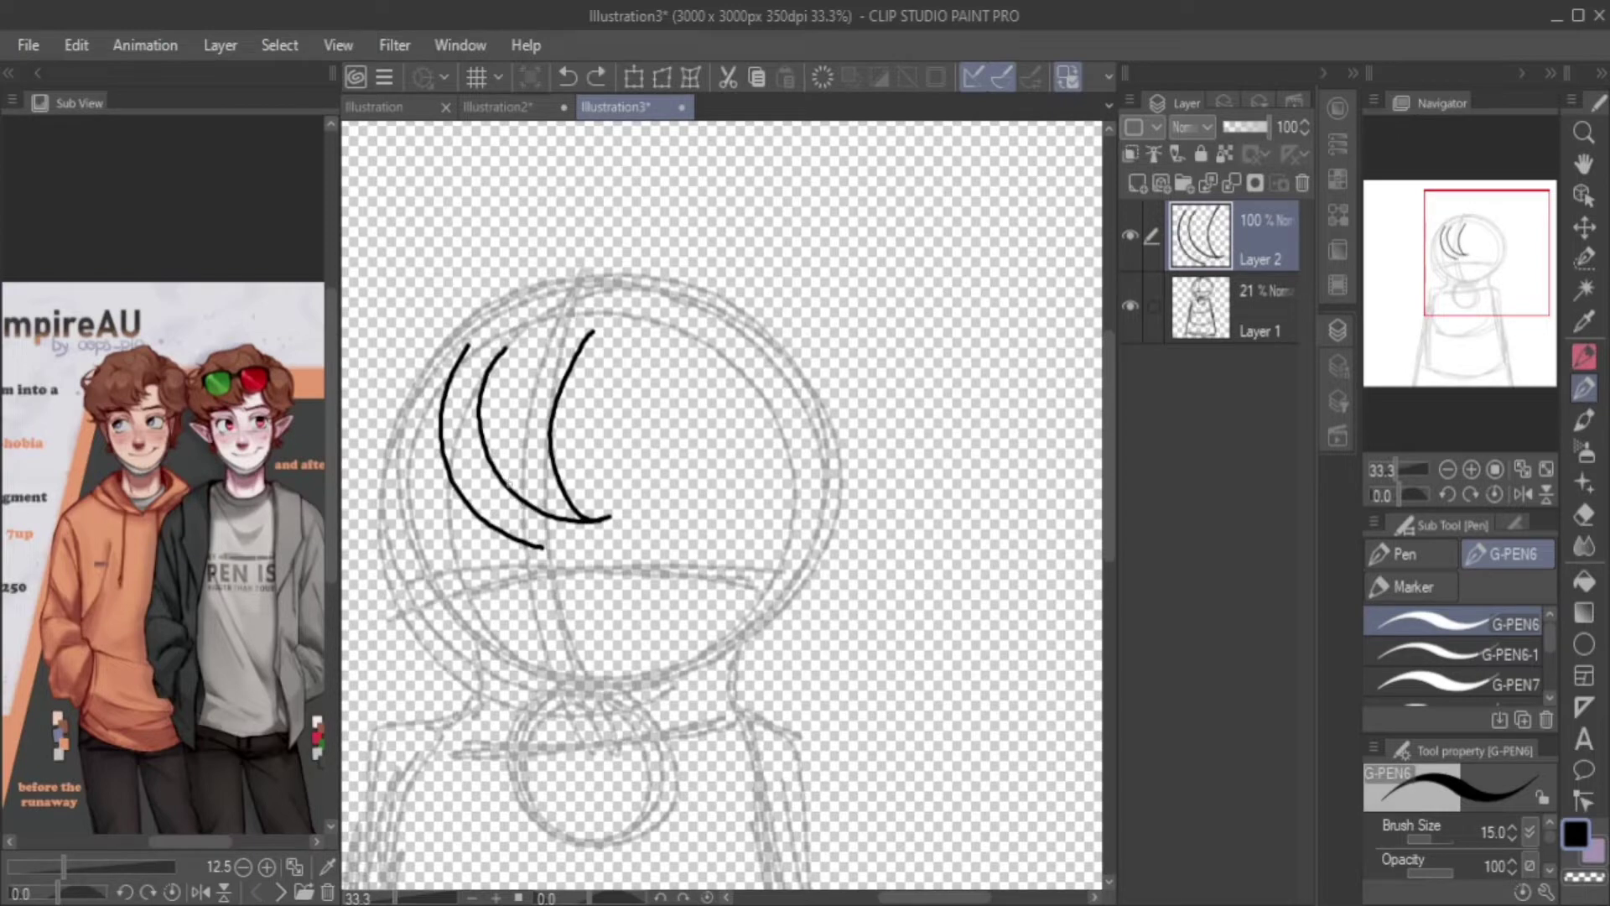
Replace the last fringe stroke and sketch overlapping curved locks along the left side of the head on Layer 2.
key(ctrl+z)
drag(466, 373, 520, 563)
mouse_move(475, 478)
mouse_down()
mouse_move(552, 550)
mouse_move(577, 524)
mouse_up()
drag(436, 391, 469, 590)
drag(423, 493, 482, 583)
drag(453, 515, 508, 570)
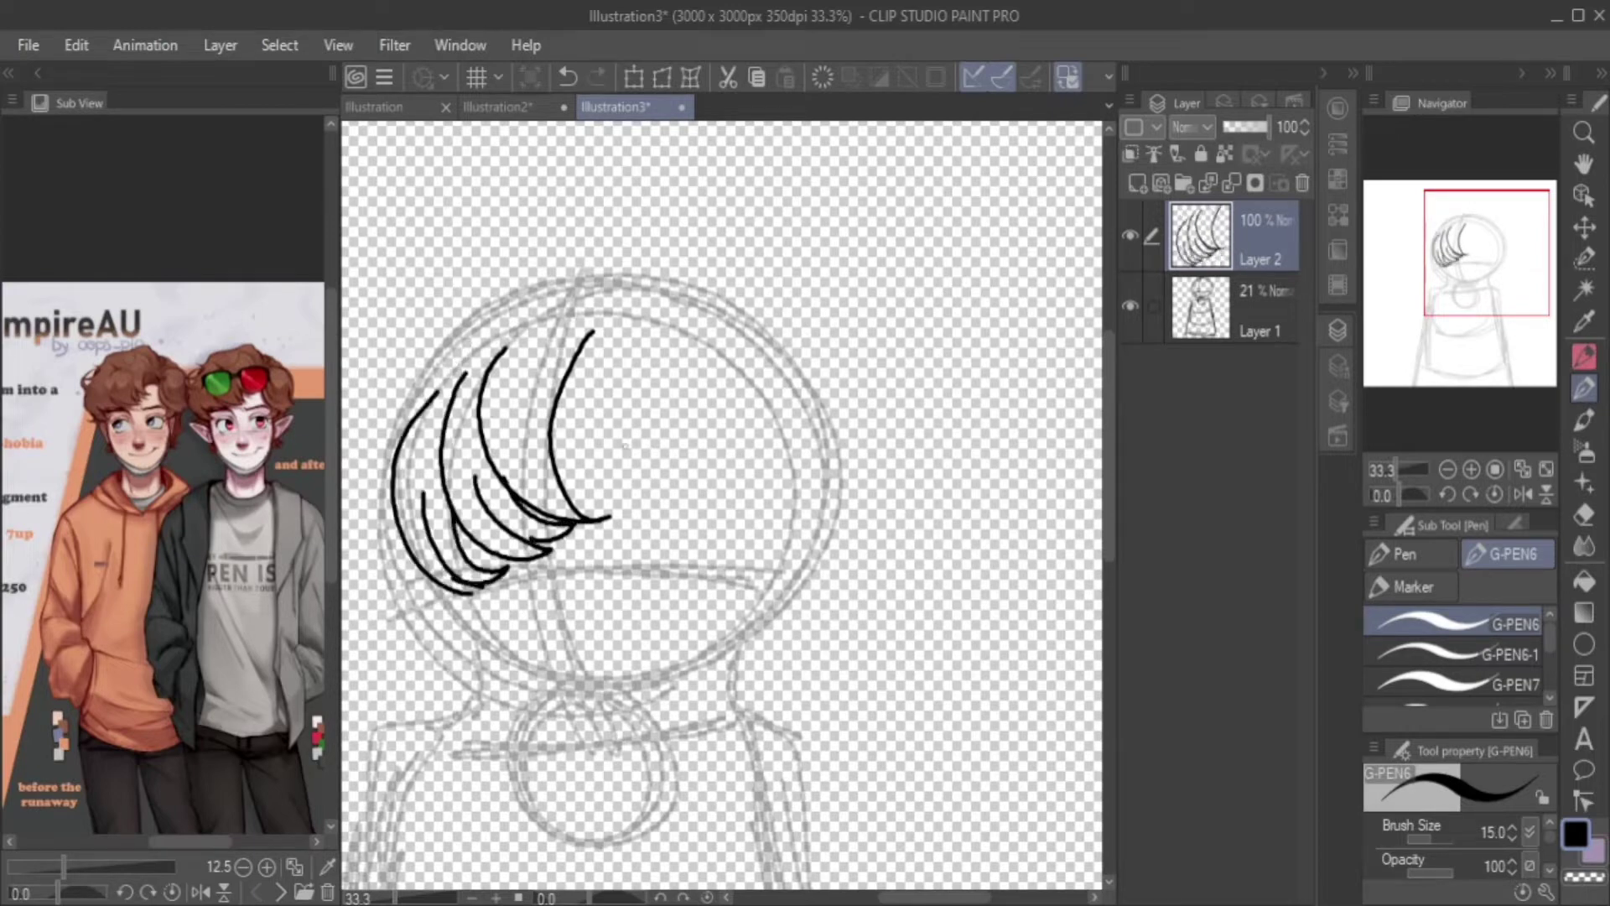
scroll(624, 447, up, 2)
key(ctrl+t)
scroll(625, 446, down, 1)
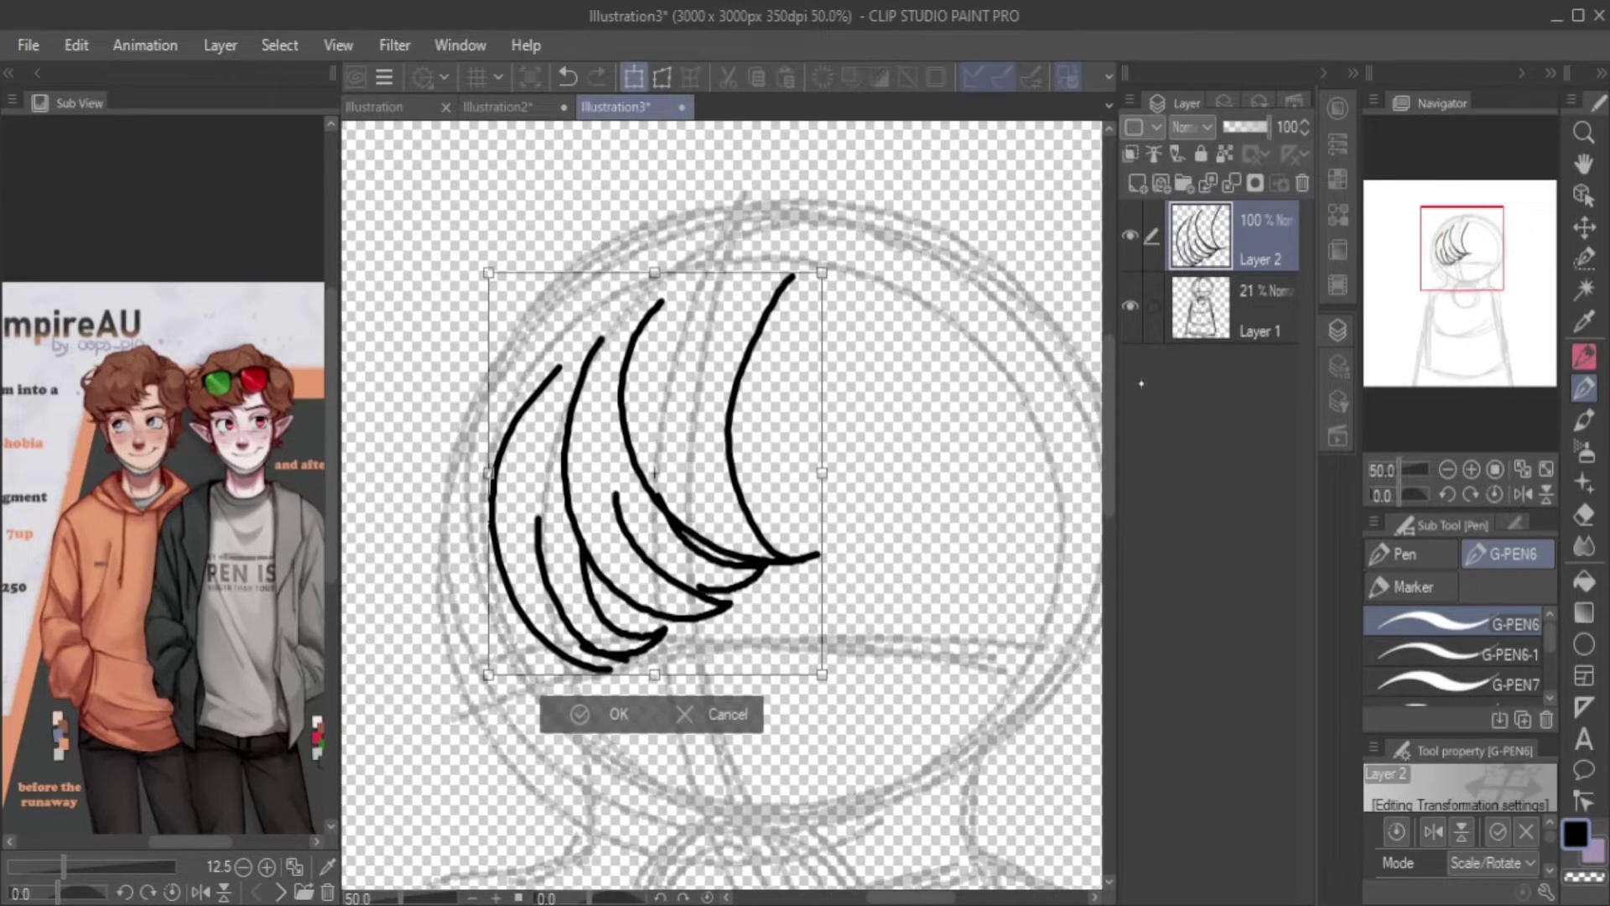
key(Escape)
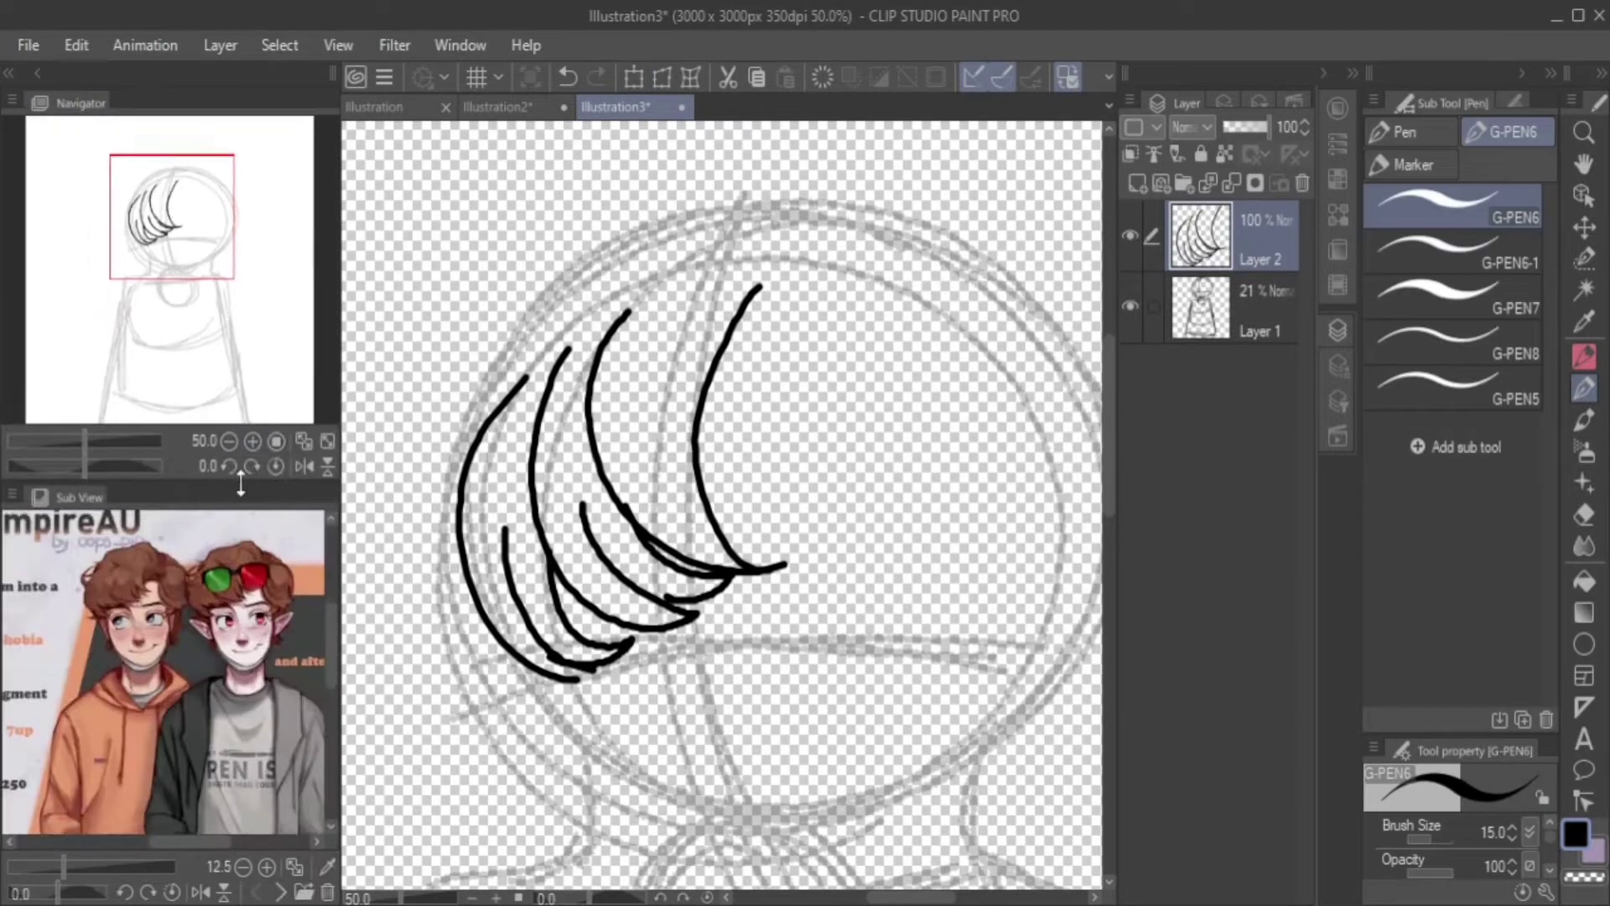
key(ctrl+t)
key(Escape)
Undo the lower fringe strokes and redraw longer curved locks down the left side of the face.
key(ctrl+z)
key(ctrl+z)
key(ctrl+z)
key(ctrl+z)
key(ctrl+z)
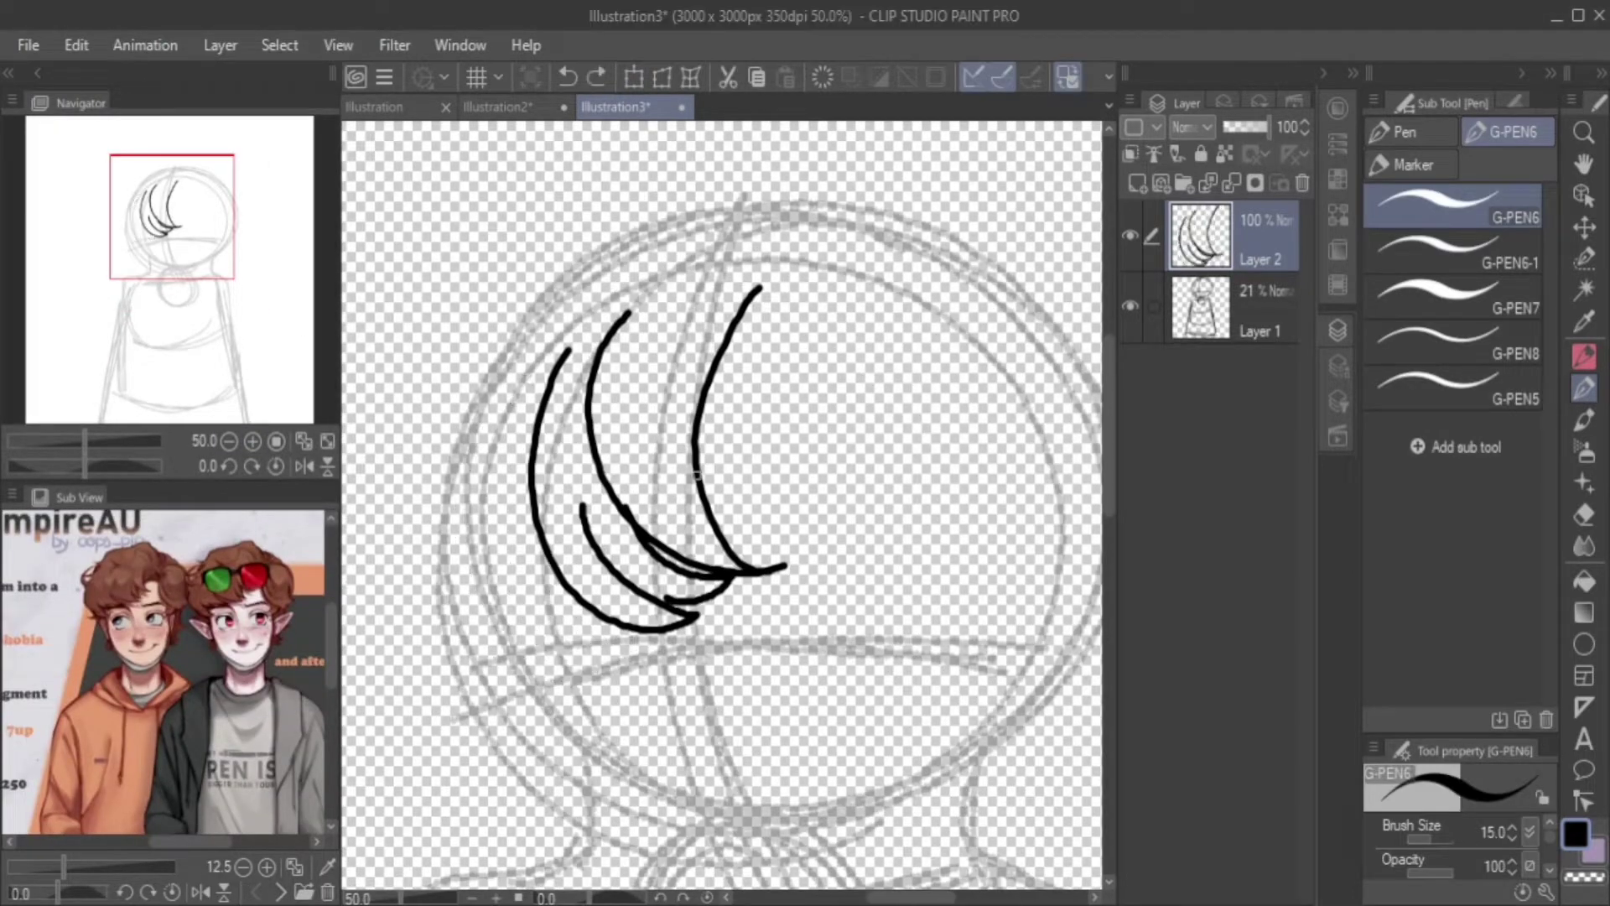
drag(508, 457, 560, 682)
drag(594, 458, 675, 654)
drag(517, 453, 629, 652)
drag(514, 259, 593, 223)
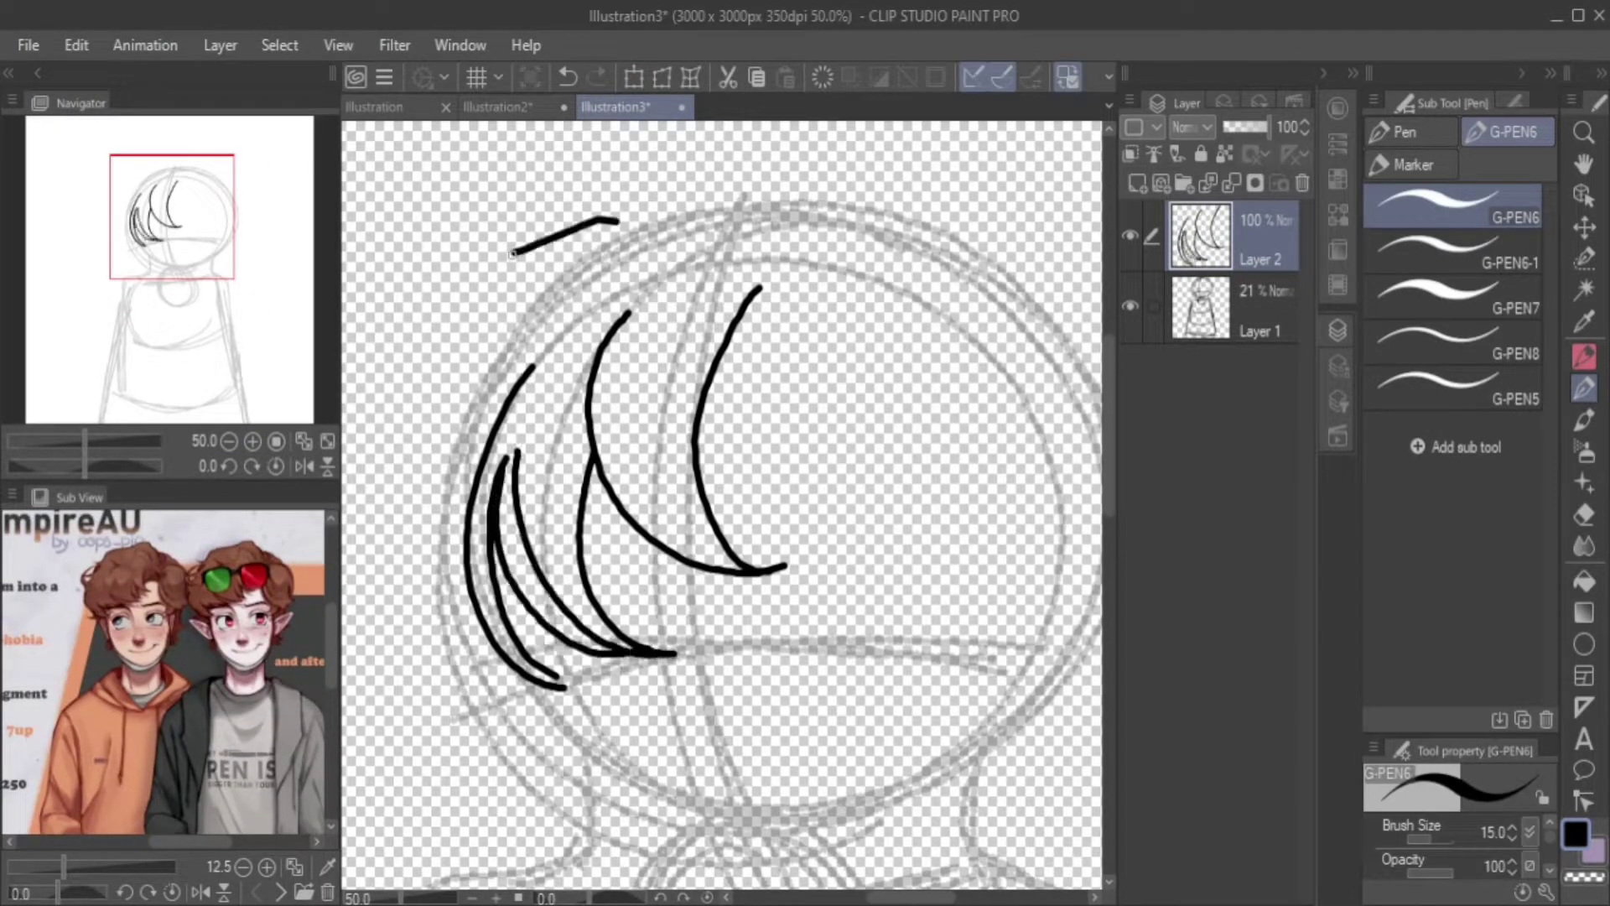
key(ctrl+z)
mouse_move(466, 560)
mouse_down()
mouse_move(389, 622)
mouse_move(497, 520)
mouse_up()
key(ctrl+z)
drag(579, 388, 424, 553)
key(ctrl+z)
Try to outline a pointed ear and the outer hair beside the left side of the head.
drag(577, 488, 638, 688)
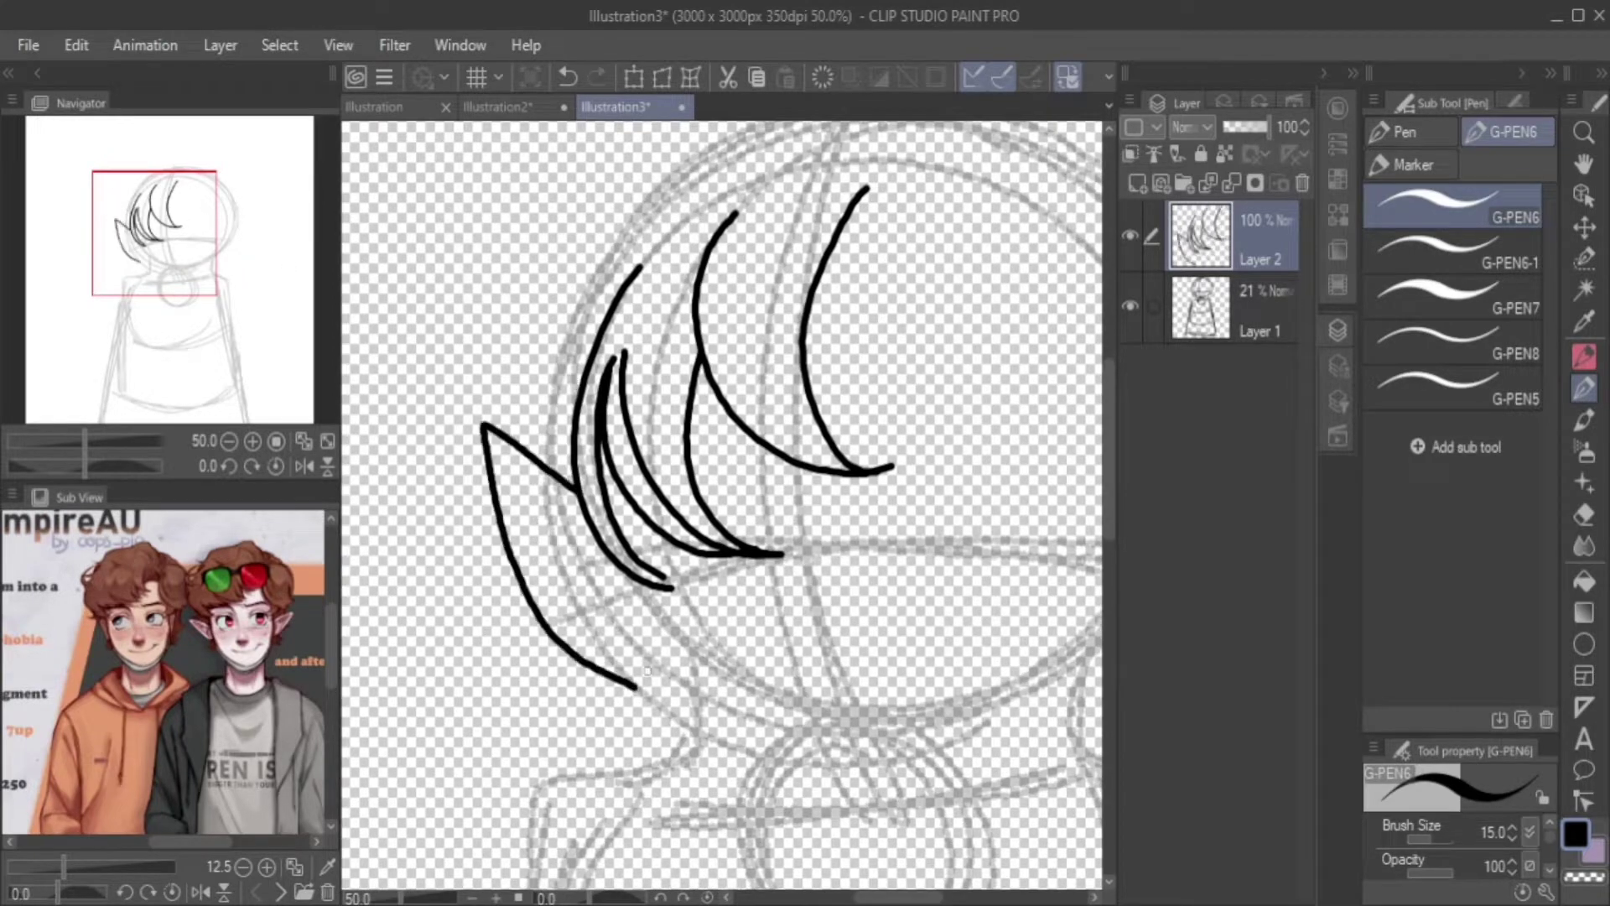
mouse_move(618, 192)
mouse_down()
mouse_move(530, 174)
mouse_move(419, 426)
mouse_up()
key(ctrl+z)
key(ctrl+z)
drag(671, 168, 530, 209)
key(ctrl+z)
key(ctrl+z)
key(ctrl+z)
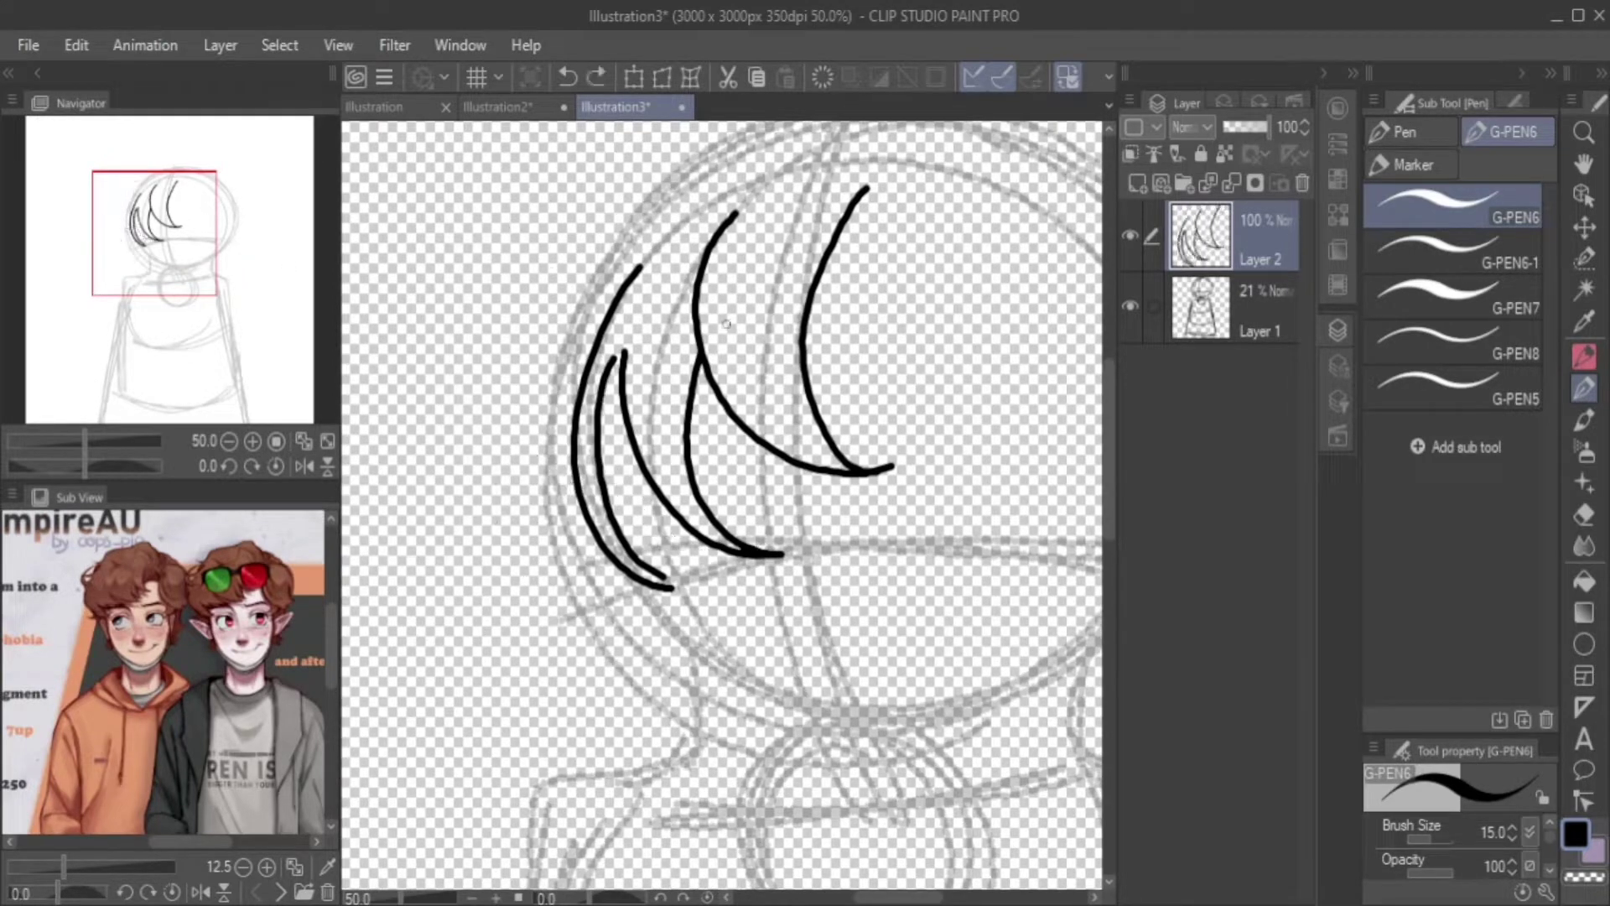
Undo all remaining fringe strokes until Layer 2 is empty.
key(ctrl+z)
key(ctrl+z)
key(ctrl+z)
key(ctrl+z)
key(ctrl+z)
key(ctrl+z)
Reduce the G-PEN6 brush size to 7.5 and test it with two crescent-shaped strokes on the forehead.
drag(1447, 838, 1421, 838)
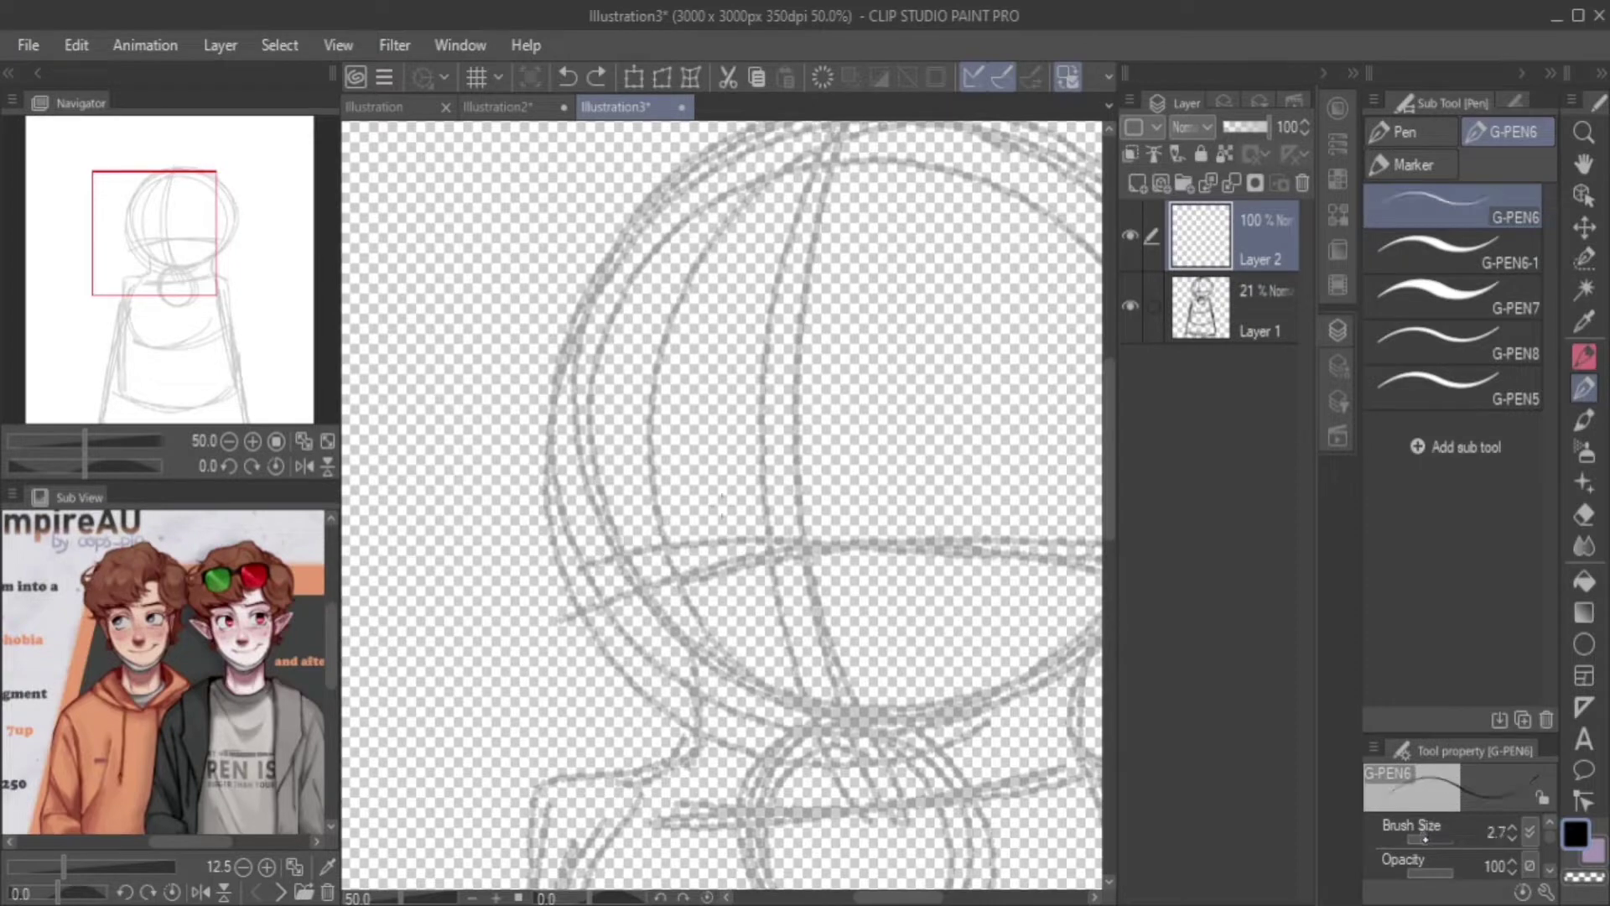
drag(775, 245, 898, 384)
drag(679, 263, 889, 409)
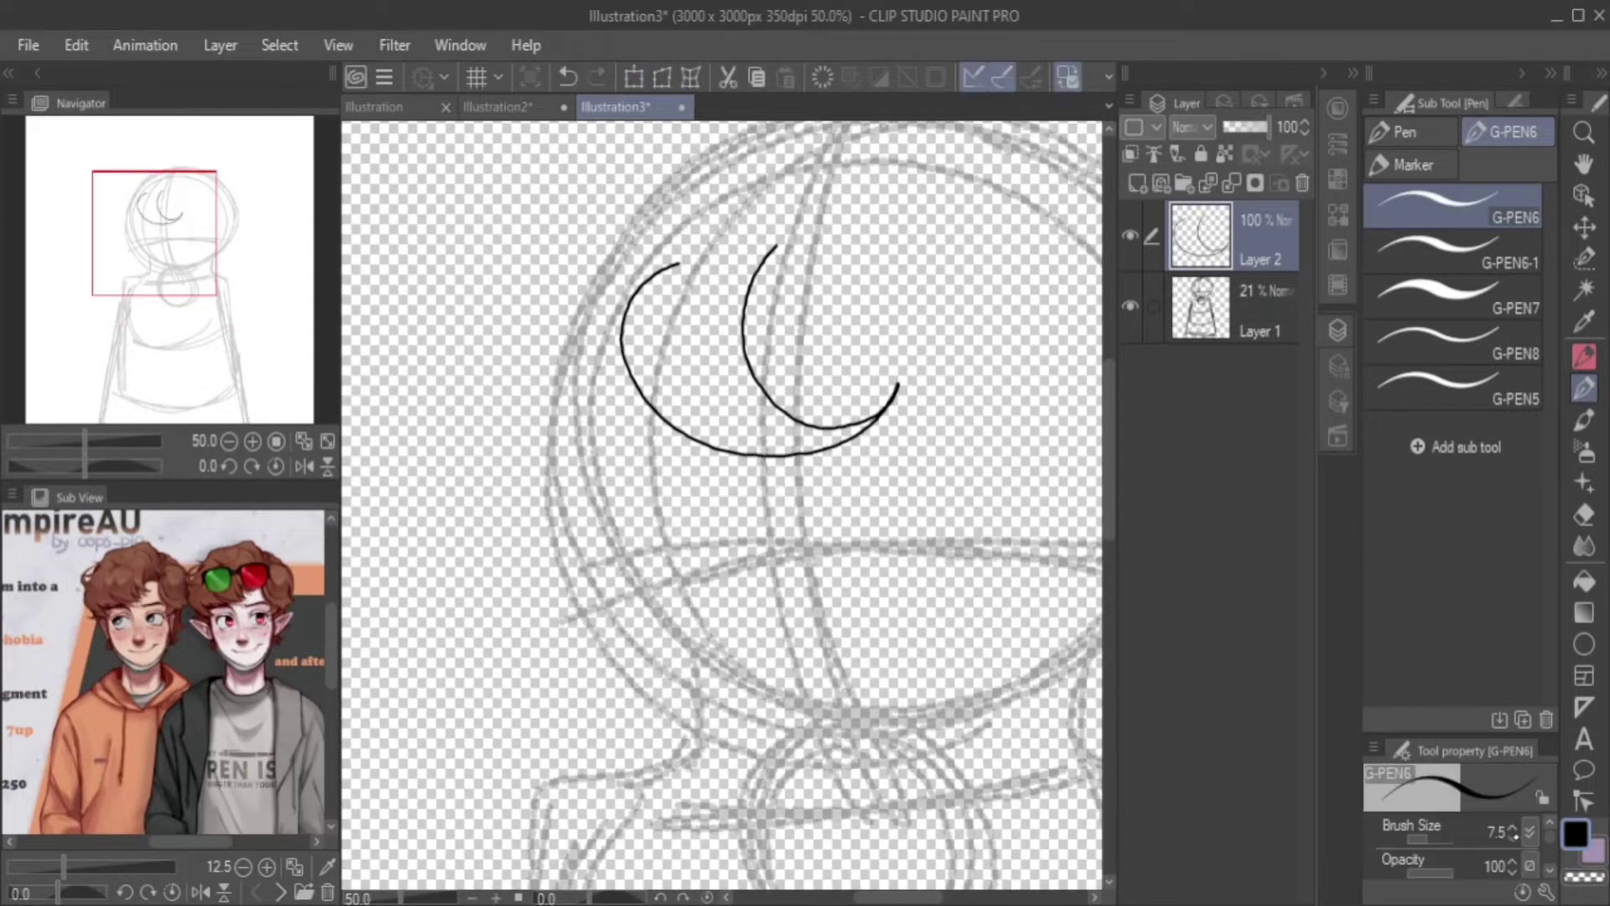
key(ctrl+z)
key(ctrl+z)
Set the G-PEN6 brush size to 12 after testing trial strokes on the forehead.
drag(1421, 838, 1425, 838)
drag(728, 253, 813, 393)
key(ctrl+z)
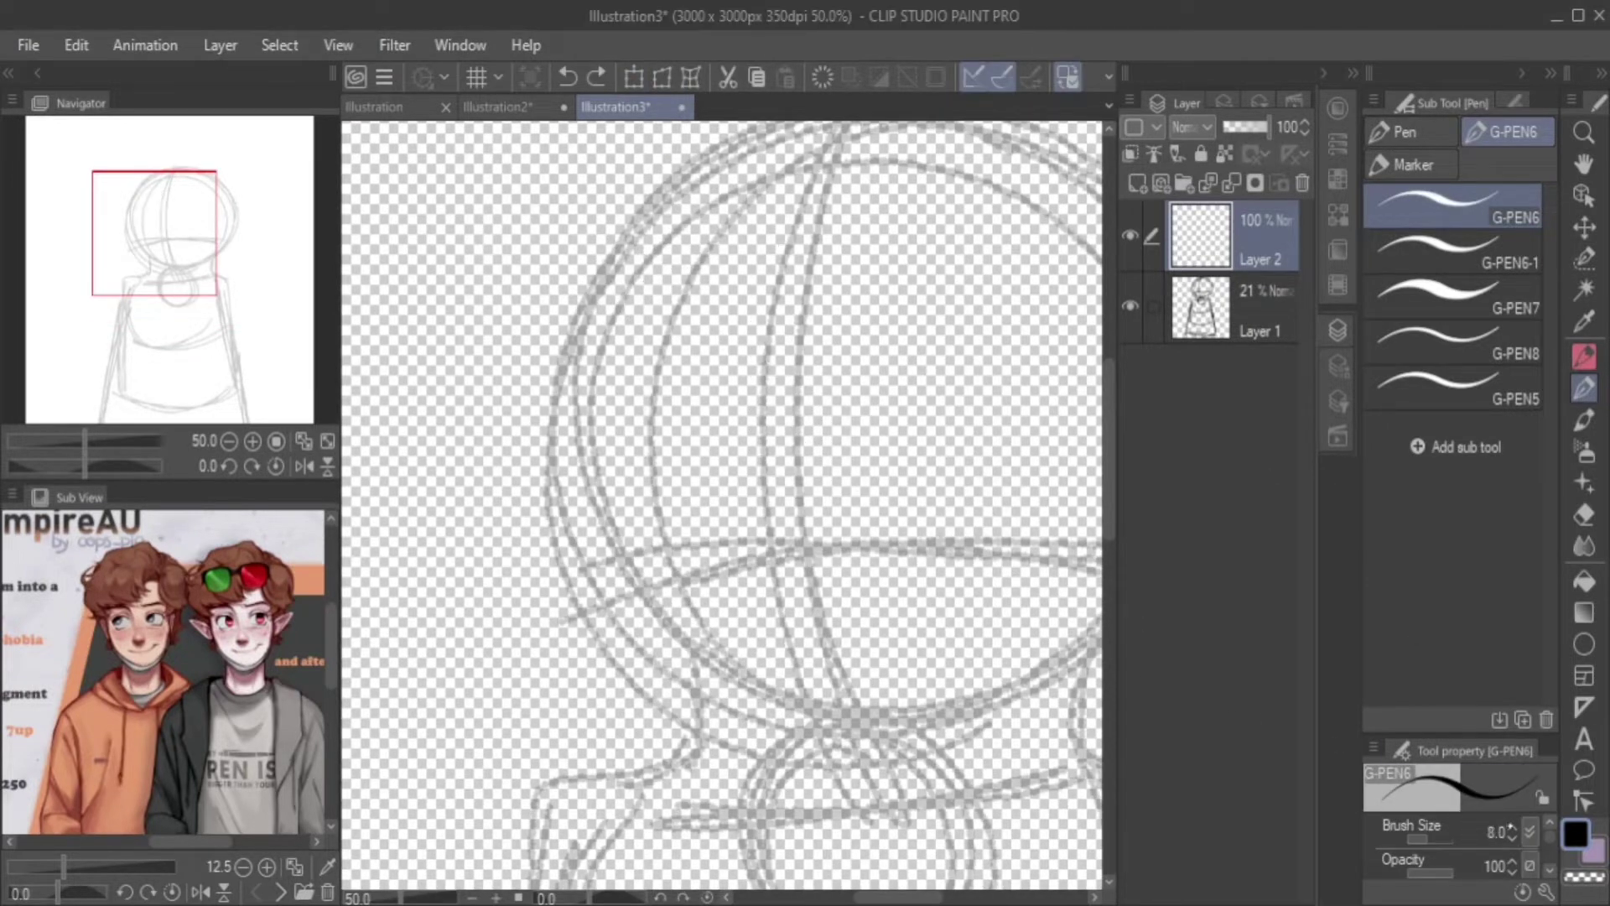
drag(1425, 838, 1435, 837)
drag(783, 280, 927, 460)
key(ctrl+z)
Try sketching overlapping crescent-shaped fringe locks over the upper left of the forehead.
drag(174, 253, 194, 243)
scroll(194, 244, up, 1)
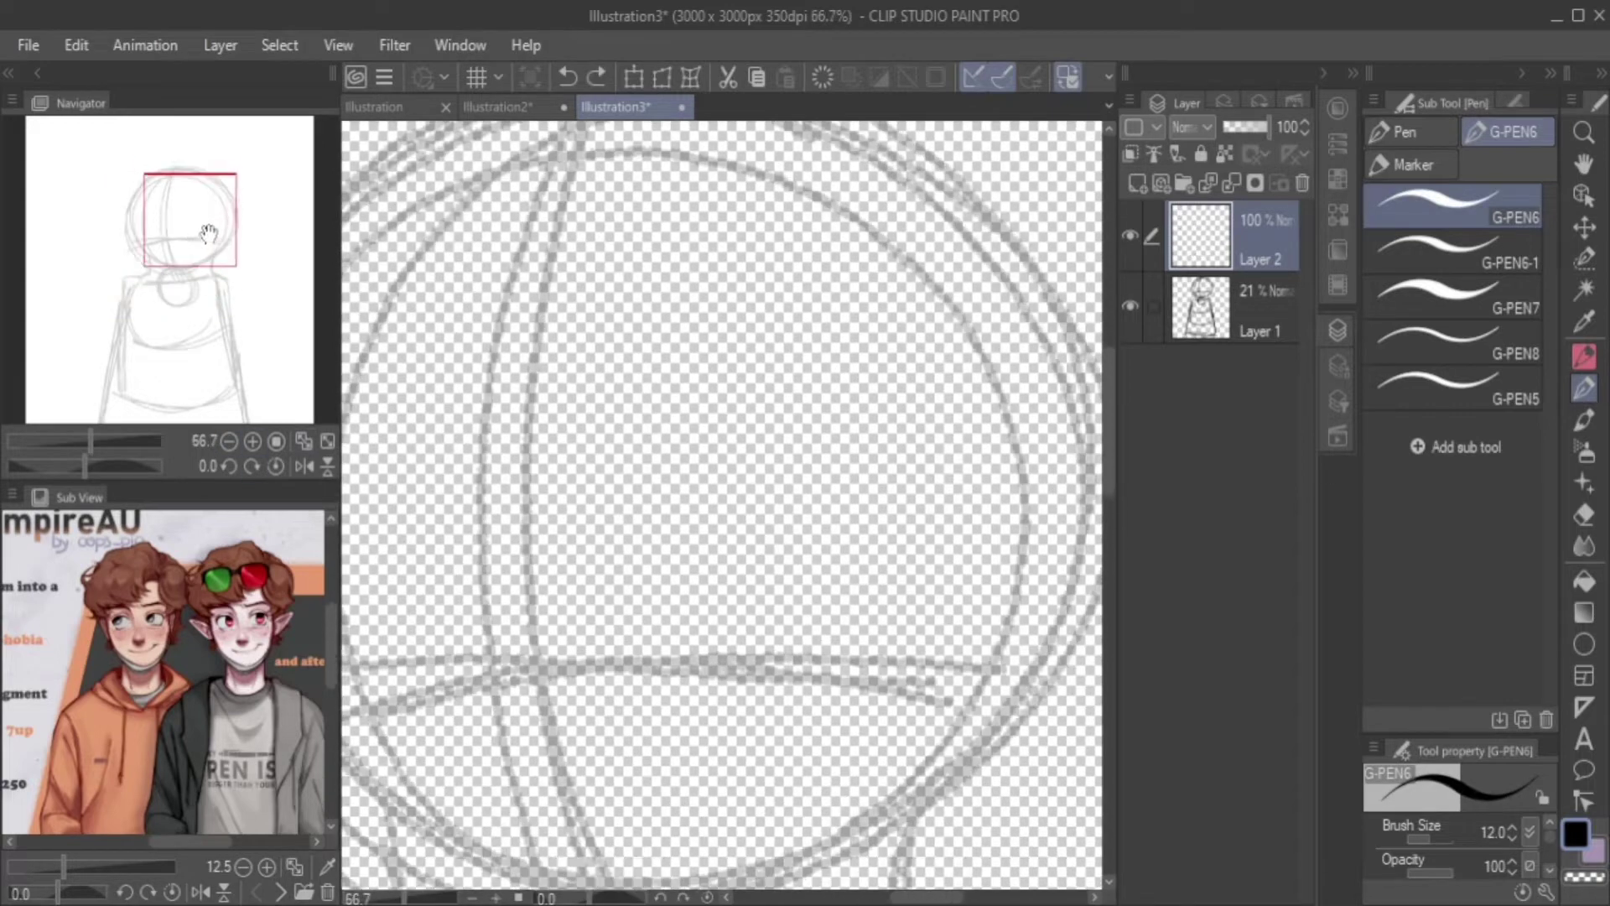
drag(662, 227, 614, 502)
drag(416, 318, 599, 503)
drag(507, 330, 654, 616)
mouse_move(540, 449)
mouse_down()
mouse_move(647, 593)
mouse_move(728, 522)
mouse_up()
key(ctrl+z)
key(ctrl+z)
key(ctrl+z)
drag(514, 382, 707, 587)
drag(567, 499, 712, 580)
mouse_move(591, 474)
mouse_down()
mouse_move(684, 541)
mouse_move(748, 524)
mouse_up()
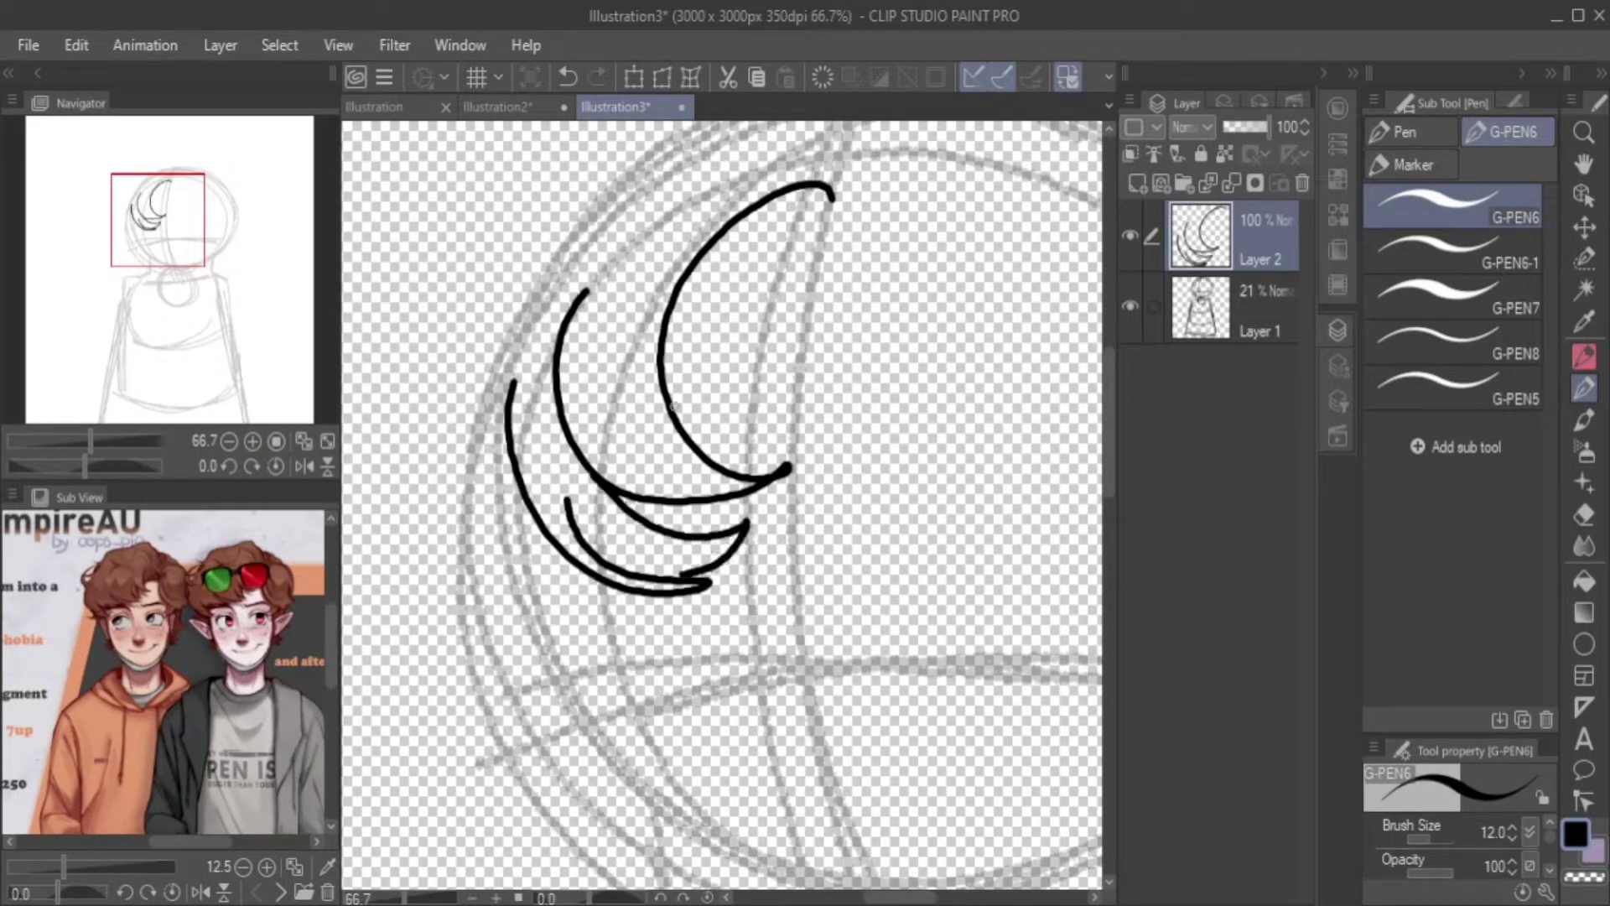
Undo all the crescent-shaped fringe strokes on Layer 2.
key(ctrl+t)
key(Escape)
key(ctrl+z)
key(ctrl+z)
key(ctrl+z)
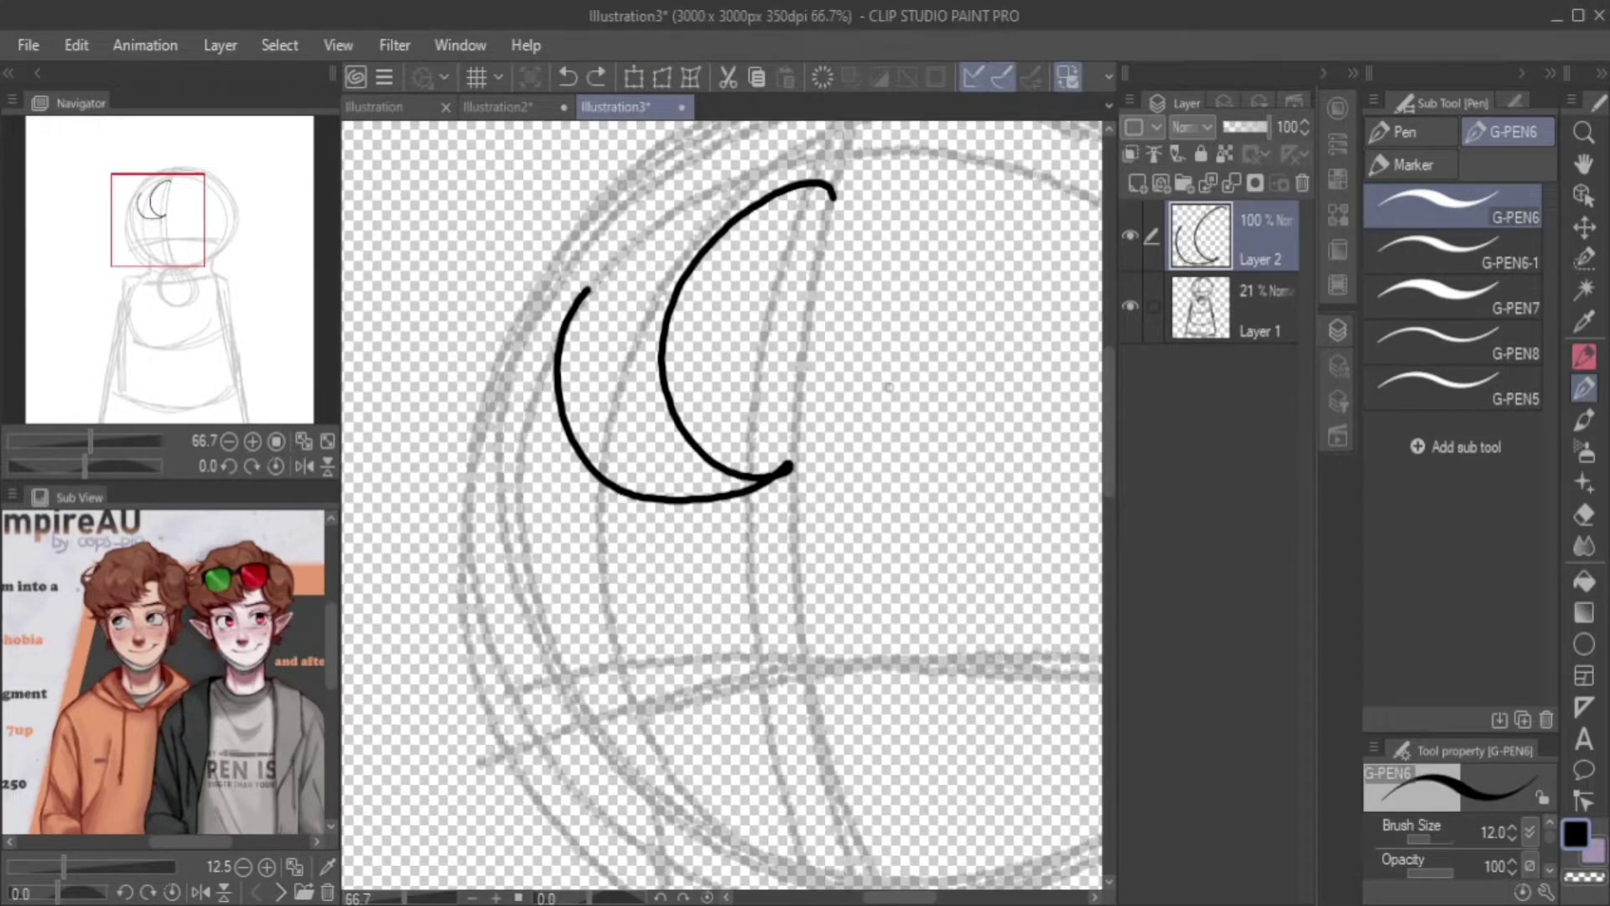
key(ctrl+z)
key(ctrl+z)
Draw the large curved fringe locks and the smaller curls beneath them on the left side of the head.
drag(818, 290, 713, 569)
drag(594, 317, 671, 577)
drag(556, 277, 608, 667)
drag(498, 493, 602, 664)
drag(556, 531, 667, 601)
key(ctrl+z)
key(ctrl+z)
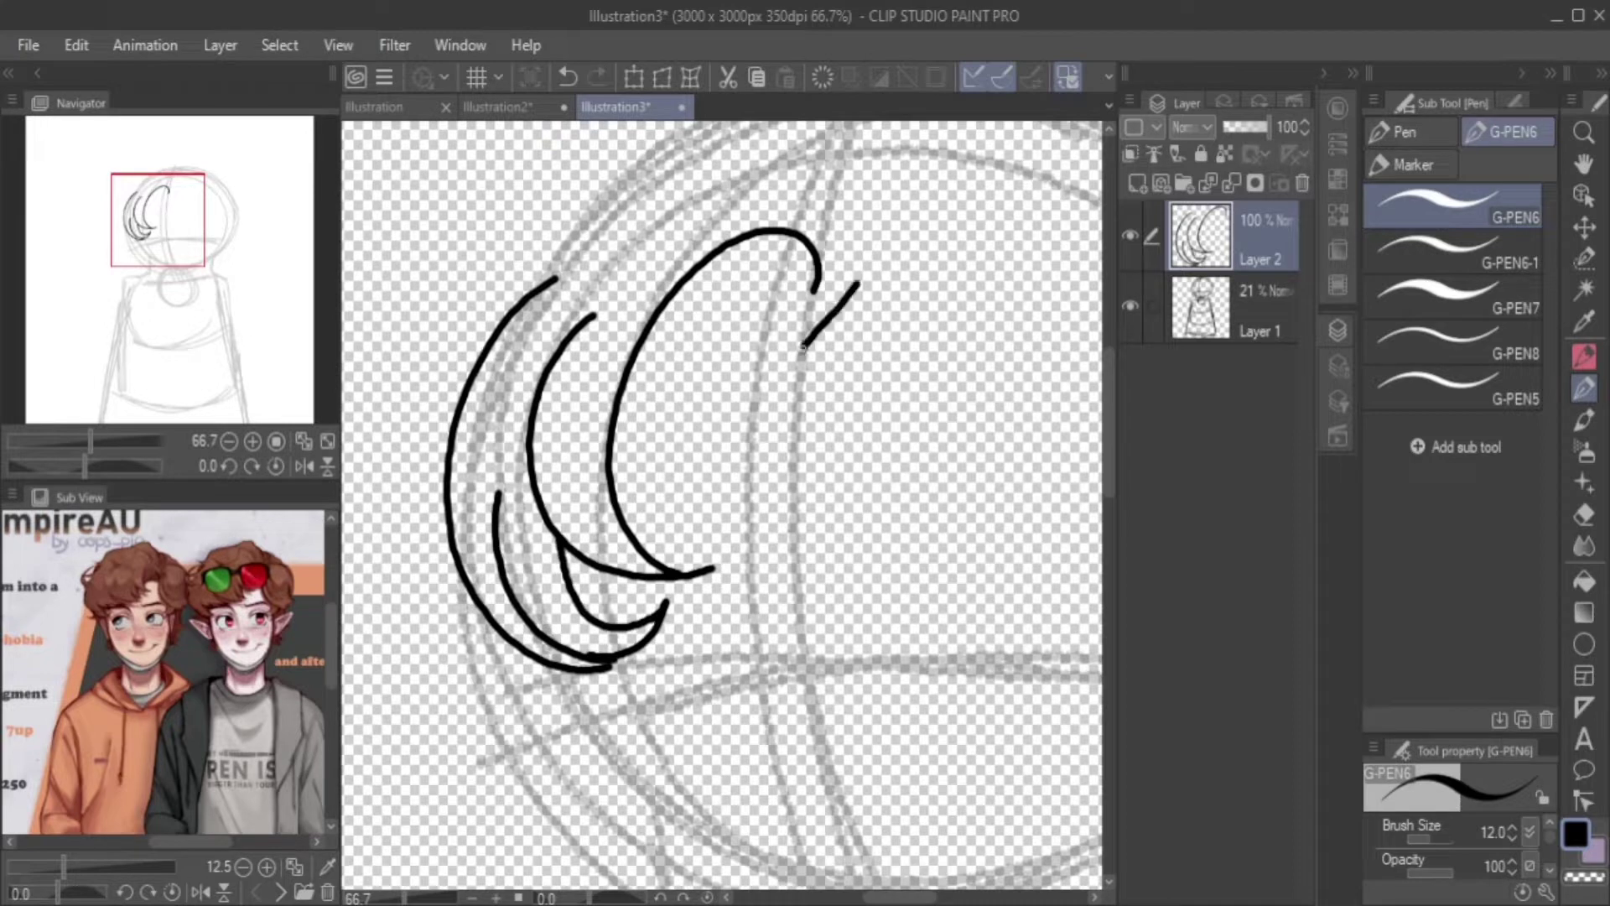
Add the inner fringe locks beside the face's vertical guideline, curving toward the forehead.
drag(803, 345, 843, 503)
drag(684, 377, 752, 567)
drag(847, 283, 1006, 722)
key(ctrl+z)
Try to draw a long lock sweeping from the parting across the right side of the forehead.
drag(889, 377, 663, 390)
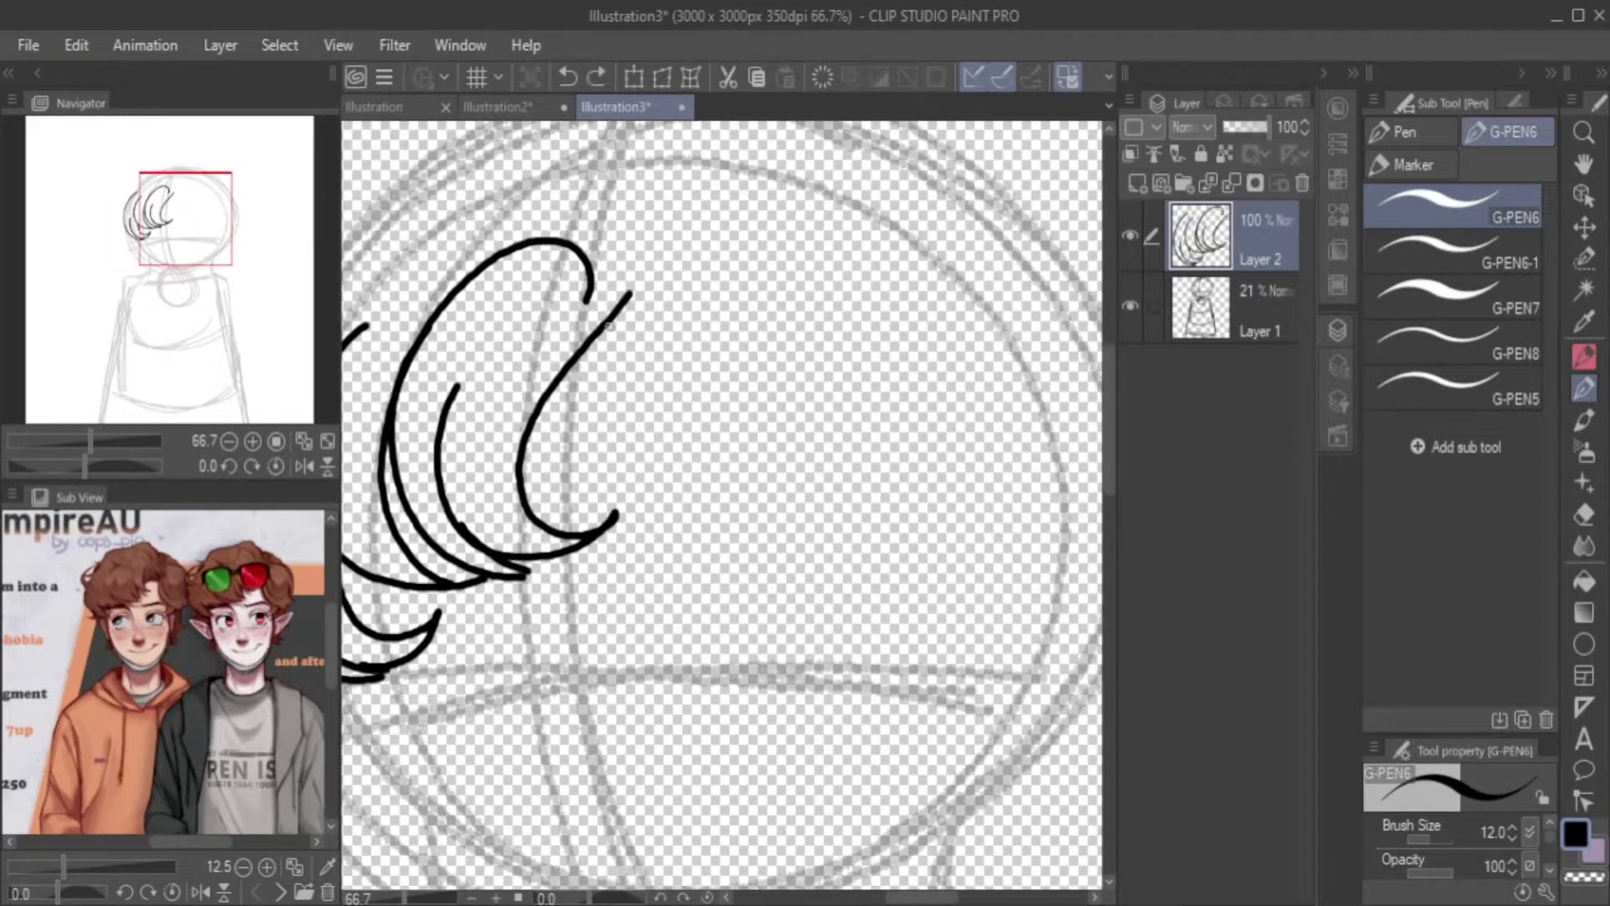
drag(621, 295, 913, 679)
mouse_move(844, 414)
mouse_down()
mouse_move(808, 665)
mouse_move(914, 729)
mouse_up()
key(ctrl+z)
key(ctrl+z)
key(ctrl+z)
Draw the long sweeping lock and wavy fringe strands across the right side of the forehead.
drag(622, 295, 922, 713)
drag(795, 436, 923, 712)
mouse_move(778, 244)
mouse_down()
mouse_move(972, 394)
mouse_move(1060, 582)
mouse_move(982, 612)
mouse_move(734, 553)
mouse_move(838, 566)
mouse_up()
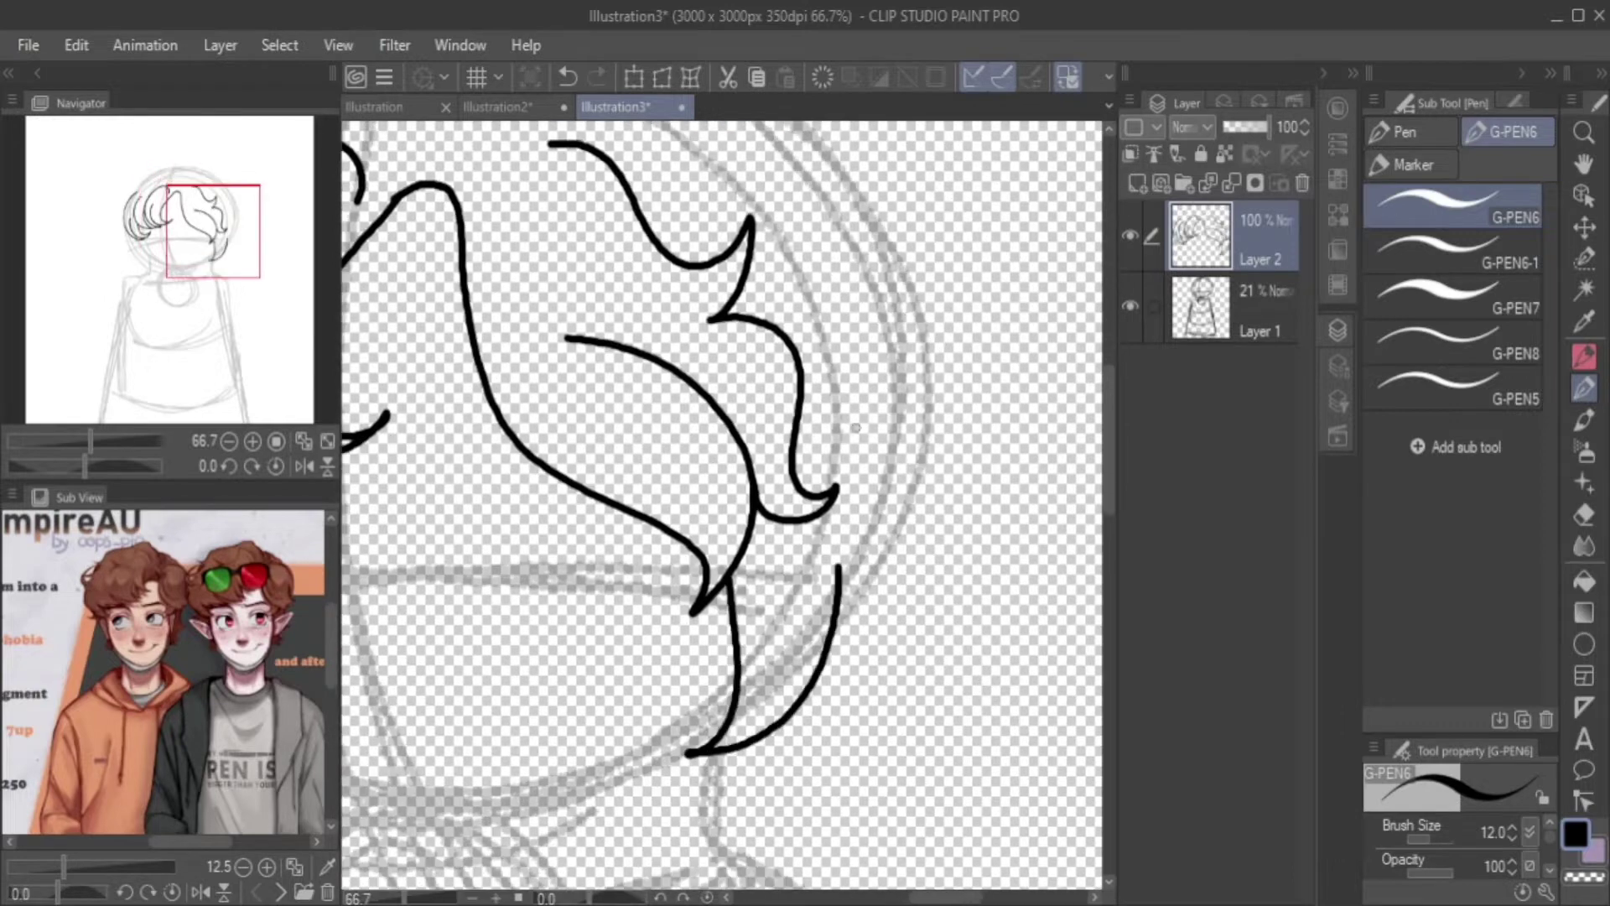
key(ctrl+z)
mouse_move(740, 538)
mouse_down()
mouse_move(829, 689)
mouse_move(857, 689)
mouse_up()
key(ctrl+z)
Draw the curly outer hair outline down the left side of the head, with flicked tips.
mouse_move(213, 230)
mouse_down()
mouse_move(252, 180)
mouse_move(93, 193)
mouse_up()
drag(491, 281, 646, 239)
drag(344, 449, 528, 327)
drag(112, 213, 166, 237)
drag(621, 415, 541, 583)
key(ctrl+z)
drag(633, 312, 541, 579)
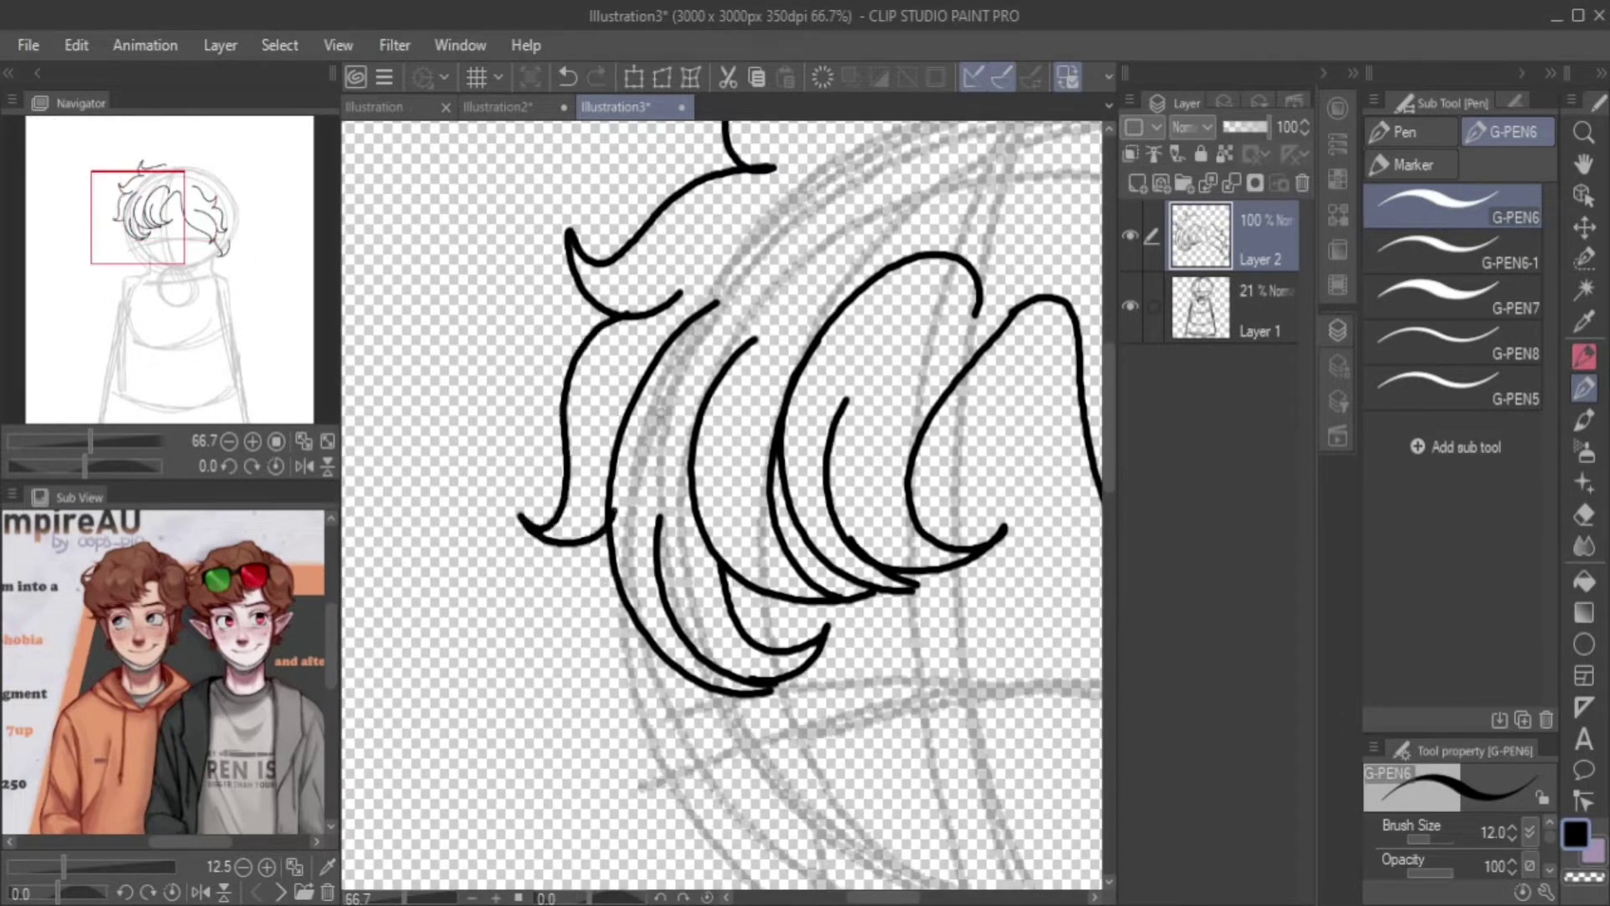
key(ctrl+z)
drag(604, 386, 537, 545)
Continue the curly outer hair outline over the crown and down the right side of the head.
mouse_move(975, 130)
mouse_down()
mouse_move(615, 290)
mouse_move(913, 302)
mouse_up()
drag(906, 315, 1002, 401)
drag(179, 192, 233, 194)
drag(780, 365, 538, 574)
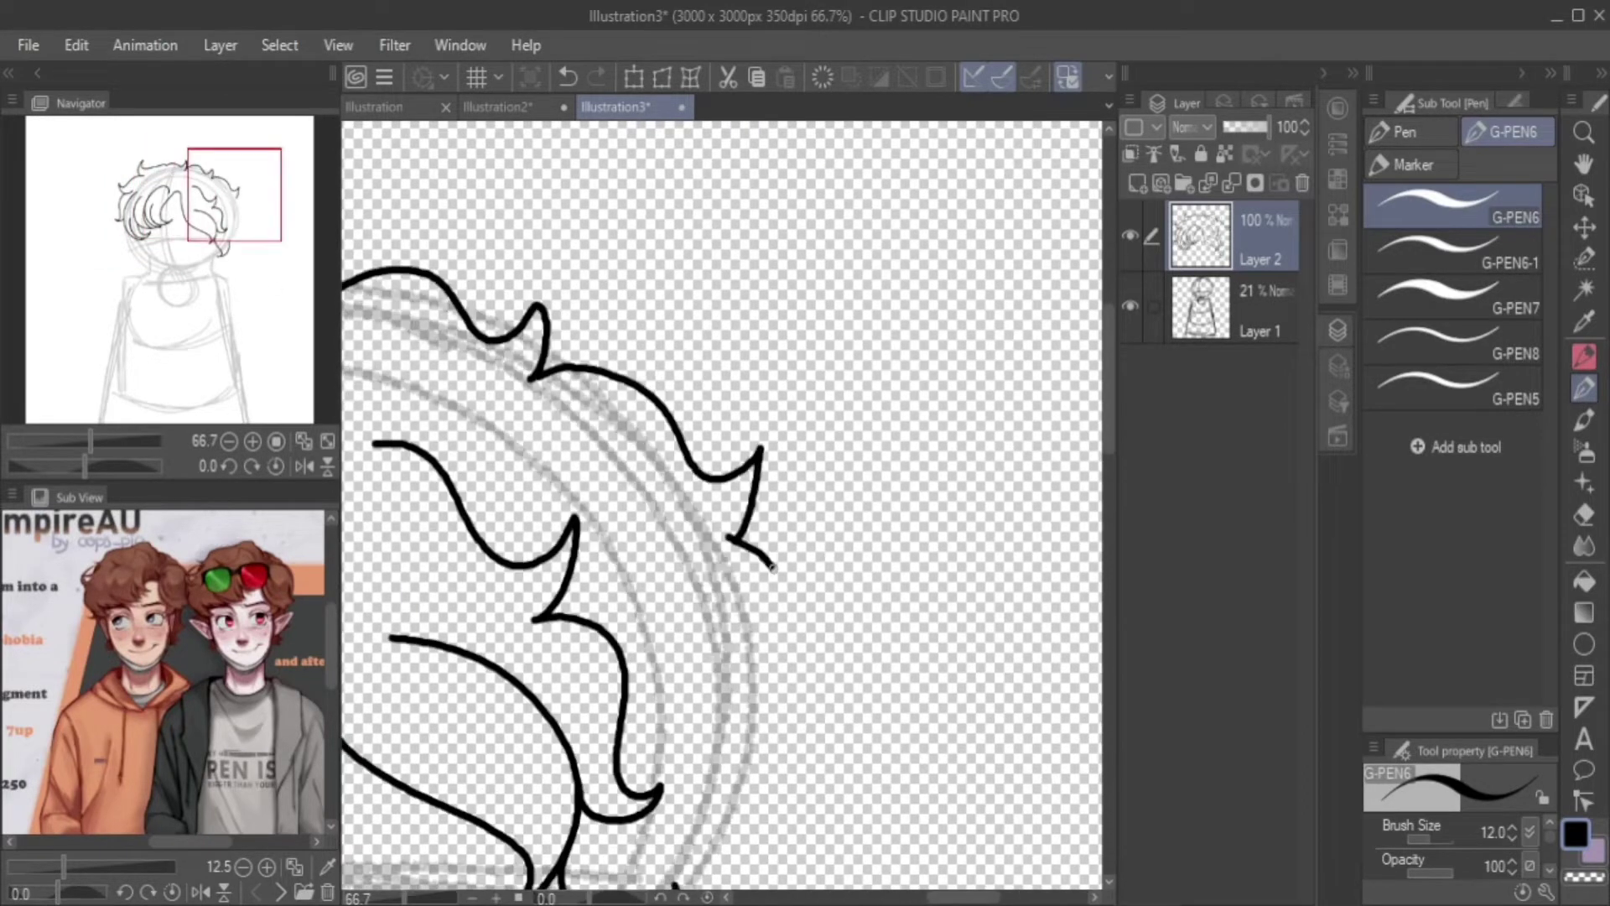
drag(717, 566, 845, 866)
Draw the small curled hair ends beside the jaw on the right side.
drag(233, 193, 231, 229)
drag(784, 566, 737, 788)
key(ctrl+z)
mouse_move(750, 696)
mouse_down()
mouse_move(578, 797)
mouse_move(726, 784)
mouse_up()
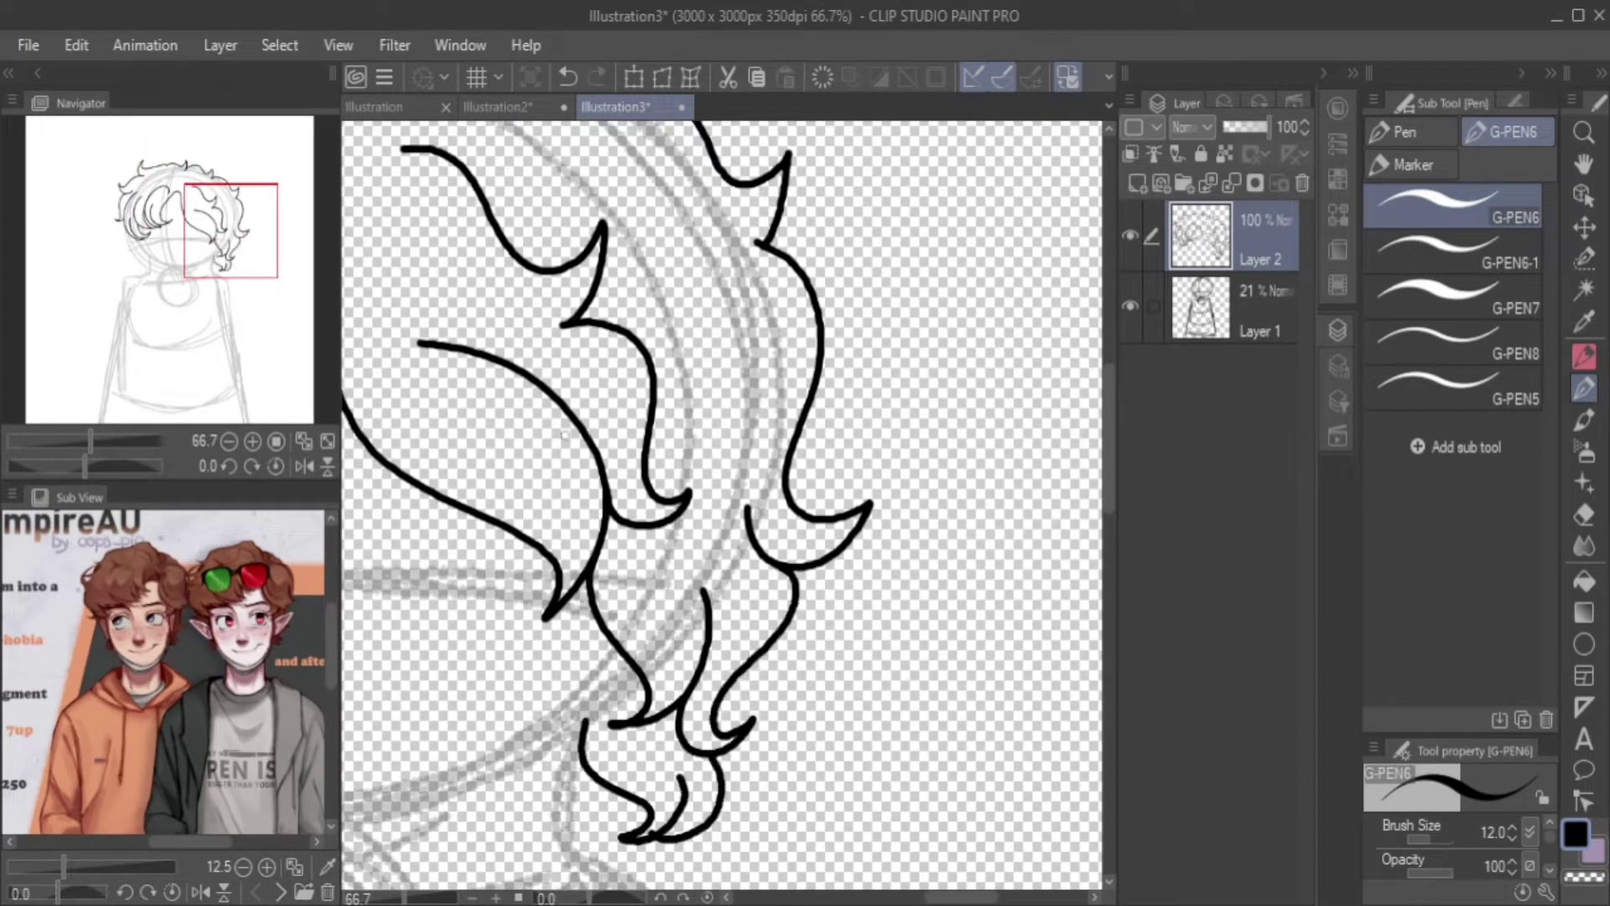
Outline the pointed ear on the left side of the head and add small curls around and below it.
drag(230, 230, 153, 236)
drag(503, 453, 596, 693)
drag(472, 379, 446, 437)
mouse_move(430, 591)
mouse_down()
mouse_move(466, 700)
mouse_move(510, 689)
mouse_up()
drag(654, 749, 541, 778)
key(ctrl+z)
drag(592, 693, 553, 773)
key(ctrl+z)
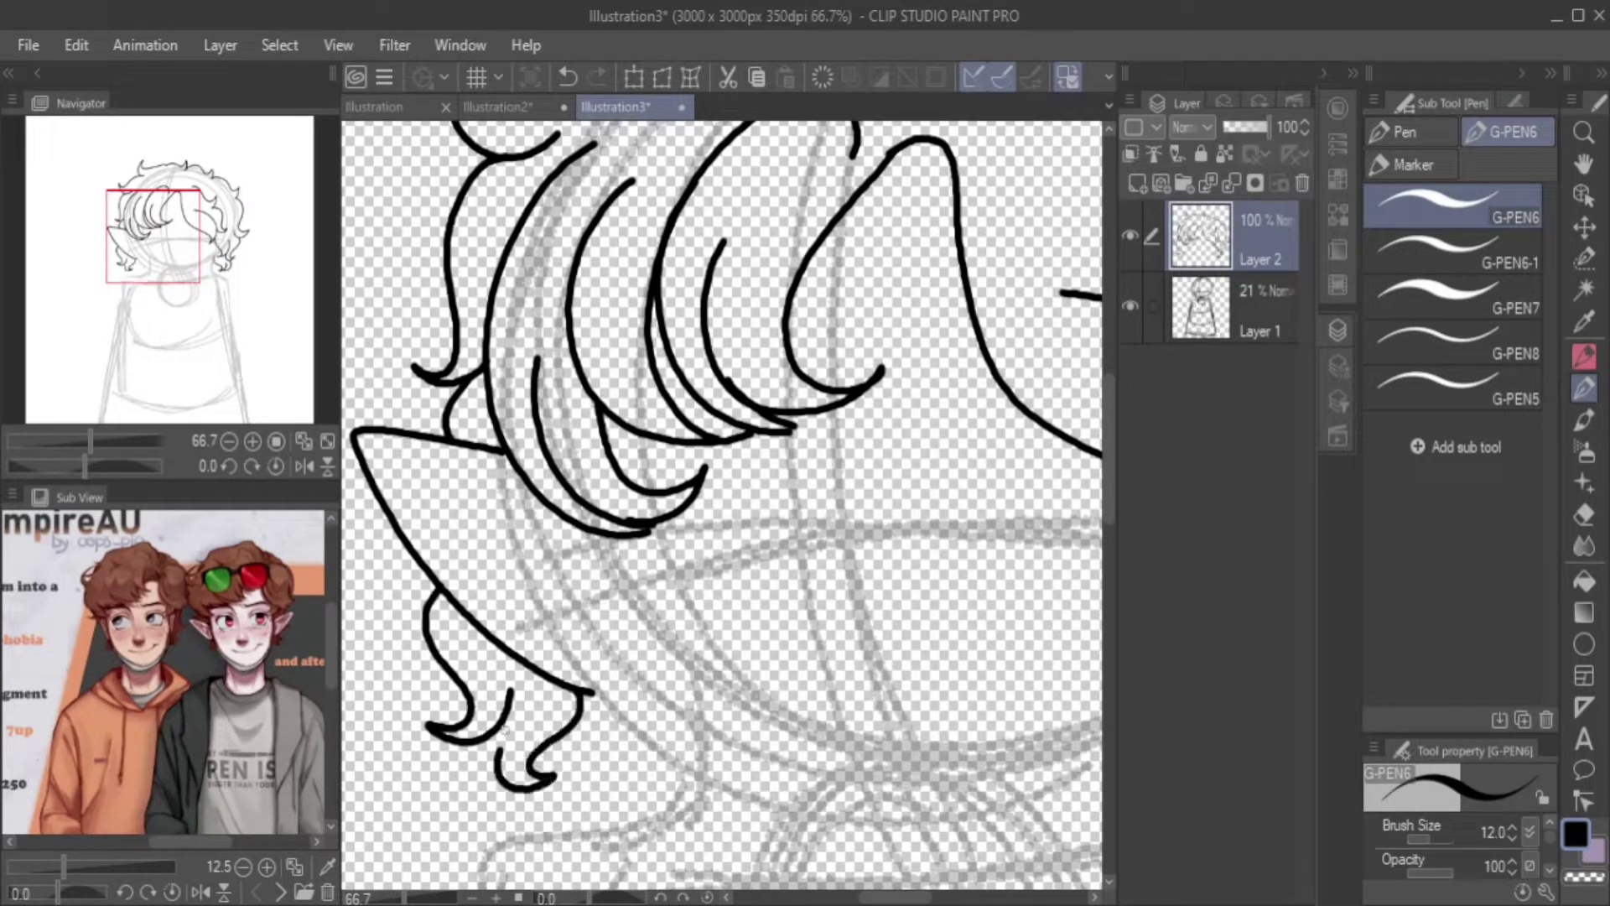
mouse_move(491, 726)
mouse_down()
mouse_move(509, 793)
mouse_move(541, 778)
mouse_up()
Try to draw the jawline in one sweep from the left ear to the curls on the right.
mouse_move(590, 690)
mouse_down()
mouse_move(944, 785)
mouse_move(718, 693)
mouse_up()
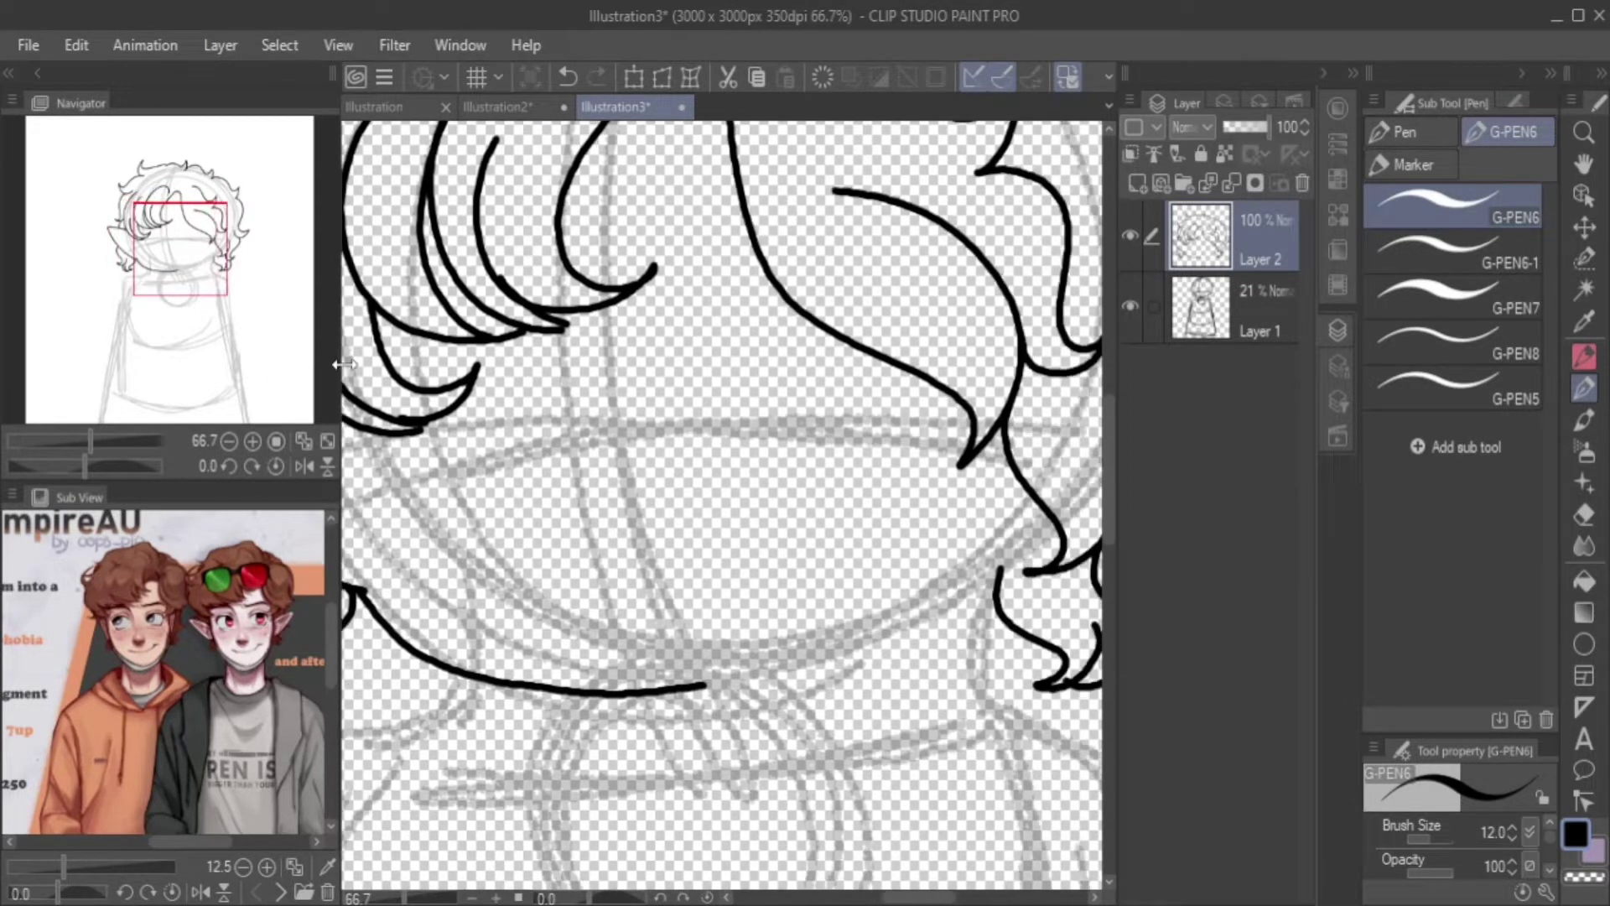
key(ctrl+z)
mouse_move(1049, 515)
mouse_down()
mouse_move(923, 612)
mouse_move(344, 520)
mouse_up()
key(ctrl+minus)
key(ctrl+z)
mouse_move(440, 470)
mouse_down()
mouse_move(500, 576)
mouse_move(880, 604)
mouse_up()
key(ctrl+z)
drag(973, 495, 438, 412)
key(ctrl+z)
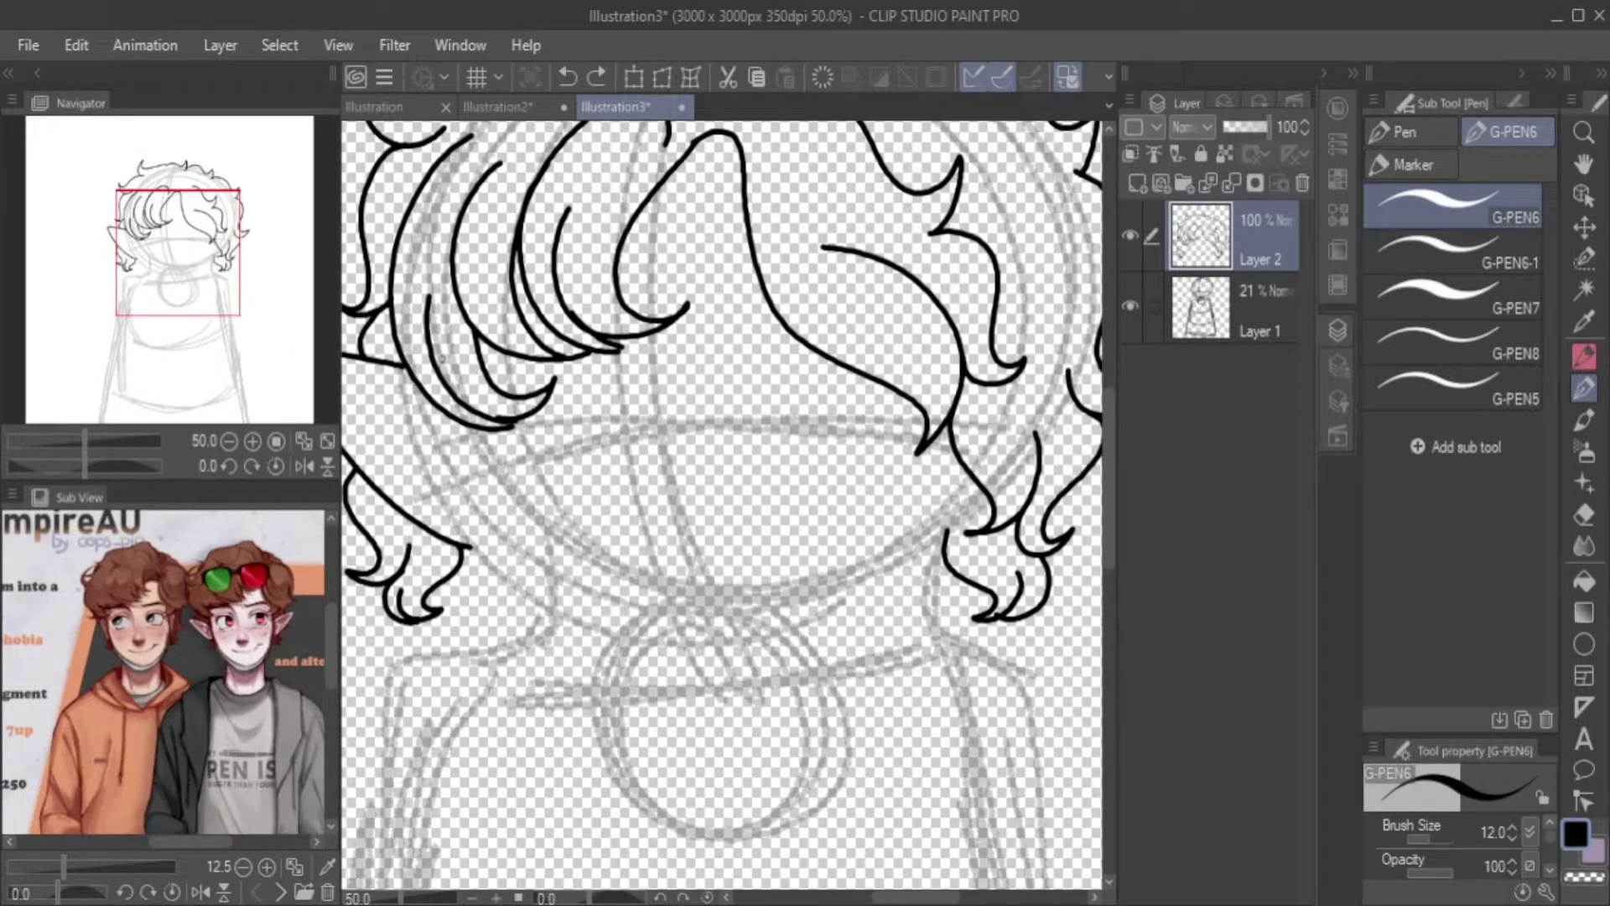
Draw the rounded jawline from the left ear's base to the curls on the right side.
mouse_move(461, 551)
mouse_down()
mouse_move(838, 589)
mouse_move(955, 459)
mouse_up()
key(ctrl+z)
mouse_move(958, 525)
mouse_down()
mouse_move(460, 513)
mouse_move(981, 502)
mouse_move(742, 524)
mouse_up()
key(ctrl+z)
Create a new layer and outline the pointed ear over the curls on the right side of the head.
drag(751, 415, 1040, 398)
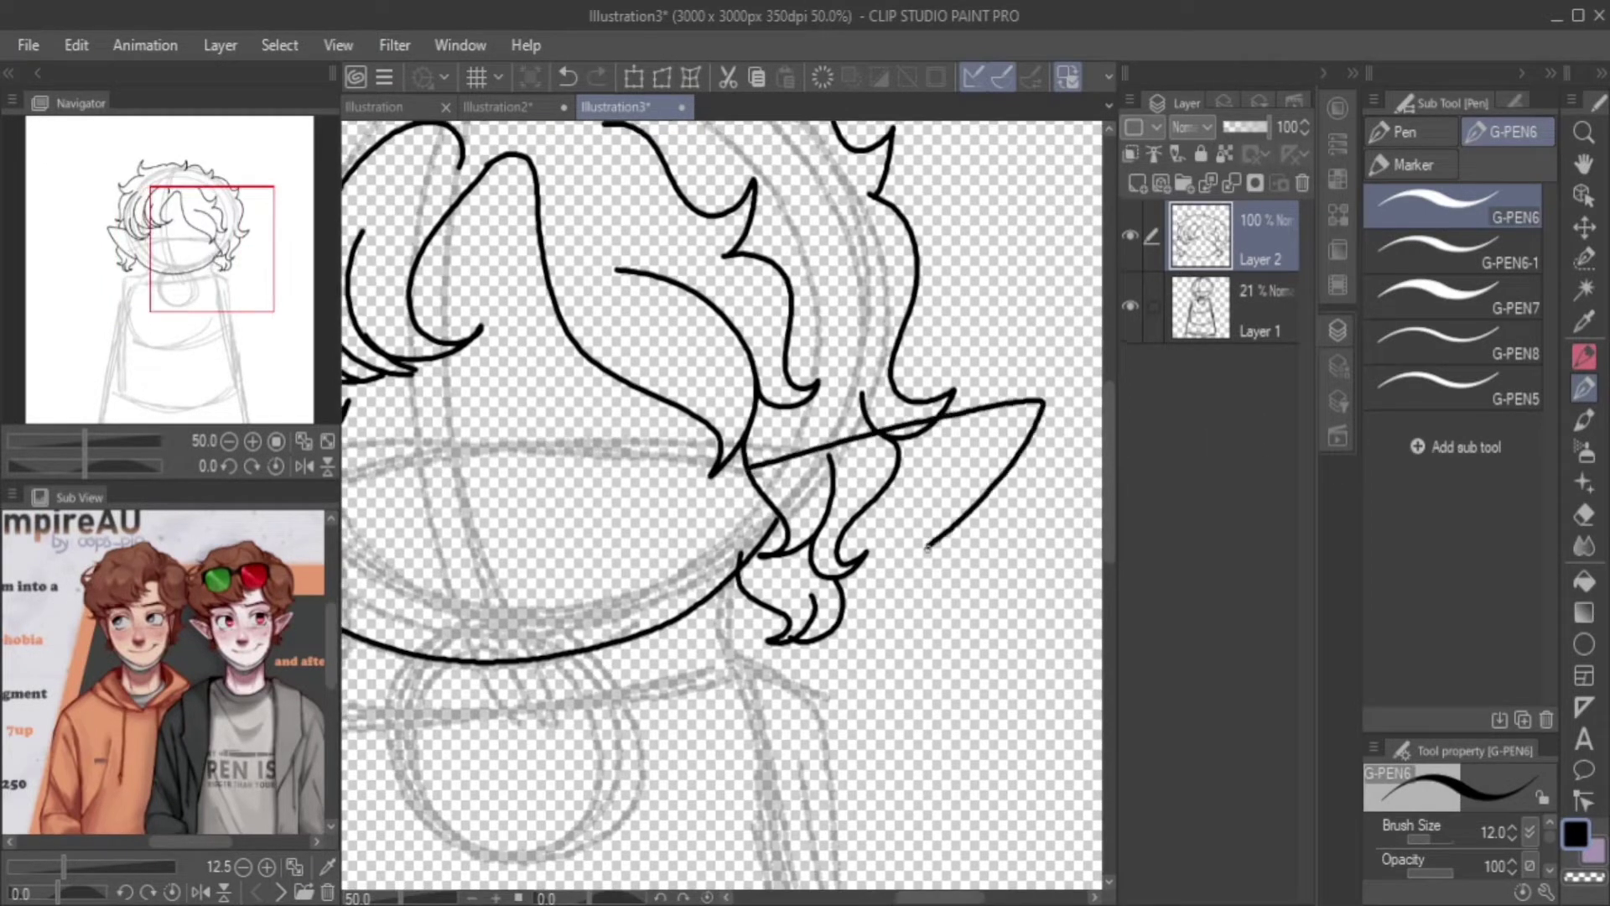
key(ctrl+z)
drag(939, 326, 781, 540)
key(ctrl+shift+n)
drag(745, 446, 826, 524)
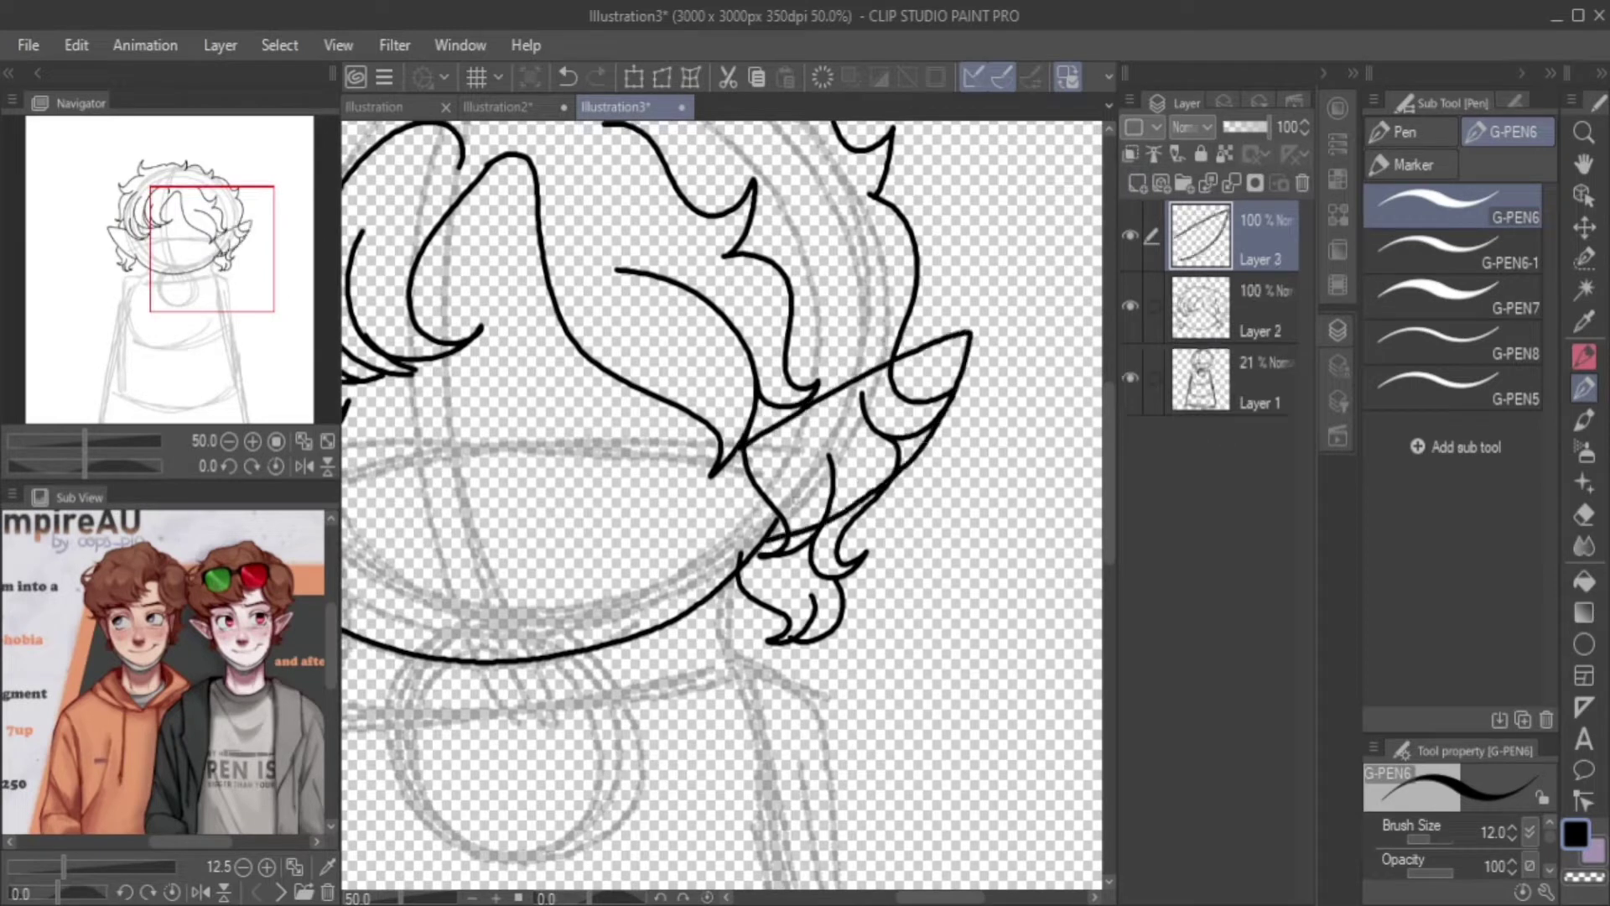
Erase the hair lines on Layer 2 that overlap the inside of the right ear.
click(1258, 311)
click(1258, 239)
click(1258, 310)
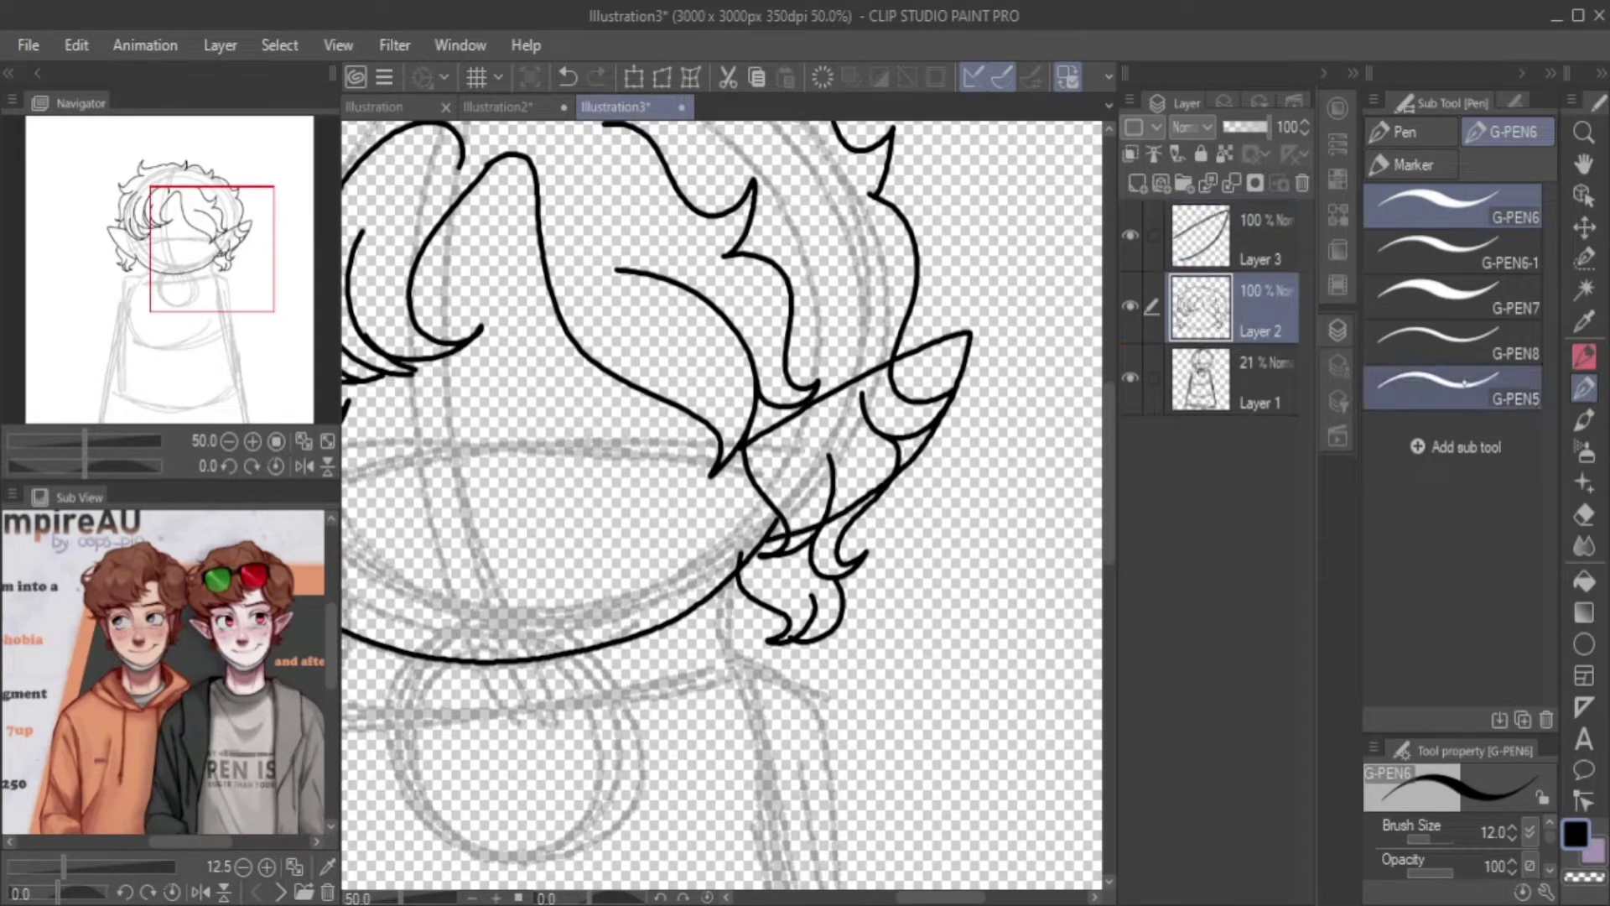
click(1584, 514)
mouse_move(771, 512)
mouse_down()
mouse_move(859, 452)
mouse_move(872, 415)
mouse_move(902, 427)
mouse_move(910, 394)
mouse_move(754, 480)
mouse_move(897, 436)
mouse_move(738, 571)
mouse_up()
key(p)
key(ctrl+z)
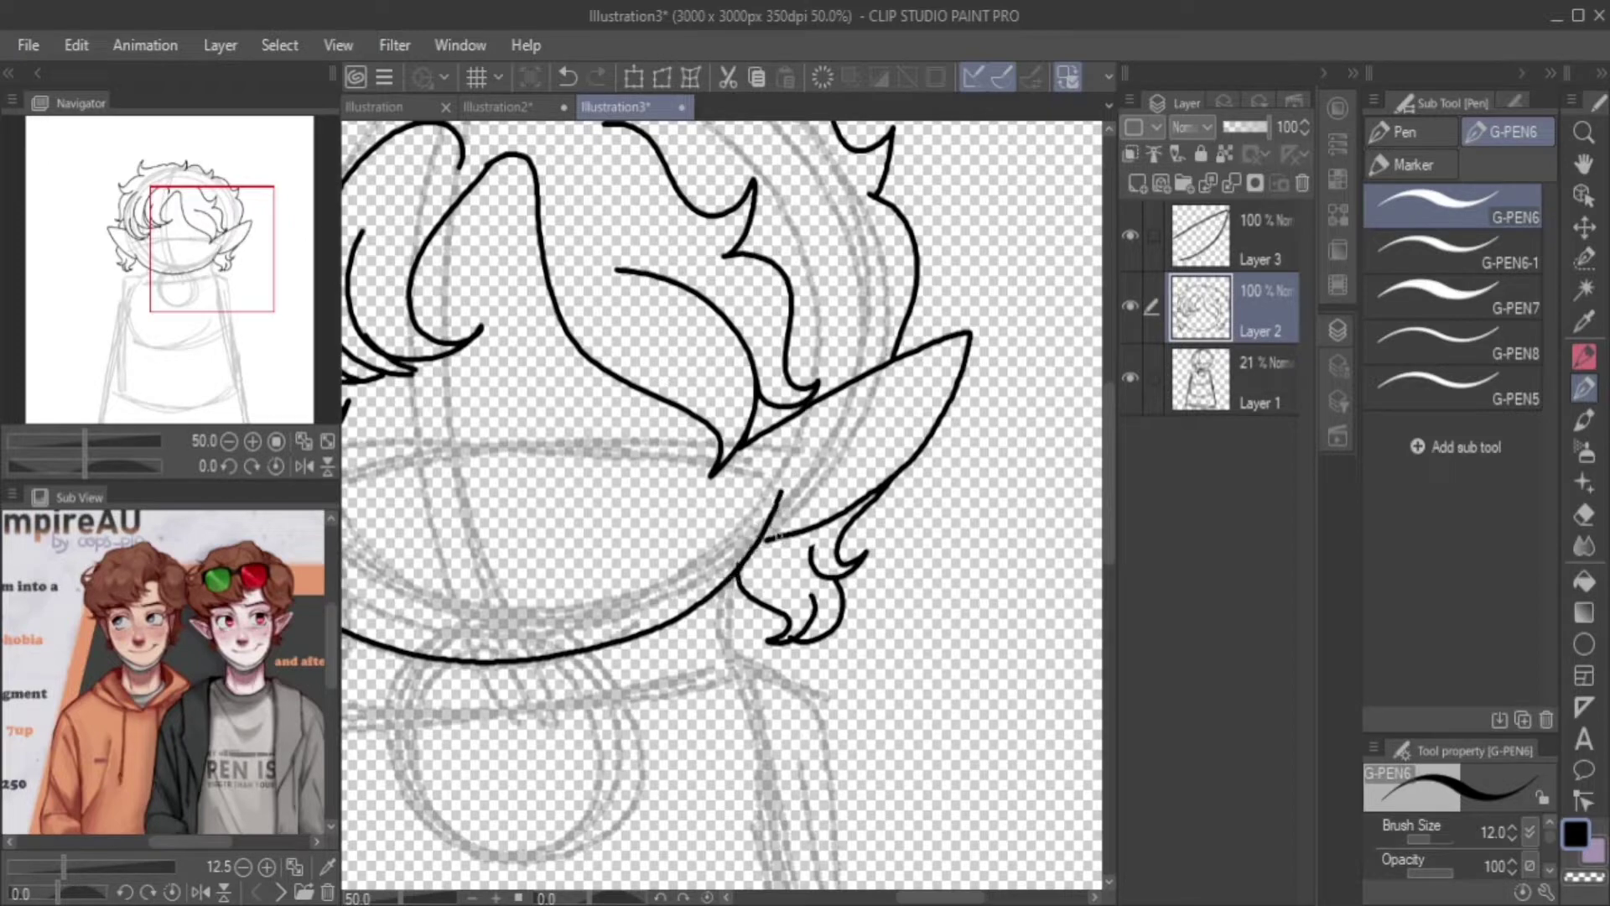
On Layer 3, draw the neck, shoulder and outer body line down the left side to the canvas edge, redoing failed strokes.
mouse_move(785, 391)
mouse_down()
mouse_move(941, 634)
mouse_move(976, 649)
mouse_move(1152, 599)
mouse_move(1118, 339)
mouse_up()
click(1257, 239)
drag(705, 329, 537, 872)
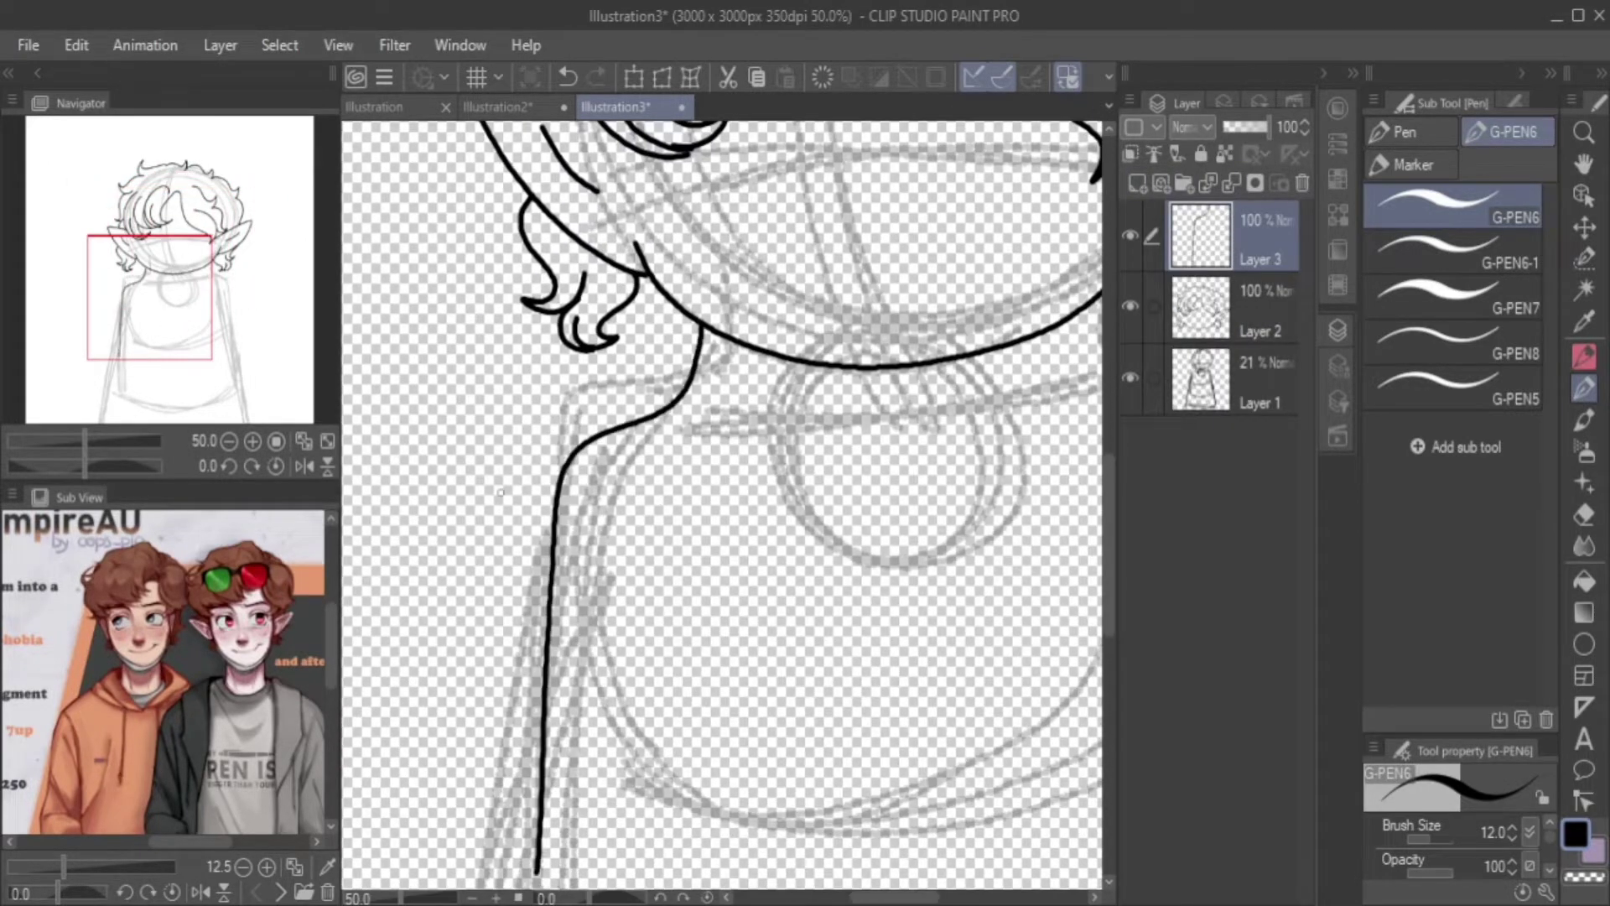
click(229, 440)
drag(721, 511, 694, 476)
key(ctrl+z)
mouse_move(629, 262)
mouse_down()
mouse_move(528, 880)
mouse_move(564, 369)
mouse_move(493, 889)
mouse_up()
key(ctrl+z)
drag(566, 444, 541, 337)
key(ctrl+z)
key(ctrl+z)
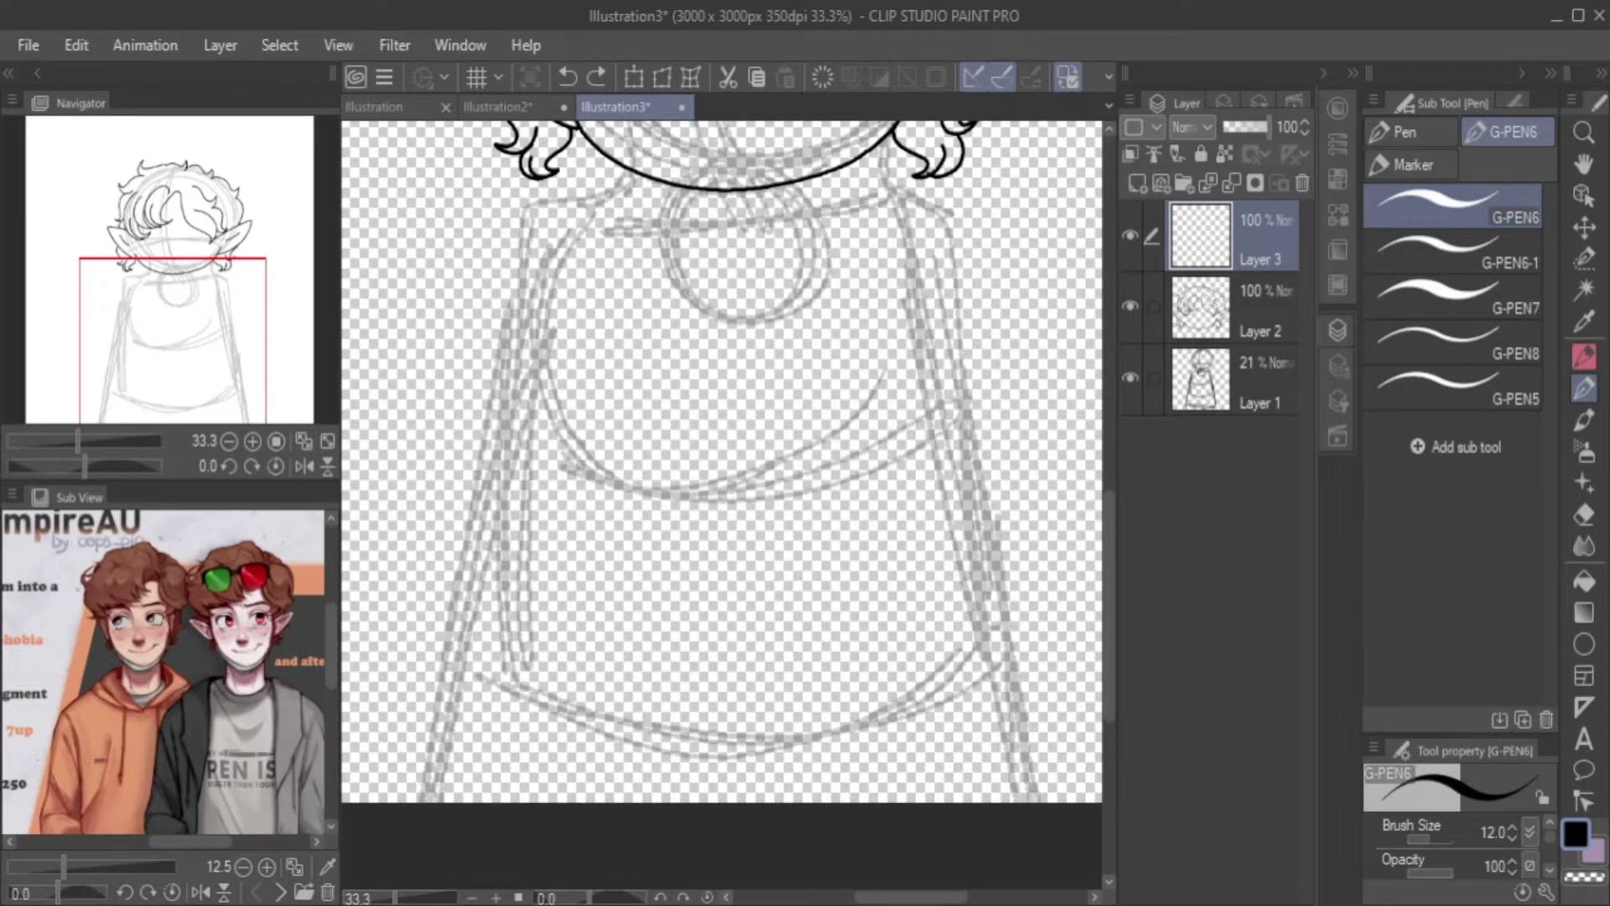
drag(575, 233, 498, 803)
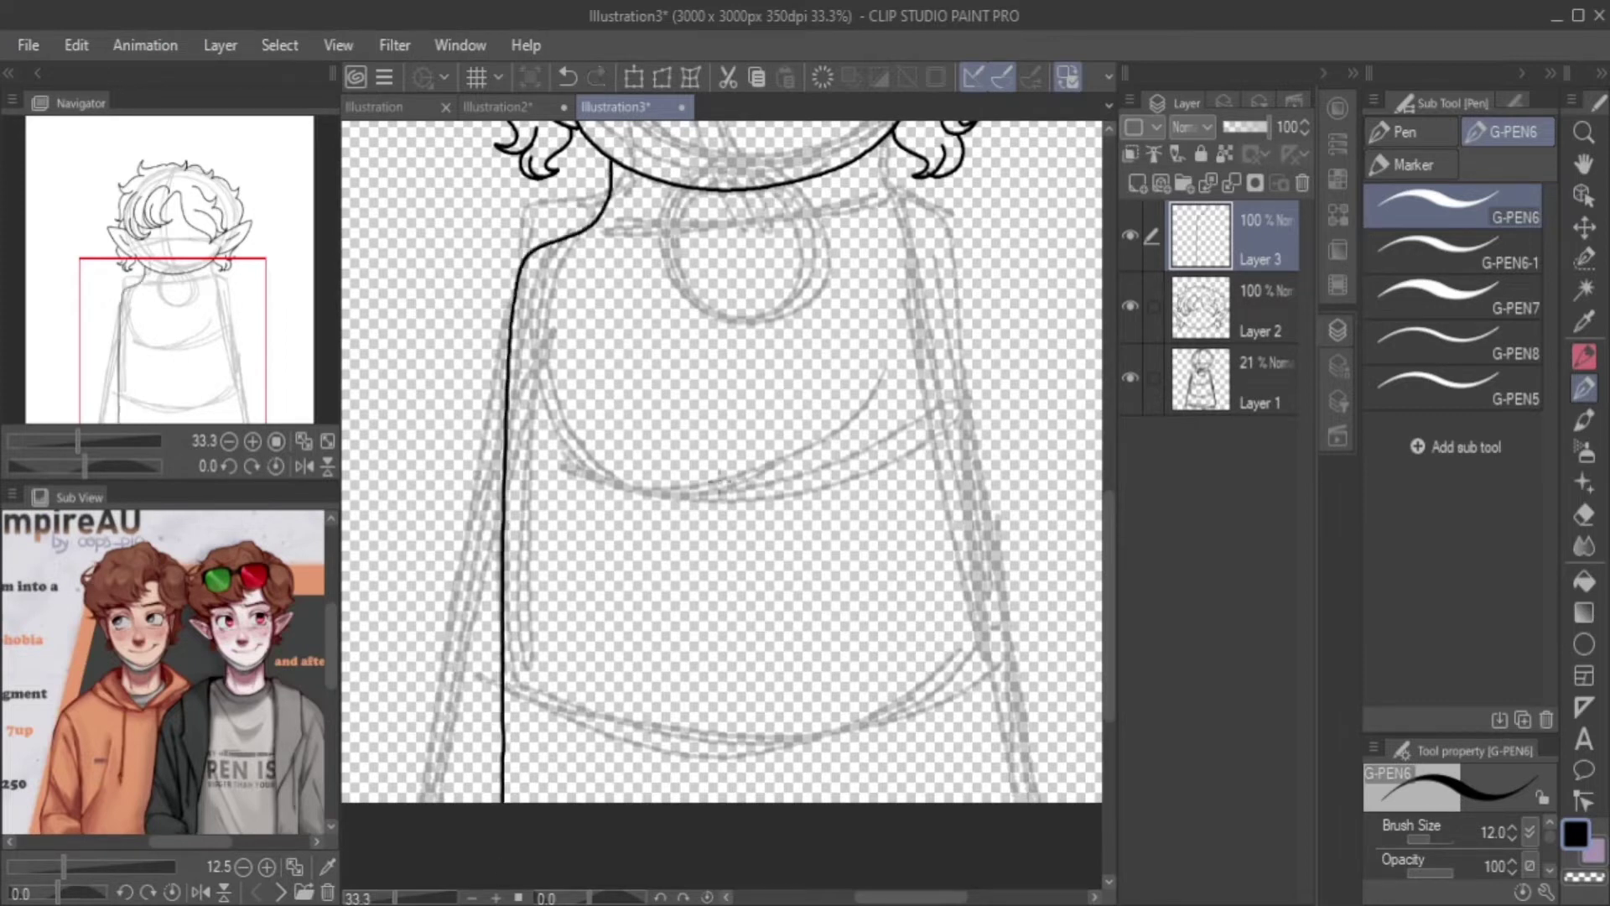
Redraw the left shoulder and body line, and draw the matching right shoulder and body line to the canvas edge.
key(ctrl+z)
mouse_move(612, 159)
mouse_down()
mouse_move(483, 385)
mouse_move(427, 802)
mouse_up()
key(ctrl+z)
drag(545, 172, 415, 801)
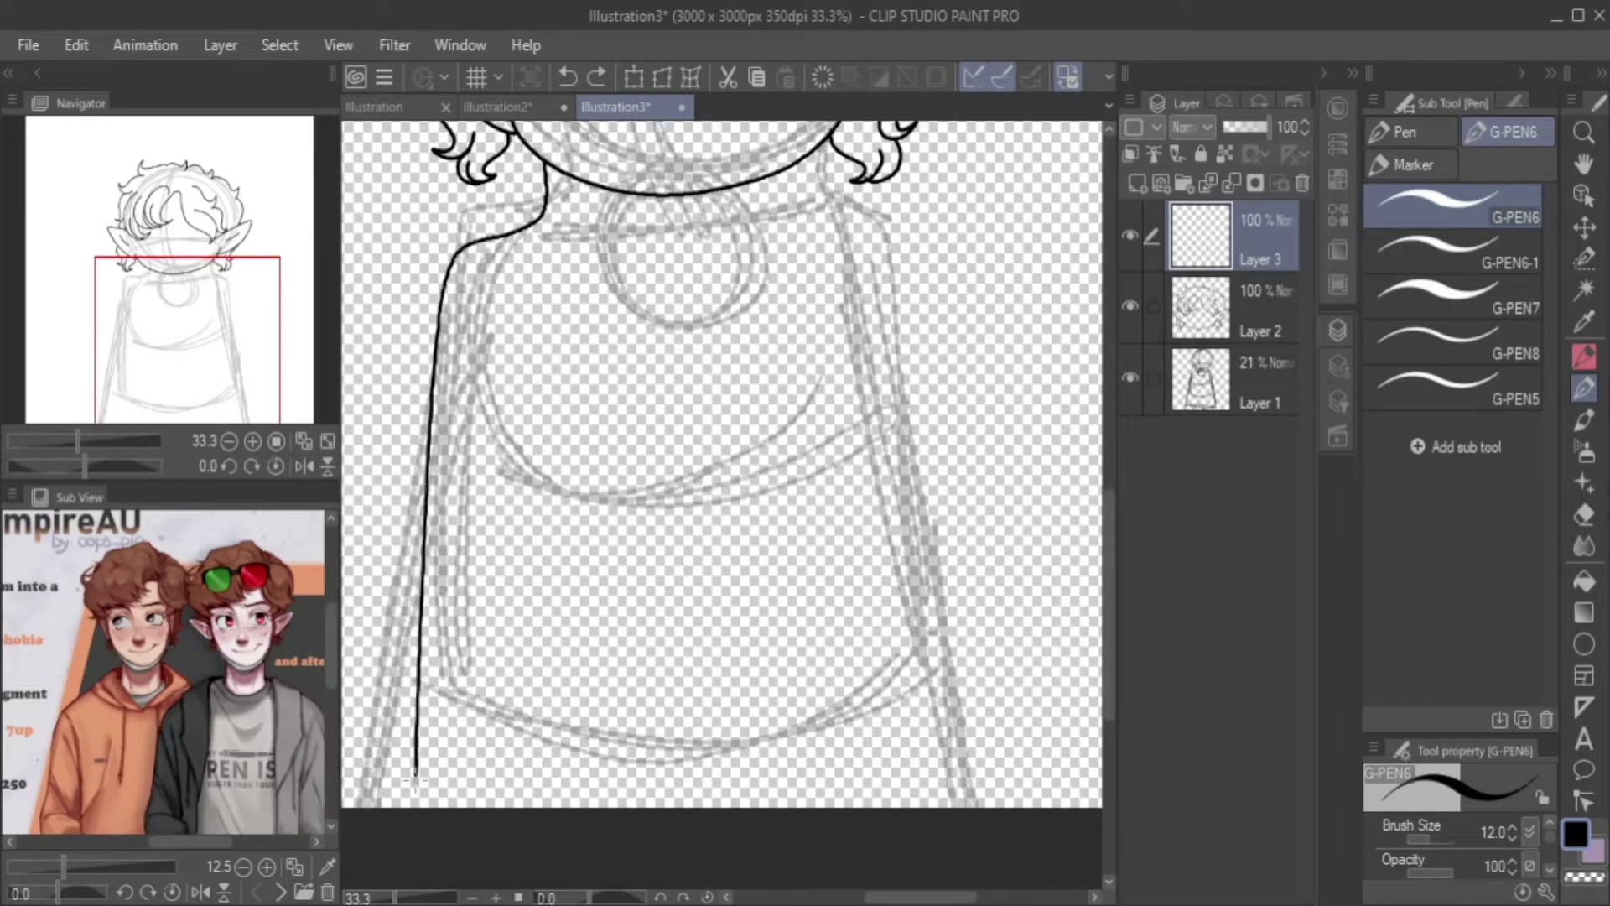
drag(183, 294, 199, 267)
drag(751, 277, 868, 887)
drag(199, 267, 194, 285)
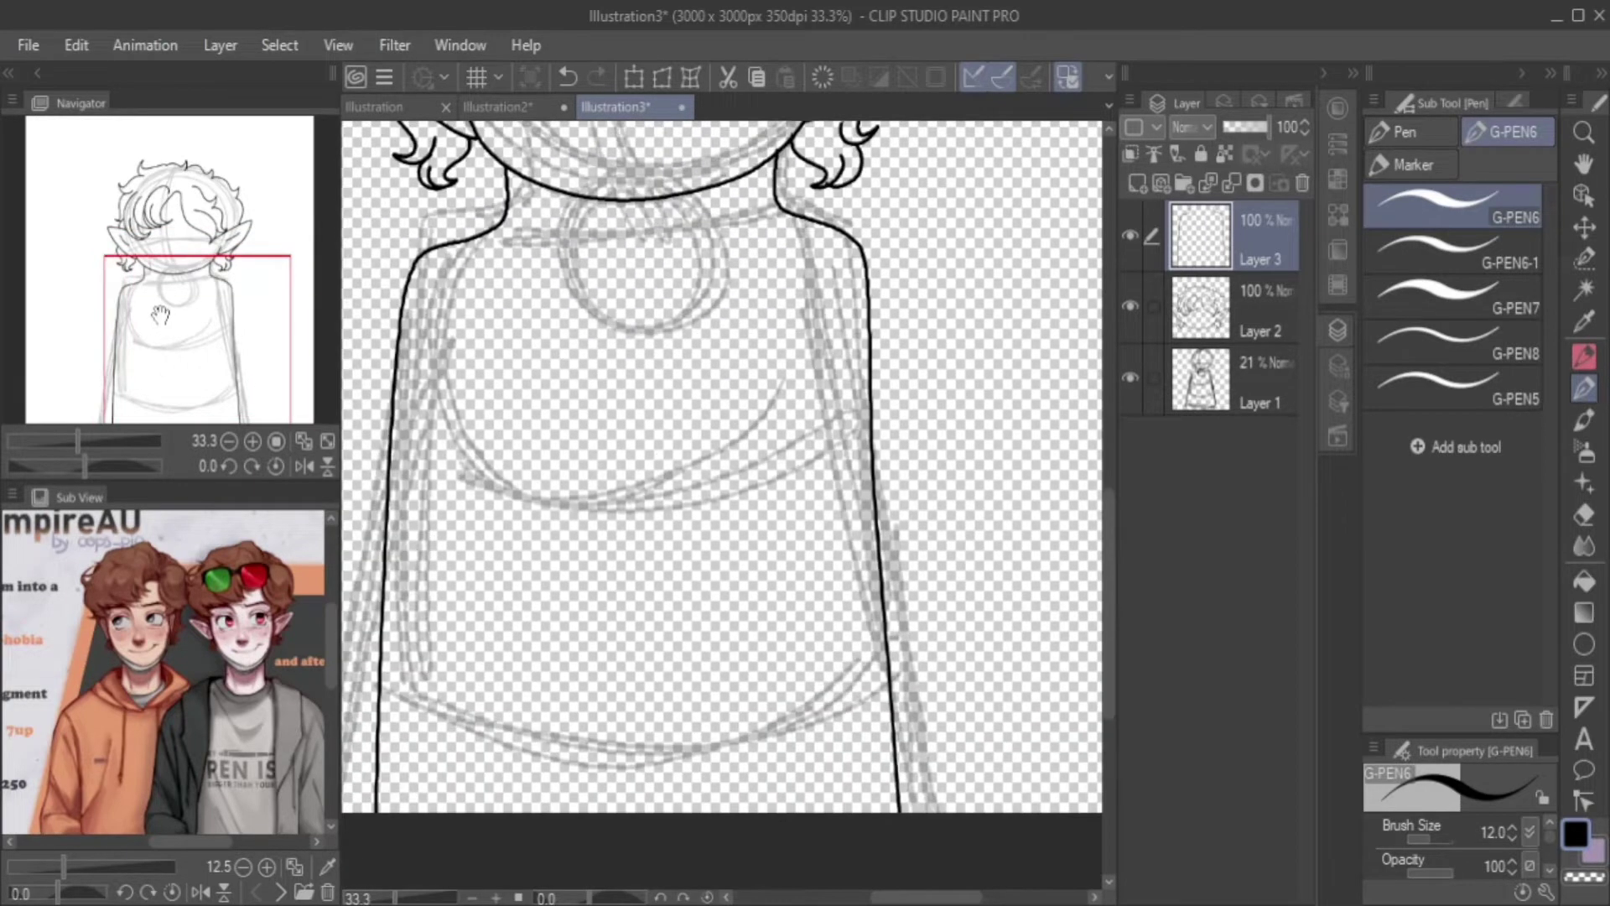
Draw the jacket's two vertical front edges from the base of the neck to the canvas edge.
scroll(195, 285, up, 1)
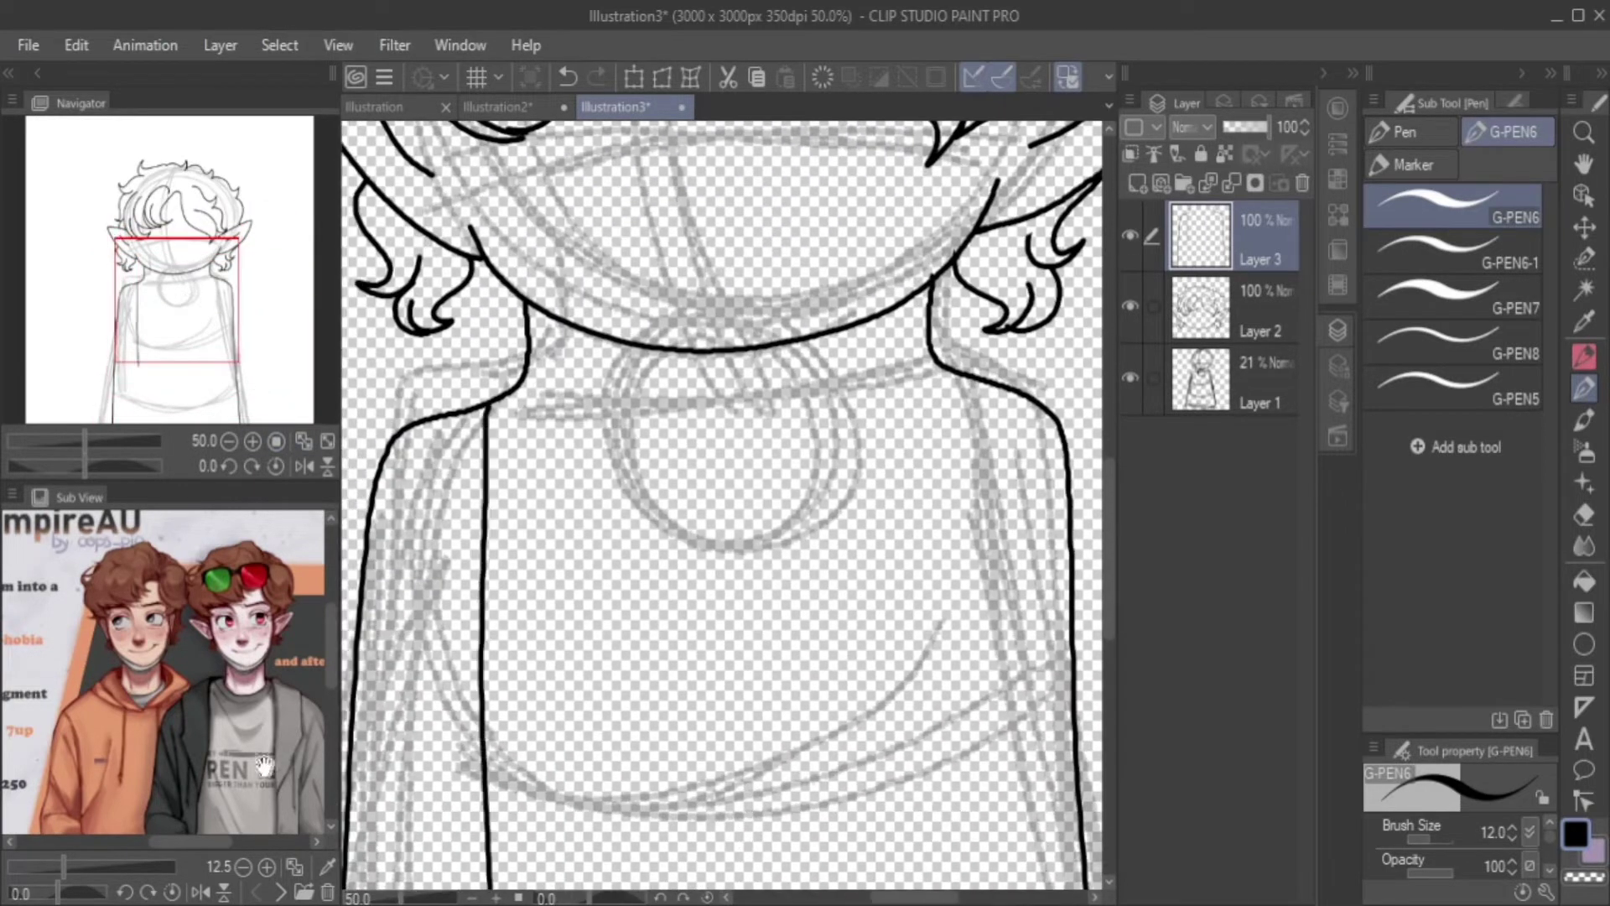
scroll(721, 503, down, 2)
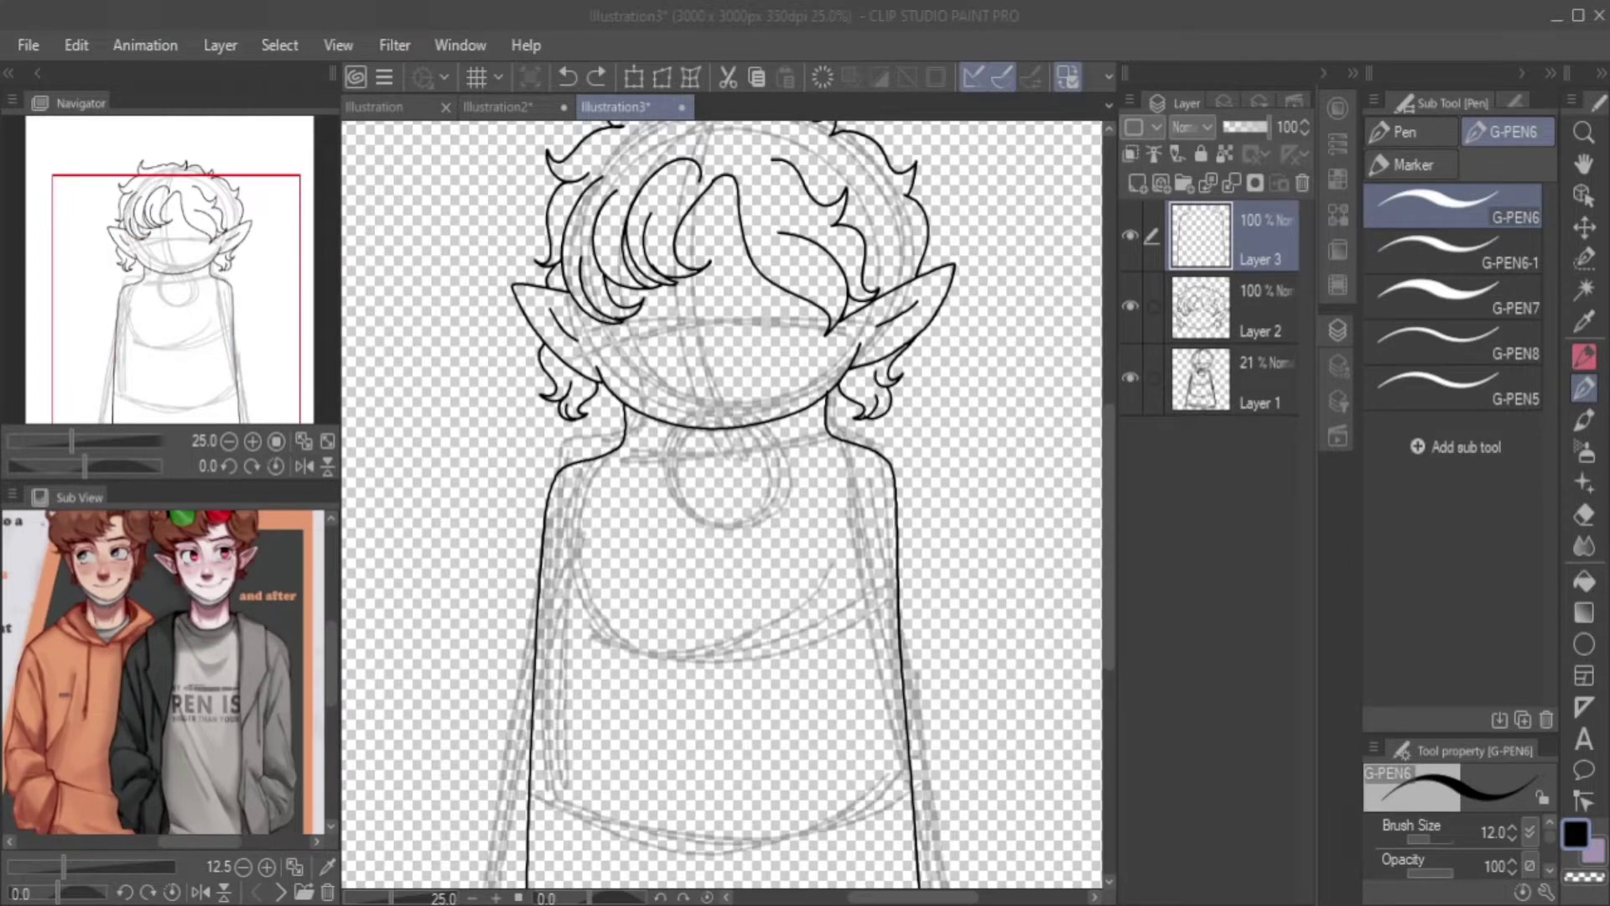
click(880, 903)
drag(188, 260, 189, 285)
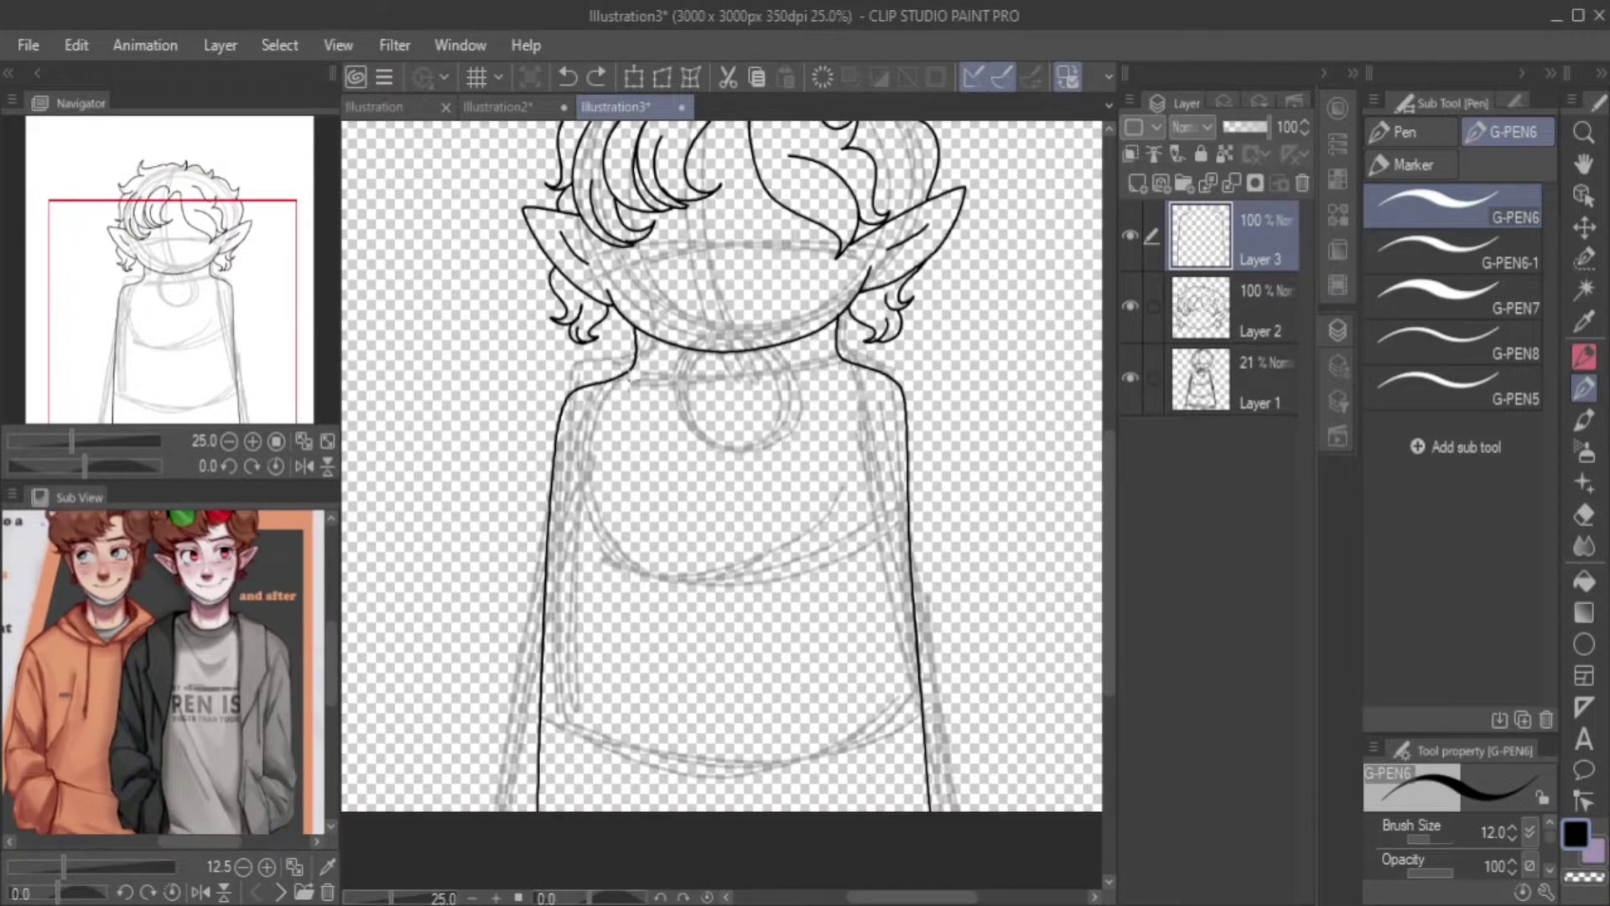
drag(619, 374, 619, 811)
drag(847, 364, 837, 811)
Draw the shirt's neckline as two parallel curves between the jacket edges, redoing failed strokes.
mouse_move(620, 377)
mouse_down()
mouse_move(819, 434)
mouse_move(847, 366)
mouse_move(637, 503)
mouse_move(432, 381)
mouse_move(837, 411)
mouse_up()
scroll(846, 365, up, 2)
key(ctrl+z)
key(ctrl+z)
drag(456, 362, 868, 344)
Letter "MY" across the upper chest of the shirt and outline a segmented pen shape beside it.
drag(187, 303, 179, 334)
click(266, 866)
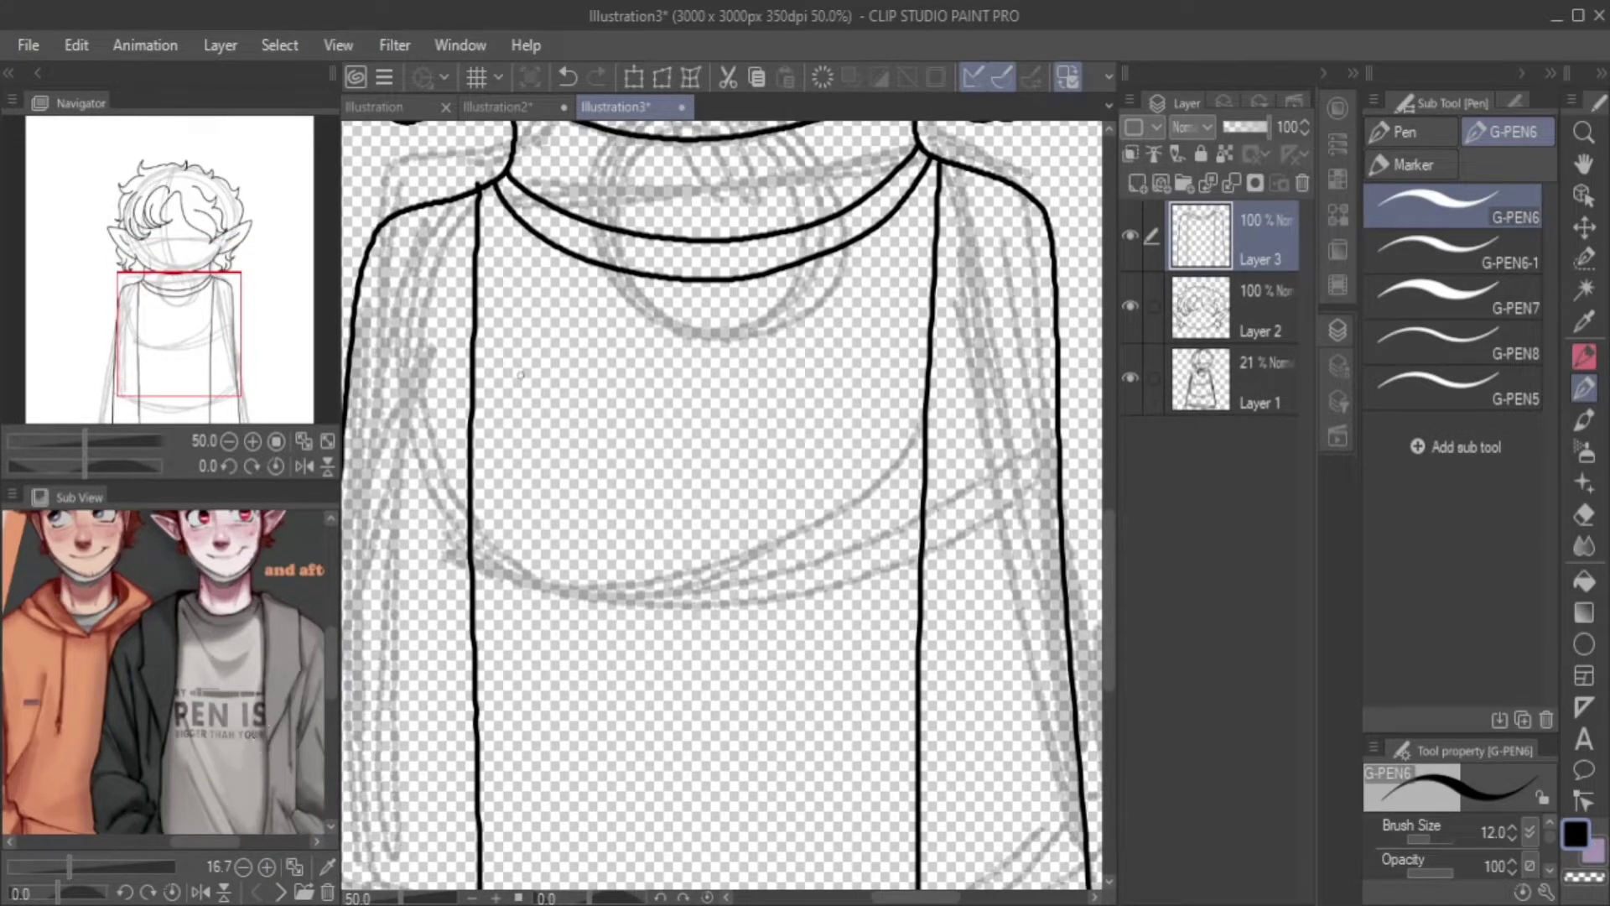
drag(491, 443, 569, 434)
drag(586, 355, 603, 407)
drag(625, 356, 590, 452)
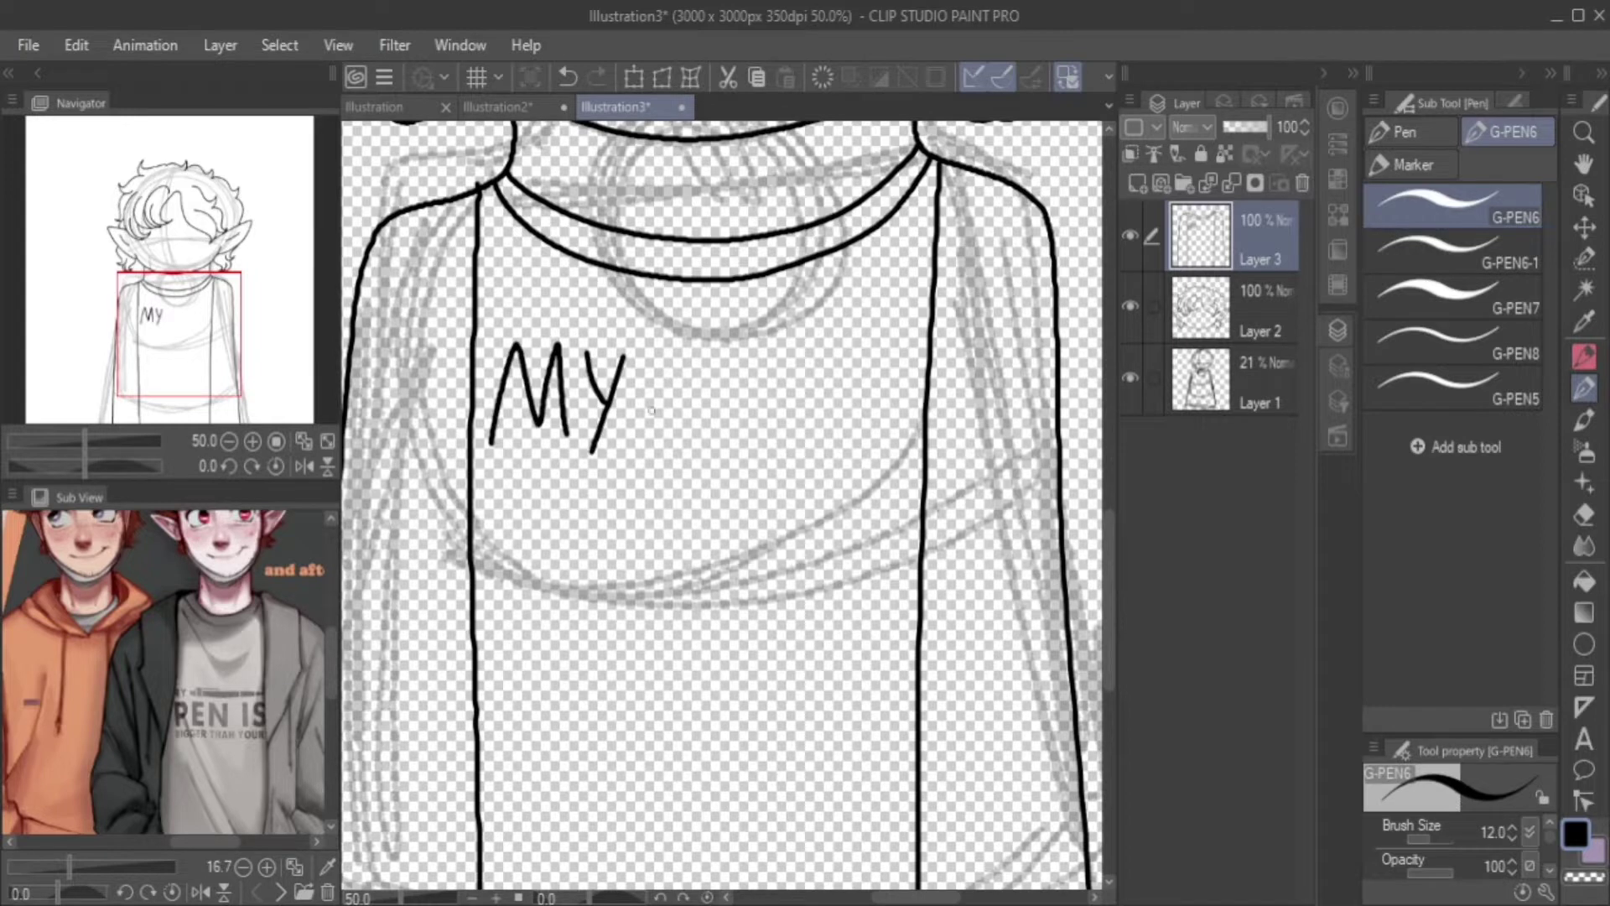
mouse_move(671, 408)
mouse_down()
mouse_move(681, 438)
mouse_move(709, 397)
mouse_up()
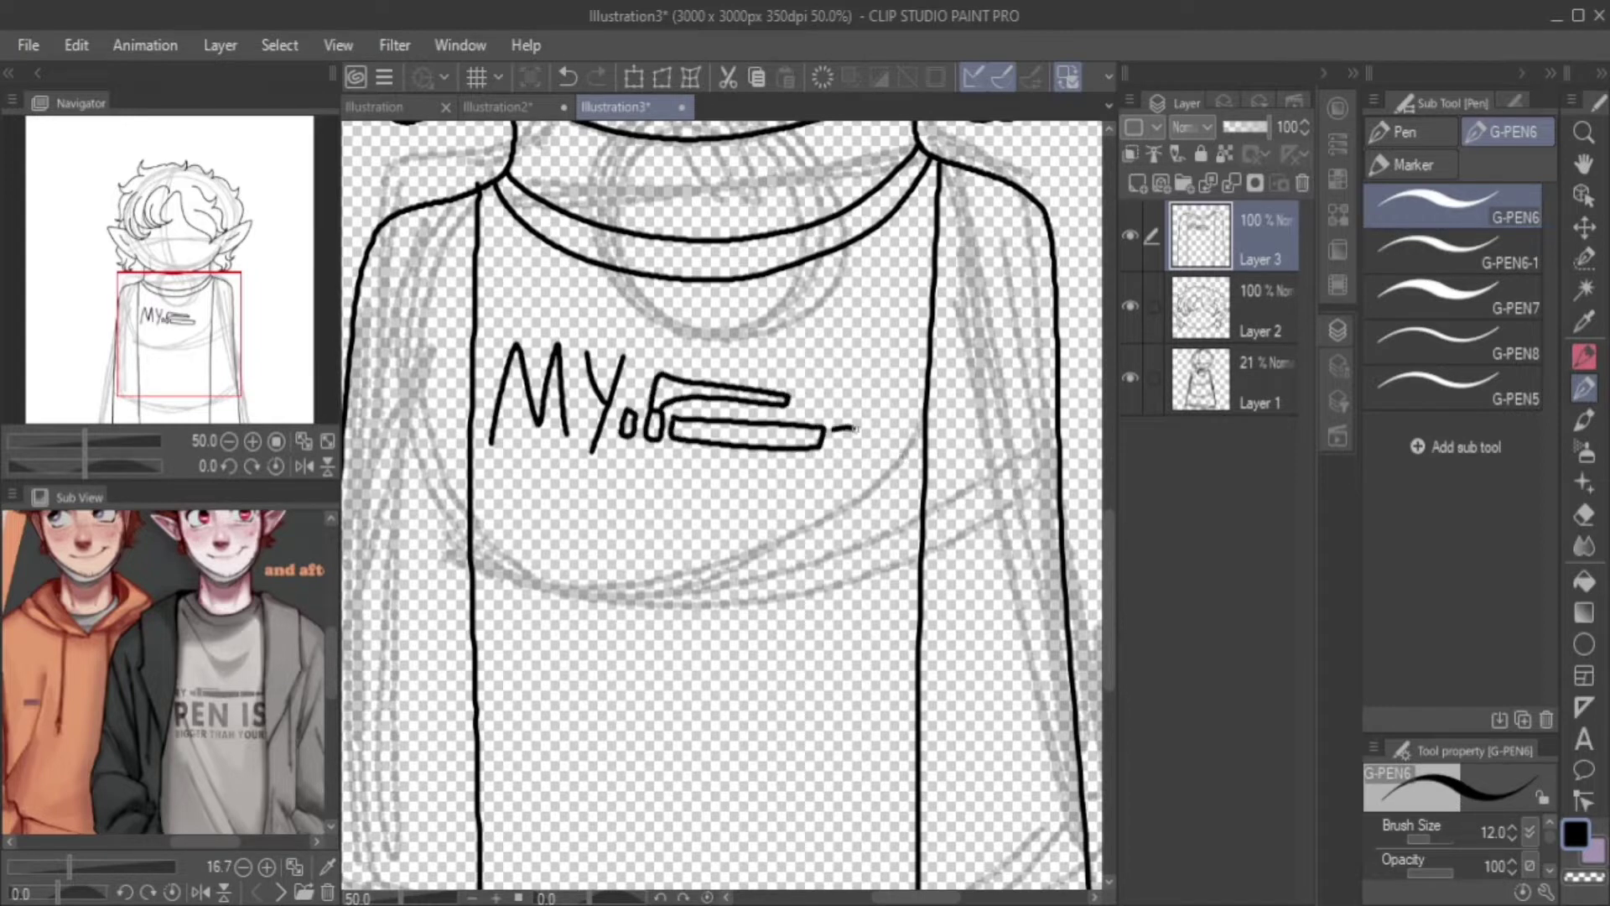
key(ctrl+z)
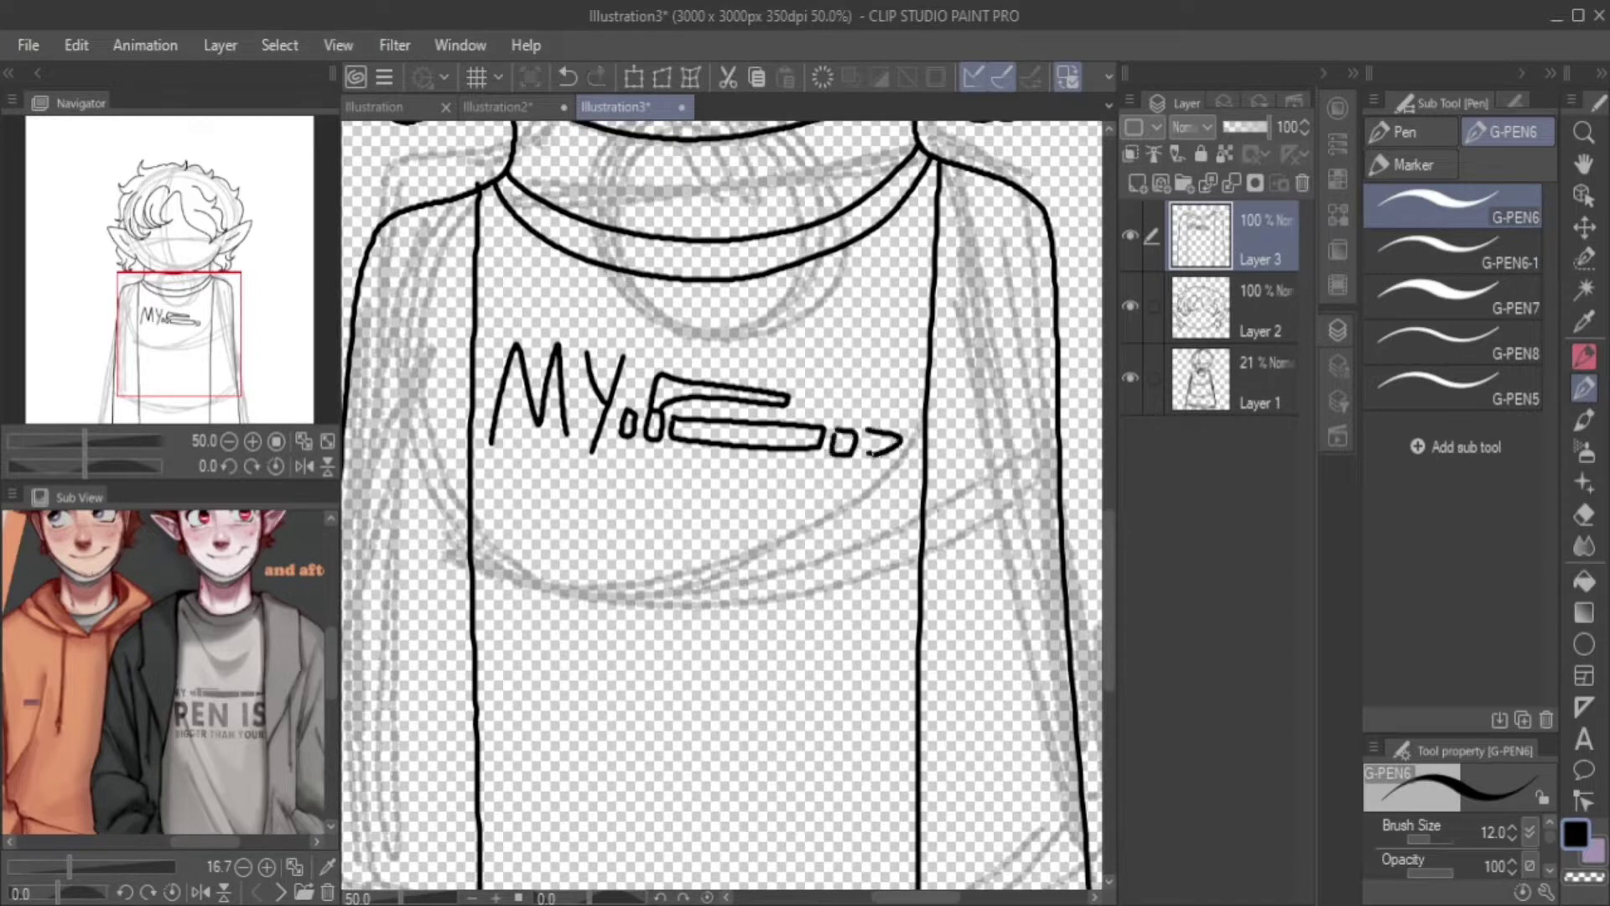
drag(503, 507, 505, 637)
mouse_move(505, 503)
mouse_down()
mouse_move(498, 637)
mouse_move(505, 572)
mouse_up()
key(ctrl+z)
key(ctrl+z)
drag(532, 599, 624, 587)
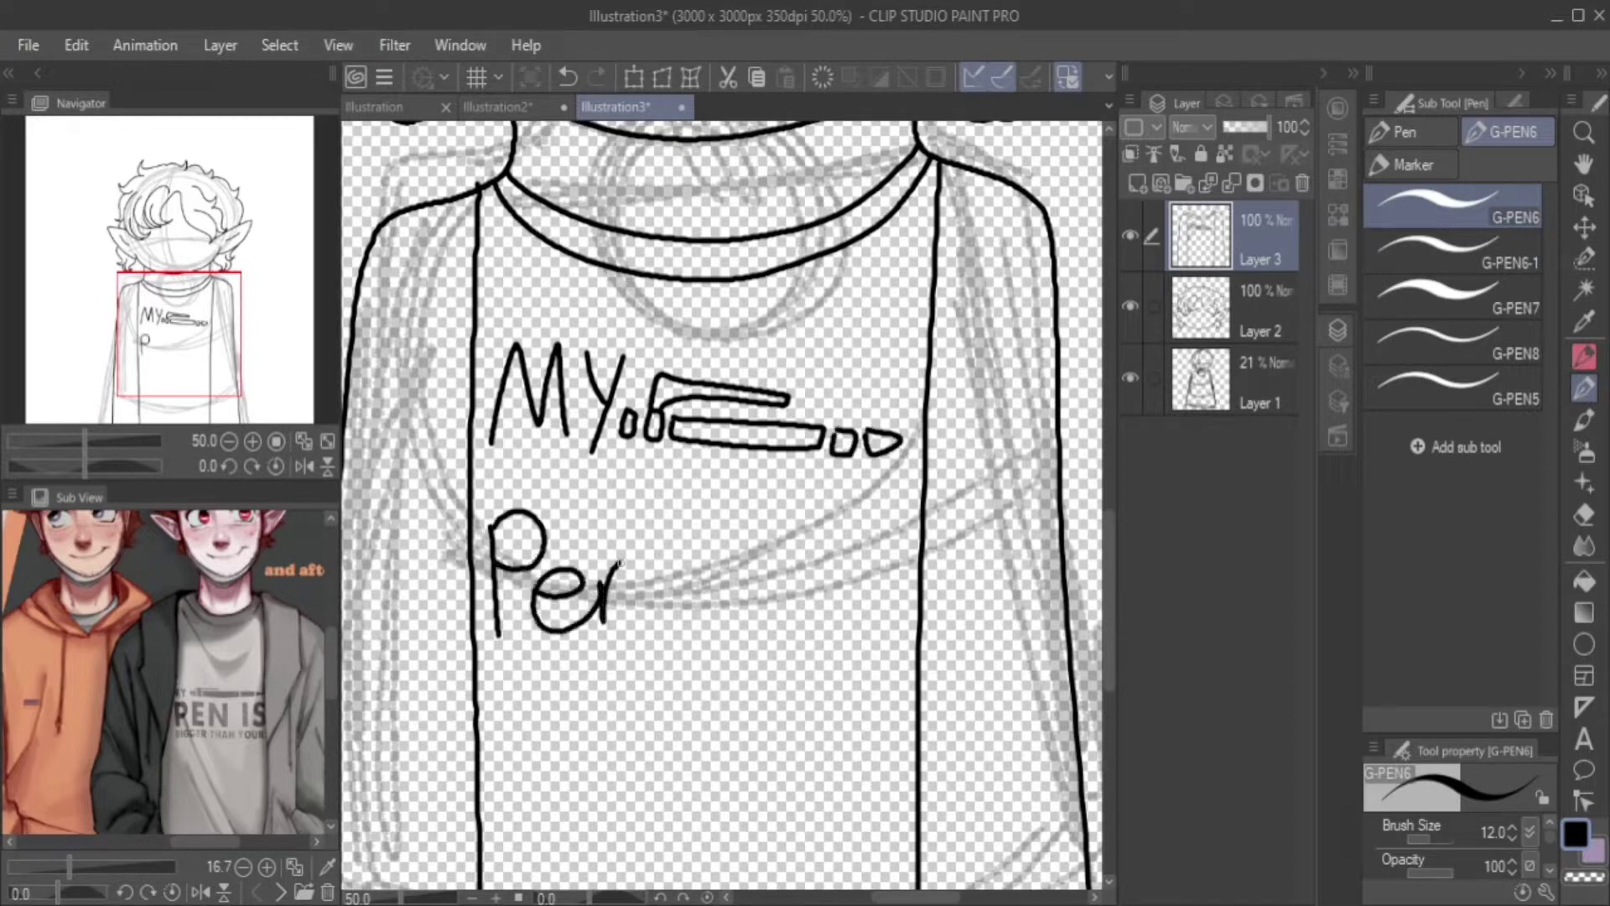
key(ctrl+z)
key(ctrl+z)
key(ctrl+z)
Letter "Pen IS" on the shirt below the "MY" line.
drag(501, 503, 500, 612)
drag(503, 501, 506, 571)
mouse_move(526, 564)
mouse_down()
mouse_move(570, 558)
mouse_move(625, 592)
mouse_up()
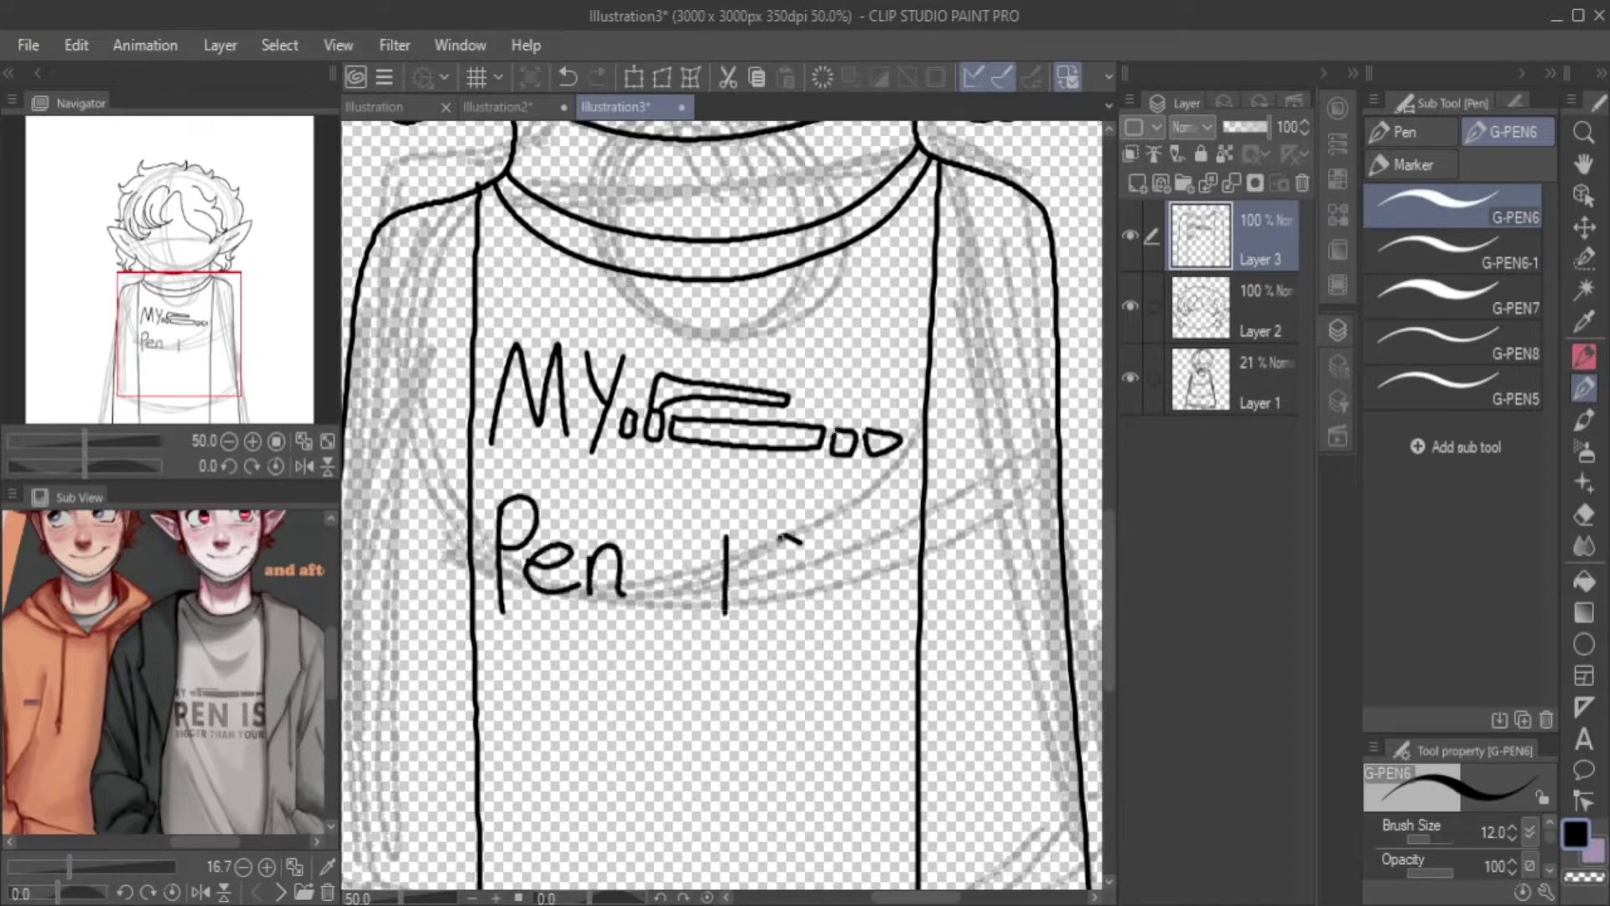
drag(780, 537, 765, 609)
drag(513, 653, 517, 738)
drag(519, 661, 520, 733)
mouse_move(579, 689)
mouse_down()
mouse_move(575, 719)
mouse_move(620, 709)
mouse_up()
mouse_move(666, 667)
mouse_down()
mouse_move(670, 709)
mouse_move(705, 721)
mouse_up()
mouse_move(711, 692)
mouse_down()
mouse_move(746, 684)
mouse_move(763, 729)
mouse_up()
drag(751, 683, 784, 680)
drag(788, 662, 809, 725)
drag(818, 696, 830, 708)
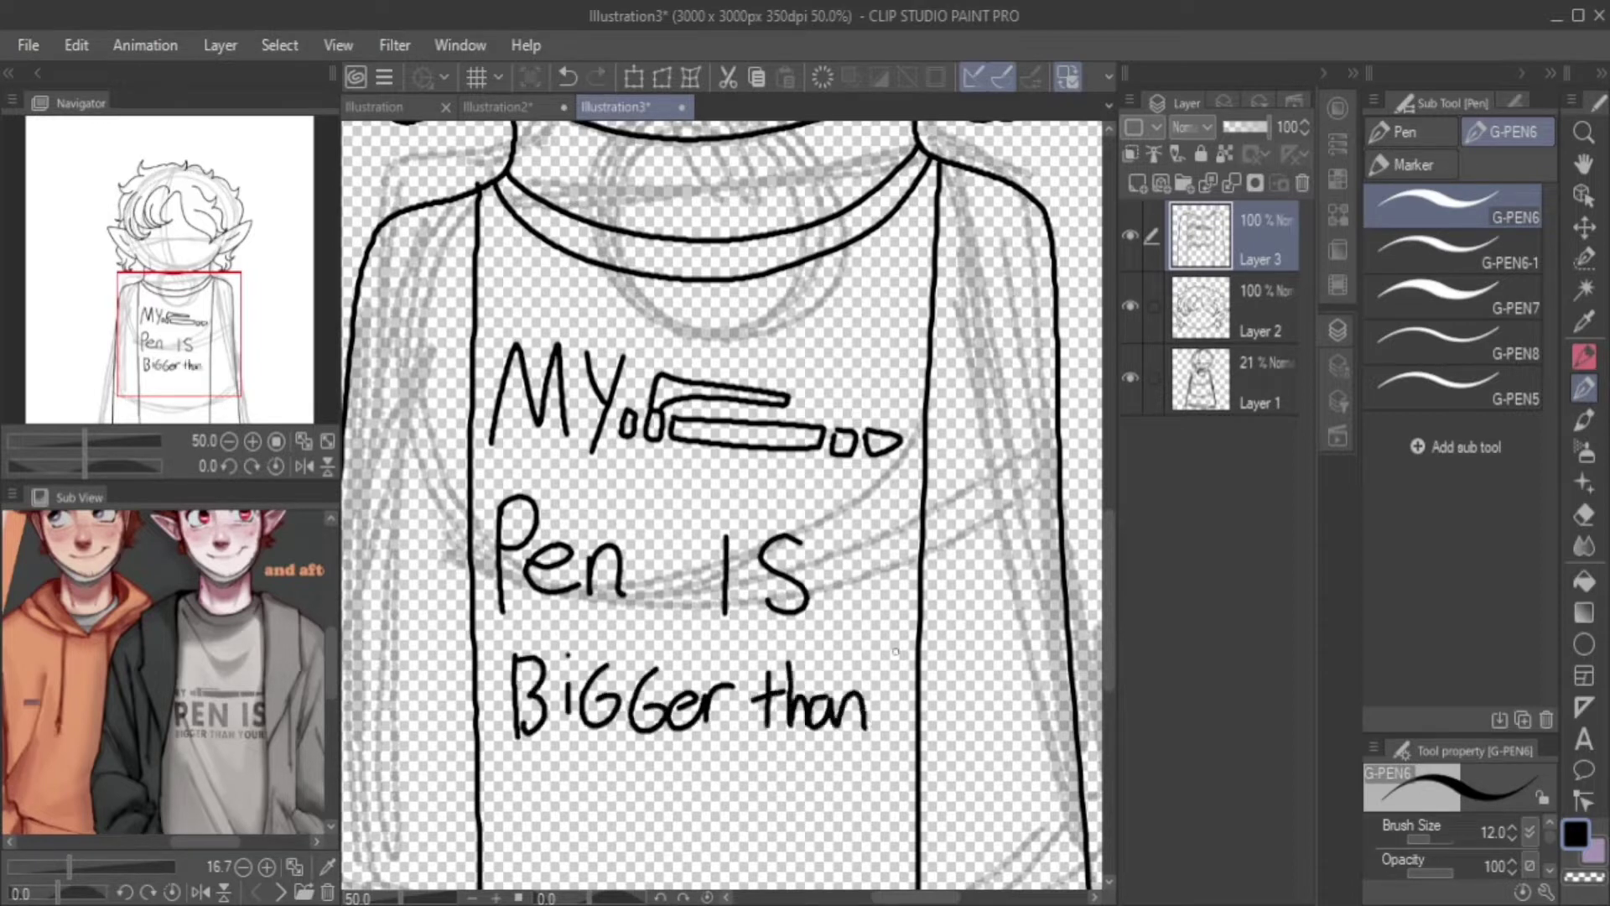
key(ctrl+z)
key(ctrl+z)
key(ctrl+z)
key(ctrl+z)
key(ctrl+z)
key(ctrl+z)
key(ctrl+z)
key(ctrl+z)
key(ctrl+z)
key(ctrl+z)
key(ctrl+z)
key(ctrl+z)
key(ctrl+z)
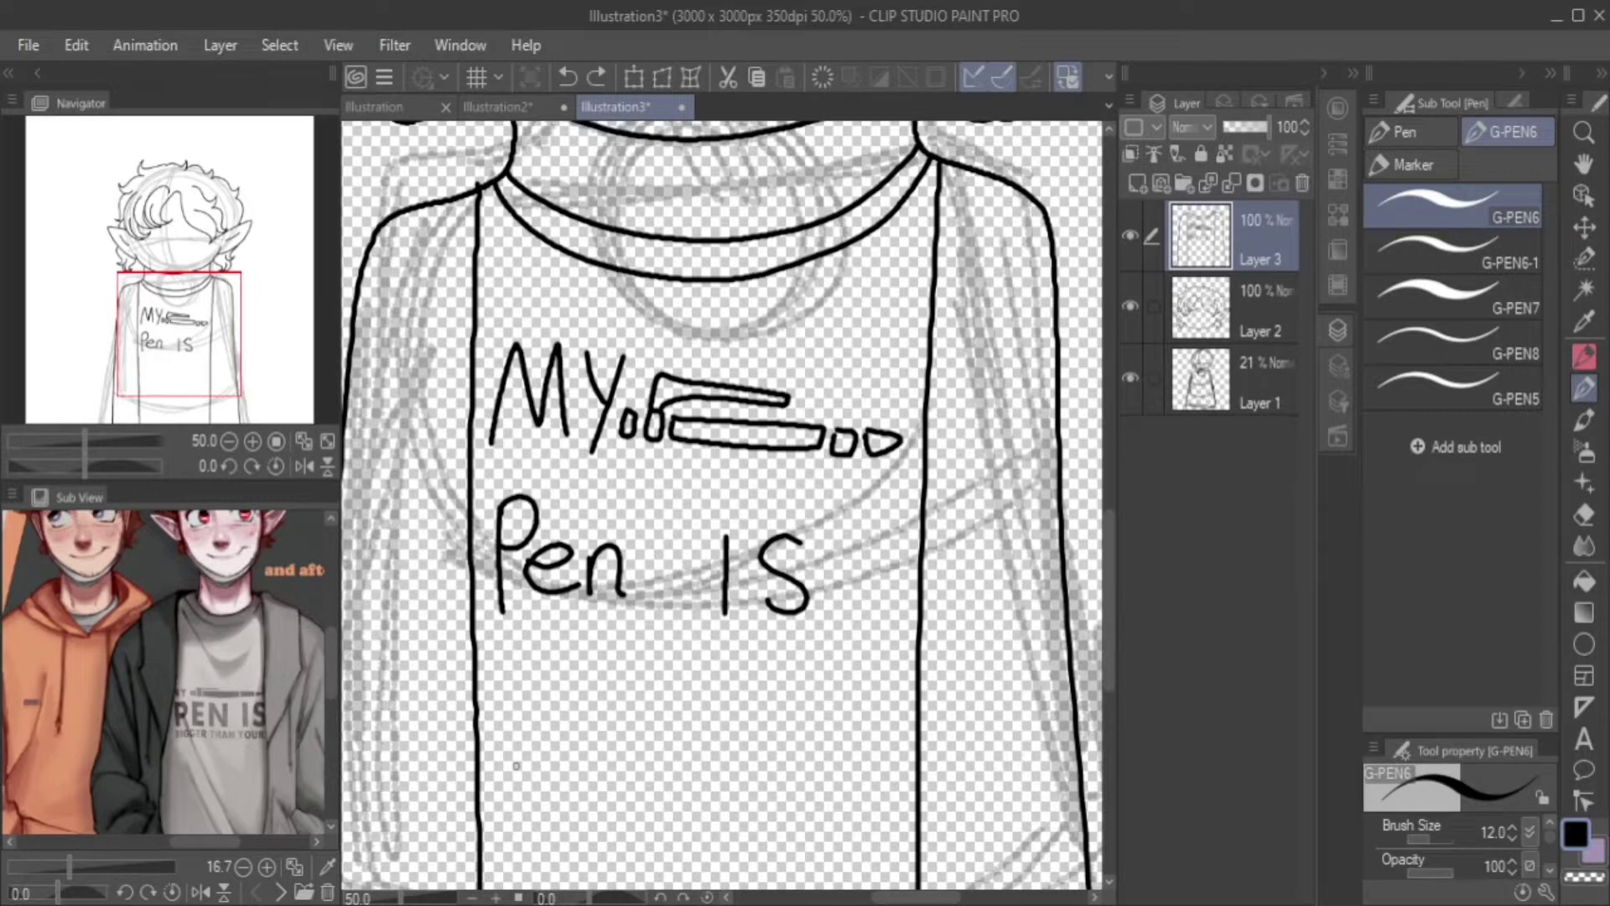
Letter "Bigger than" on the shirt below "Pen IS", using lowercase letters after the B.
drag(501, 658, 501, 737)
drag(543, 687, 552, 731)
drag(554, 656, 555, 664)
mouse_move(587, 679)
mouse_down()
mouse_move(577, 742)
mouse_move(623, 742)
mouse_up()
drag(638, 708, 751, 689)
mouse_move(762, 666)
mouse_down()
mouse_move(759, 732)
mouse_move(786, 740)
mouse_up()
drag(817, 703, 829, 738)
drag(830, 737, 851, 731)
Letter "Yours" as the last line of the shirt text, below "Bigger than".
drag(520, 753, 532, 784)
drag(543, 753, 524, 817)
drag(566, 775, 553, 780)
mouse_move(585, 773)
mouse_down()
mouse_move(625, 805)
mouse_move(650, 784)
mouse_up()
drag(675, 784, 658, 820)
Create a new layer above Layer 3 for the facial features.
scroll(631, 673, up, 5)
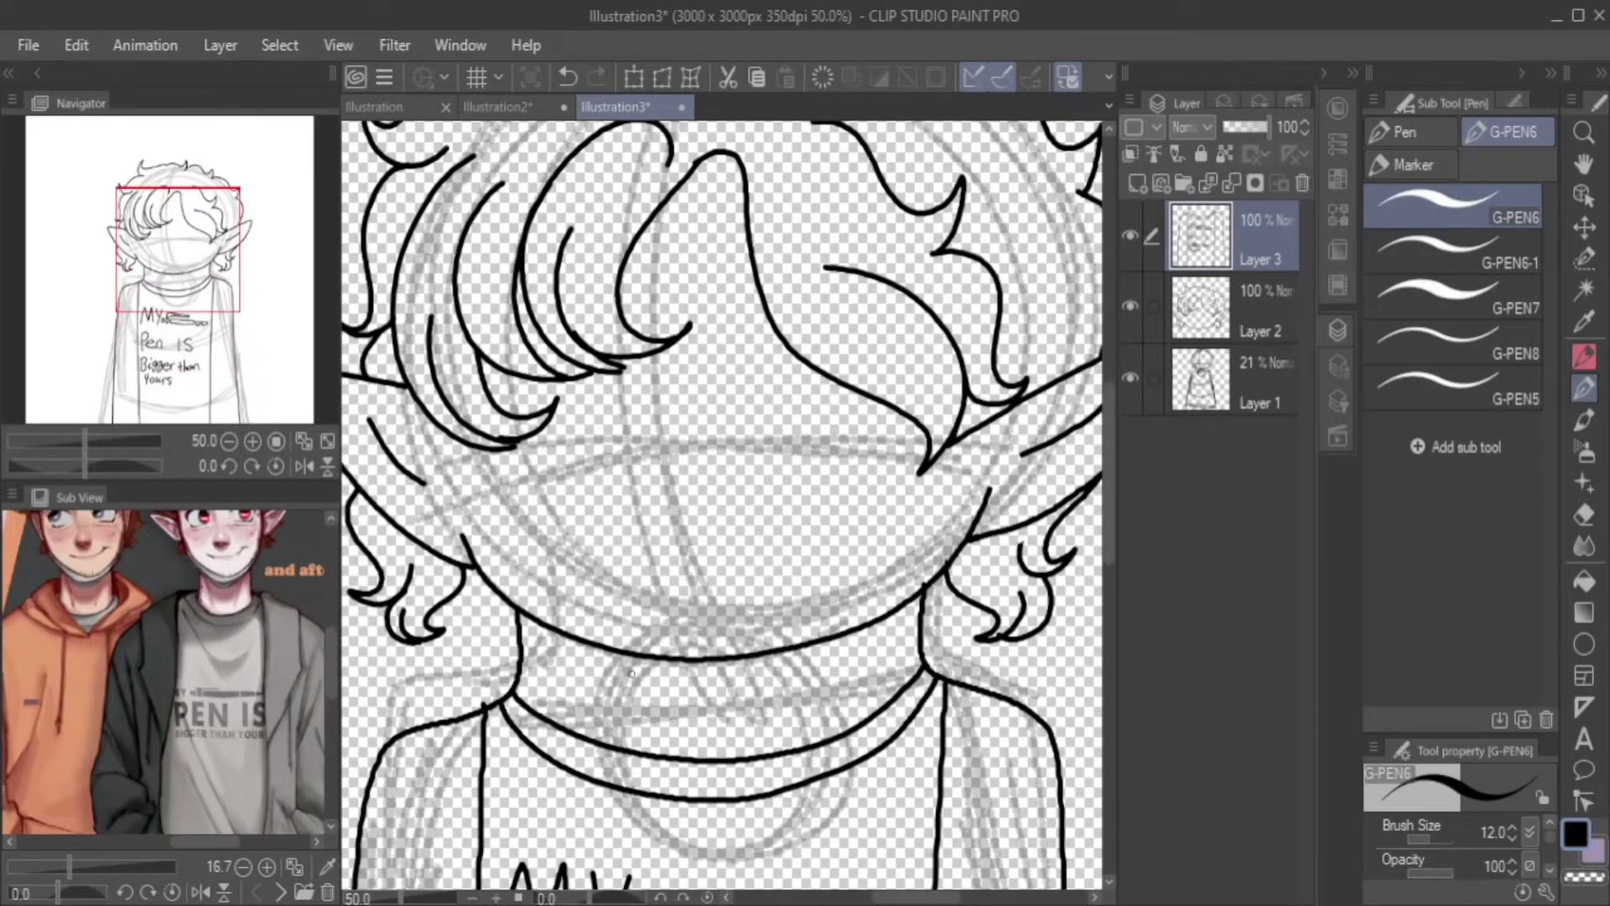
scroll(721, 503, down, 5)
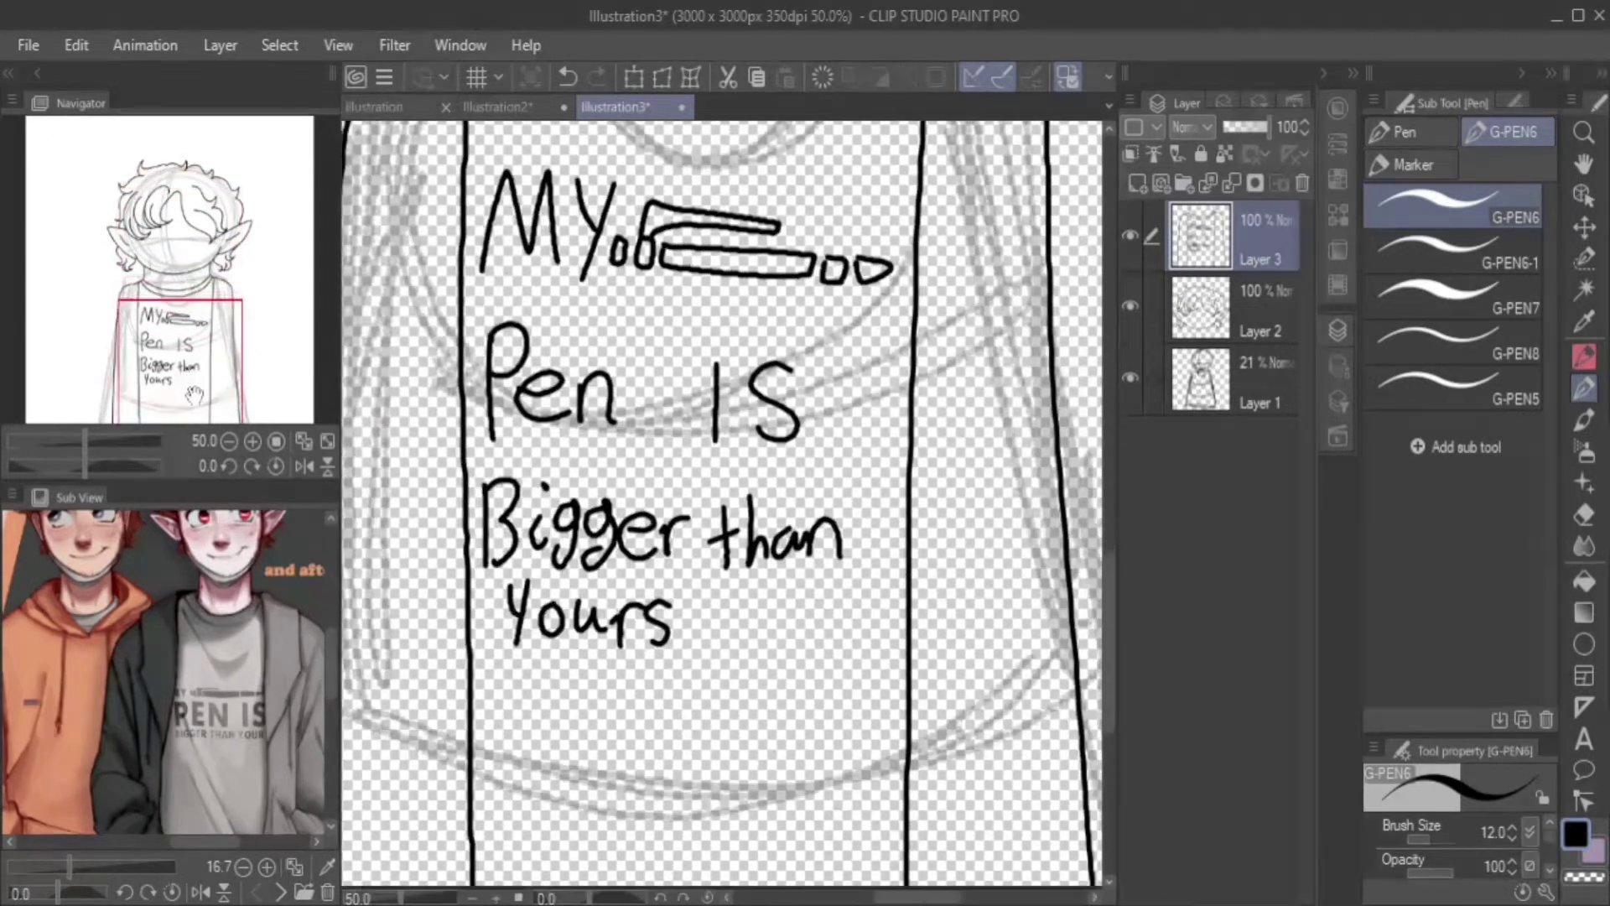
scroll(721, 504, up, 8)
scroll(721, 503, up, 1)
key(ctrl+shift+n)
mouse_move(405, 399)
mouse_down()
mouse_move(608, 423)
mouse_move(428, 597)
mouse_up()
drag(369, 418, 604, 421)
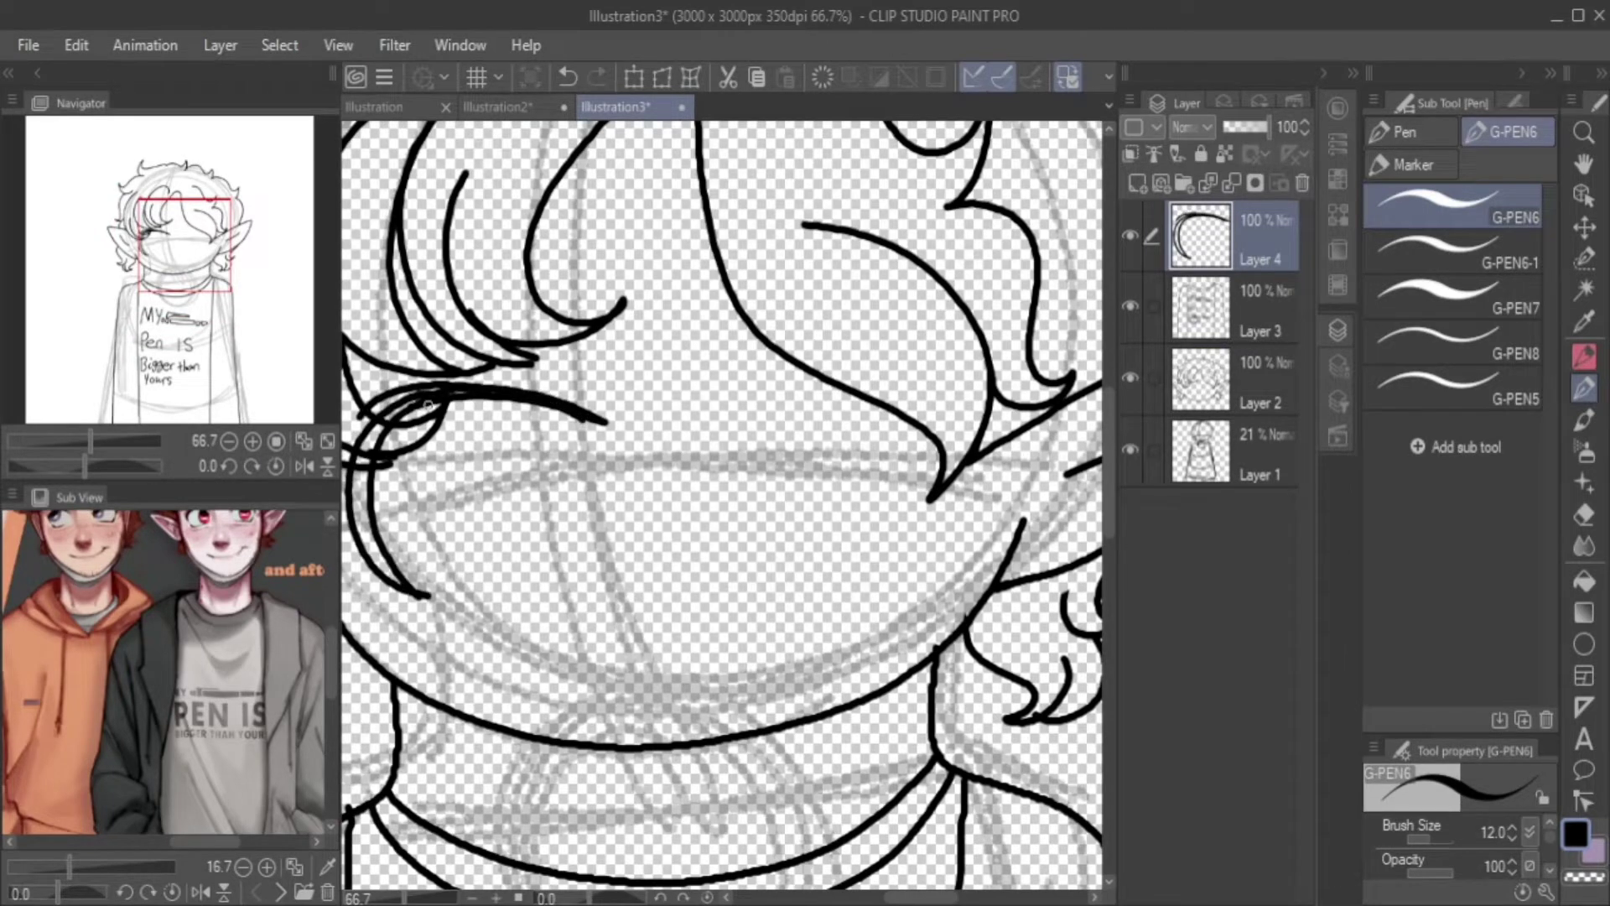
key(ctrl+z)
key(ctrl+z)
key(ctrl+z)
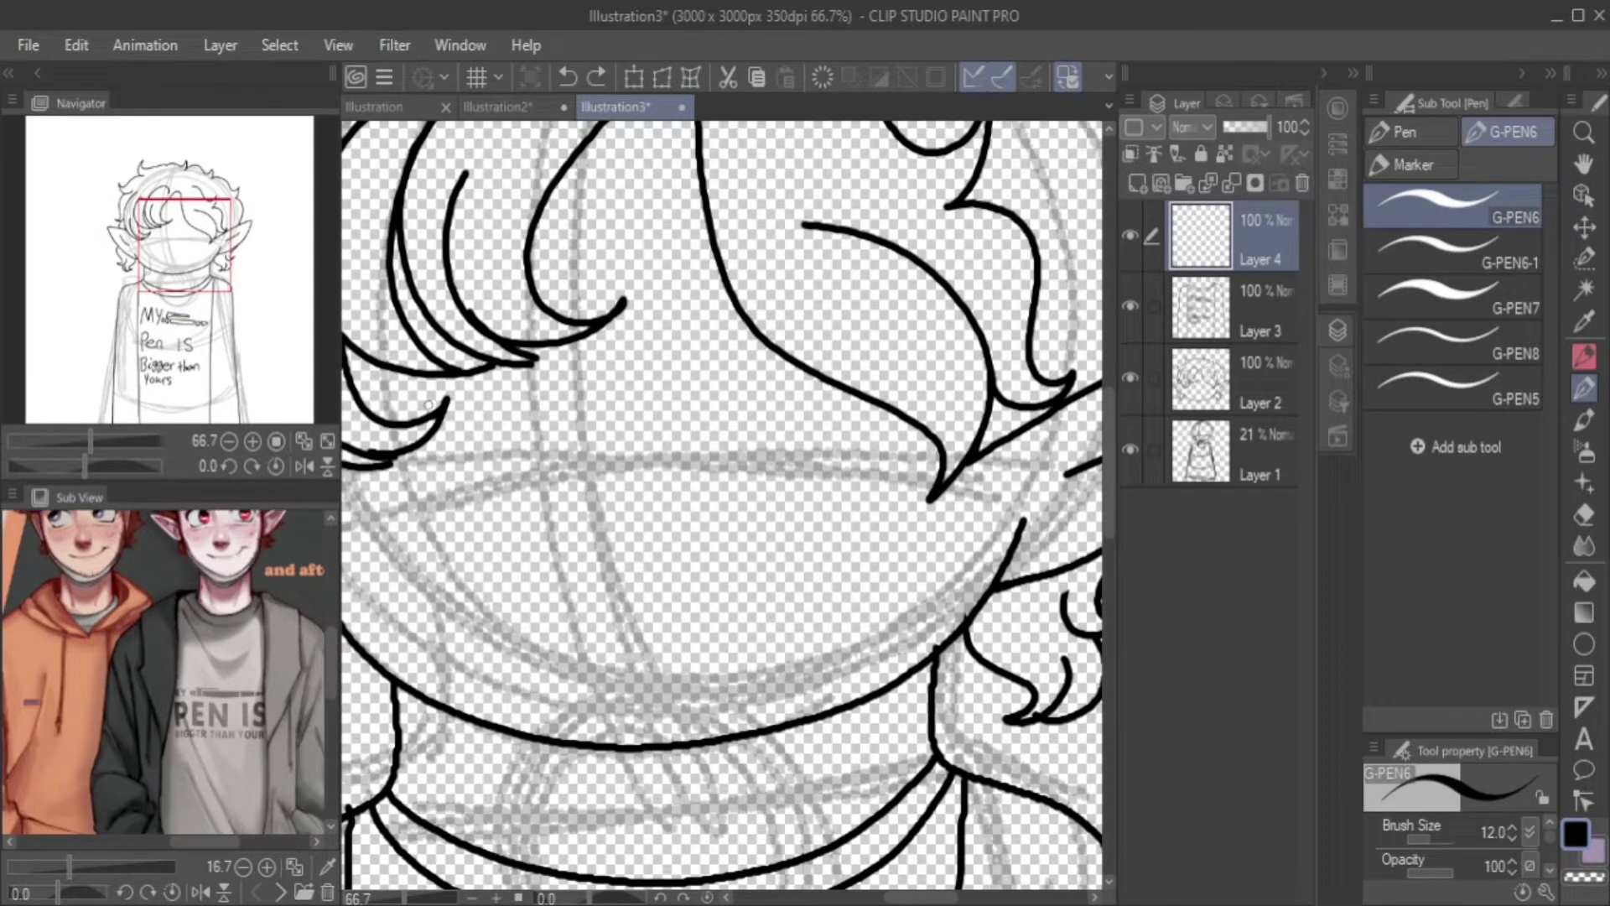
Draw the eye on the left of the face with a thick arched lash line and a tall oval iris.
drag(453, 362, 641, 426)
drag(402, 390, 512, 378)
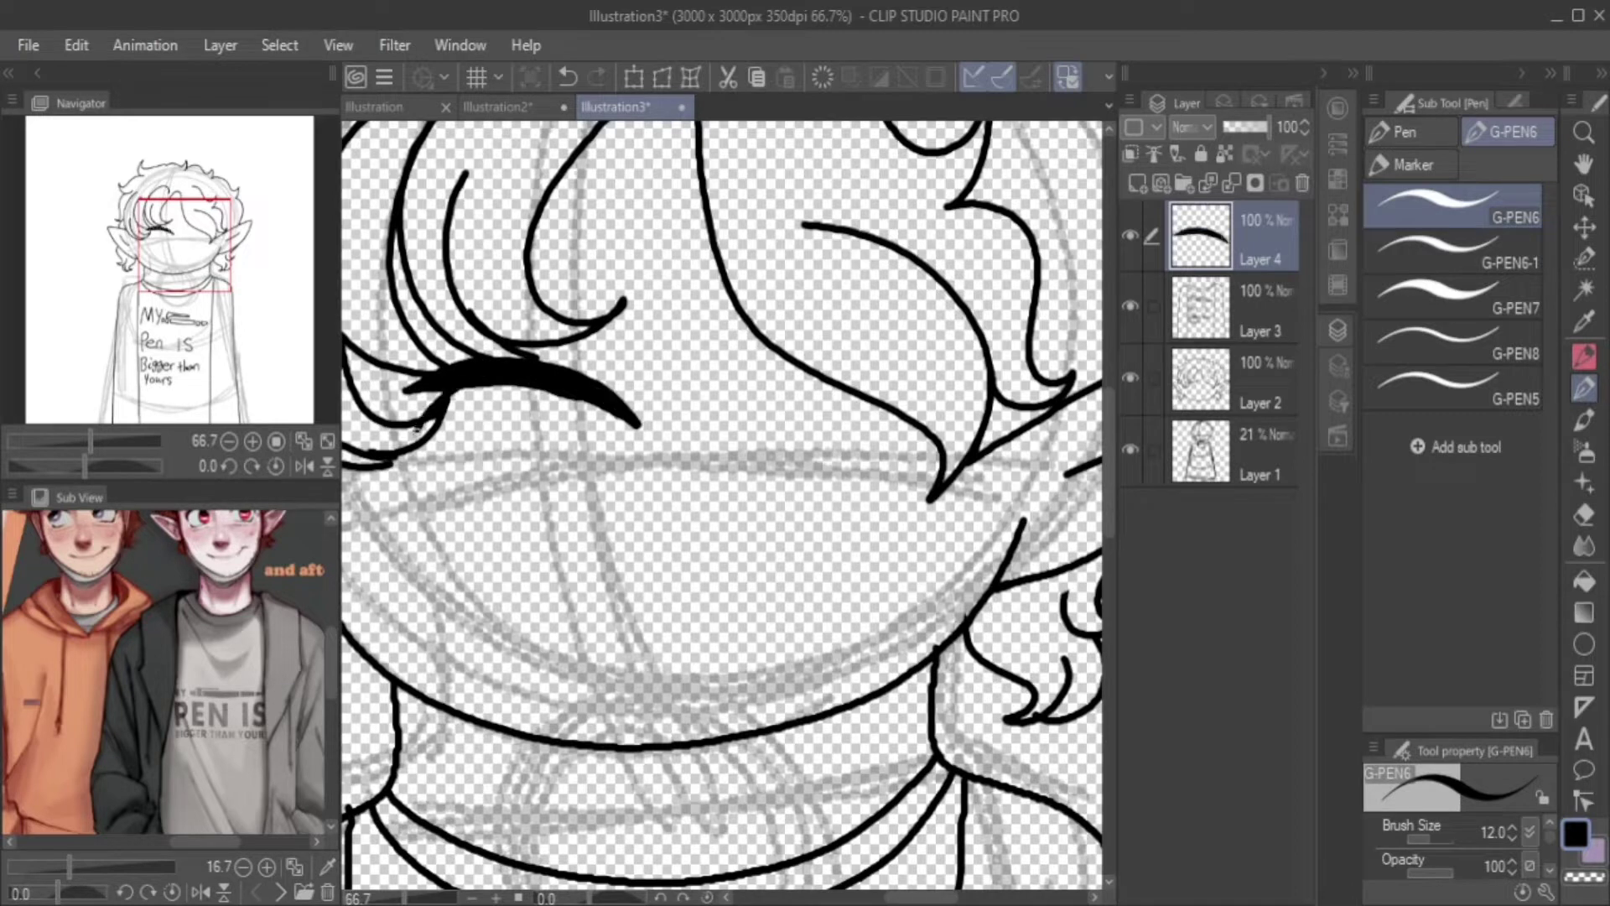
mouse_move(416, 430)
mouse_down()
mouse_move(444, 587)
mouse_move(442, 383)
mouse_move(586, 392)
mouse_up()
Duplicate the eye layer, flip the copy horizontally and place it on the right half of the face.
key(ctrl+t)
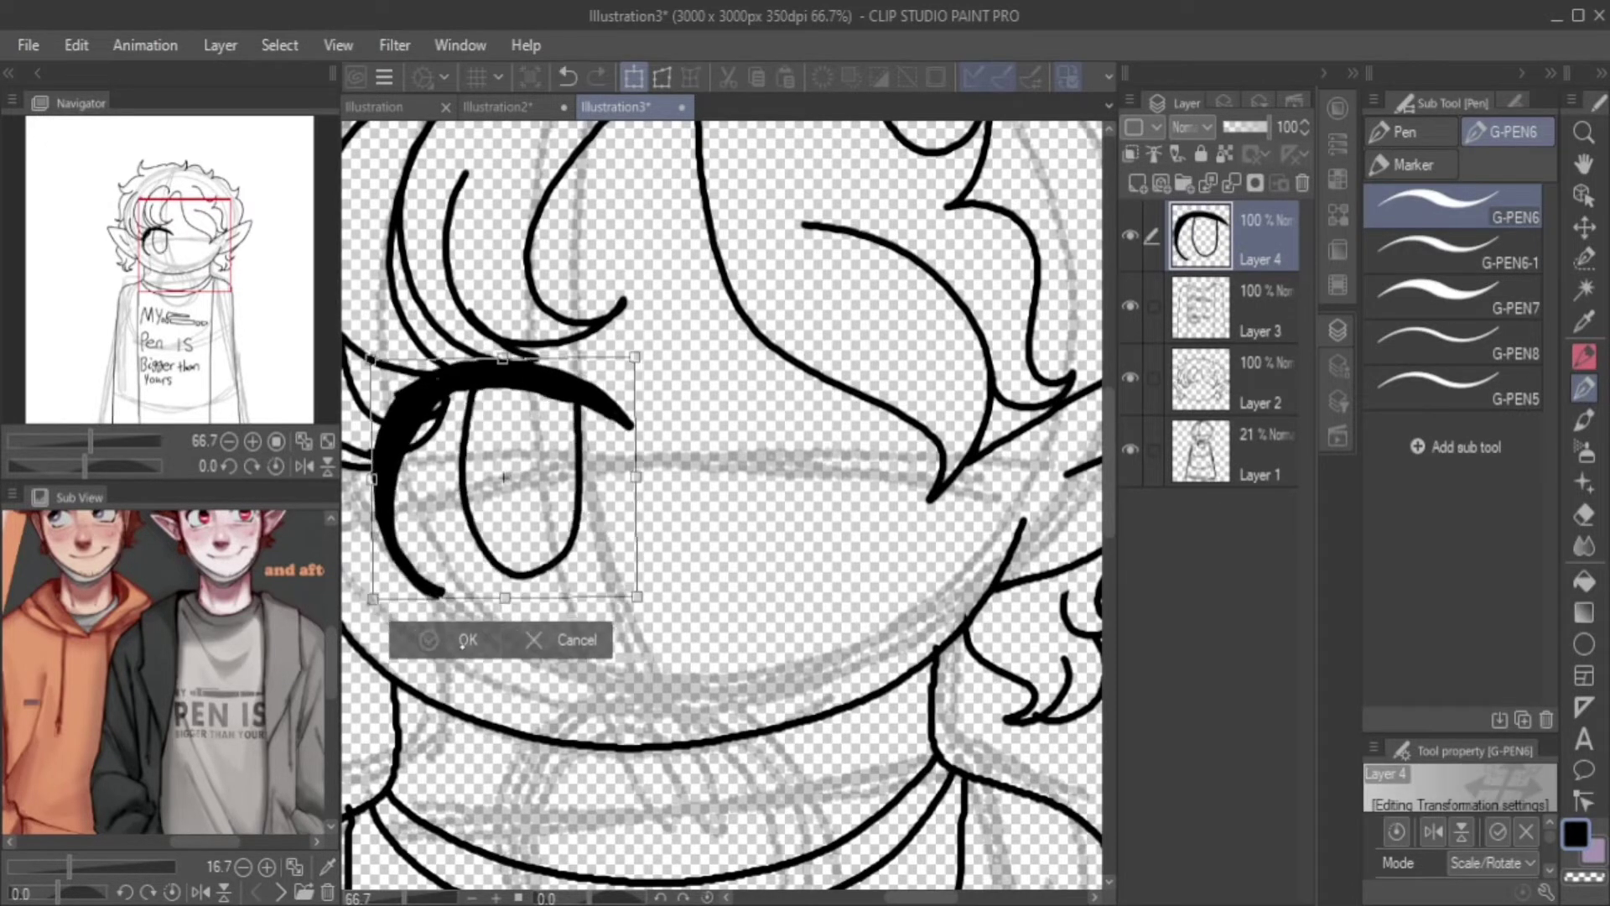
key(Escape)
key(ctrl+shift+d)
key(ctrl+minus)
key(ctrl+plus)
key(ctrl+t)
drag(352, 612, 651, 613)
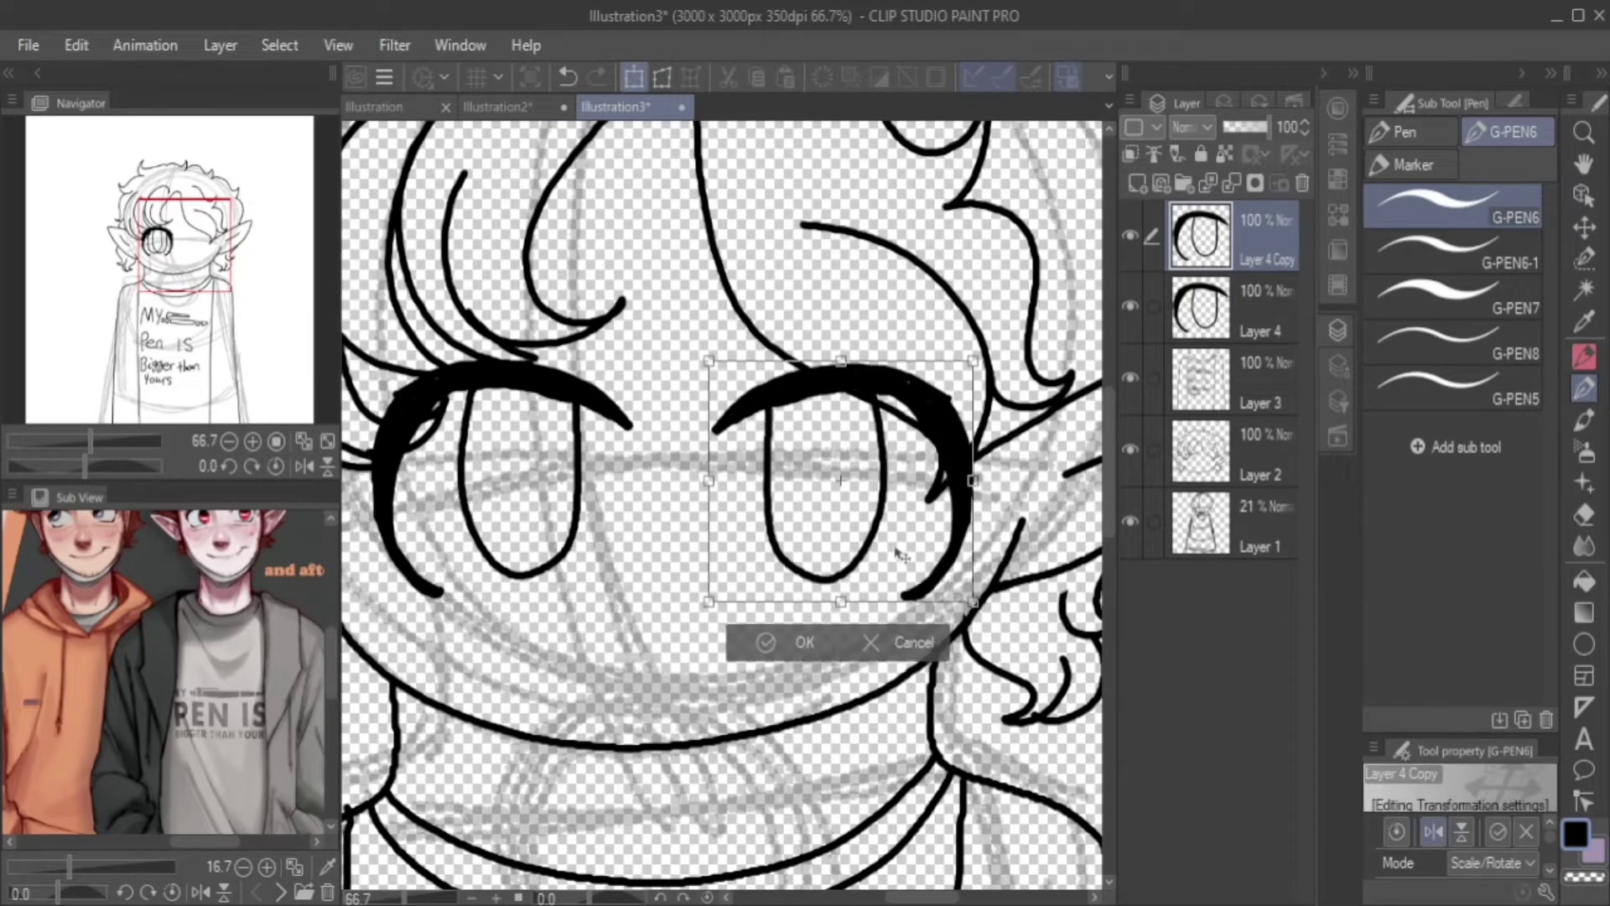
key(Return)
Draw a small wavy mouth with two fangs and a short nose line, replacing the first wider mouth.
drag(522, 640, 795, 627)
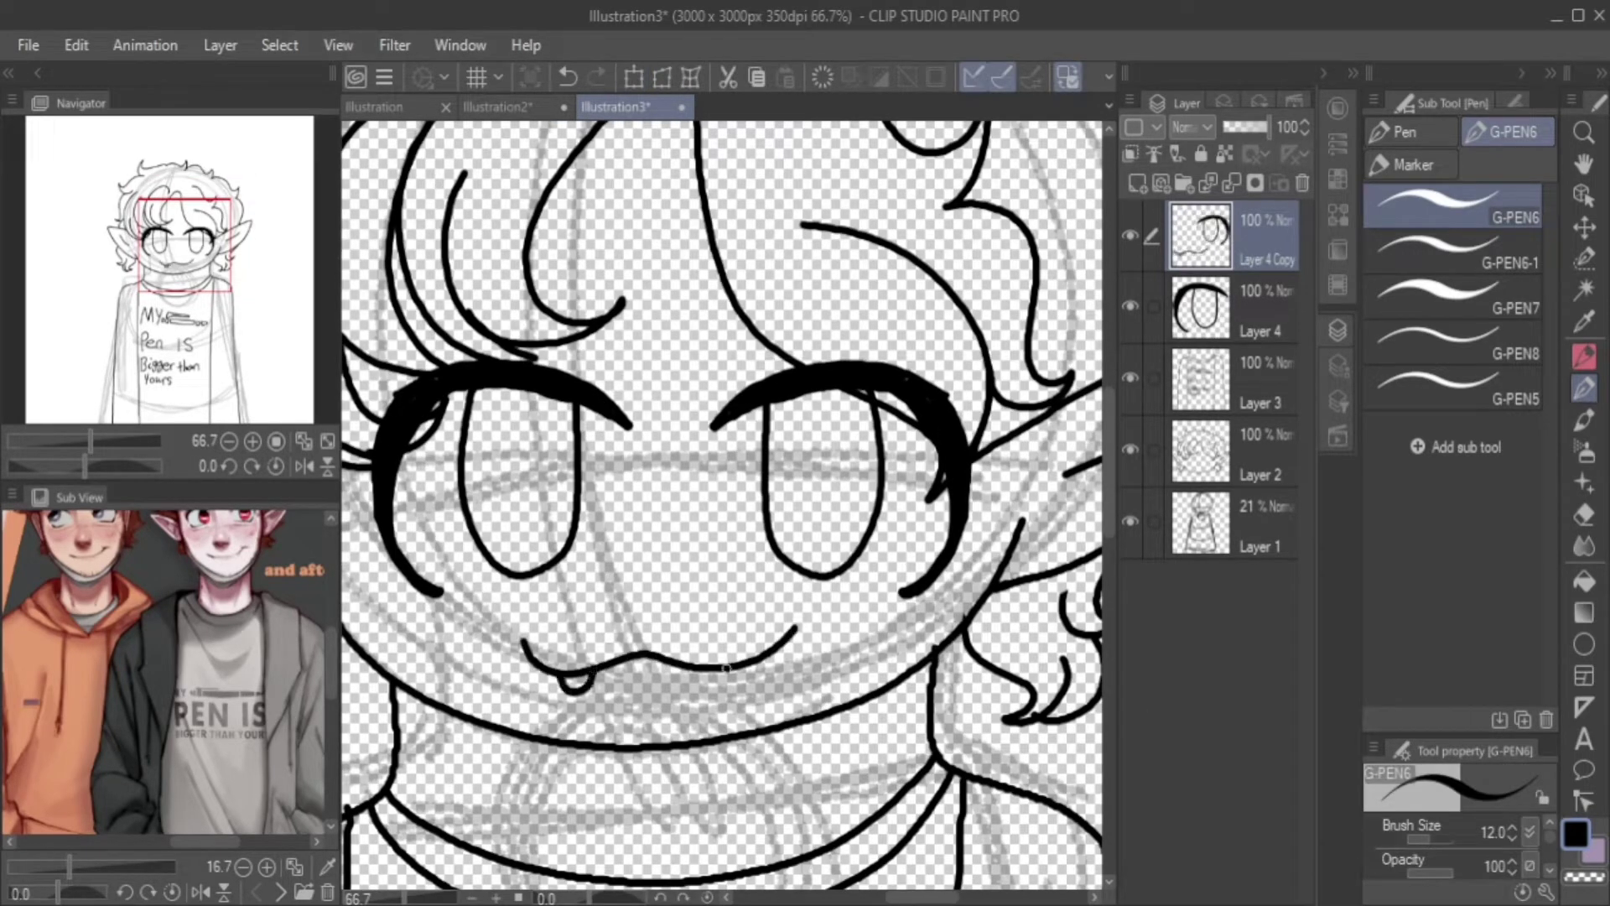
key(ctrl+z)
drag(595, 648, 745, 664)
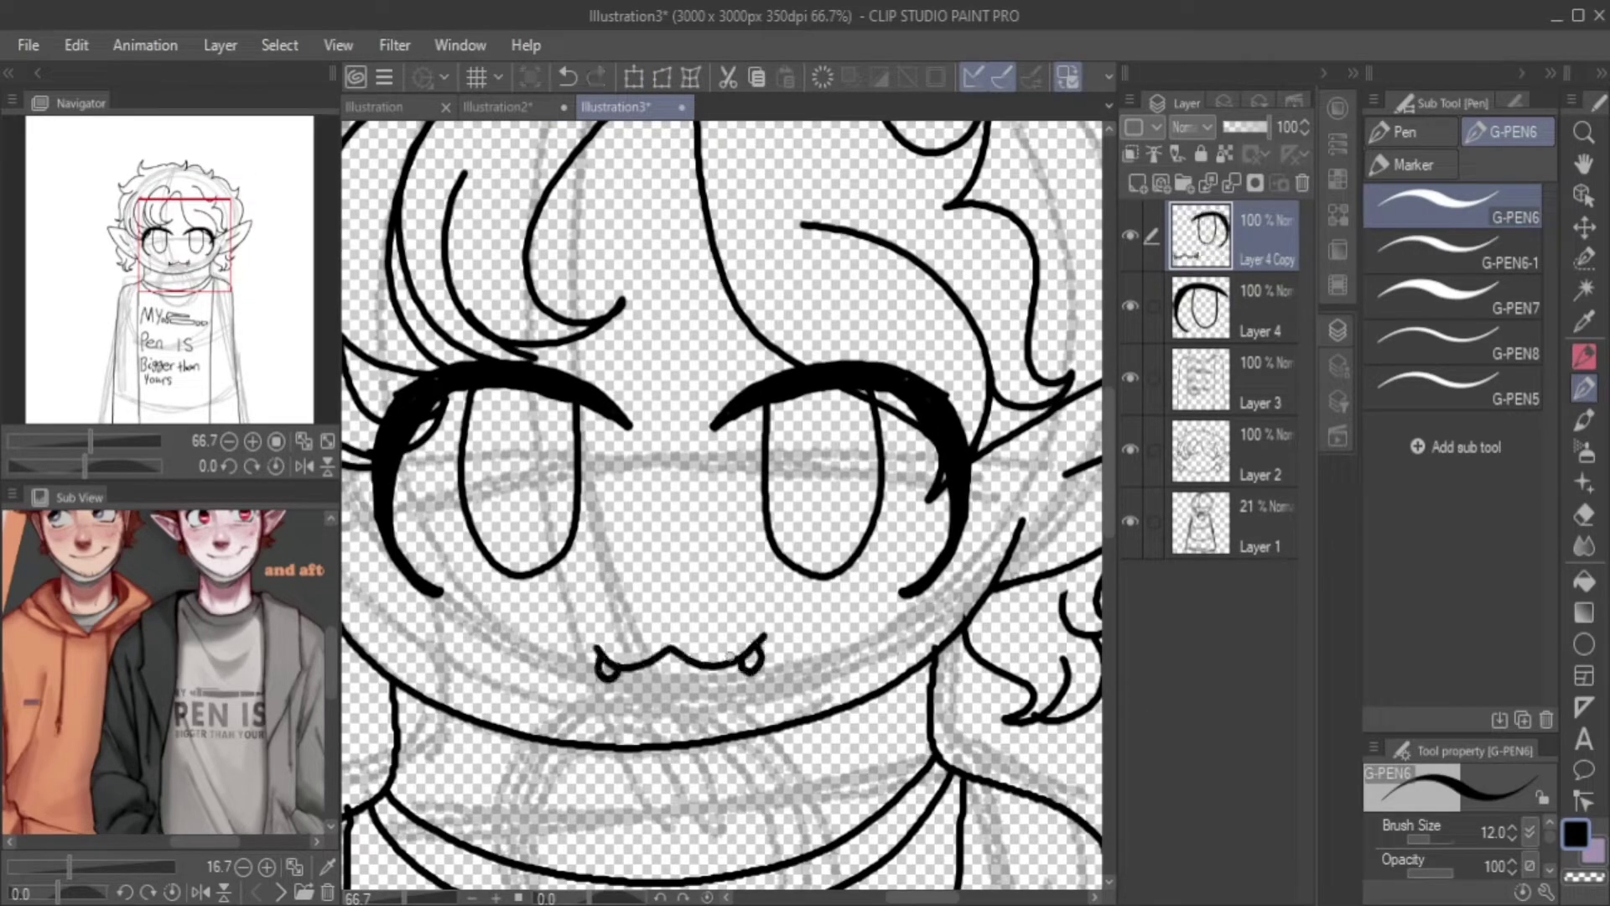
key(ctrl+minus)
scroll(721, 503, down, 3)
scroll(721, 503, up, 3)
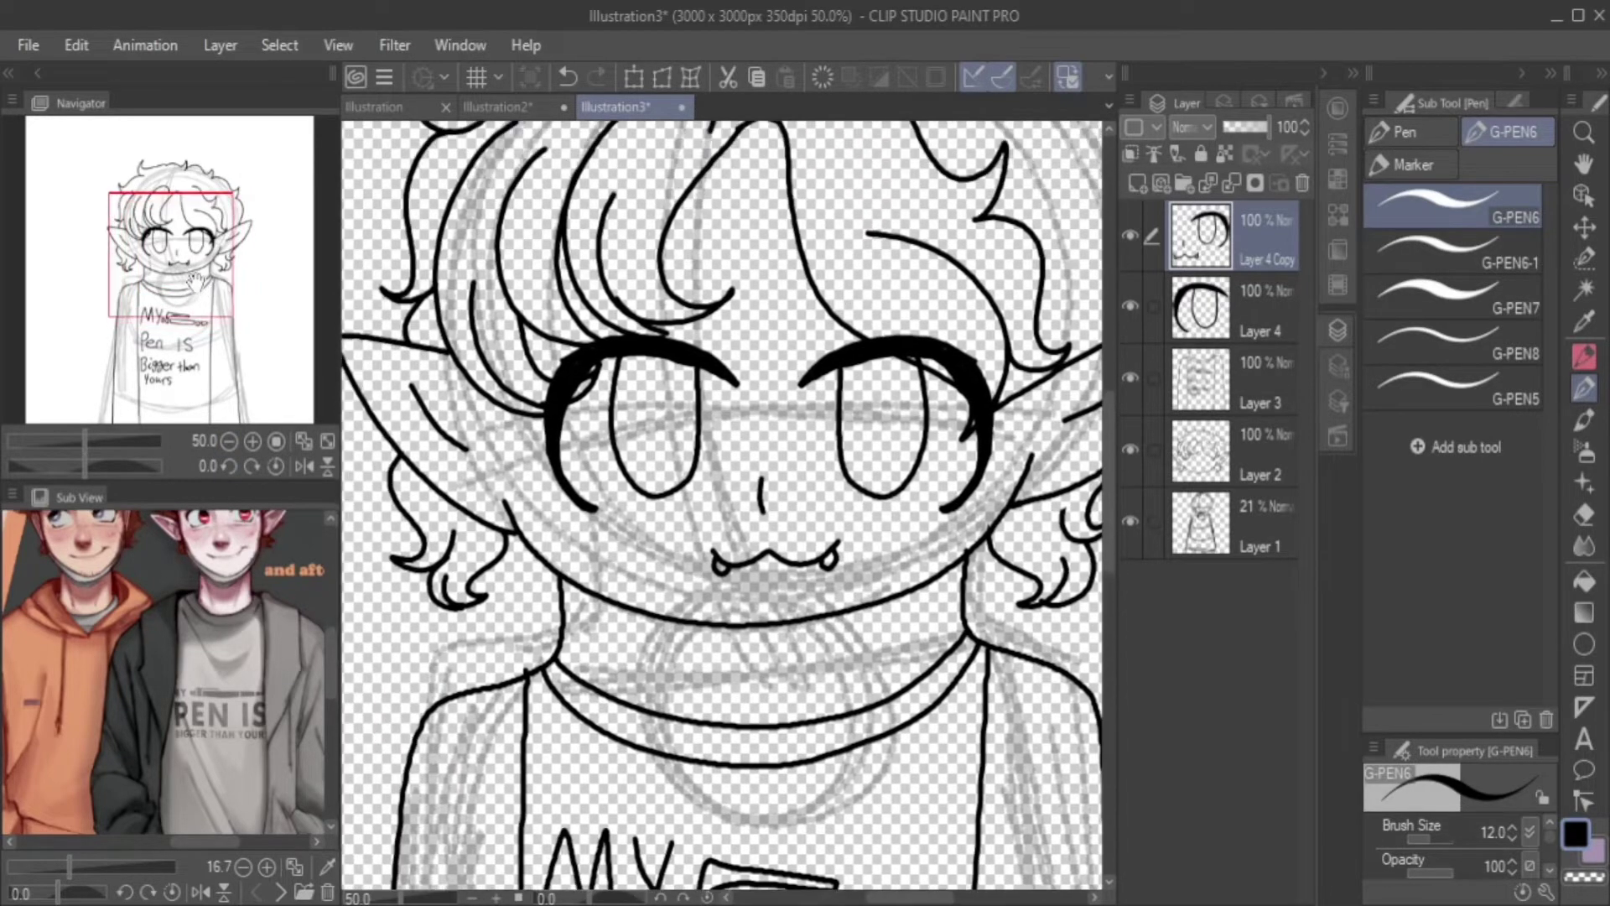
Merge the copied eye into Layer 4 and erase the lashes overlapping the hair with a hard eraser at size 20.7.
key(e)
key(ctrl+e)
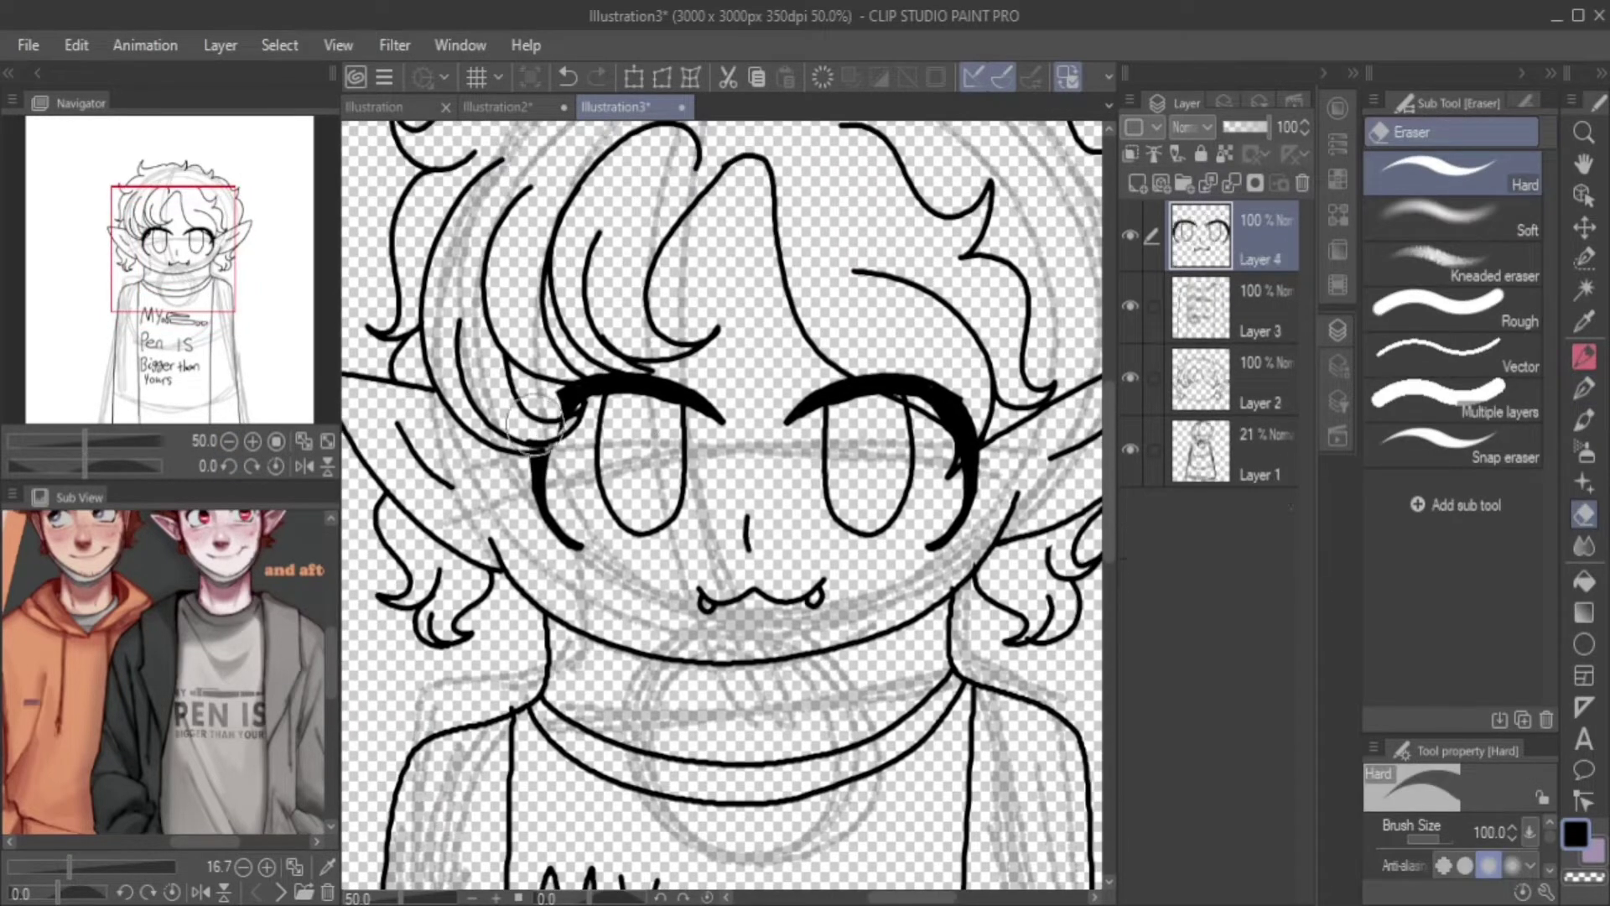
drag(719, 505, 696, 549)
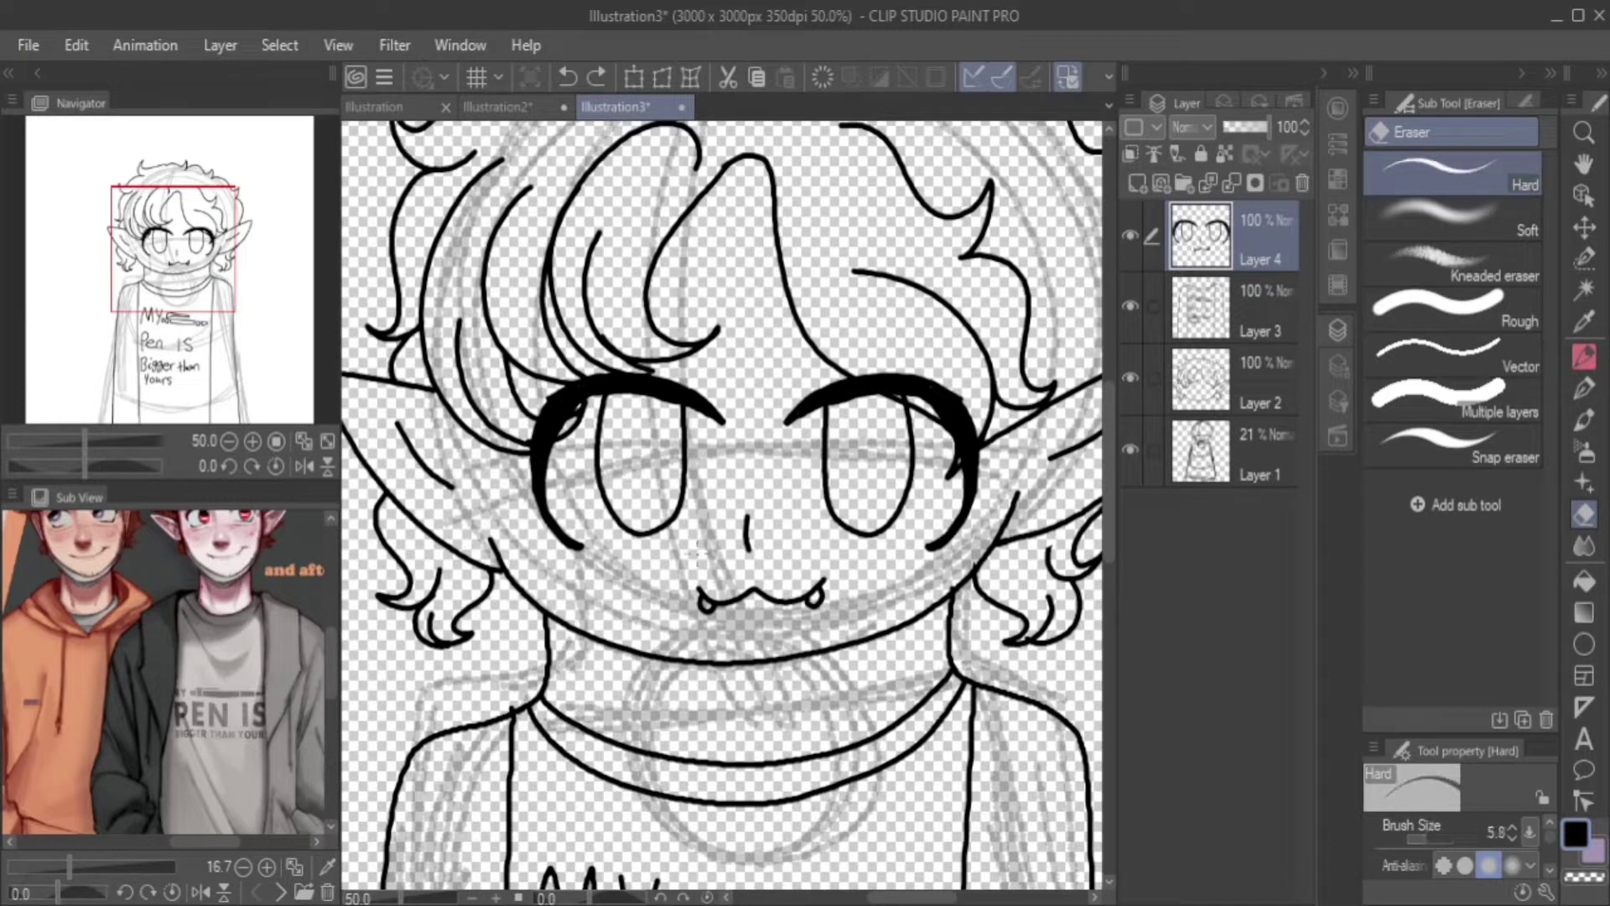
drag(524, 423, 600, 384)
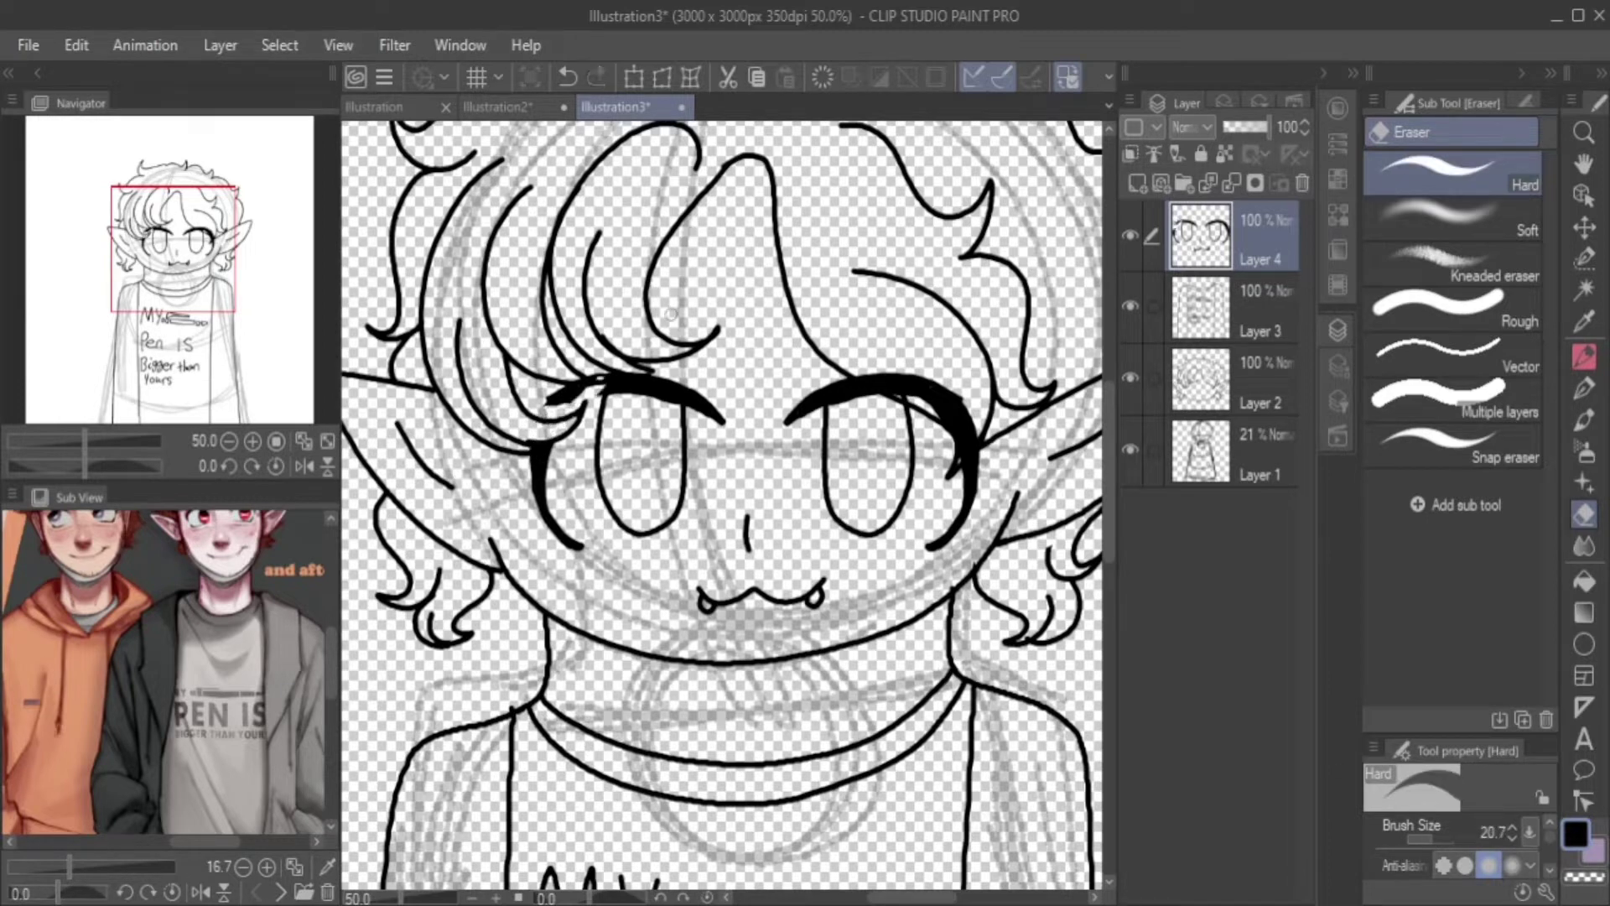
key(ctrl+z)
mouse_move(916, 379)
mouse_down()
mouse_move(947, 402)
mouse_move(923, 377)
mouse_up()
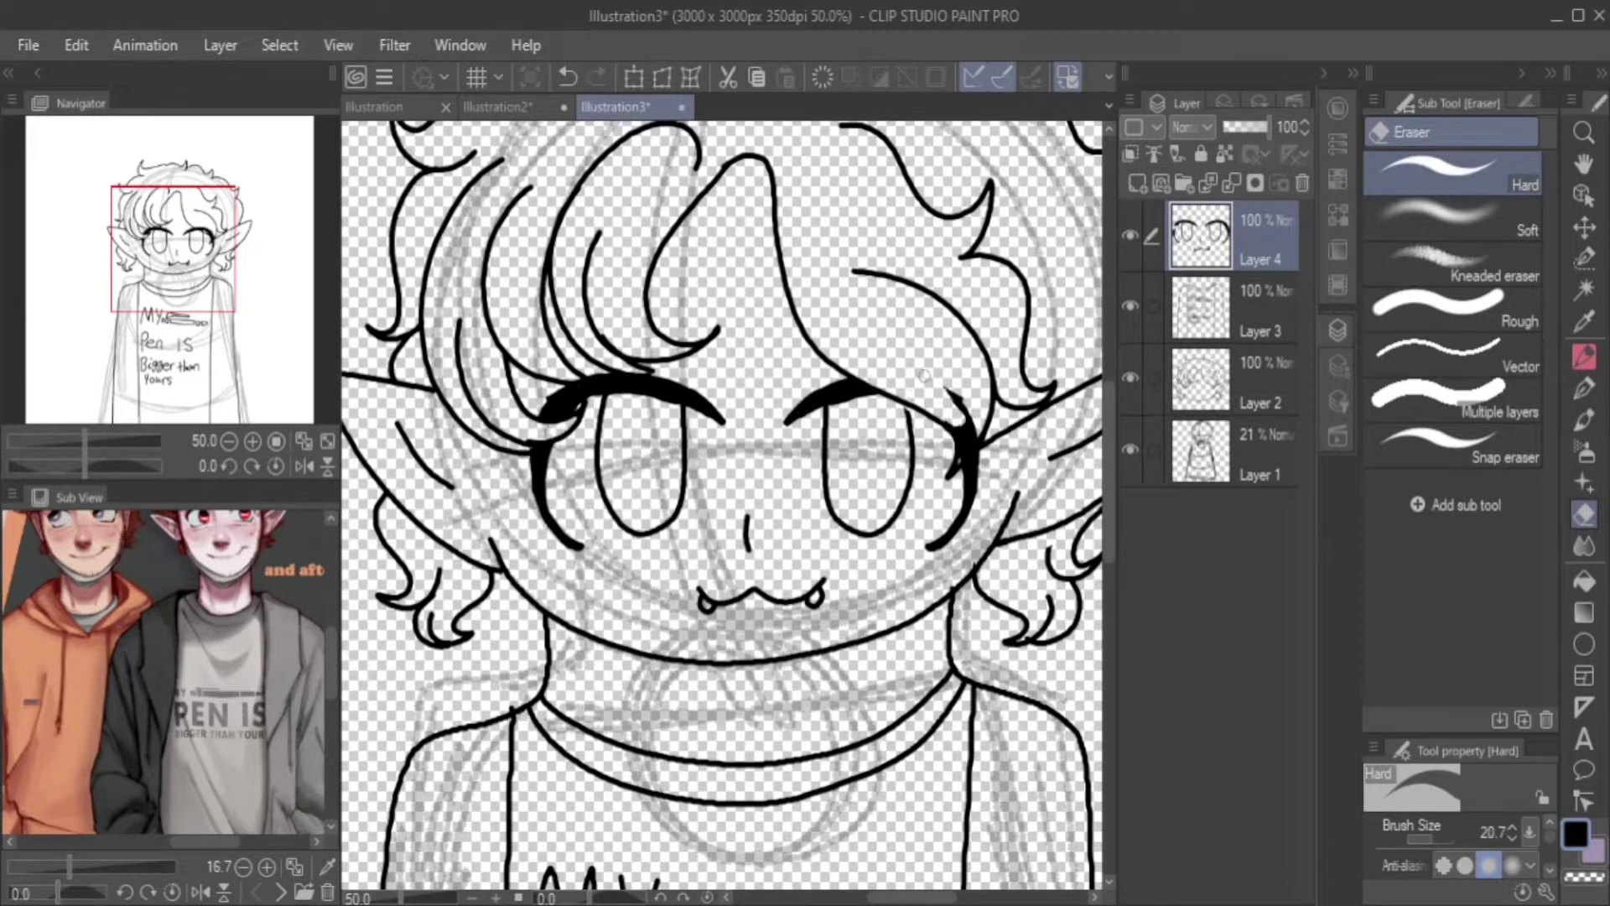
Draw the outer sleeve lines on Layer 4, curving from both shoulders down to the canvas edge.
key(p)
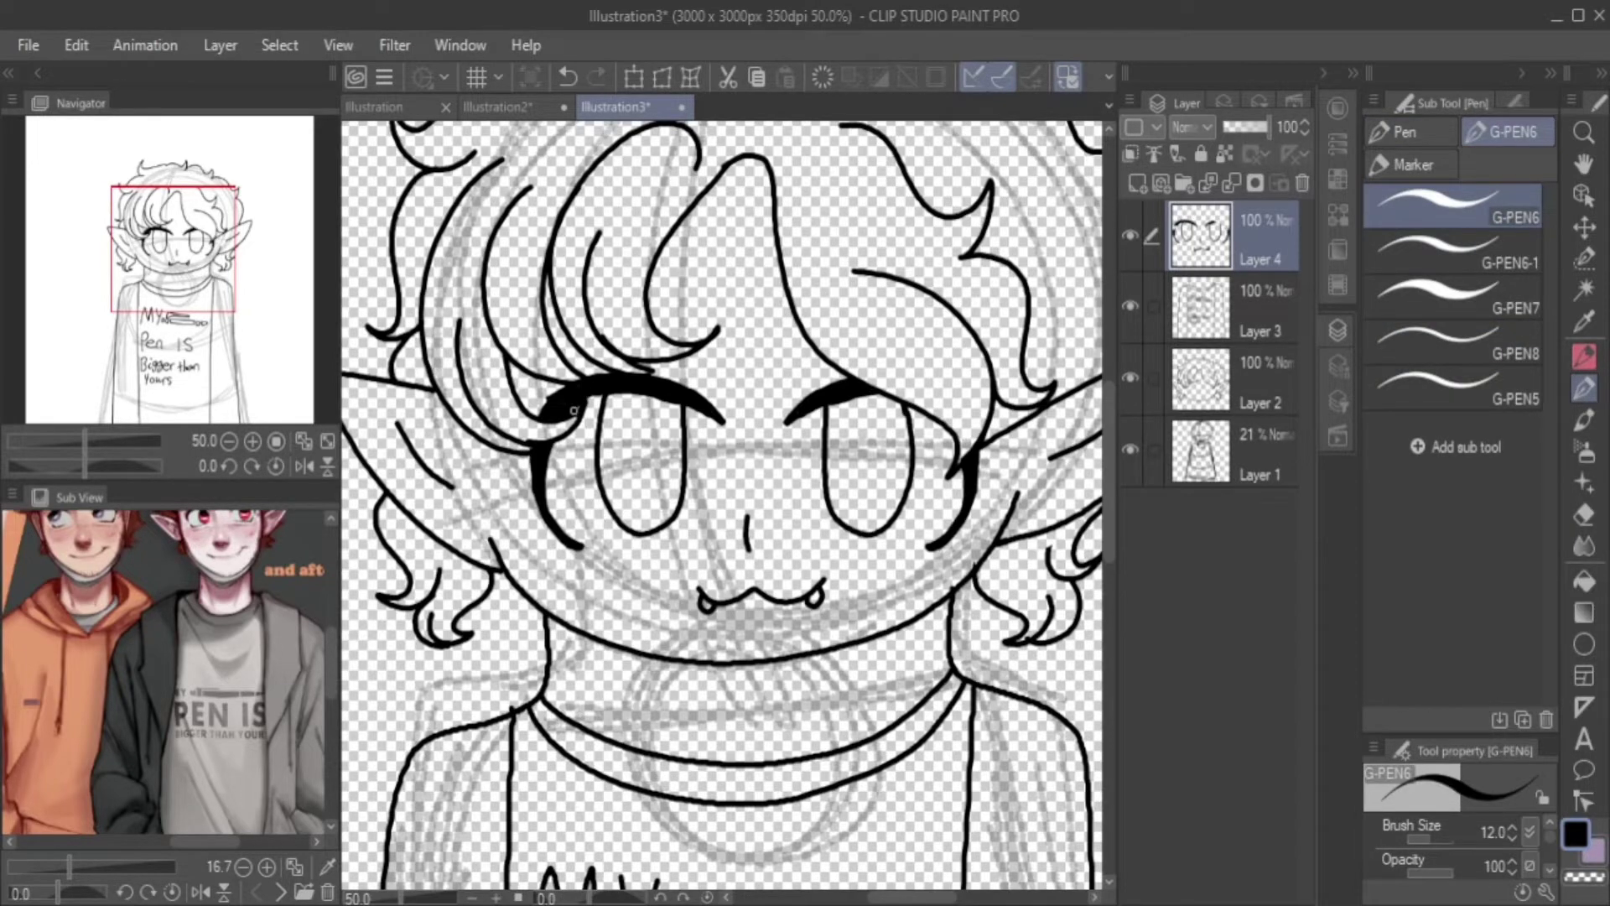
scroll(573, 411, down, 2)
drag(574, 411, 361, 334)
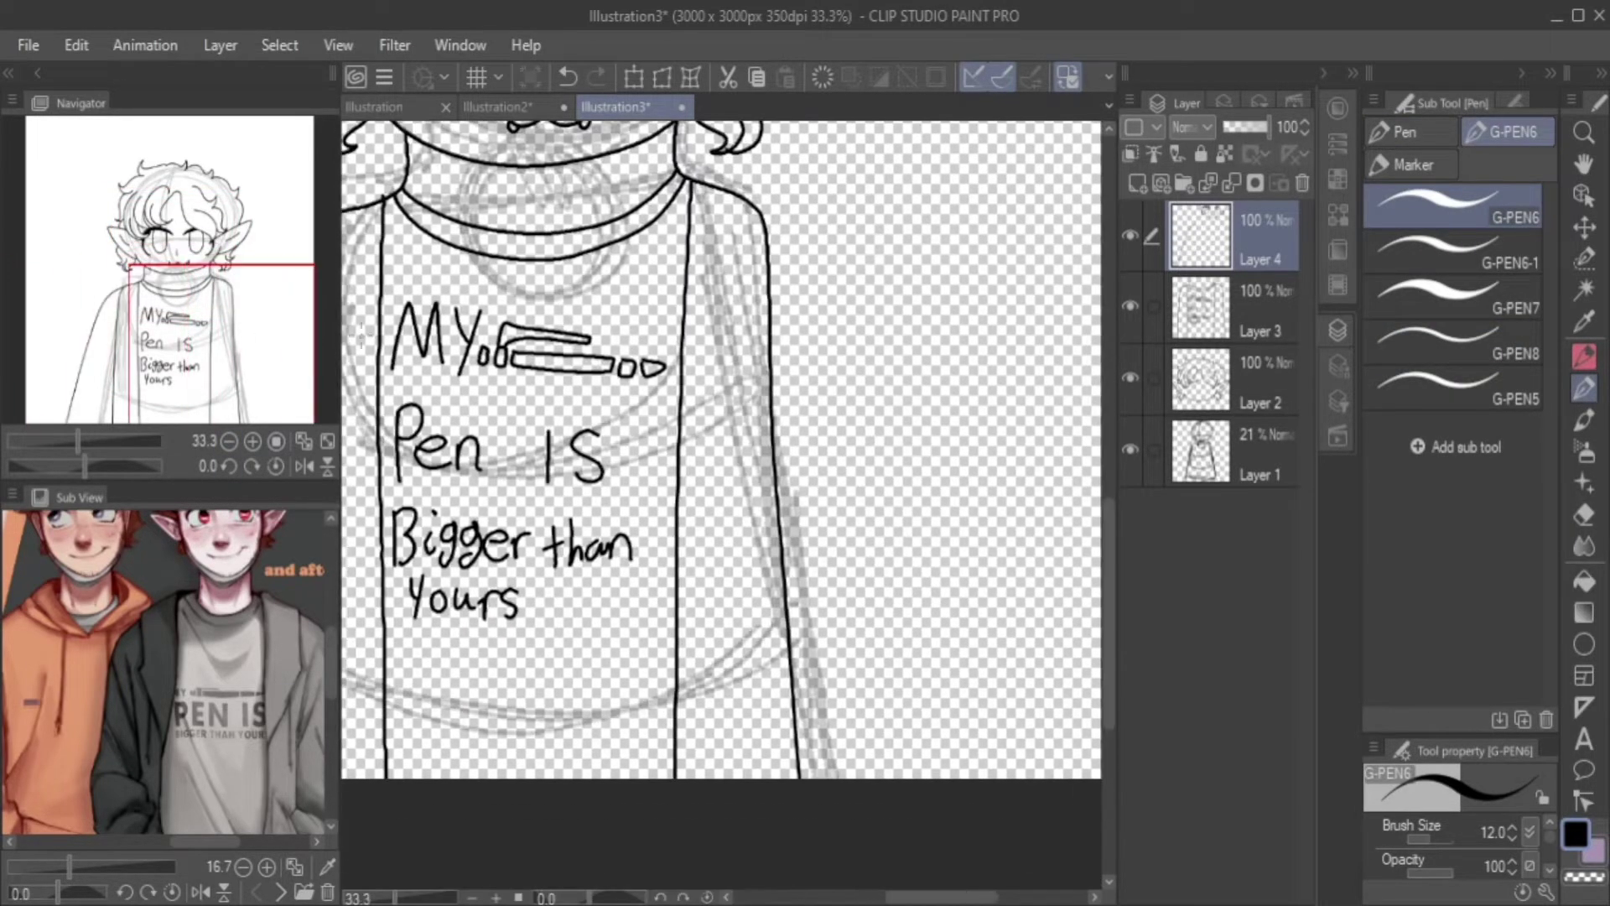
drag(533, 701, 847, 726)
Erase the upper parts of the old body lines on Layer 3 where the sleeves join the shoulders.
key(e)
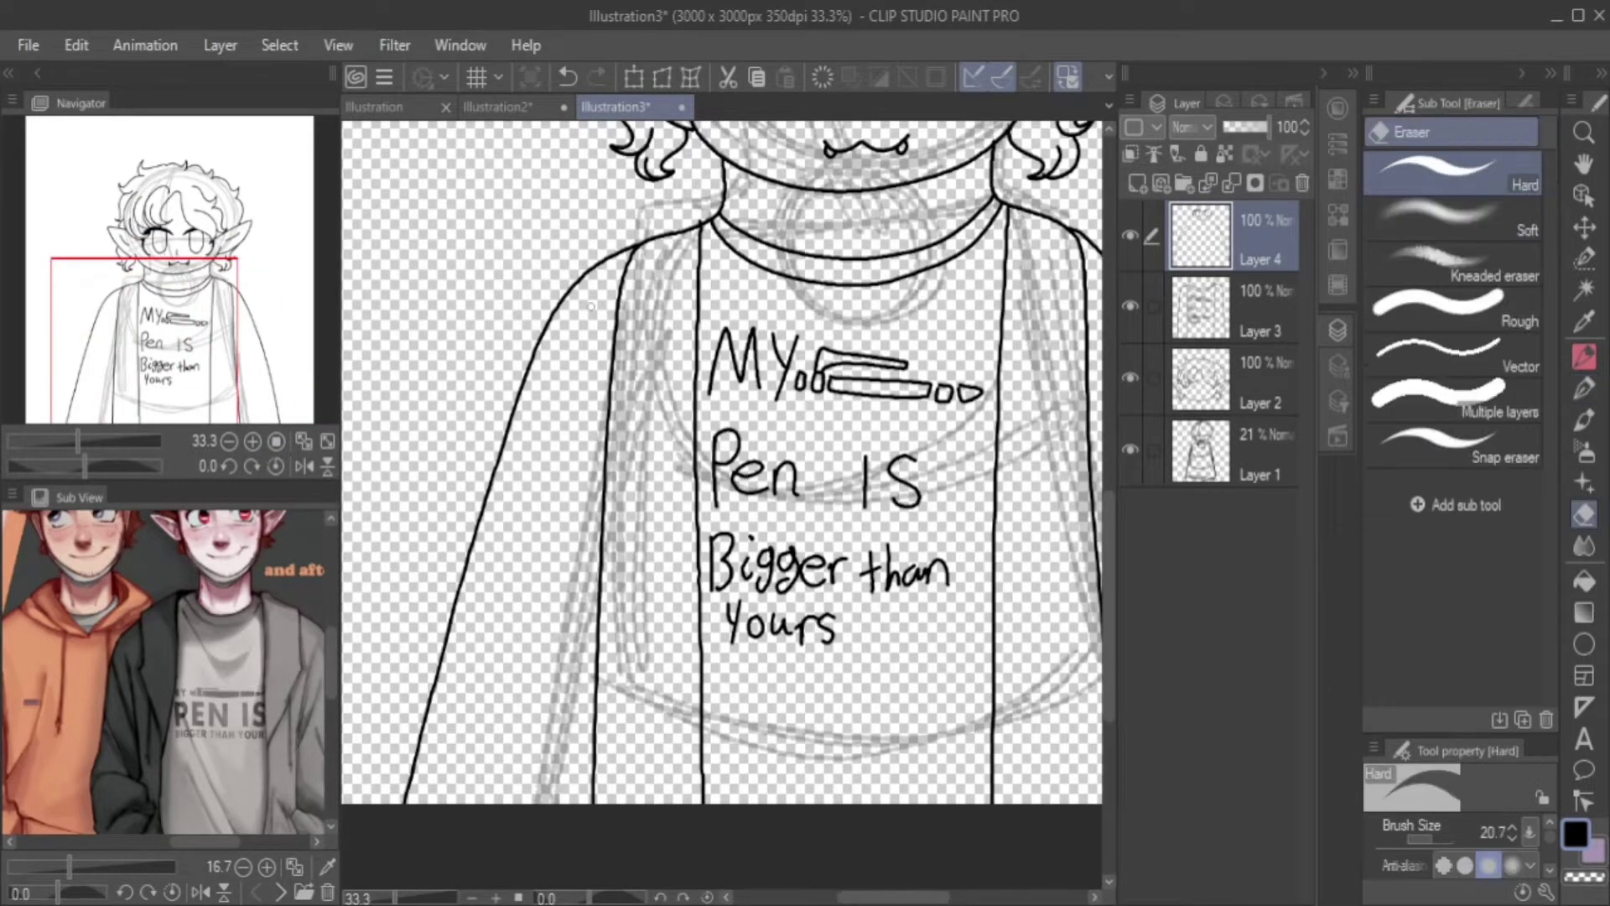
key(alt+bracketleft)
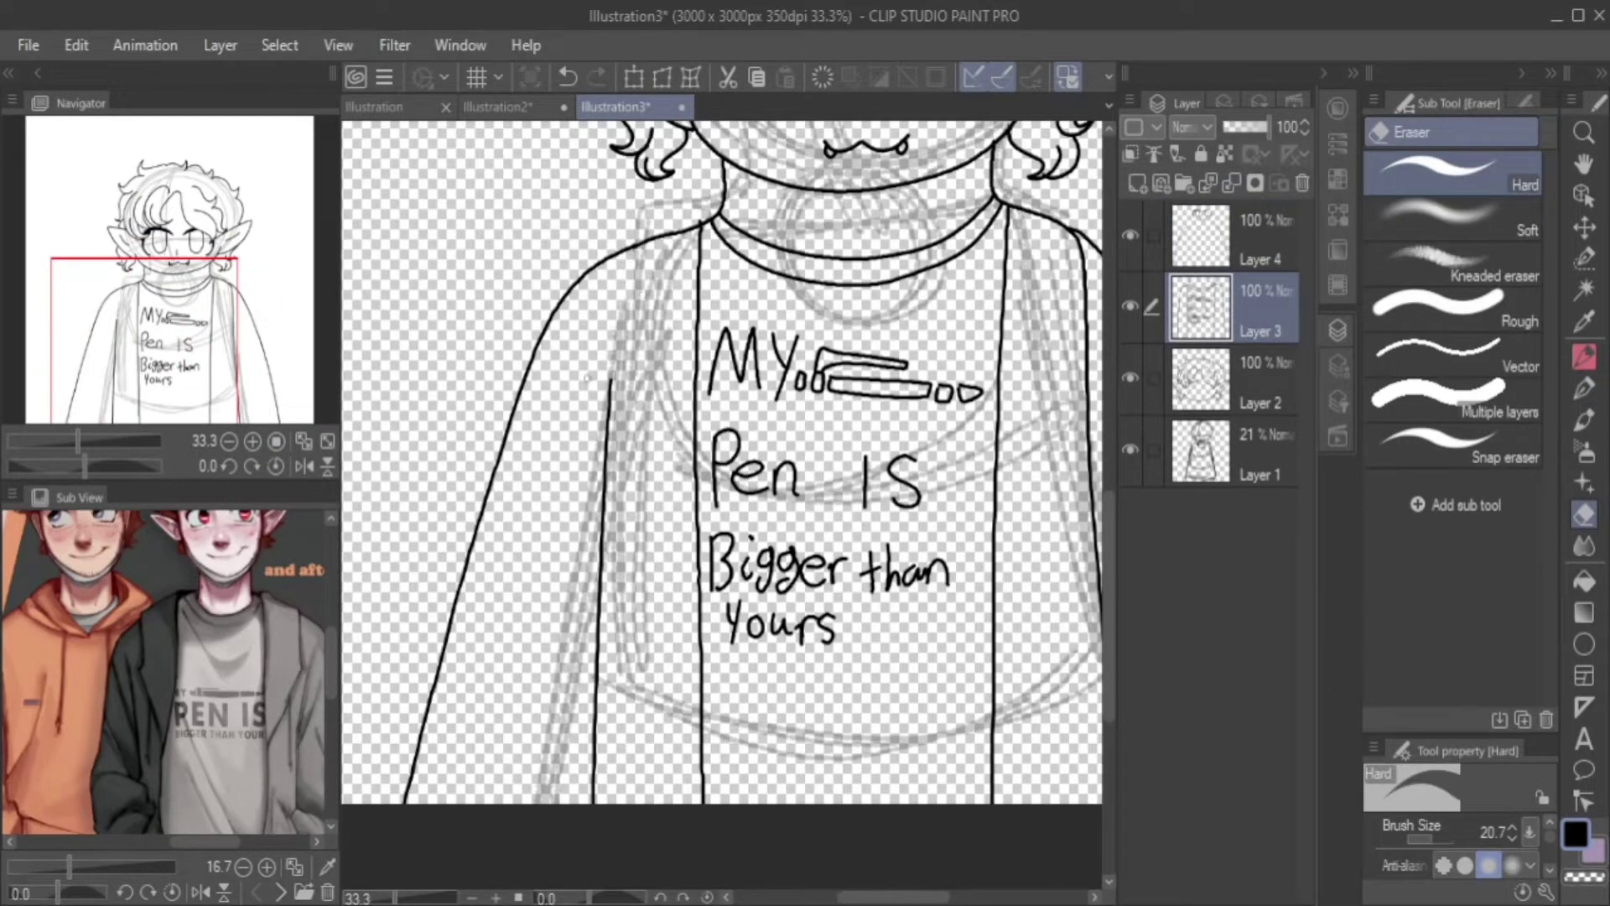
drag(721, 461, 541, 515)
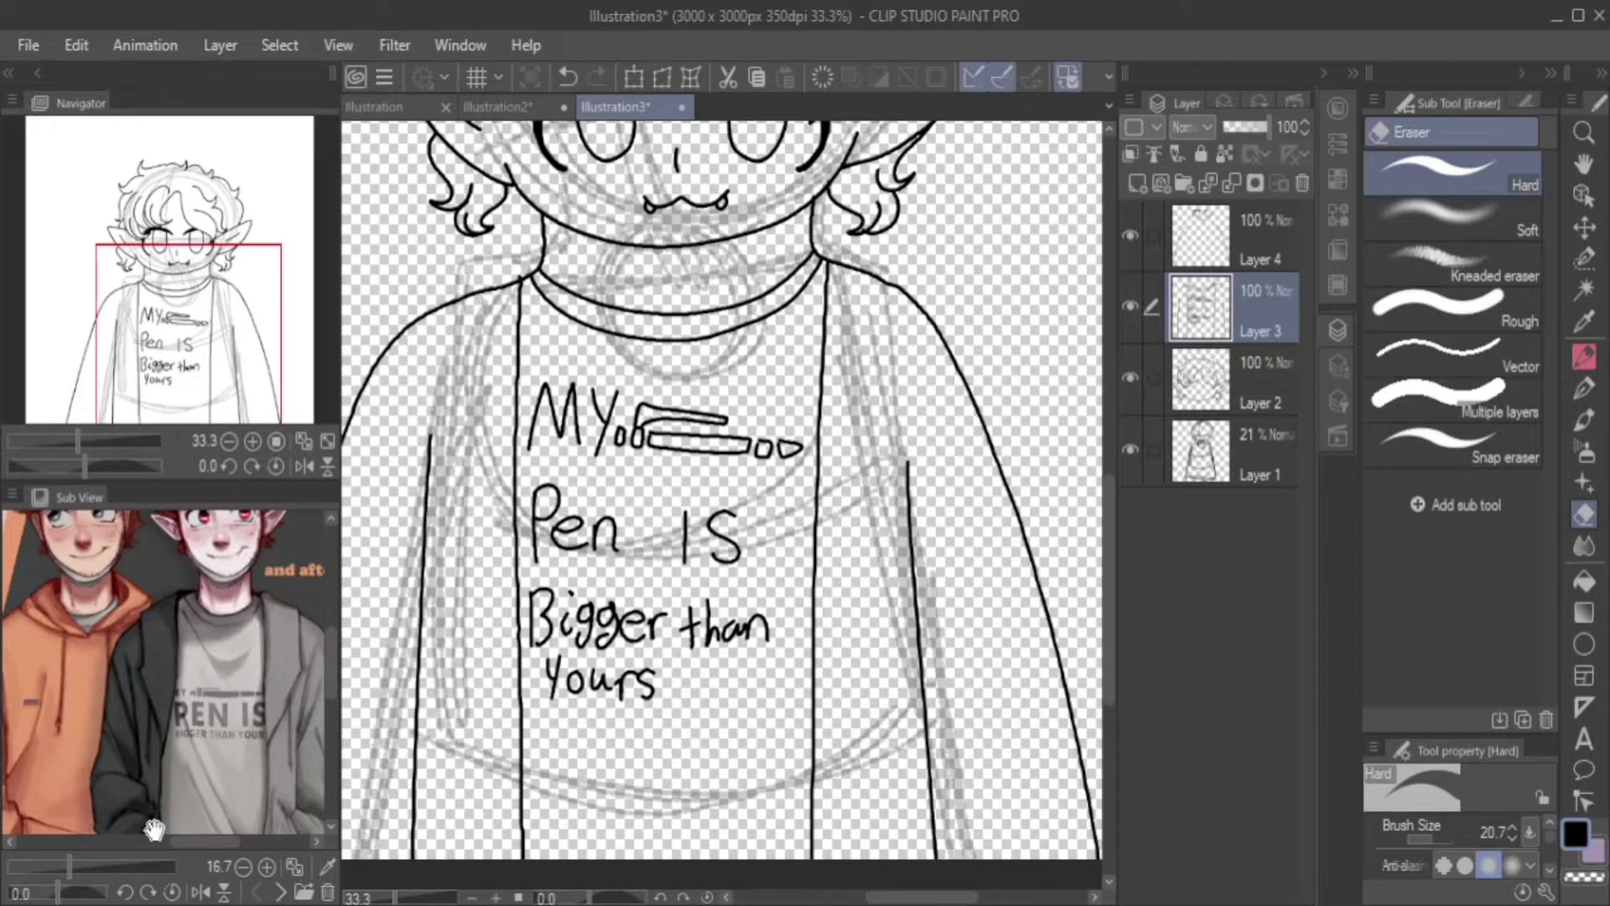
Draw a large curved hair tuft rising from the top of the head on Layer 3, redoing the first stroke.
key(p)
drag(247, 316, 241, 191)
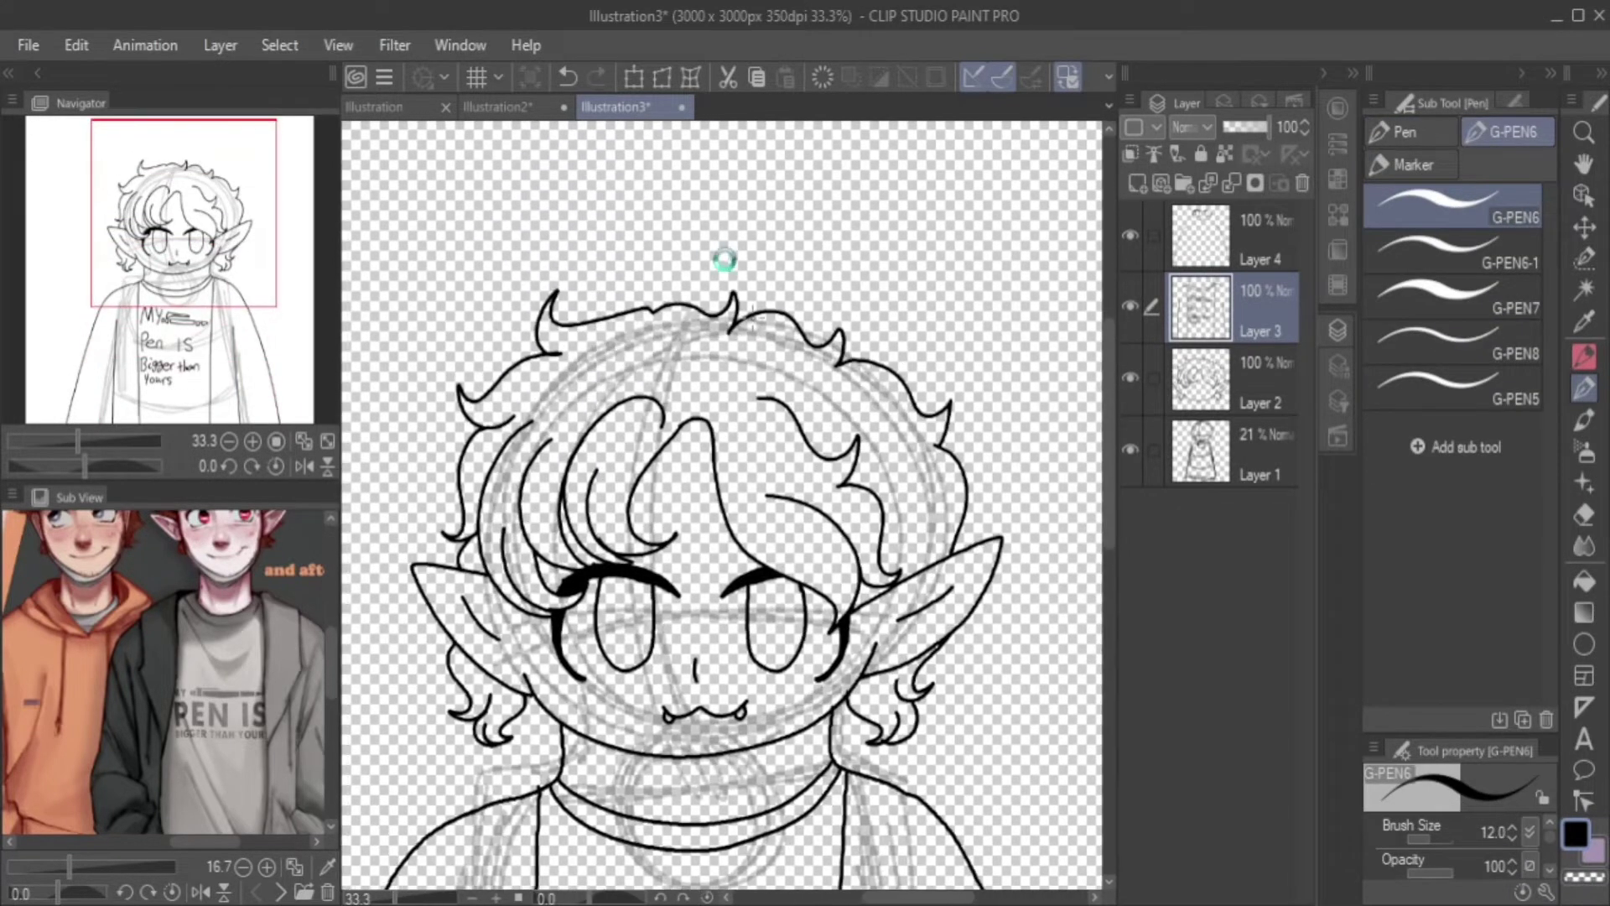
drag(834, 225, 805, 244)
key(ctrl+z)
drag(759, 310, 800, 239)
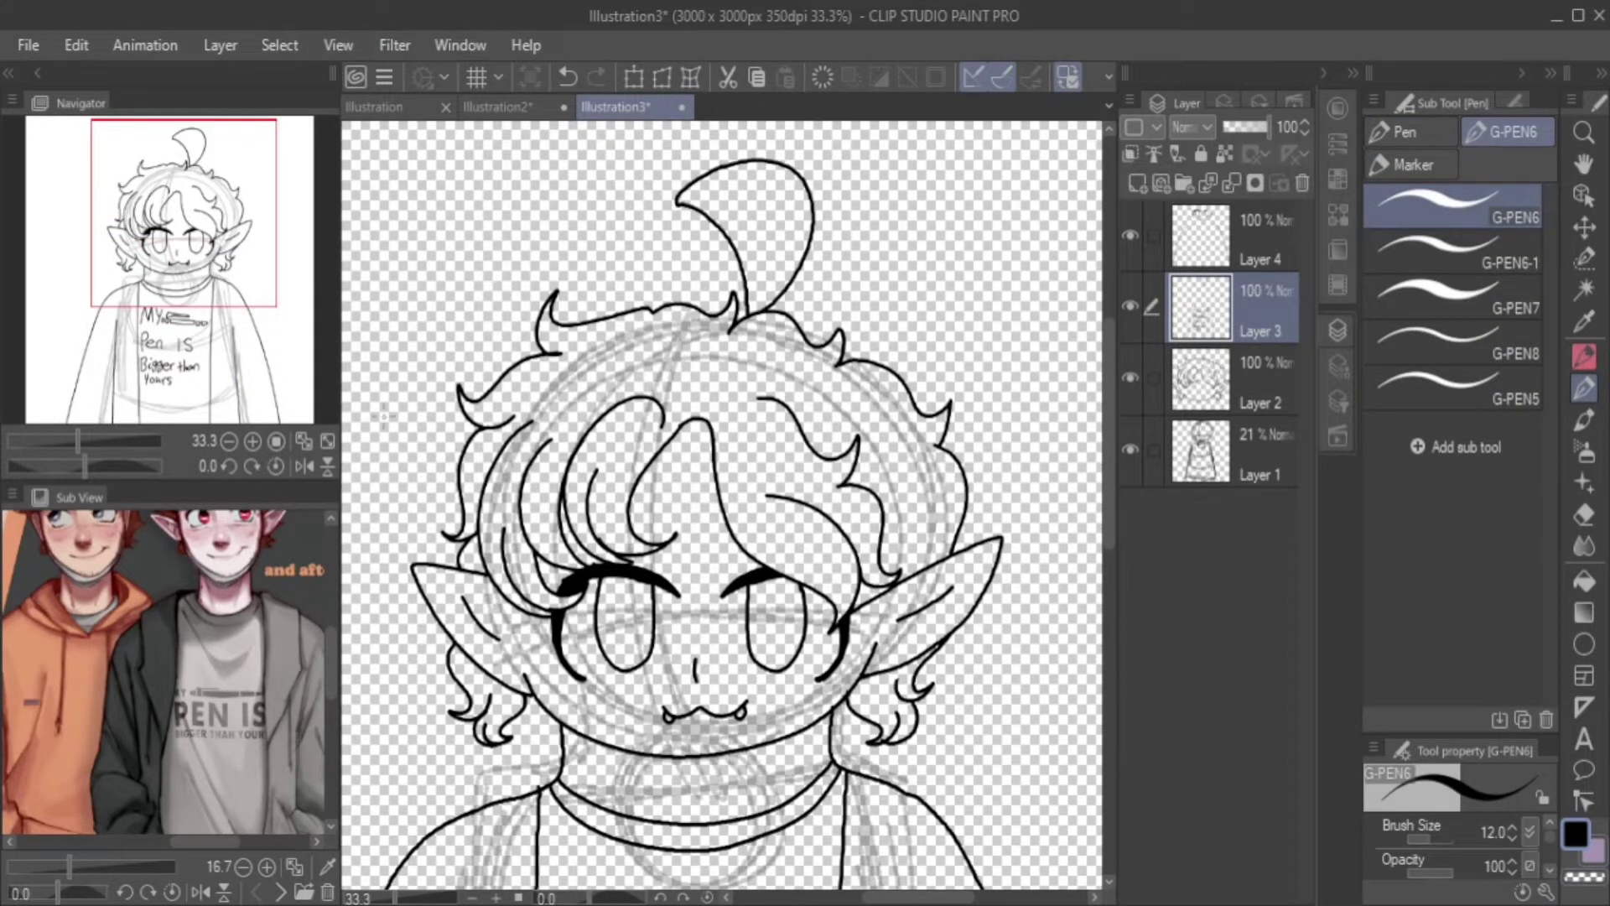
drag(183, 211, 180, 299)
scroll(722, 503, down, 5)
scroll(163, 671, up, 3)
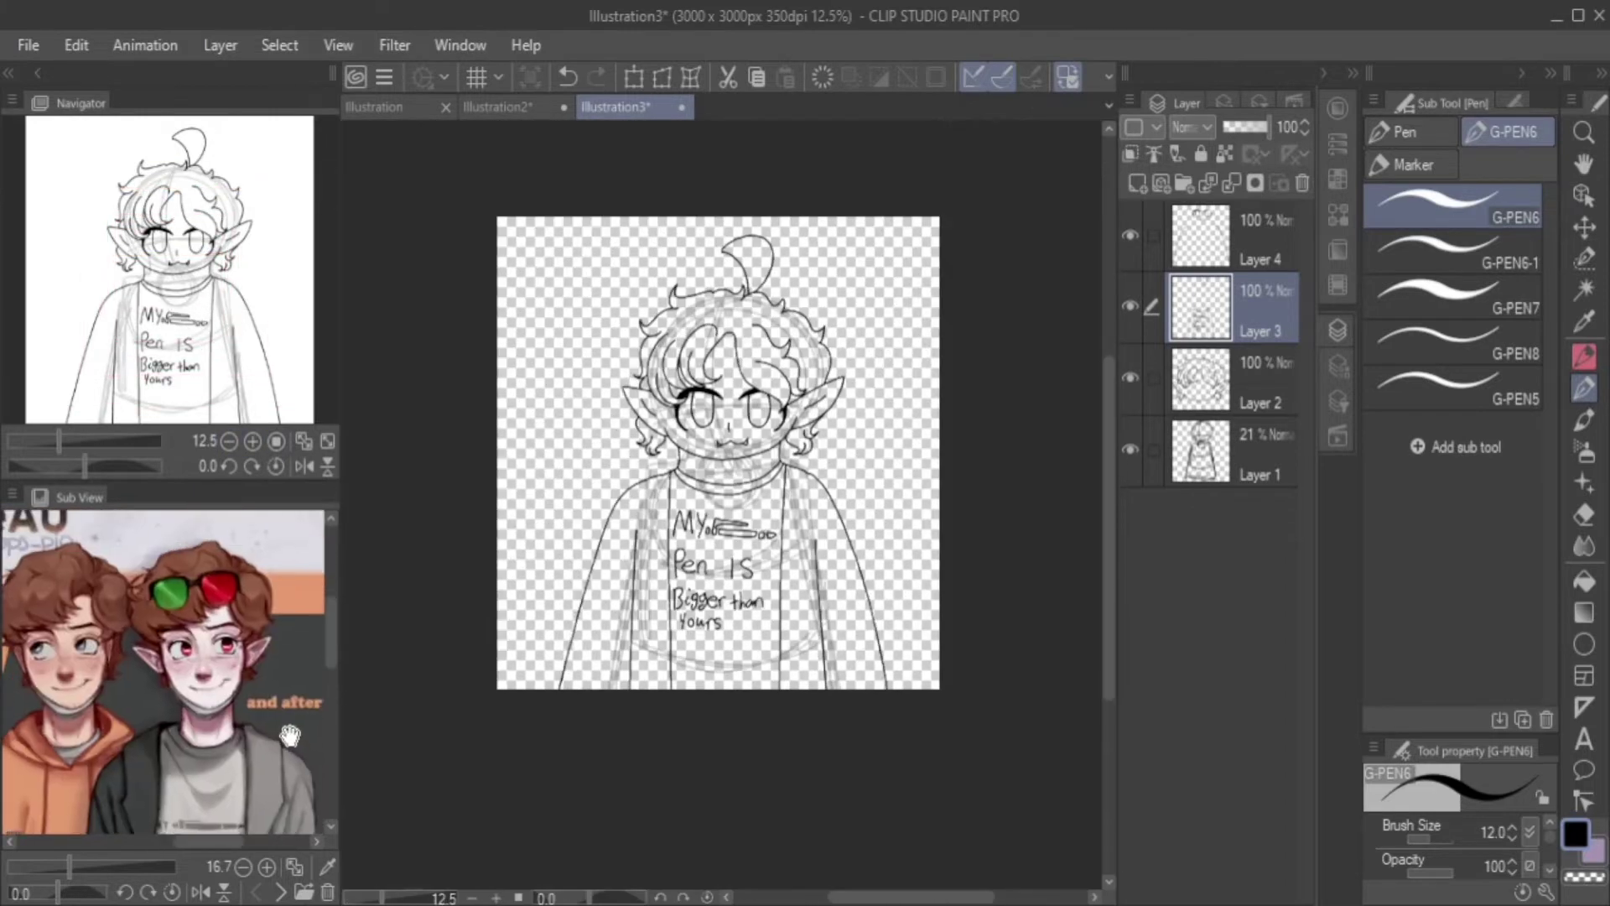
Draw the mask's upper edge across the face below the eyes on Layer 3, redoing the first stroke.
scroll(721, 503, up, 5)
scroll(185, 264, up, 3)
key(ctrl+minus)
mouse_move(545, 466)
mouse_down()
mouse_move(587, 520)
mouse_move(940, 457)
mouse_up()
key(ctrl+z)
drag(499, 415, 972, 406)
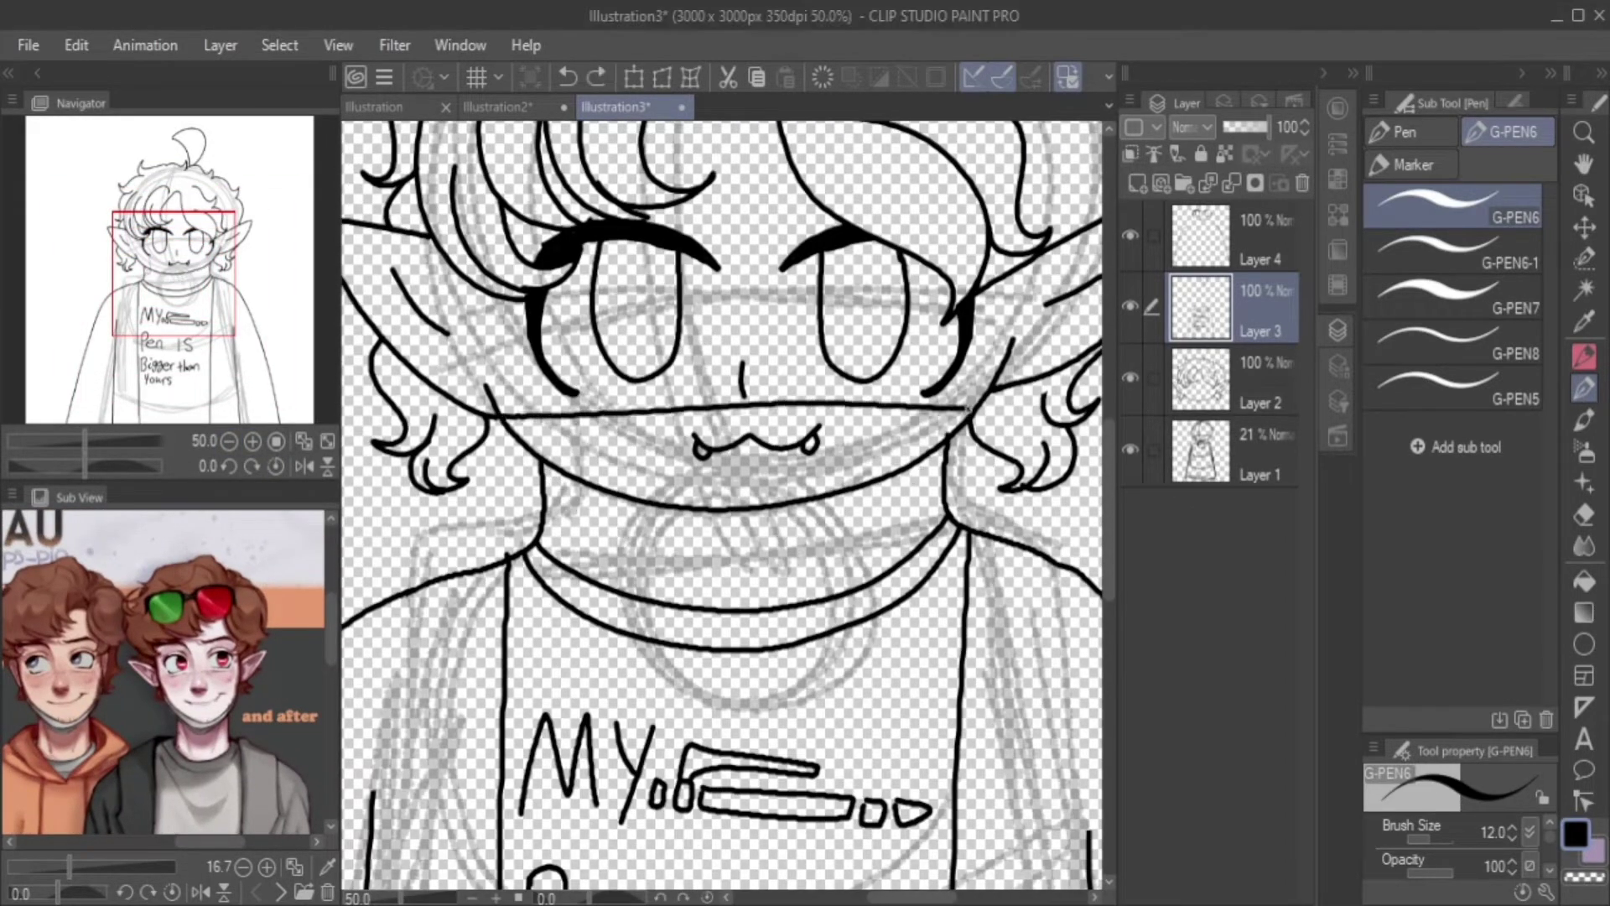
Erase the fanged mouth inside the mask area, undoing the attempts to redraw it.
click(1584, 514)
ctrl+shift+click(821, 446)
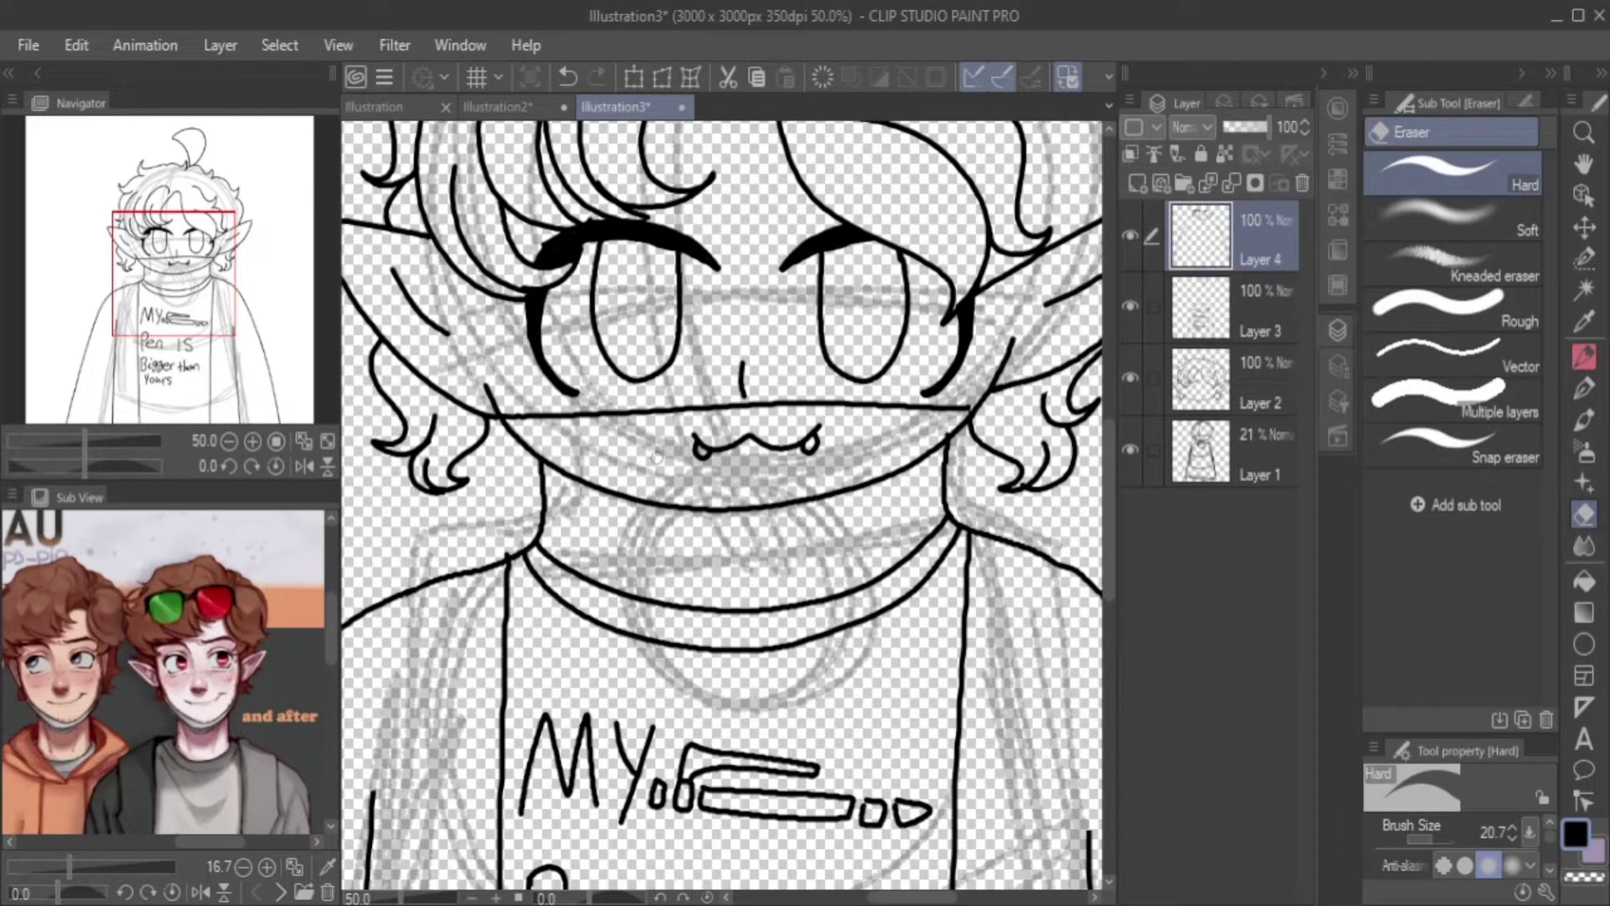
mouse_move(821, 446)
mouse_down()
mouse_move(692, 453)
mouse_move(822, 453)
mouse_up()
key(p)
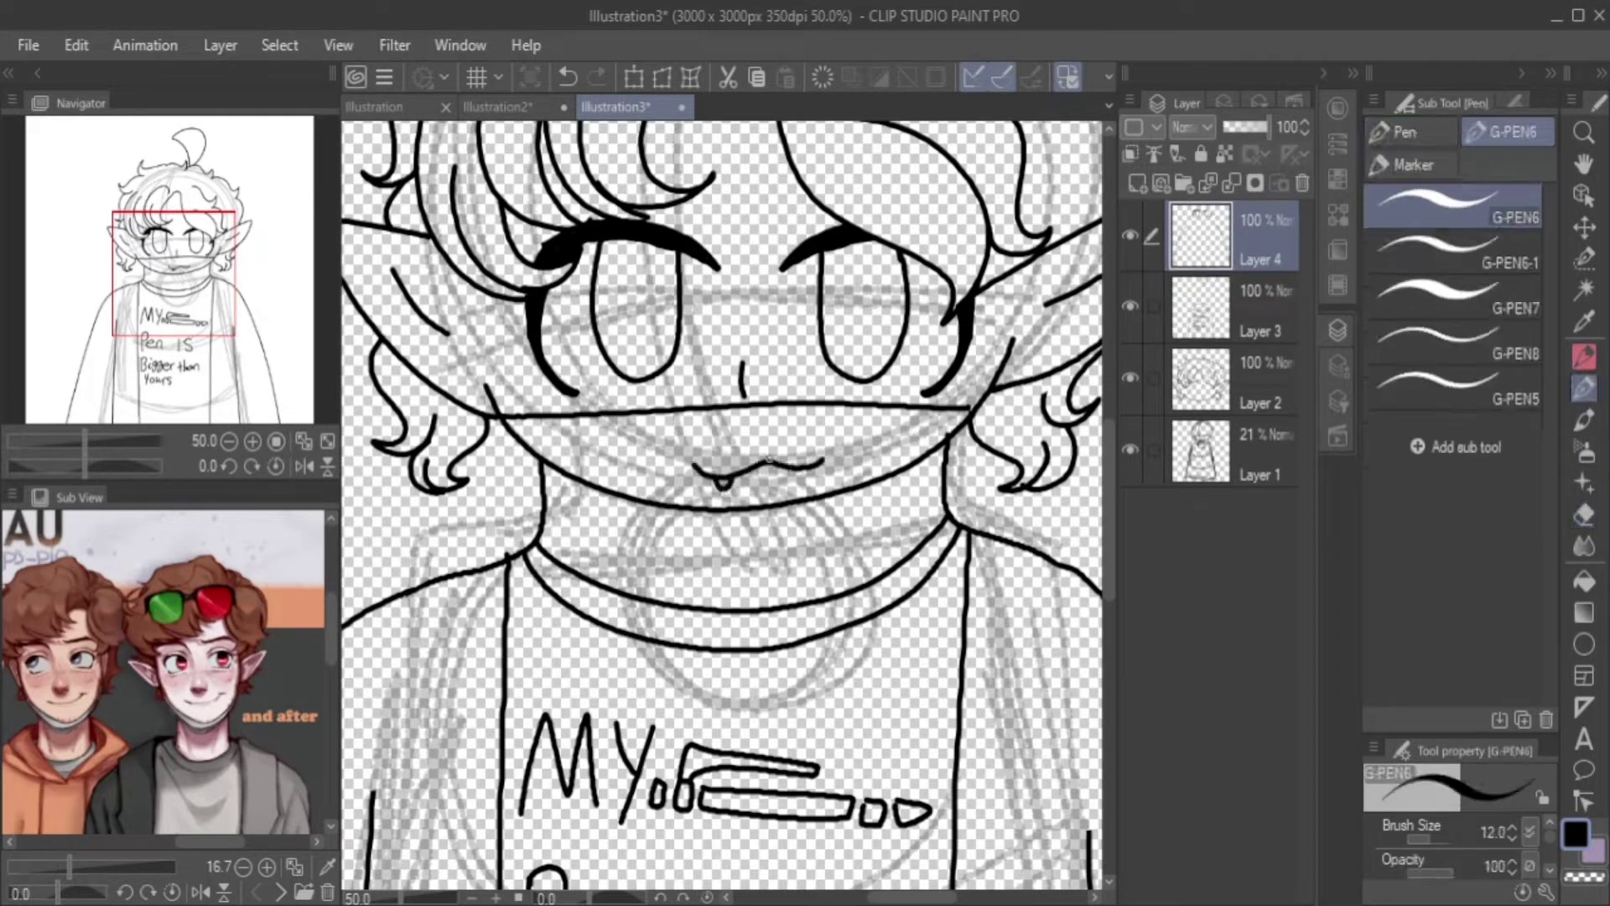
key(ctrl+z)
drag(624, 430, 623, 449)
key(ctrl+z)
key(ctrl+z)
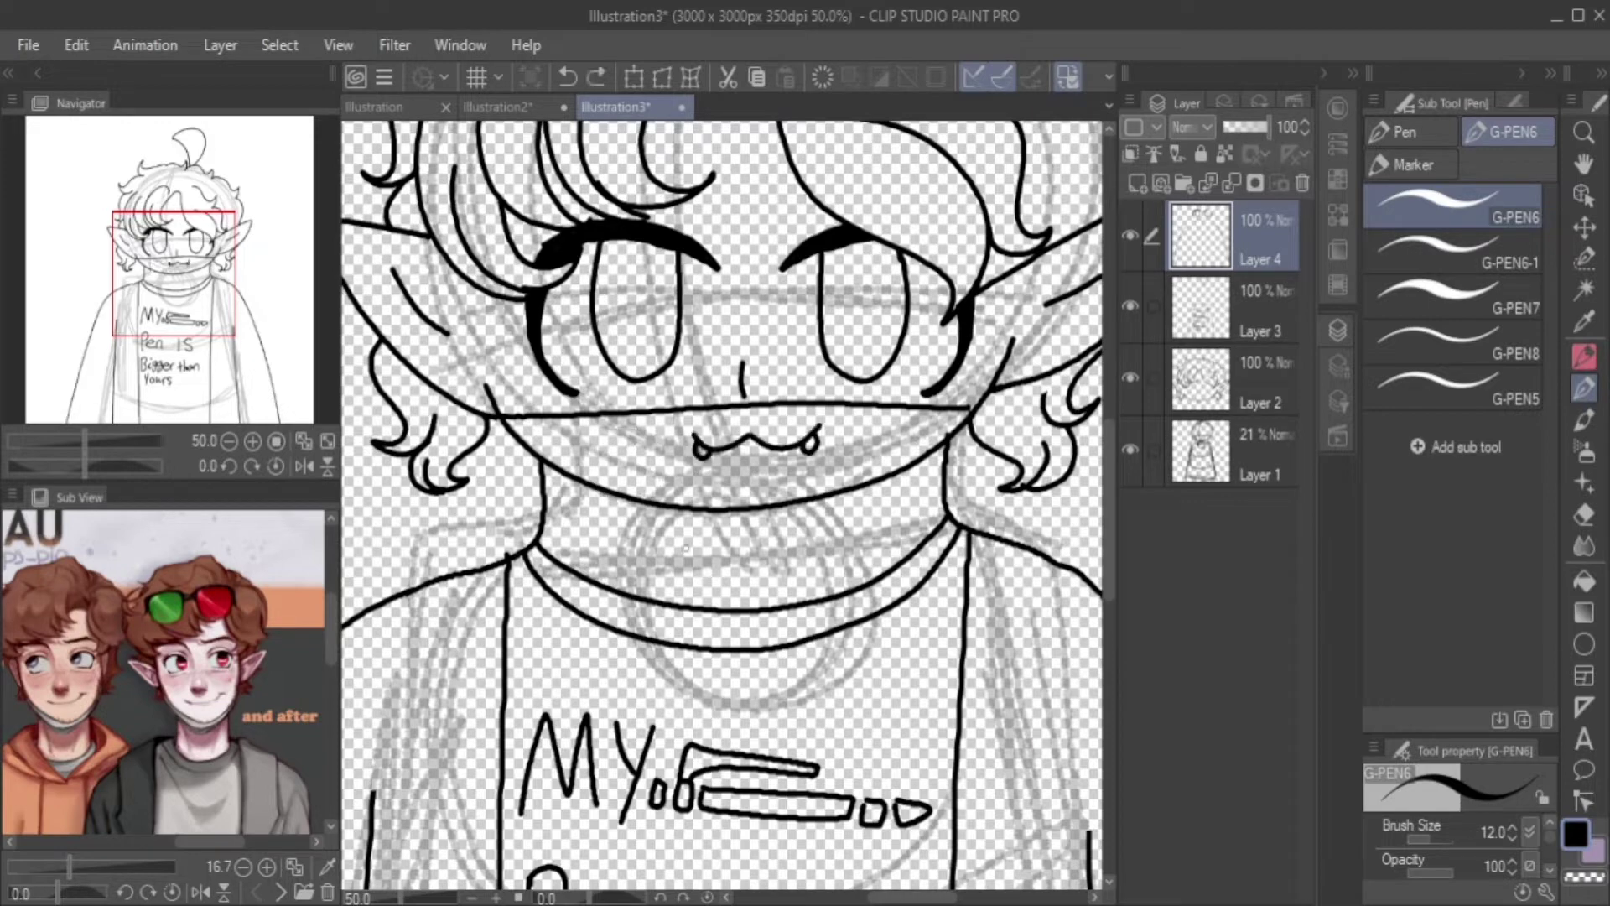
key(ctrl+y)
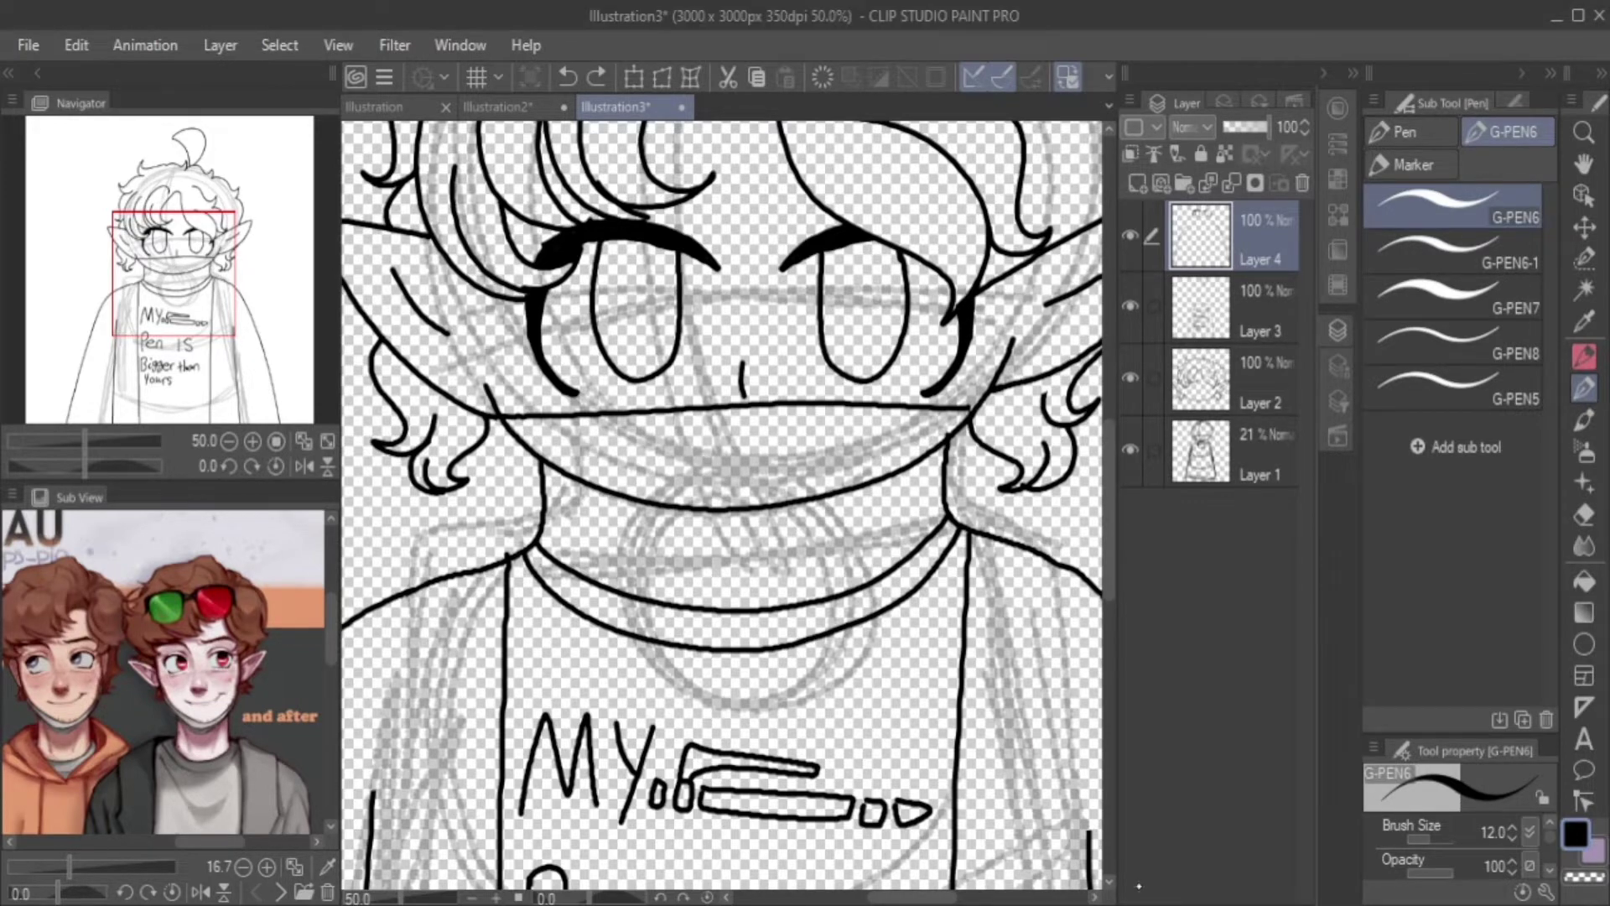
Draw a pair of concentric circles on each side of the mask on Layer 4.
scroll(167, 266, up, 6)
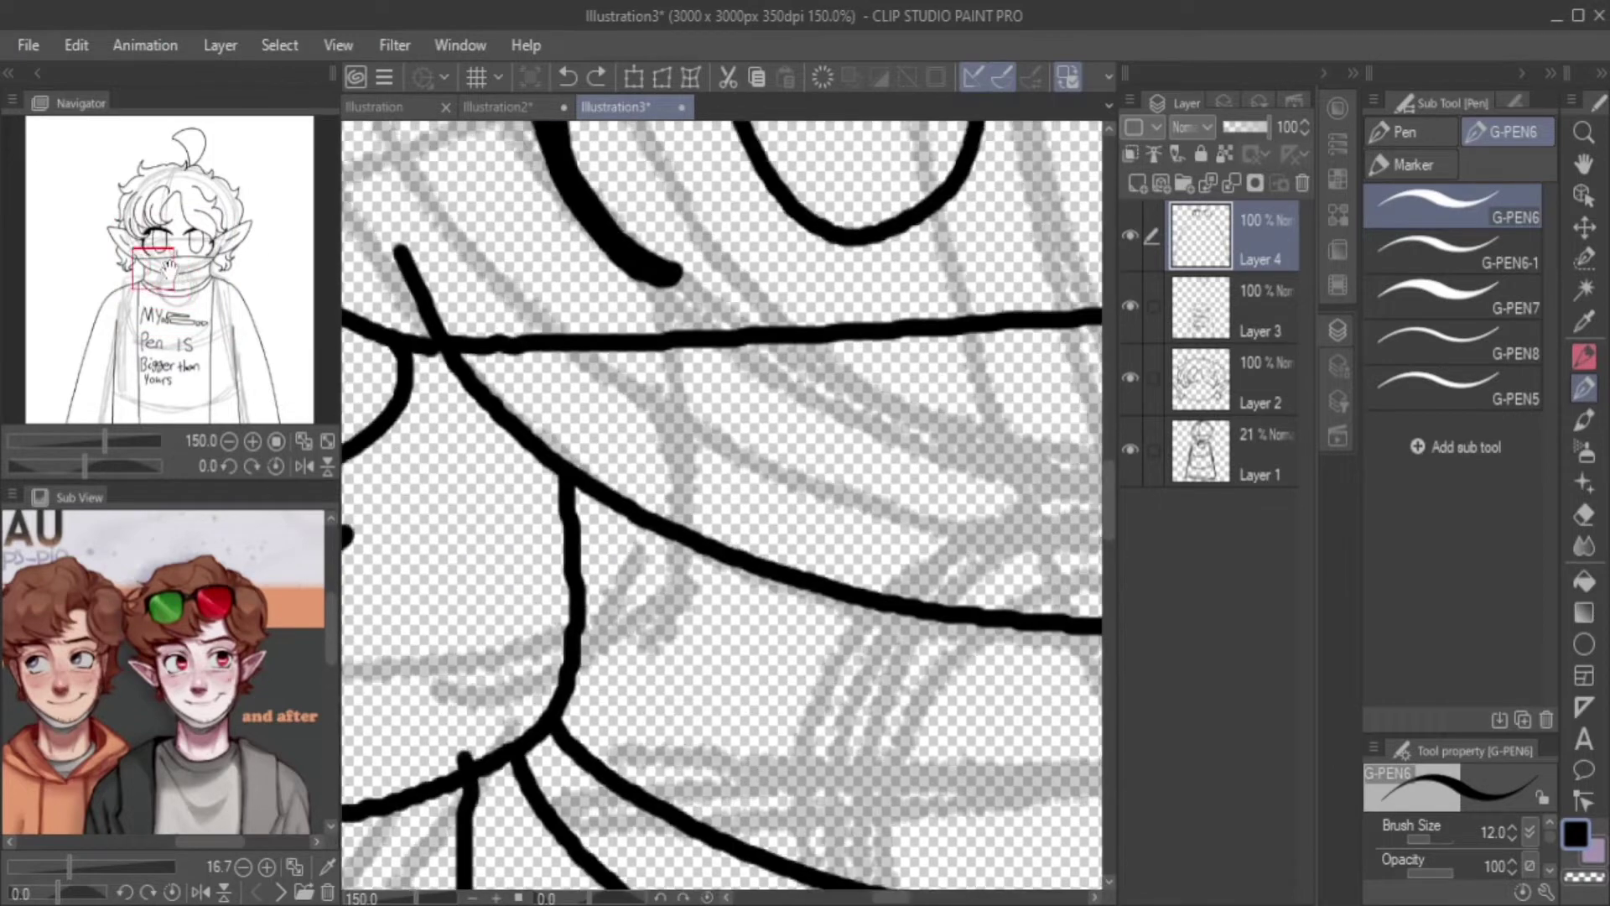
drag(168, 266, 197, 270)
drag(797, 374, 799, 376)
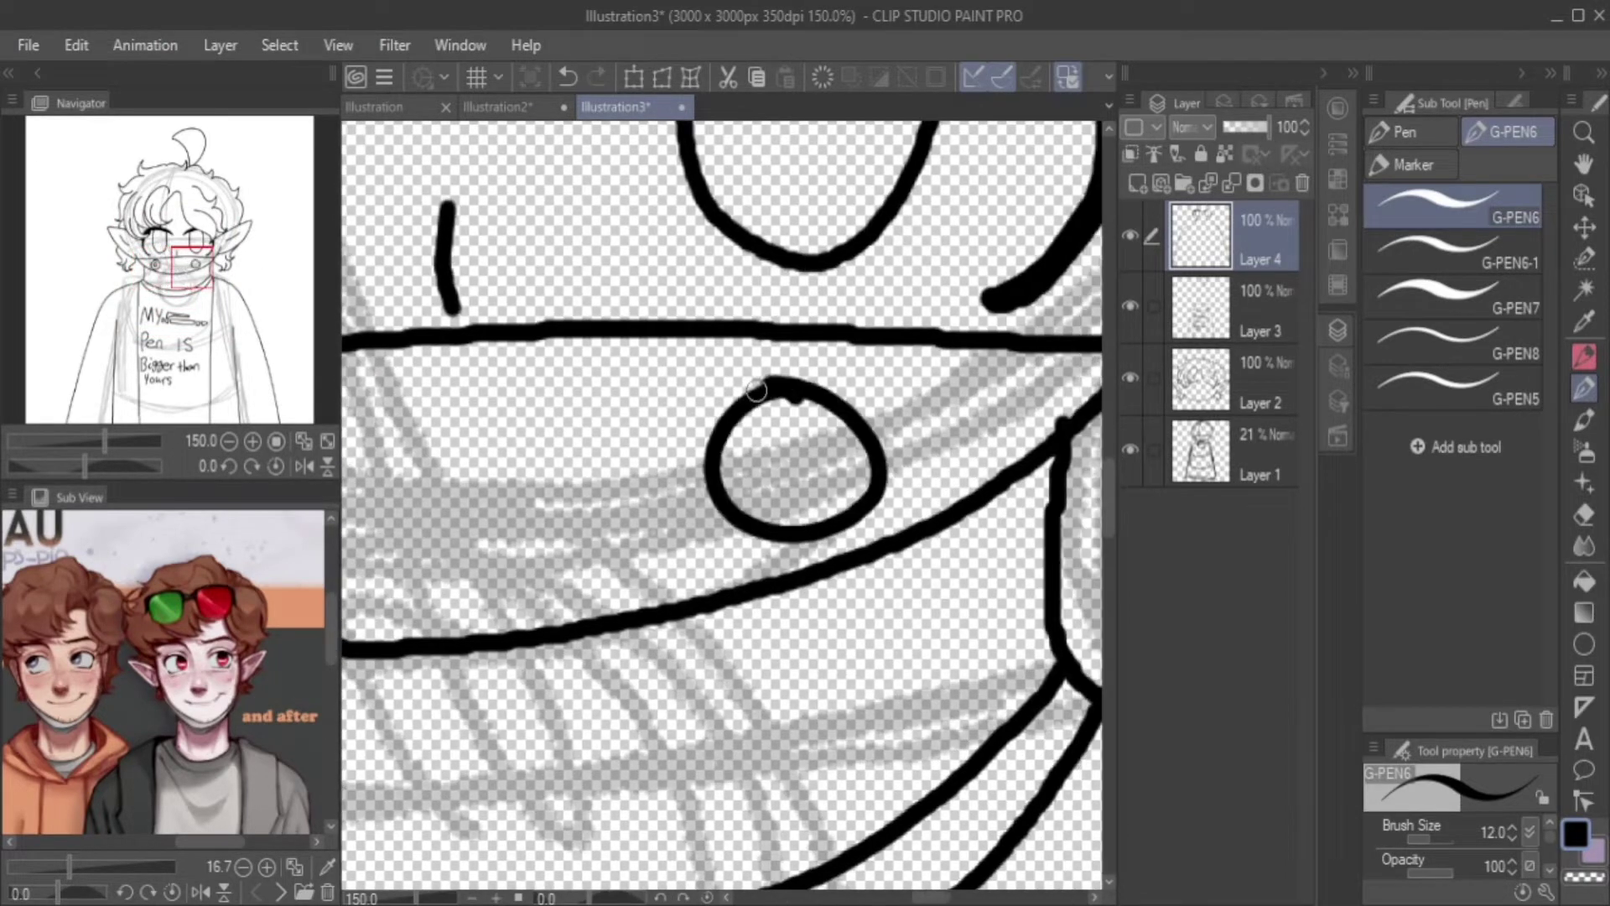
drag(779, 462, 785, 468)
scroll(782, 466, down, 5)
scroll(783, 465, down, 2)
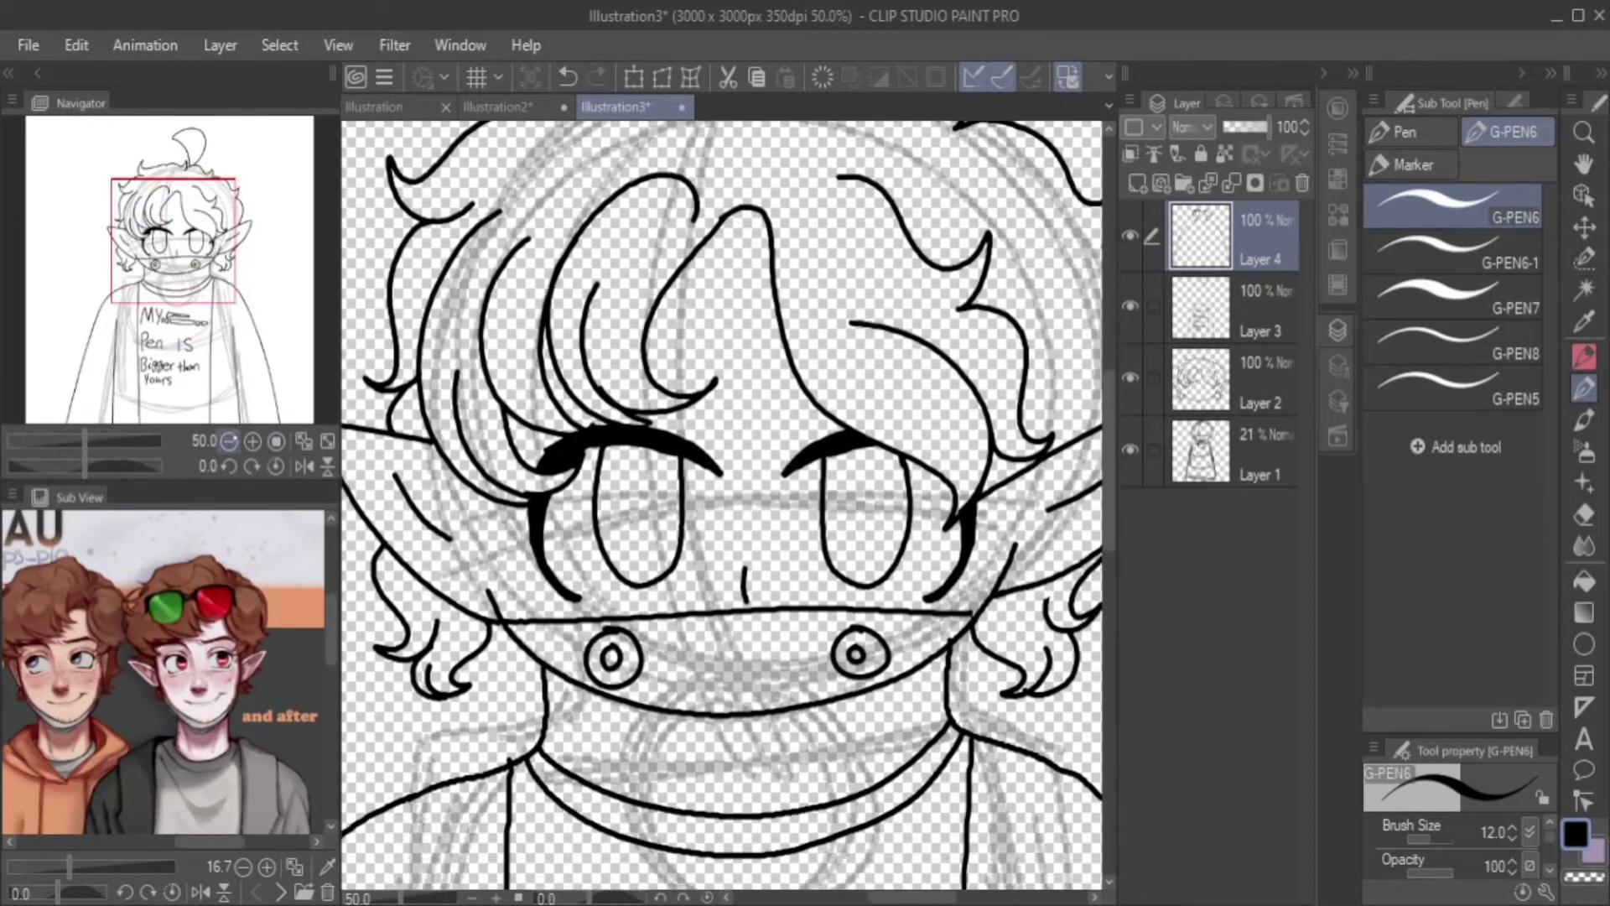
Hide the rough sketch on Layer 1 and add Layer 5, with the Ellipse tool set for drawing glasses.
click(1130, 449)
click(1161, 184)
click(1584, 644)
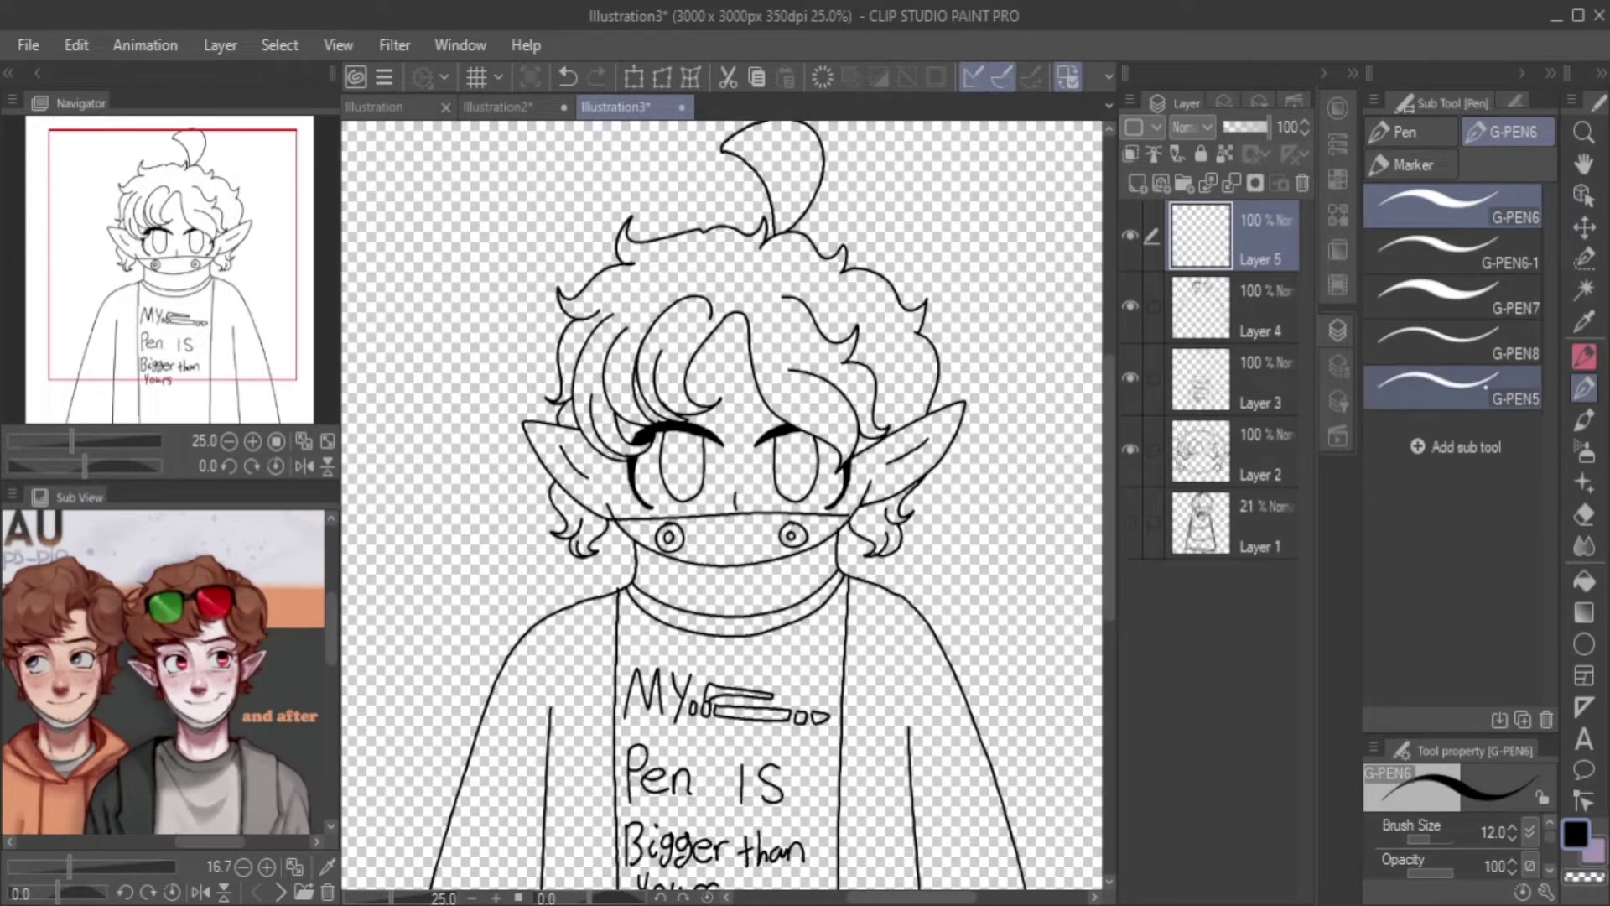
click(1455, 515)
click(1485, 831)
drag(545, 276, 788, 421)
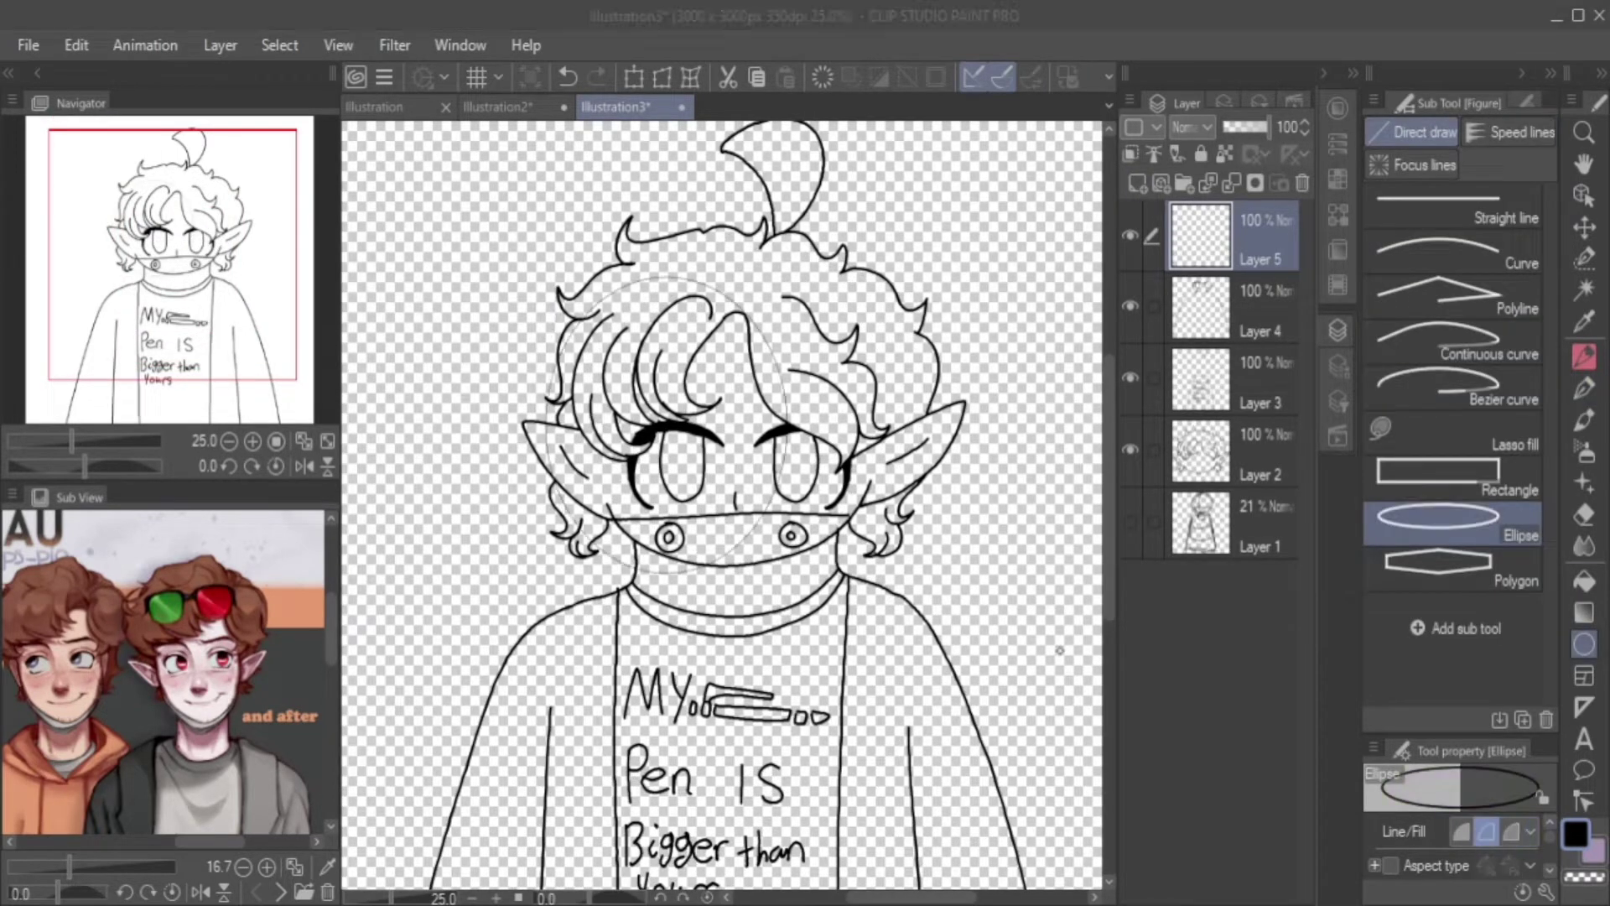
key(ctrl+z)
scroll(1455, 843, down, 3)
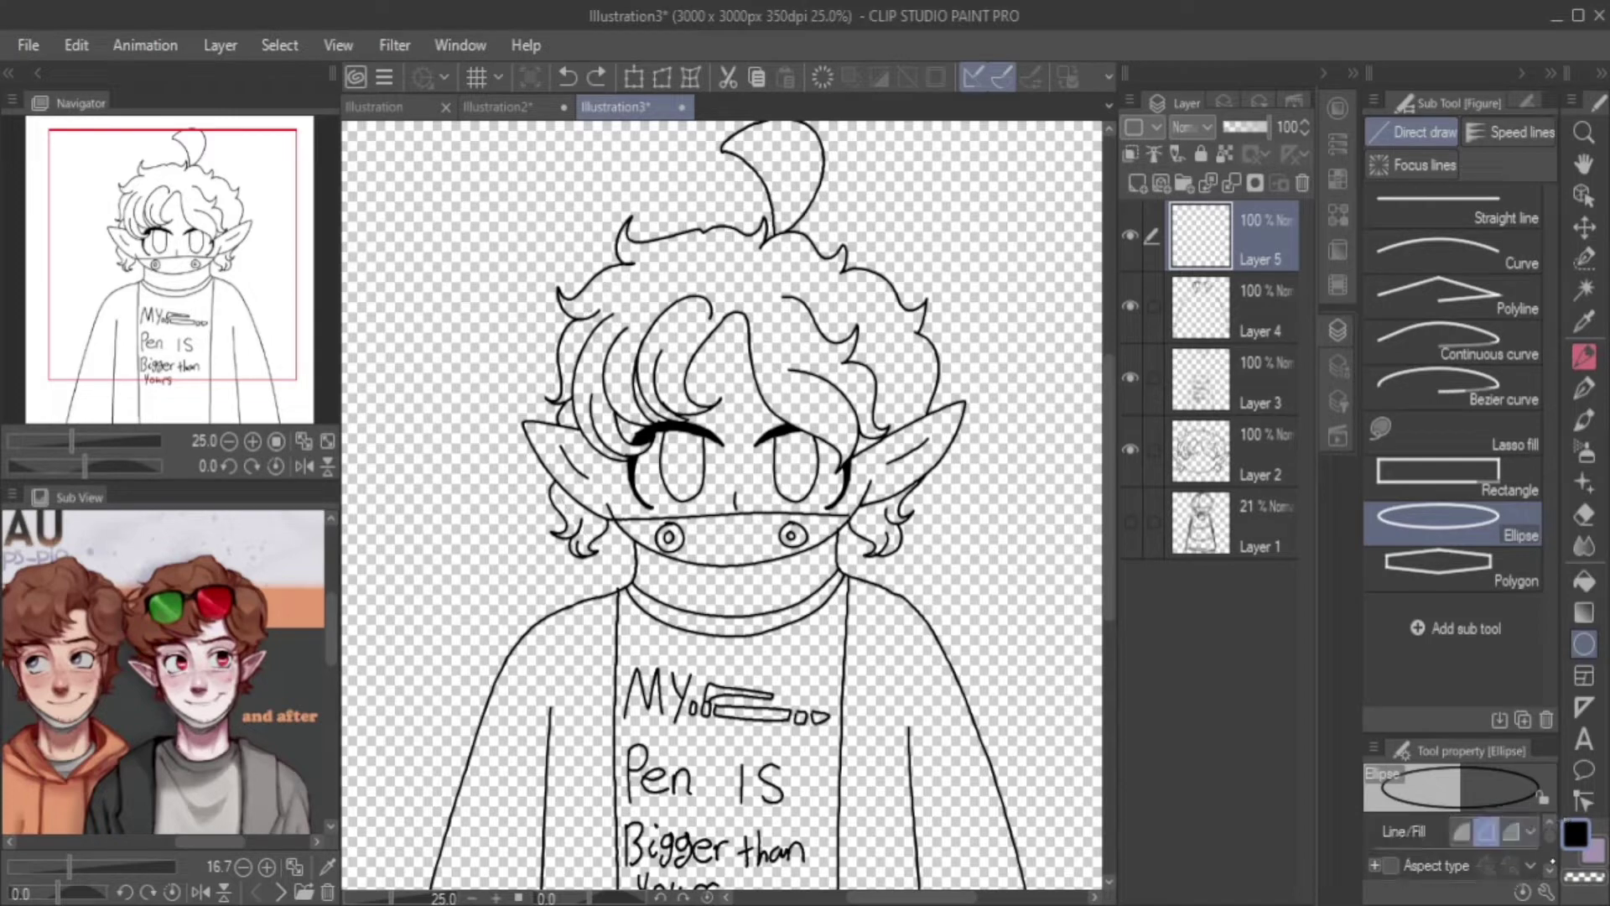
mouse_move(634, 343)
mouse_down()
mouse_move(690, 504)
mouse_move(805, 495)
mouse_up()
Draw a round lens outline at brush size 9.0 around the eye under the bangs and scale it down slightly.
key(bracketright)
key(bracketright)
key(bracketright)
key(bracketright)
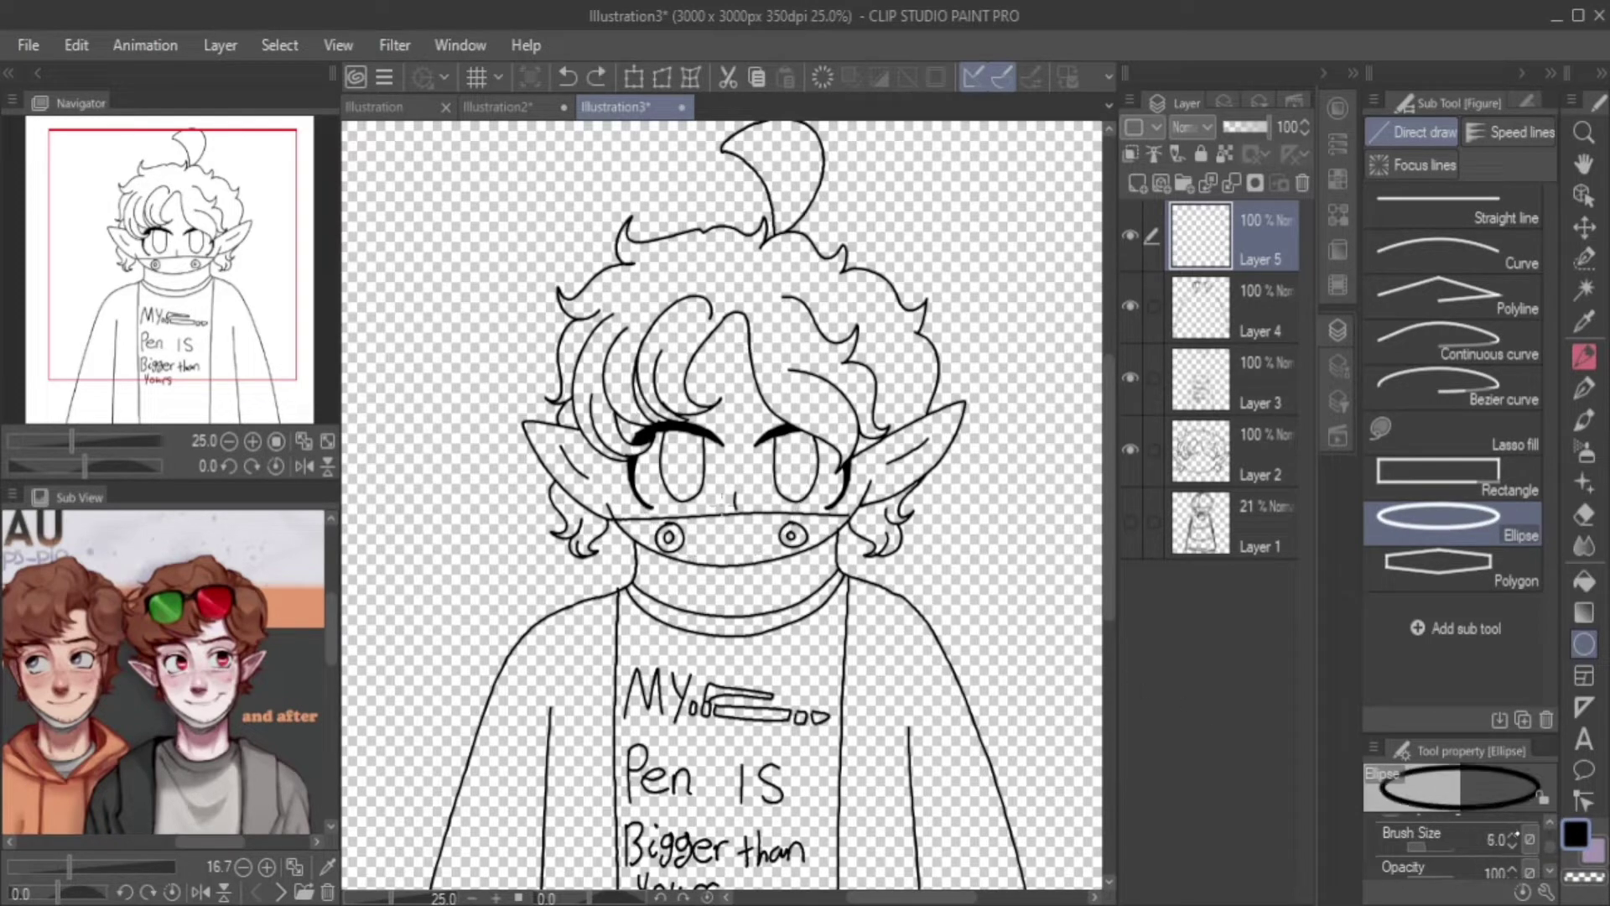
mouse_move(621, 433)
mouse_down()
mouse_move(830, 637)
mouse_move(765, 550)
mouse_up()
key(ctrl+plus)
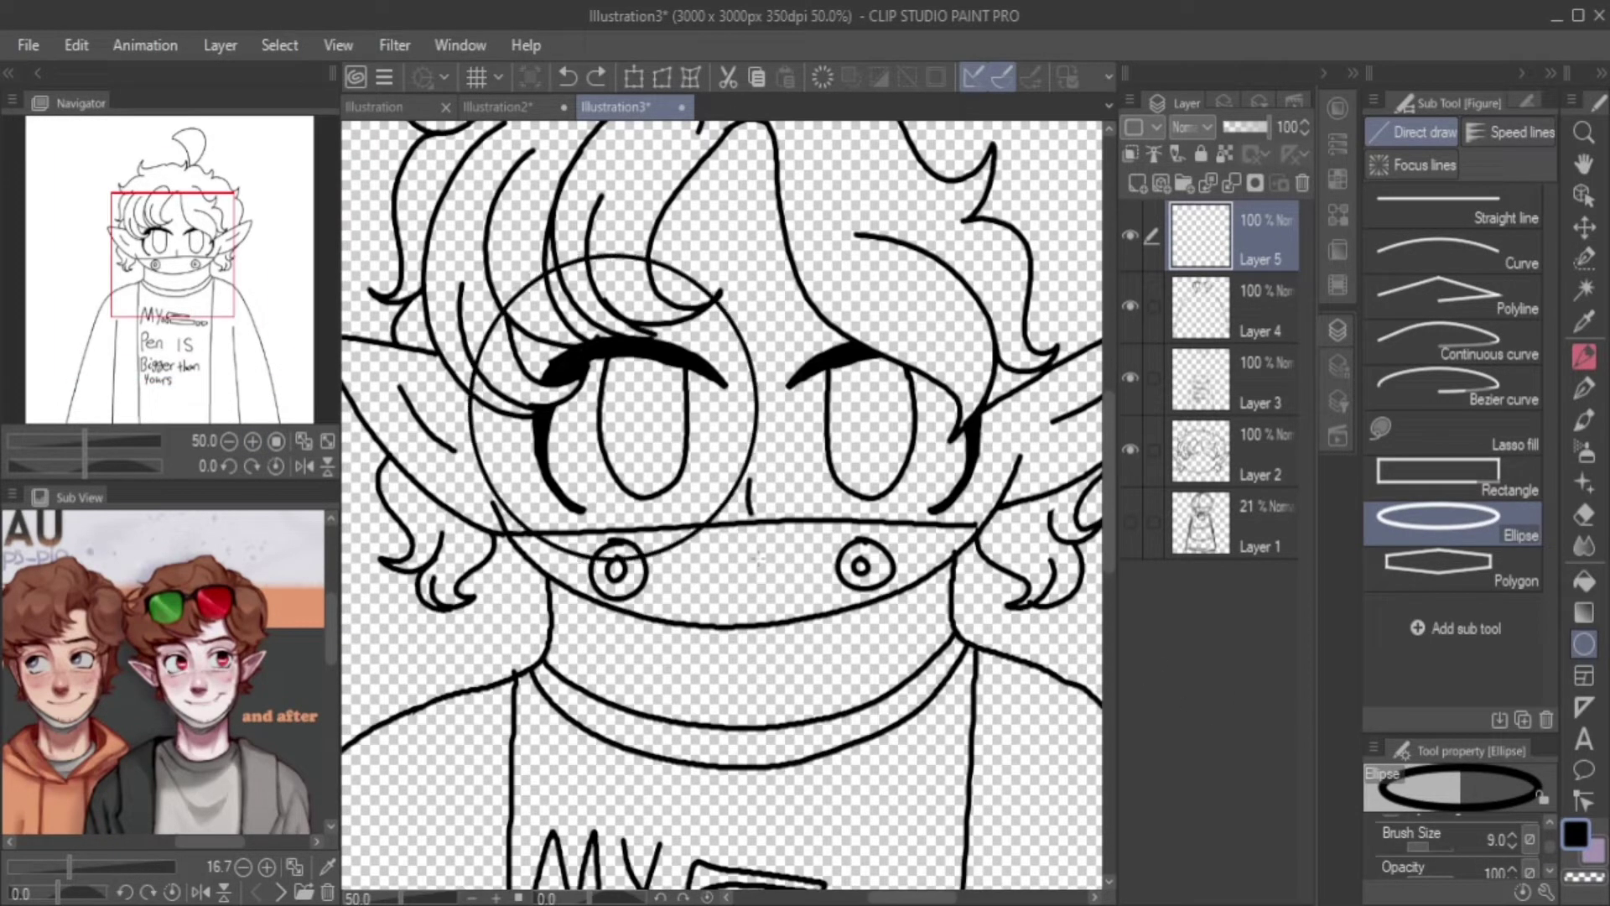
key(ctrl+t)
drag(759, 558, 728, 537)
key(Return)
Duplicate the lens circle and move the copy over the other eye.
key(ctrl+j)
key(ctrl+t)
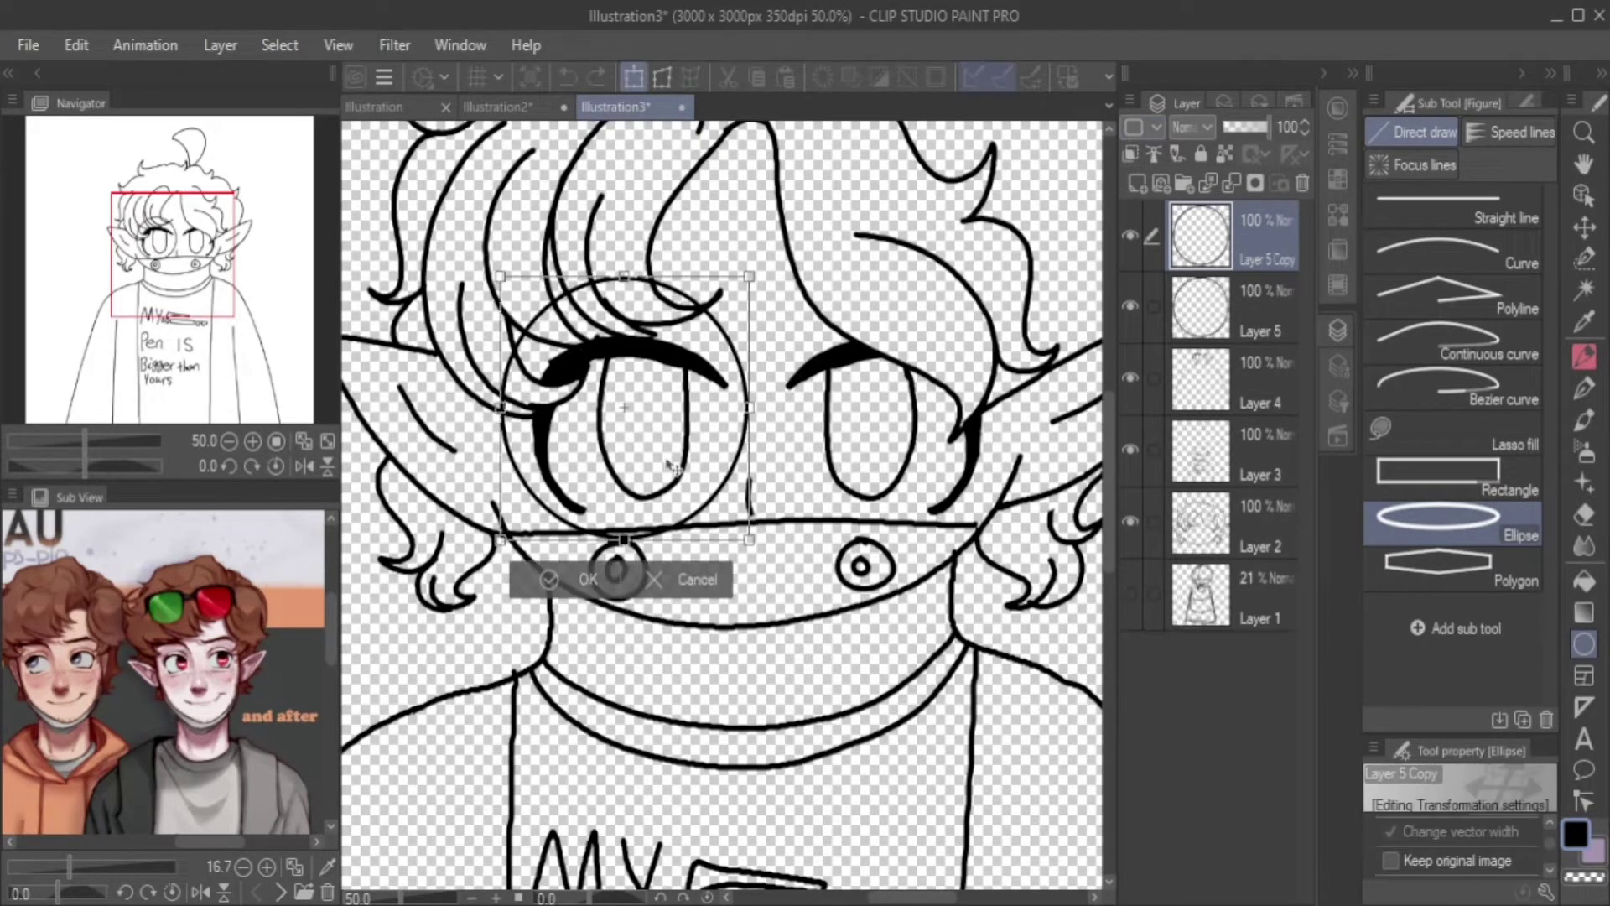
drag(637, 419, 899, 418)
key(Return)
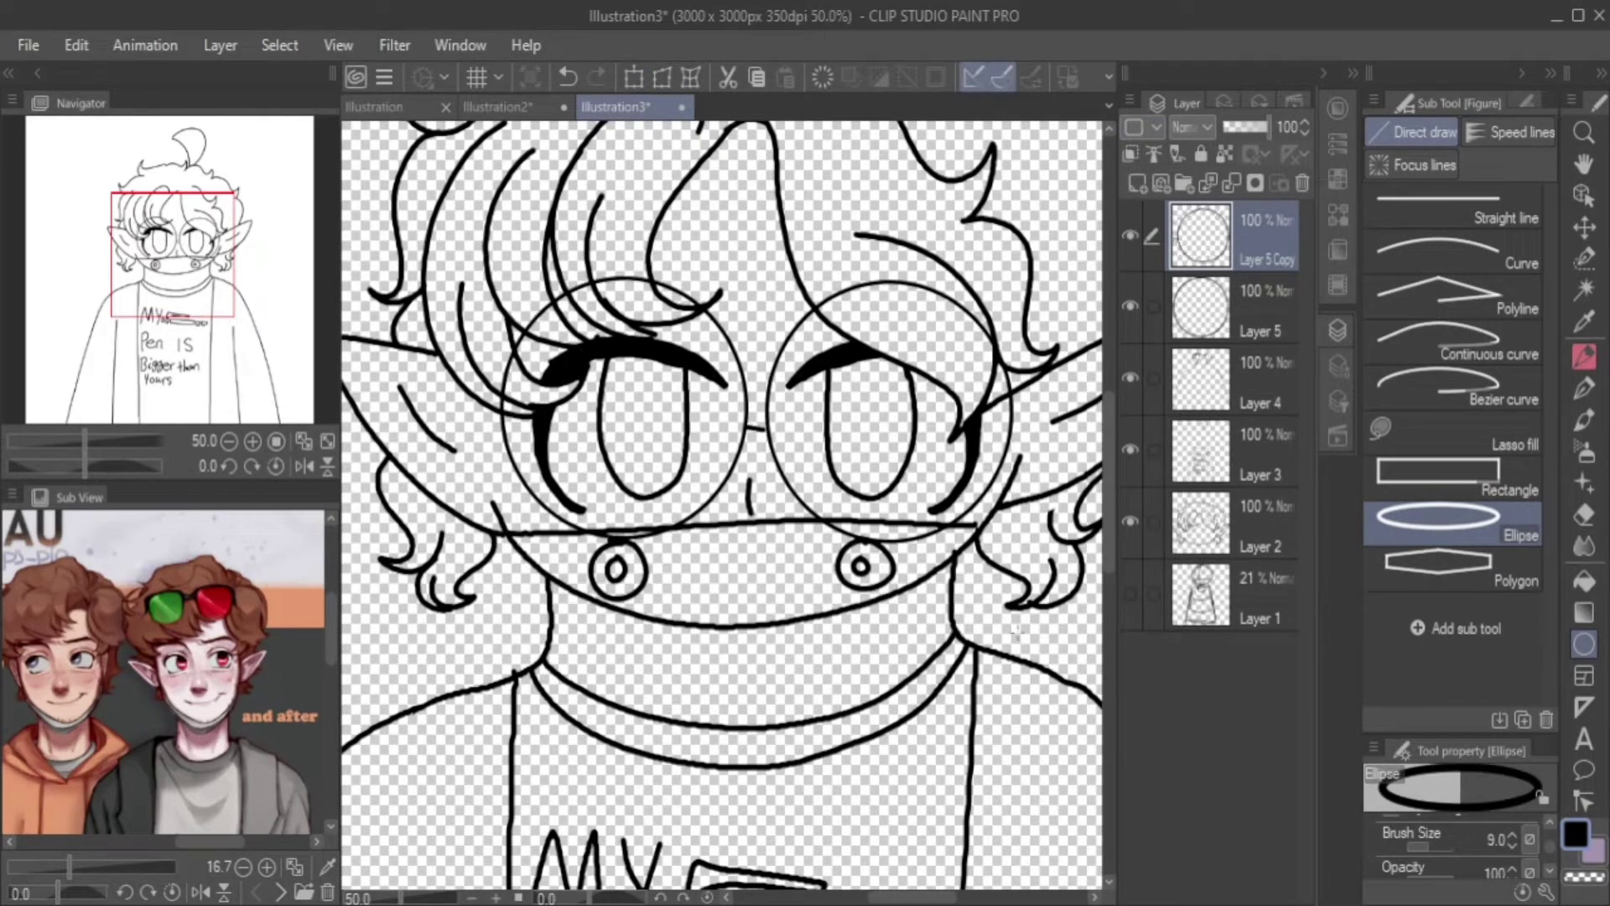
Add Layer 6 and try a straight line across the lenses for the glasses' bridge and arms.
key(ctrl+shift+n)
click(1454, 206)
drag(450, 440, 696, 433)
scroll(696, 433, left, 5)
key(ctrl+z)
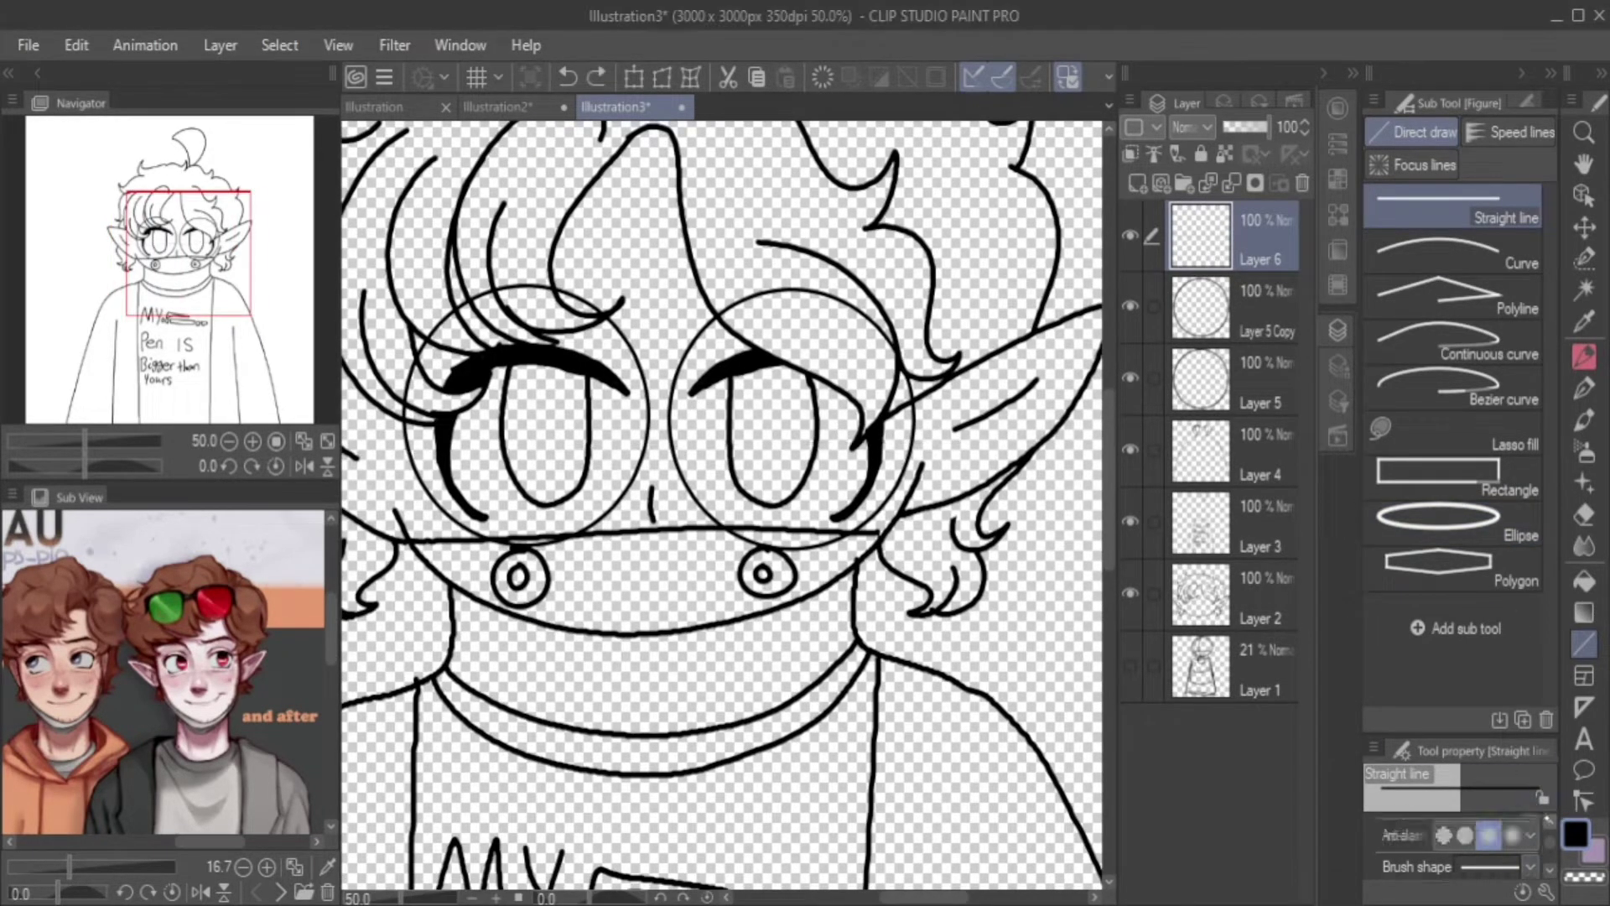
scroll(1455, 838, up, 1)
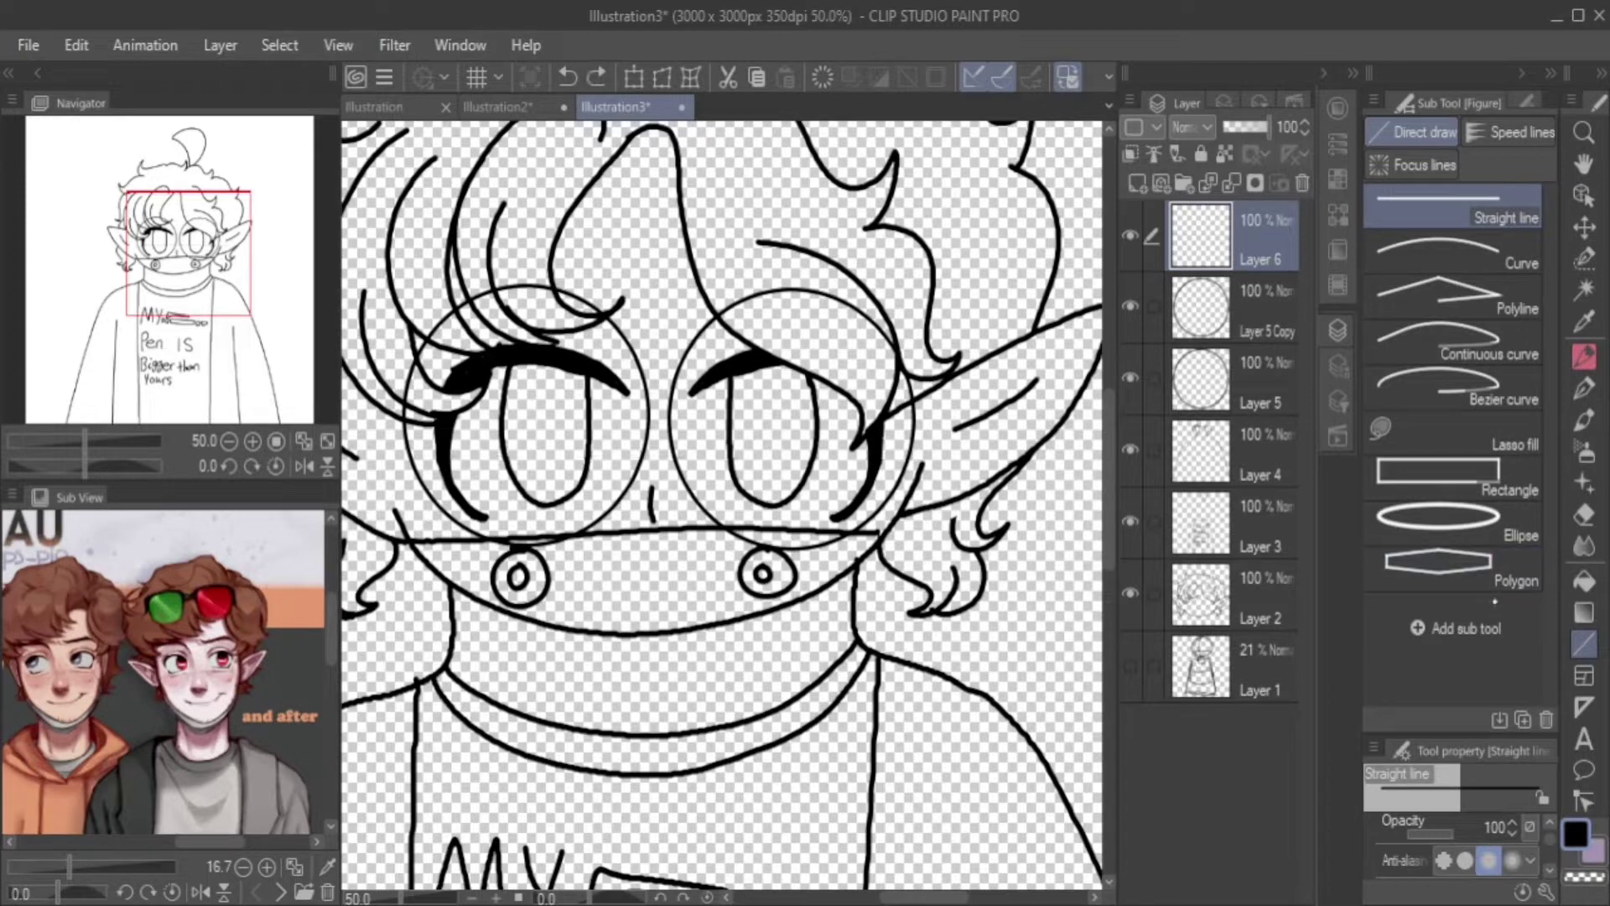
click(1454, 252)
drag(381, 438, 1005, 438)
key(Escape)
Draw a thin straight line on Layer 6 across both lenses, extending over the ears.
click(1455, 206)
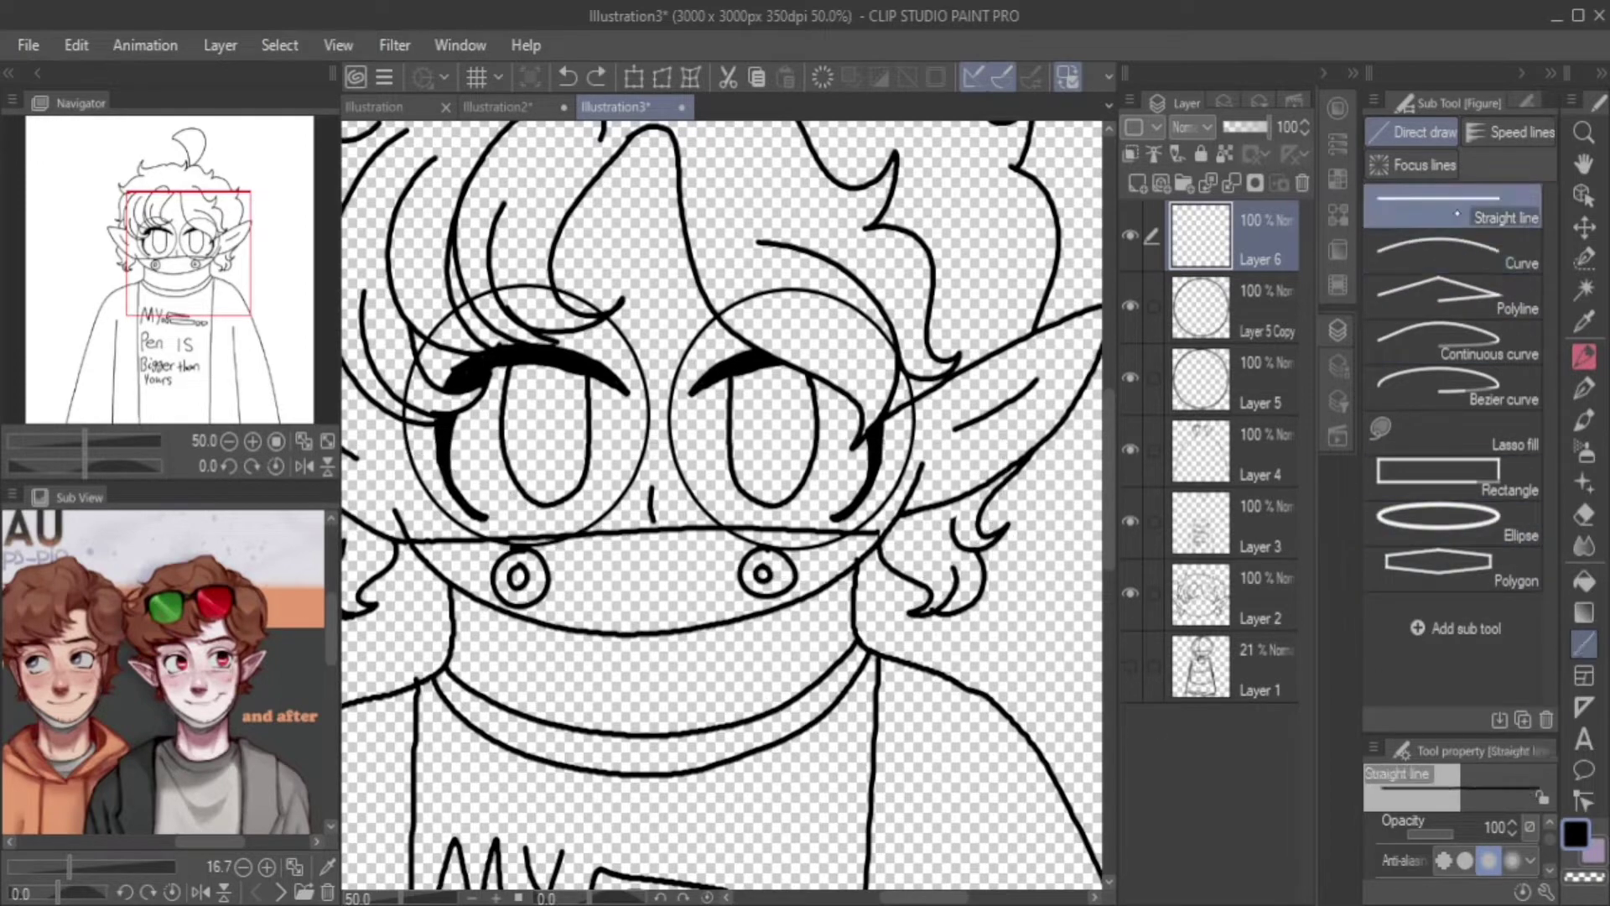
click(228, 441)
key(p)
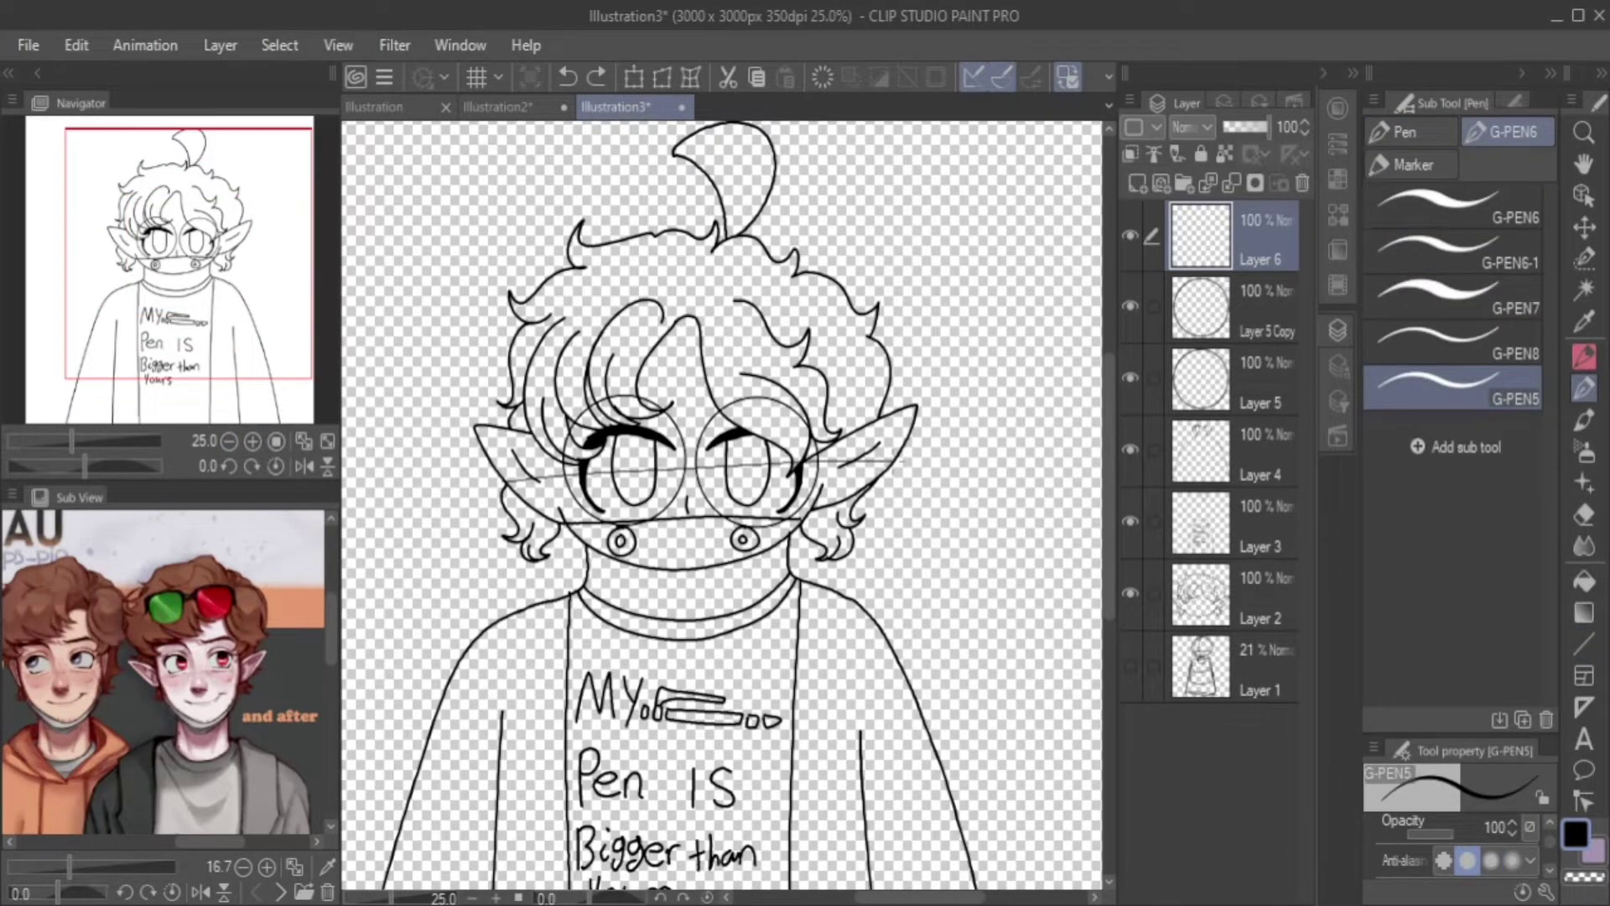
key(u)
drag(501, 484, 896, 466)
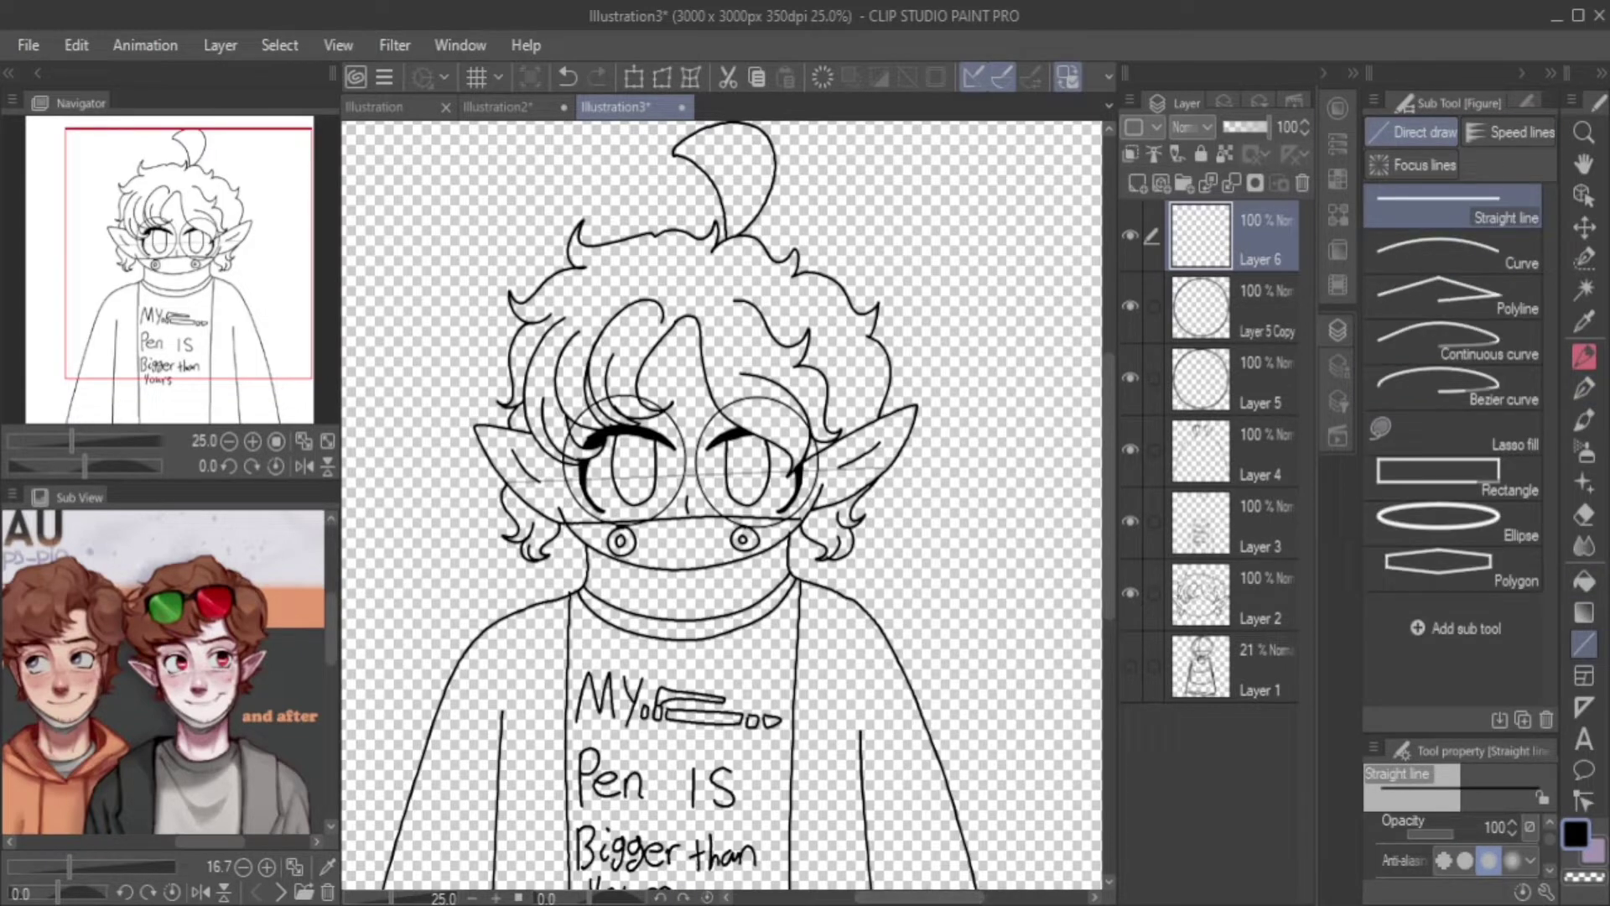
Erase the line inside both lenses, keeping the bridge and arms, and merge the glasses layers into Layer 5.
key(e)
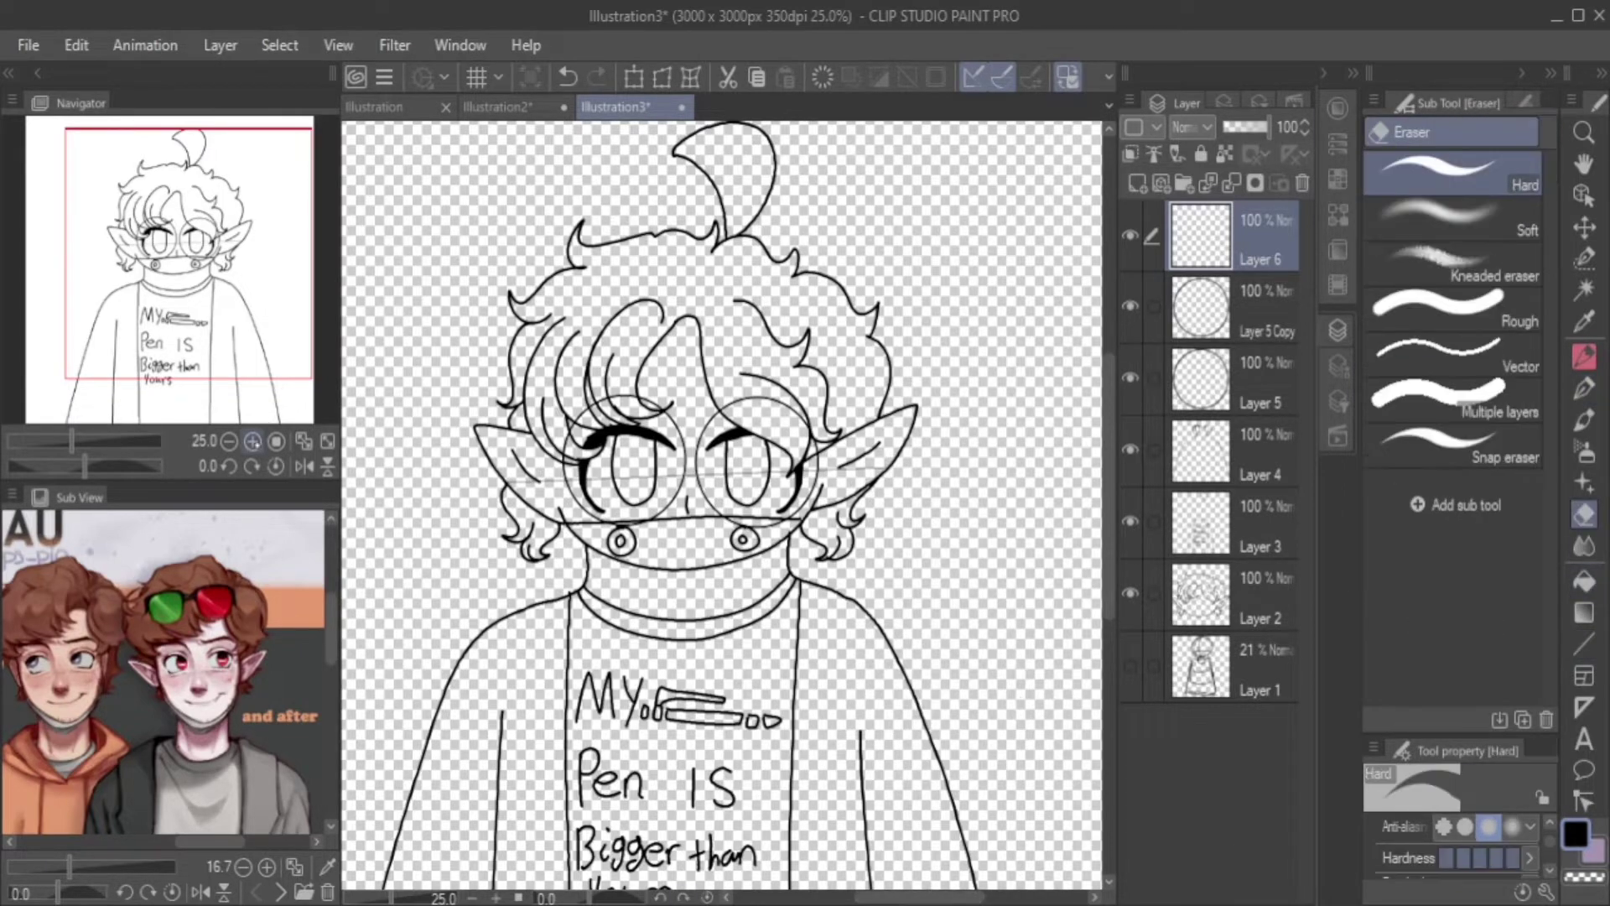
click(252, 440)
click(252, 441)
mouse_move(431, 457)
mouse_down()
mouse_move(773, 452)
mouse_move(1006, 425)
mouse_move(1074, 433)
mouse_up()
key(ctrl+minus)
key(ctrl+minus)
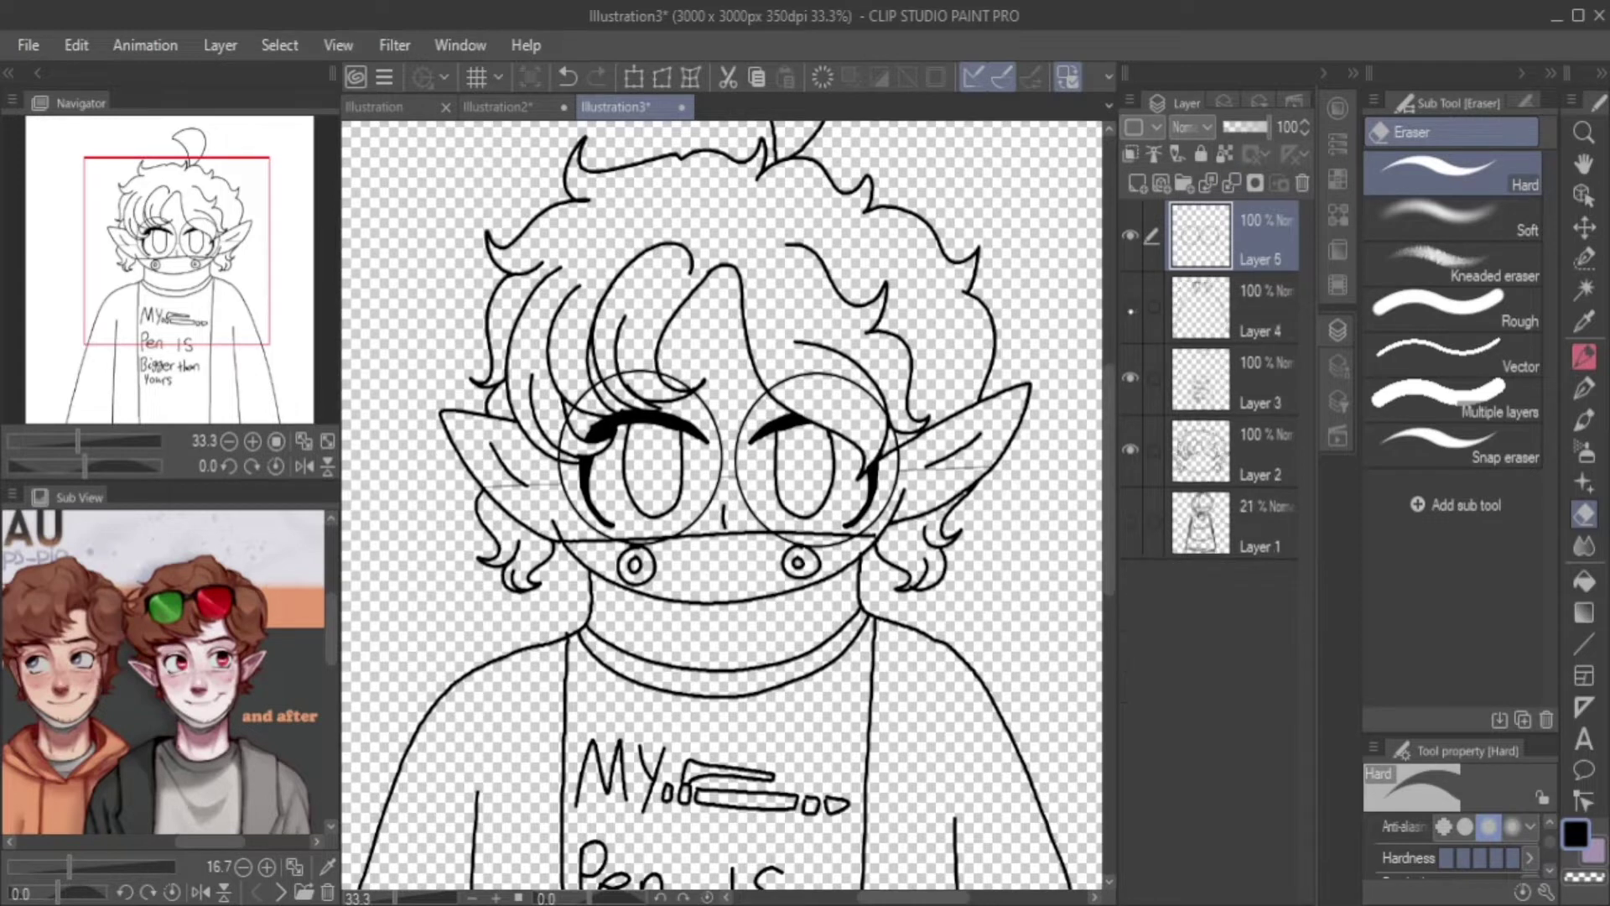
Isolate the glasses with a new Layer 6 beneath Layer 5 and select both lens interiors with Auto select.
drag(1131, 377, 1130, 592)
drag(1201, 235, 1201, 306)
click(1584, 289)
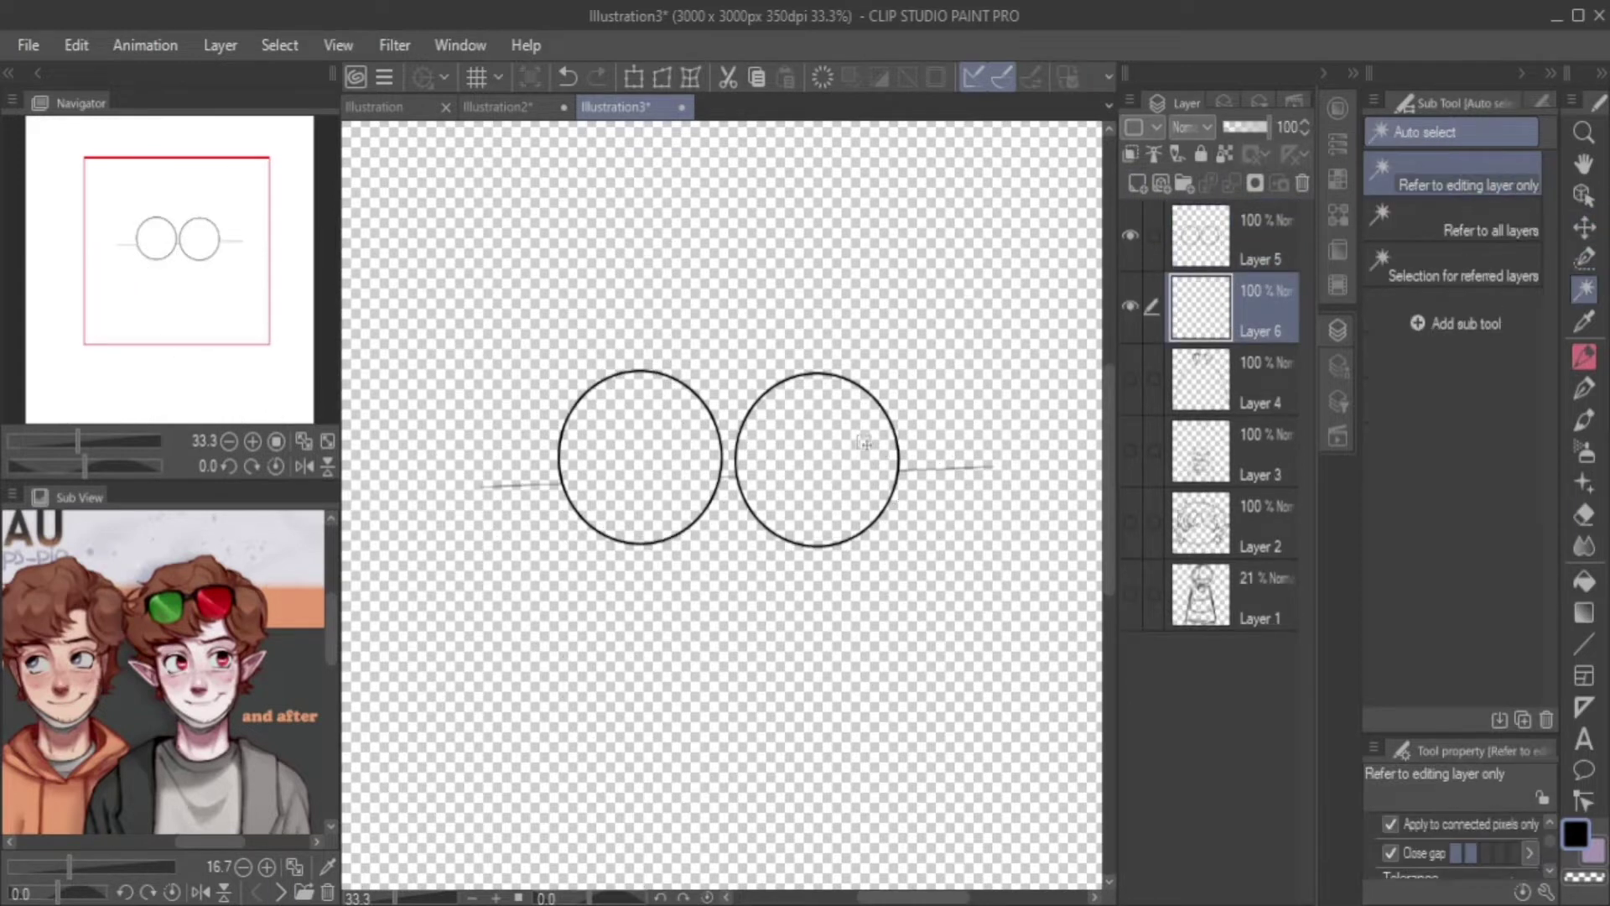
click(587, 637)
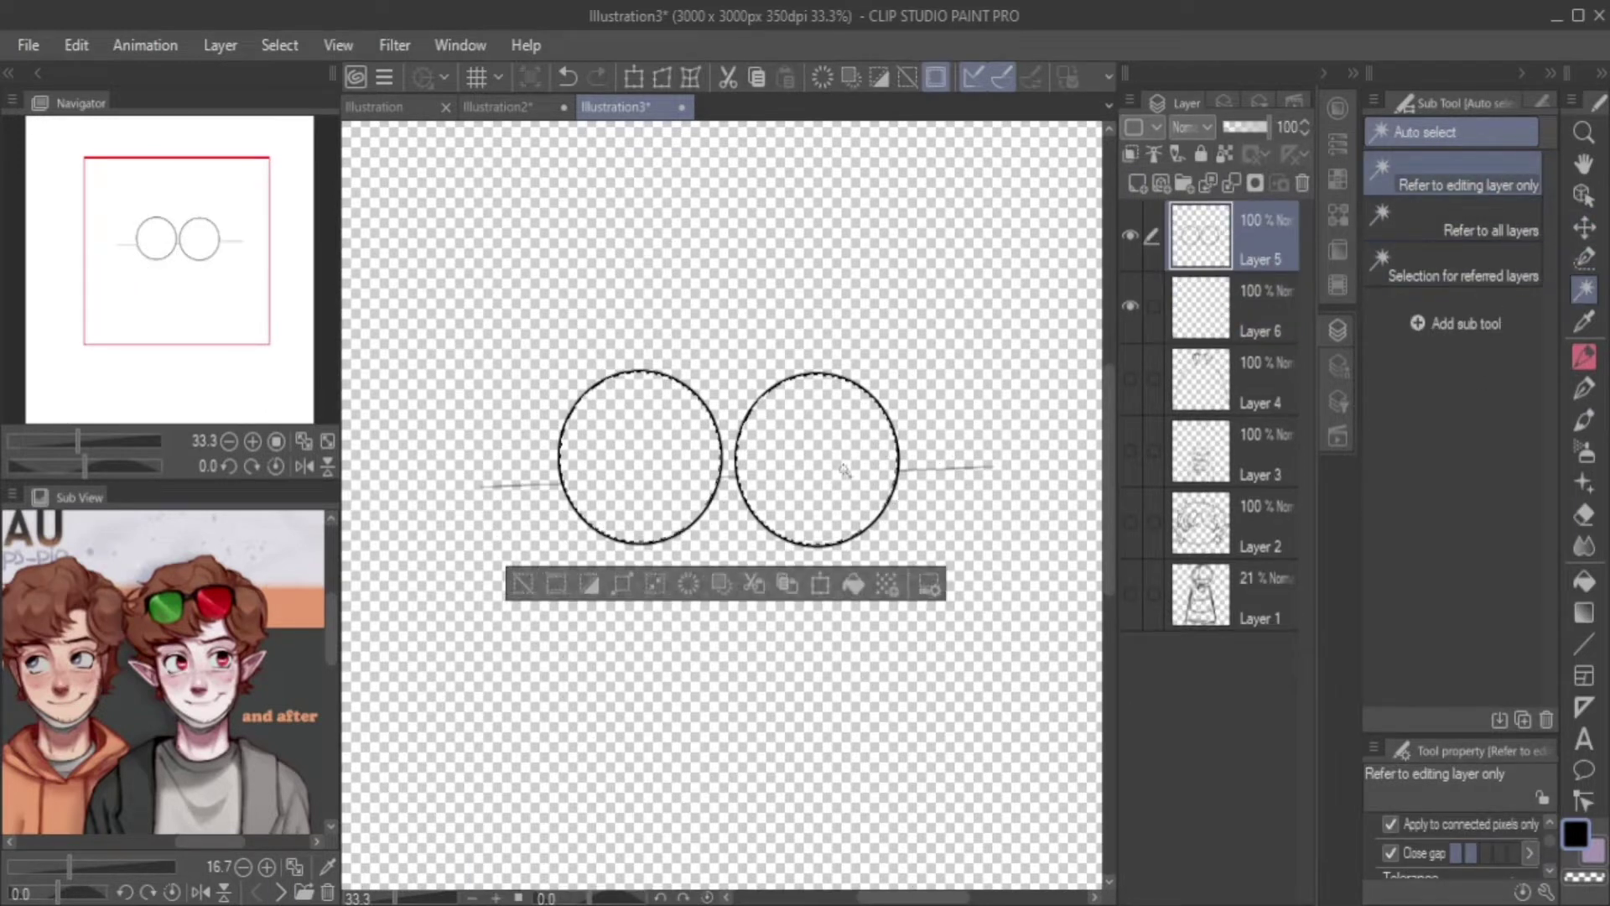
Fill one lens dark green and the other dark red on Layer 6, using colors sampled from the reference sunglasses.
click(327, 866)
click(173, 597)
key(g)
click(655, 483)
click(217, 599)
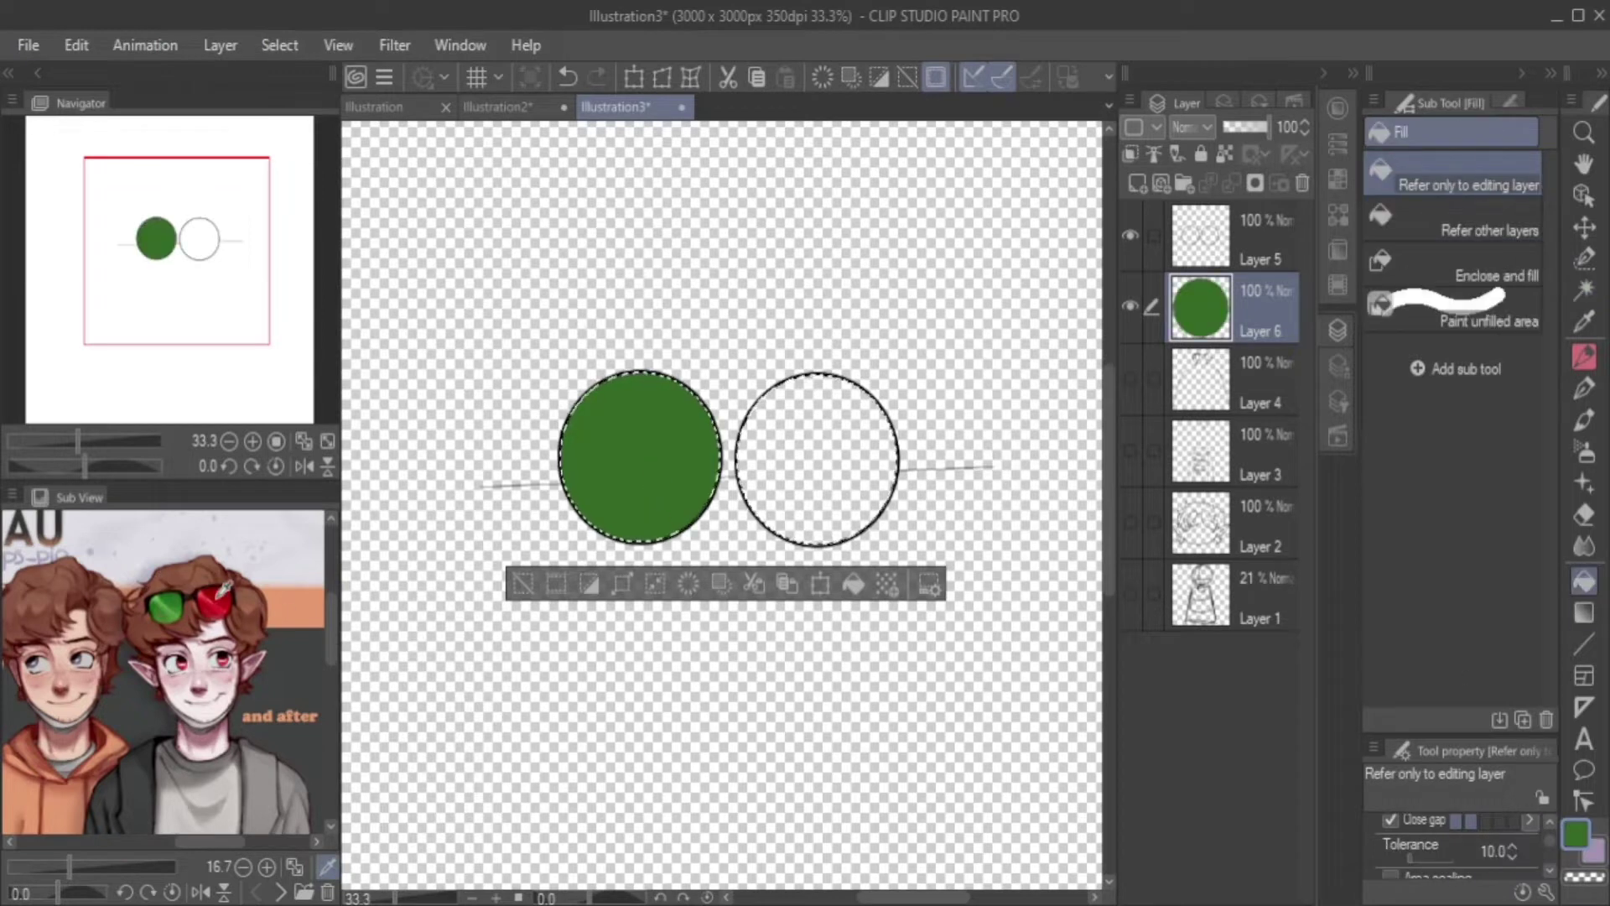
click(817, 470)
Airbrush a lighter green across the lower half of the green lens with the Soft airbrush.
click(173, 600)
key(b)
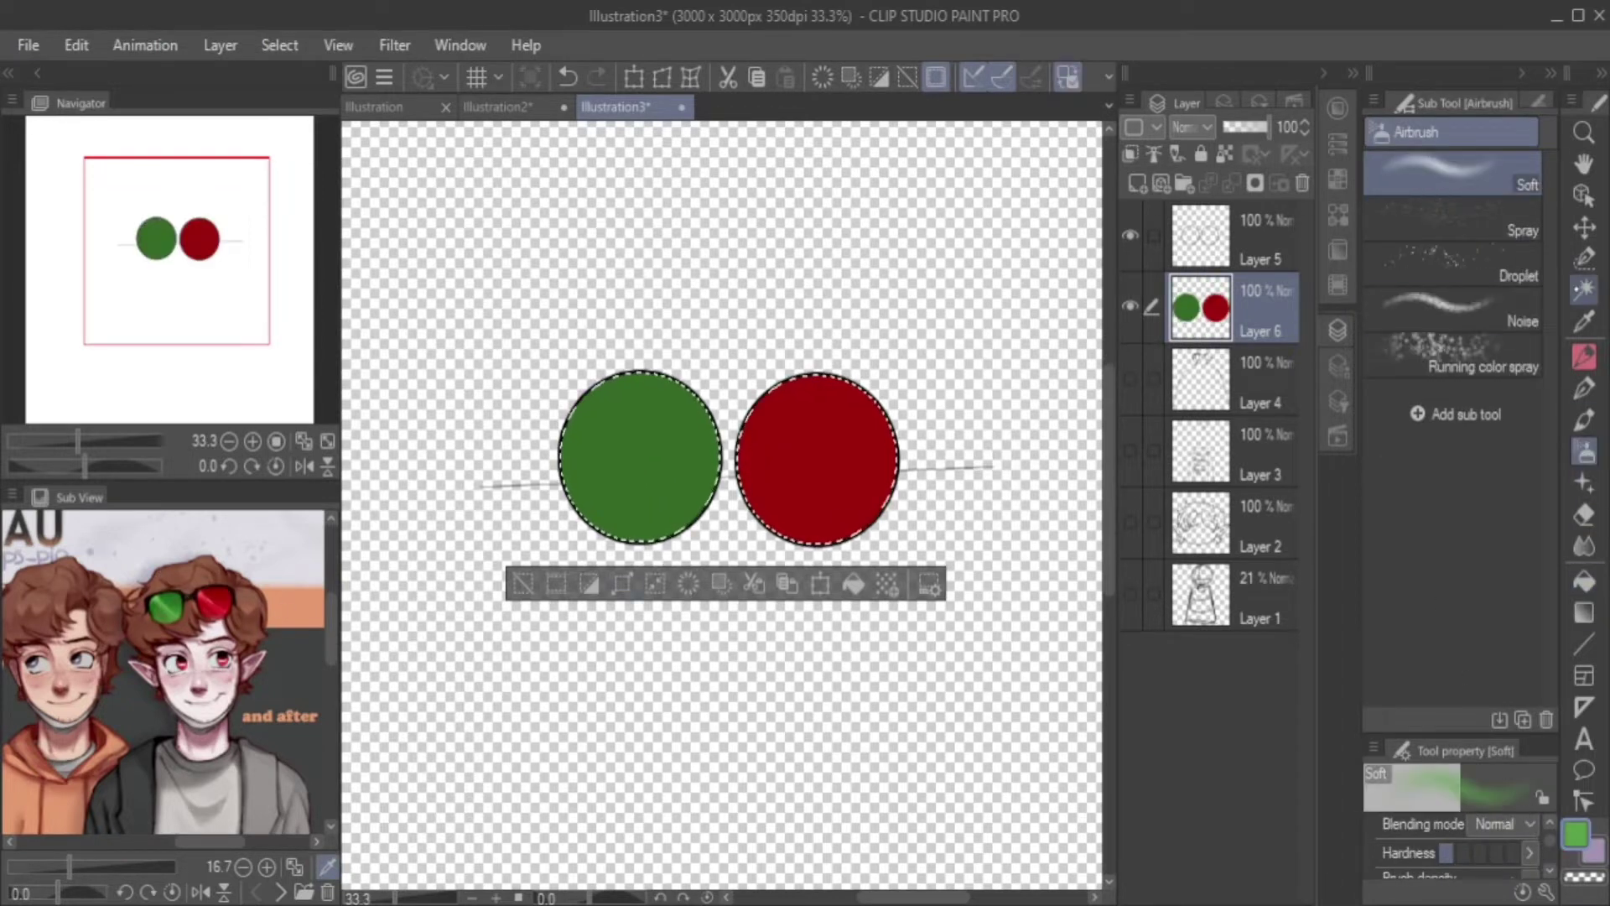
click(1338, 107)
click(1230, 249)
drag(587, 503, 868, 528)
Airbrush a brighter red (RGB 221, 46, 56) across the red lens's lower half, undoing strokes that spill onto the green lens.
click(226, 587)
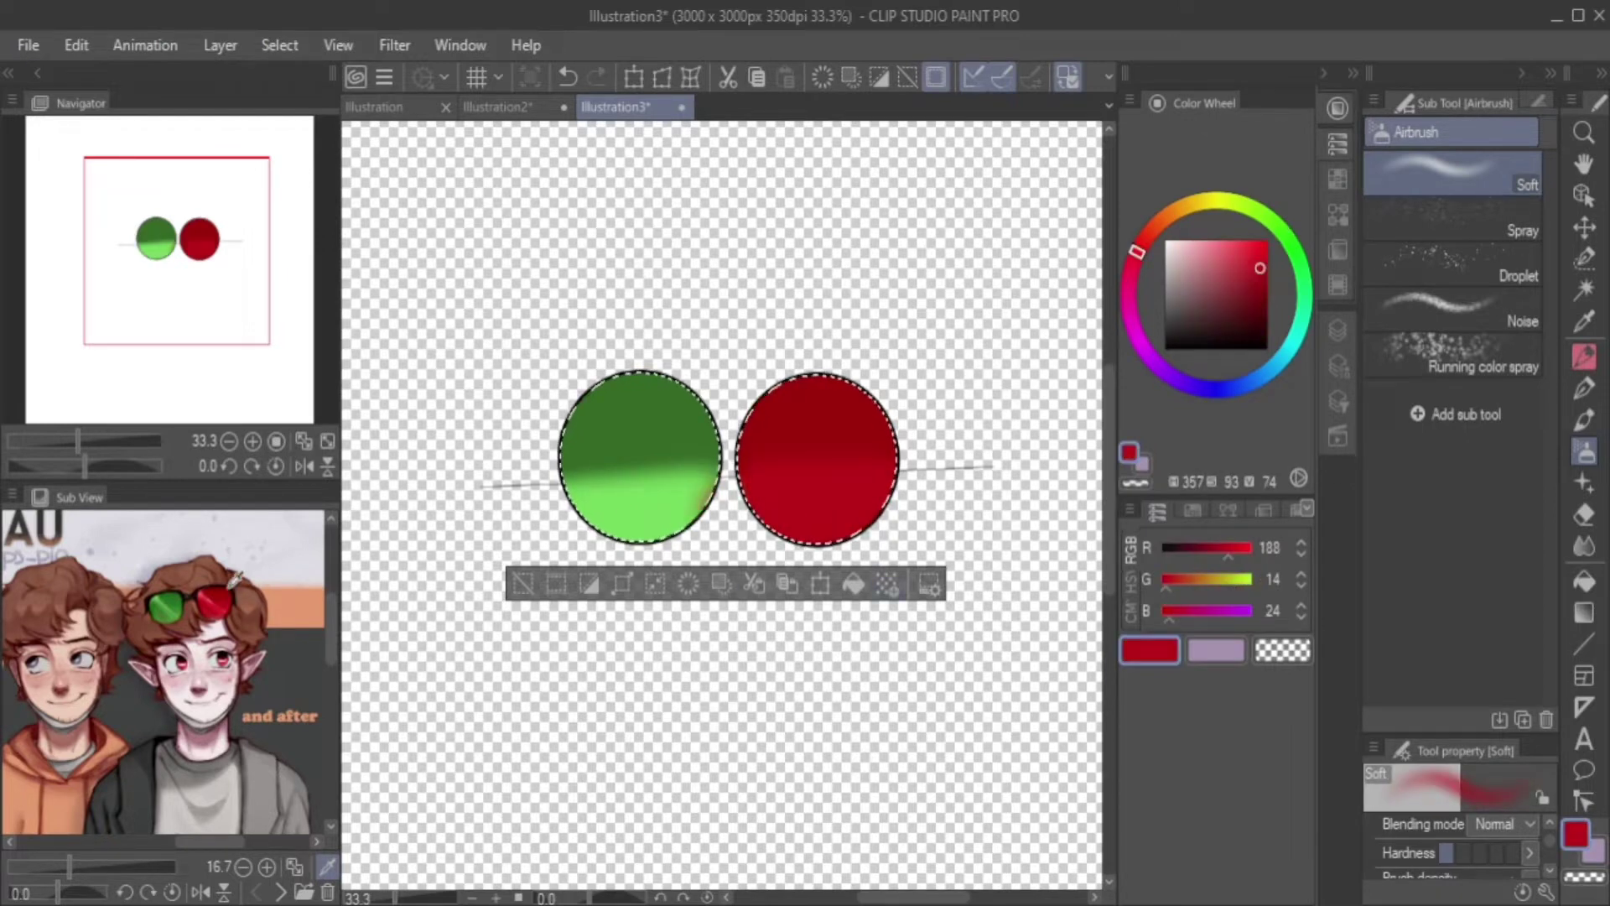
click(209, 587)
drag(754, 503, 825, 490)
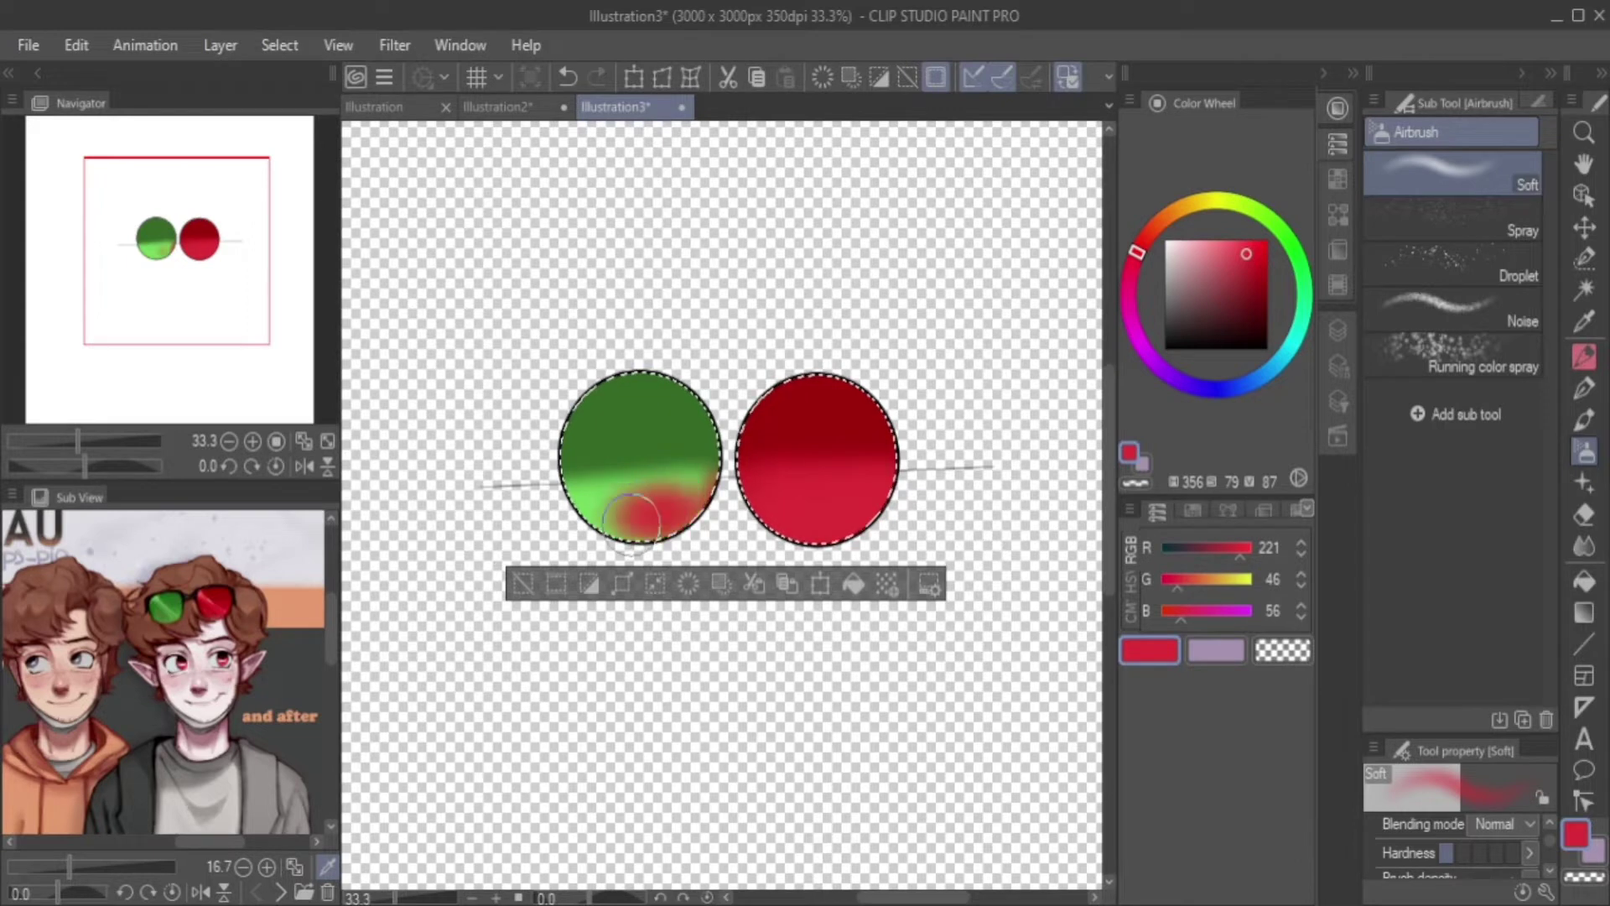
key(ctrl+z)
key(ctrl+z)
drag(875, 513, 767, 508)
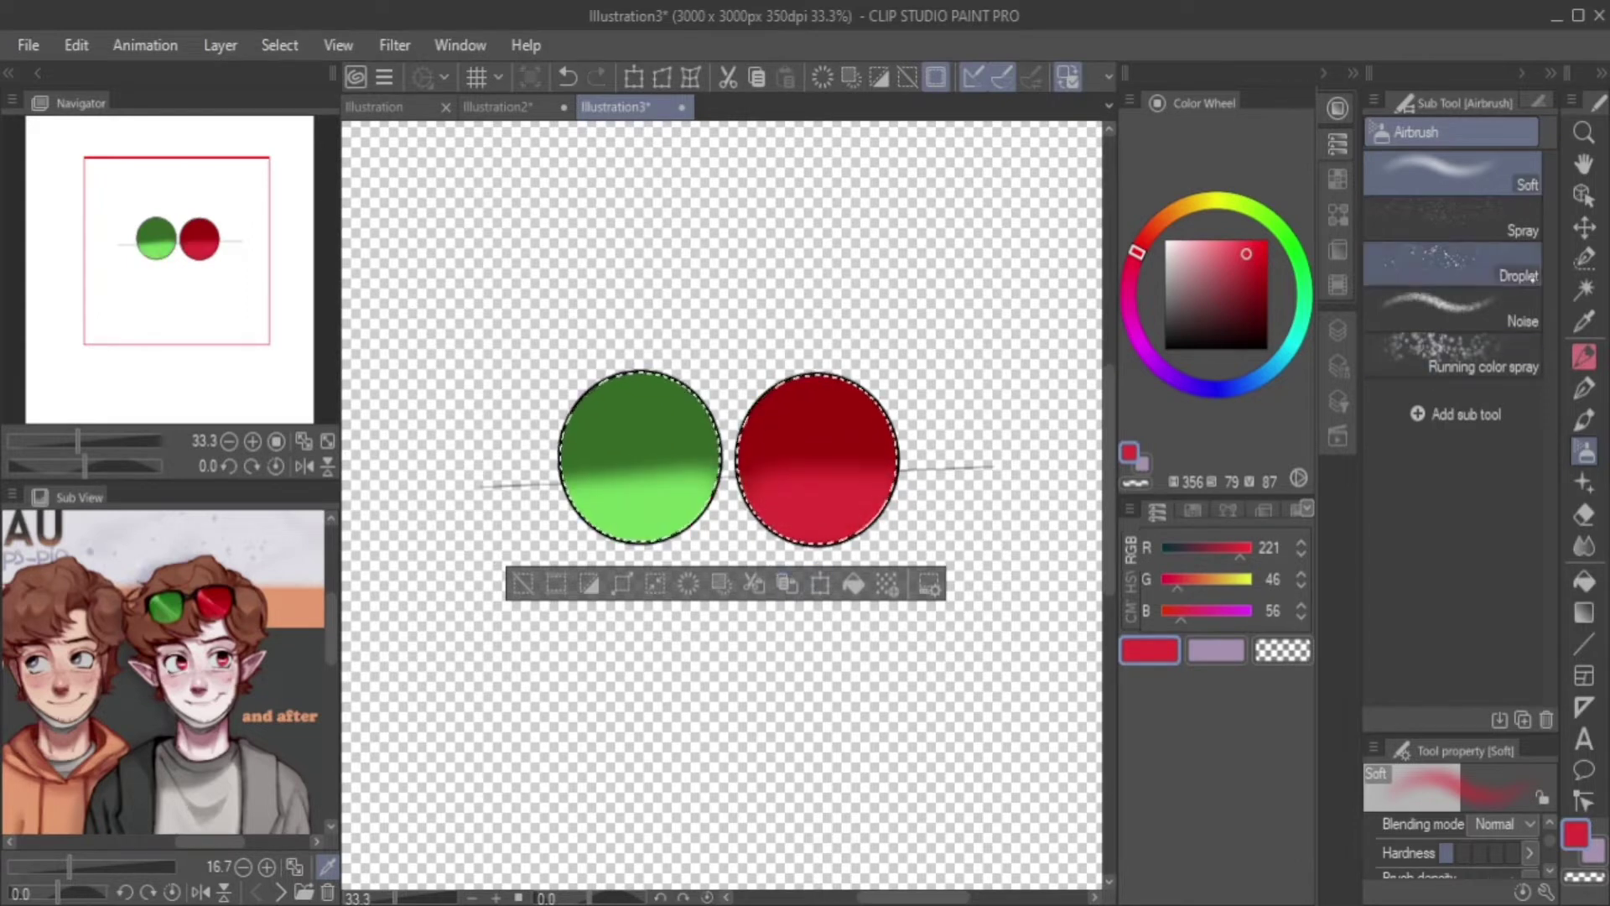
Set Layer 7 to an Add blending mode at 51% opacity and add Layer 8 above it.
click(1338, 330)
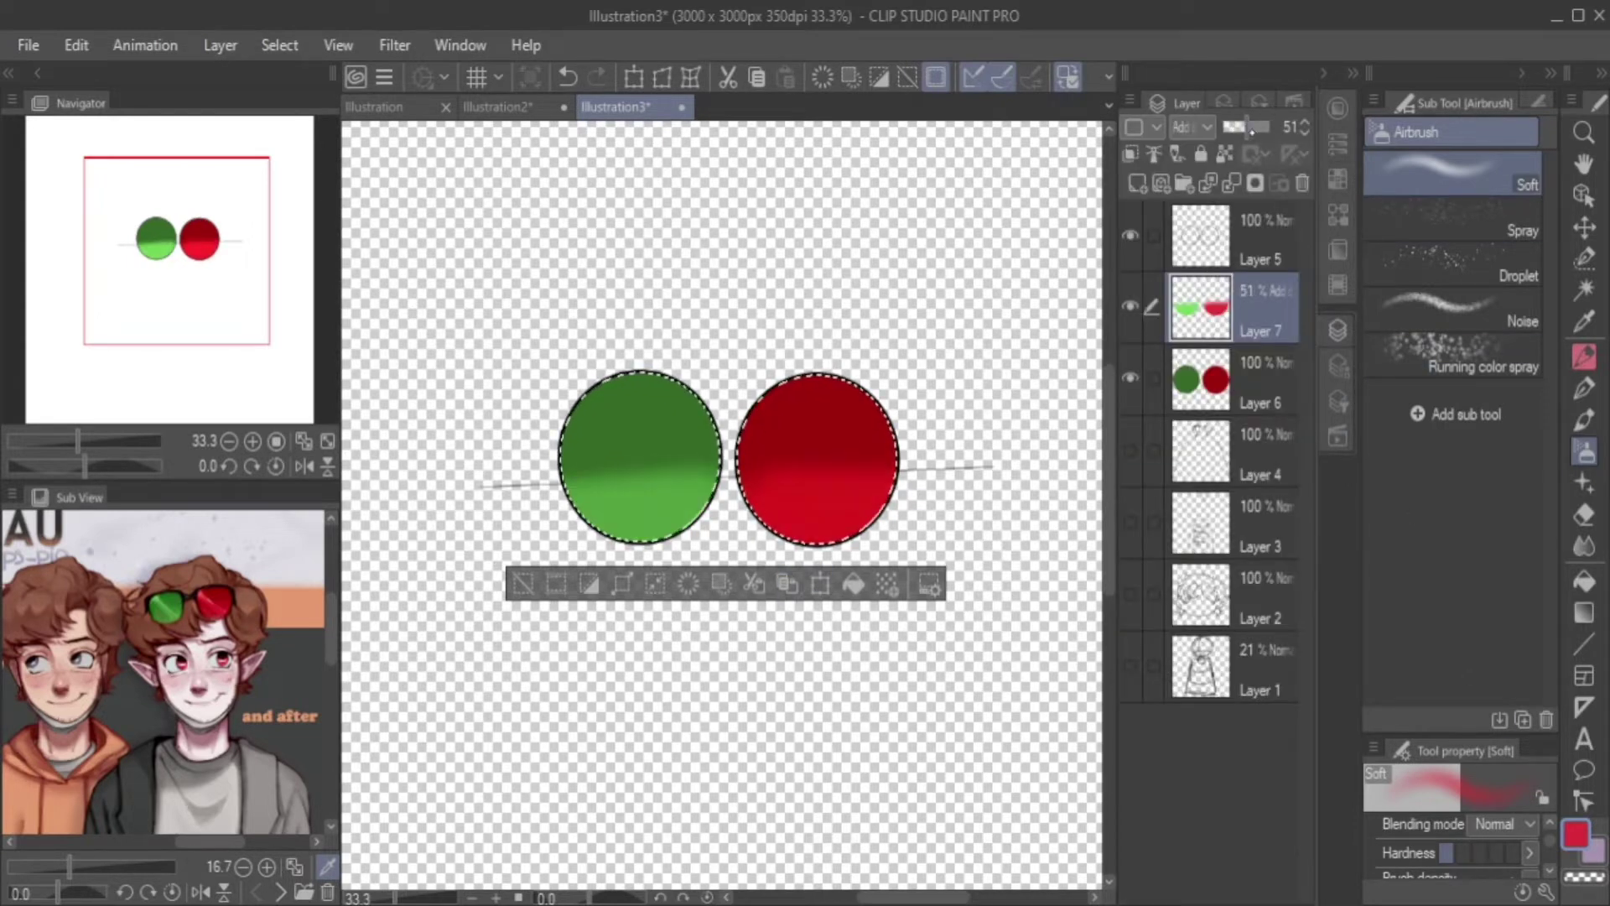
key(ctrl+shift+n)
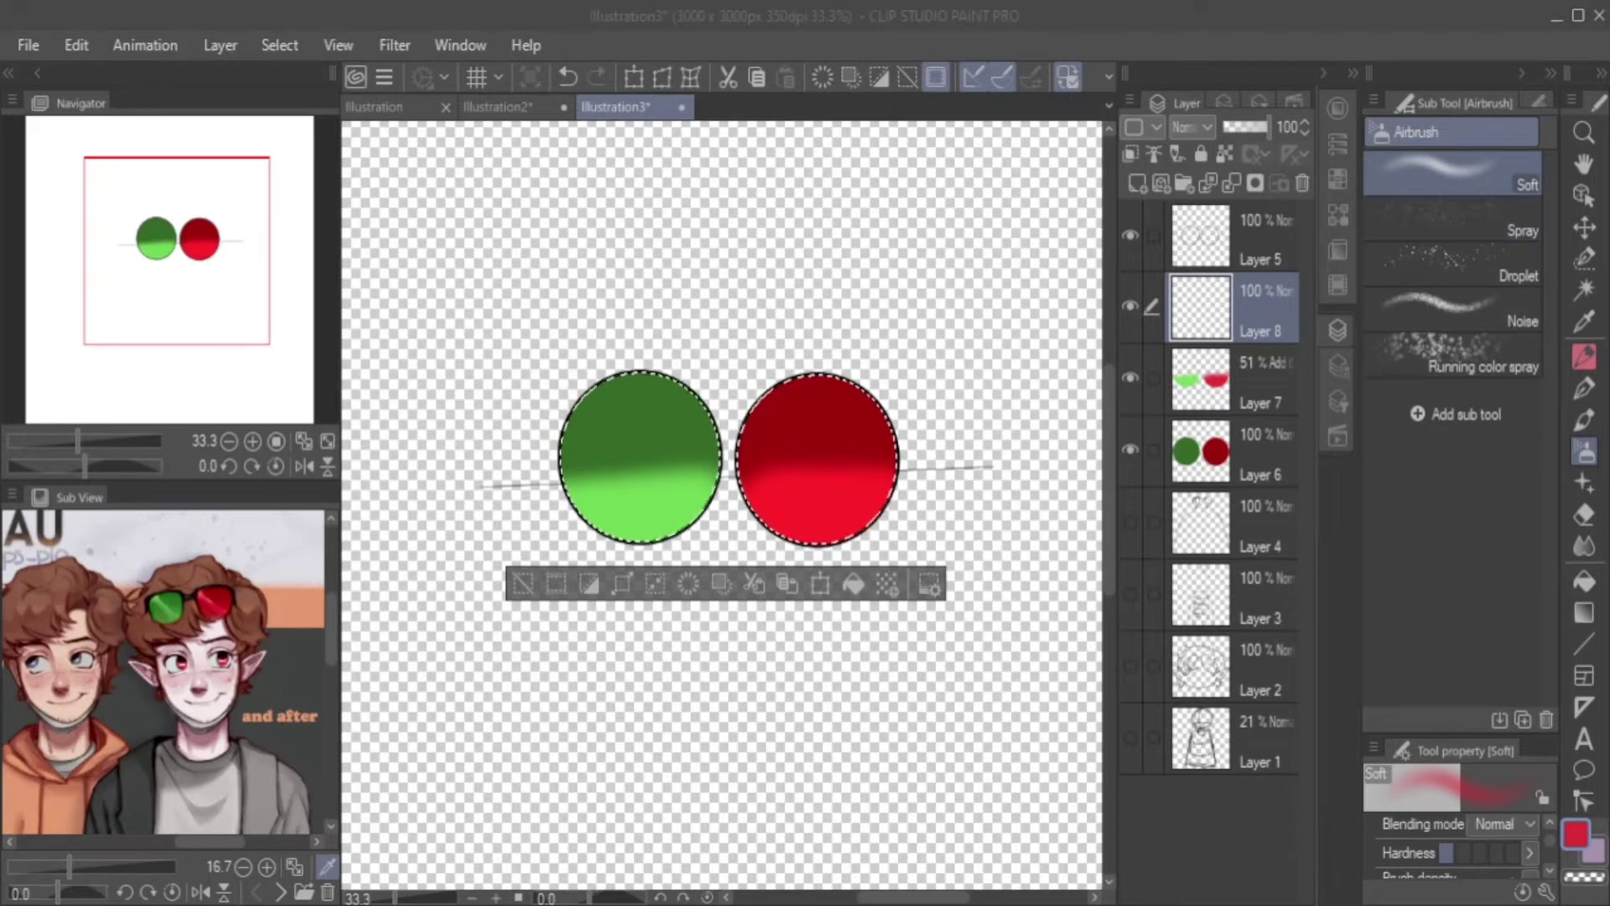
Airbrush diagonal vivid green streaks on the green lens and bright red (RGB 255, 0, 4) streaks on the red lens.
click(1325, 109)
click(1157, 510)
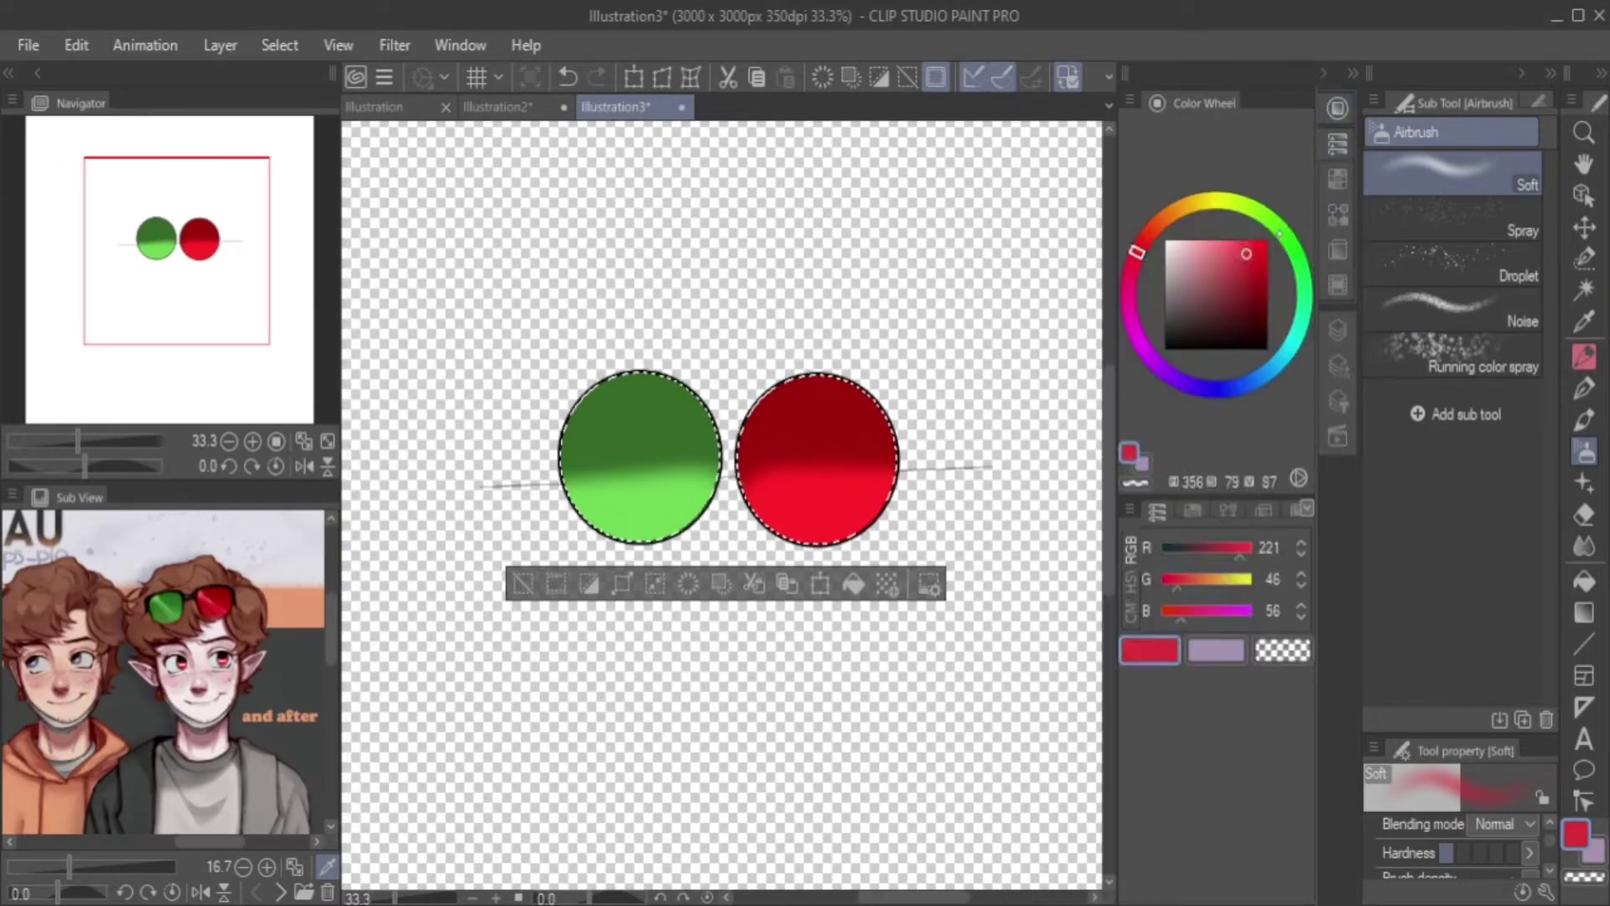
click(1307, 302)
drag(670, 394, 604, 503)
click(1137, 248)
drag(873, 403, 784, 585)
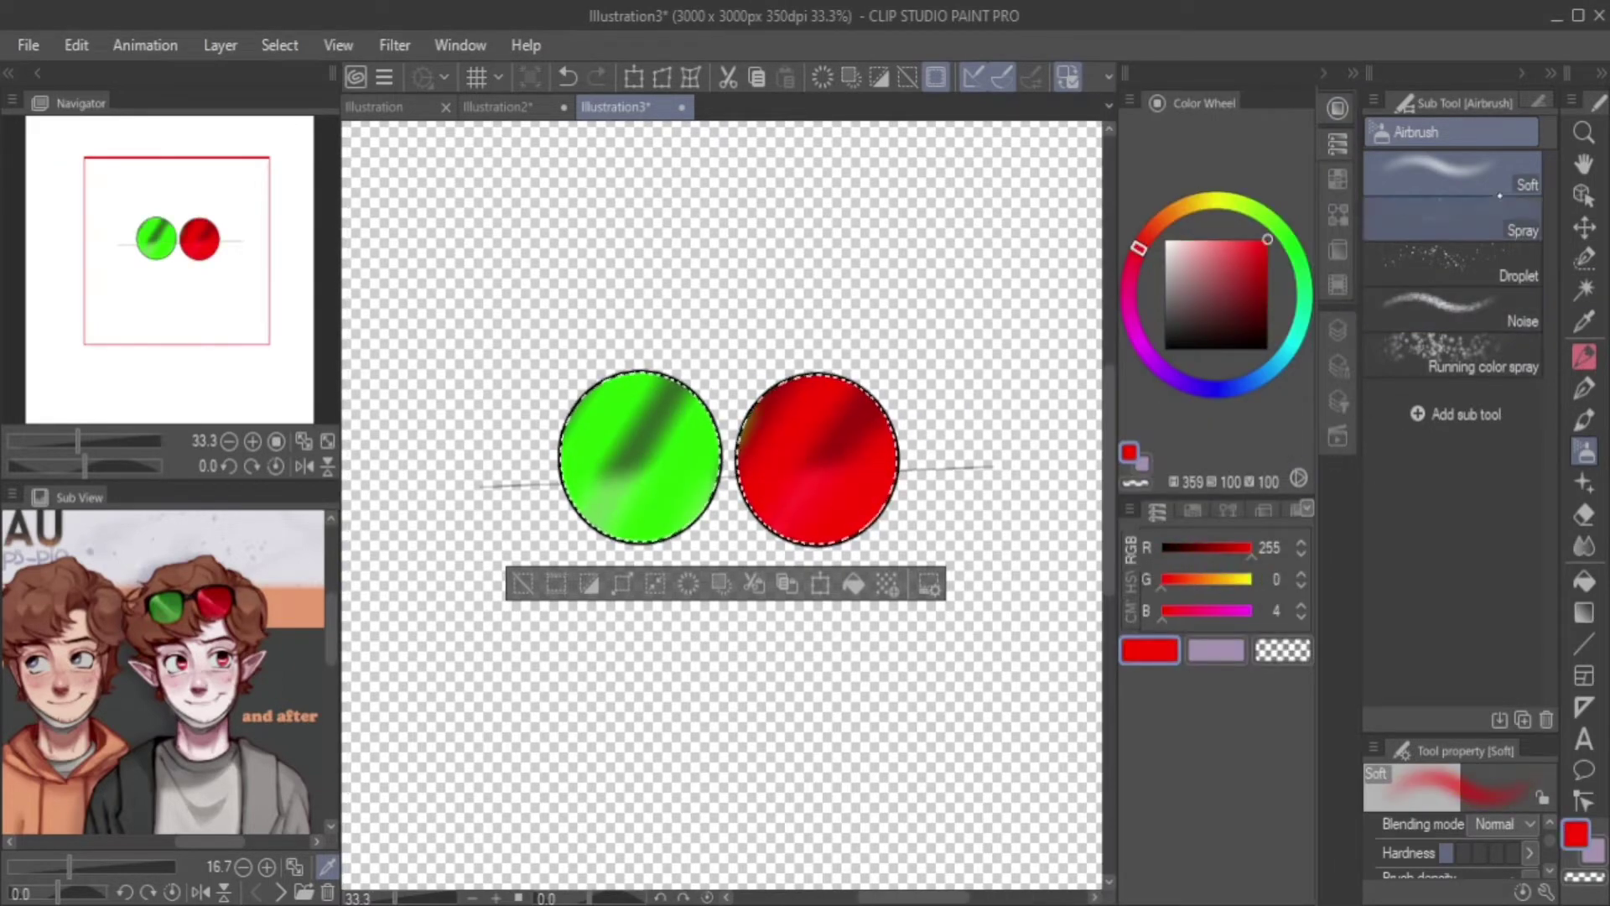
Set Layer 8 to an Add blending mode and lower its opacity to 13%.
click(1338, 330)
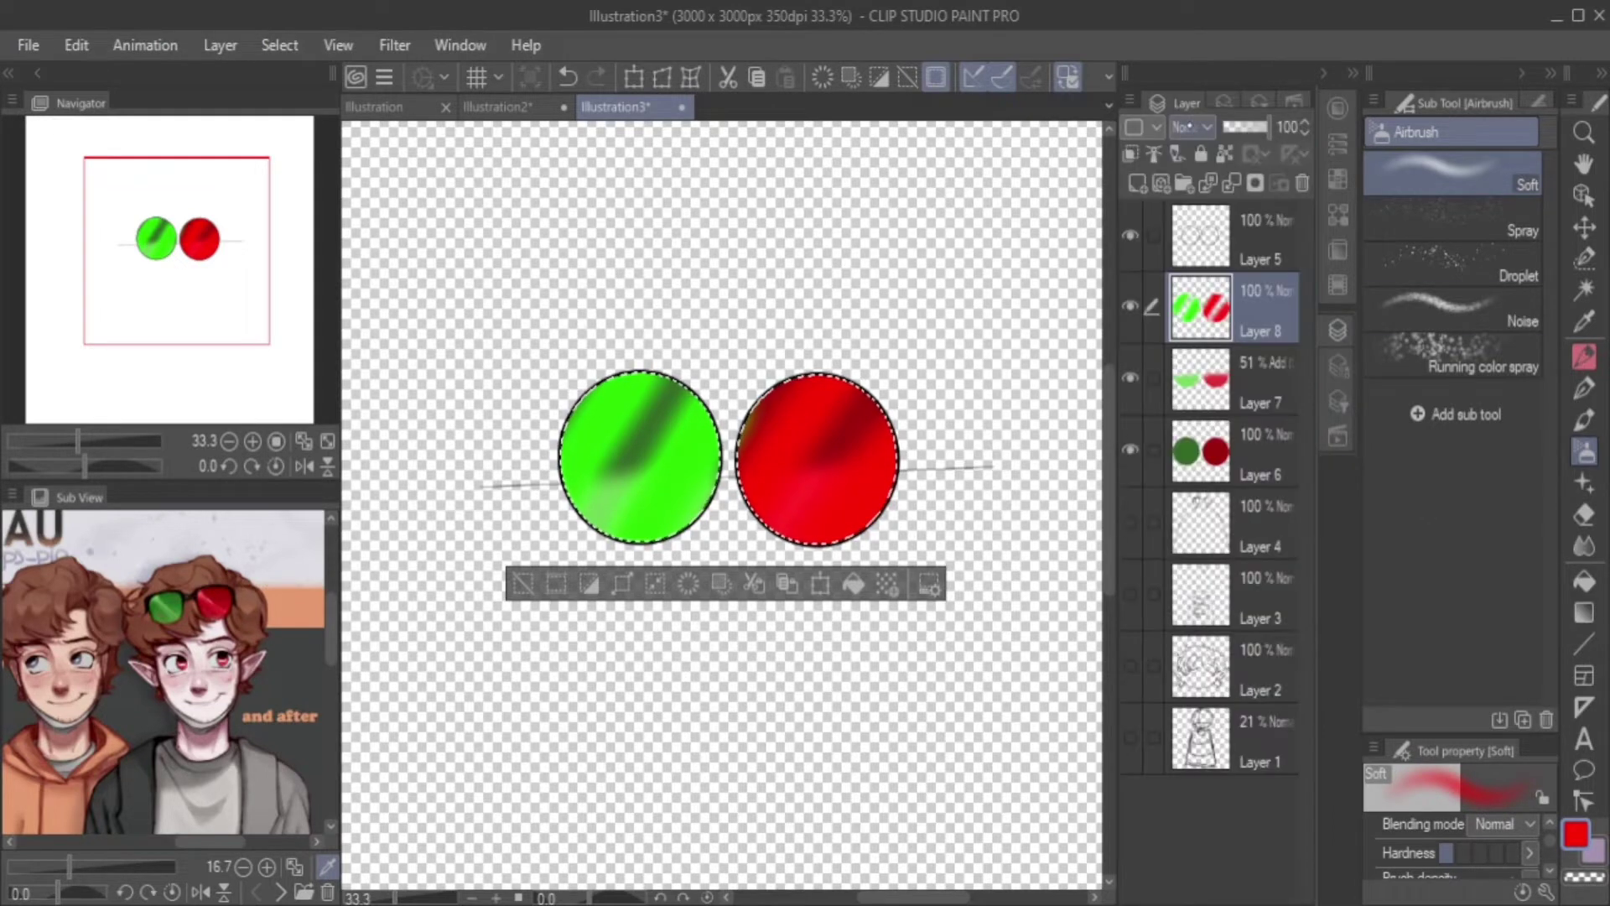
click(1191, 127)
click(1208, 335)
drag(1268, 127, 1231, 127)
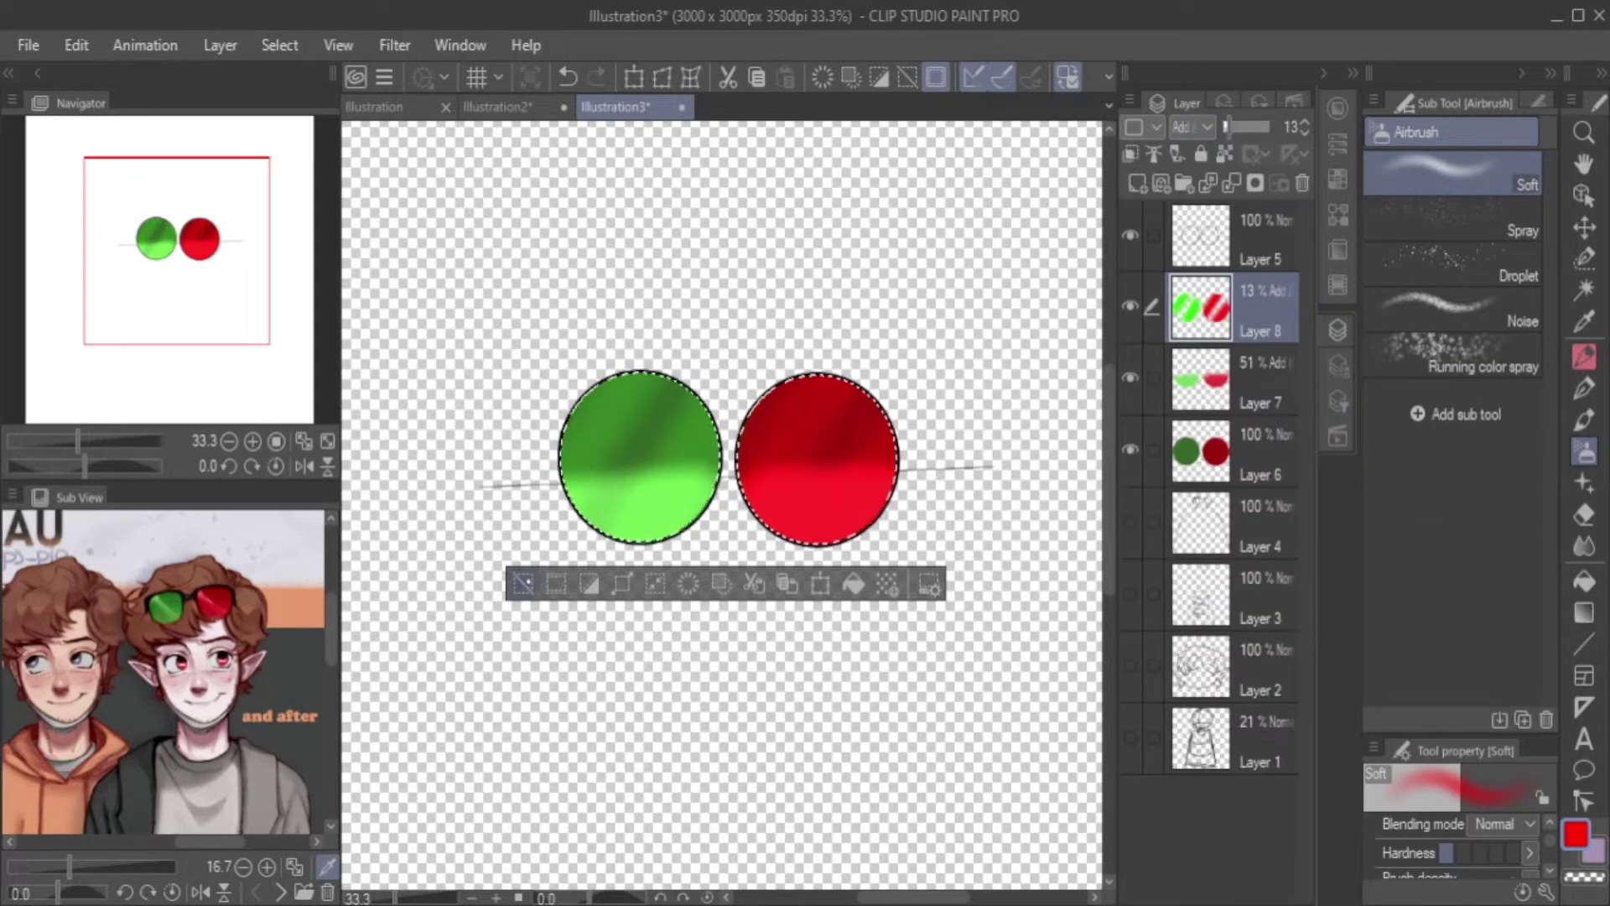
Undo the airbrushed streaks and the blending mode and opacity changes on Layer 8.
key(ctrl+d)
key(ctrl+z)
key(ctrl+z)
key(ctrl+z)
key(ctrl+z)
key(ctrl+z)
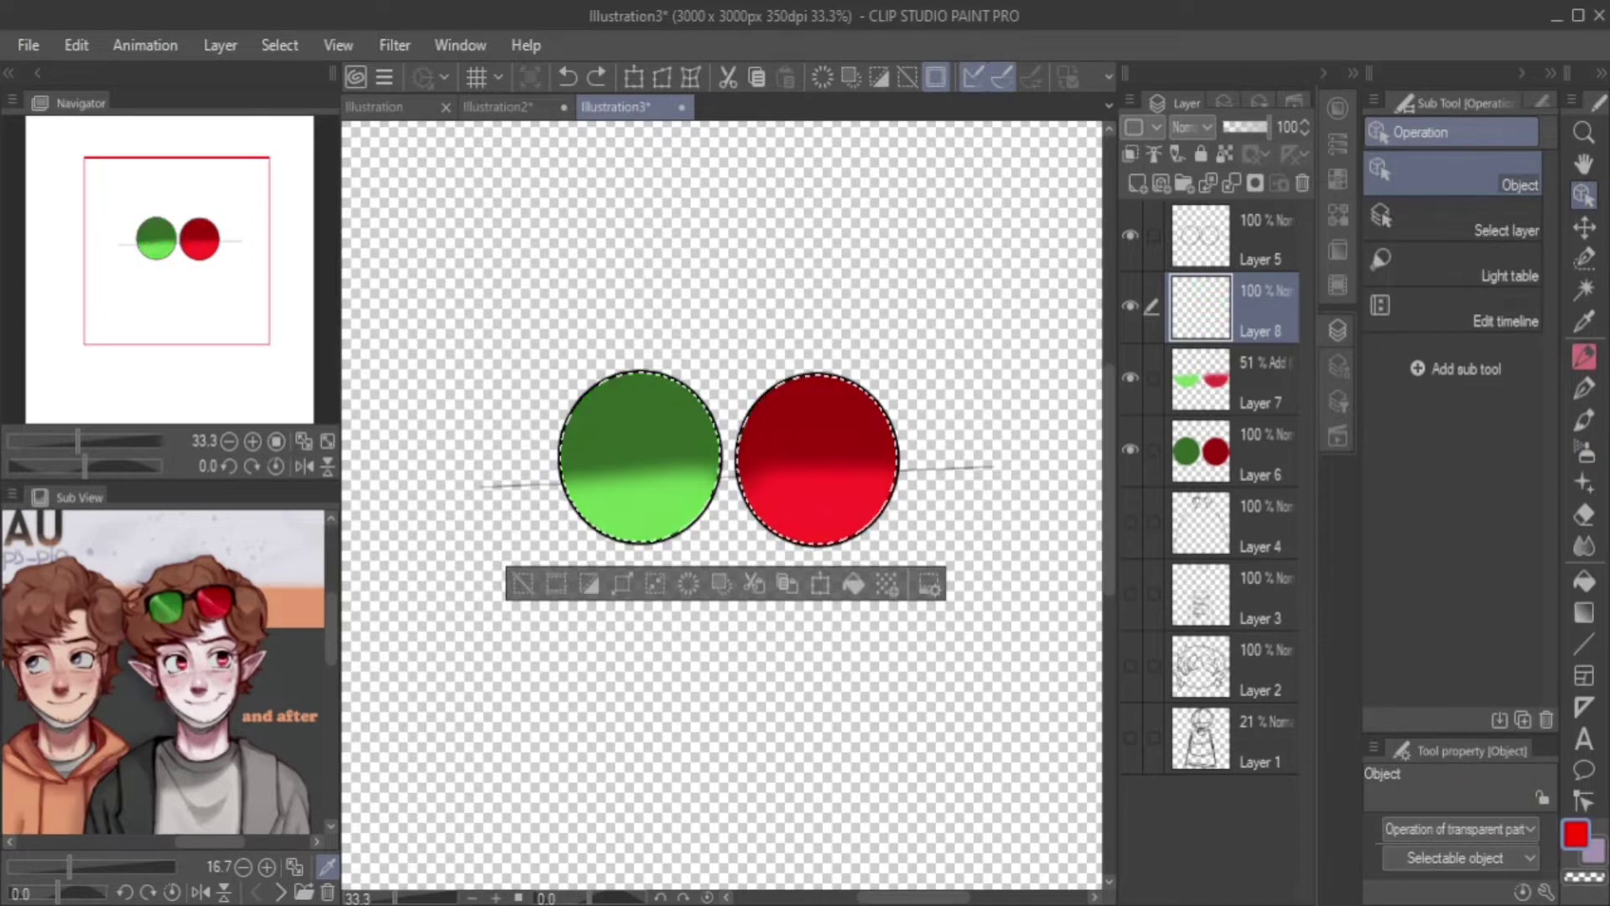
Draw thin diagonal straight lines across the green and red lenses and set Layer 8 to Add at 31% opacity.
key(u)
drag(626, 490, 627, 491)
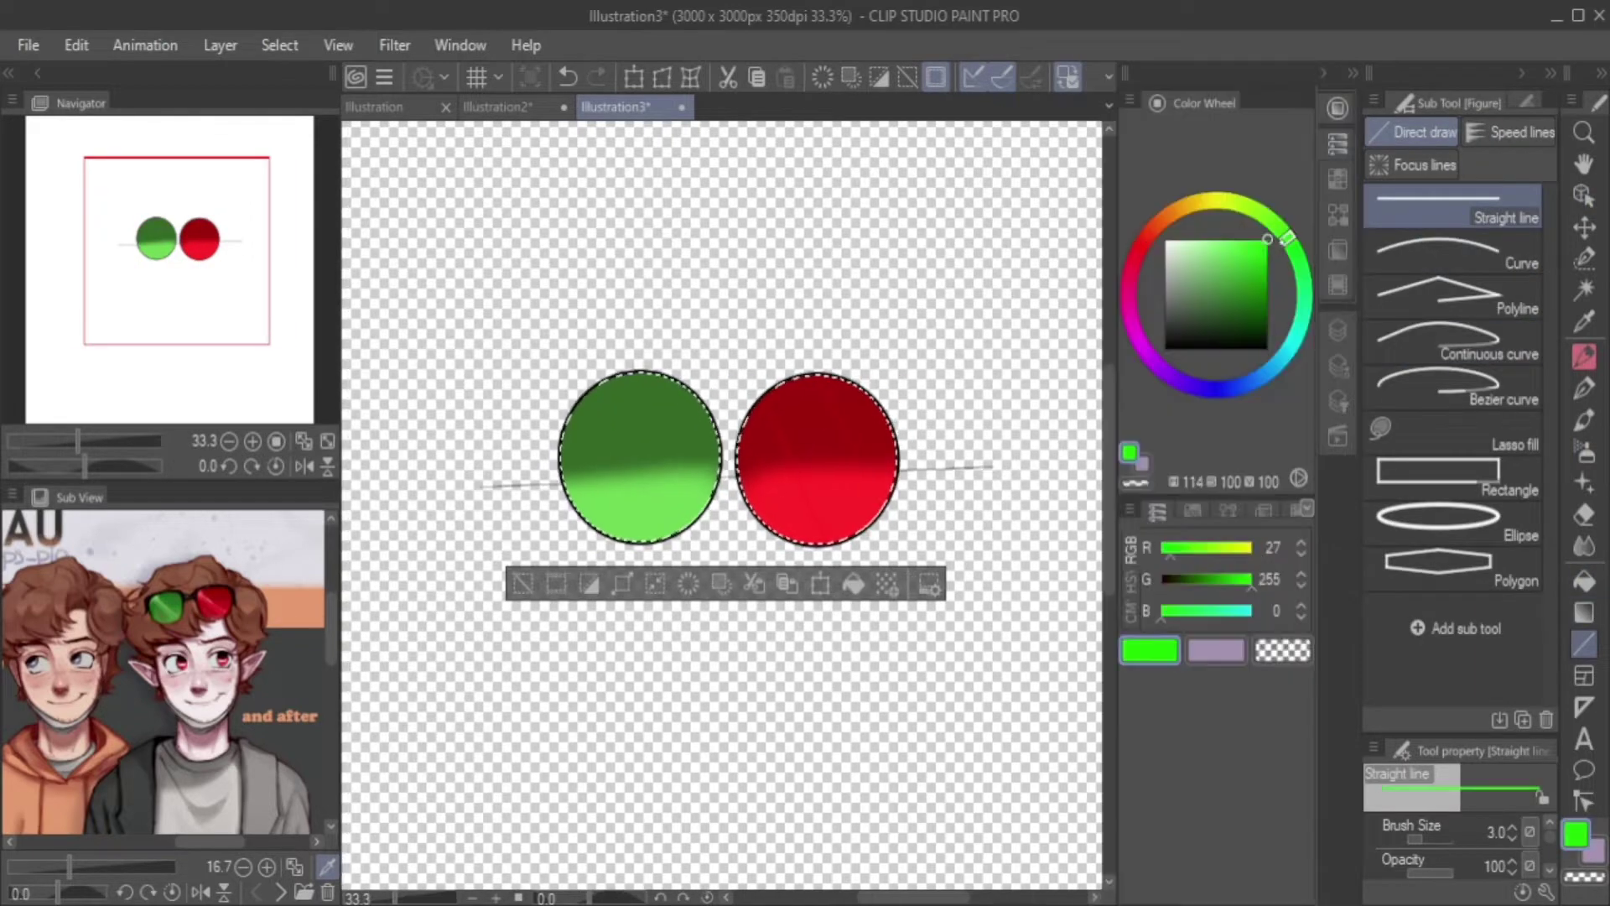
click(1337, 329)
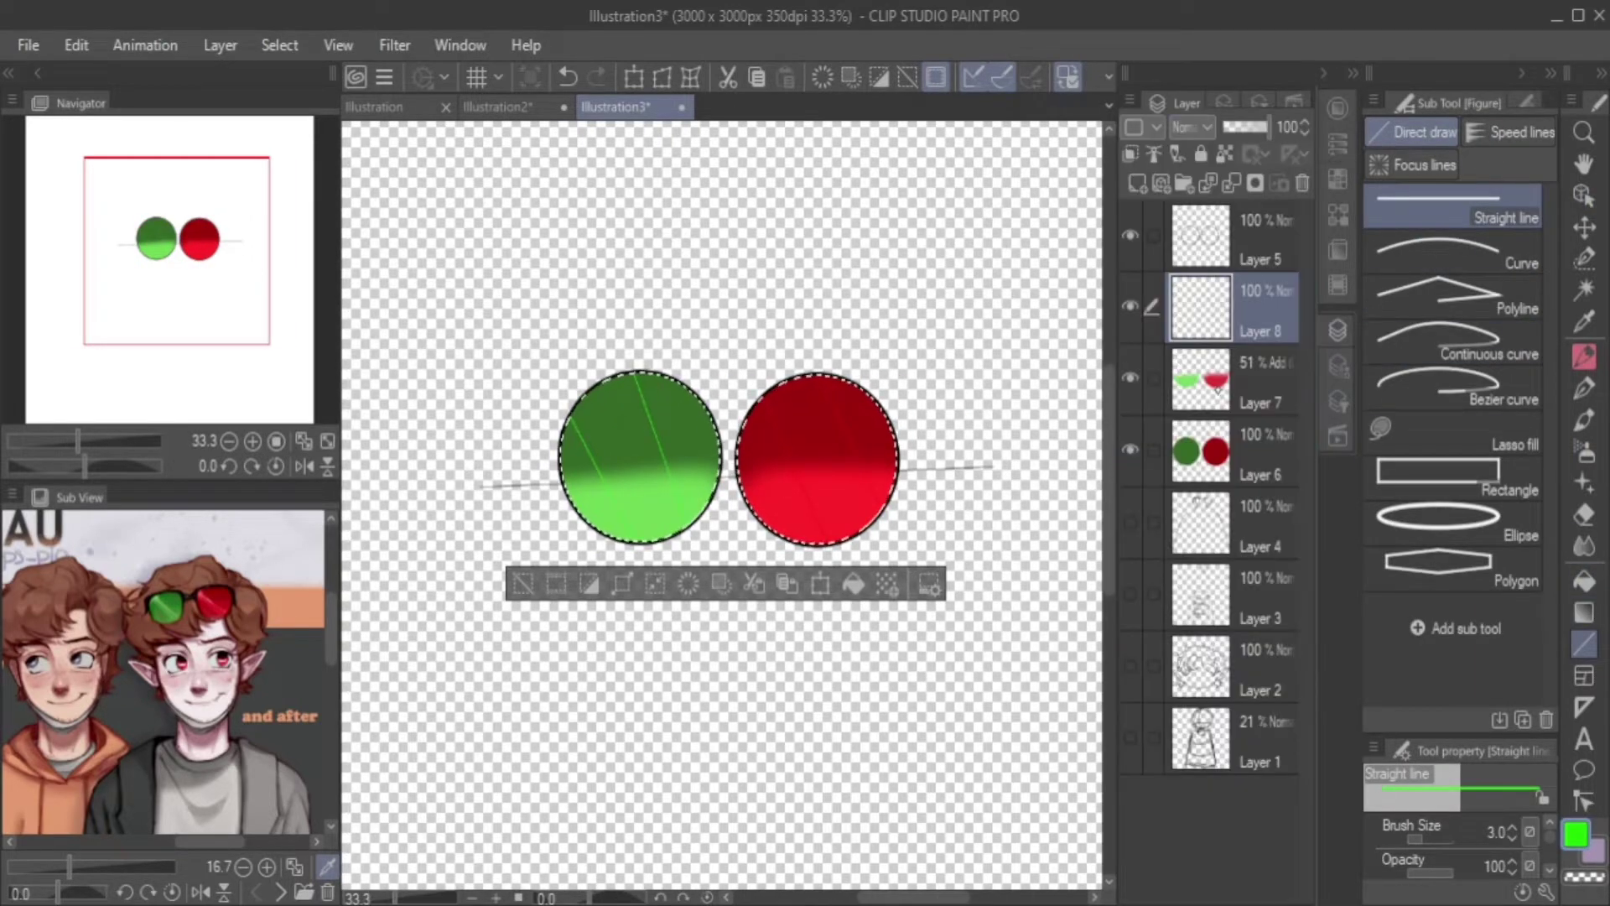
click(1584, 545)
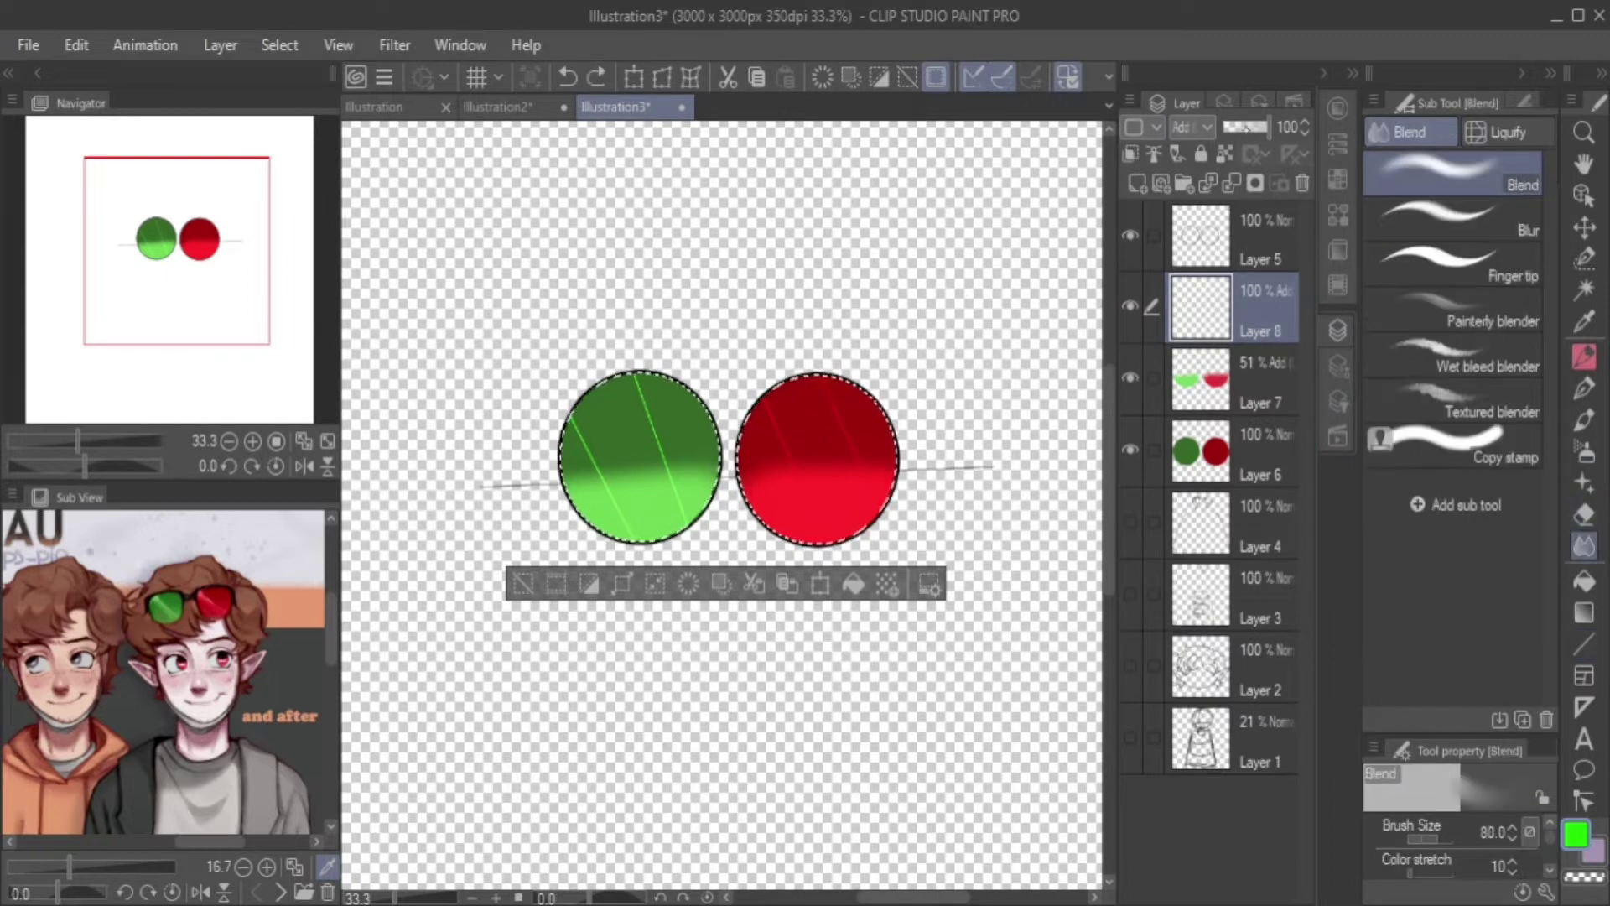
click(1238, 126)
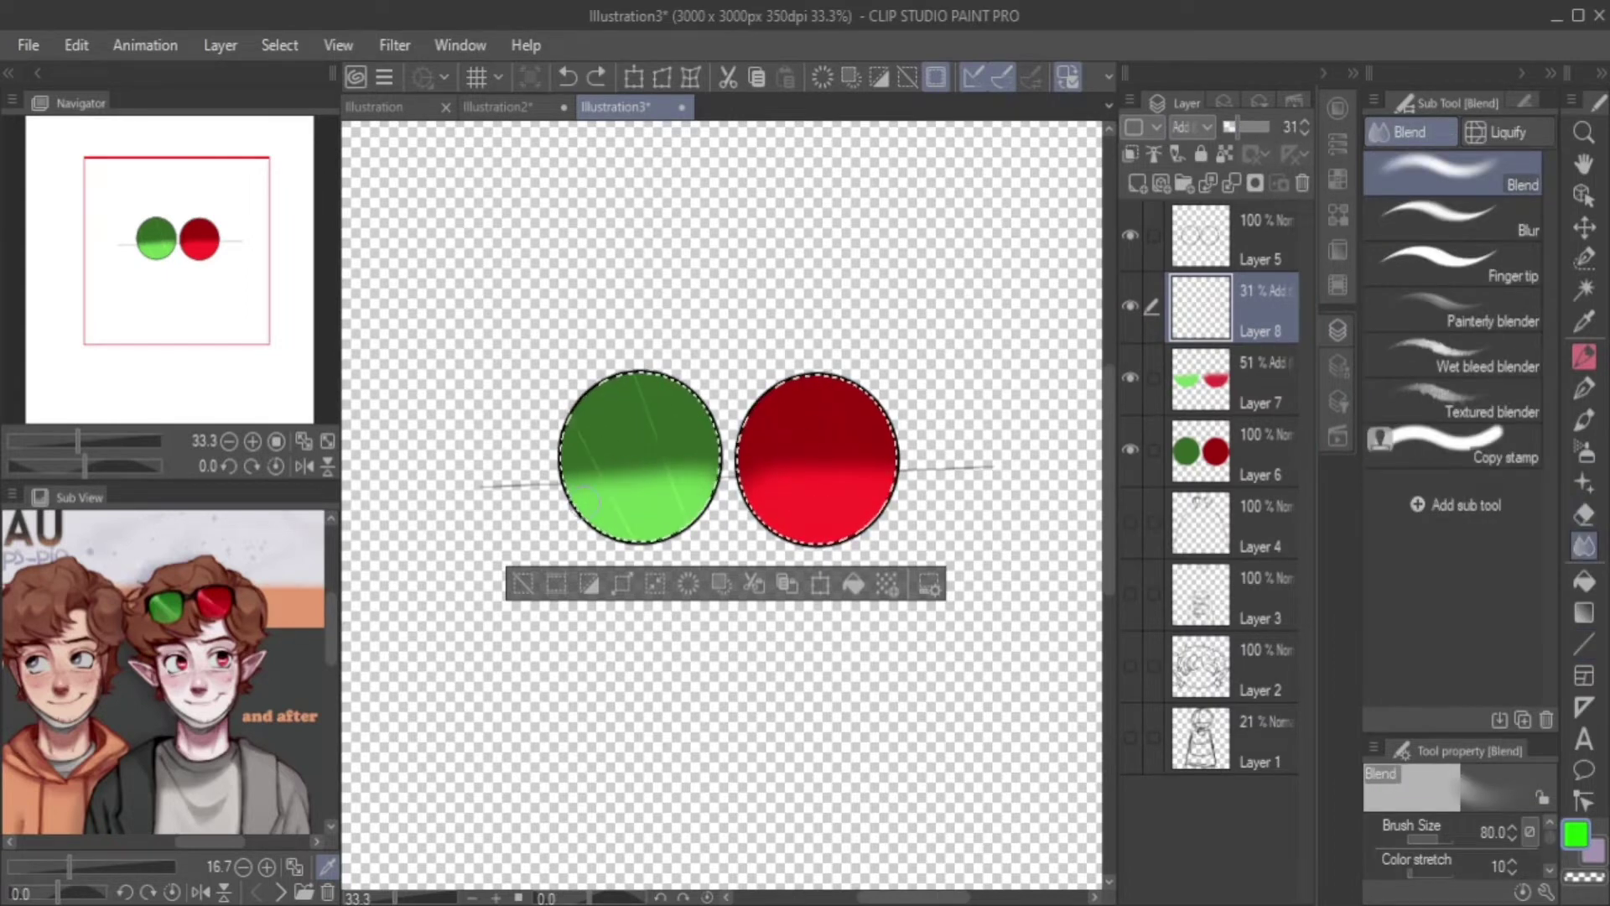
Duplicate Layer 8, move the original above the copy, and set it to Normal blending at 100% opacity.
click(1454, 216)
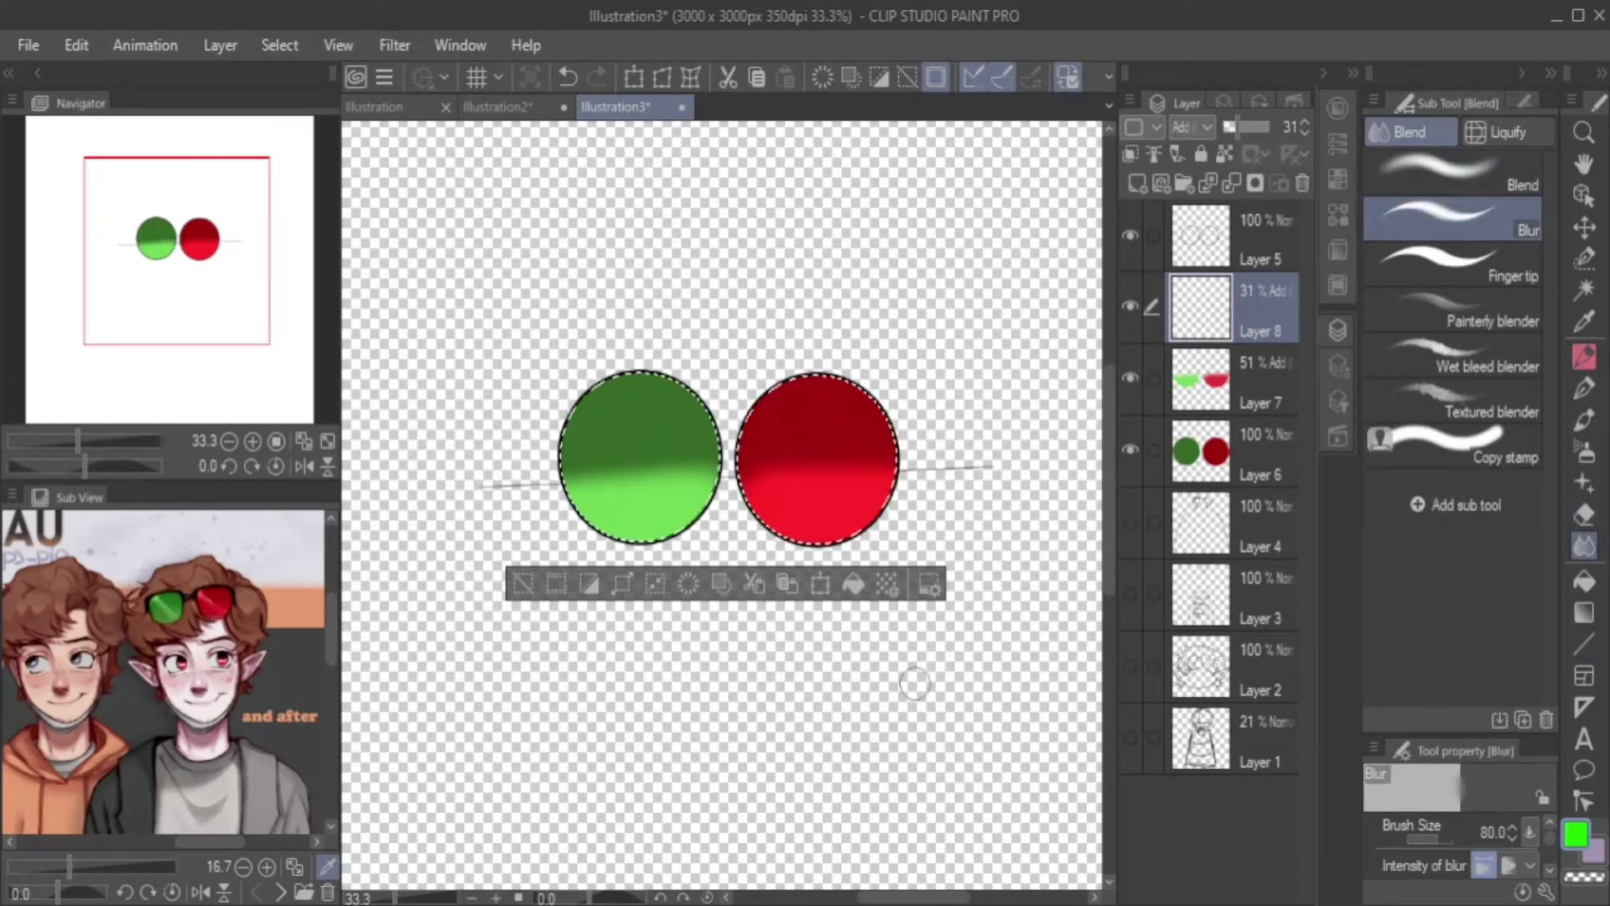
key(ctrl+j)
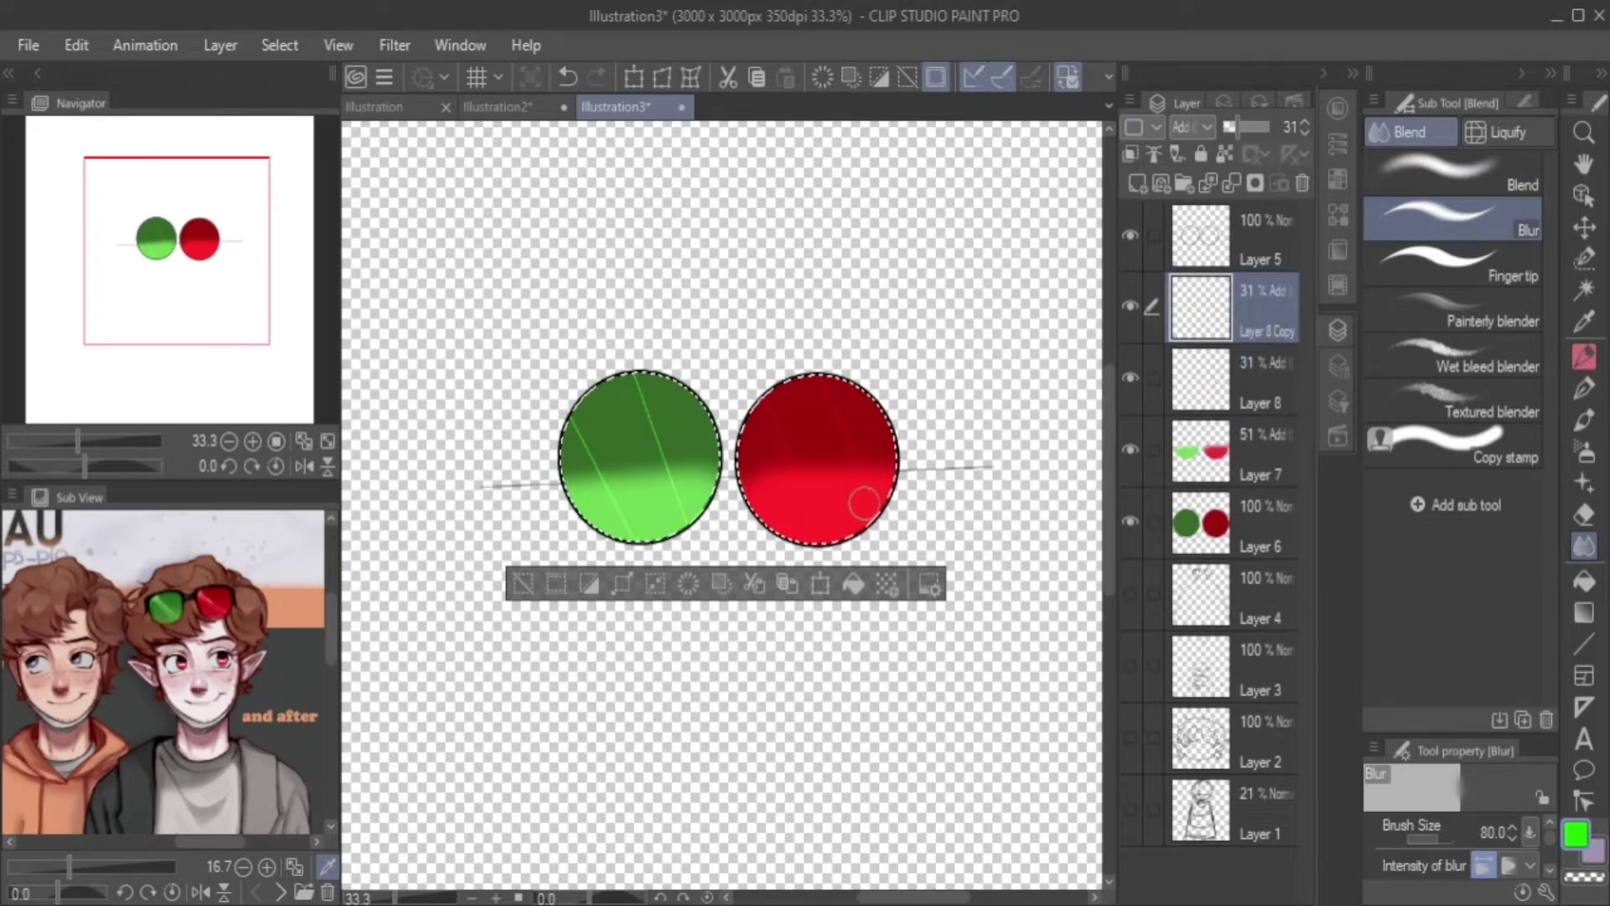
drag(1258, 381, 1258, 293)
click(1191, 126)
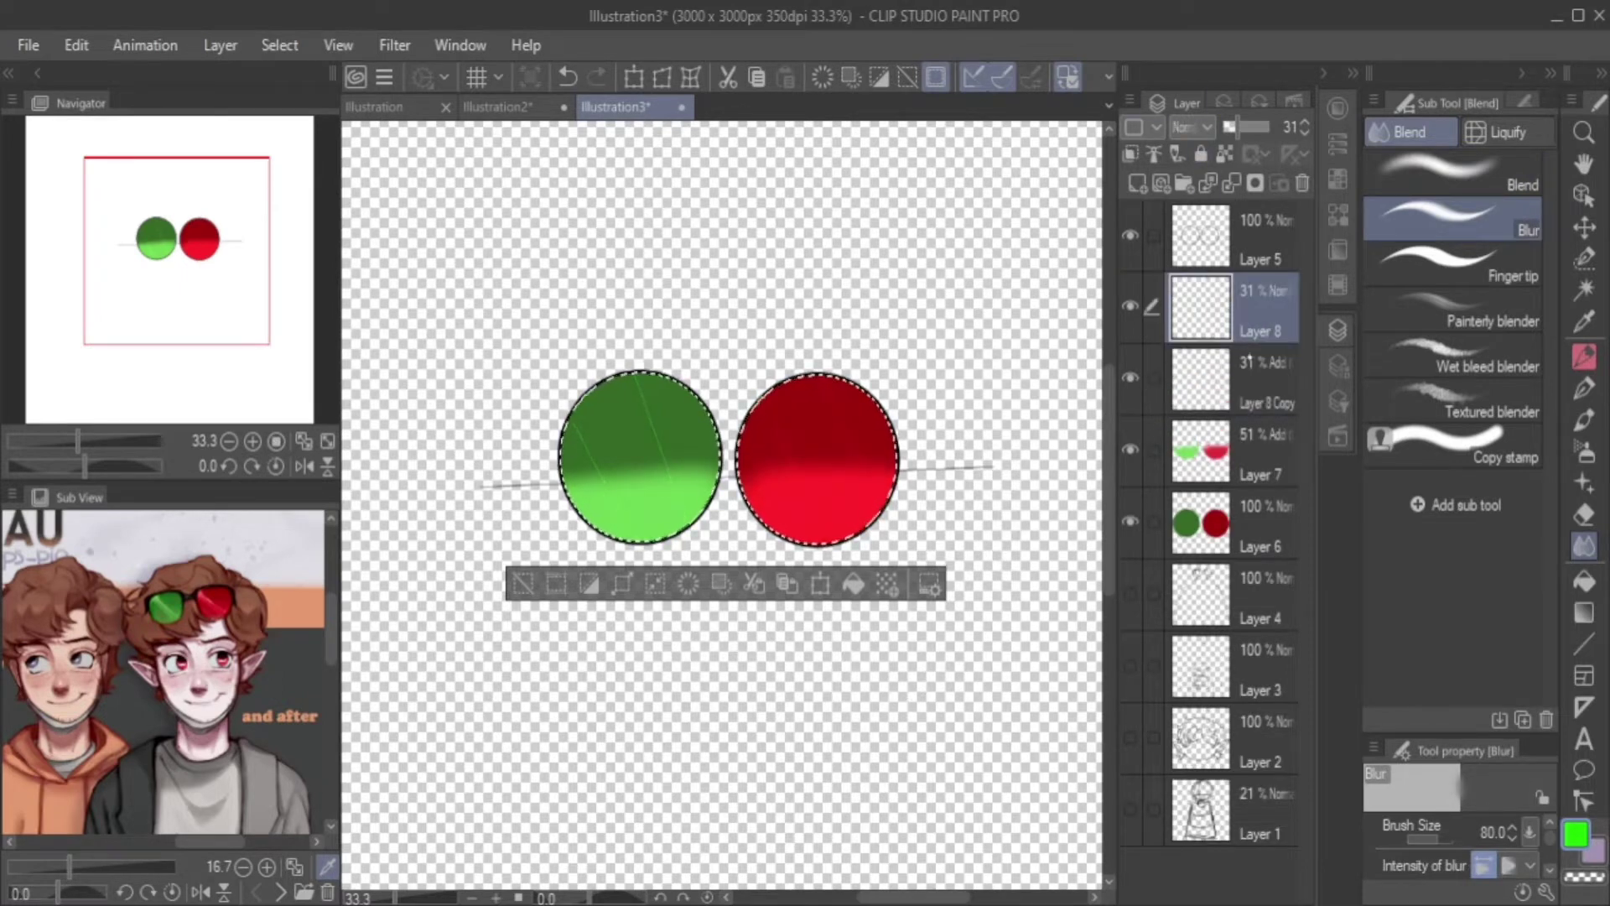
drag(1232, 127, 1274, 126)
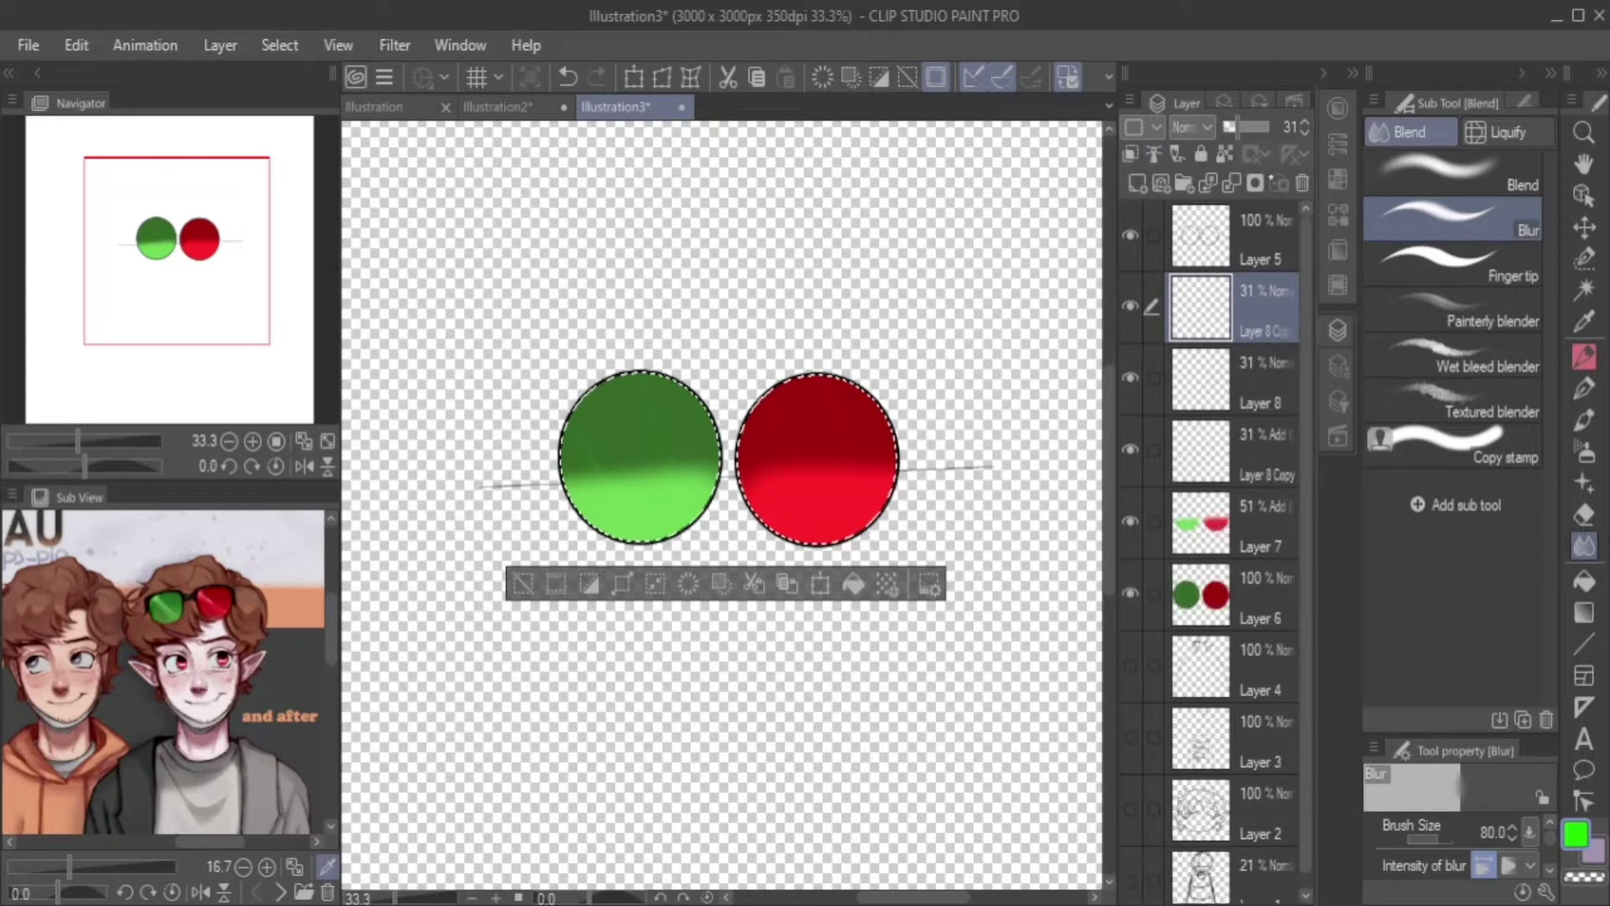
Deselect the lenses and show the character's line art on Layers 2, 3 and 4.
key(ctrl+d)
key(ctrl+minus)
key(ctrl+minus)
key(ctrl+minus)
key(ctrl+minus)
key(ctrl+minus)
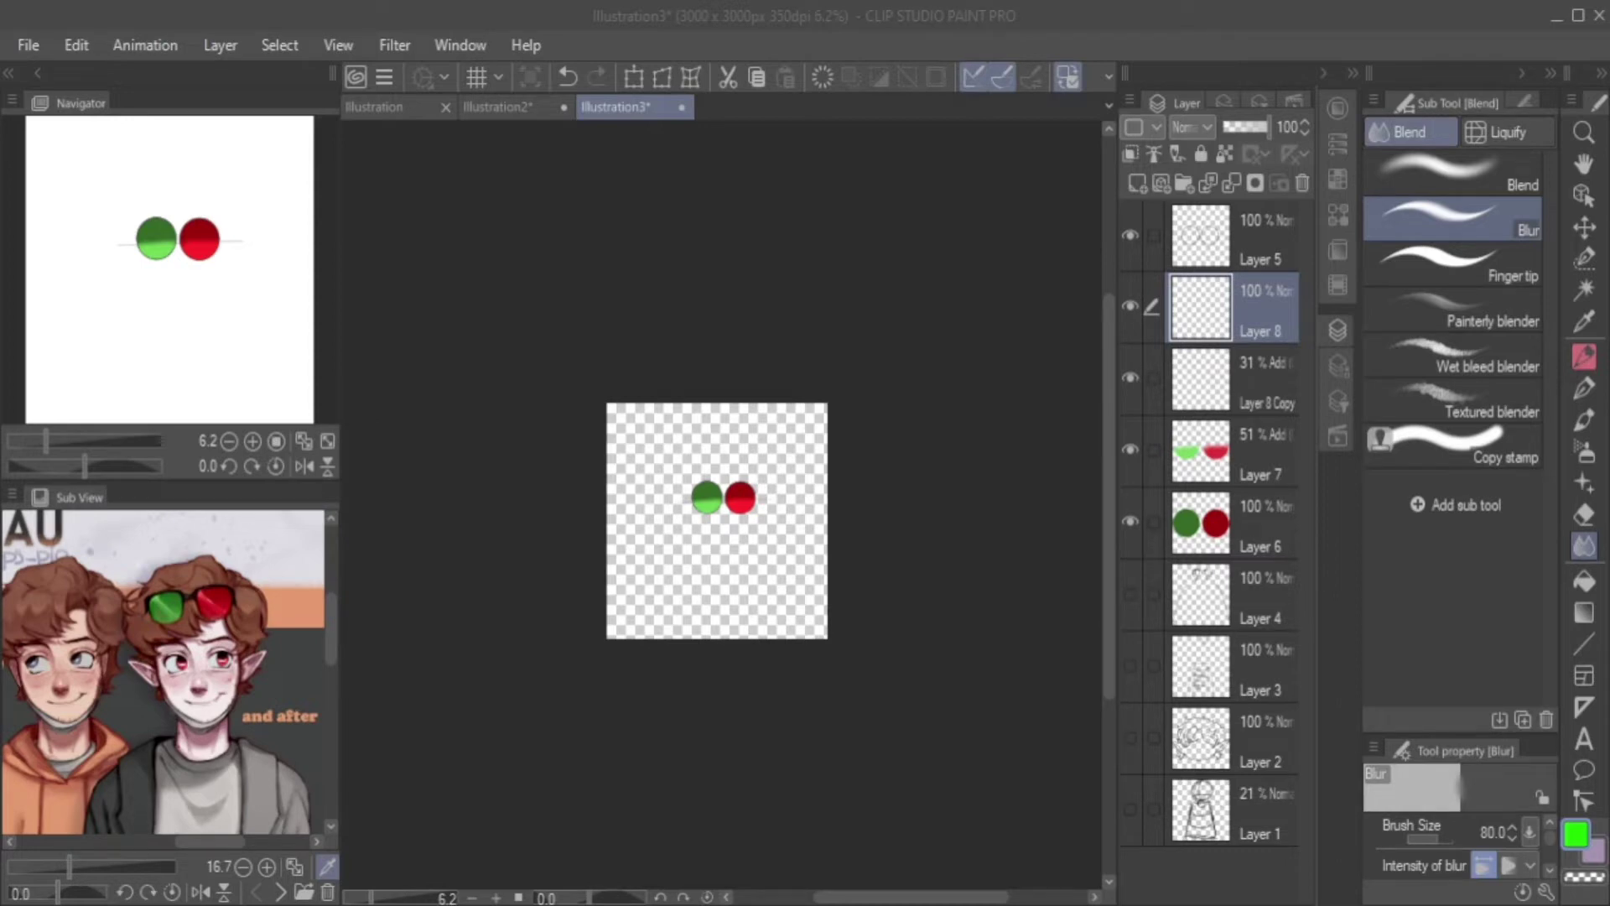
drag(1130, 737, 1130, 593)
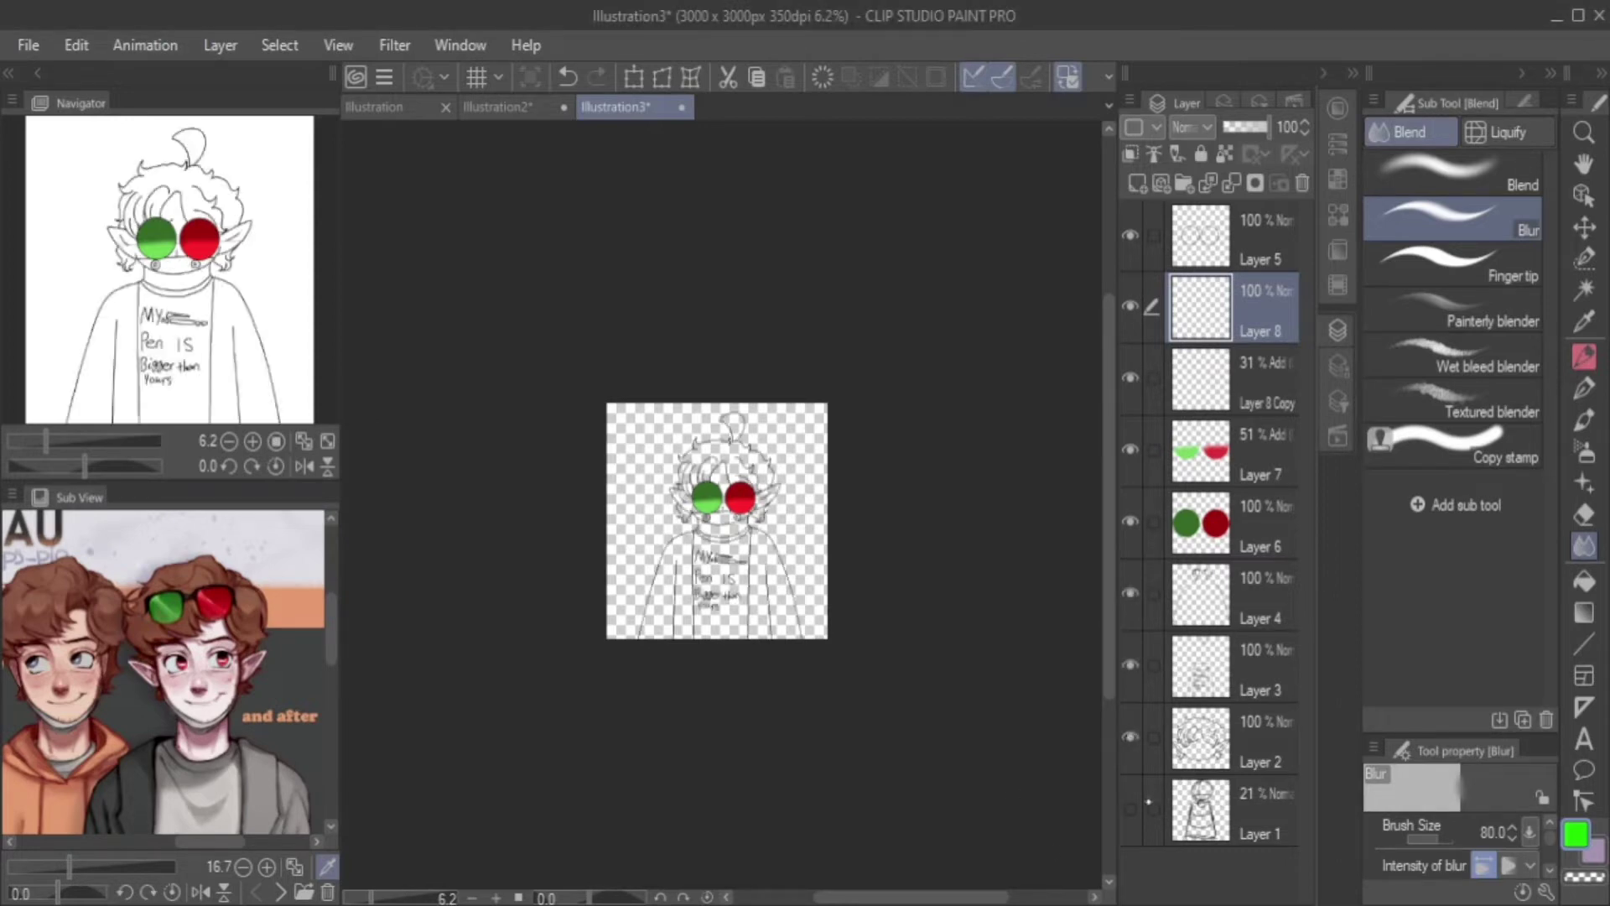
Merge the glasses' outline, shading and highlight layers down into Layer 6 and hide it.
key(ctrl+alt+0)
key(ctrl+e)
key(ctrl+e)
key(ctrl+e)
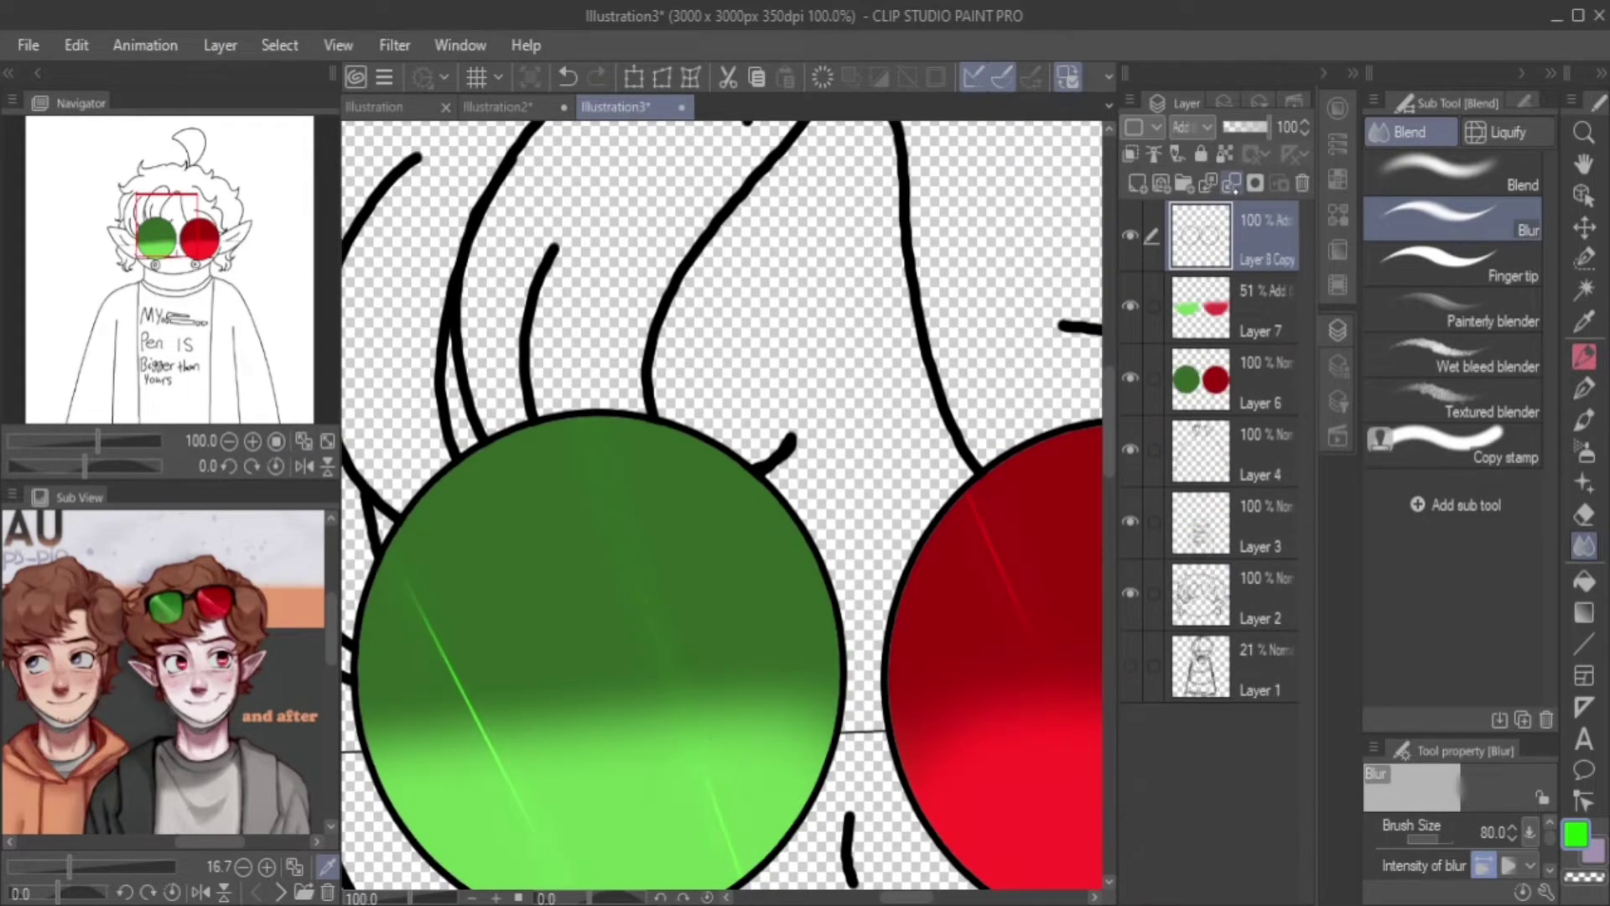
key(ctrl+e)
click(1131, 234)
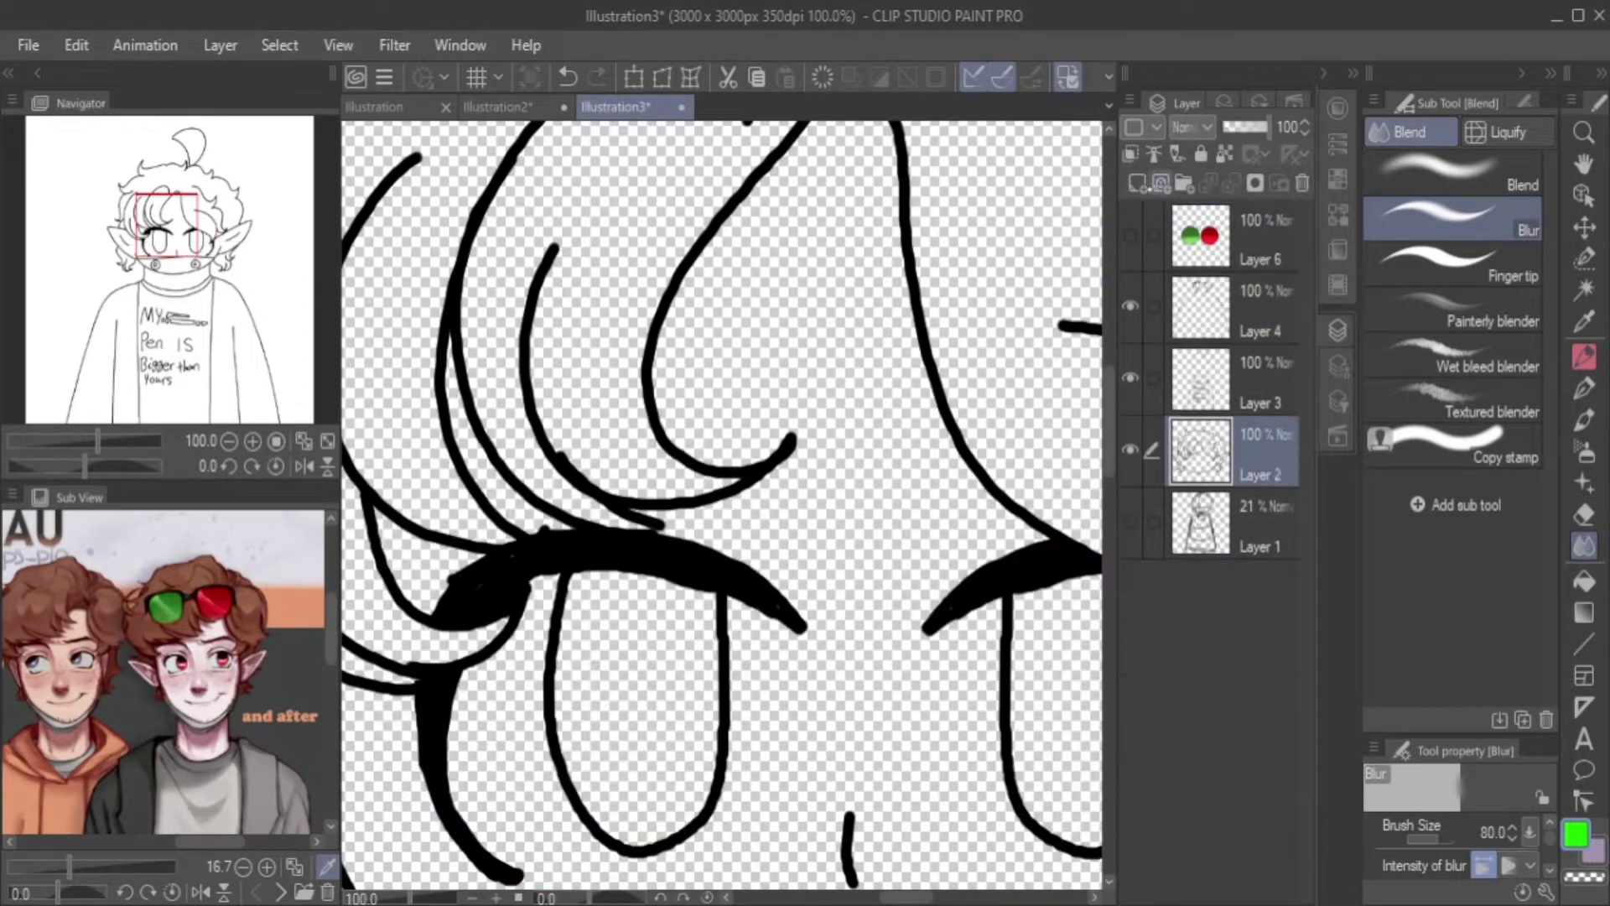
Add a layer above Layer 1 and fill the face with the reference's pale skin tone, using a fill that refers to other layers.
click(1258, 519)
key(ctrl+shift+n)
click(211, 733)
key(g)
click(850, 690)
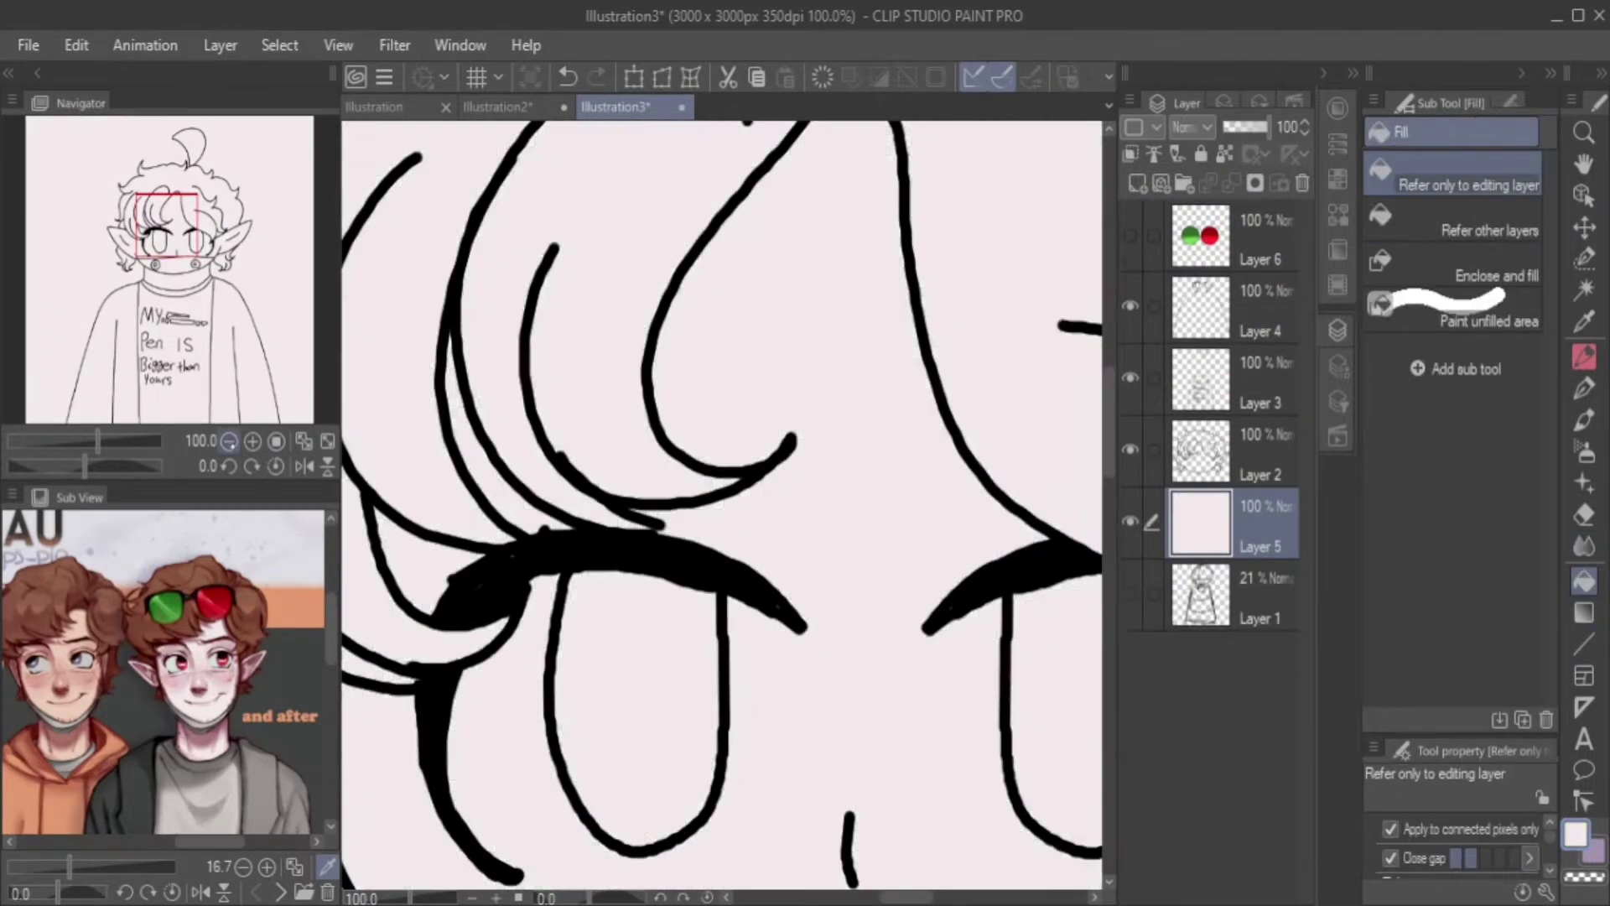
scroll(667, 254, down, 1)
click(1476, 222)
key(ctrl+z)
click(843, 558)
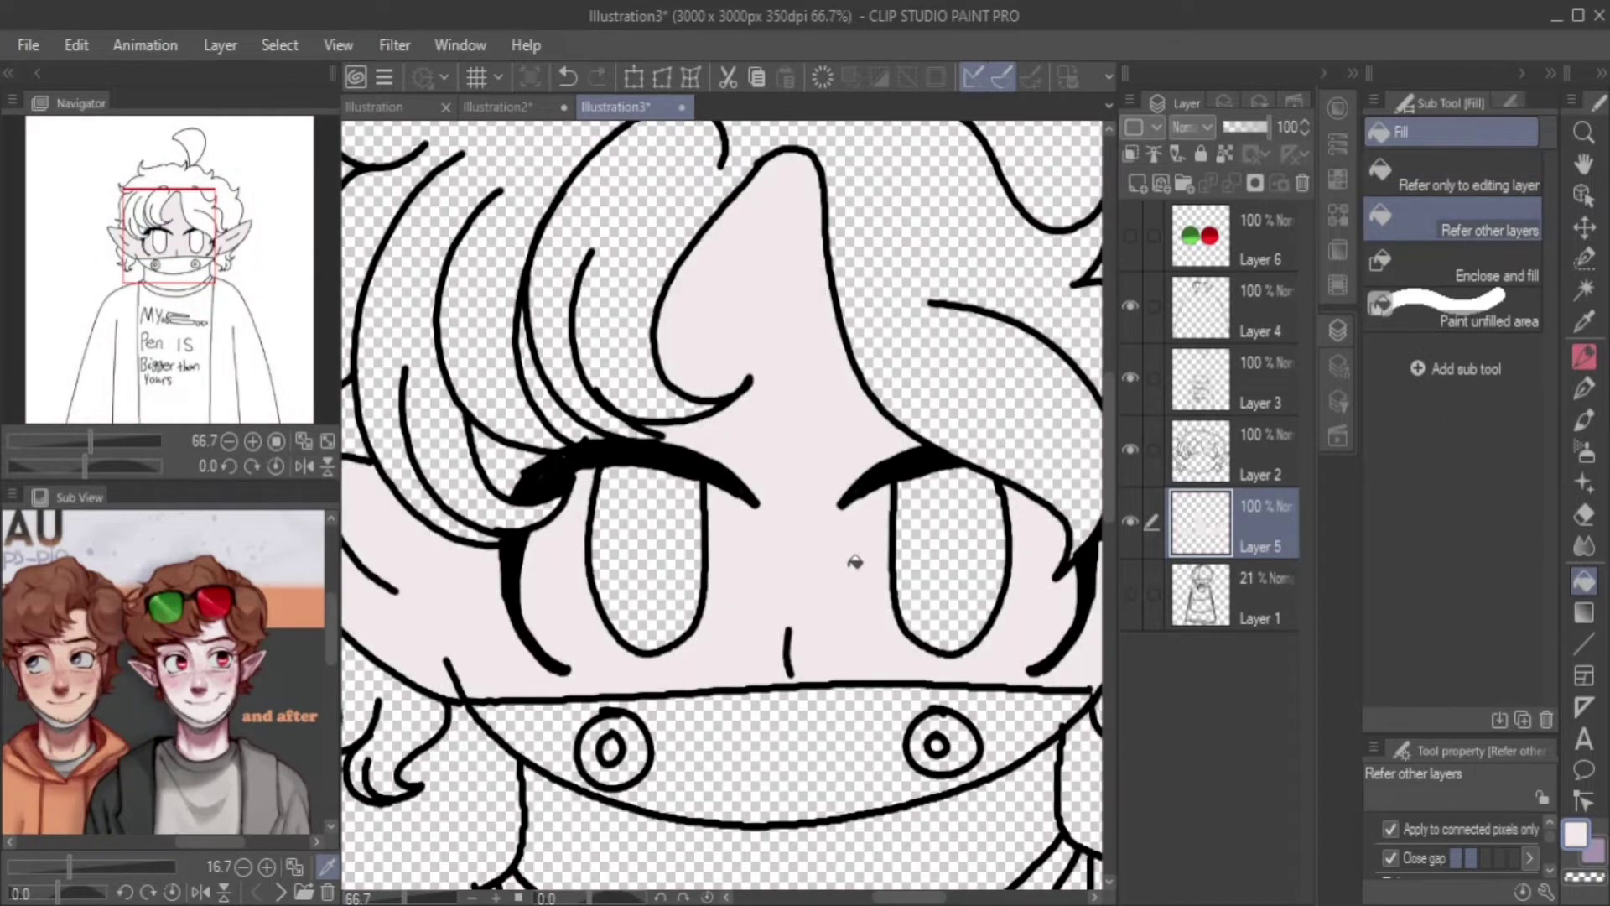
Fill both irises with the dark red sampled from the reference character's eye.
click(235, 654)
click(233, 656)
drag(646, 558, 948, 562)
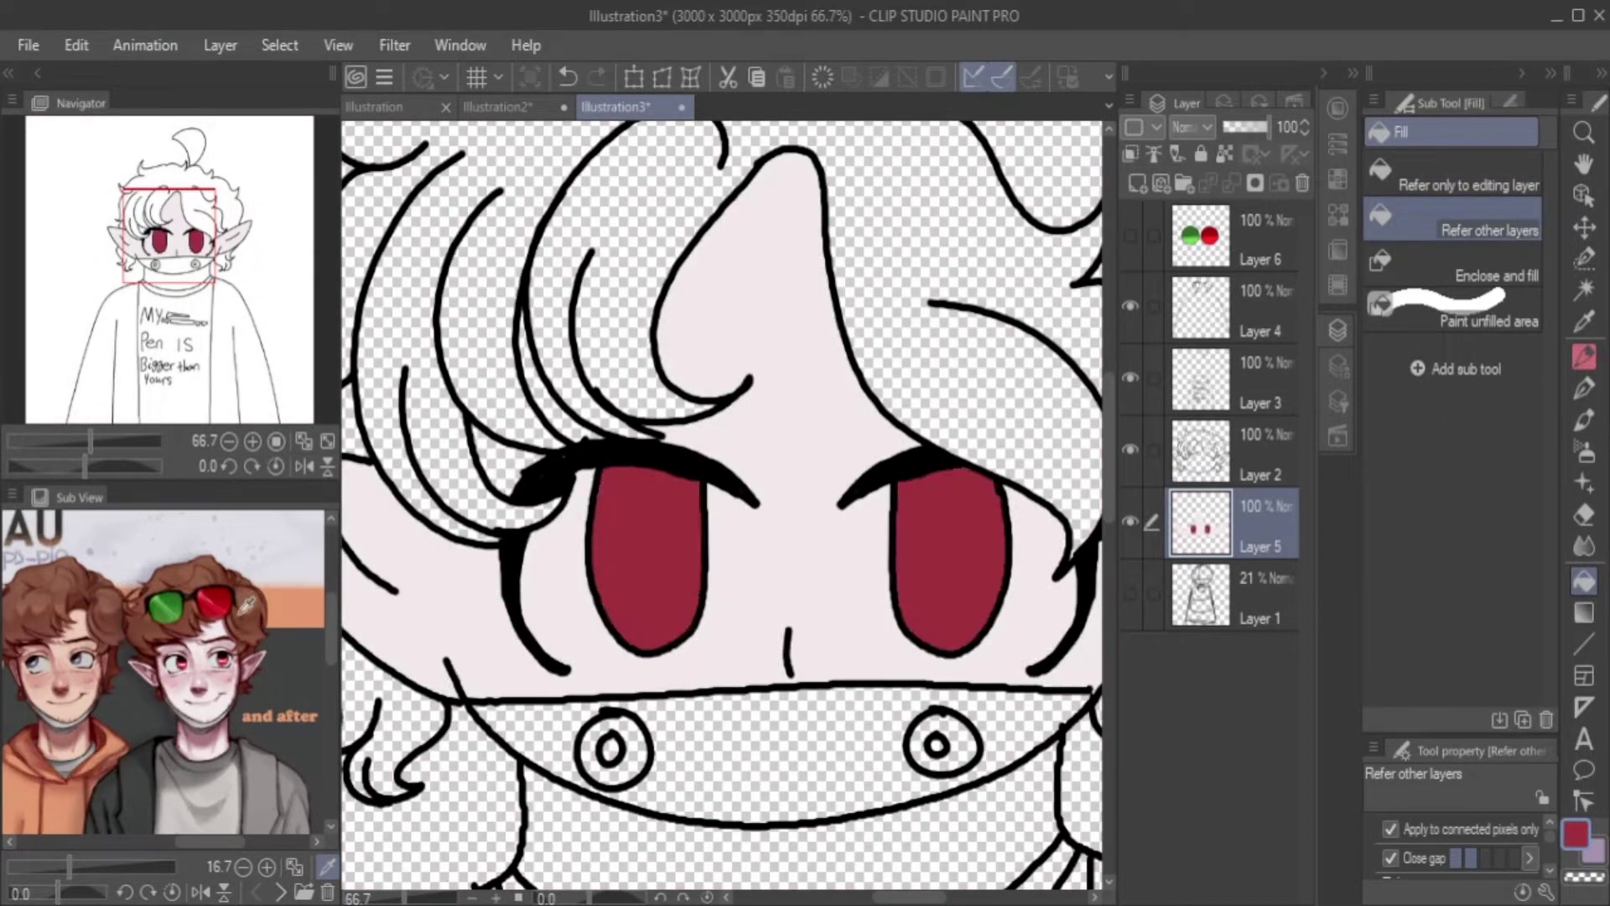
Fill the curly hair, both side locks and the upright strand with brown sampled from the reference hair.
click(246, 605)
click(549, 436)
scroll(552, 440, down, 1)
click(545, 604)
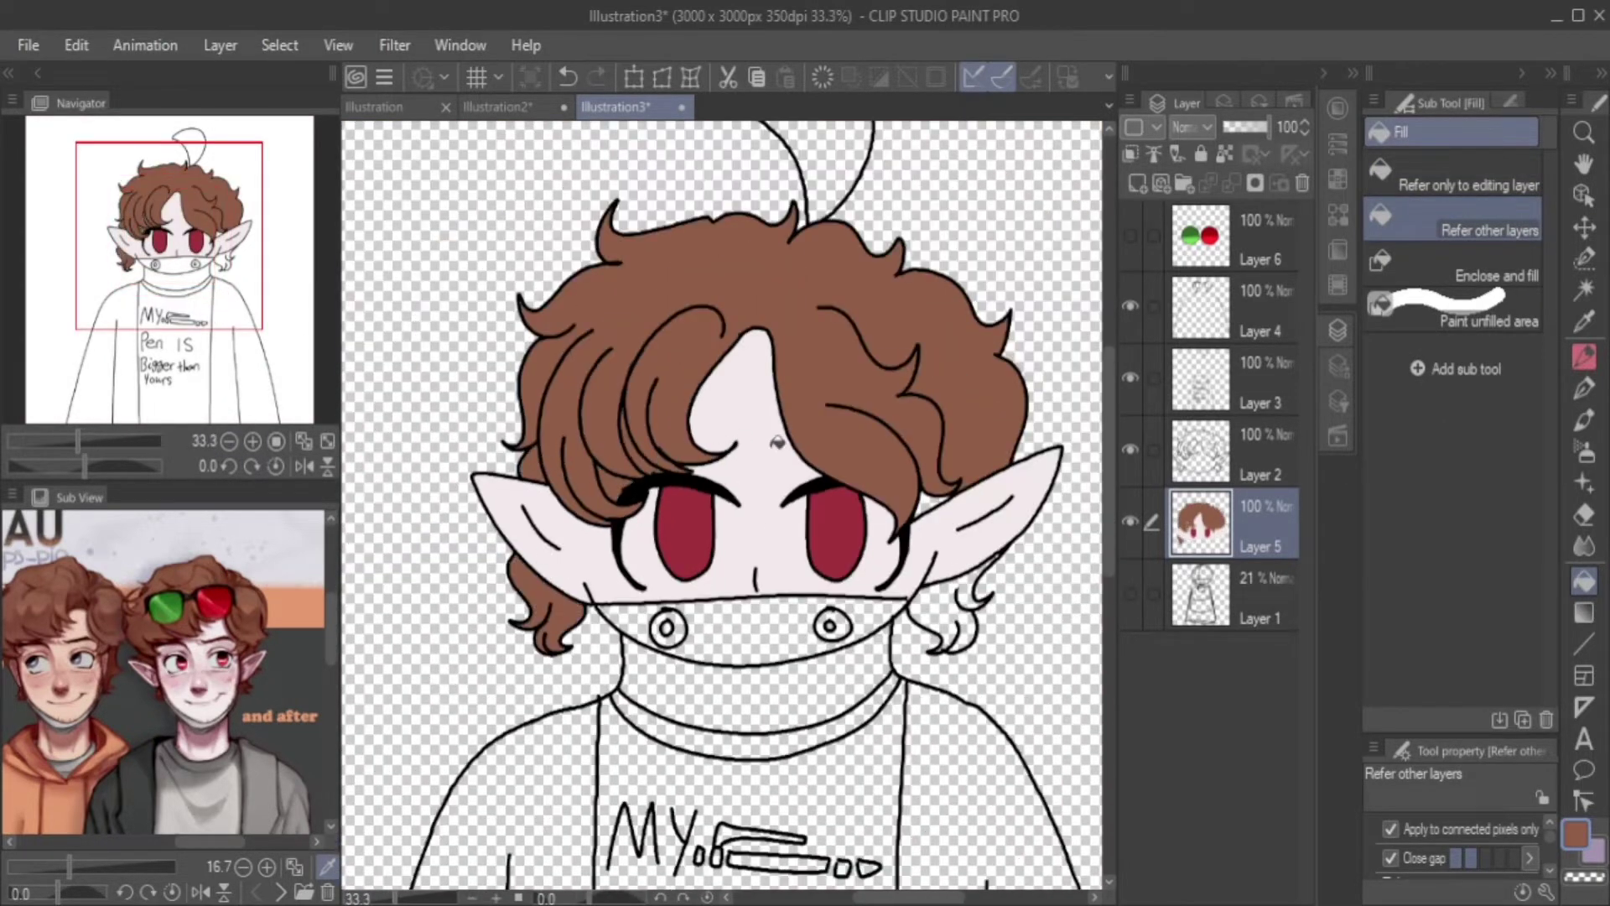
click(958, 596)
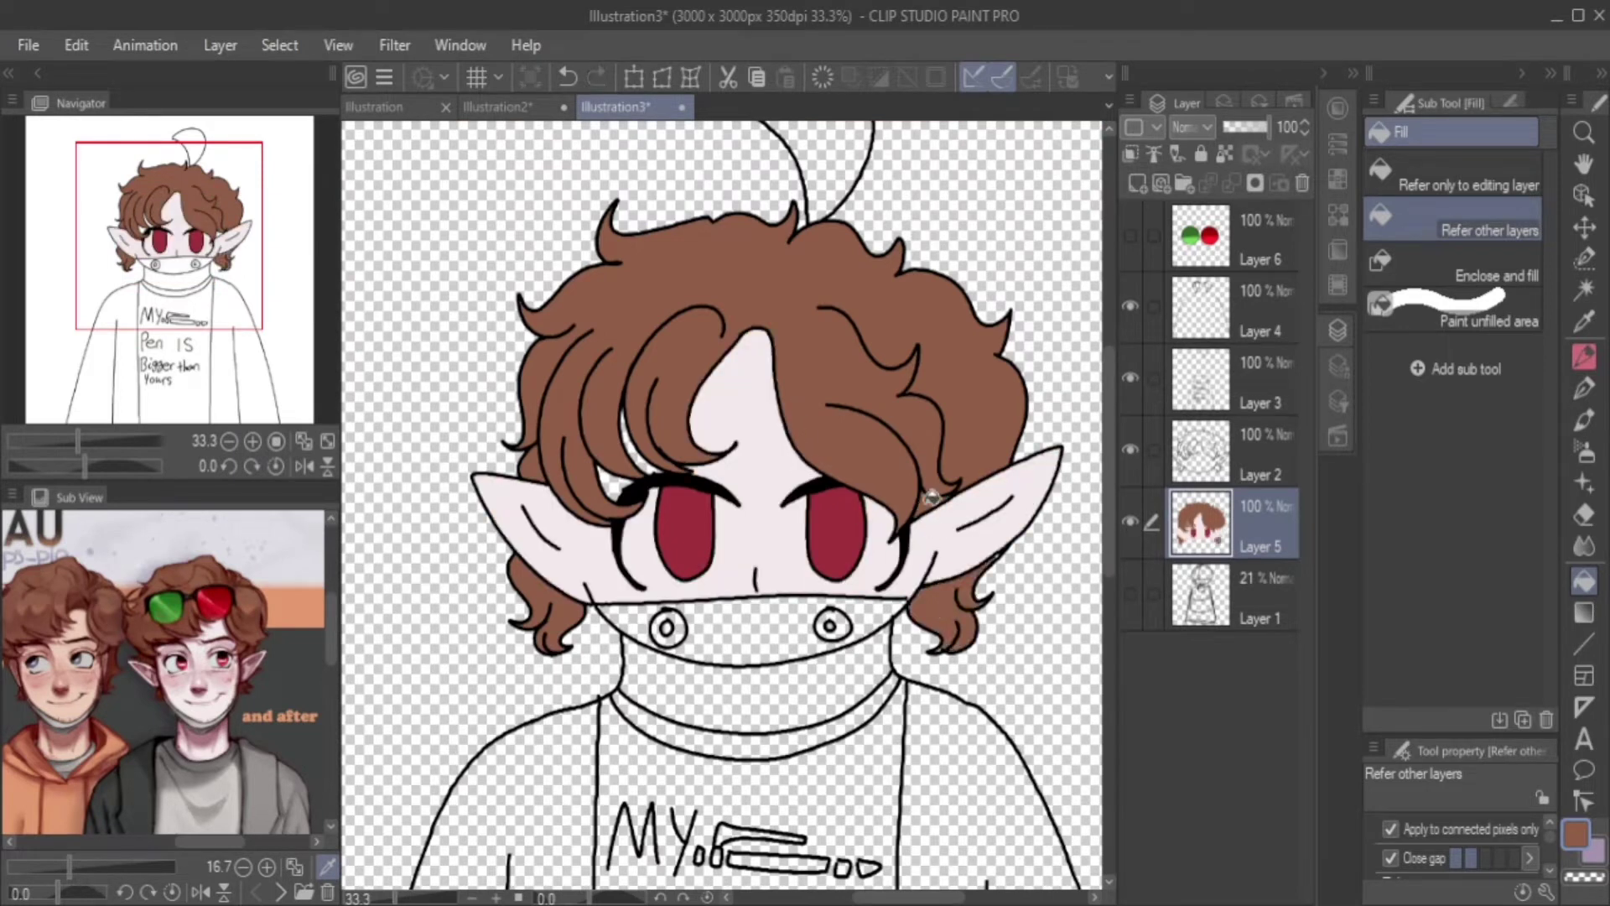
click(835, 163)
Fill the face mask with light grey sampled from the reference.
click(215, 702)
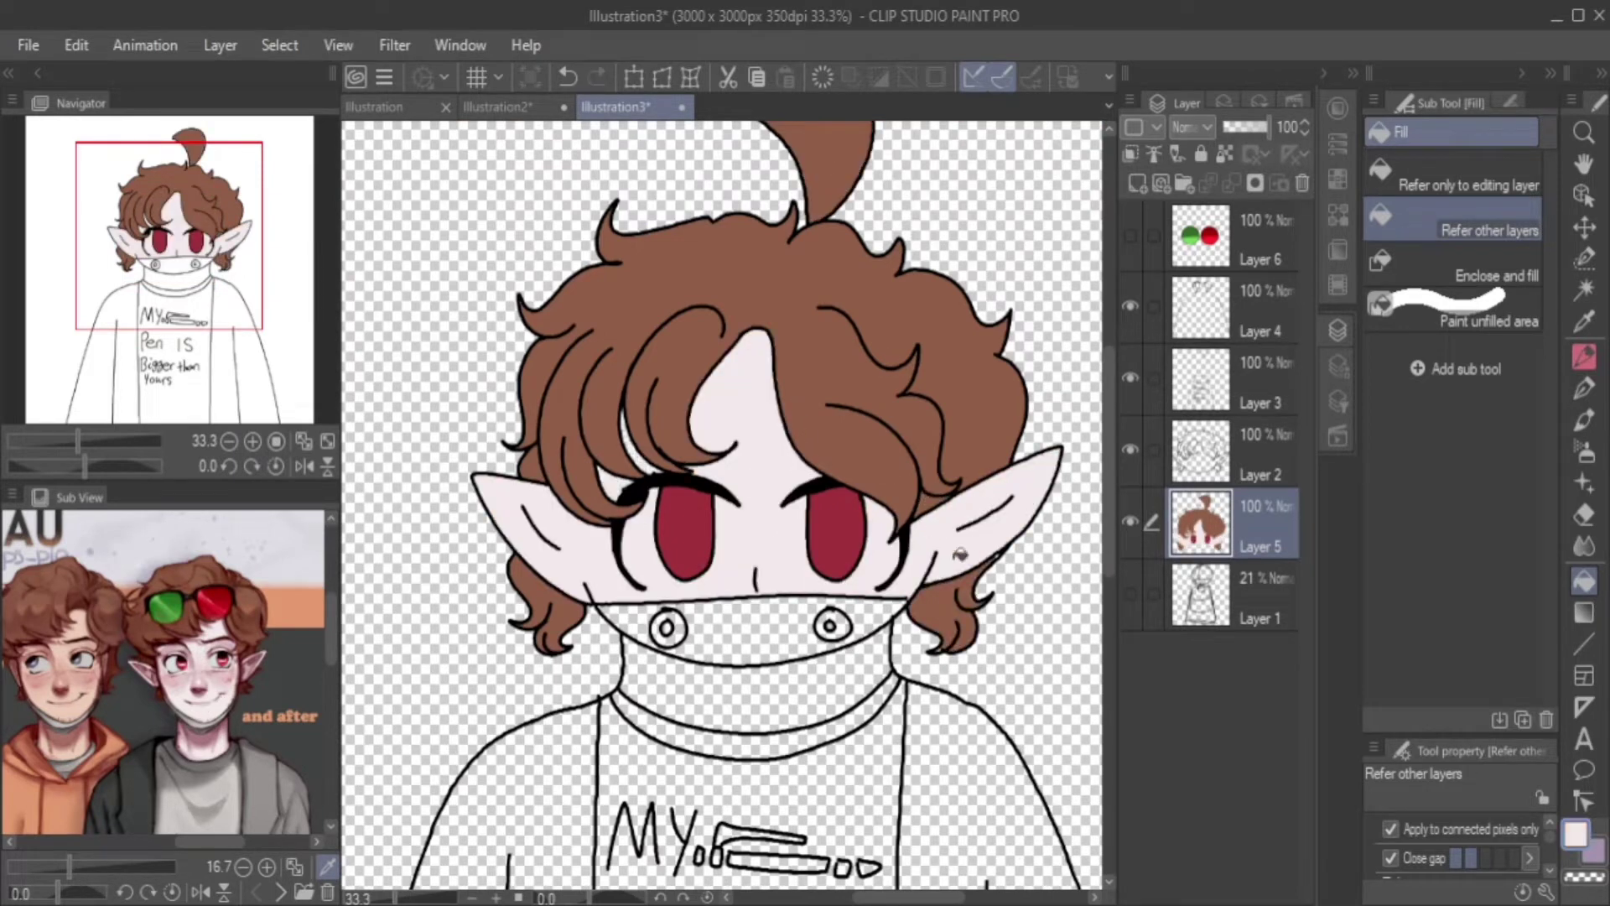
click(179, 592)
click(723, 637)
click(209, 721)
click(692, 629)
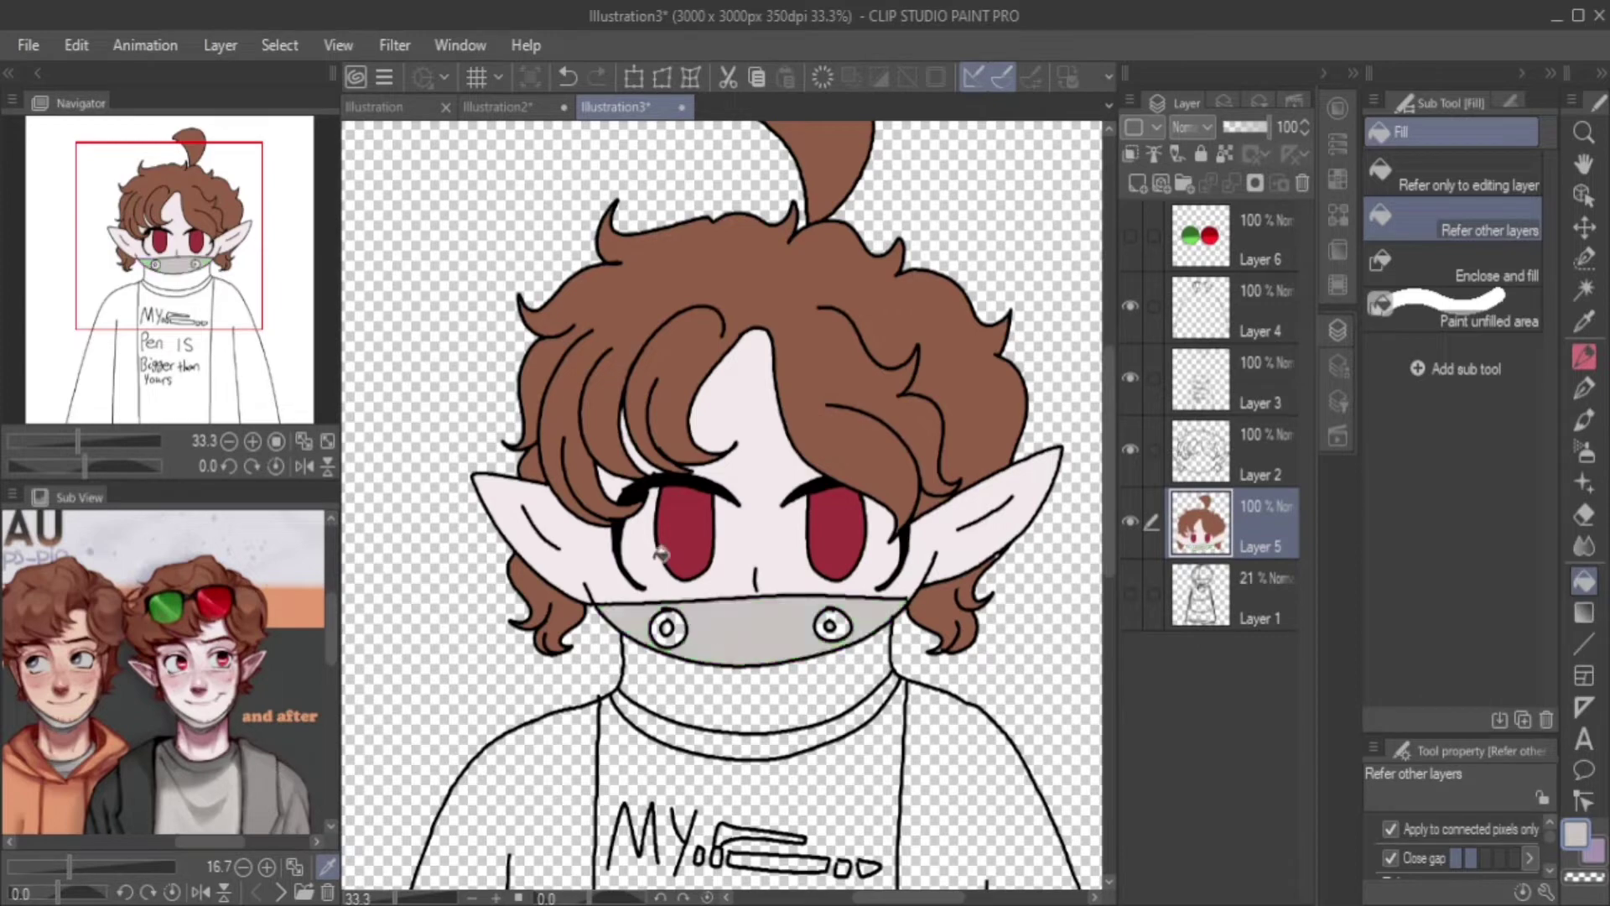
Try coloring the round valve on the mask's left side with colors sampled from the reference glasses.
click(202, 593)
click(665, 627)
key(ctrl+z)
scroll(671, 545, up, 3)
scroll(670, 545, down, 3)
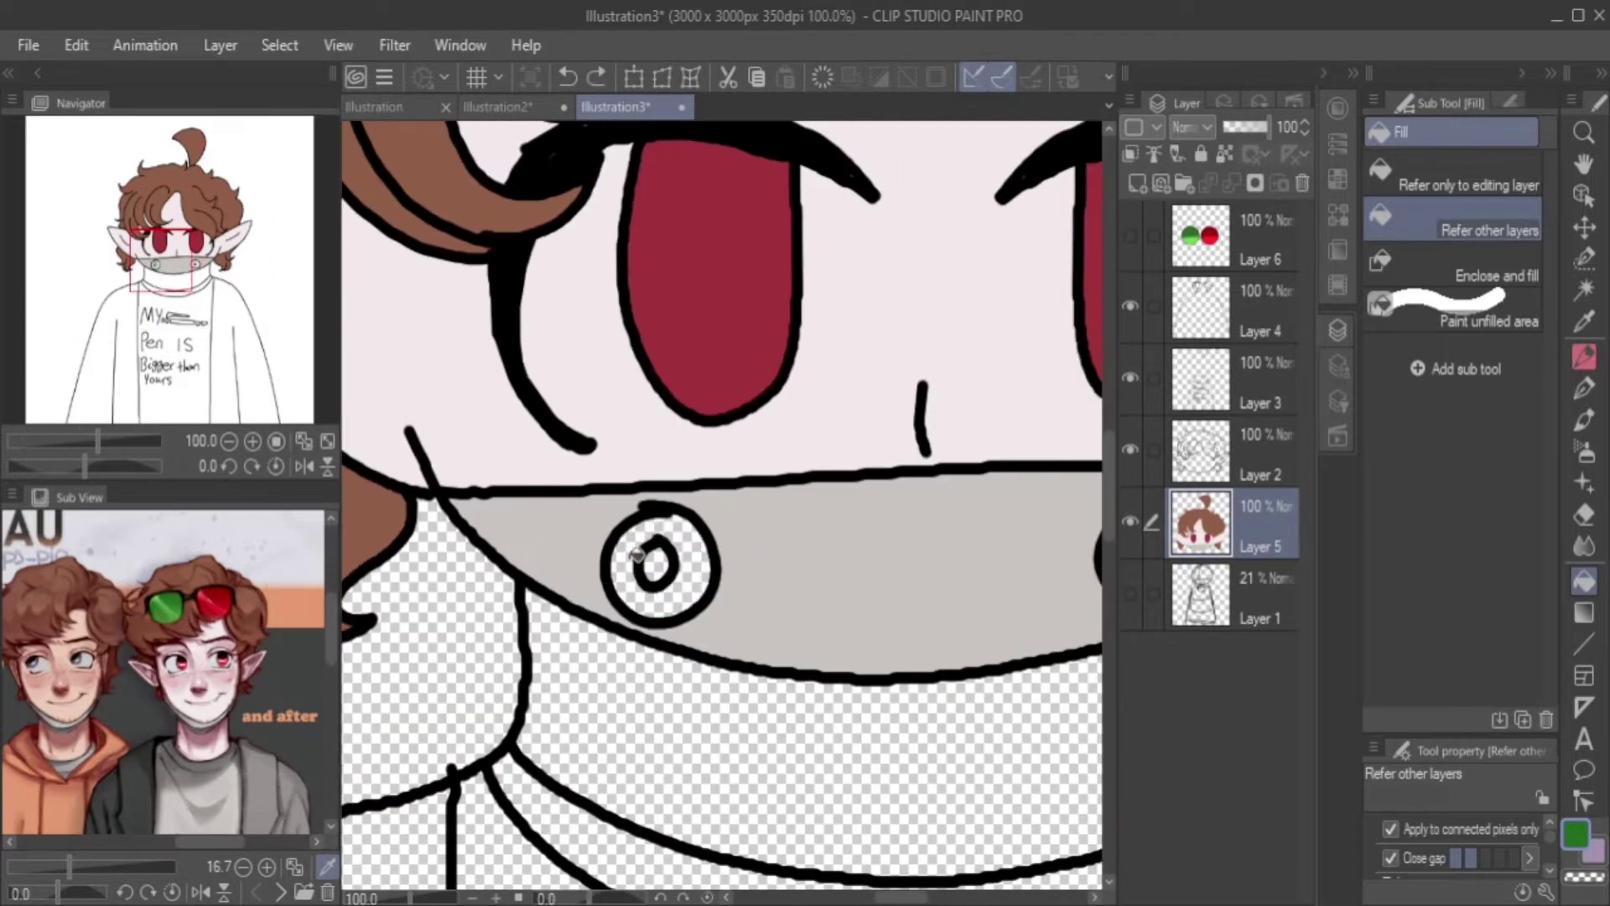
click(656, 563)
click(210, 595)
key(ctrl+z)
drag(893, 631, 833, 641)
Try a muted green ring and a blue-grey centre (RGB 99, 111, 130) on the mask's left valve.
click(1339, 107)
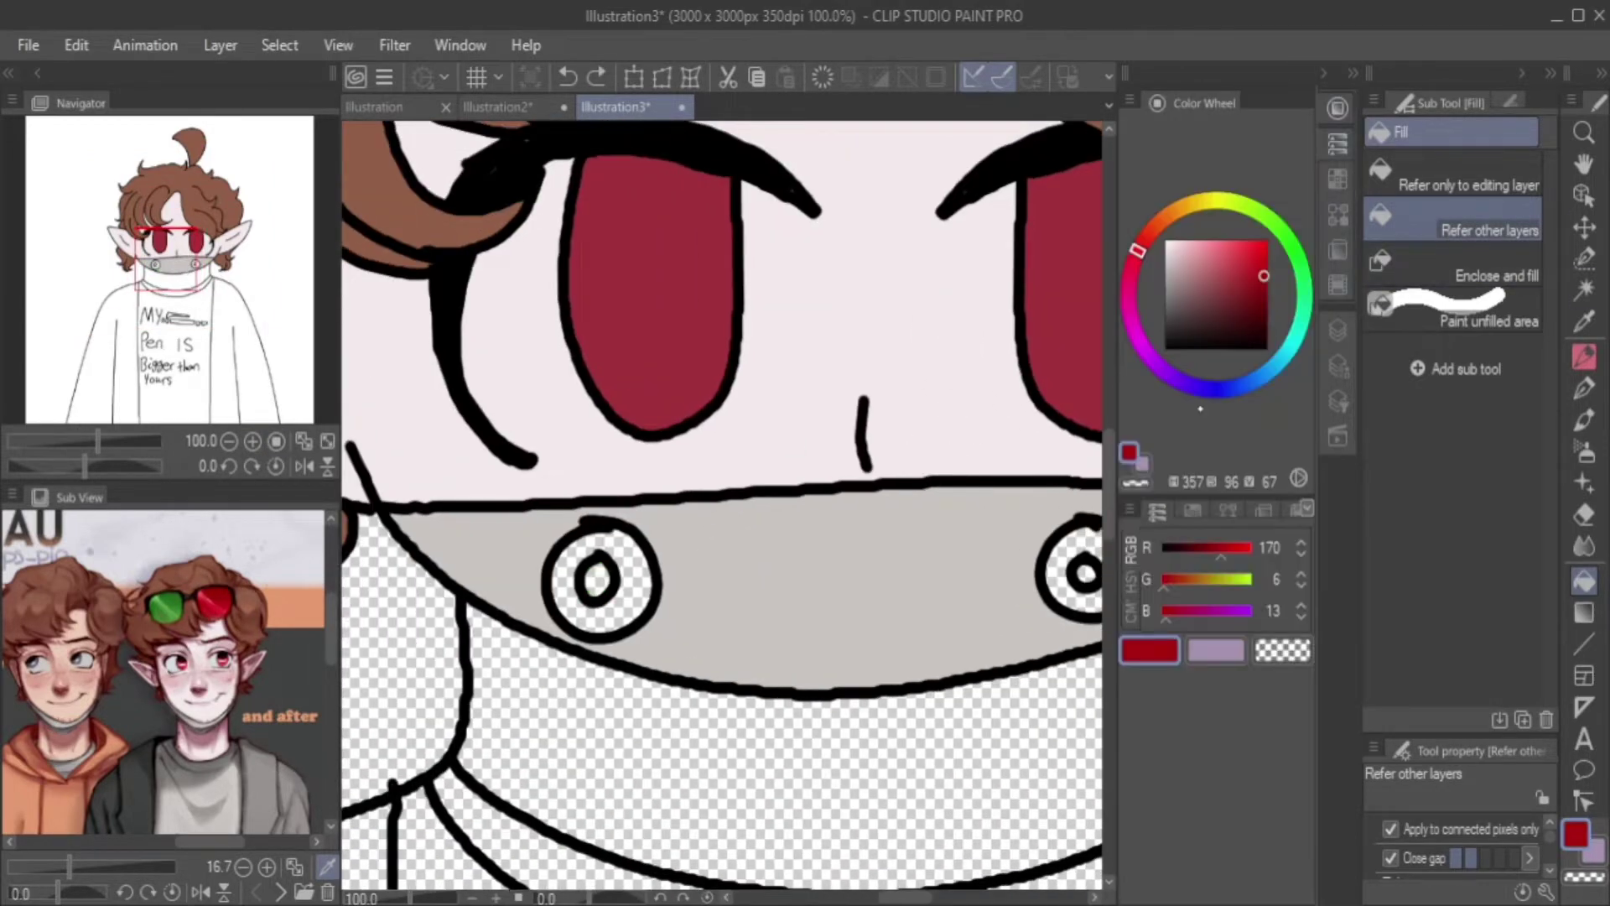
click(1220, 388)
click(1189, 293)
click(617, 591)
click(1295, 255)
click(638, 587)
click(1252, 381)
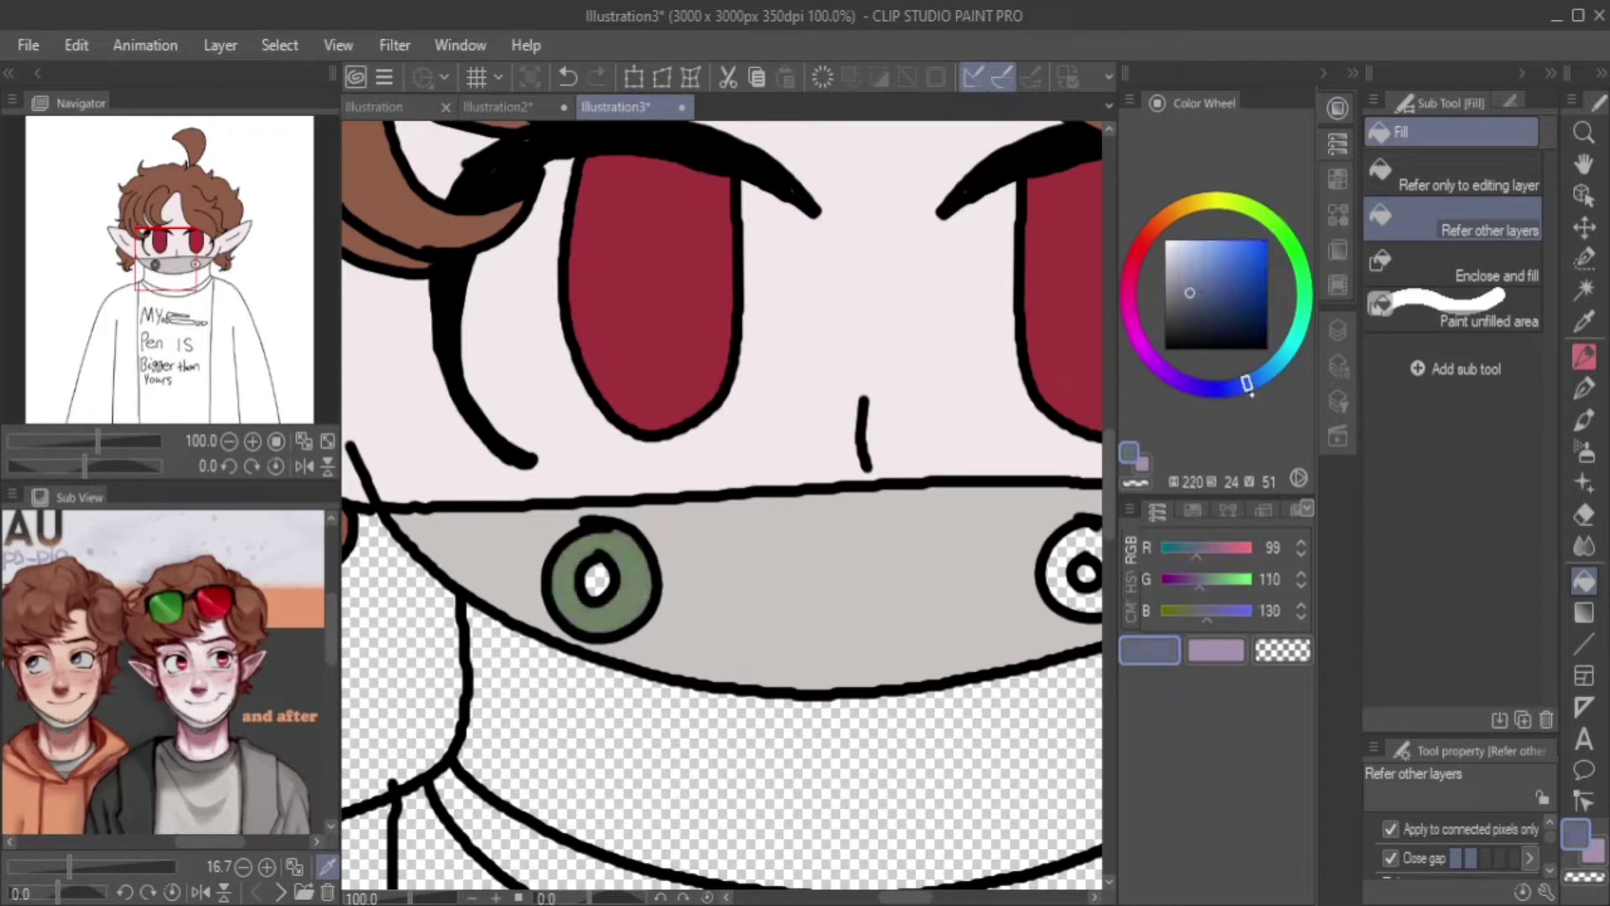
click(597, 578)
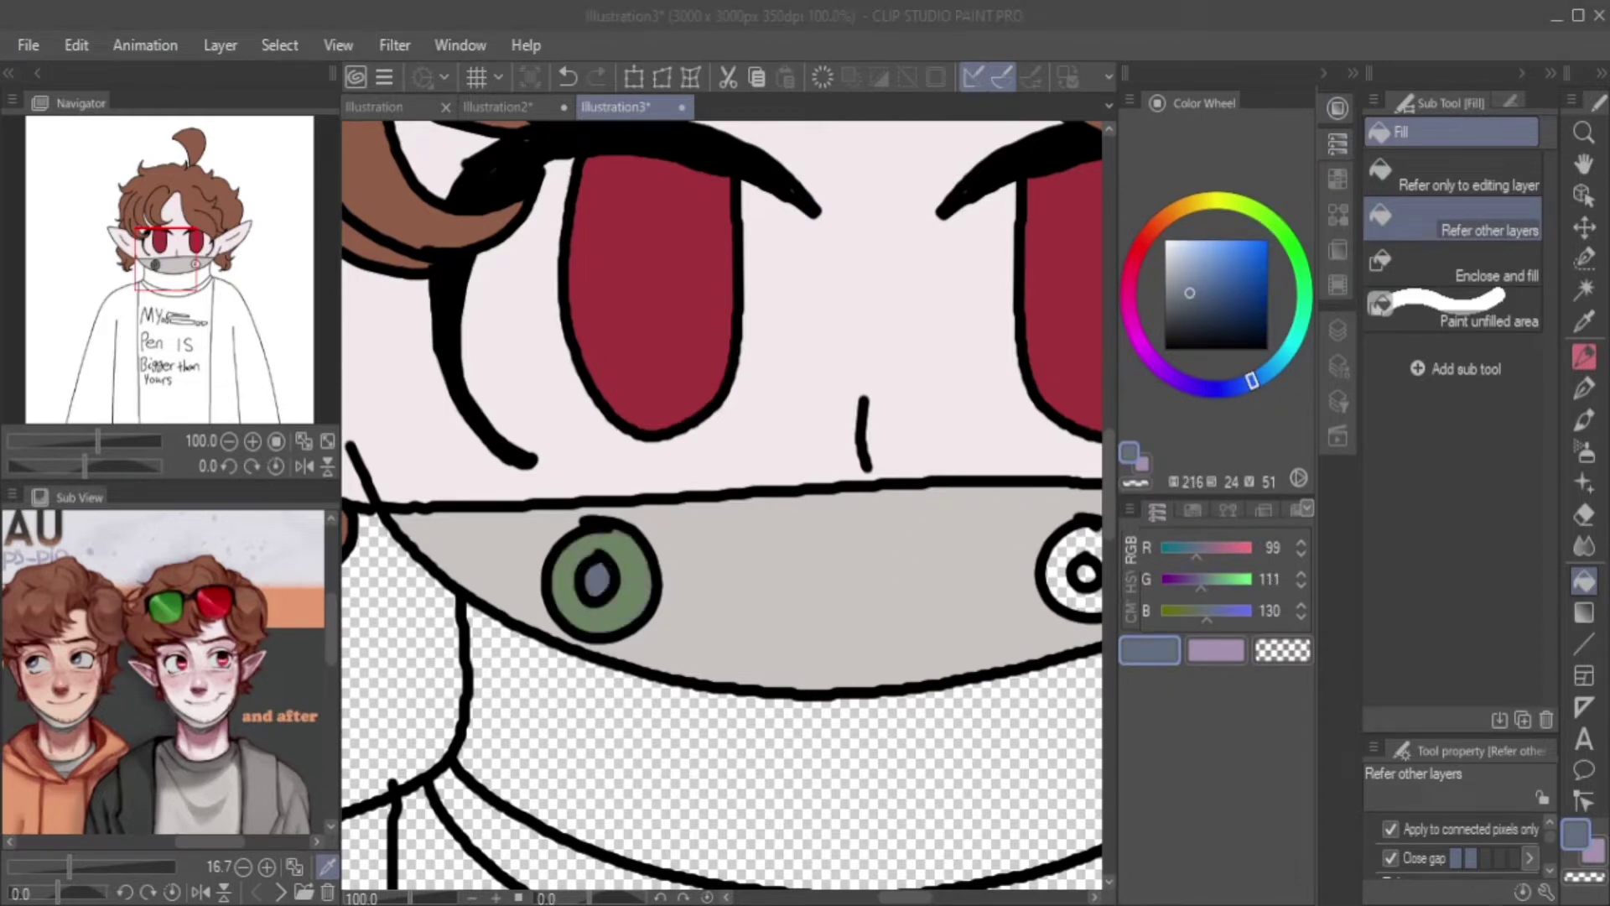
Fill the mask's left valve with a bright light green centre and a blue-grey ring (RGB 94, 116, 136).
click(1296, 256)
click(1233, 251)
click(597, 579)
click(1251, 381)
click(1197, 290)
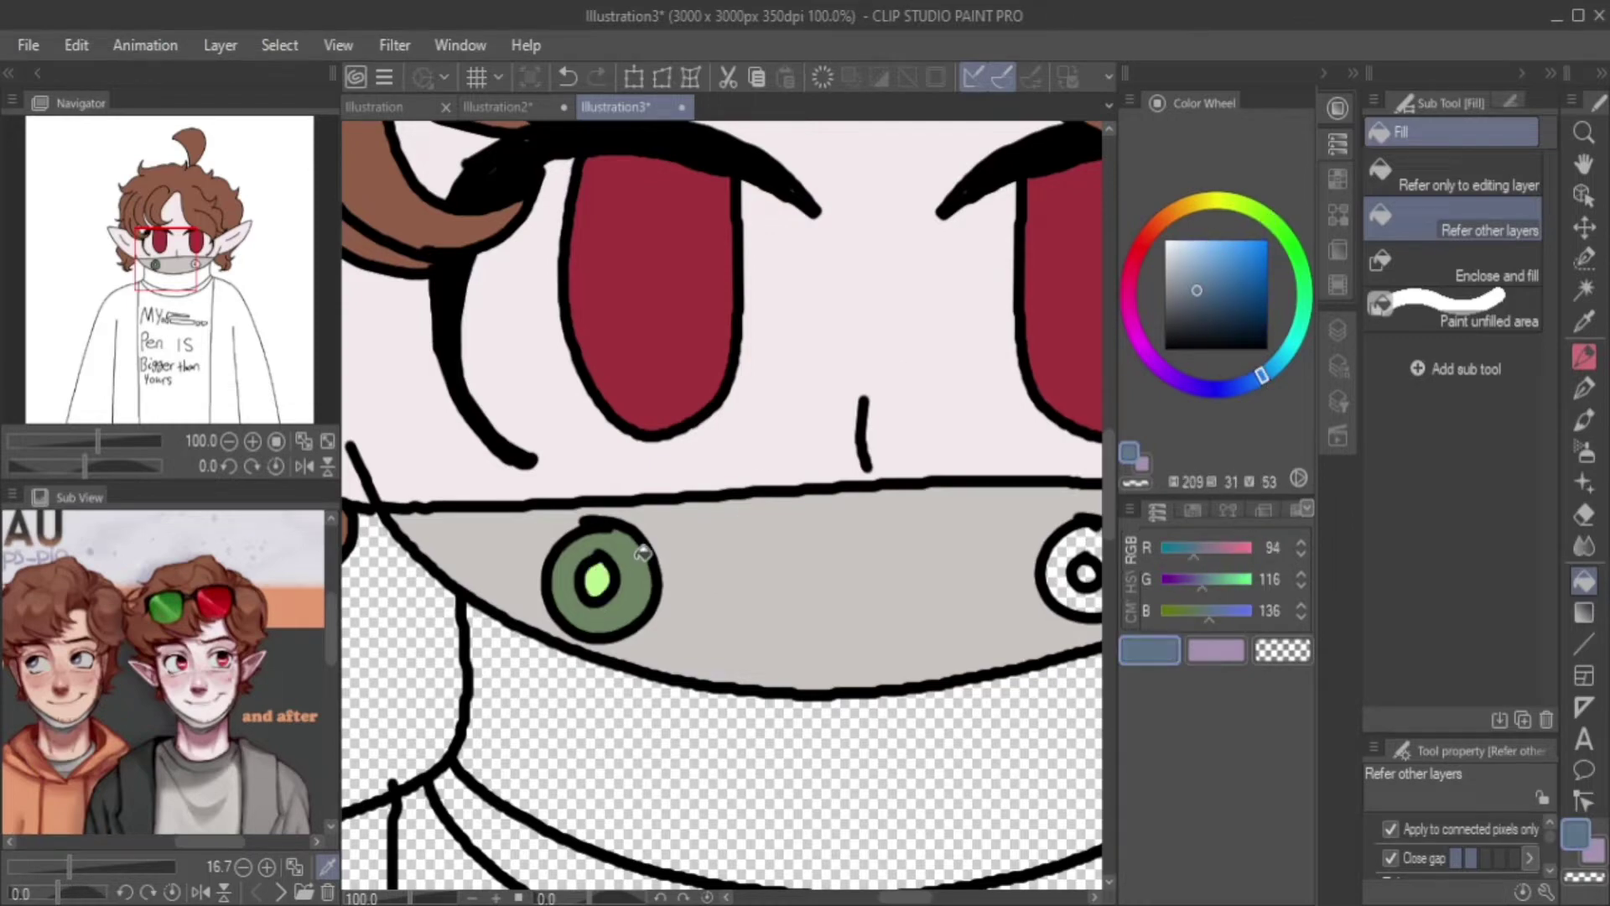
click(642, 554)
Fill the mask's right valve with the same blue-grey ring and a light green centre (RGB 169, 255, 123).
scroll(721, 503, right, 5)
click(918, 566)
click(1272, 219)
click(1217, 239)
click(872, 591)
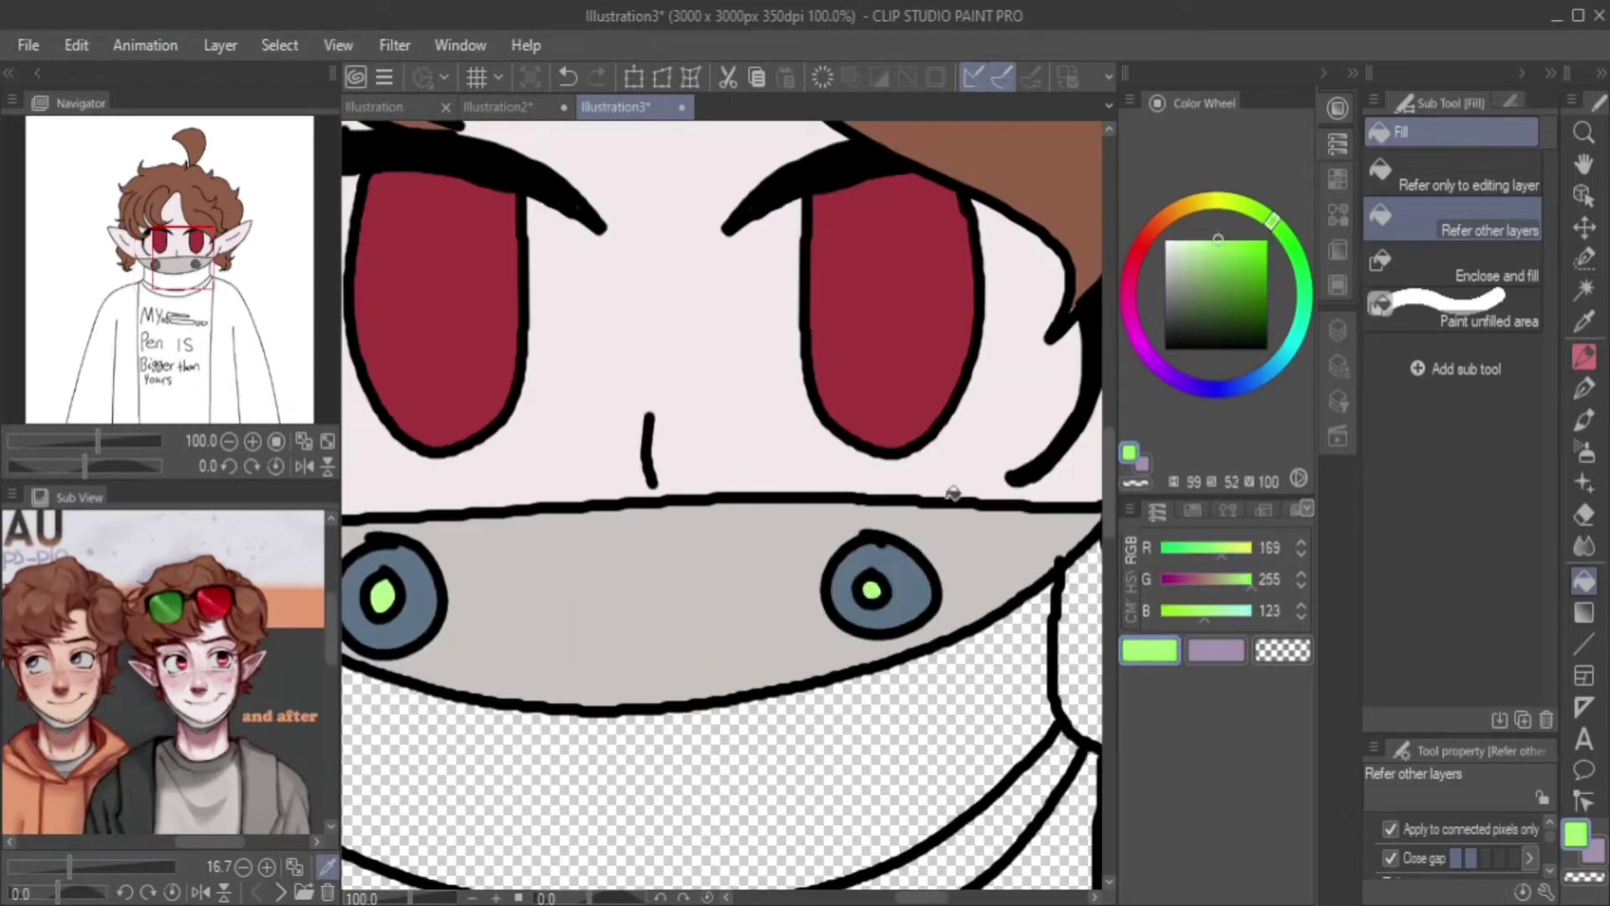
Fill the neck with the skin tone and the shirt's collar and body with light grey (RGB 201, 195, 195).
key(ctrl+minus)
key(ctrl+minus)
key(ctrl+minus)
click(272, 780)
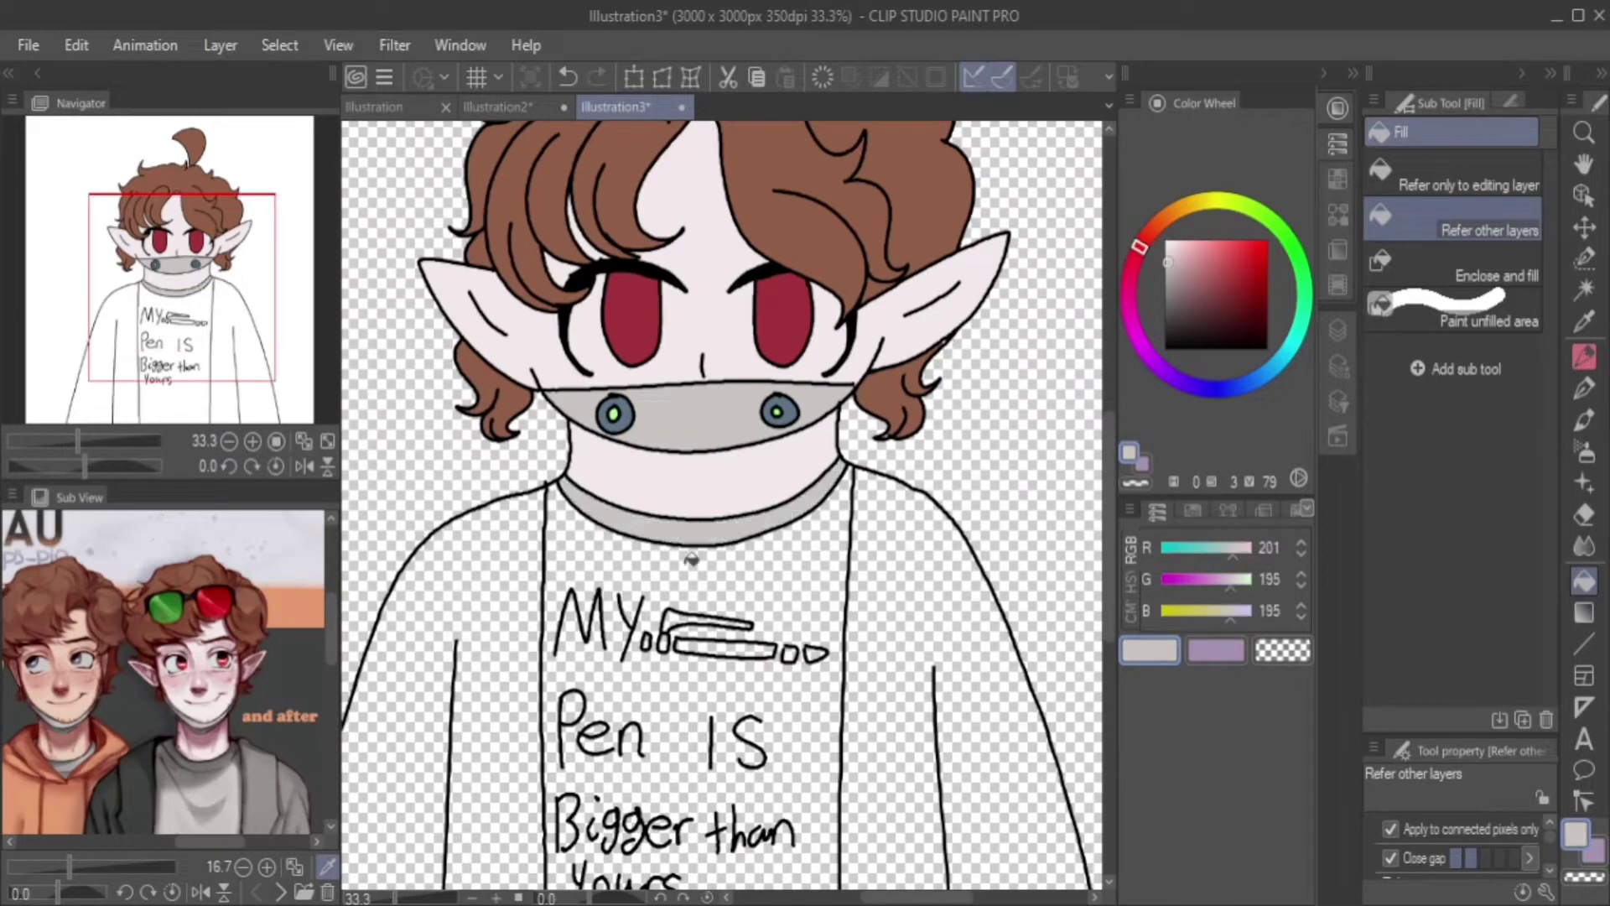
click(705, 512)
click(696, 796)
Fill the segments of the pen drawing on the shirt with dark grey (RGB 78, 78, 78).
scroll(721, 503, down, 3)
scroll(164, 671, down, 3)
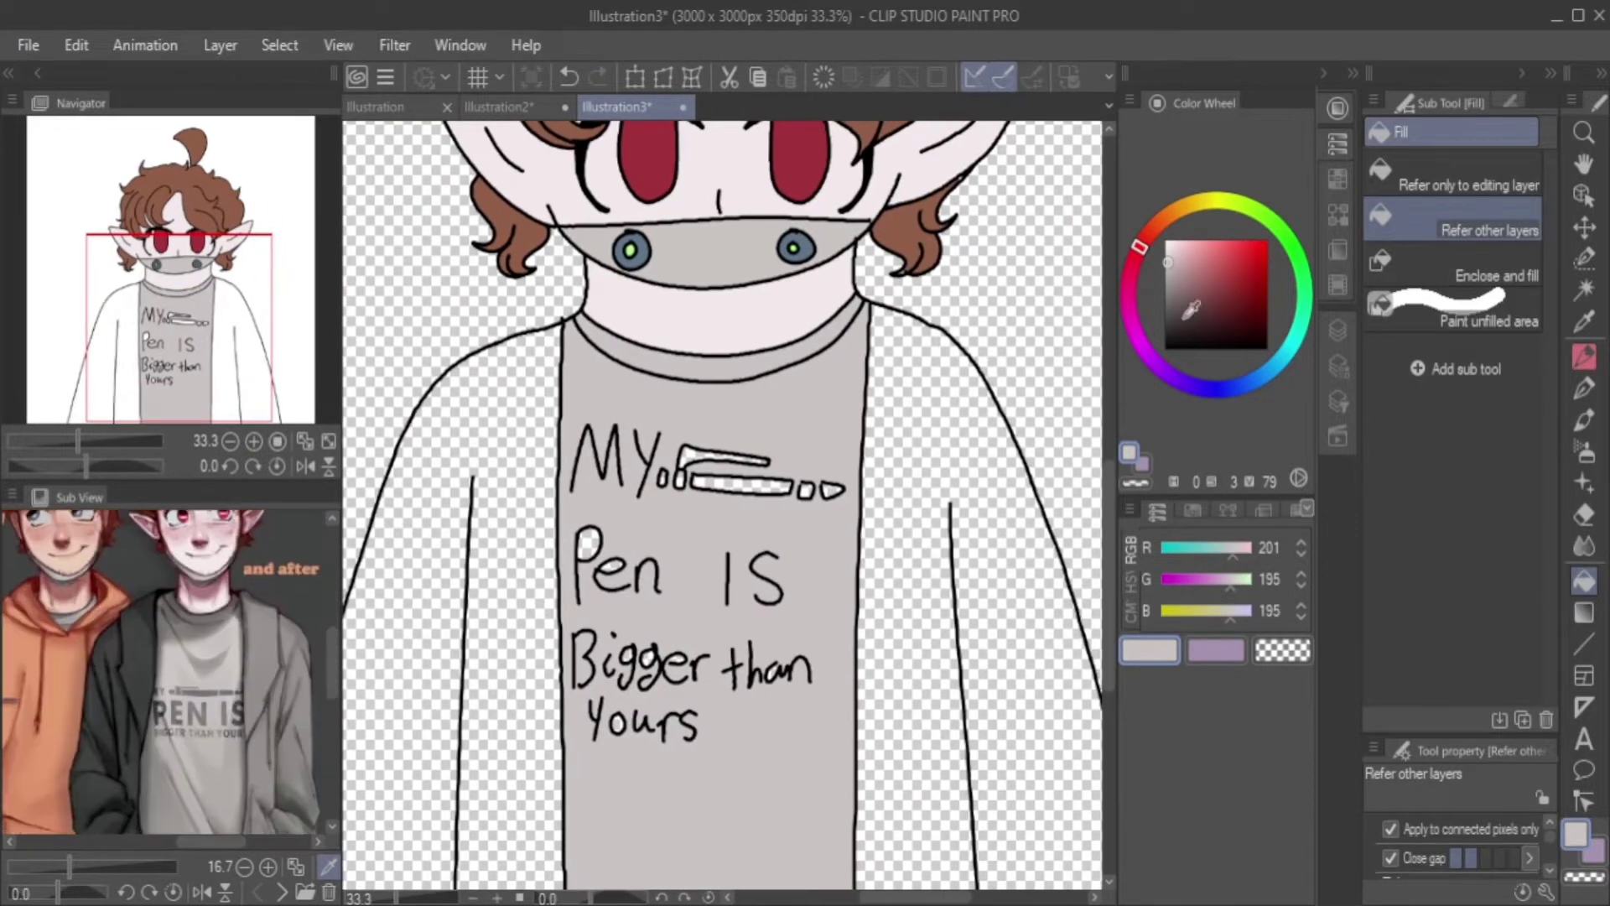
click(1165, 315)
click(738, 485)
click(721, 457)
click(805, 490)
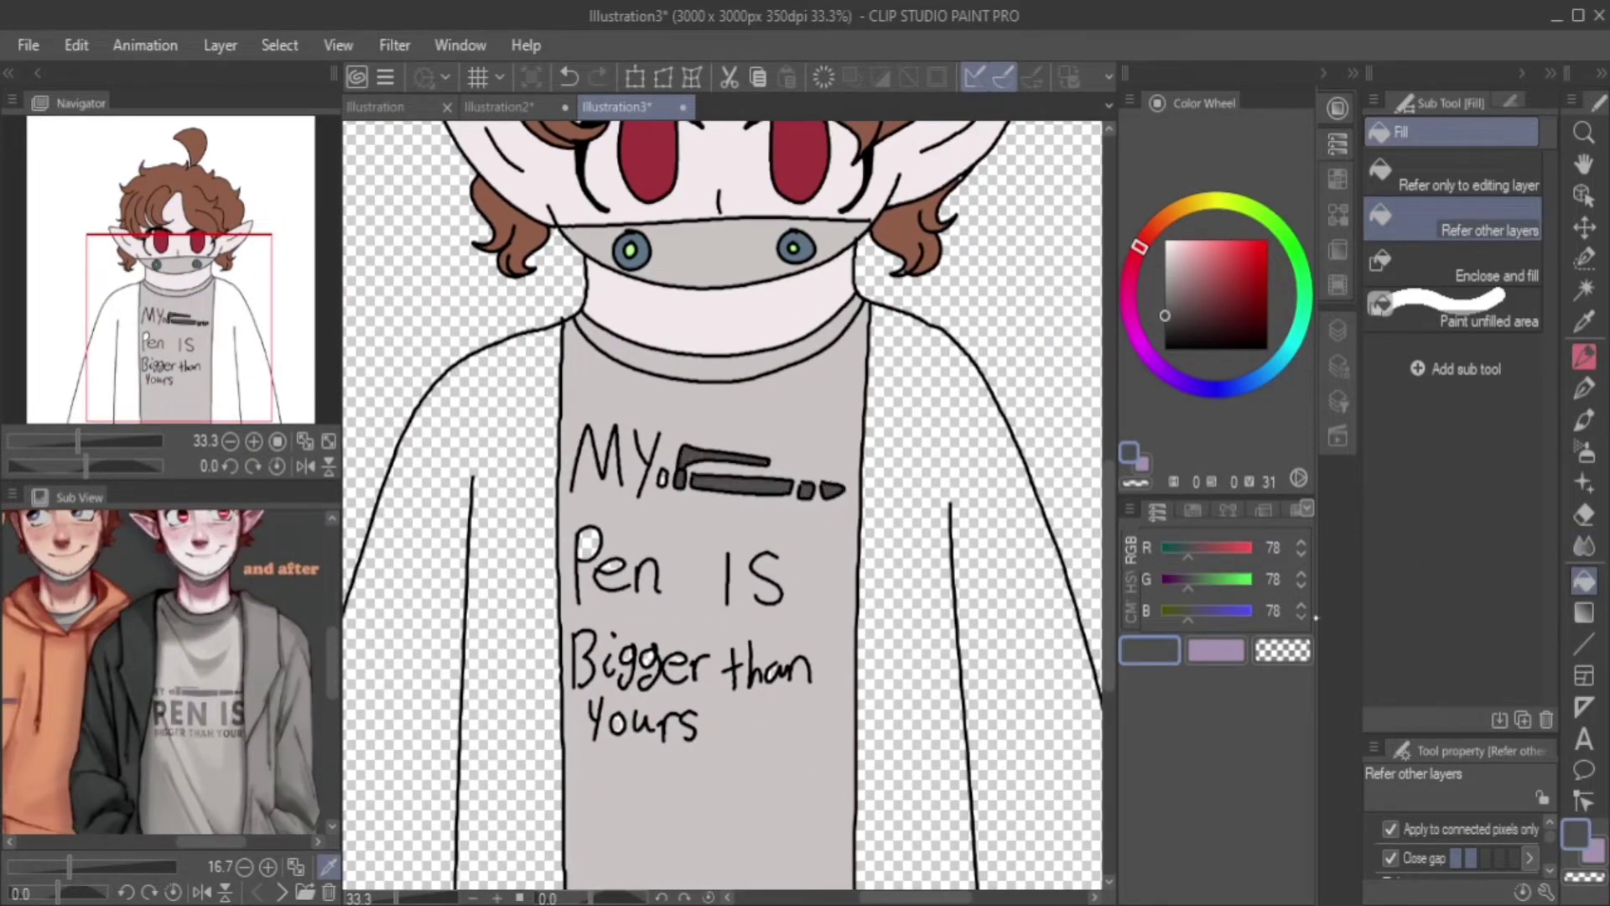
Fill the enclosed gaps inside the shirt's lettering with light grey (RGB 202, 198, 195) sampled from the reference shirt.
key(p)
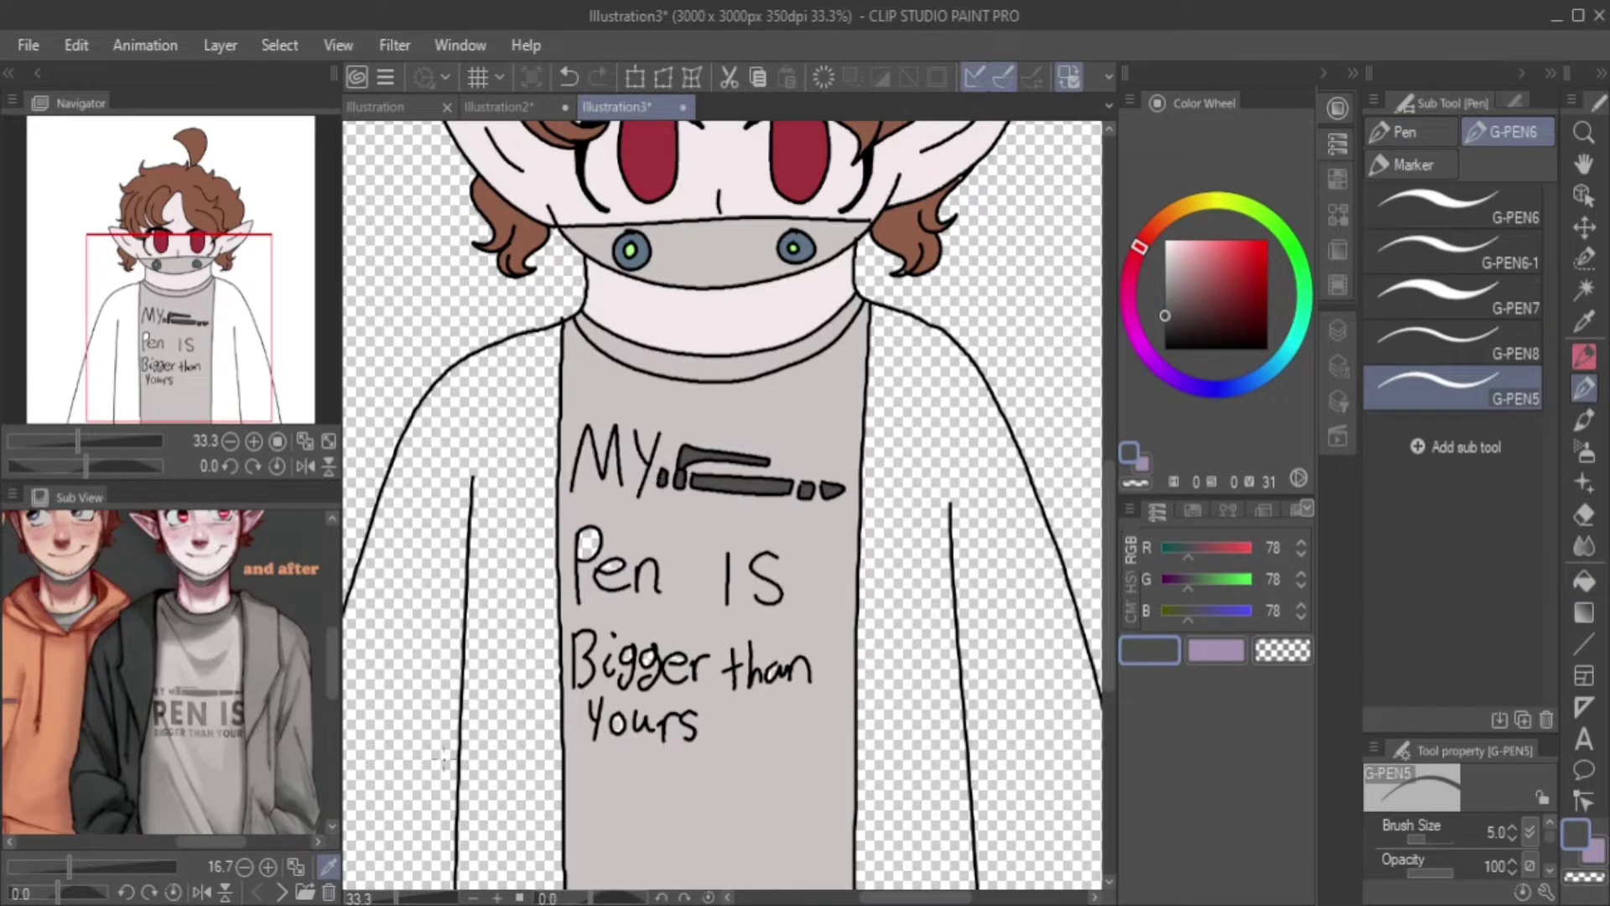
click(193, 661)
key(g)
key(u)
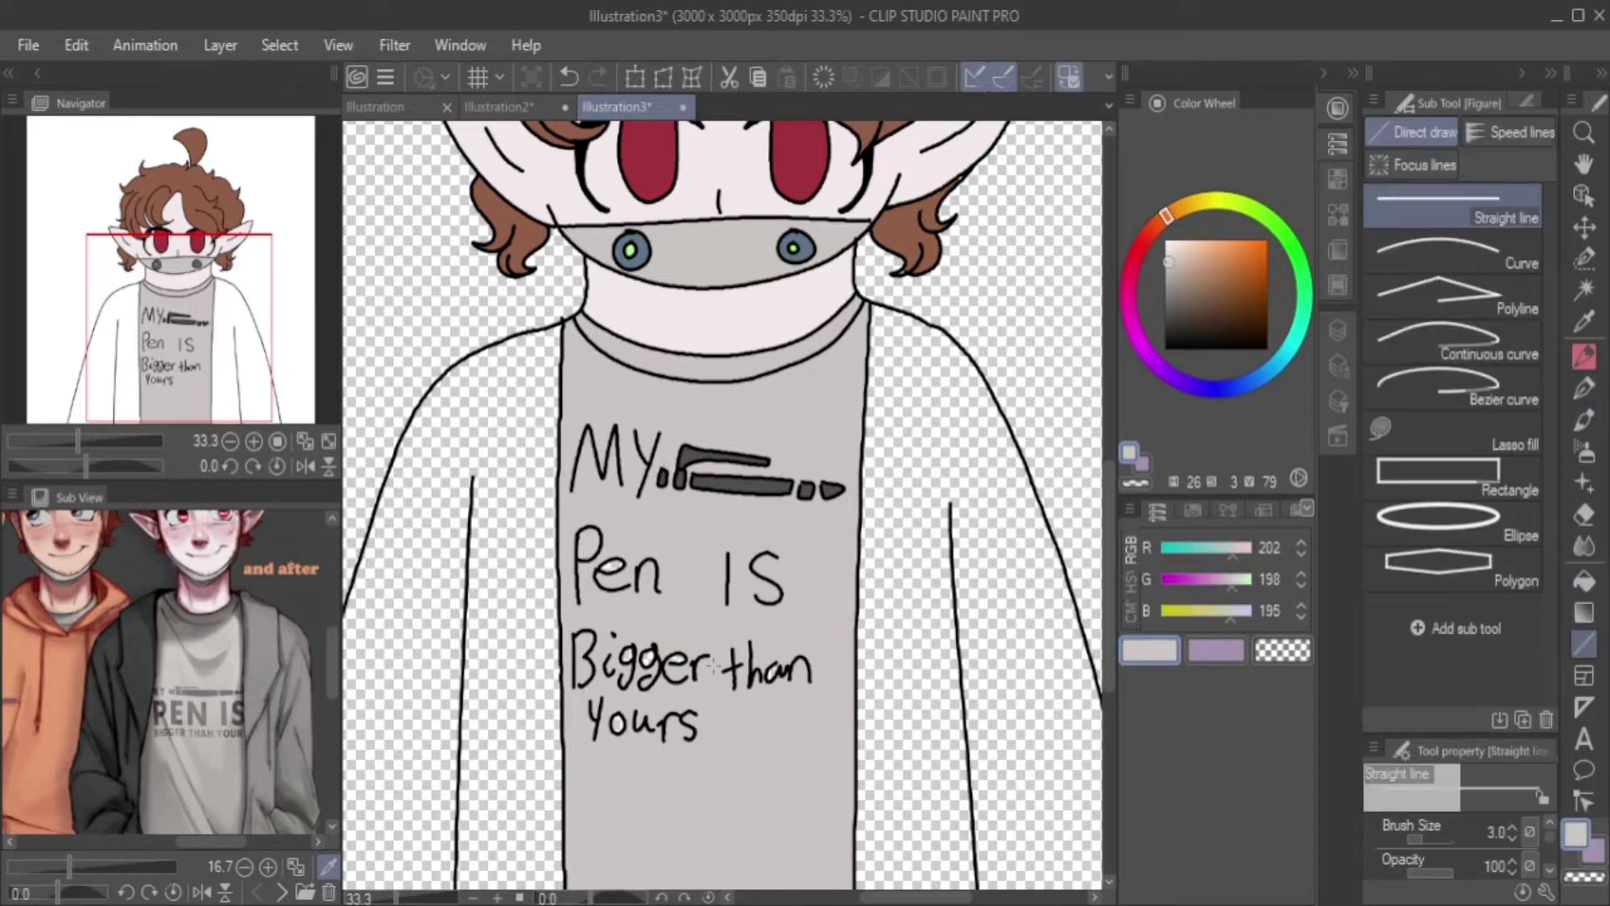
key(g)
scroll(388, 514, up, 1)
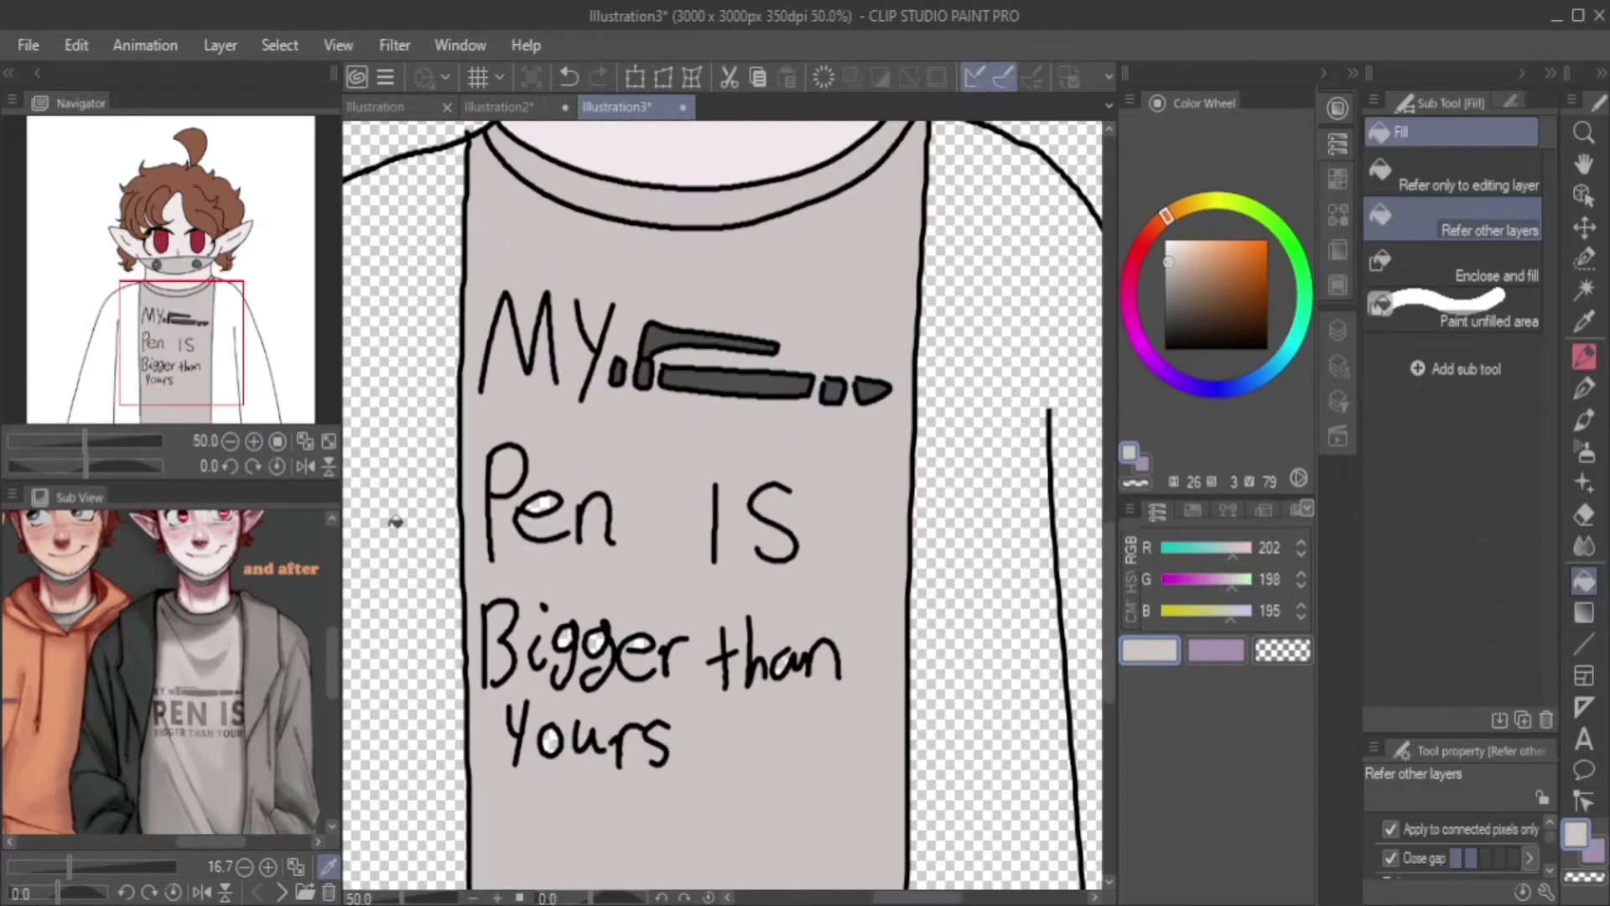
Fill the jacket's right half with the reference's mid grey and its left half with dark grey (RGB 64, 66, 65).
click(289, 713)
click(998, 503)
click(105, 713)
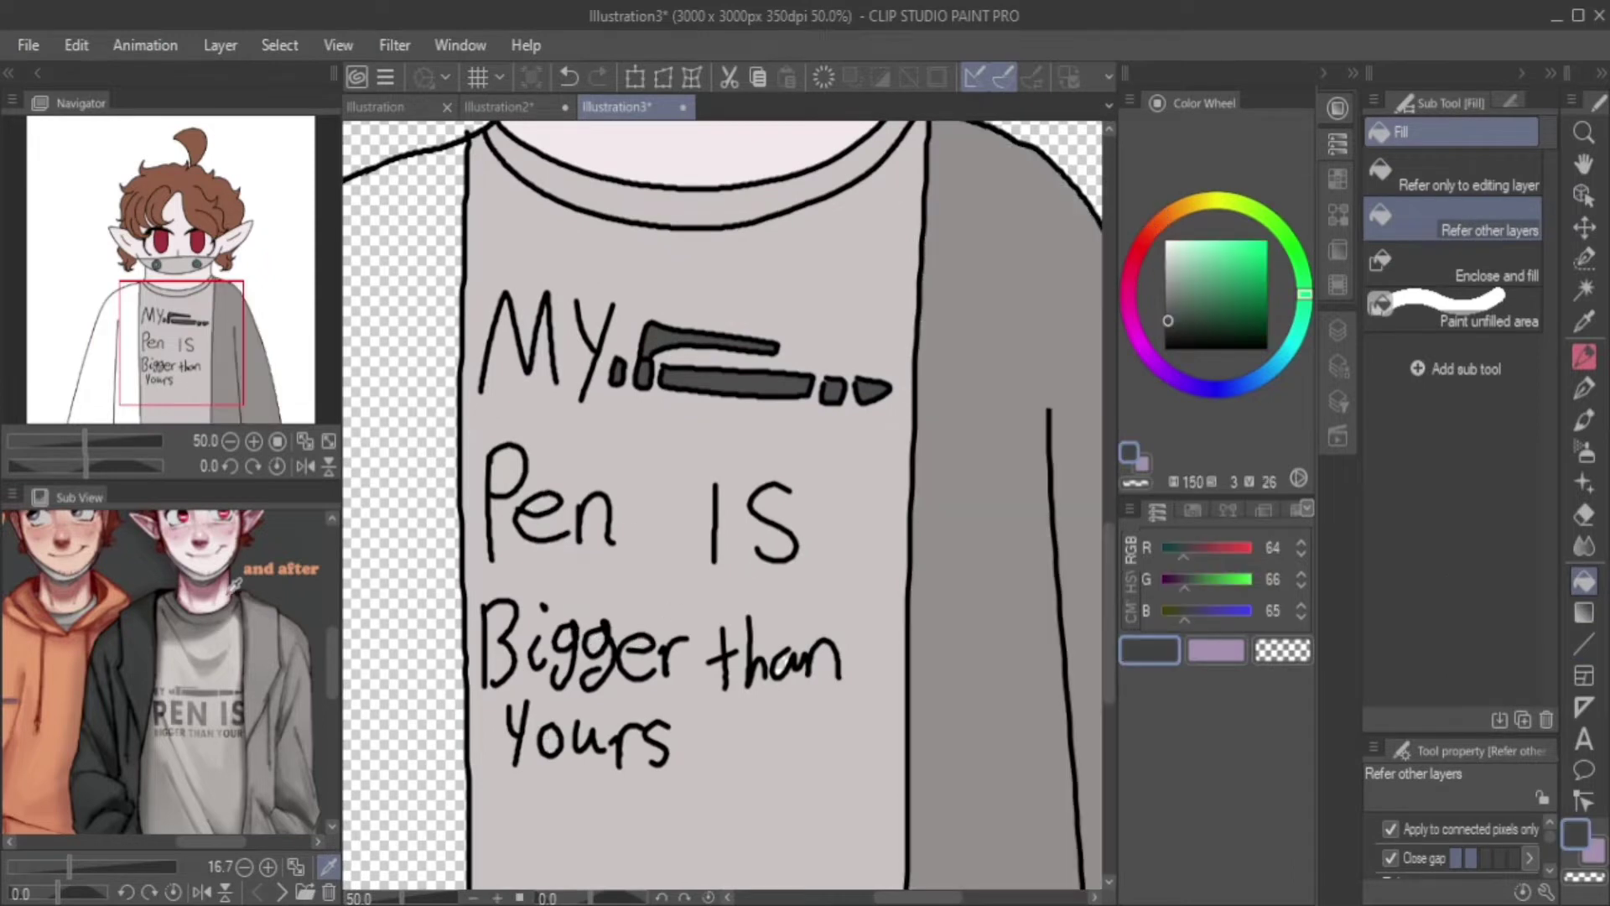
click(402, 503)
scroll(217, 383, down, 4)
scroll(1079, 431, up, 2)
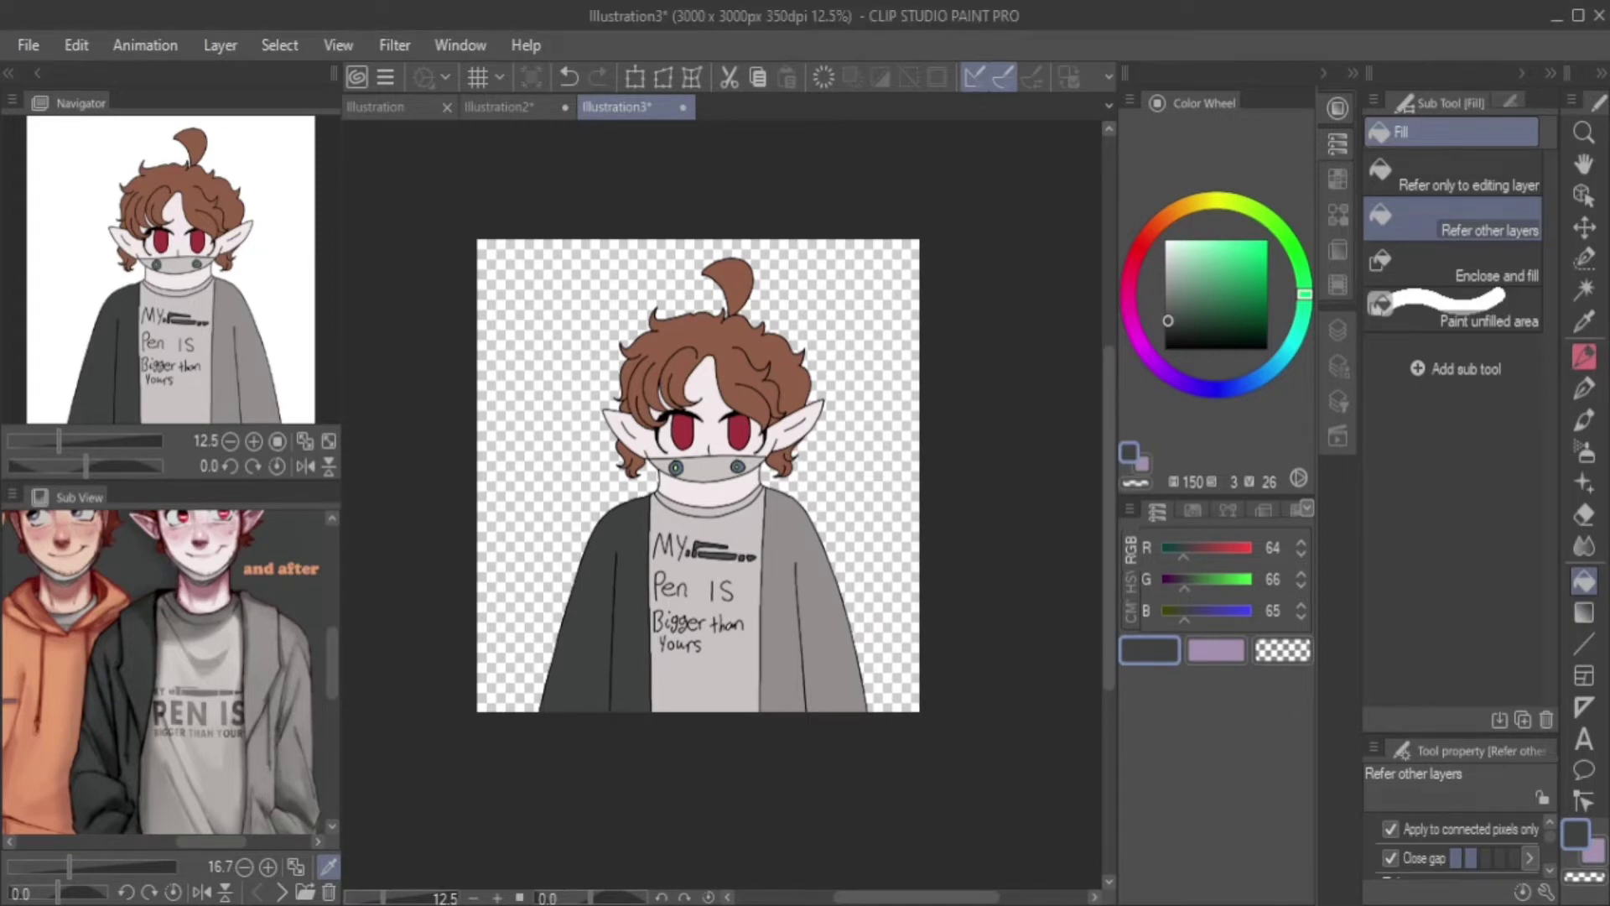
key(ctrl+plus)
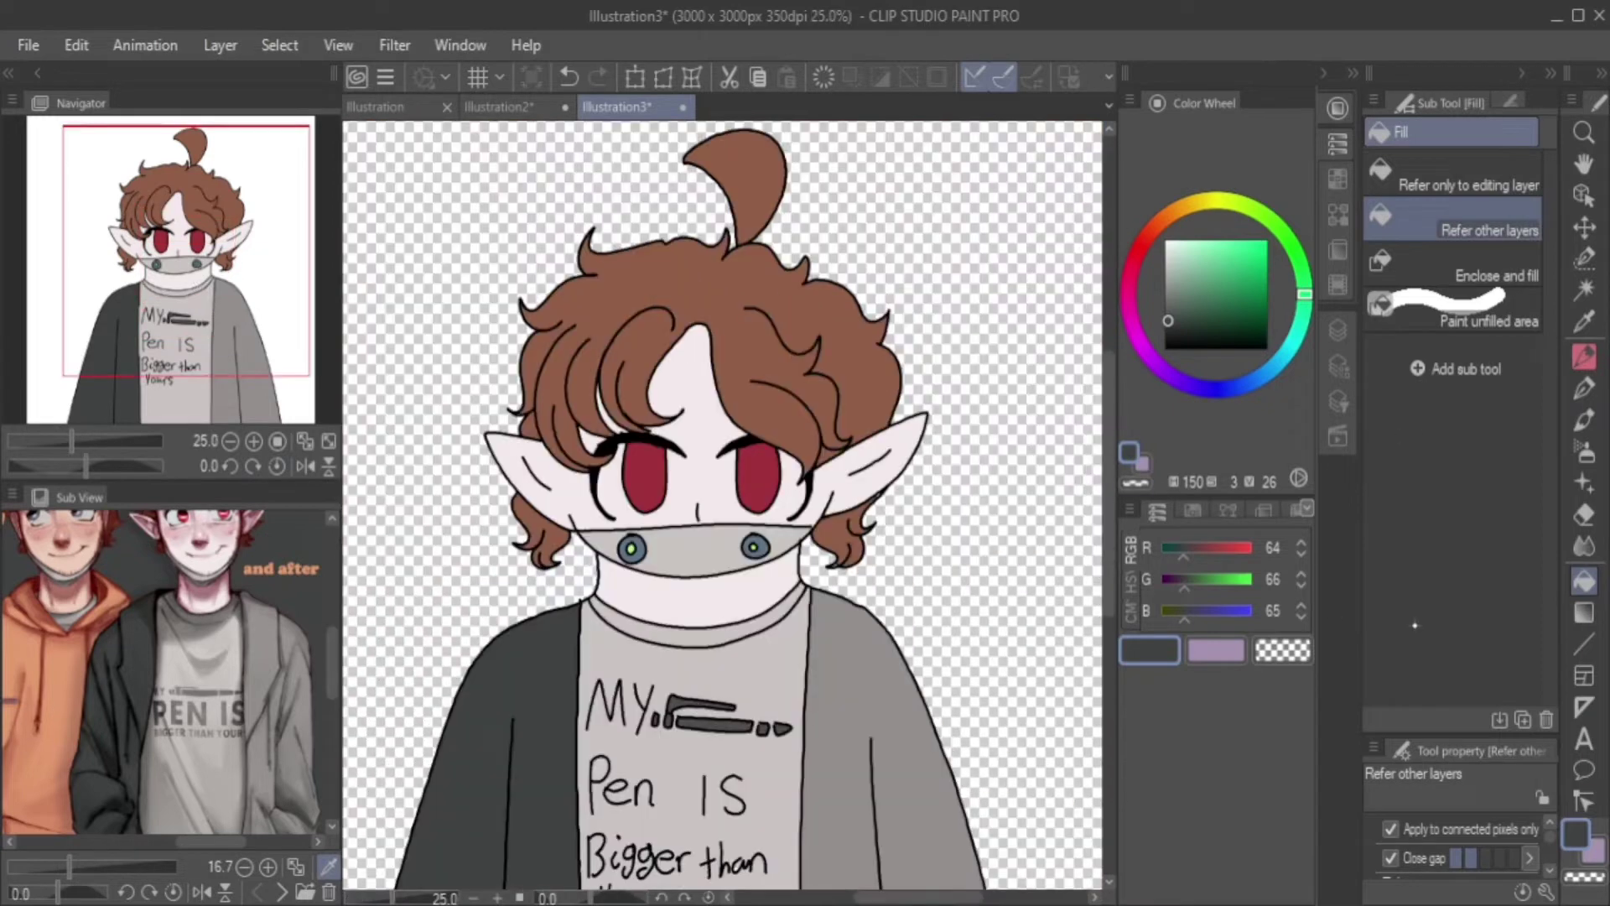
Outline the white of the left eye on a new layer beneath the line art and fill it with light grey (RGB 224, 224, 224).
key(F7)
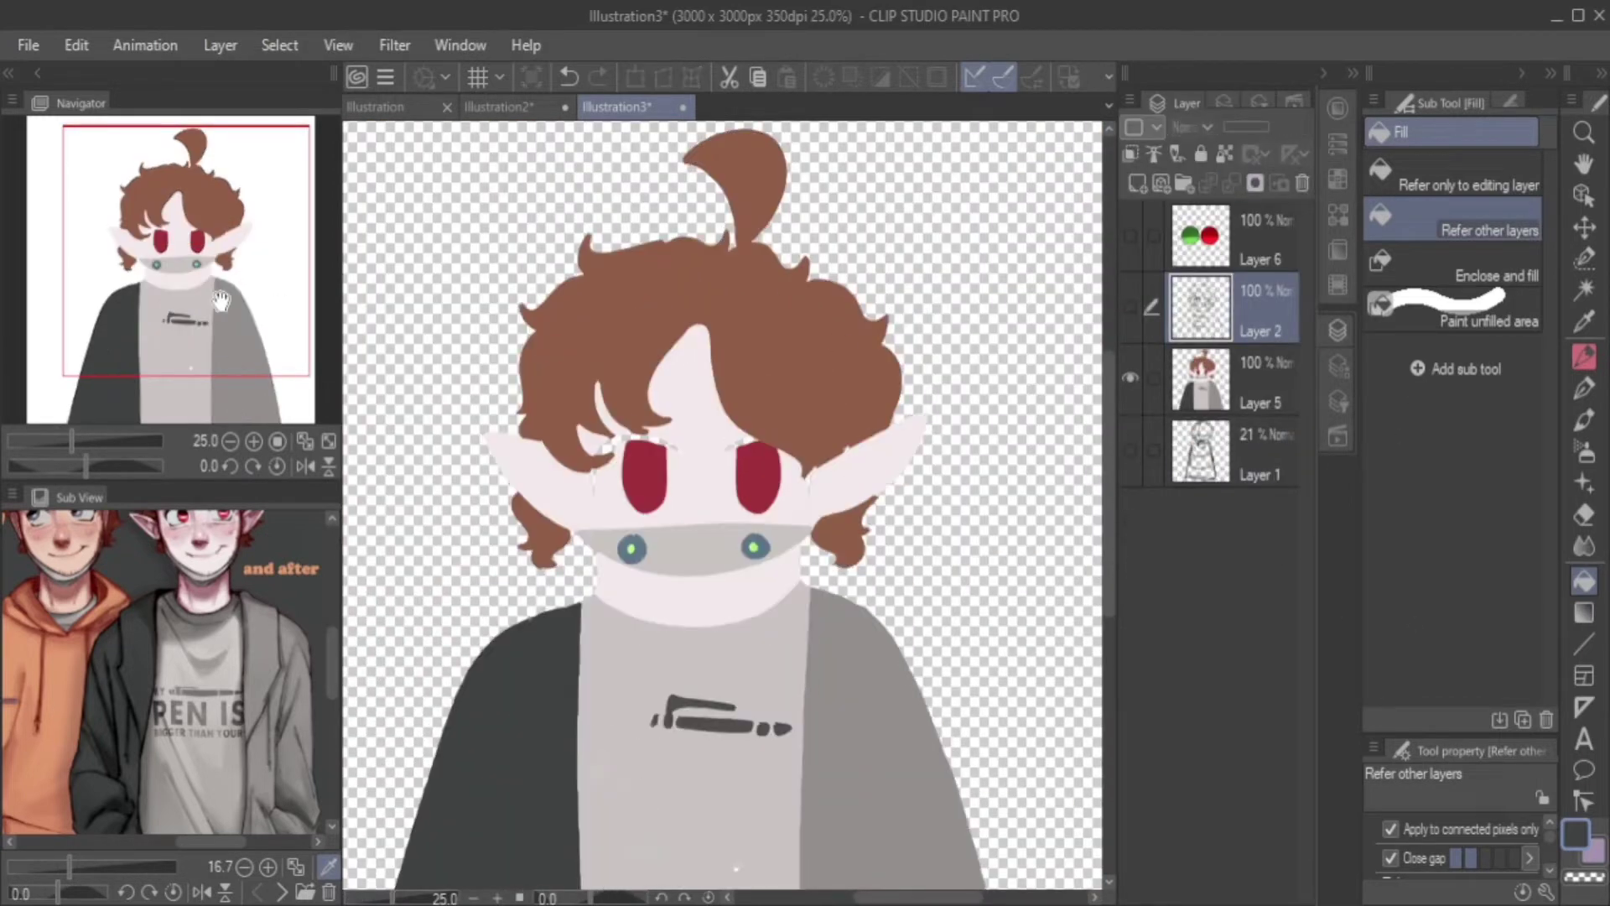
drag(234, 269, 234, 311)
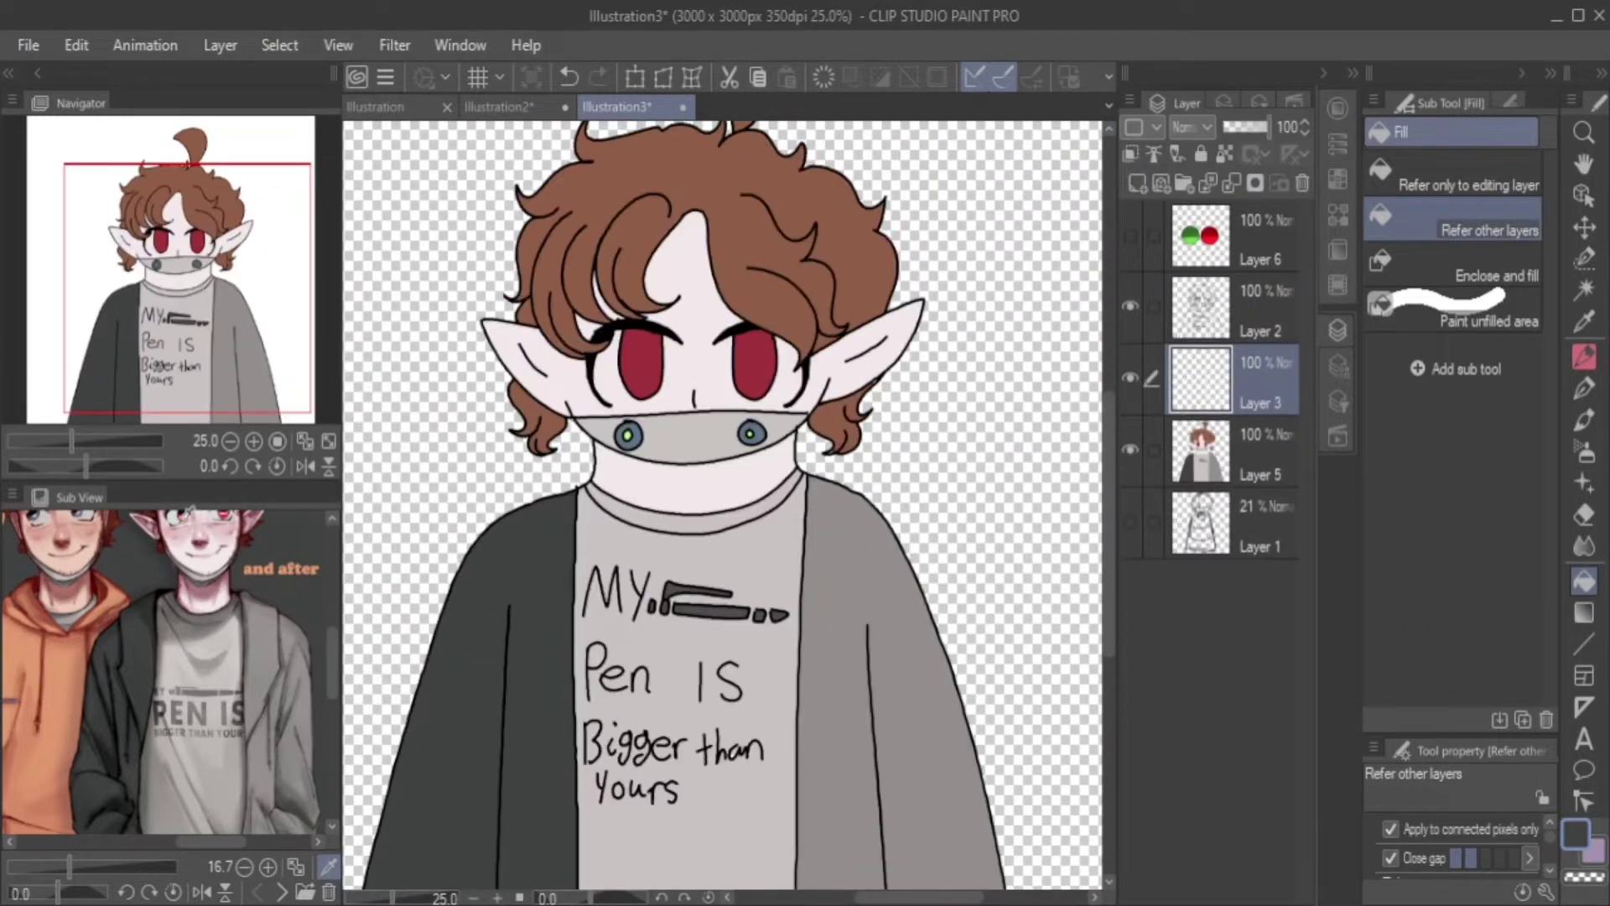
key(p)
scroll(662, 335, up, 4)
mouse_move(719, 374)
mouse_down()
mouse_move(686, 530)
mouse_move(424, 603)
mouse_up()
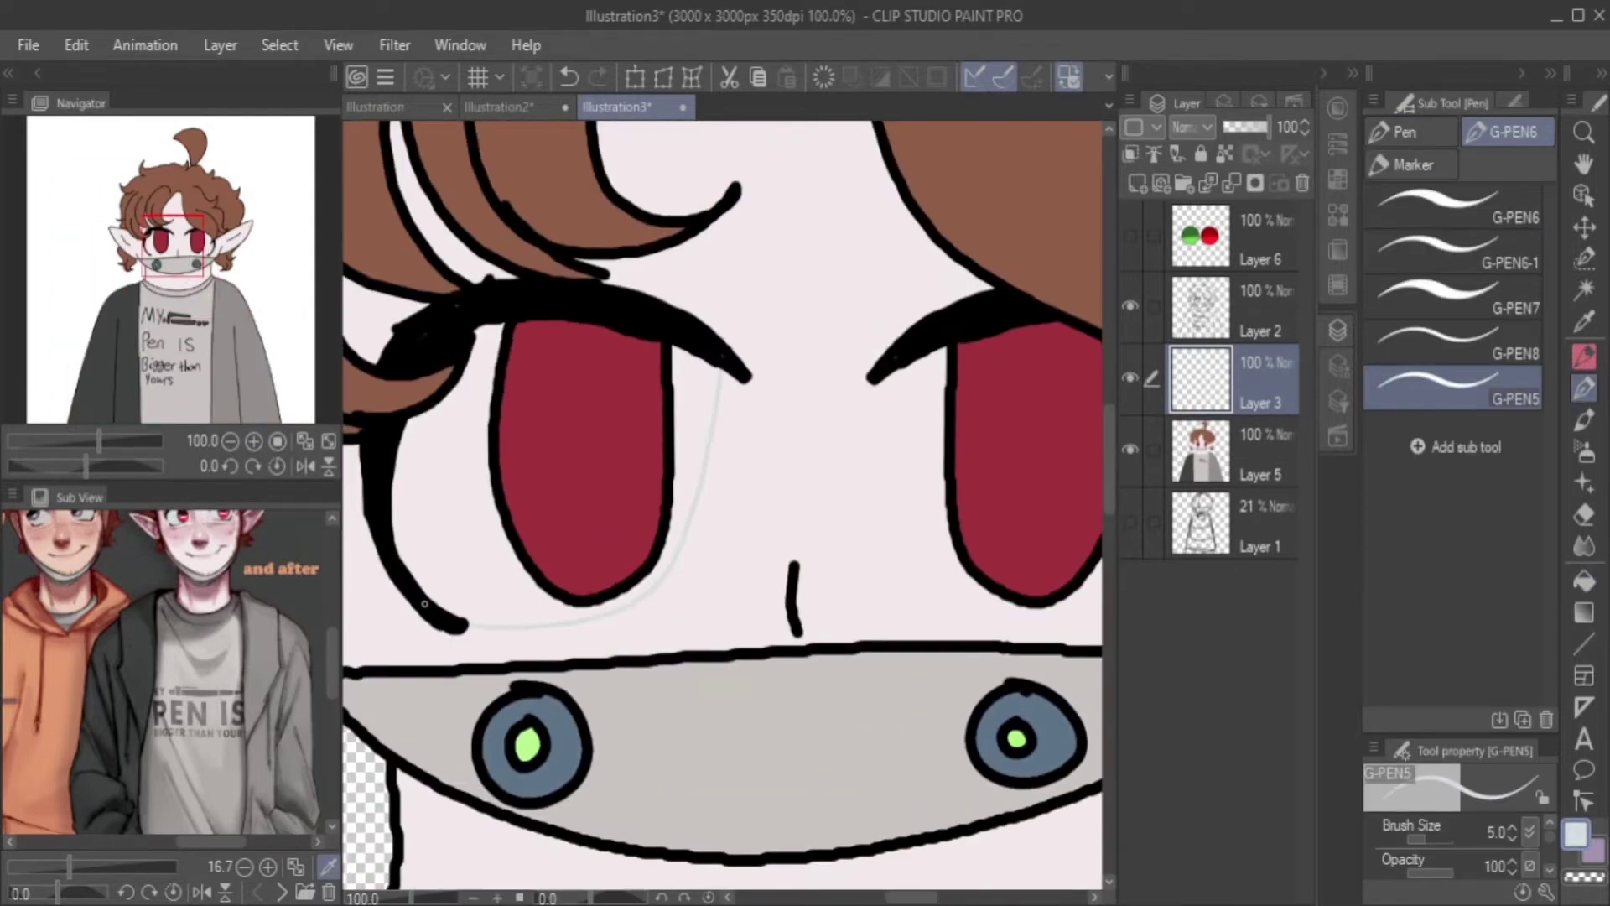
key(g)
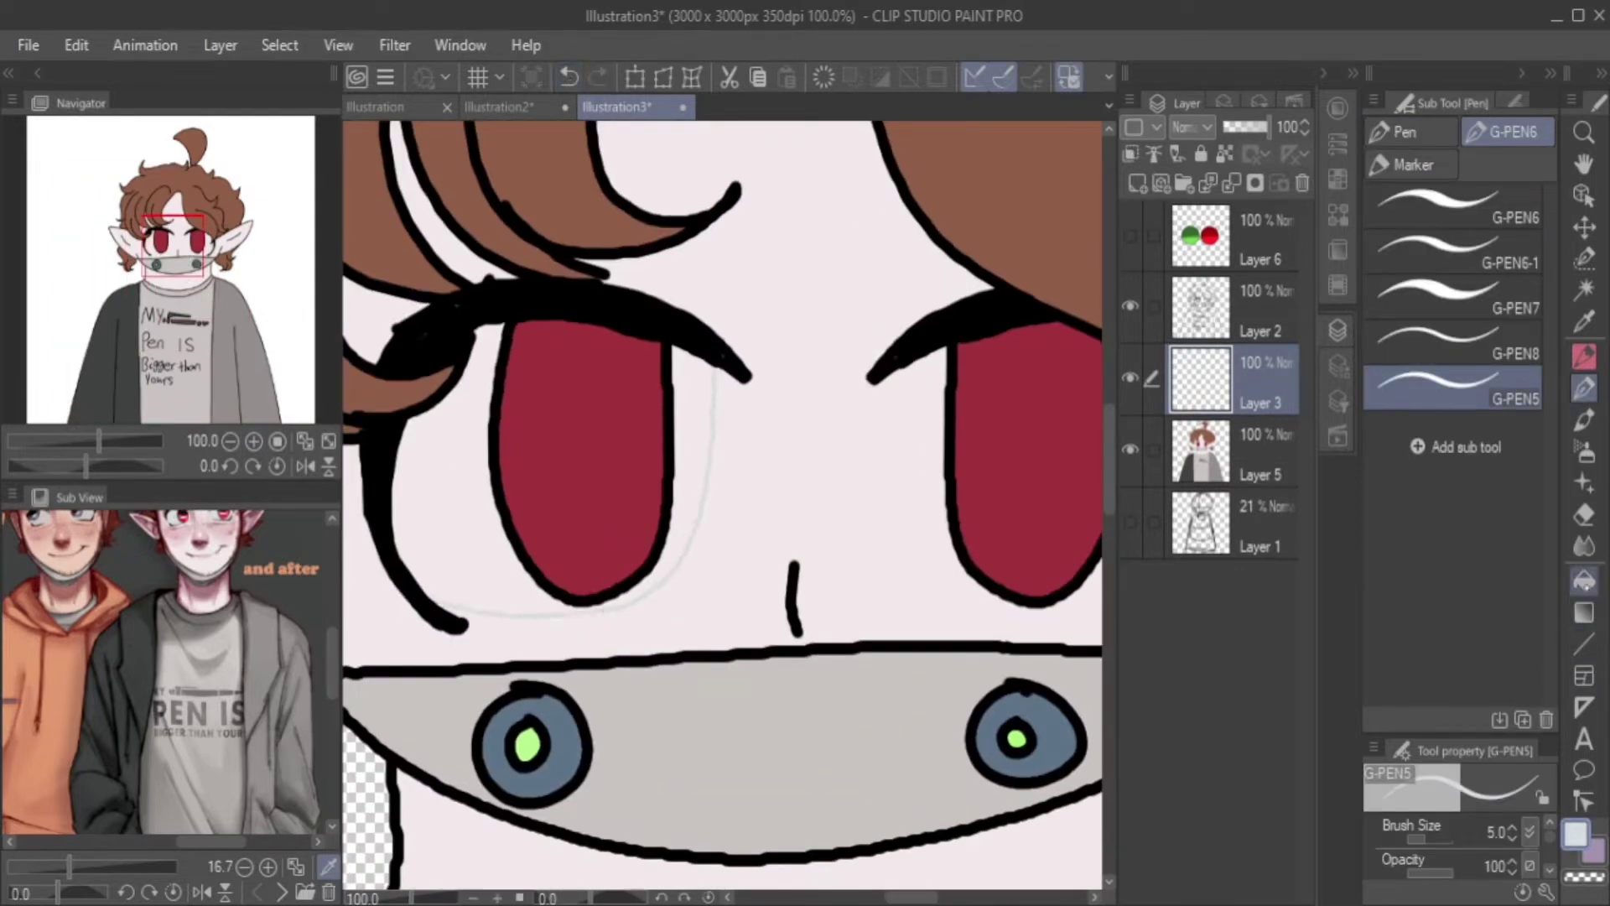
click(454, 510)
click(1338, 107)
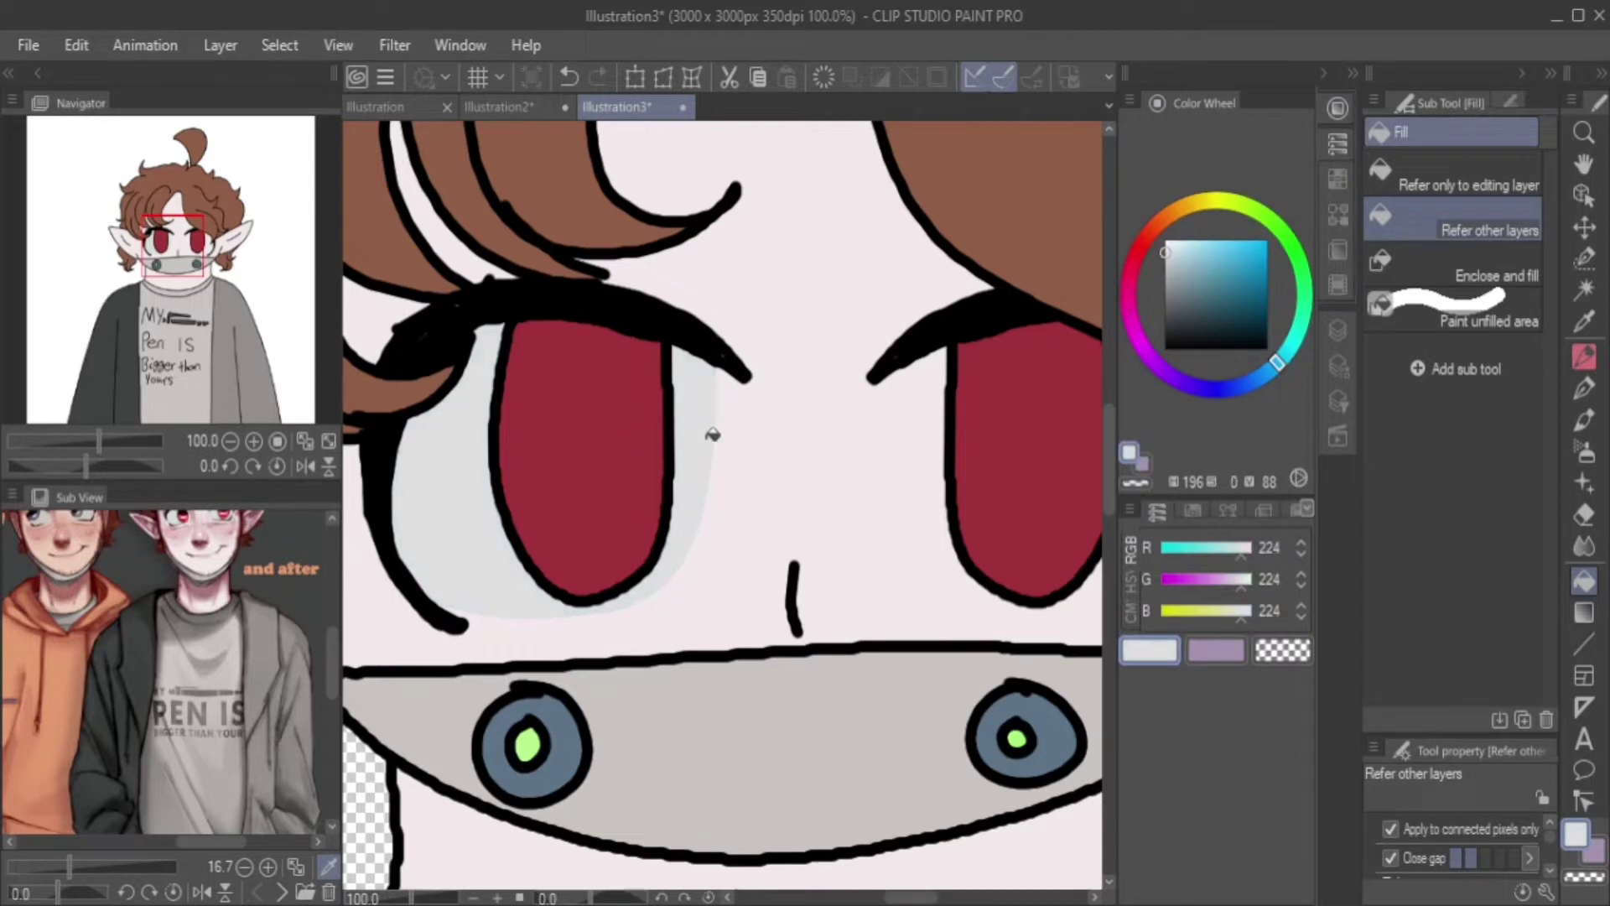
click(707, 435)
key(ctrl+z)
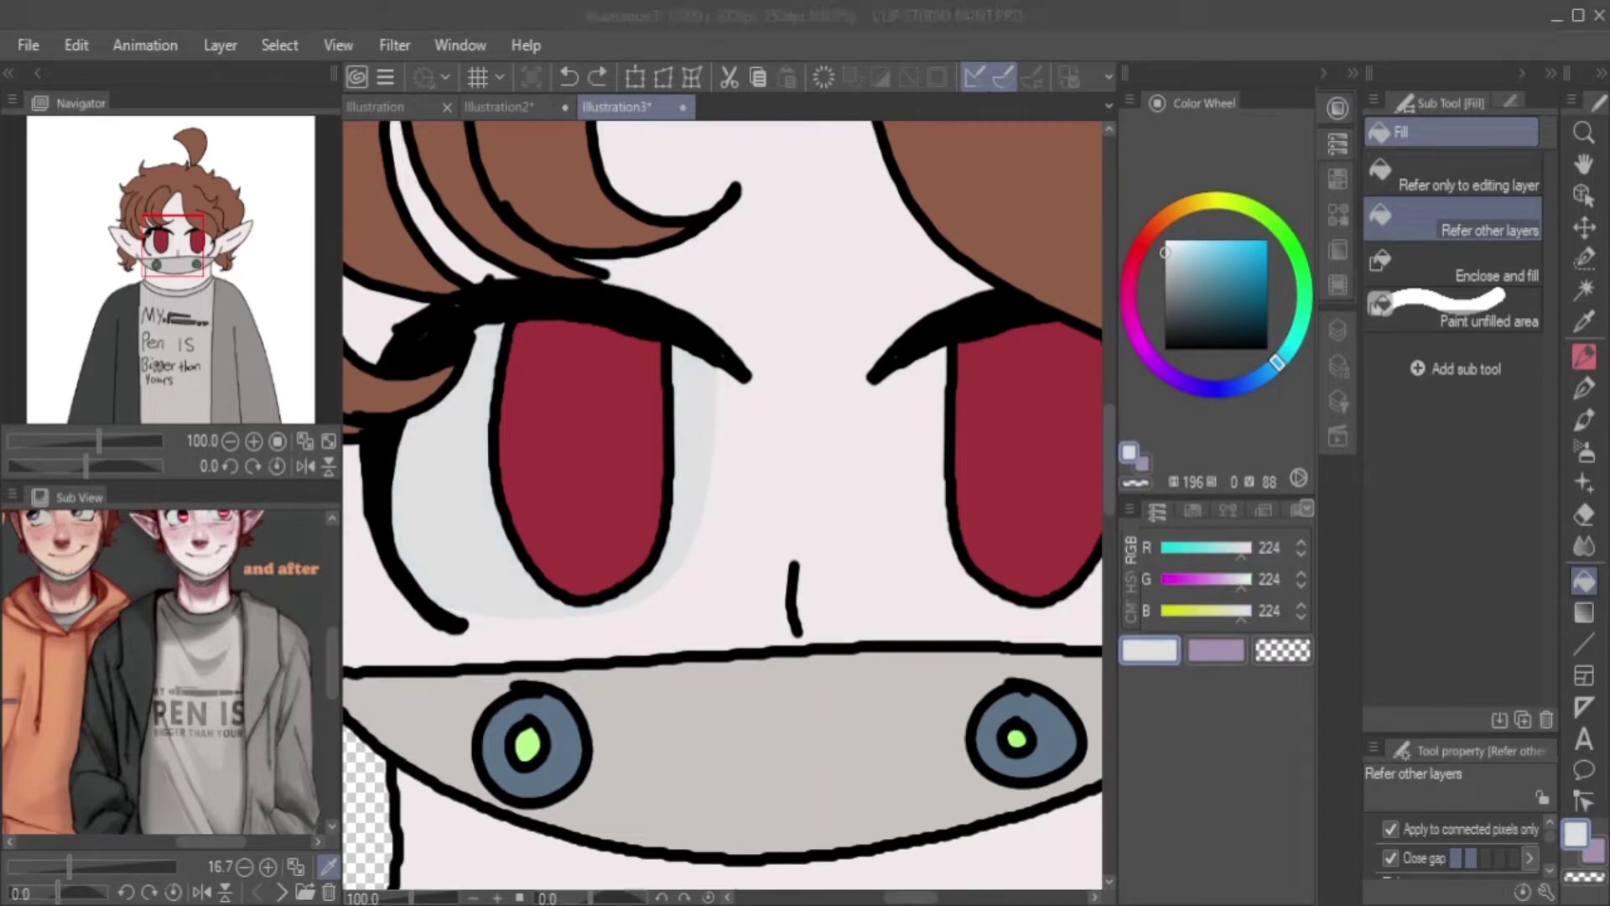
Outline the white of the right eye and paint it in with the same light grey using the Real G-Pen.
key(p)
drag(173, 255, 192, 256)
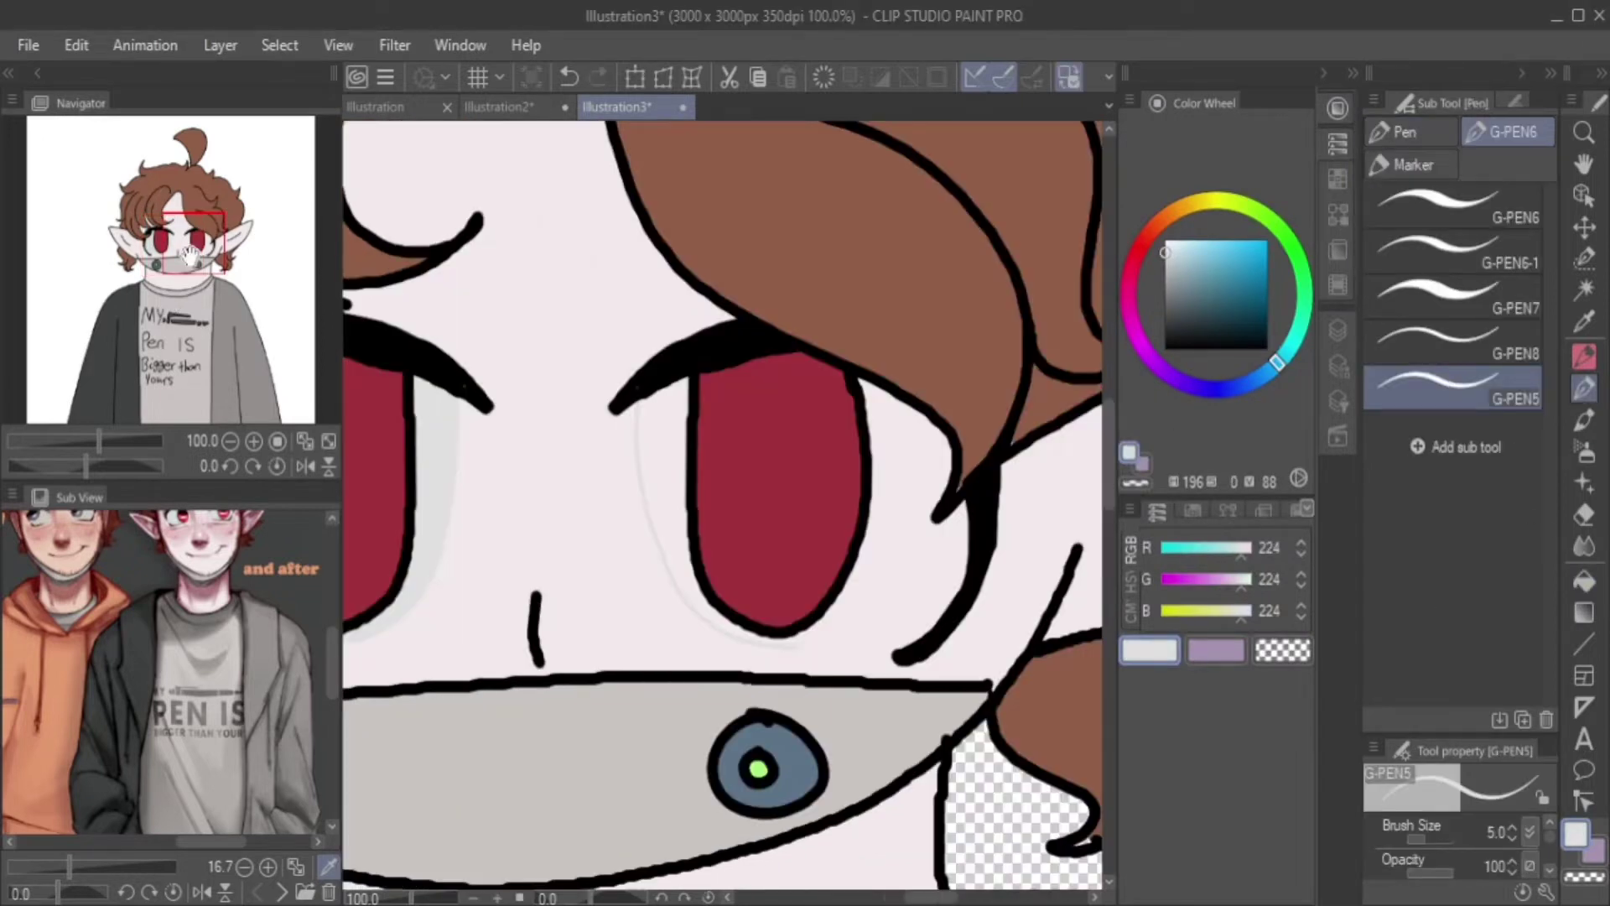
key(g)
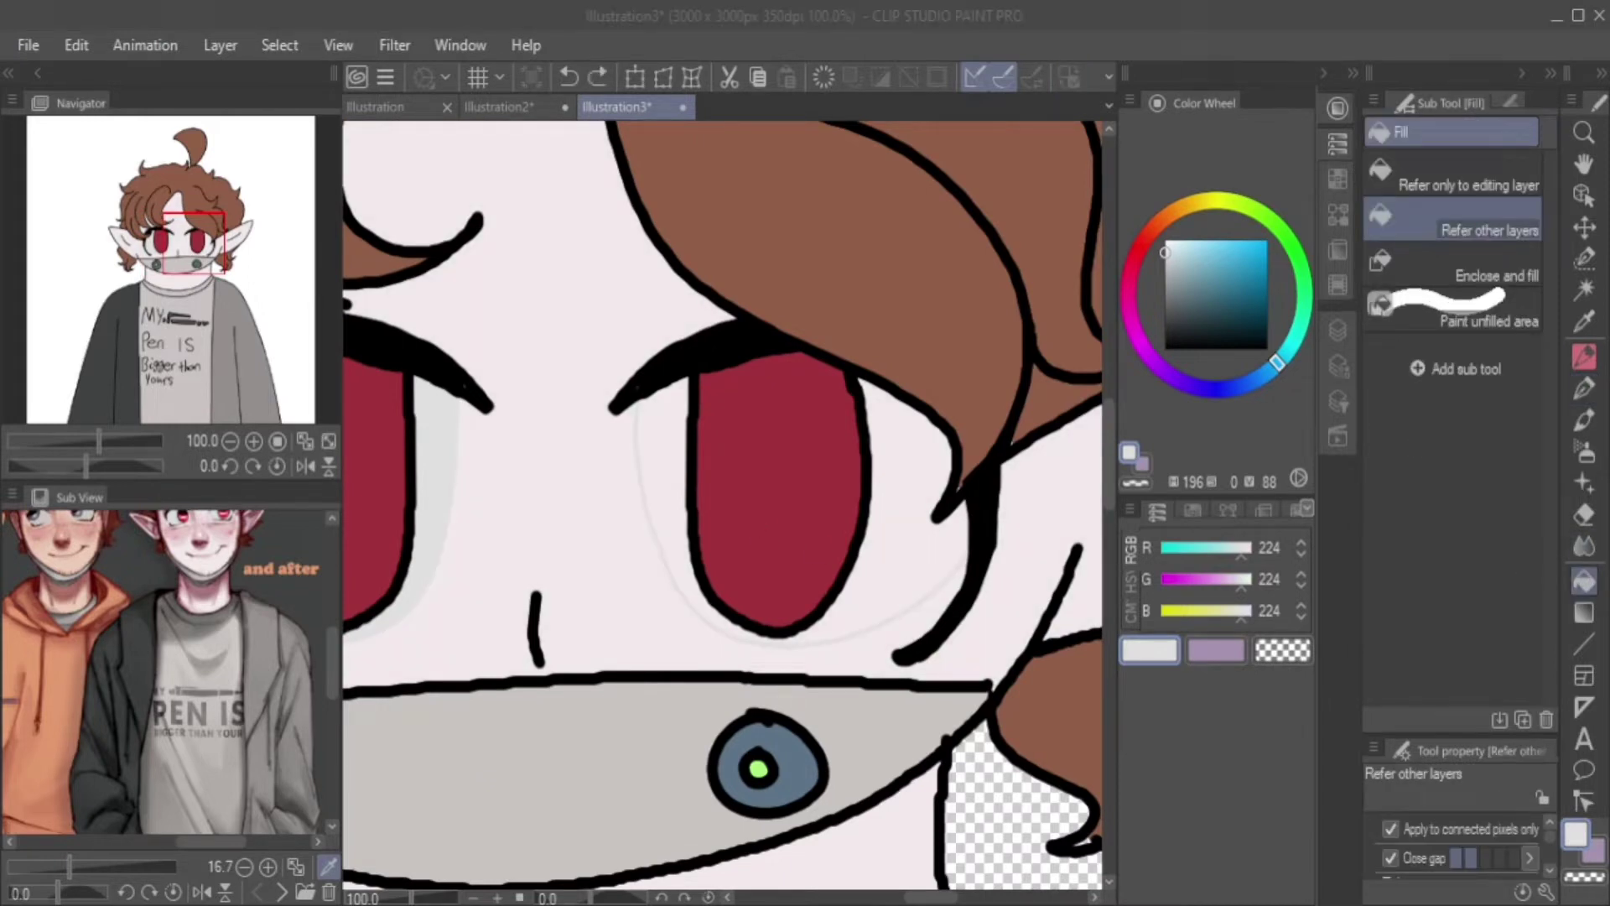
key(p)
click(1409, 131)
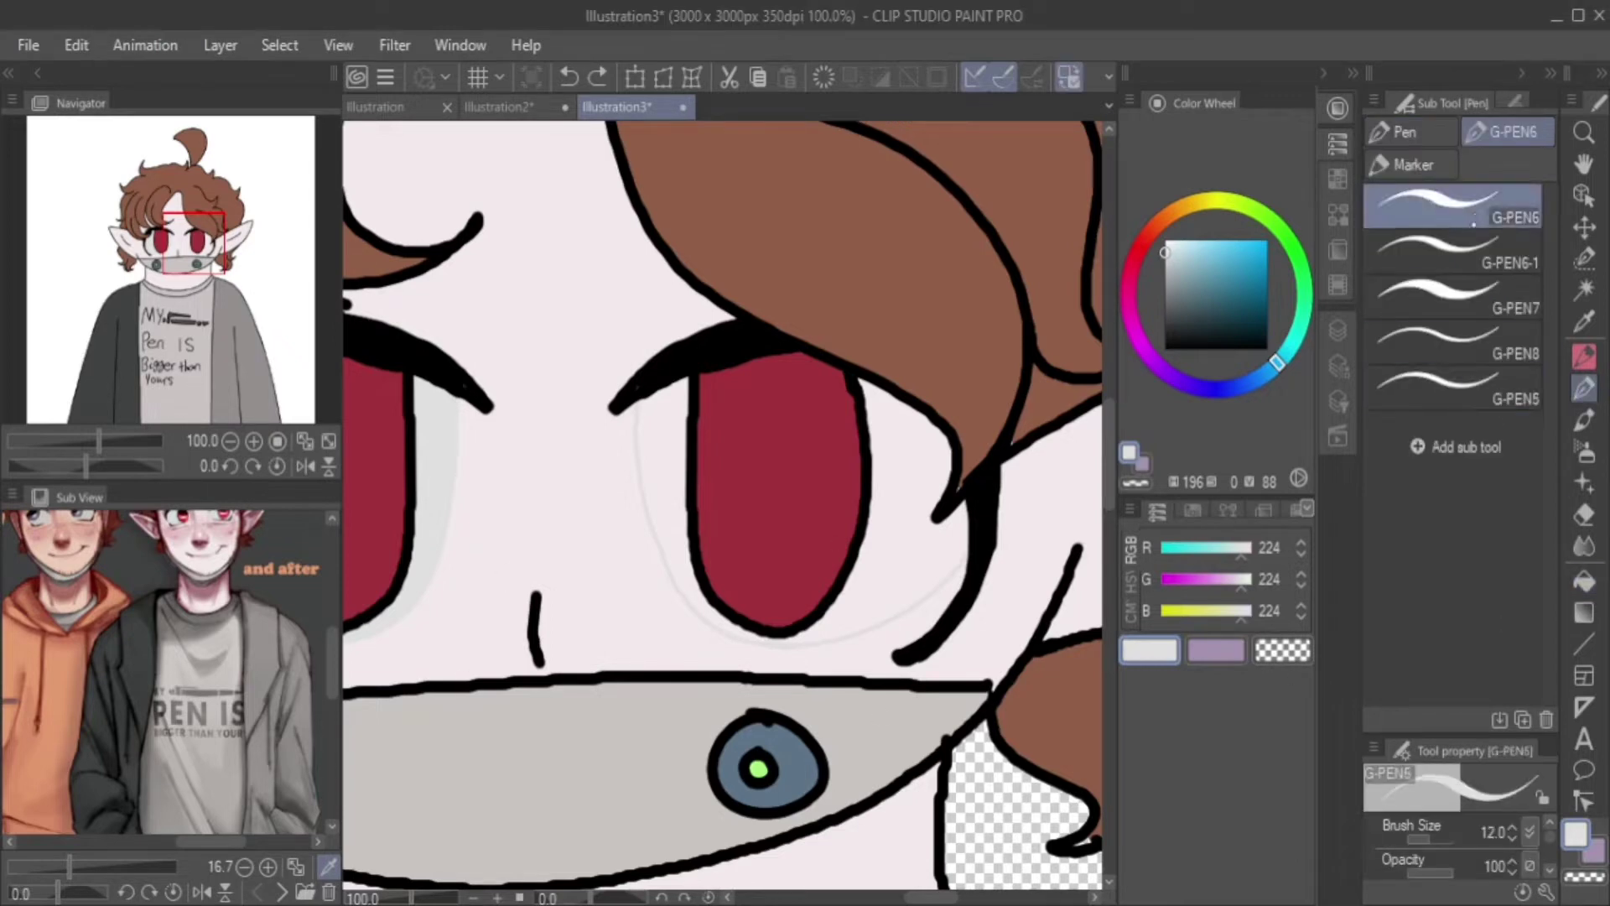
click(1451, 252)
mouse_move(671, 386)
mouse_down()
mouse_move(684, 587)
mouse_move(711, 540)
mouse_move(770, 649)
mouse_move(859, 615)
mouse_move(974, 535)
mouse_move(889, 580)
mouse_move(926, 496)
mouse_move(870, 474)
mouse_move(881, 388)
mouse_up()
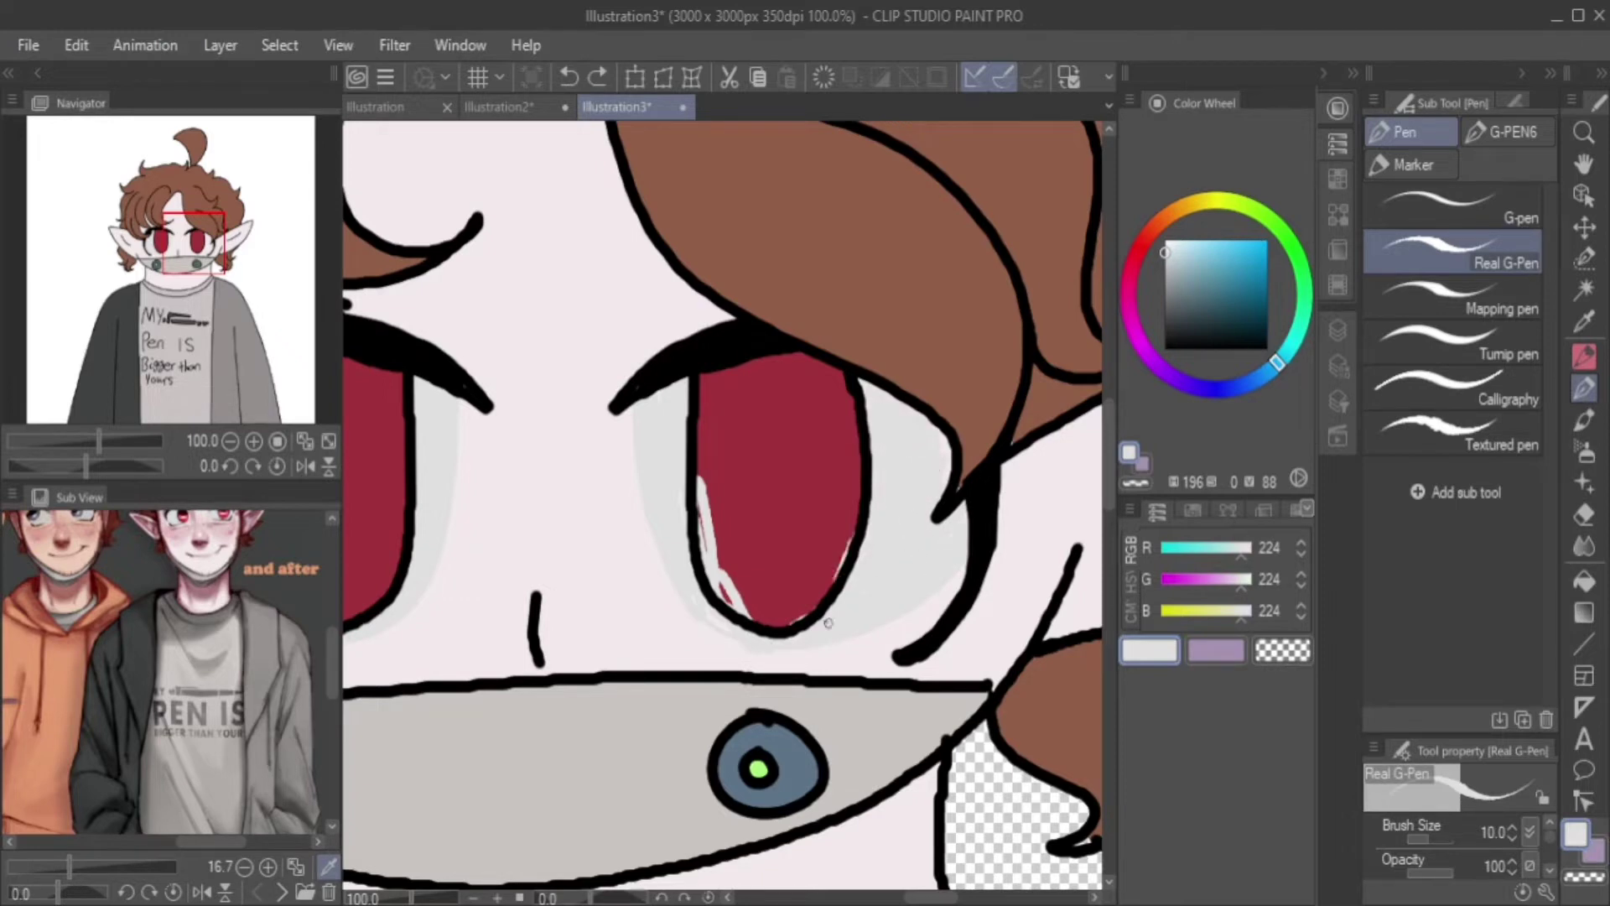
mouse_move(828, 623)
mouse_down()
mouse_move(971, 571)
mouse_move(681, 567)
mouse_move(853, 646)
mouse_up()
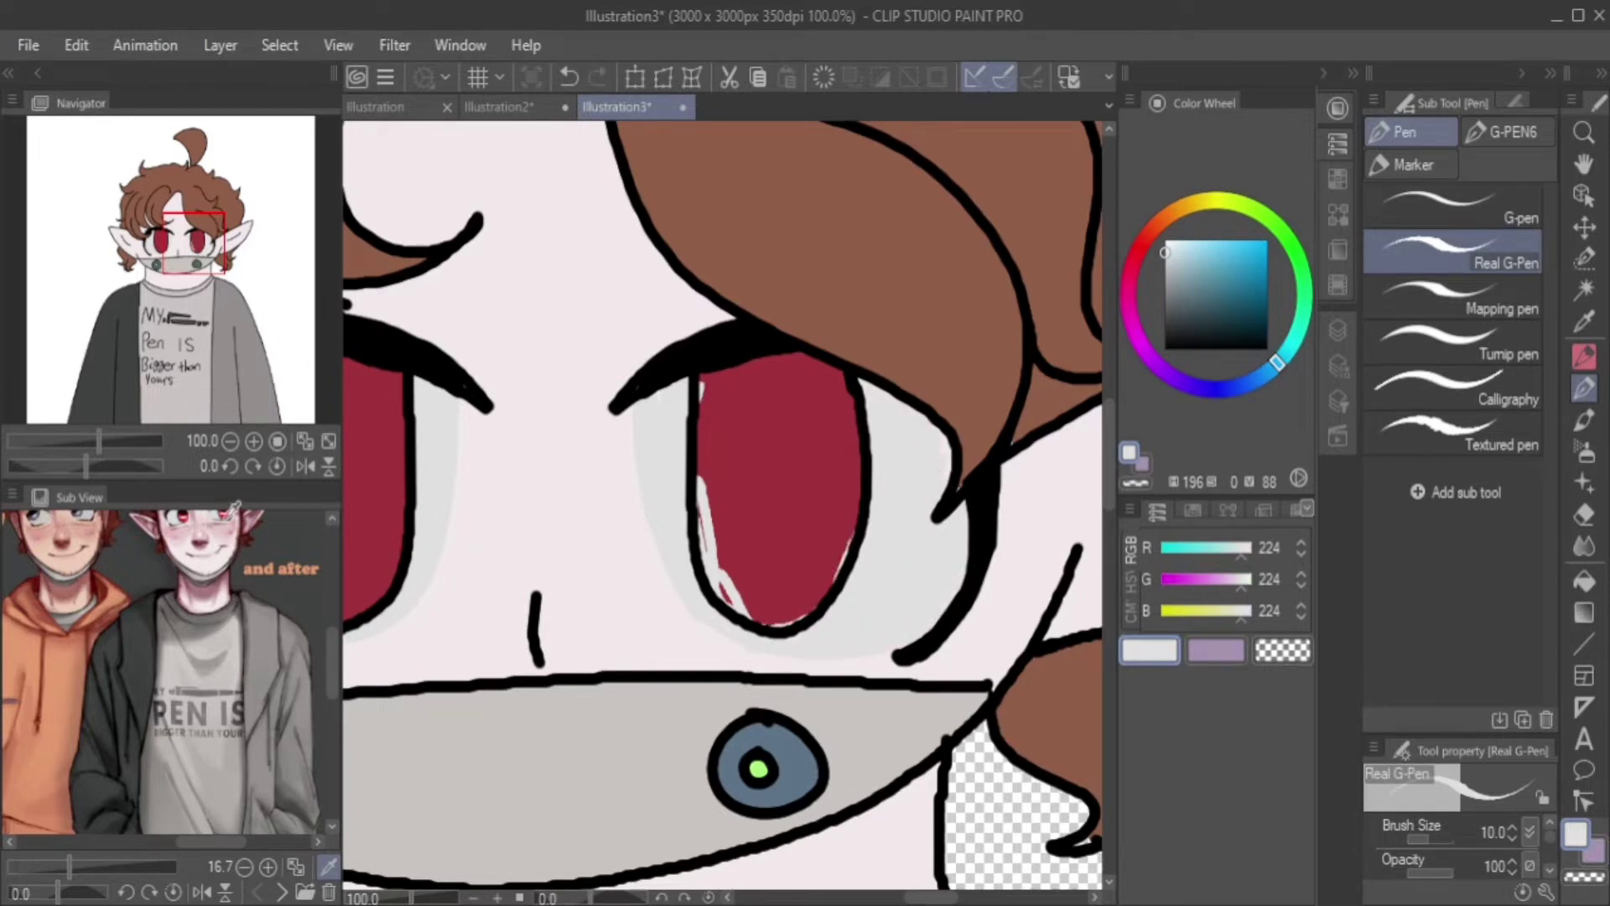
Cover the stray marks on the right iris with its sampled red (RGB 161, 50, 59) using Hue's Pencil.
drag(708, 459, 717, 579)
key(i)
click(780, 436)
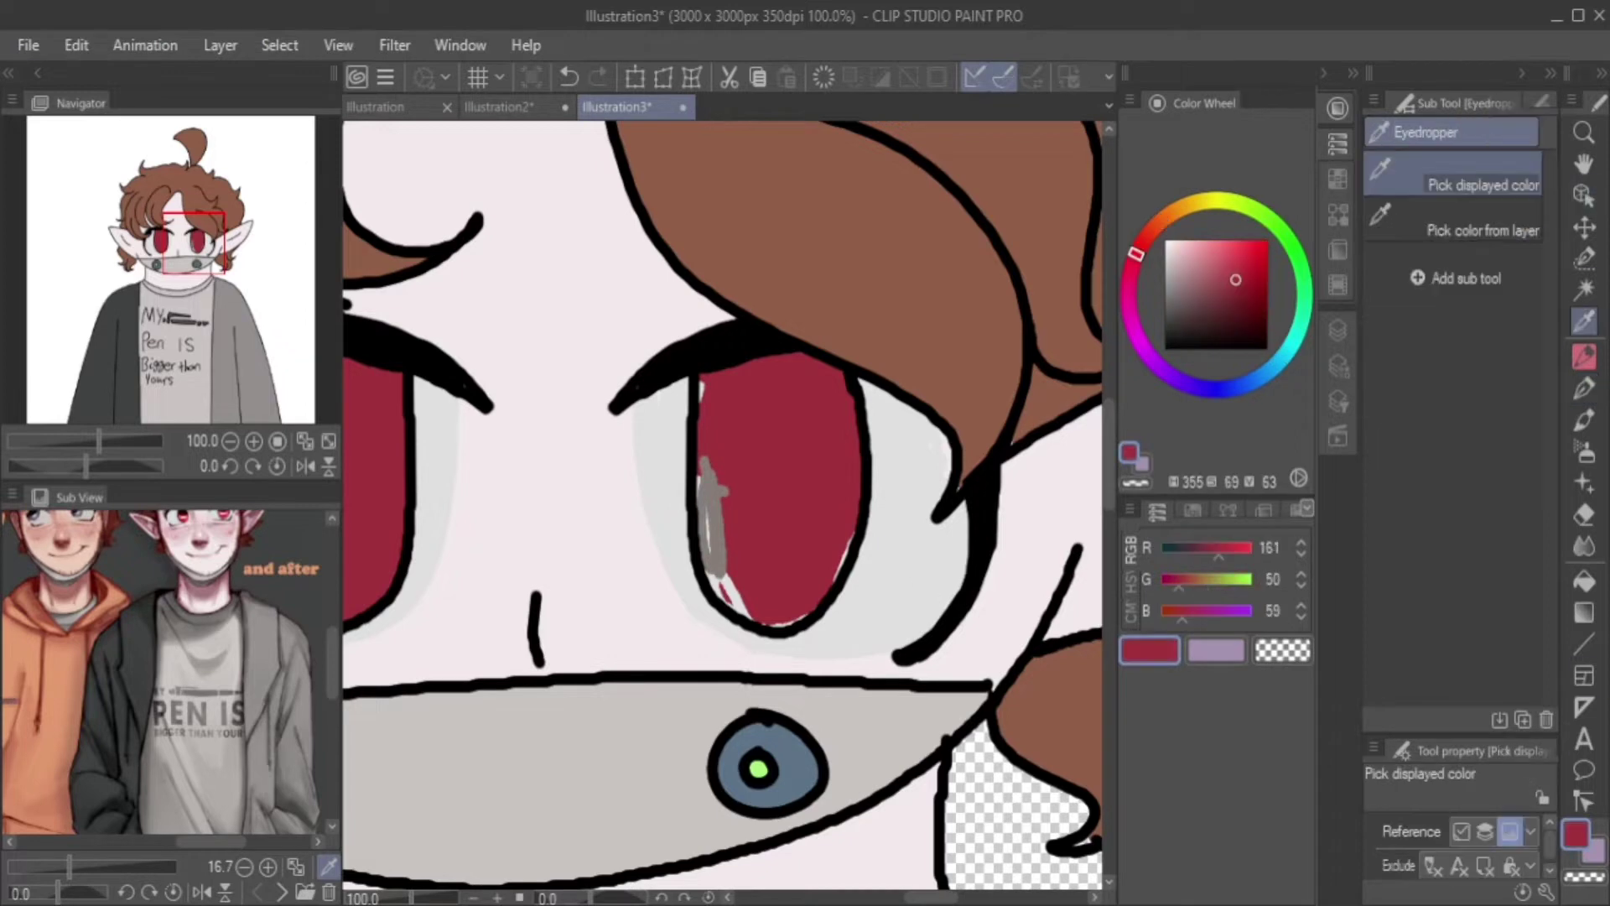
key(p)
mouse_move(701, 457)
mouse_down()
mouse_move(728, 599)
mouse_move(801, 621)
mouse_move(834, 553)
mouse_up()
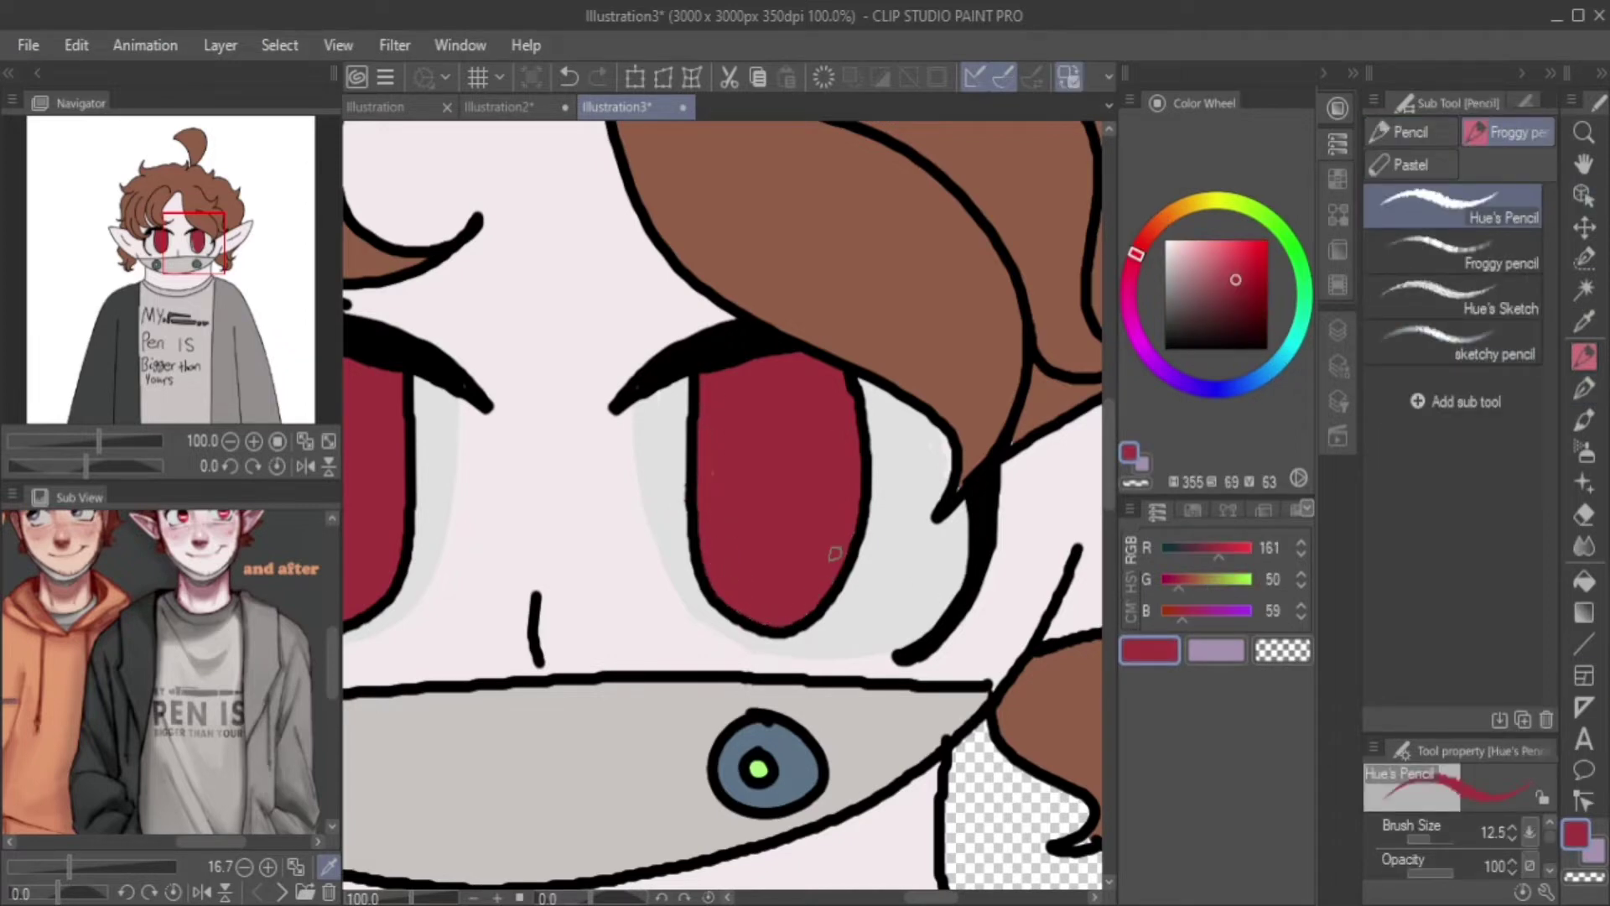
Add a new layer above the eye whites and choose a very dark red (RGB 49, 0, 4).
click(230, 441)
scroll(604, 482, up, 3)
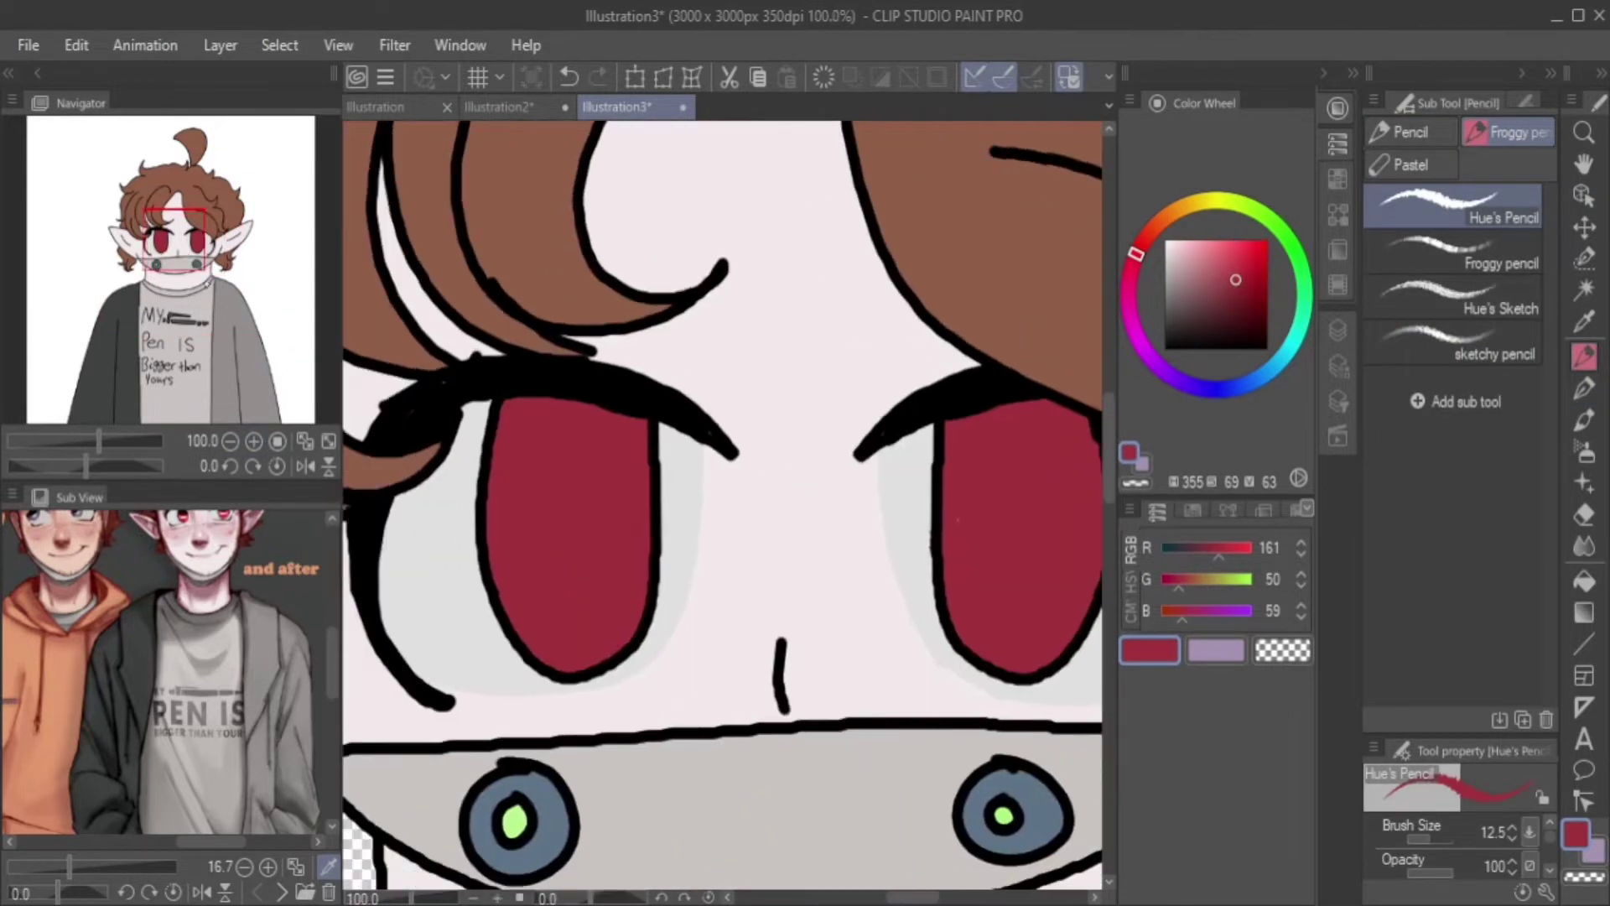
key(F7)
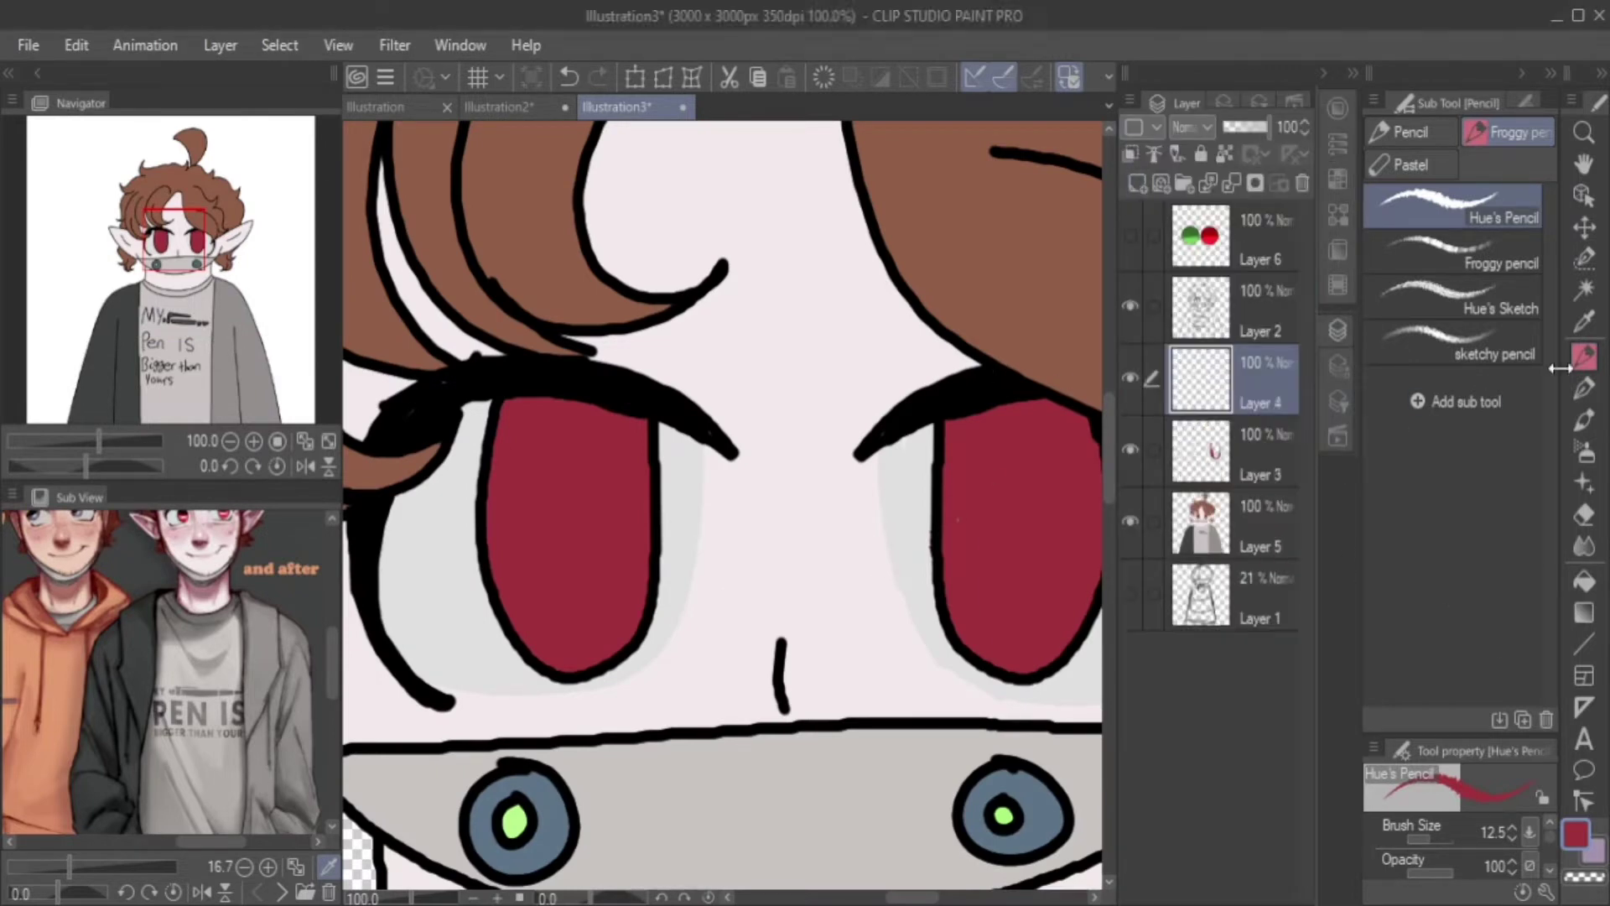
click(1339, 107)
drag(1258, 328, 1291, 317)
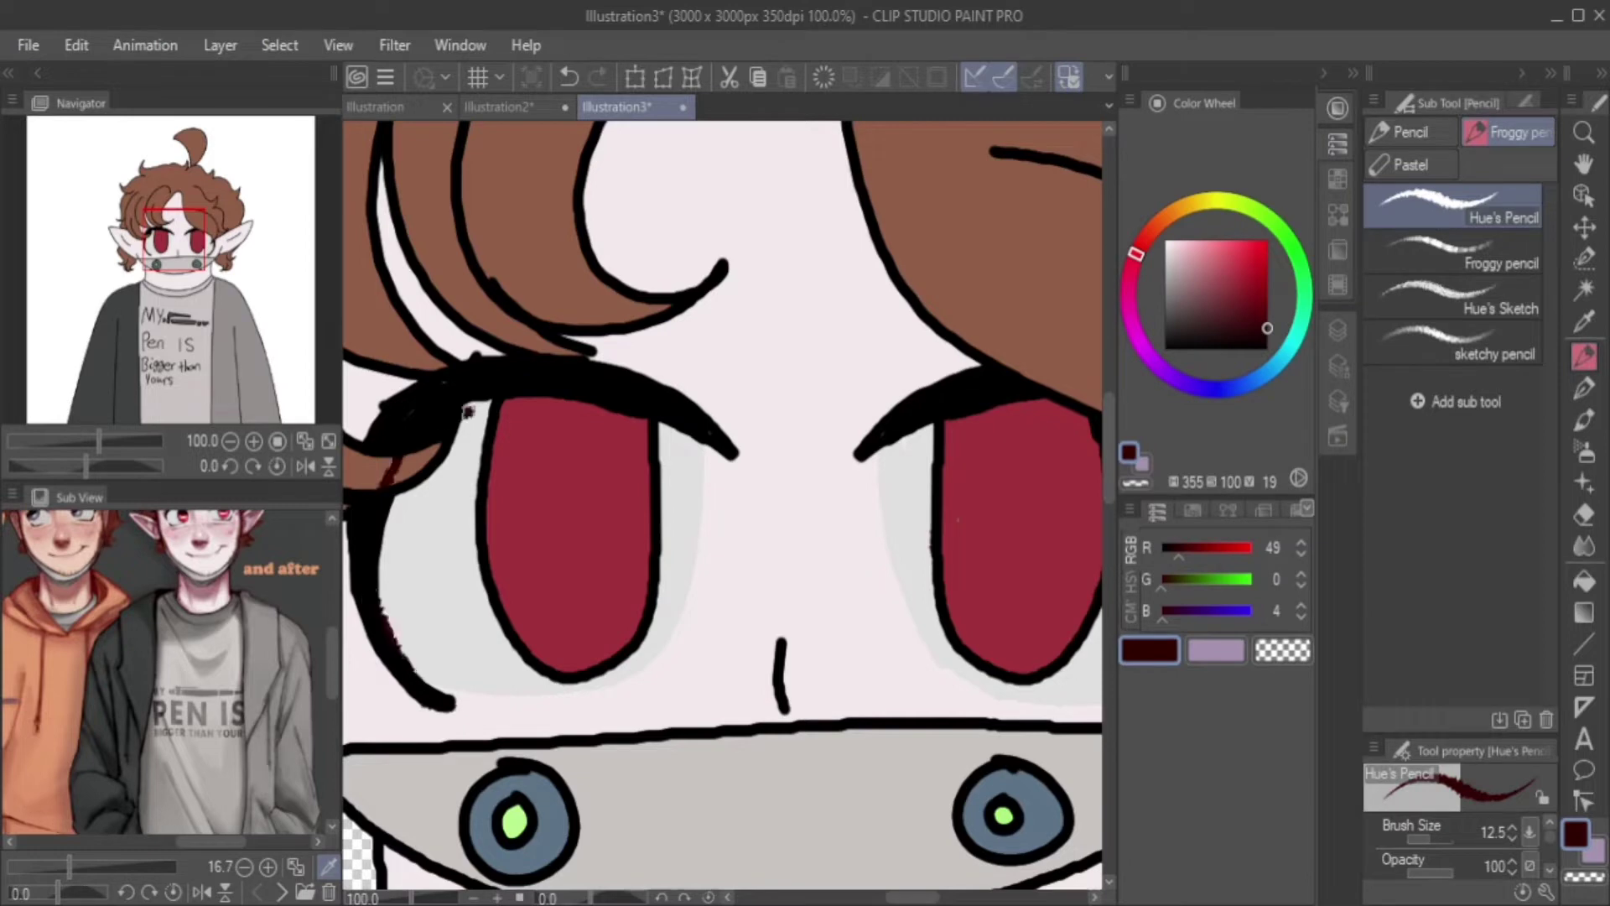
Try to colour the eyelash lines dark red with pencil strokes and the Fill tool.
drag(465, 401, 722, 444)
key(ctrl+z)
key(g)
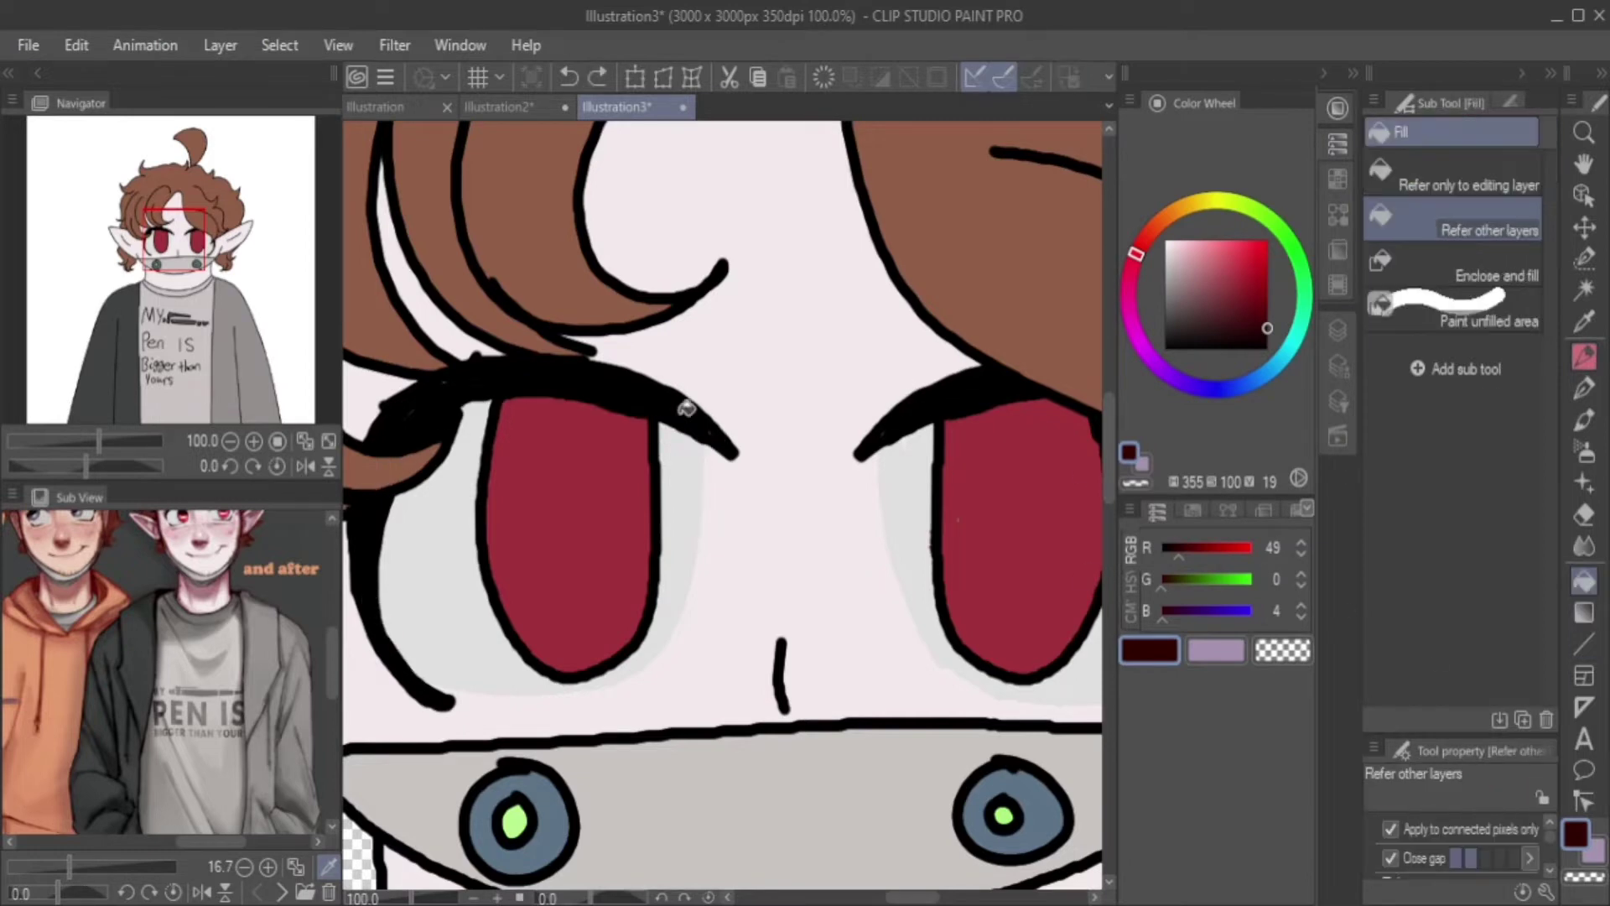
click(1338, 329)
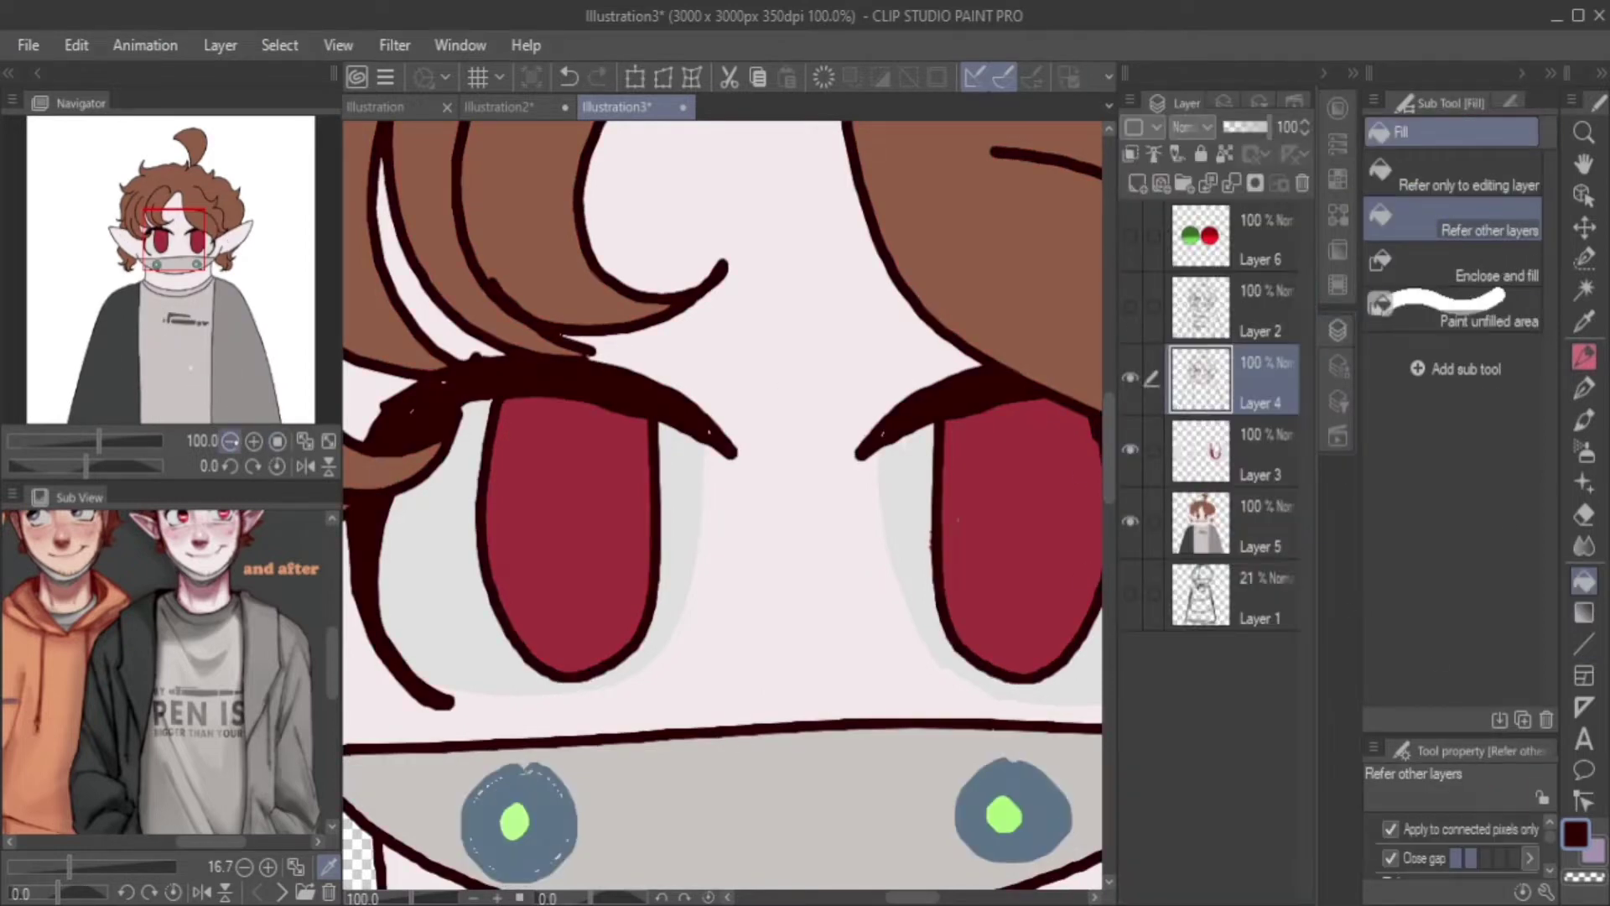
scroll(723, 503, down, 5)
scroll(722, 629, up, 3)
scroll(723, 419, up, 1)
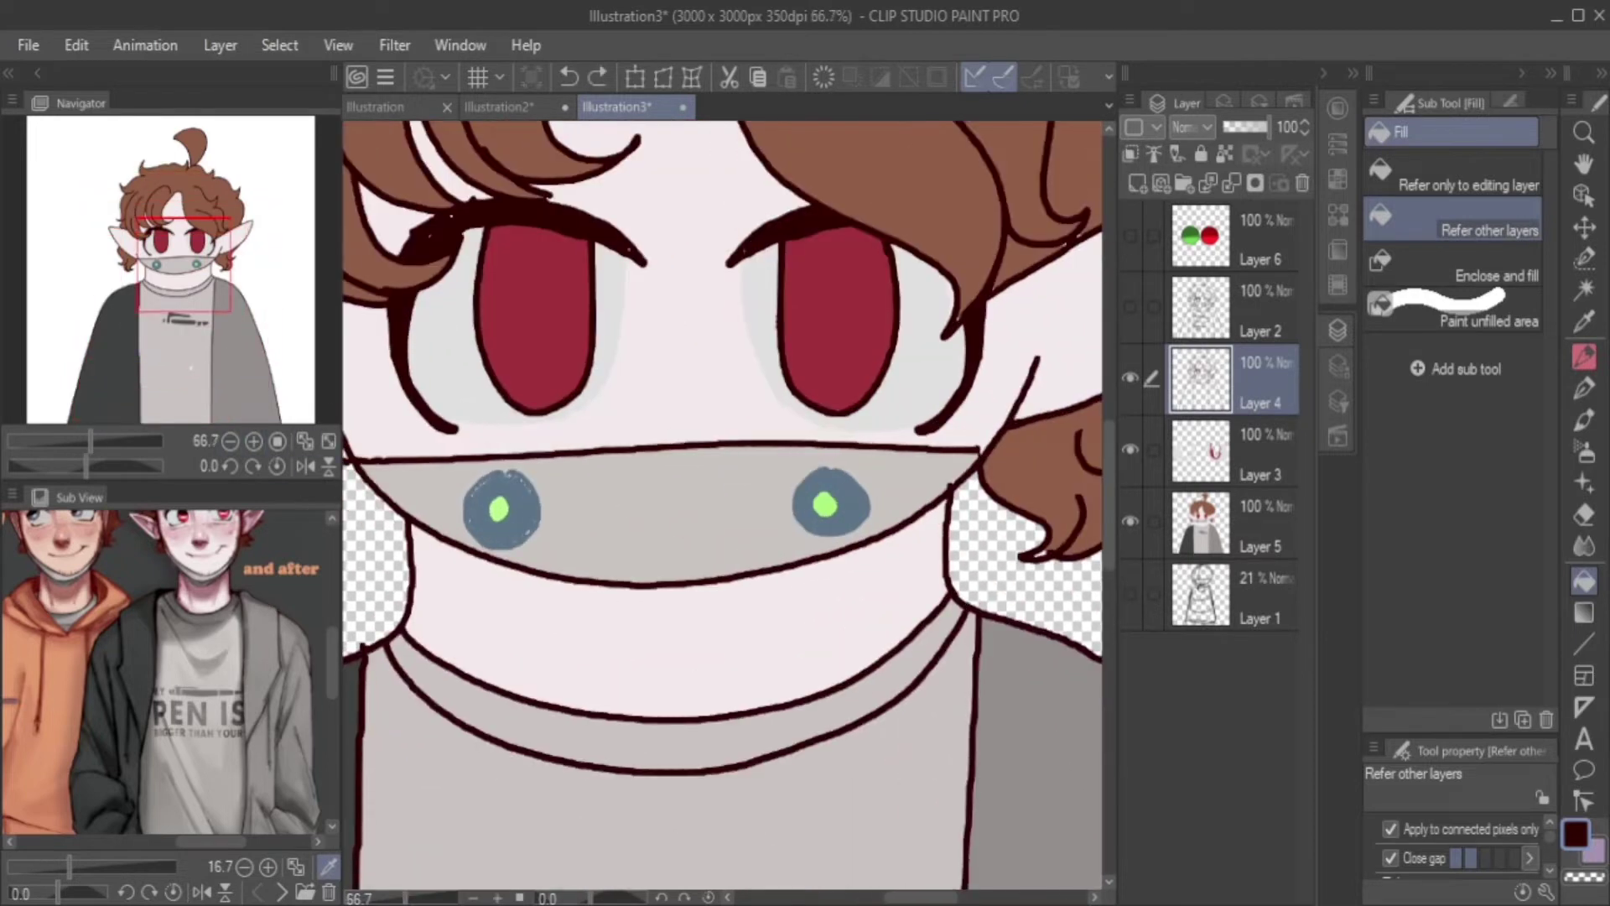
key(Delete)
drag(401, 255, 639, 251)
drag(400, 293, 398, 361)
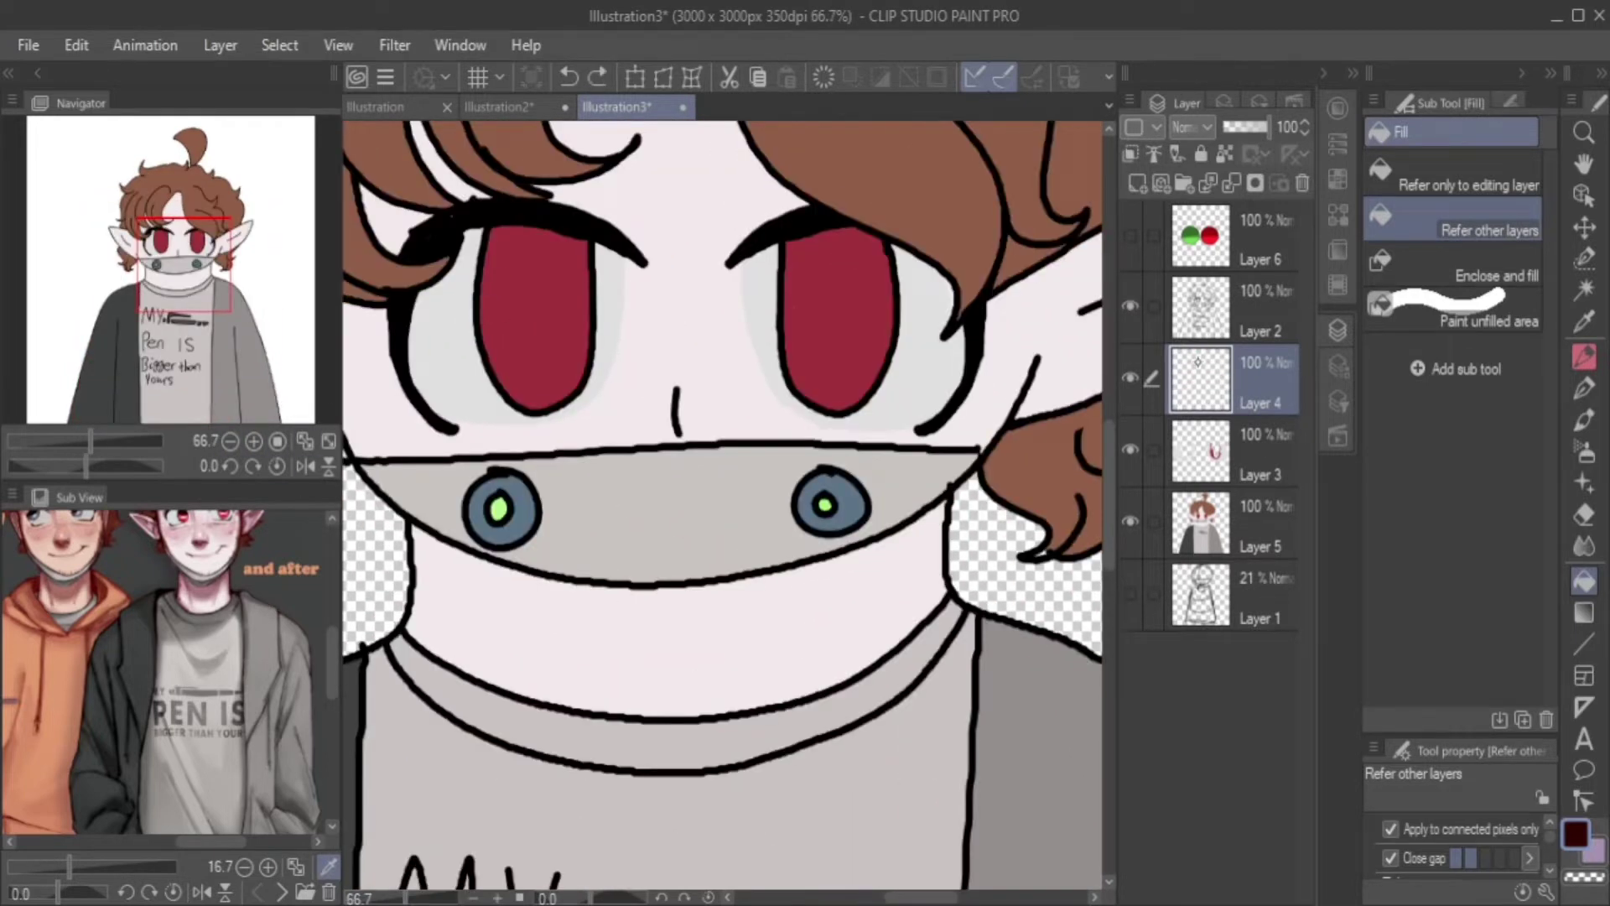
Paint the left eye's upper lashes and outer lash curve dark red with the Real G-Pen, checking against the line art.
key(p)
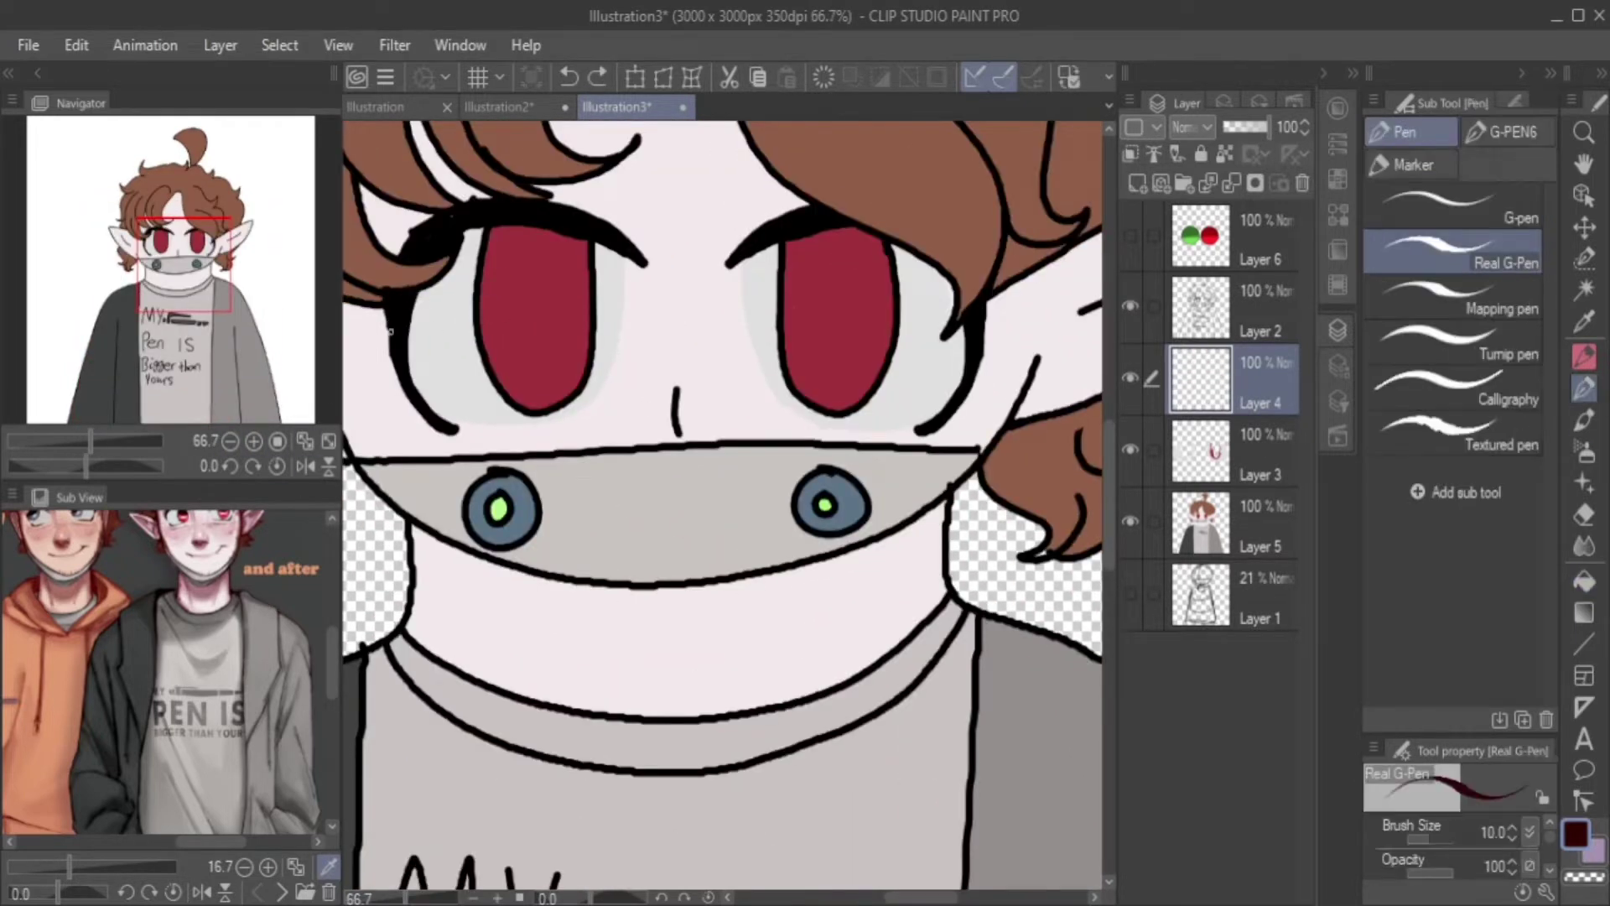
mouse_move(446, 256)
mouse_down()
mouse_move(407, 254)
mouse_move(426, 228)
mouse_up()
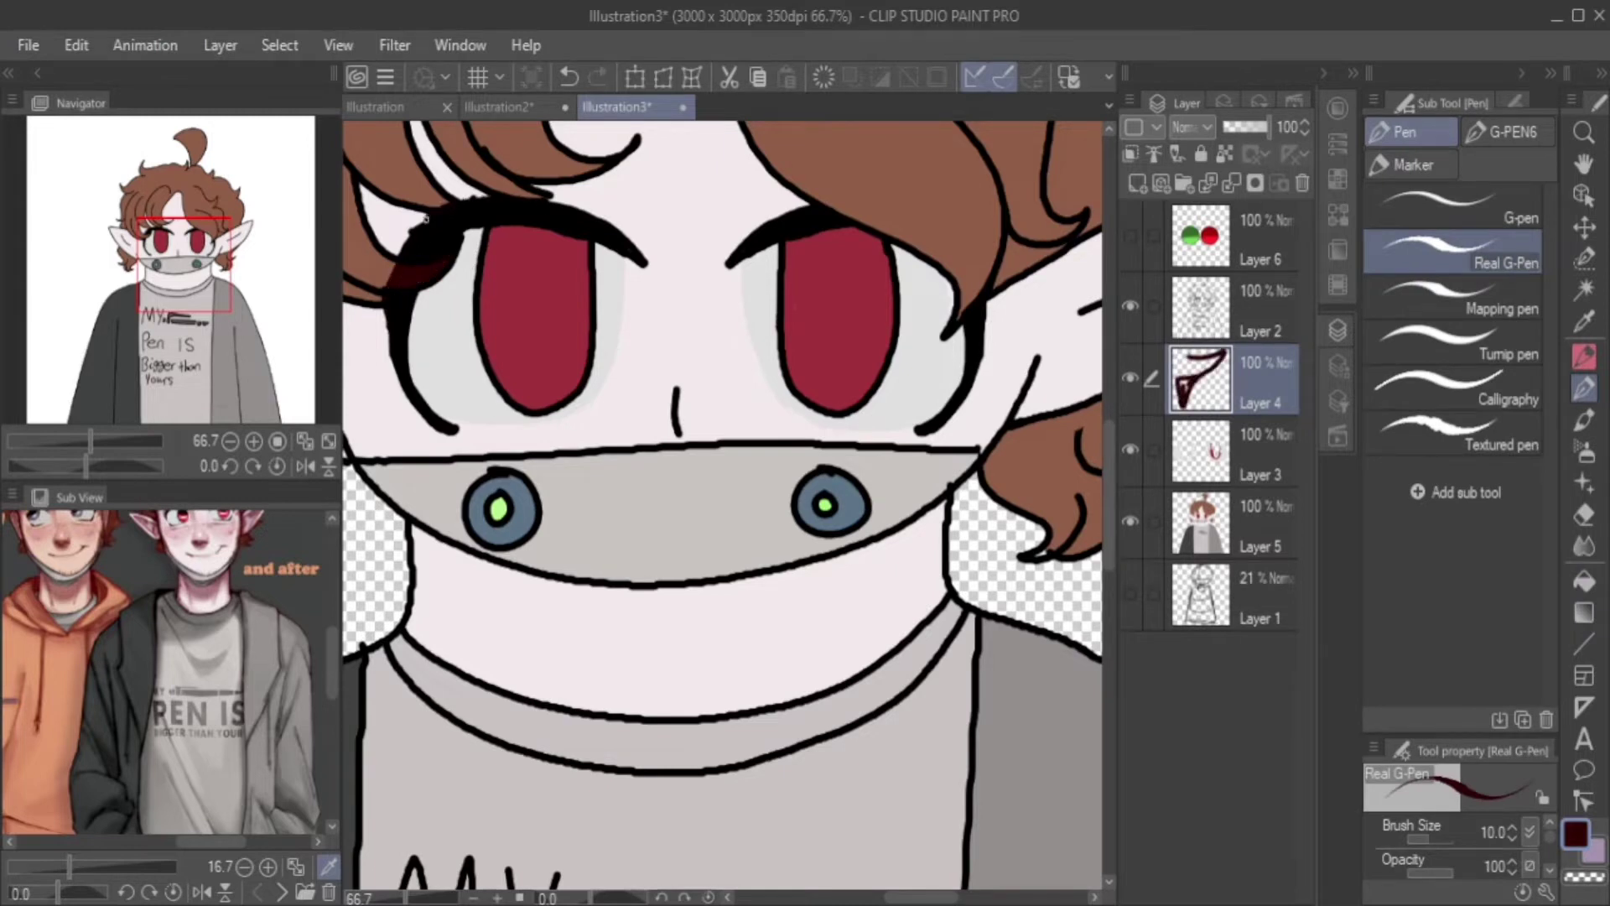
key(g)
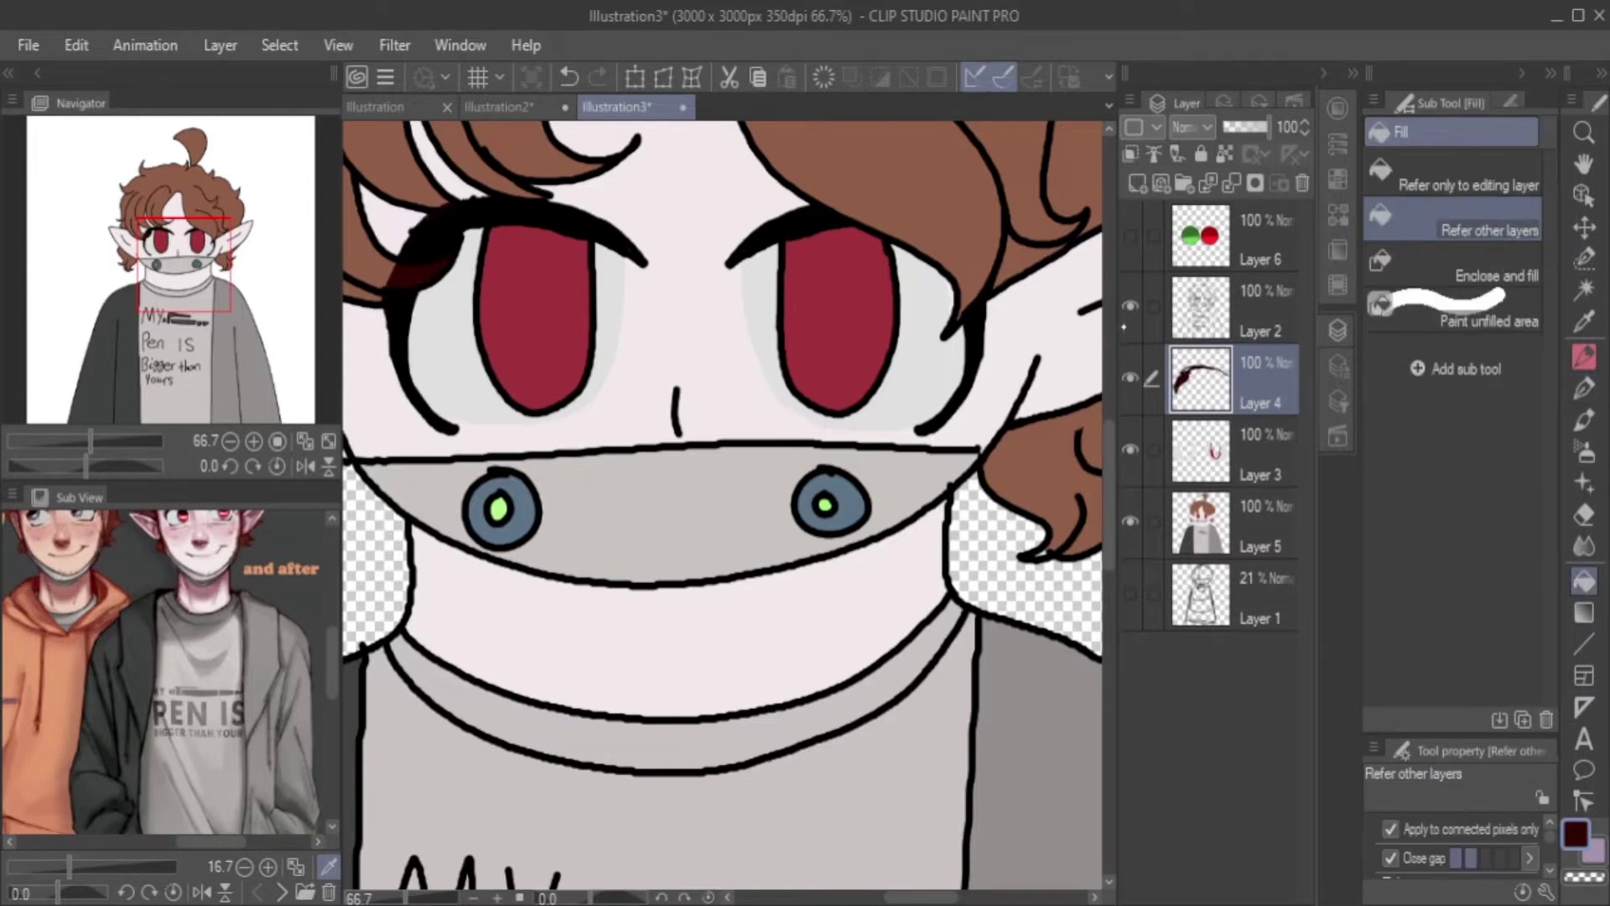
click(1131, 305)
key(p)
mouse_move(394, 334)
mouse_down()
mouse_move(434, 416)
mouse_move(401, 382)
mouse_move(445, 216)
mouse_move(587, 220)
mouse_move(561, 207)
mouse_move(633, 248)
mouse_up()
click(1130, 305)
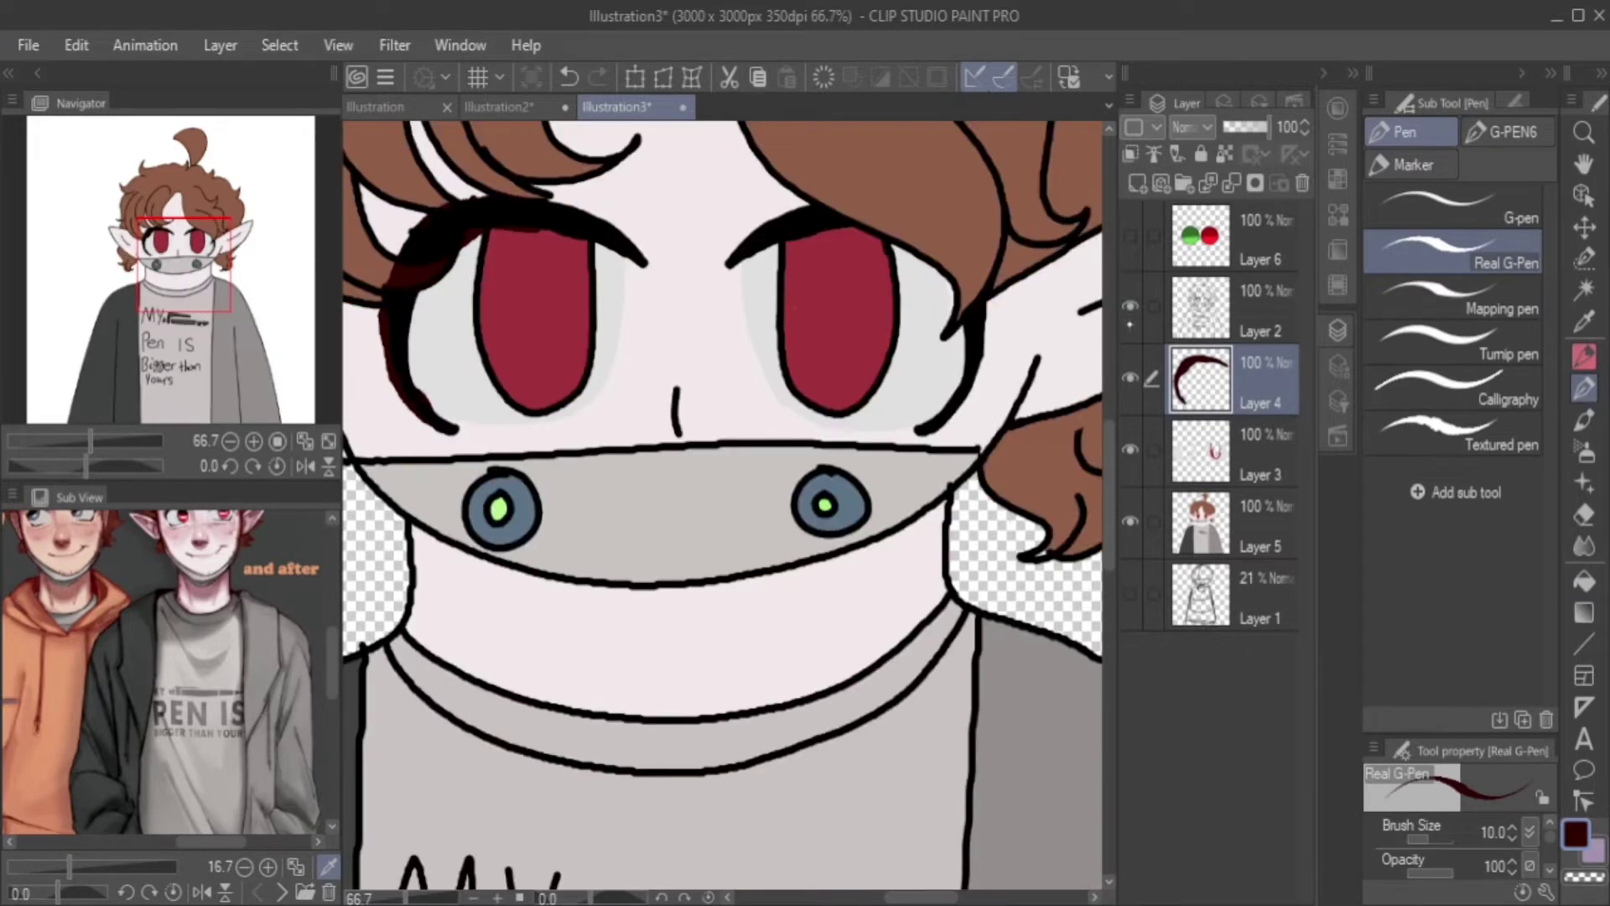
Duplicate the lash layer, flip the copy horizontally onto the right eye, and merge it with the original lashes.
key(g)
key(ctrl+j)
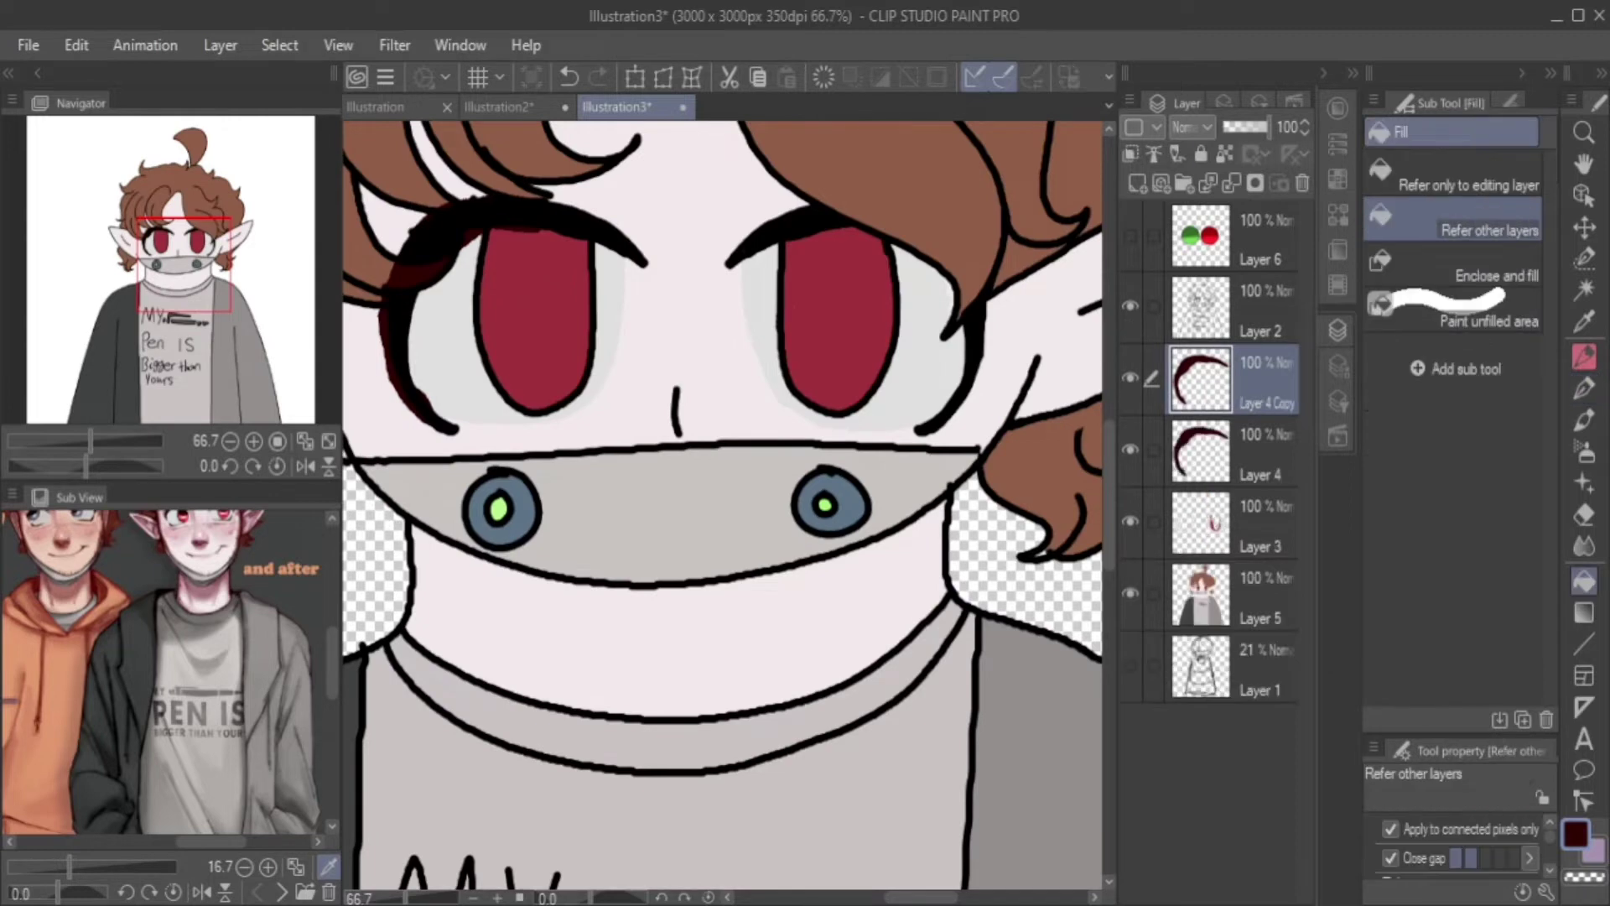
key(ctrl+t)
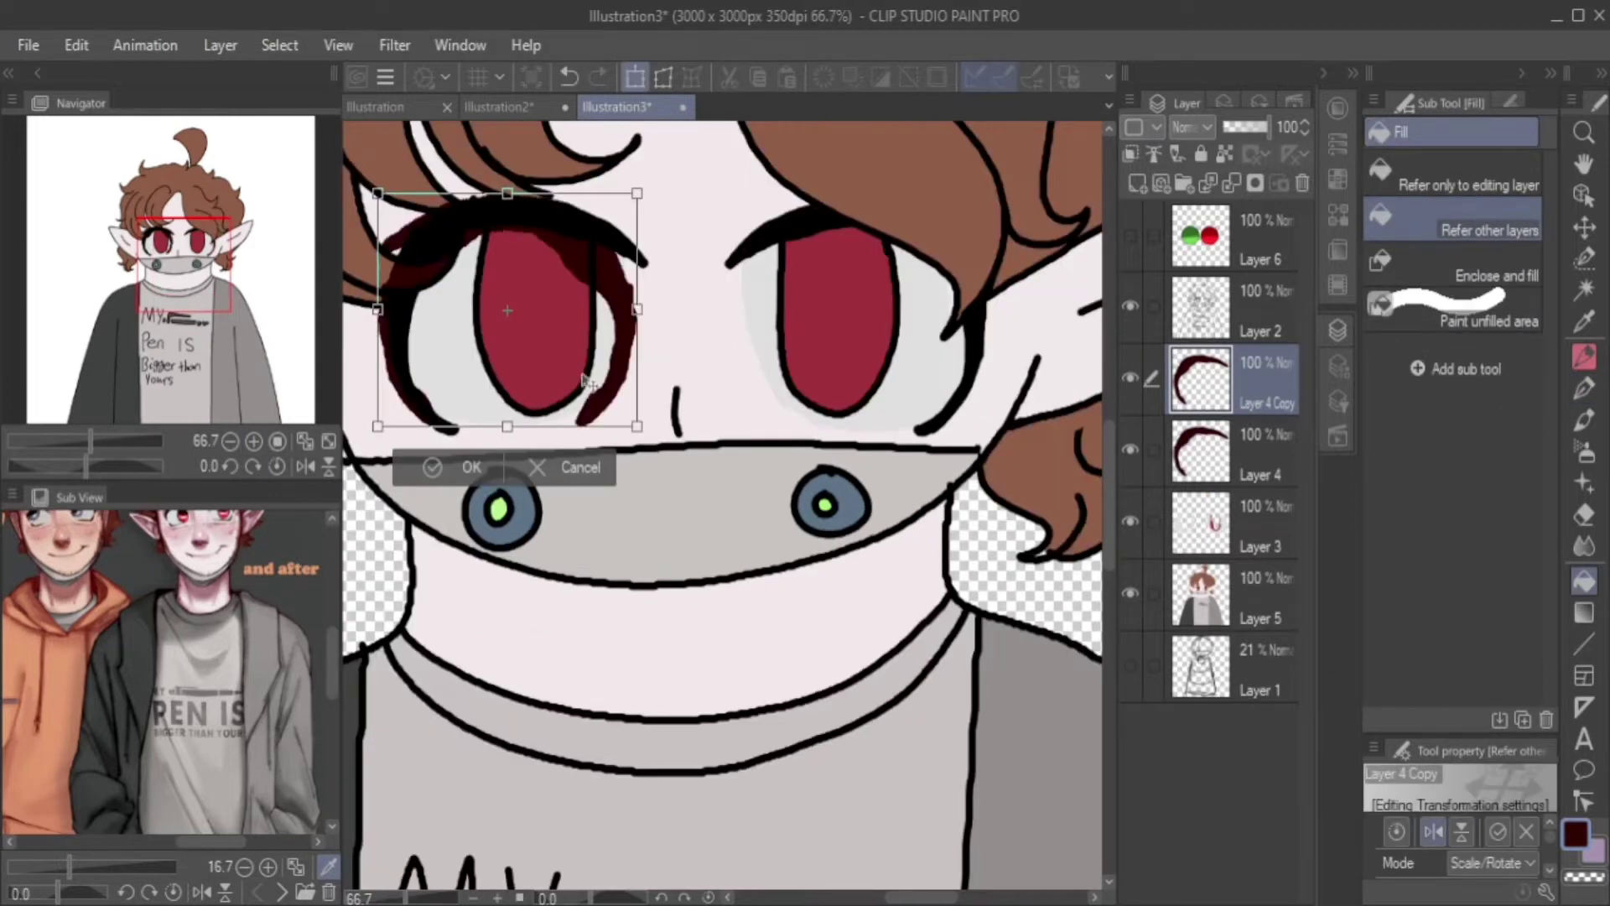
drag(507, 311, 854, 311)
key(Return)
click(1130, 305)
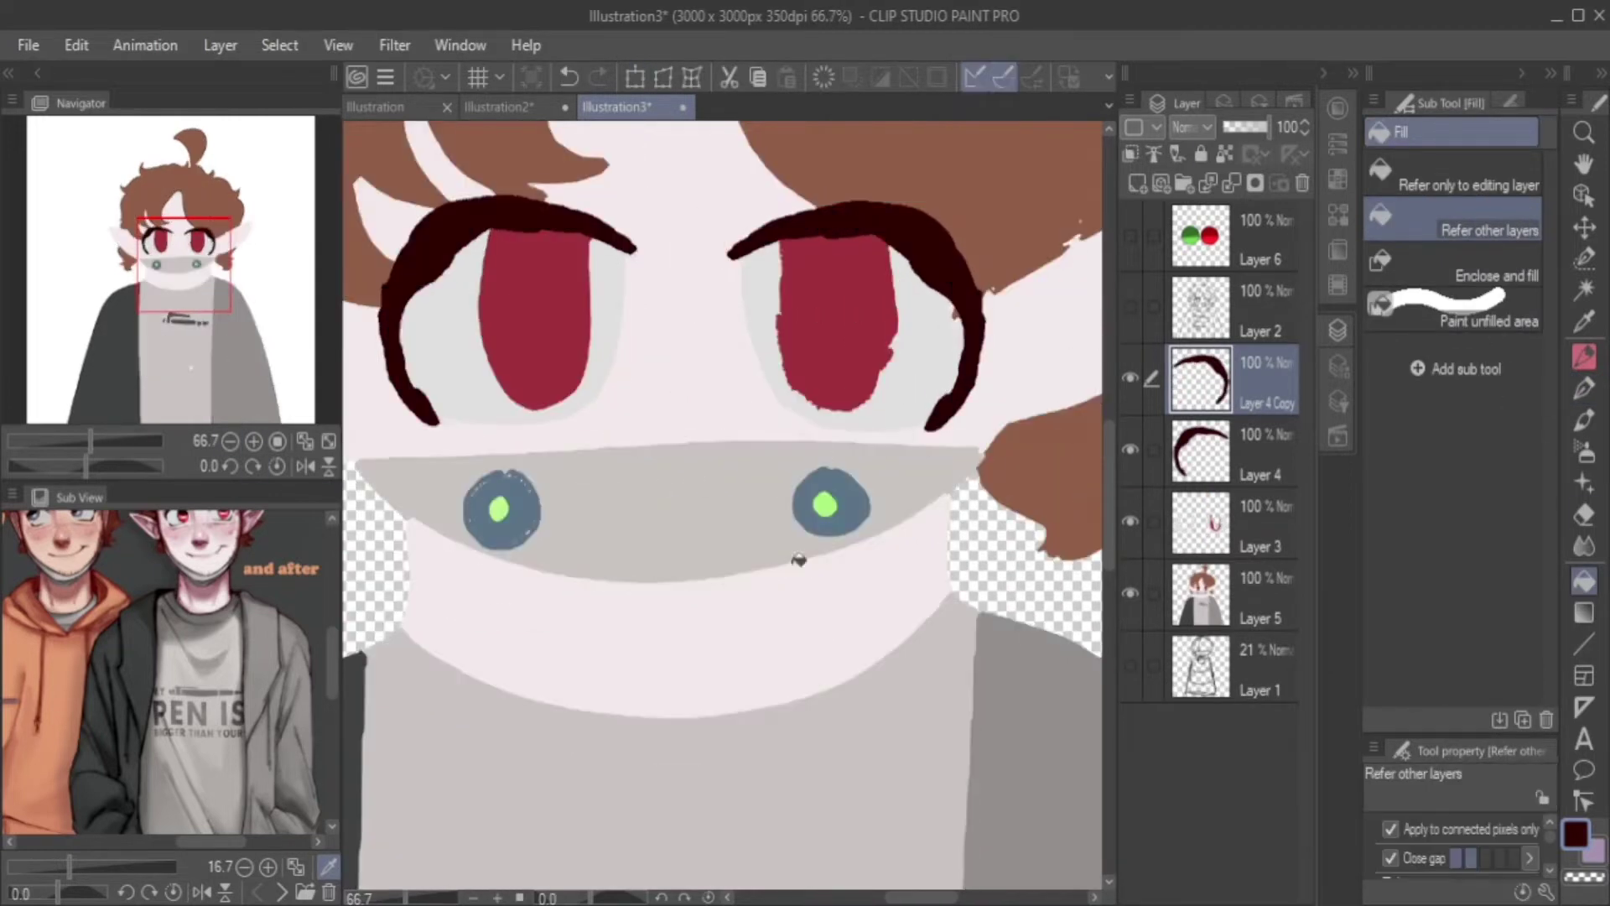
key(e)
key(ctrl+e)
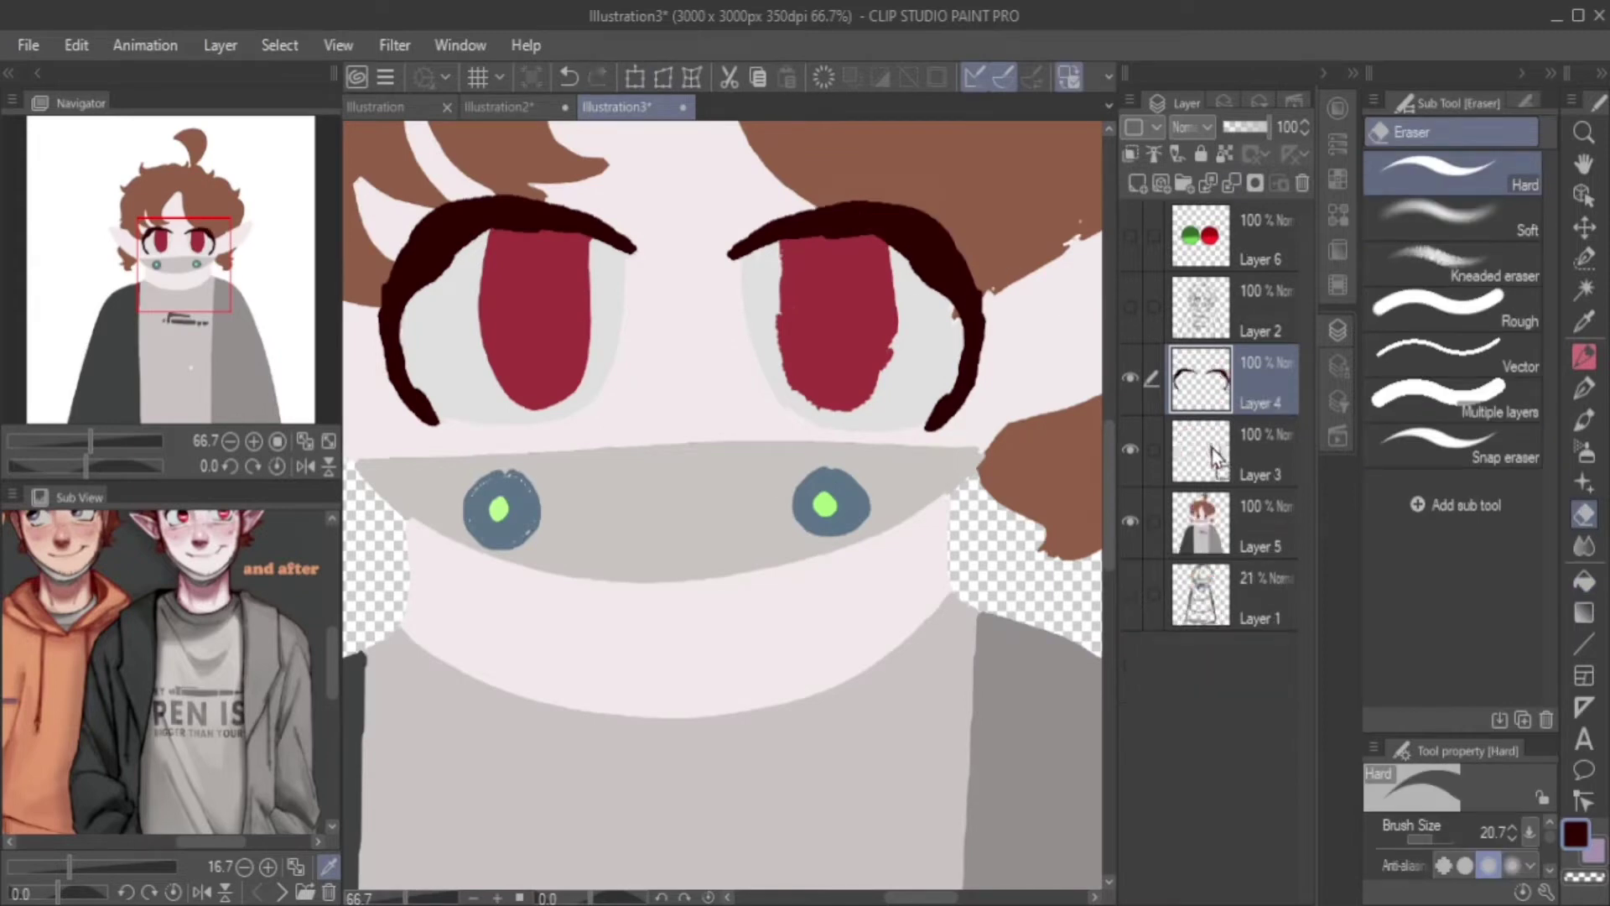
Erase the lash parts overlapping the hair with the layer at 18% opacity, and restore the opacity to 100%.
drag(1265, 127, 1230, 127)
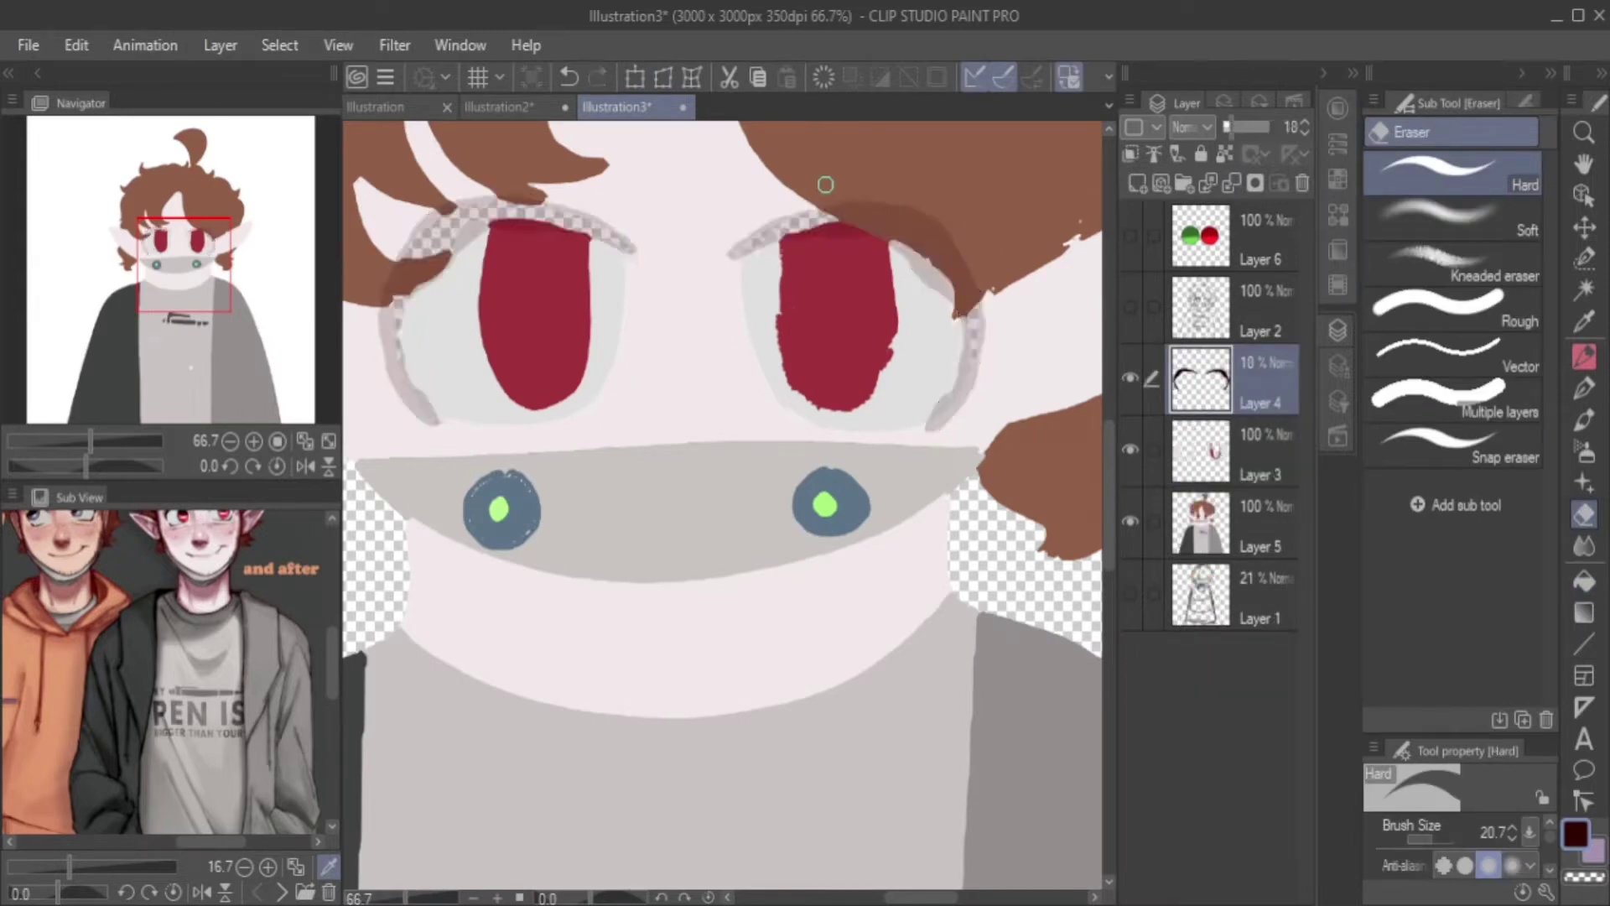
drag(825, 185, 909, 212)
mouse_move(445, 209)
mouse_down()
mouse_move(376, 275)
mouse_move(433, 265)
mouse_up()
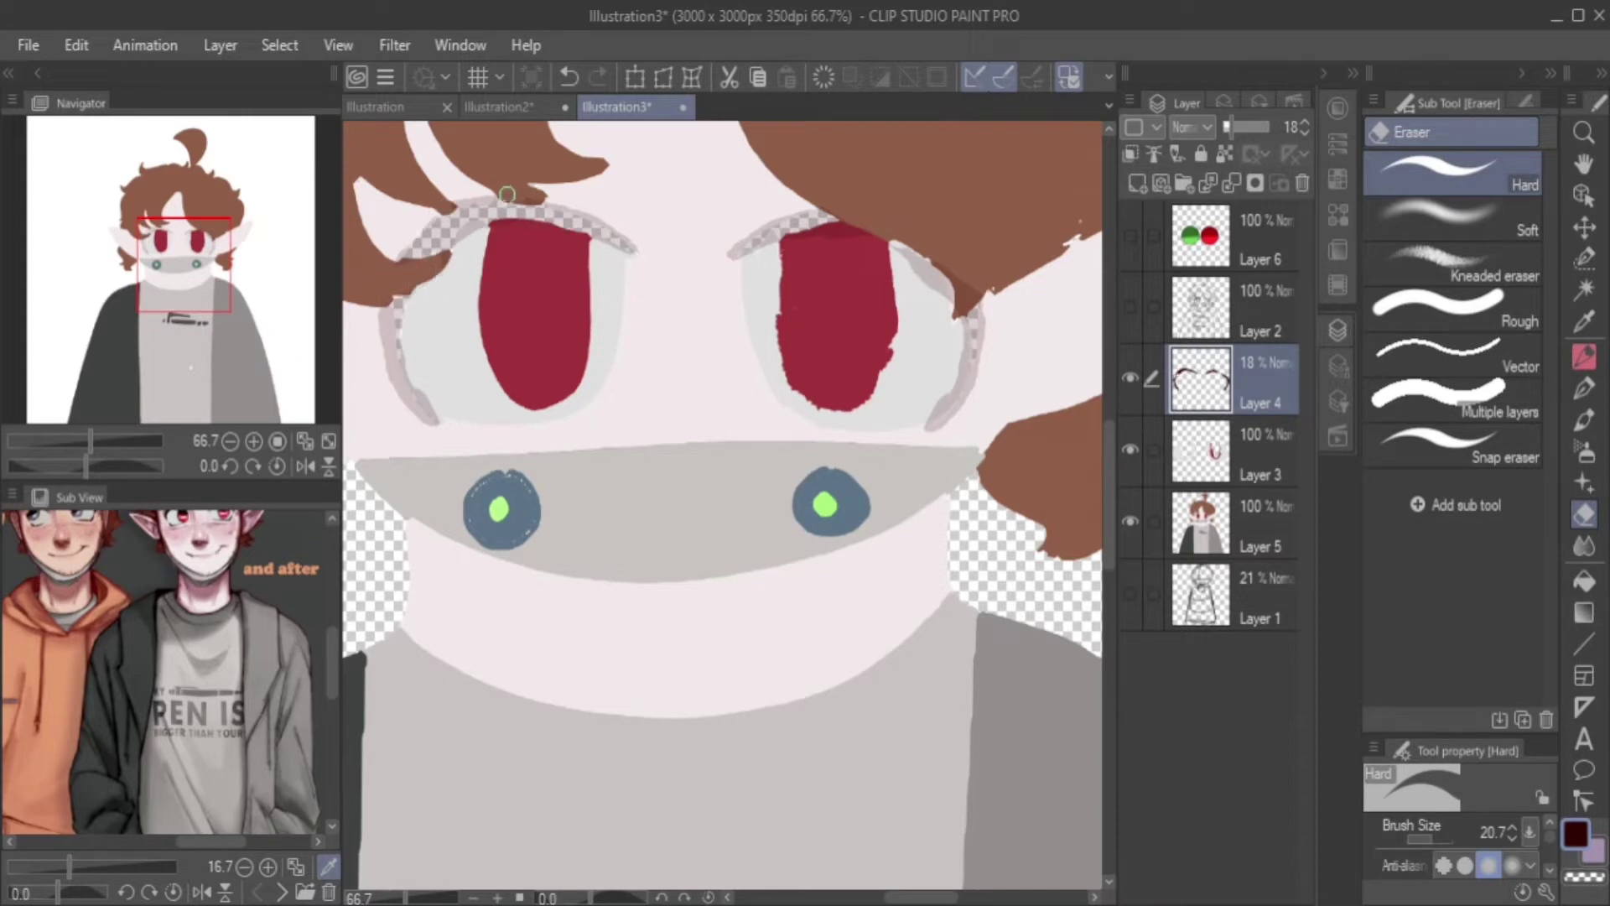
click(1268, 127)
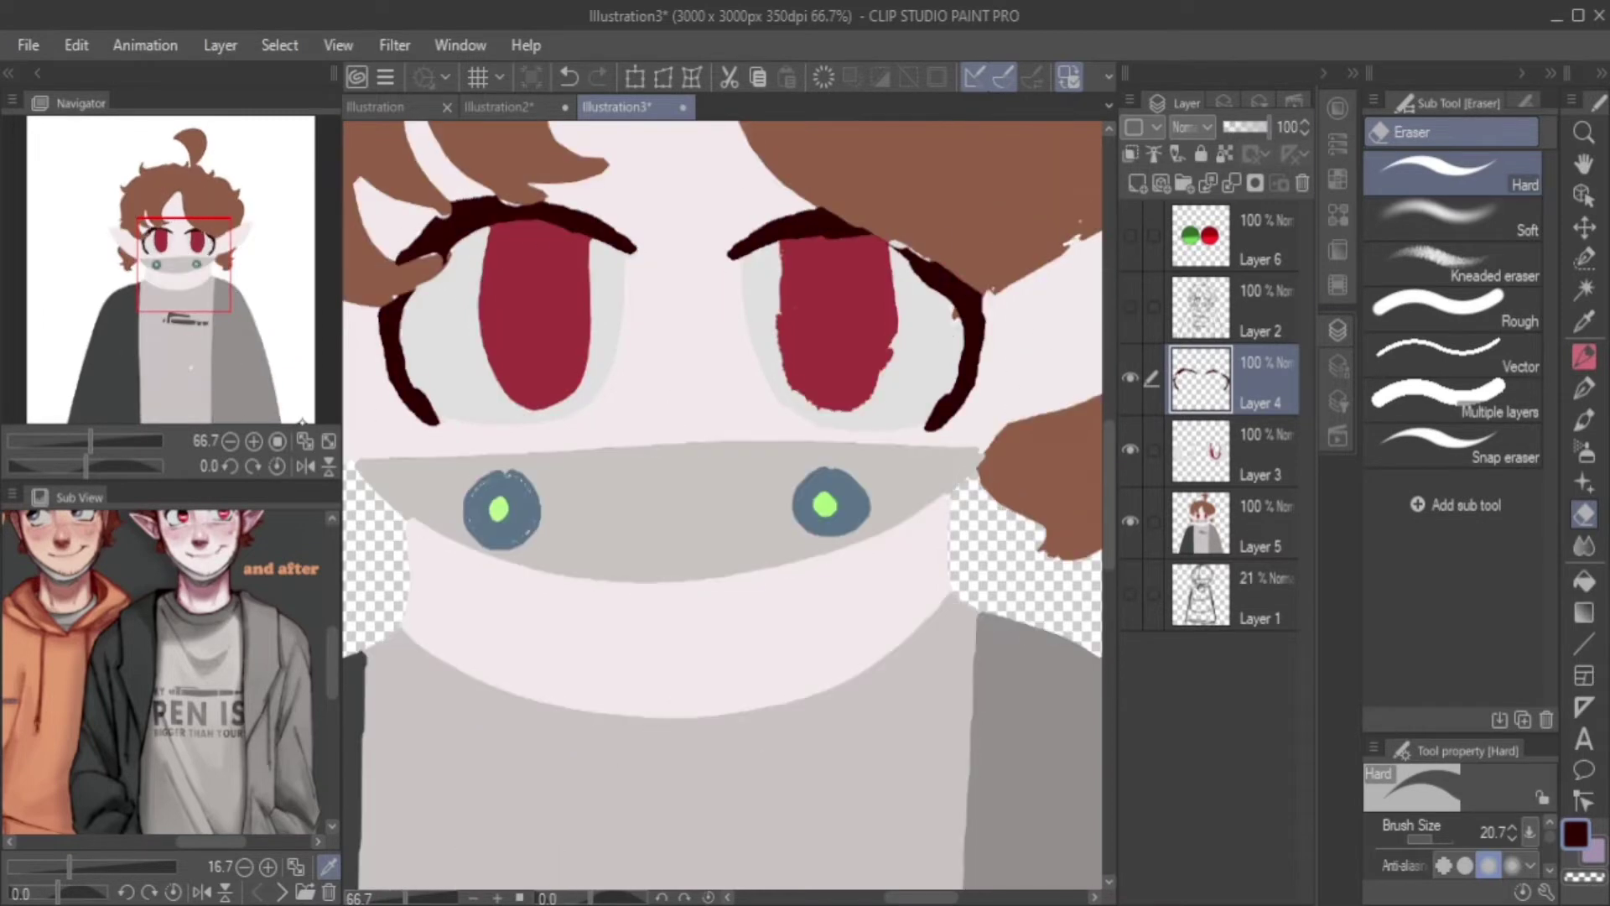
Delete the layer holding the dark red lashes.
key(ctrl+minus)
key(ctrl+minus)
key(ctrl+minus)
click(1302, 183)
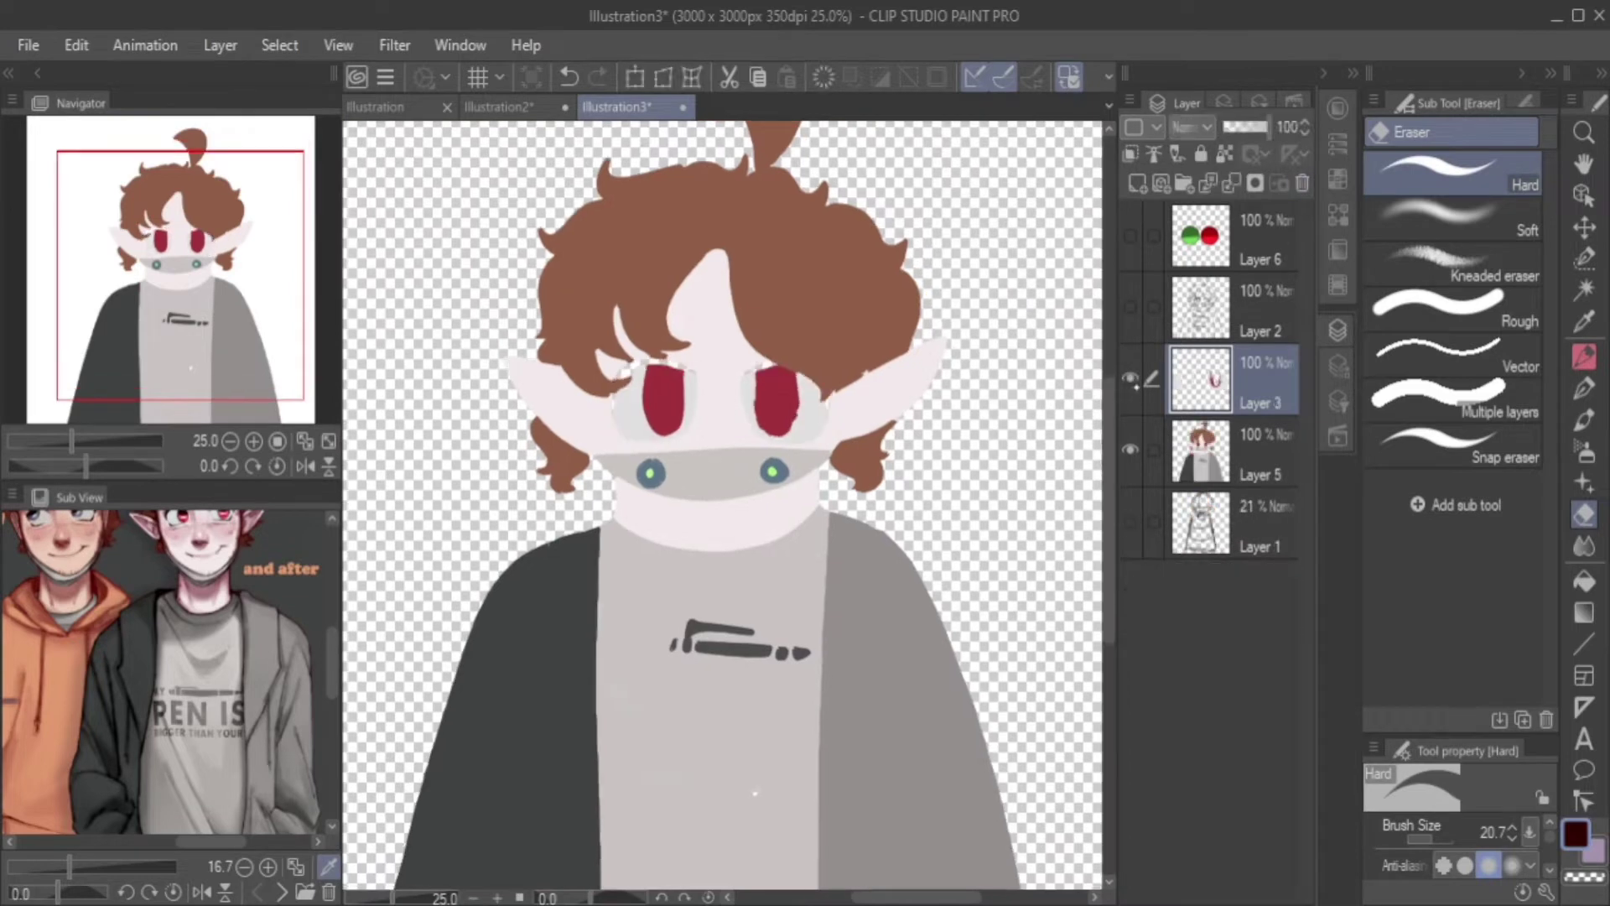
Hide the eye-white layer and sample the skin tone from the face between the eyes.
click(1130, 379)
scroll(715, 421, up, 6)
drag(447, 395, 625, 681)
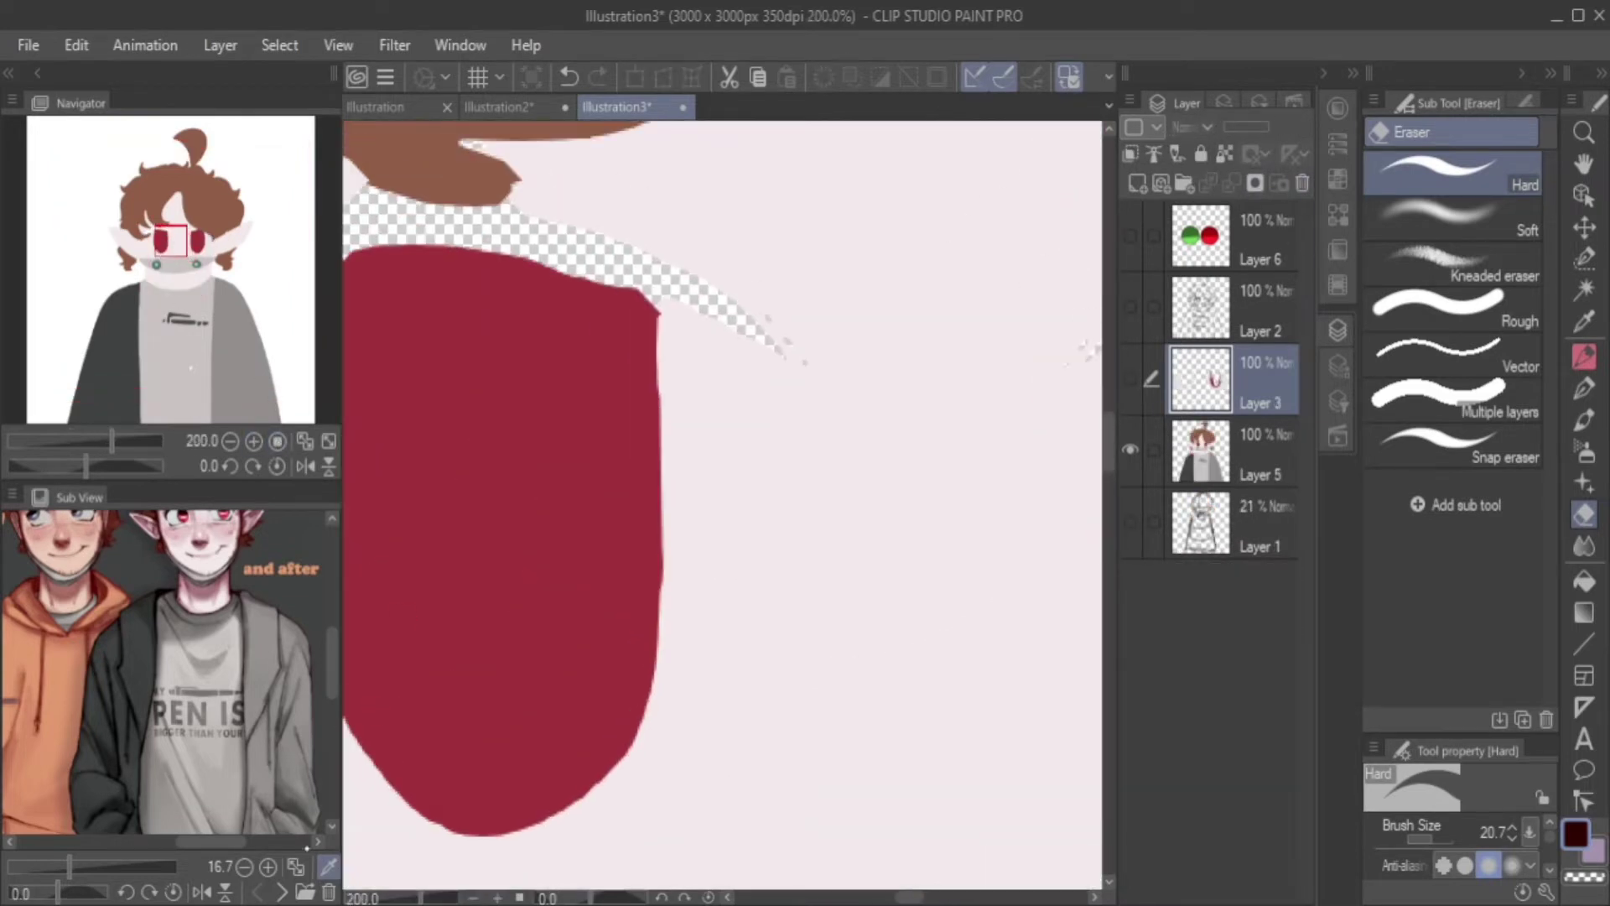
key(m)
key(i)
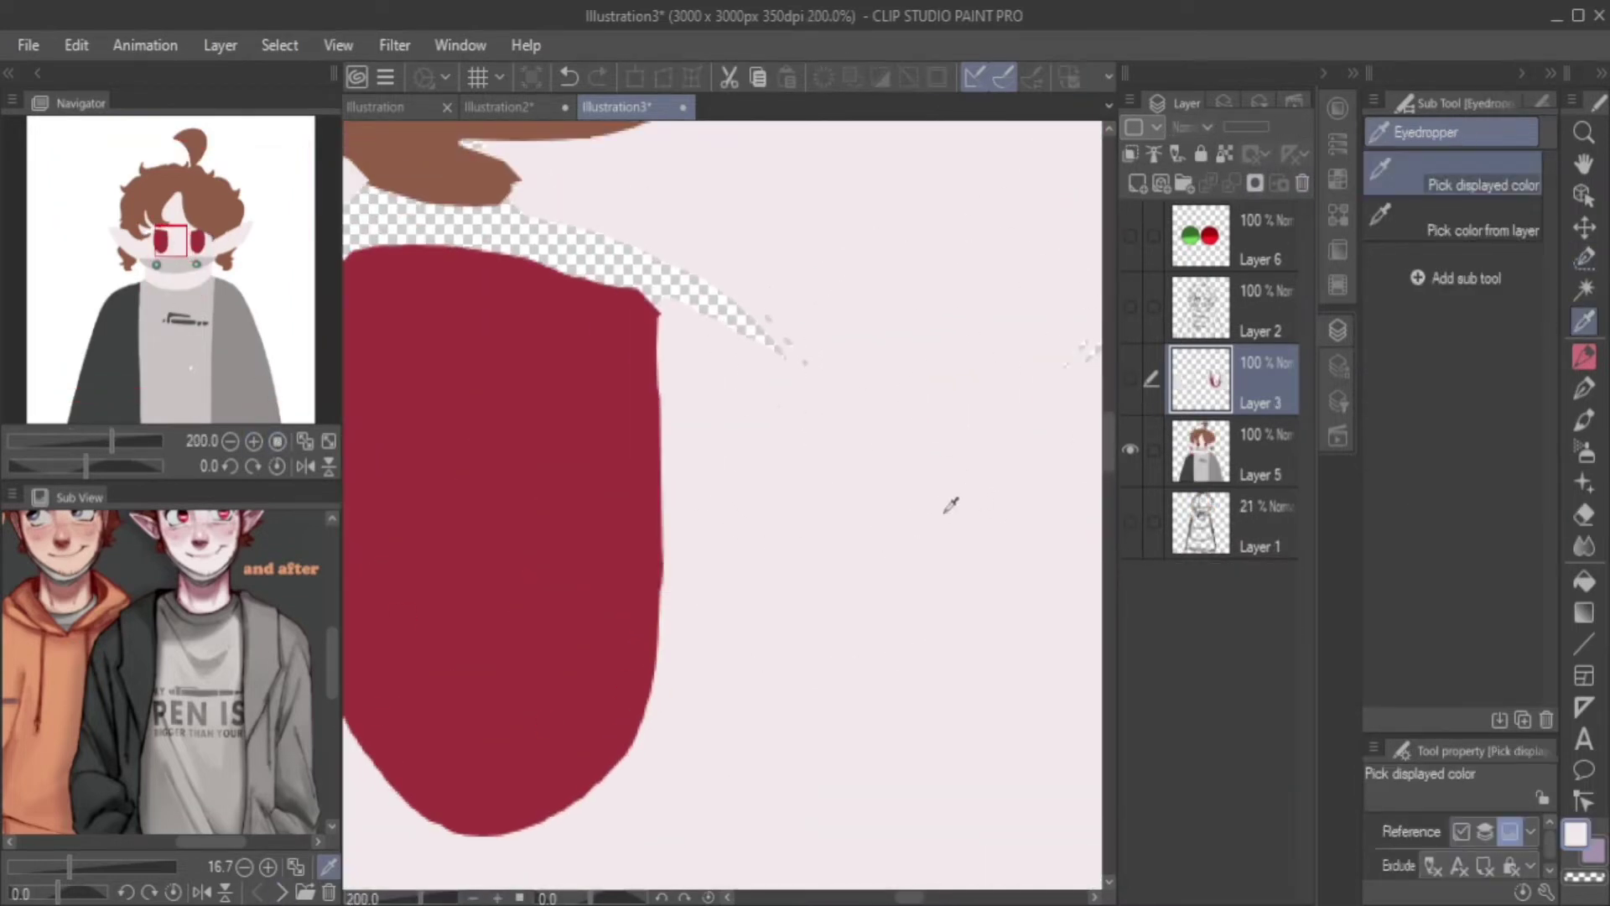
click(952, 503)
On a new layer, paint the sampled skin tone over the left eye and the transparent gaps below the fringe.
key(p)
key(ctrl+shift+n)
mouse_move(775, 348)
mouse_down()
mouse_move(650, 277)
mouse_move(616, 767)
mouse_up()
mouse_move(622, 627)
mouse_down()
mouse_move(662, 627)
mouse_move(485, 251)
mouse_move(746, 369)
mouse_up()
mouse_move(671, 477)
mouse_down()
mouse_move(668, 403)
mouse_move(822, 386)
mouse_up()
key(g)
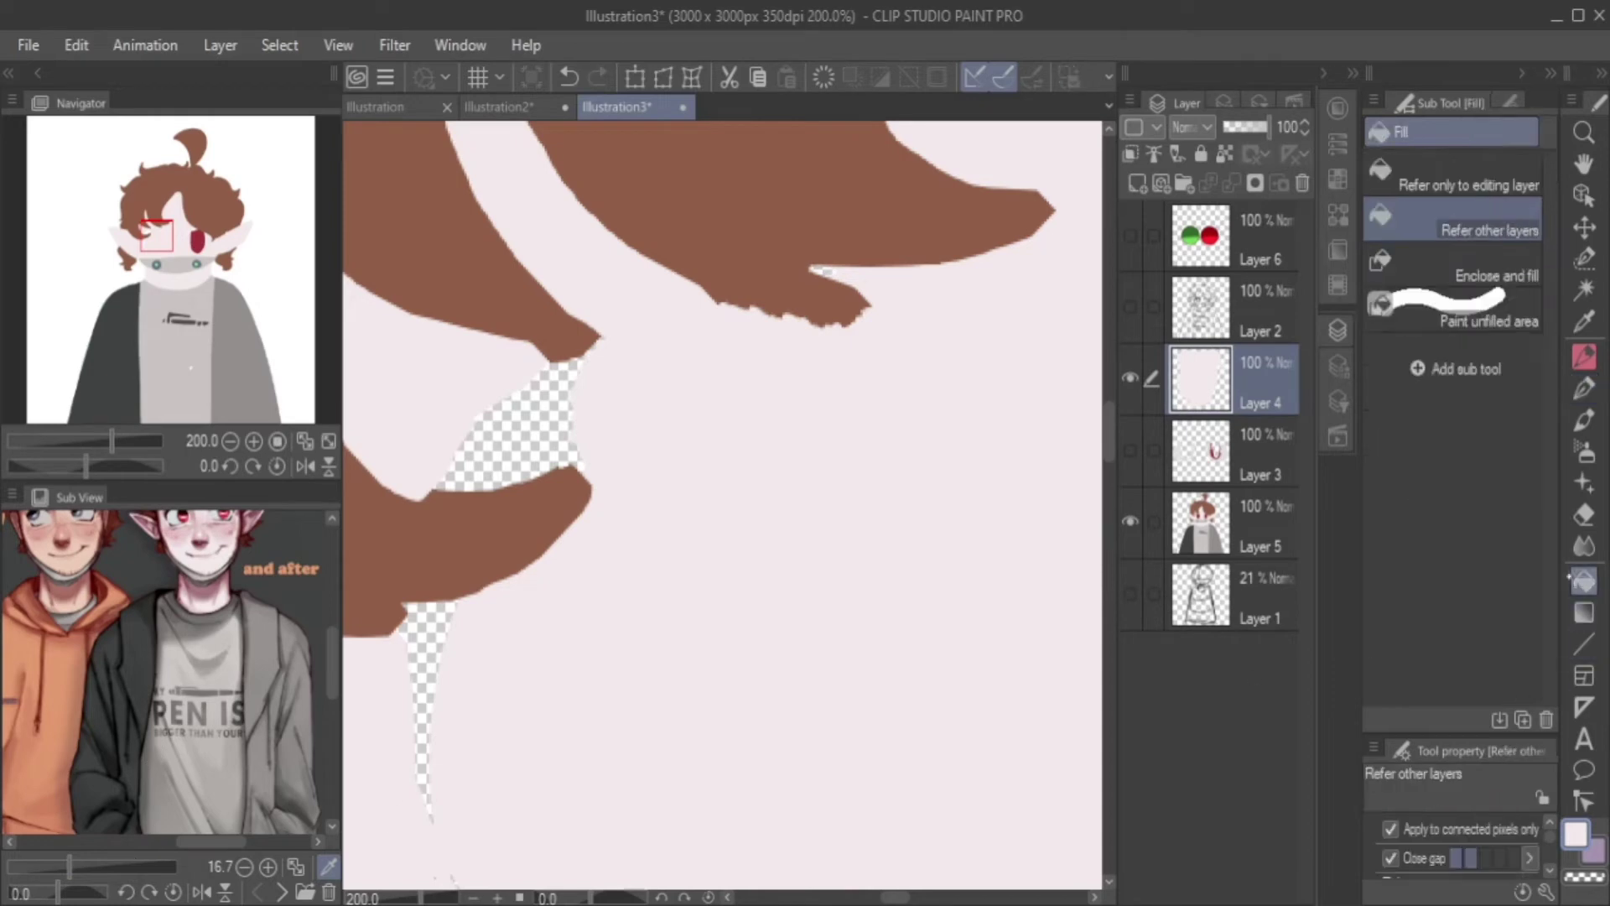
click(486, 613)
Cover the right eye's leftover outline and the transparent gaps around it with the skin tone.
scroll(486, 613, down, 2)
click(826, 549)
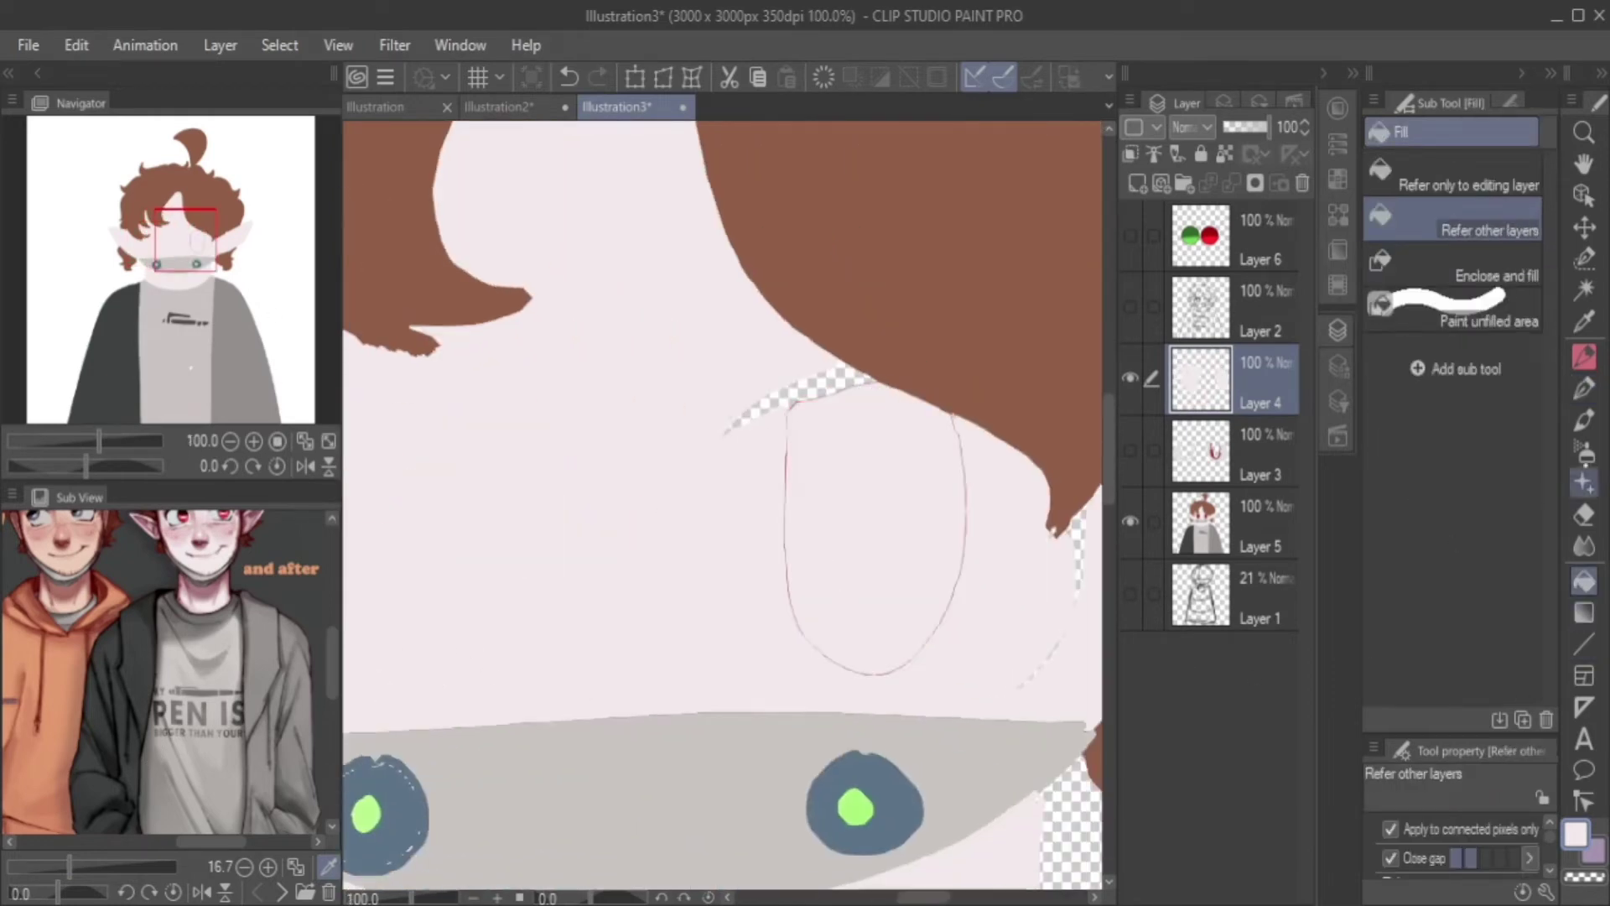
key(p)
drag(1038, 445, 824, 413)
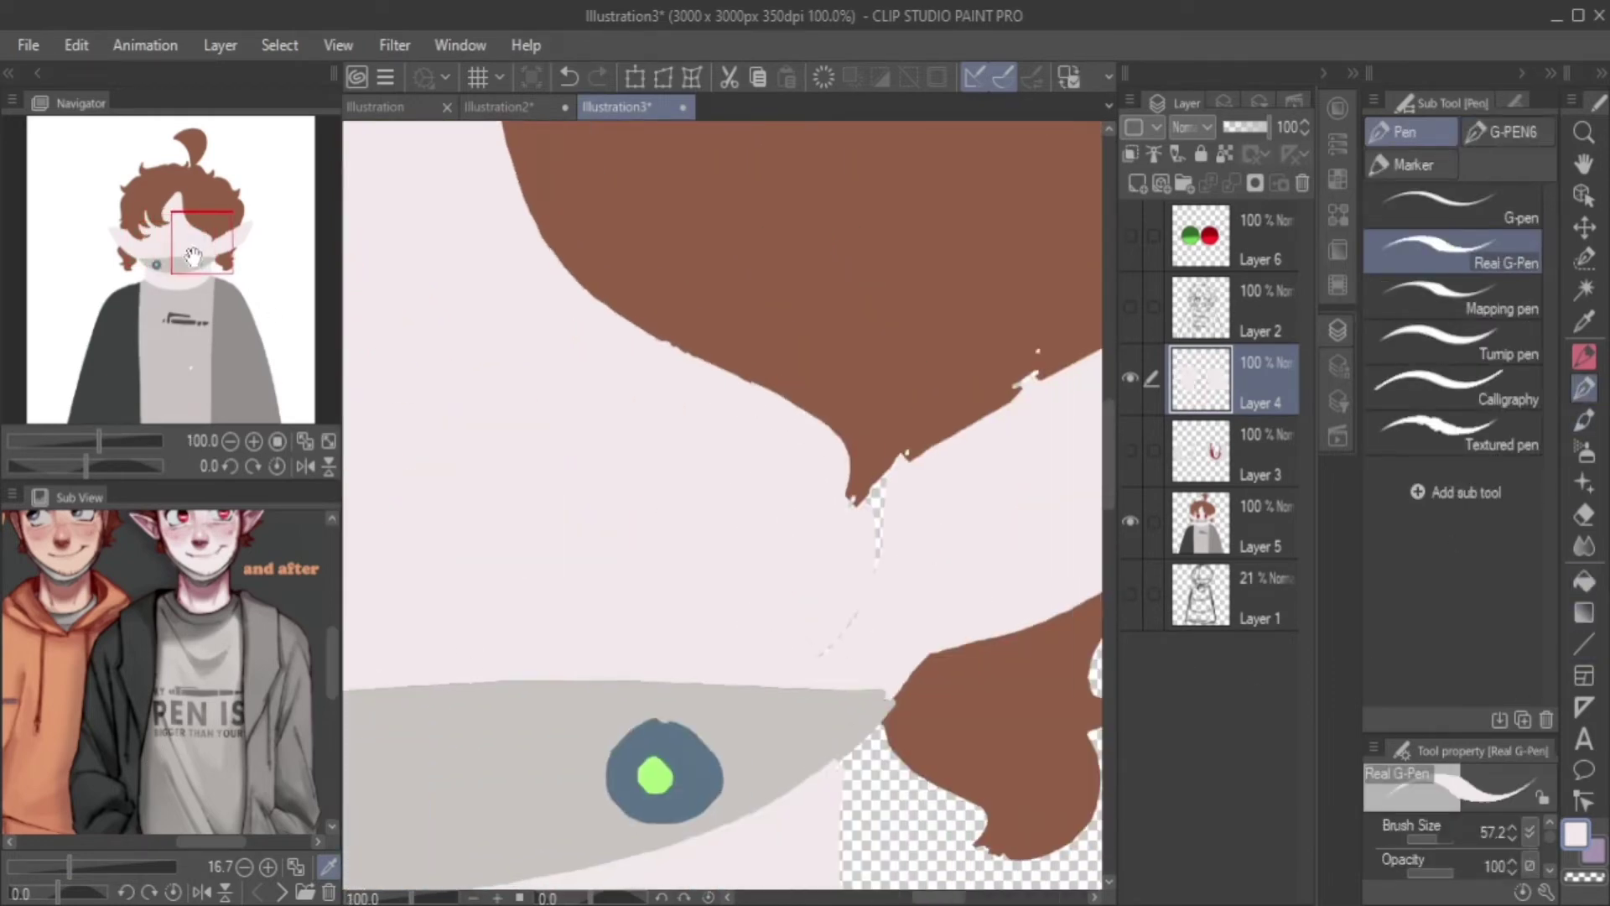
key(p)
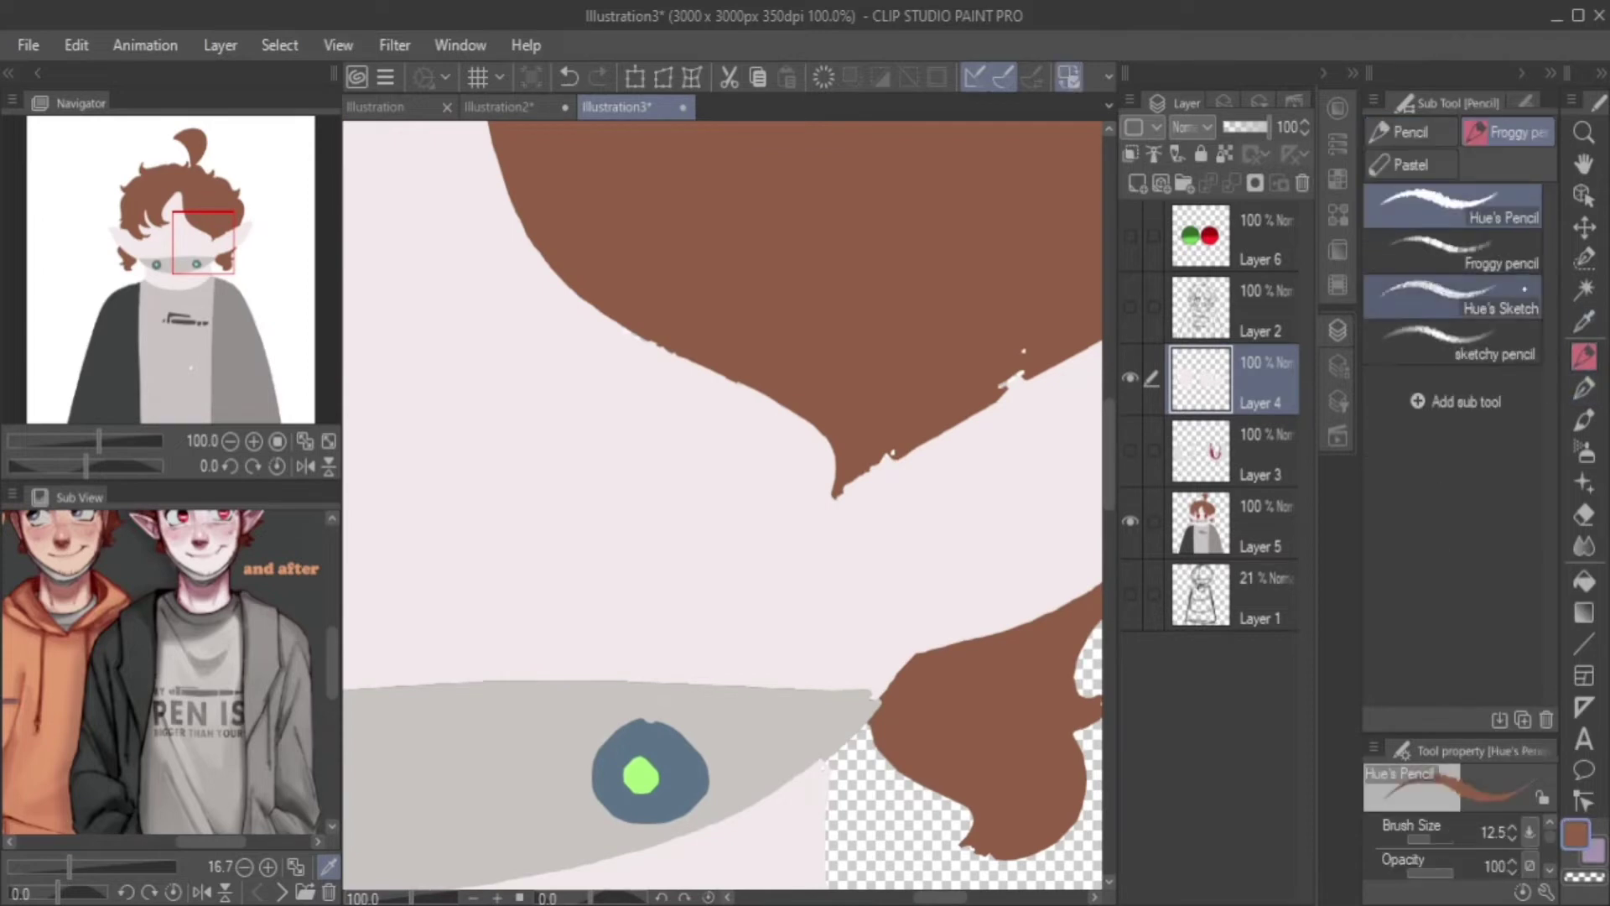
Sample the hair brown, outline curled strands at the fringe parting with the Turnip pen, and fill them.
key(p)
alt+click(1010, 351)
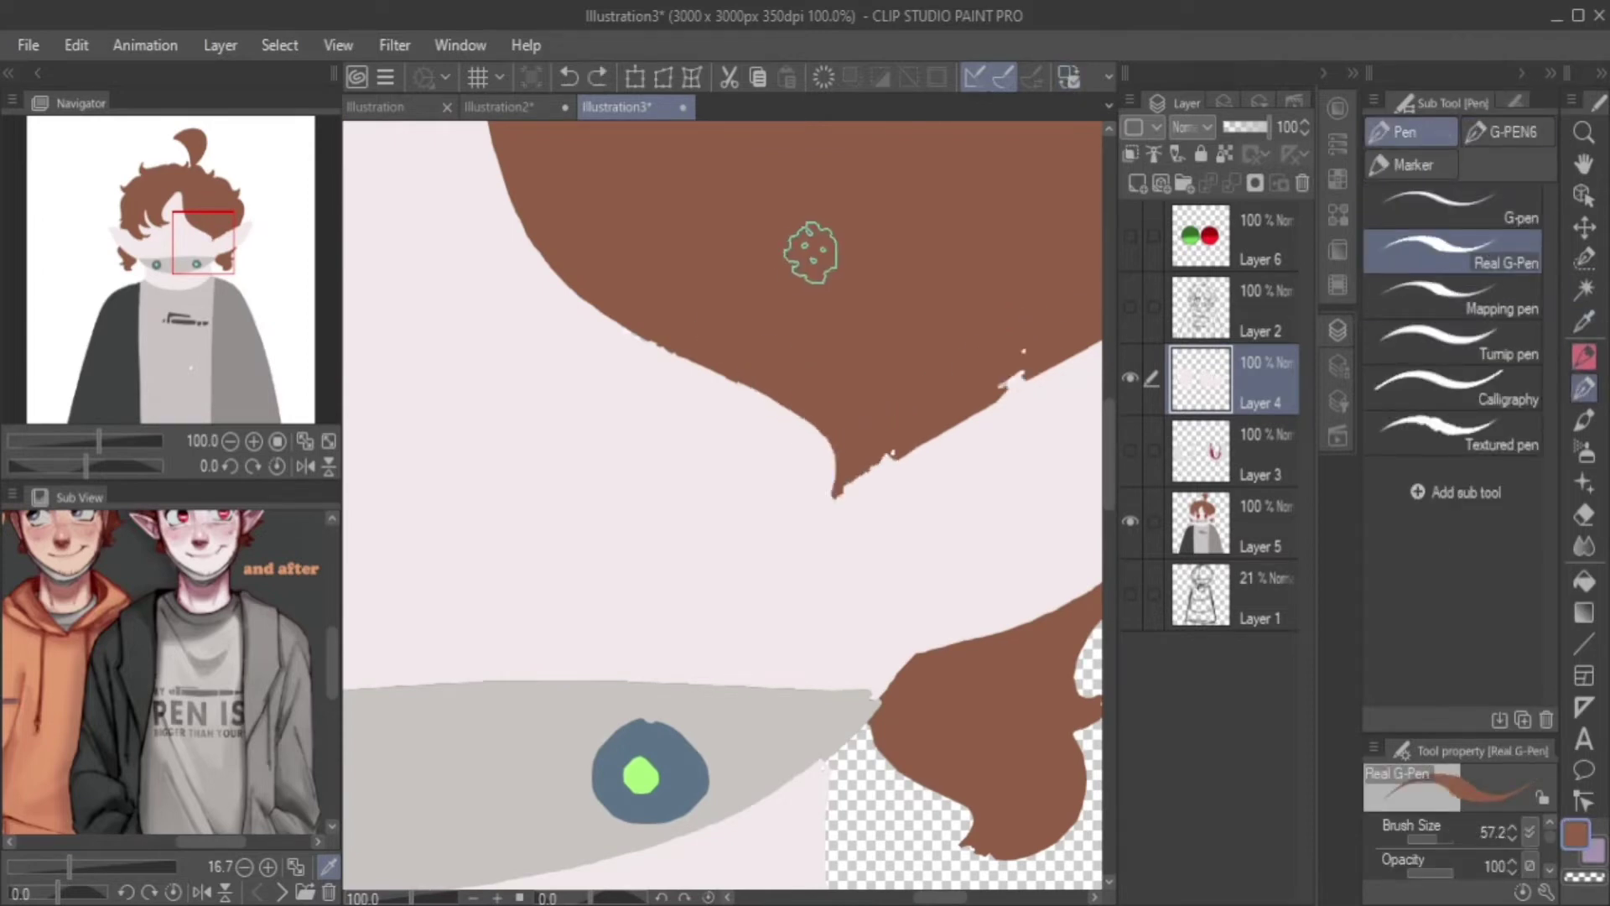
key(period)
key(period)
mouse_move(746, 382)
mouse_down()
mouse_move(813, 520)
mouse_move(799, 423)
mouse_move(889, 458)
mouse_move(1006, 381)
mouse_up()
mouse_move(839, 419)
mouse_down()
mouse_move(578, 444)
mouse_move(914, 755)
mouse_up()
drag(797, 286, 776, 474)
drag(642, 407, 775, 478)
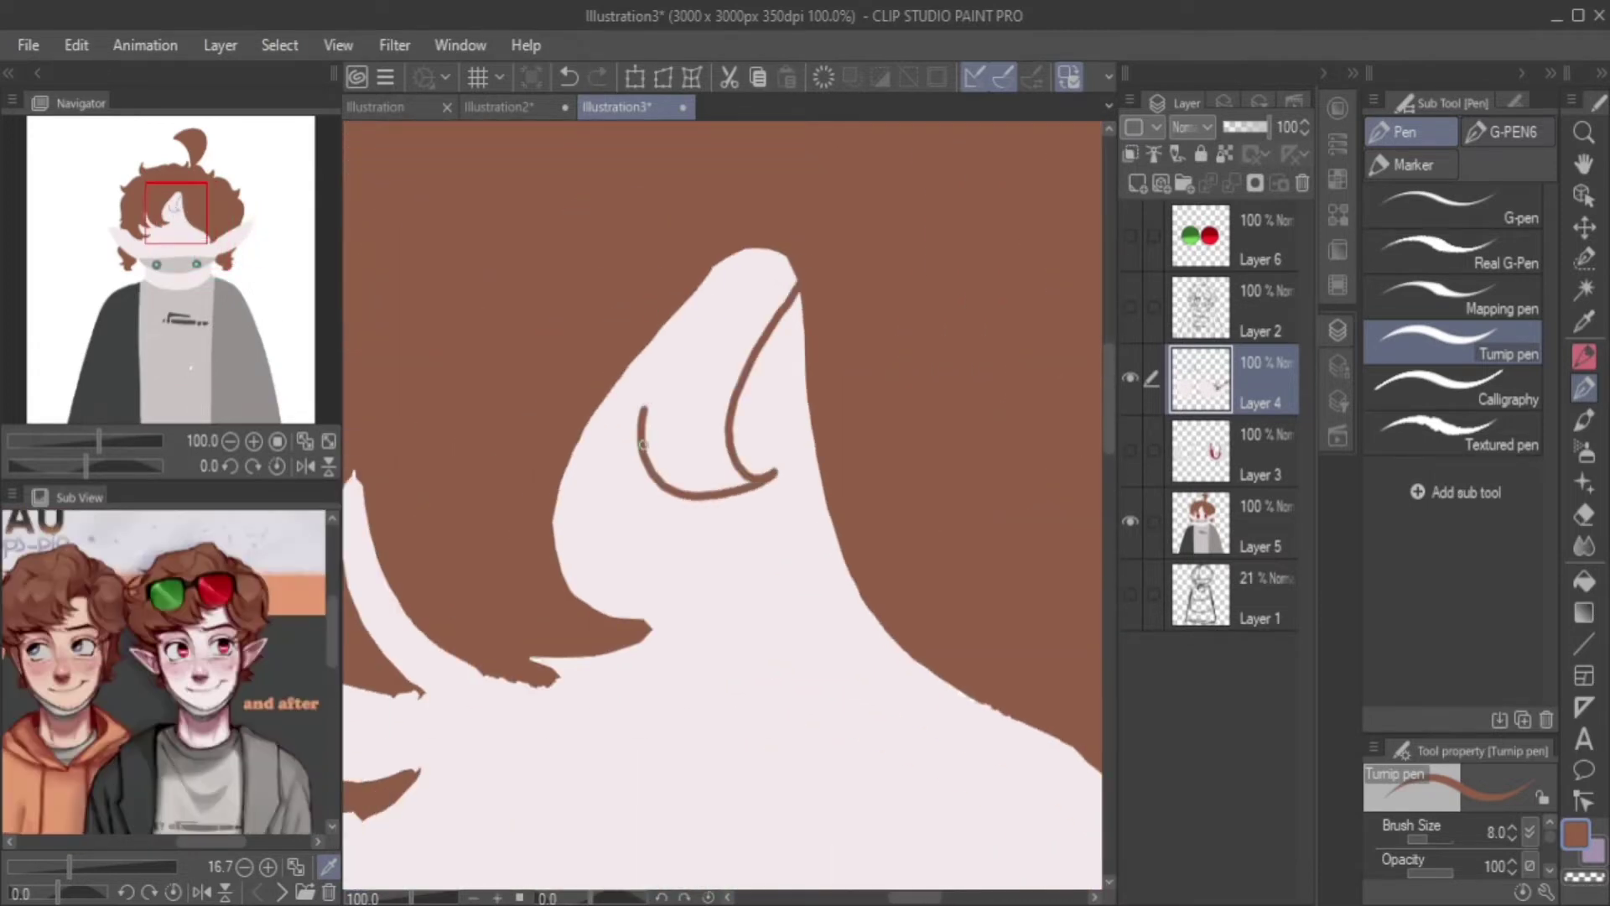
mouse_move(650, 491)
mouse_down()
mouse_move(700, 570)
mouse_move(545, 671)
mouse_move(360, 495)
mouse_up()
key(g)
click(715, 463)
Outline more curled strands along the left half of the fringe and fill them with the hair brown.
key(p)
drag(503, 503, 820, 398)
drag(587, 562, 721, 637)
mouse_move(662, 487)
mouse_down()
mouse_move(727, 581)
mouse_move(637, 586)
mouse_up()
mouse_move(655, 453)
mouse_down()
mouse_move(652, 364)
mouse_move(658, 482)
mouse_up()
key(g)
click(821, 567)
click(621, 604)
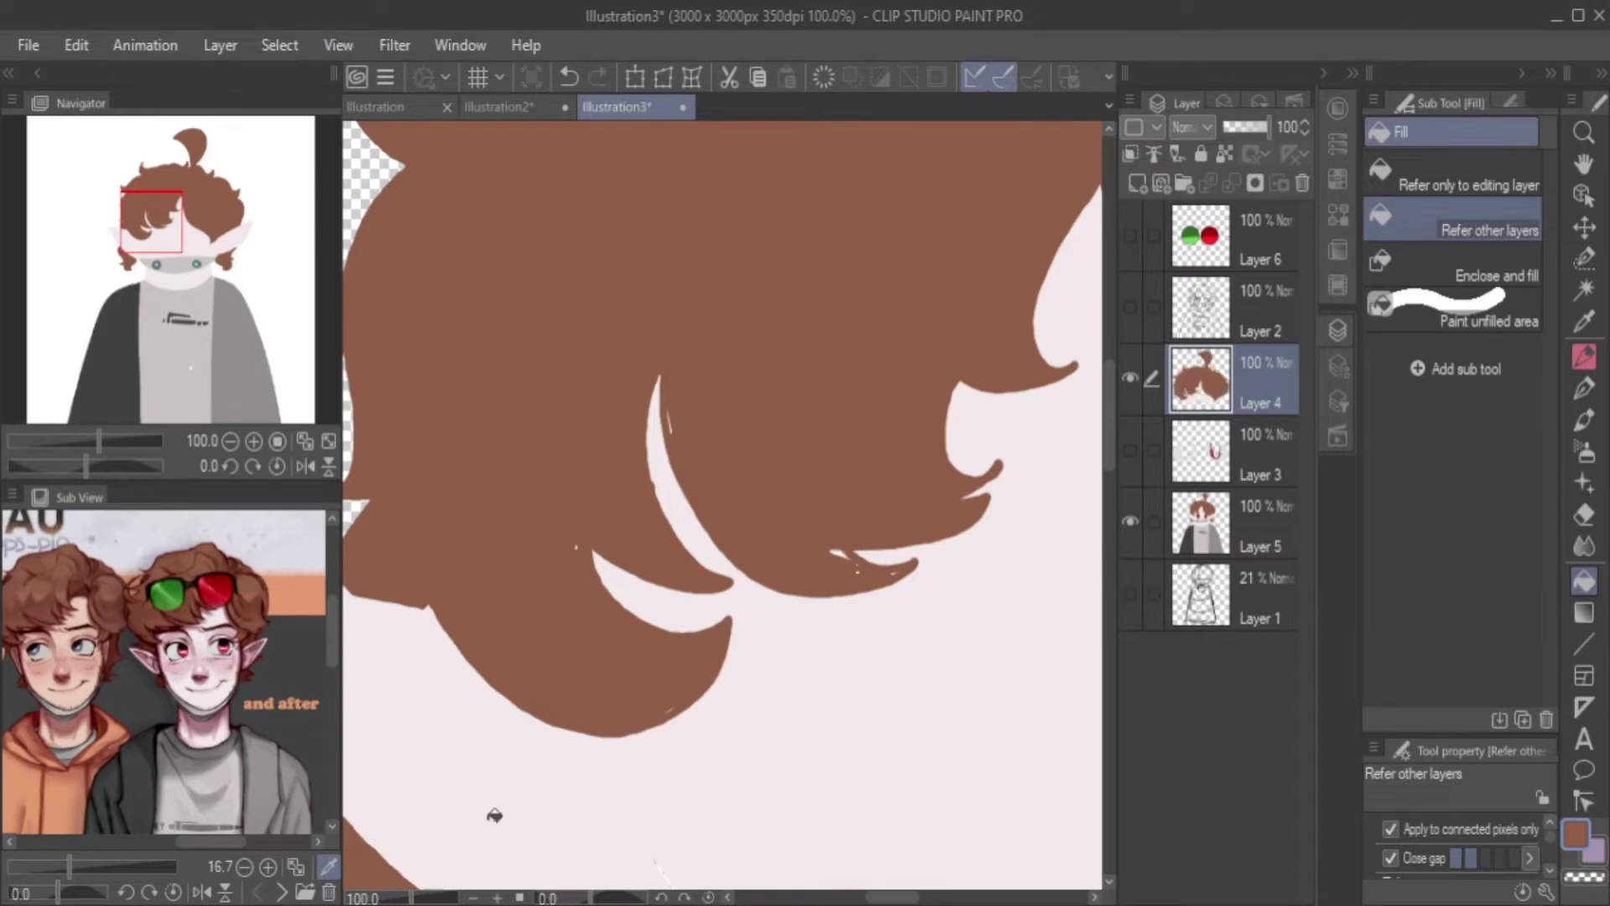
Touch up the stray light specks and gaps in the left fringe with the hair brown.
key(p)
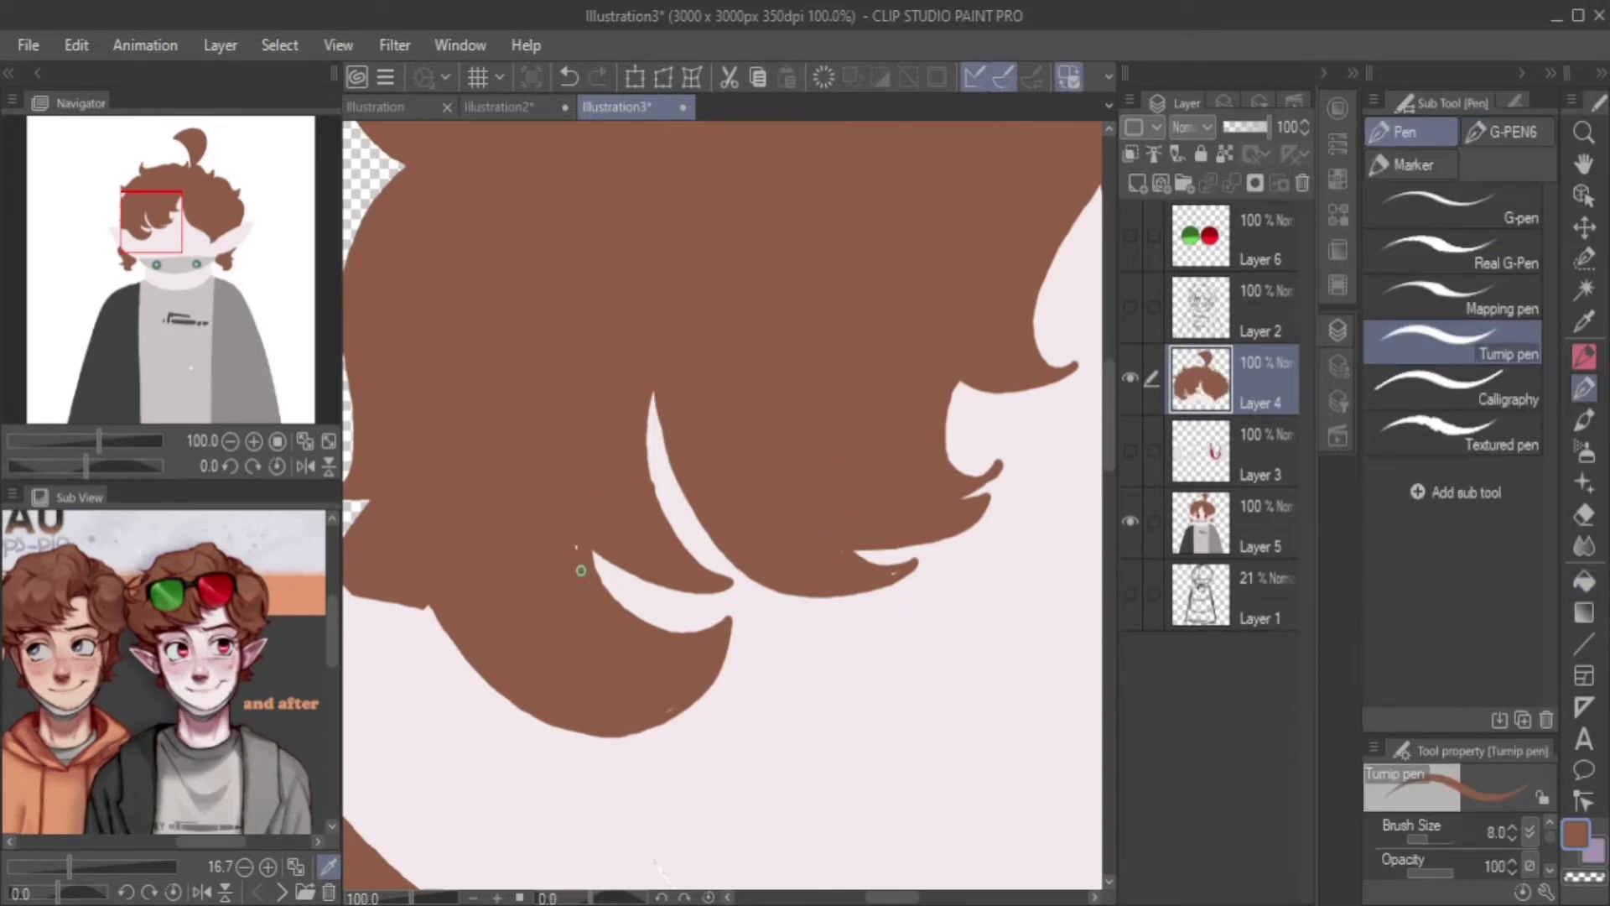
drag(486, 415, 717, 367)
drag(575, 549, 653, 537)
key(g)
click(637, 613)
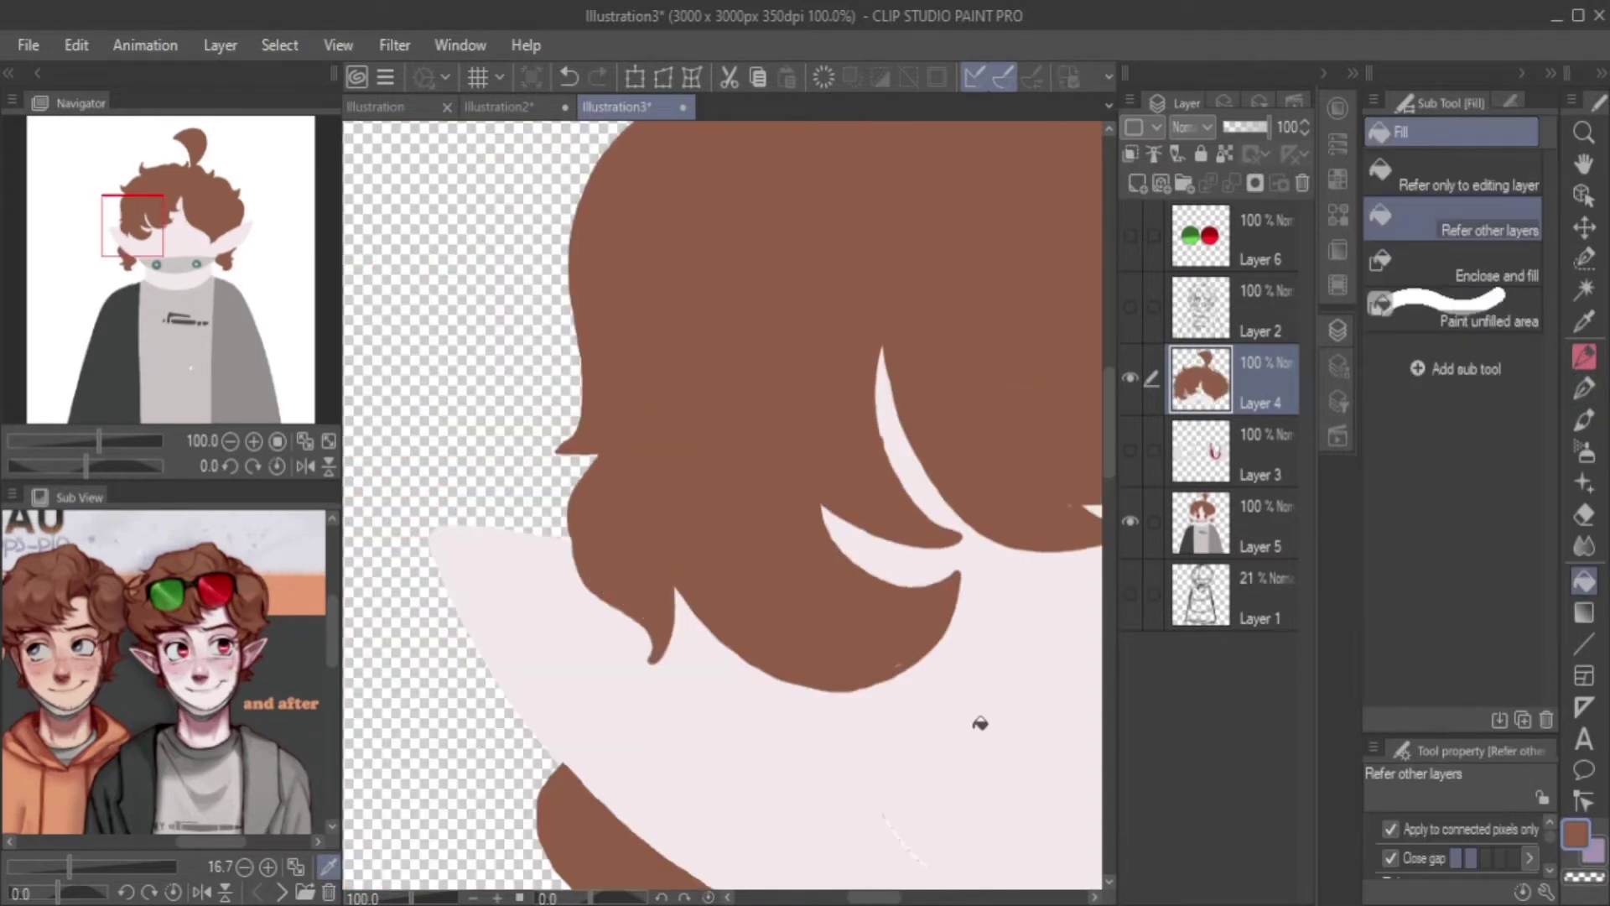
Try to add a brown flicked-out curl over the base of the left ear.
key(p)
mouse_move(587, 457)
mouse_down()
mouse_move(578, 577)
mouse_move(551, 509)
mouse_move(519, 539)
mouse_up()
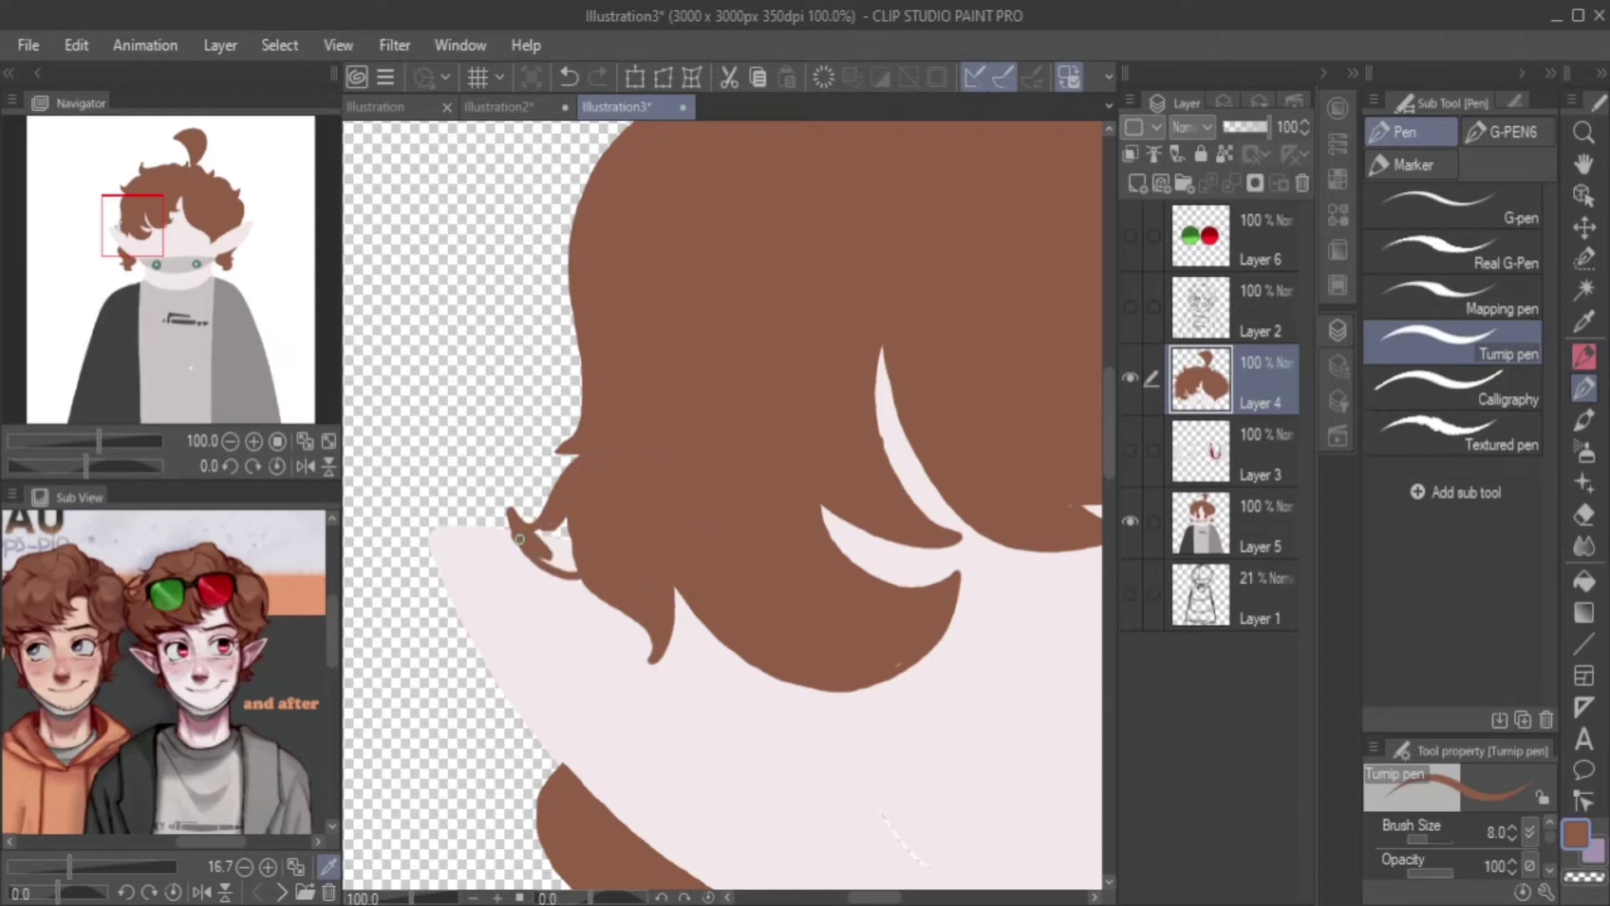
key(ctrl+z)
key(g)
key(ctrl+y)
key(p)
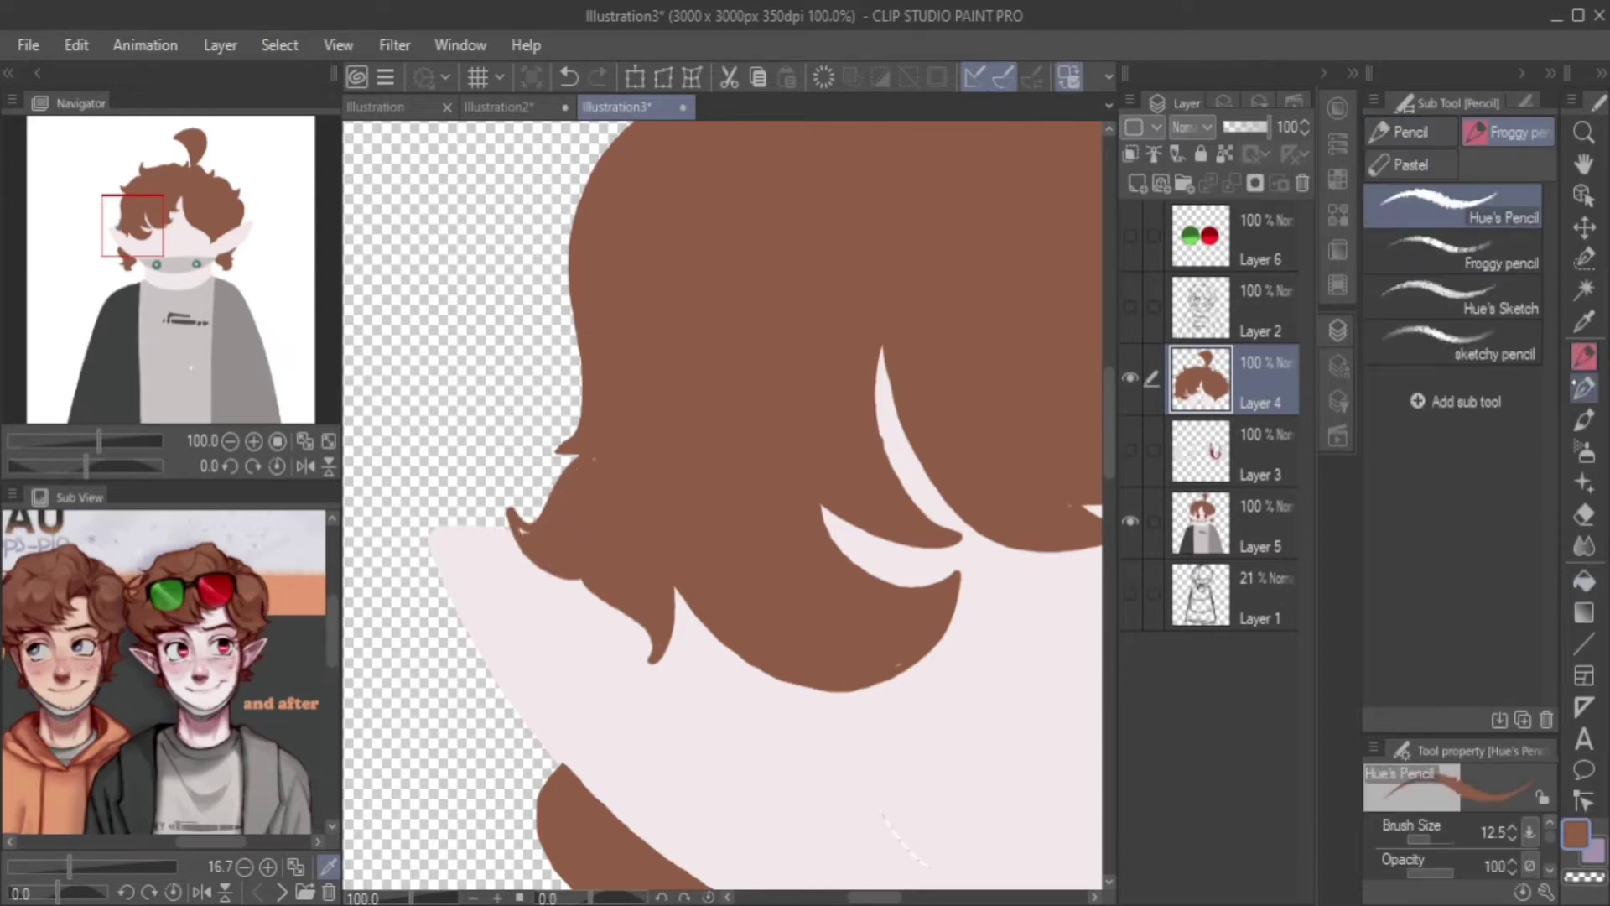
key(ctrl+z)
key(ctrl+z)
mouse_move(602, 456)
mouse_down()
mouse_move(570, 587)
mouse_move(587, 587)
mouse_move(553, 512)
mouse_move(551, 537)
mouse_up()
key(p)
key(ctrl+z)
key(ctrl+z)
Draw a rounded side curl over the base of the left ear and fill it with the hair brown.
mouse_move(591, 457)
mouse_down()
mouse_move(620, 687)
mouse_move(650, 658)
mouse_move(597, 700)
mouse_up()
key(ctrl+z)
key(g)
click(603, 600)
Try to cover the shirt's dark lettering with thin pen scribbles and broad Textured pen strokes.
scroll(603, 600, down, 2)
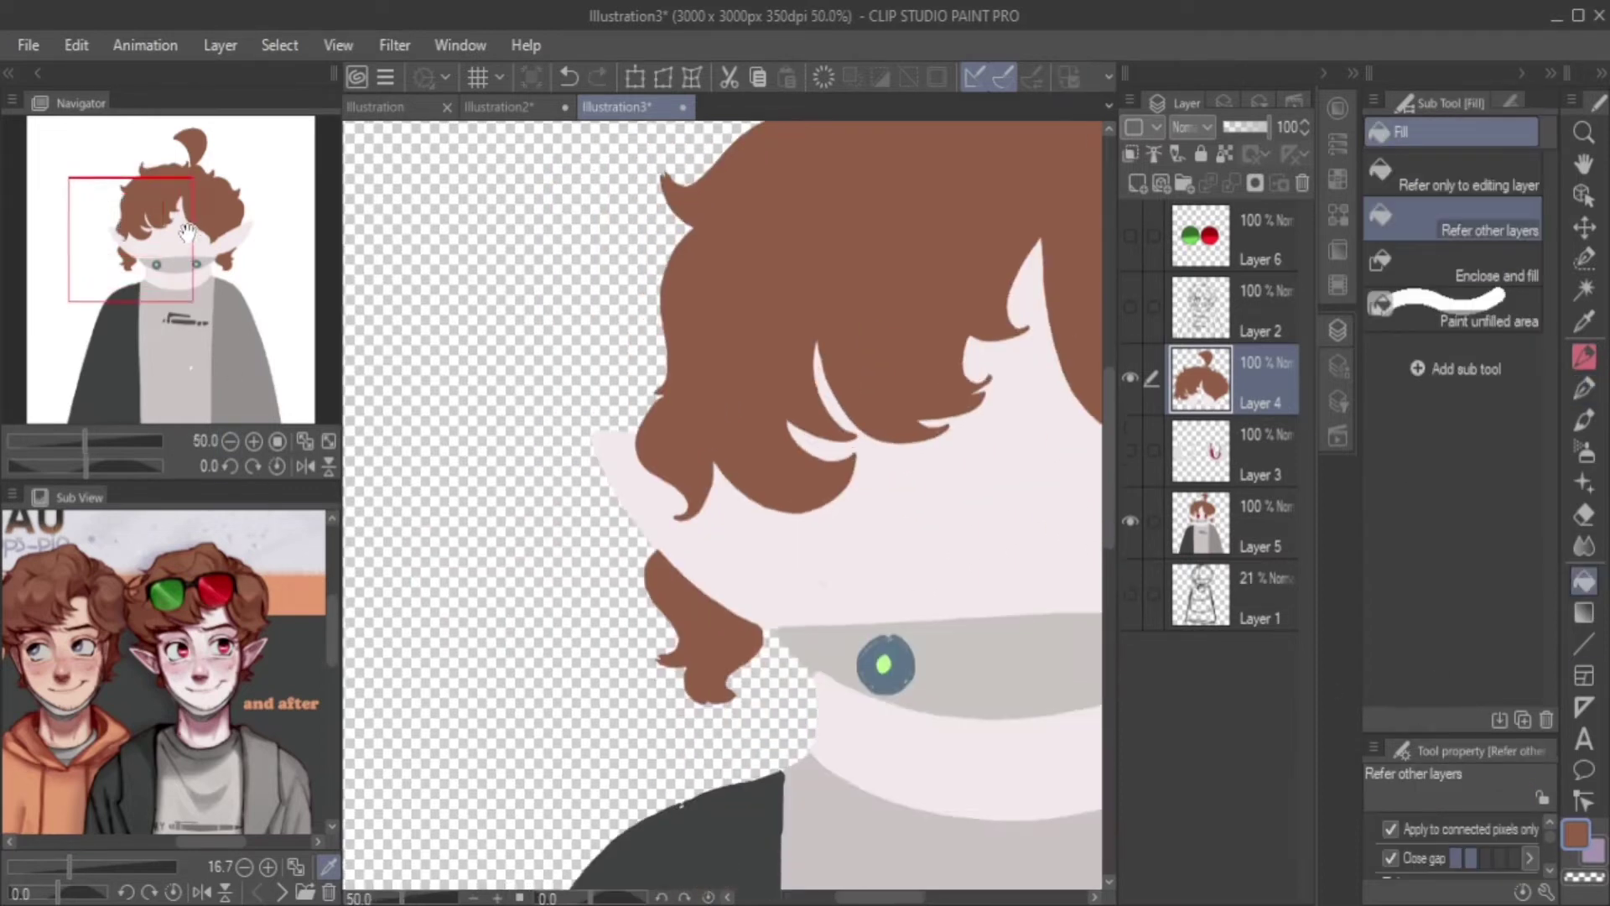
scroll(583, 354, down, 1)
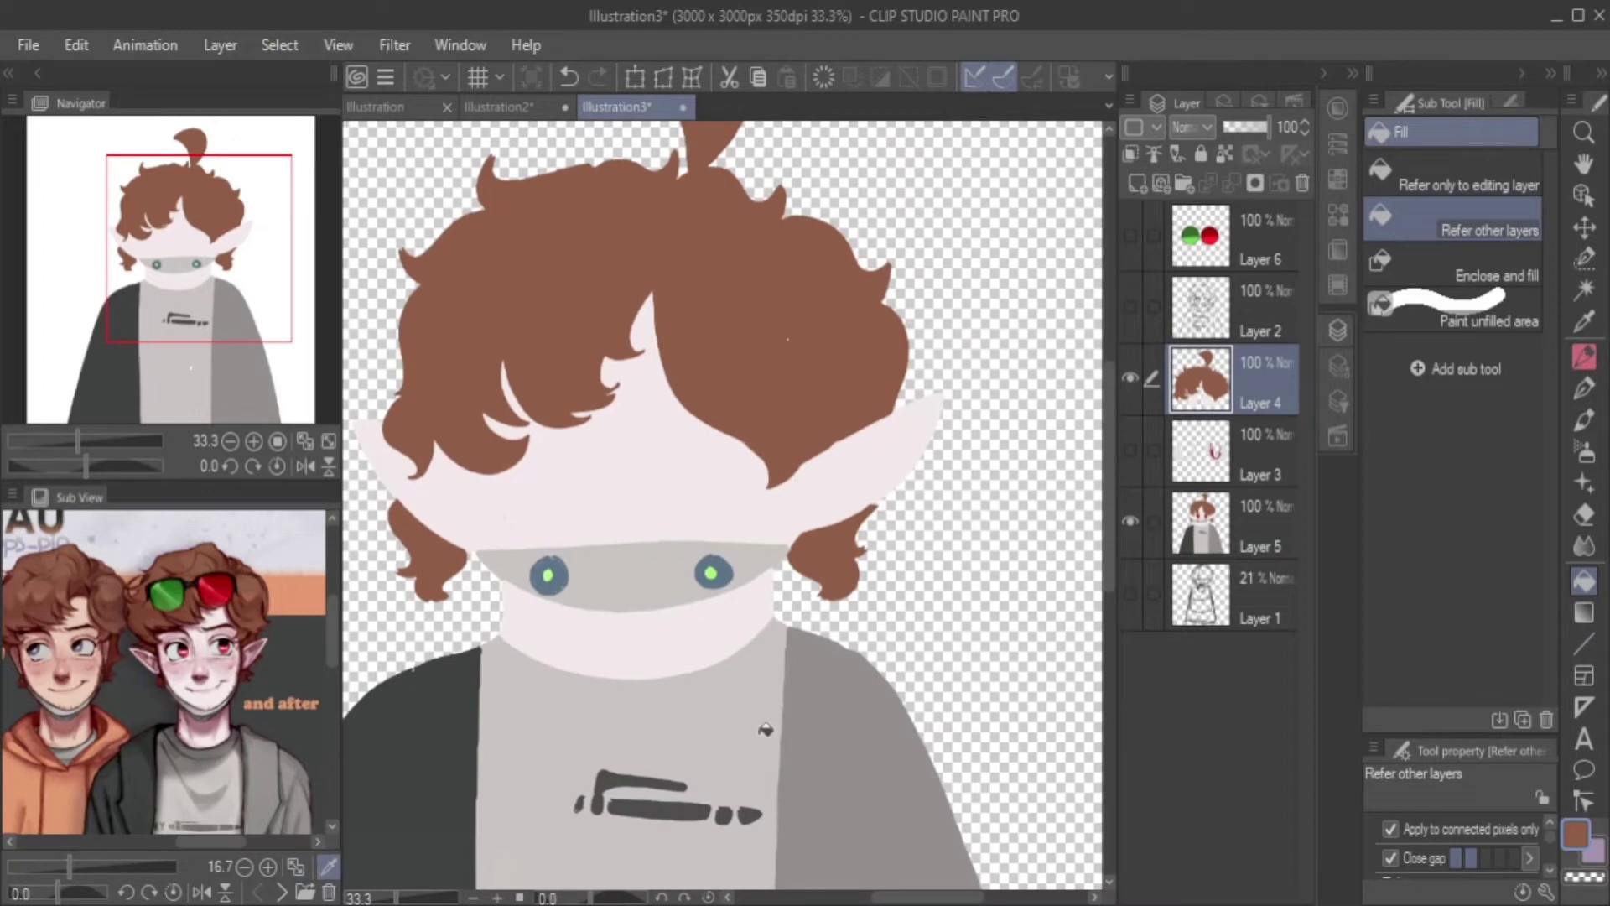
scroll(1030, 662, down, 5)
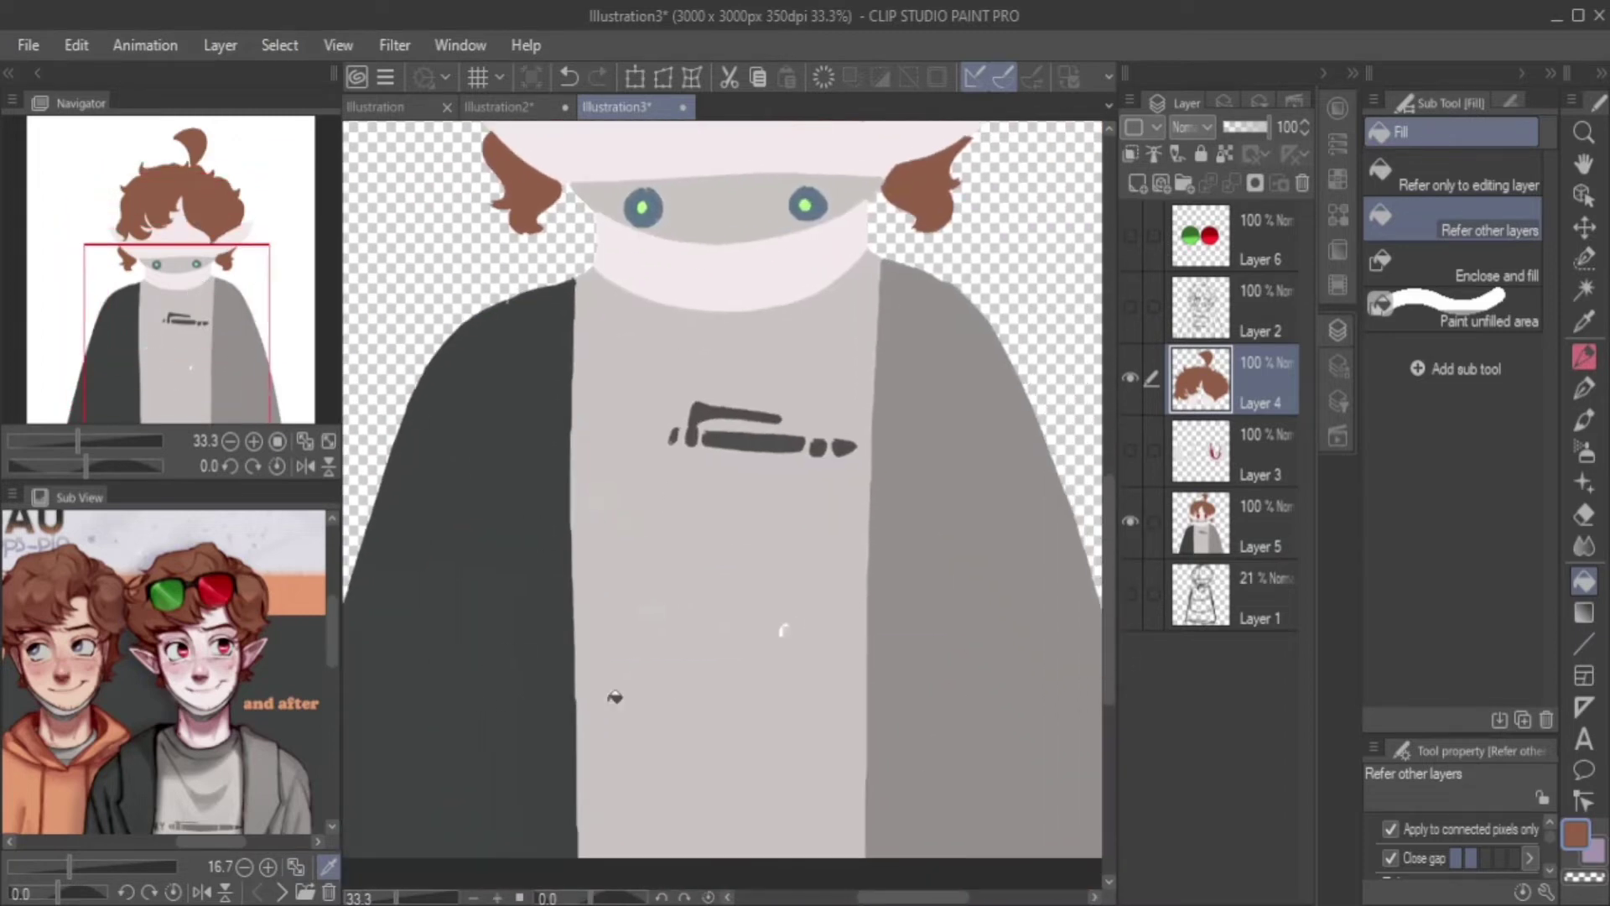
key(p)
drag(698, 390, 647, 469)
drag(780, 415, 659, 503)
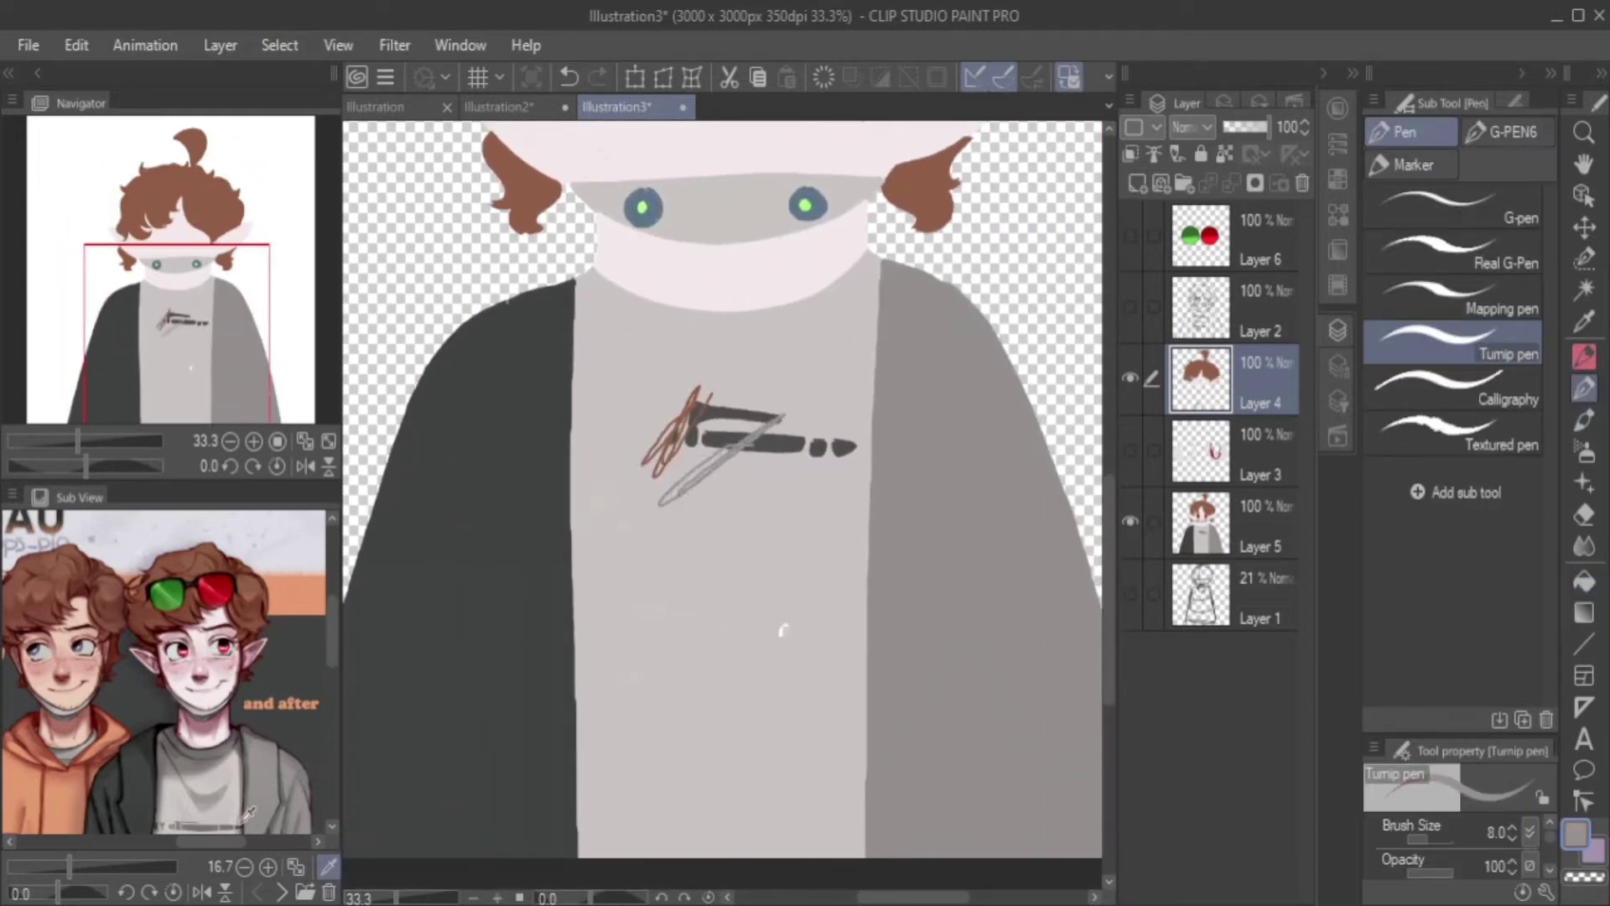
alt+click(651, 582)
key(p)
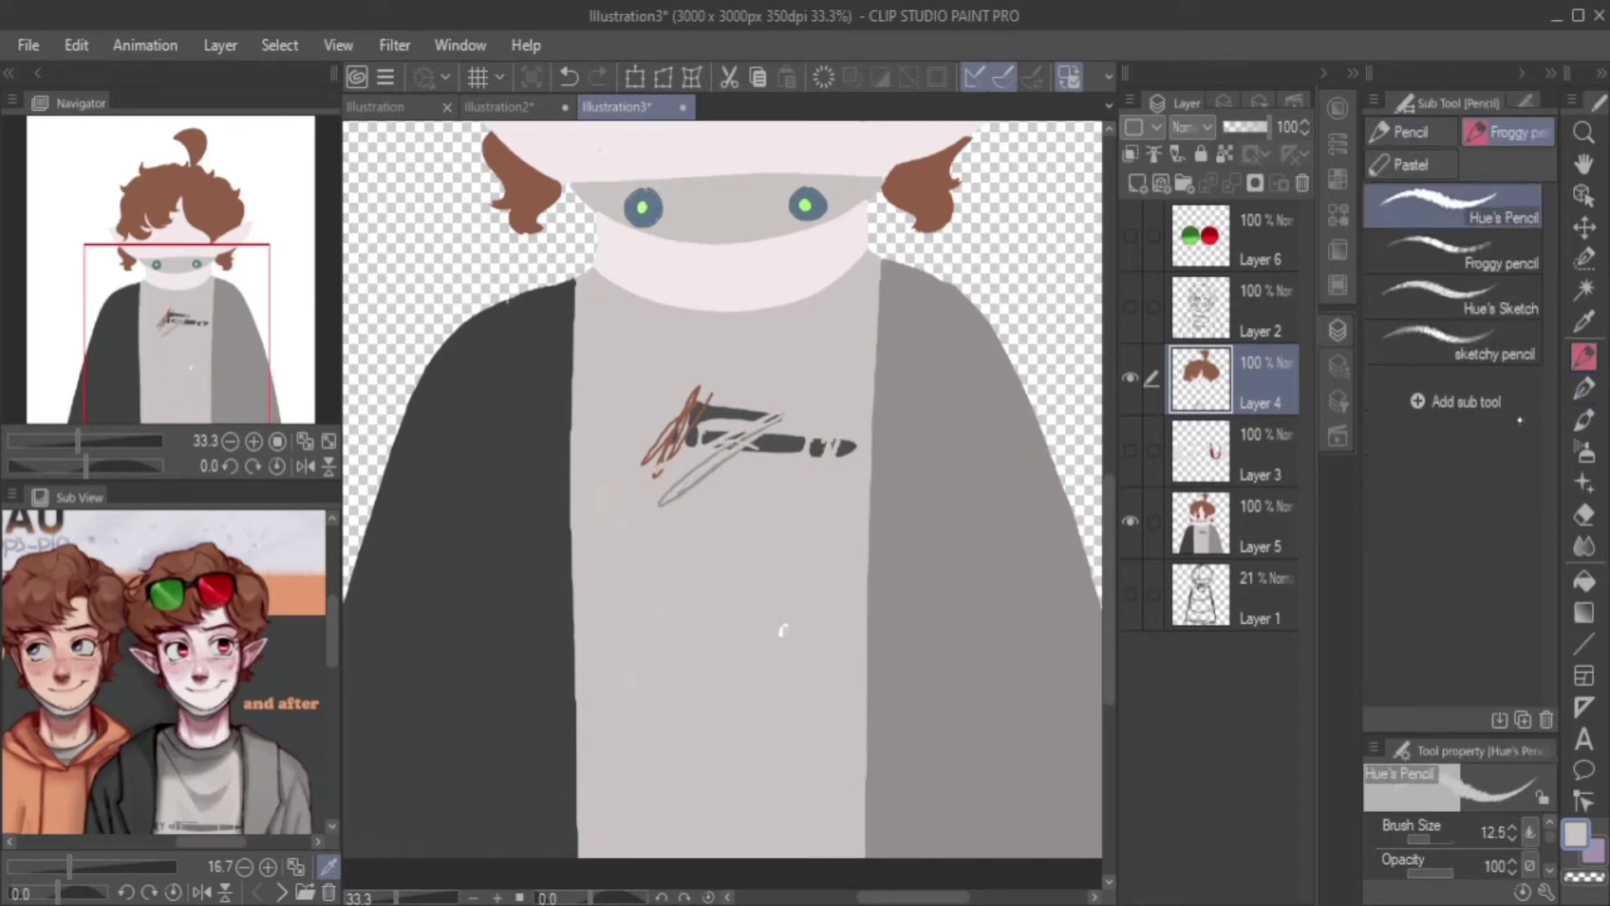
key(p)
drag(820, 533, 682, 417)
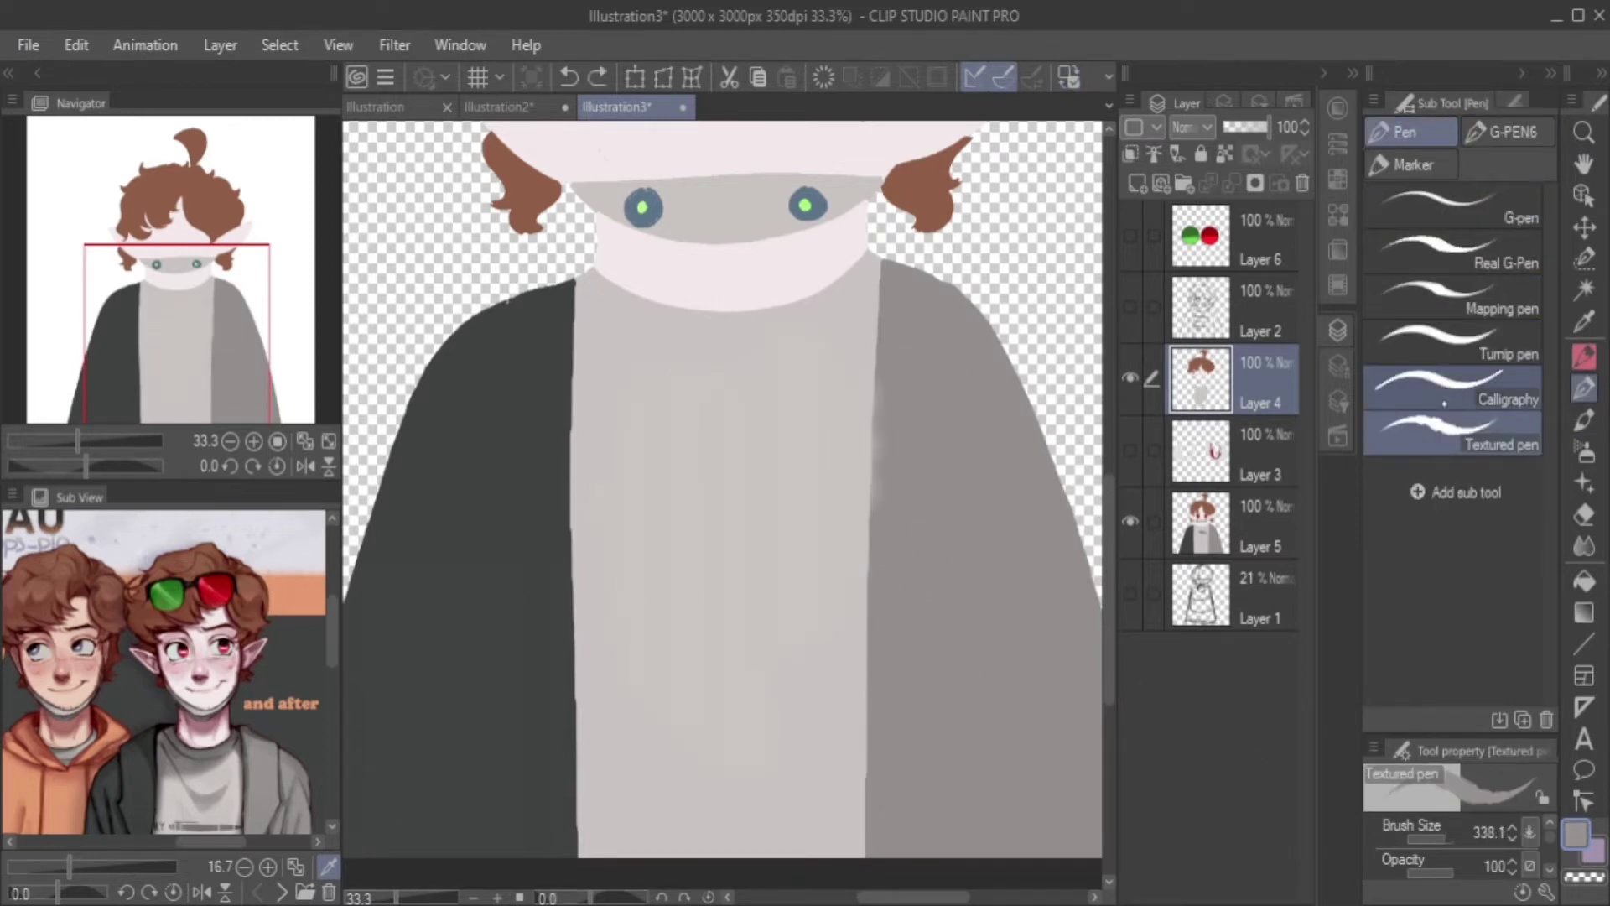
click(1456, 385)
key(ctrl+z)
Paint over the shirt's lettering in the shirt's light grey using the Turnip pen at size 34.4.
click(1455, 339)
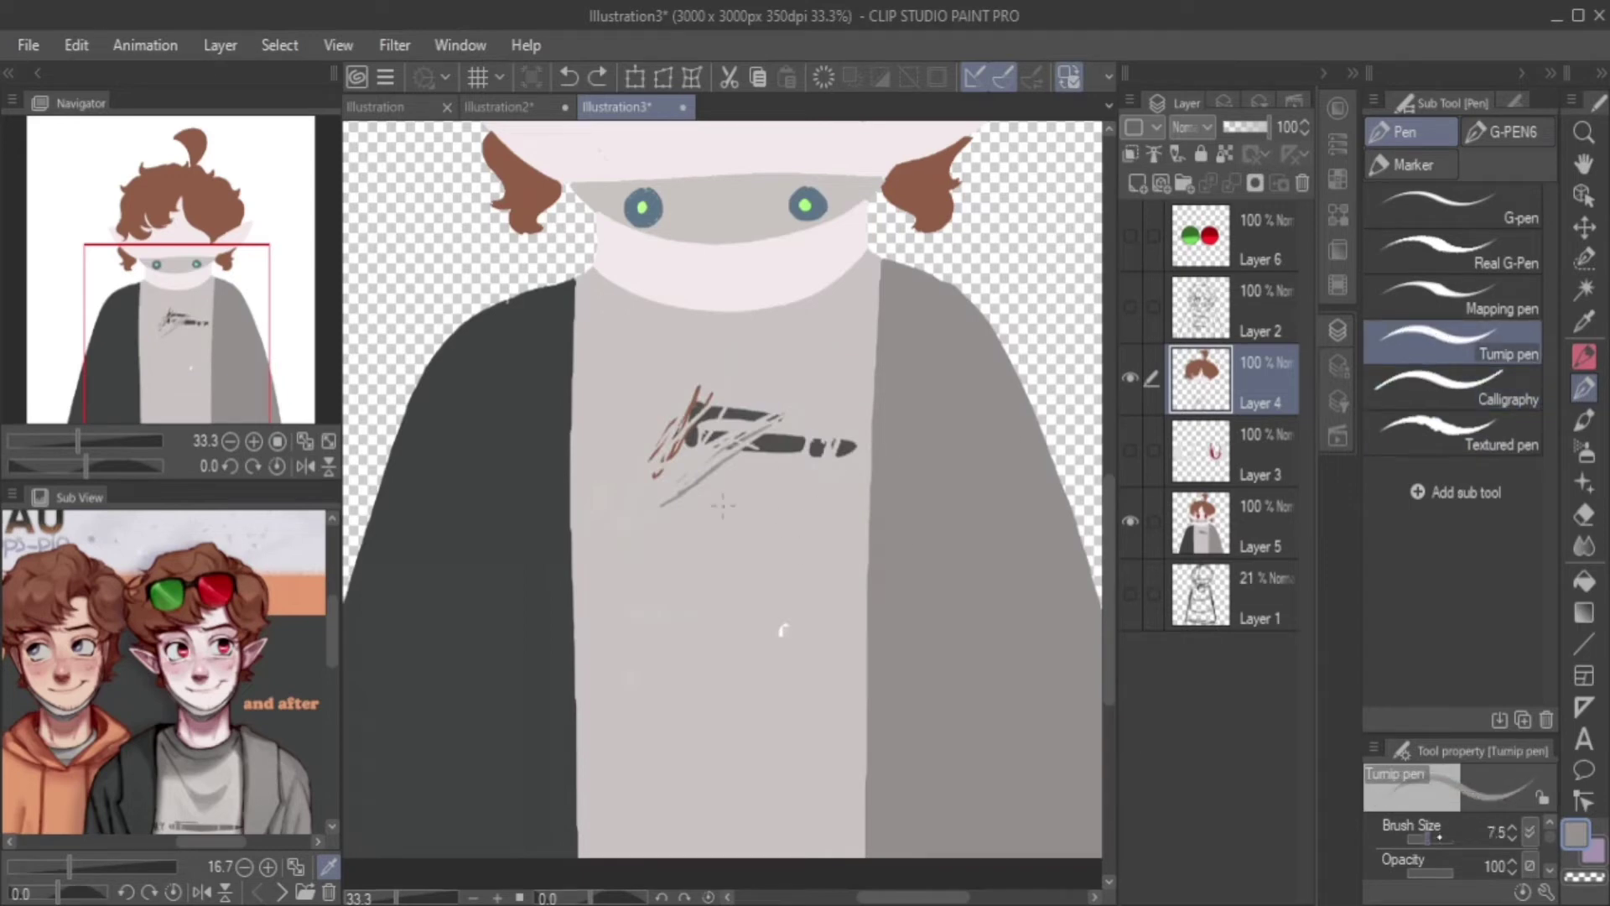
mouse_move(779, 481)
mouse_down()
mouse_move(640, 503)
mouse_move(666, 384)
mouse_move(646, 519)
mouse_move(731, 393)
mouse_move(720, 484)
mouse_move(772, 413)
mouse_move(784, 541)
mouse_up()
mouse_move(781, 442)
mouse_down()
mouse_move(843, 427)
mouse_move(768, 743)
mouse_up()
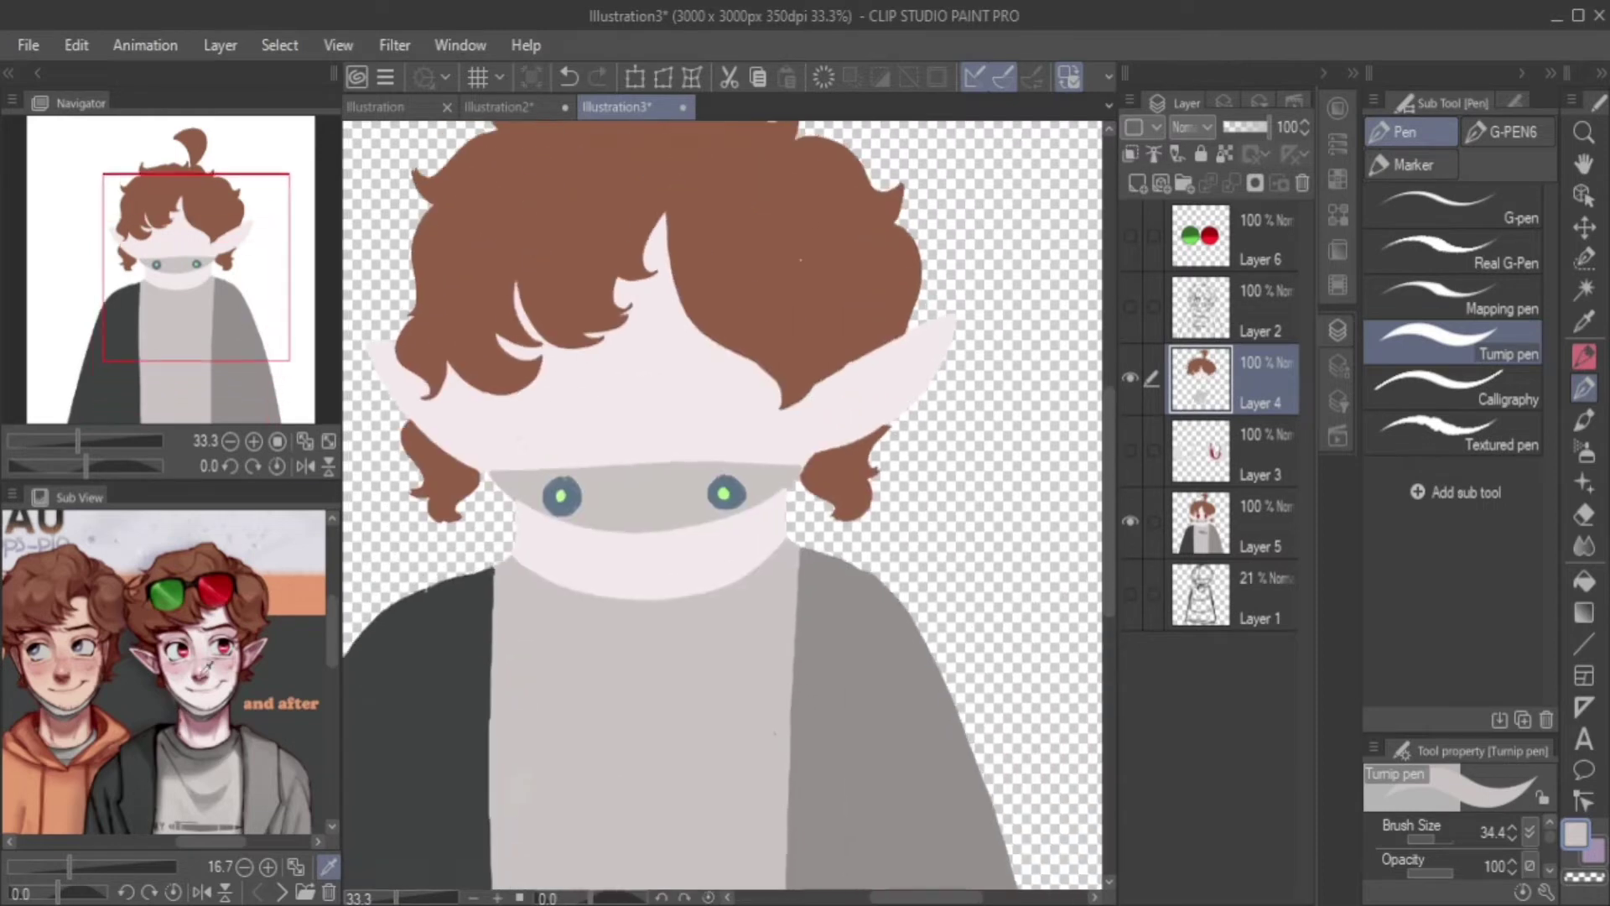
Sample crimson from the reference, draw a filled arched eye shape on a new layer over the left eye area, and adjust it with Transform.
click(193, 648)
drag(536, 352, 587, 453)
key(ctrl+z)
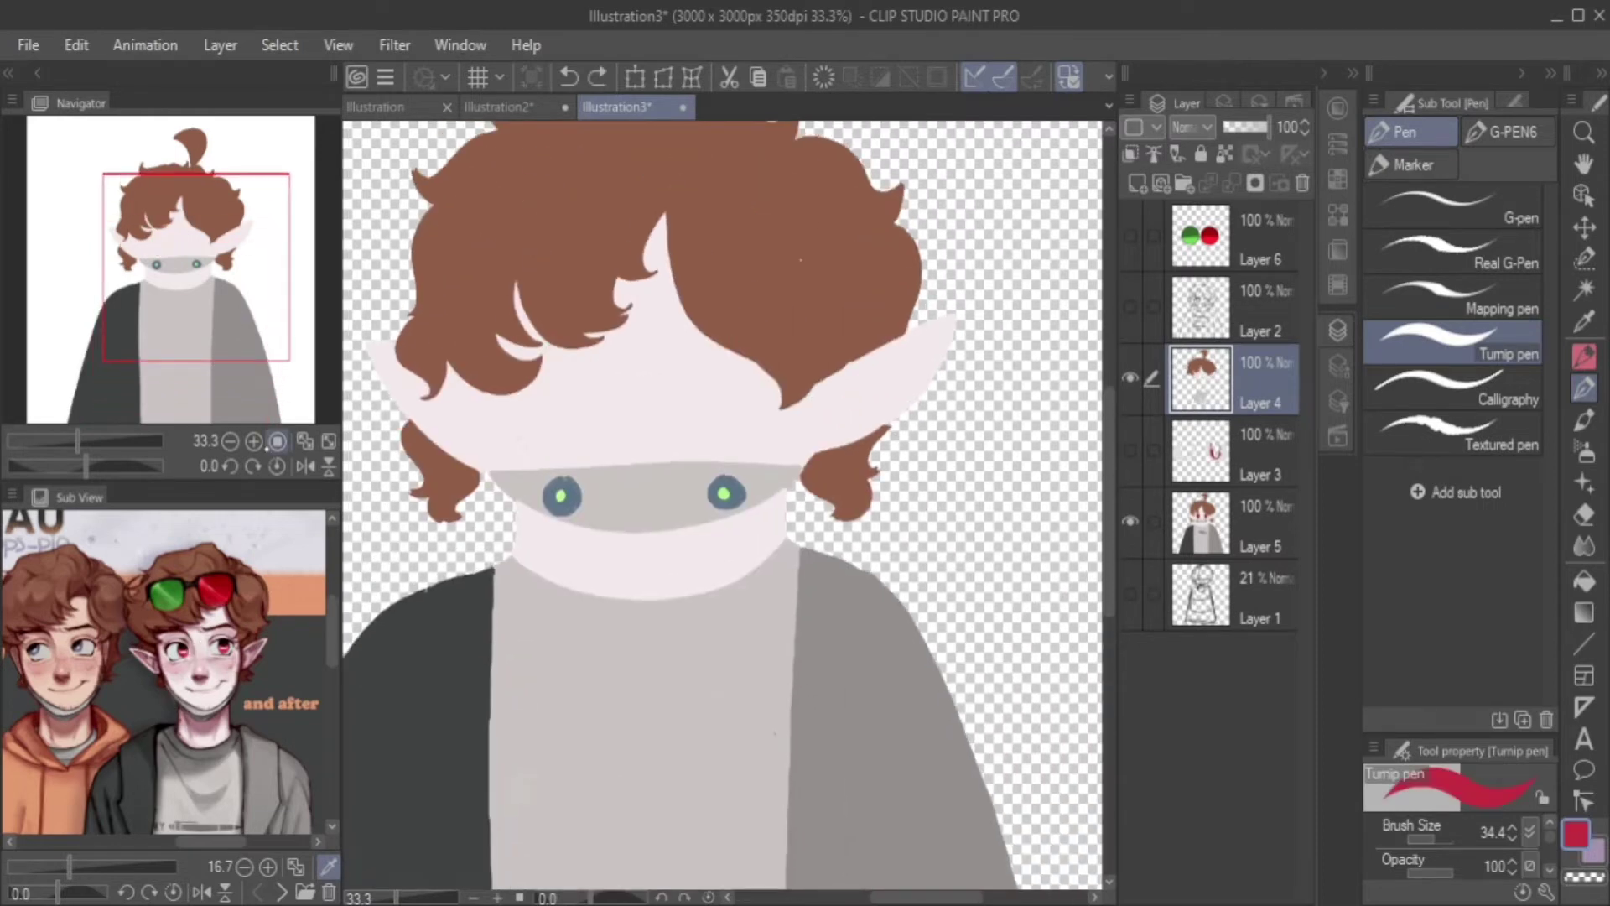
scroll(634, 259, up, 1)
key(ctrl+shift+n)
mouse_move(485, 464)
mouse_down()
mouse_move(553, 492)
mouse_move(517, 443)
mouse_move(523, 505)
mouse_move(562, 493)
mouse_move(488, 471)
mouse_move(536, 491)
mouse_up()
key(ctrl+z)
key(ctrl+z)
key(ctrl+t)
drag(429, 440, 411, 422)
key(Return)
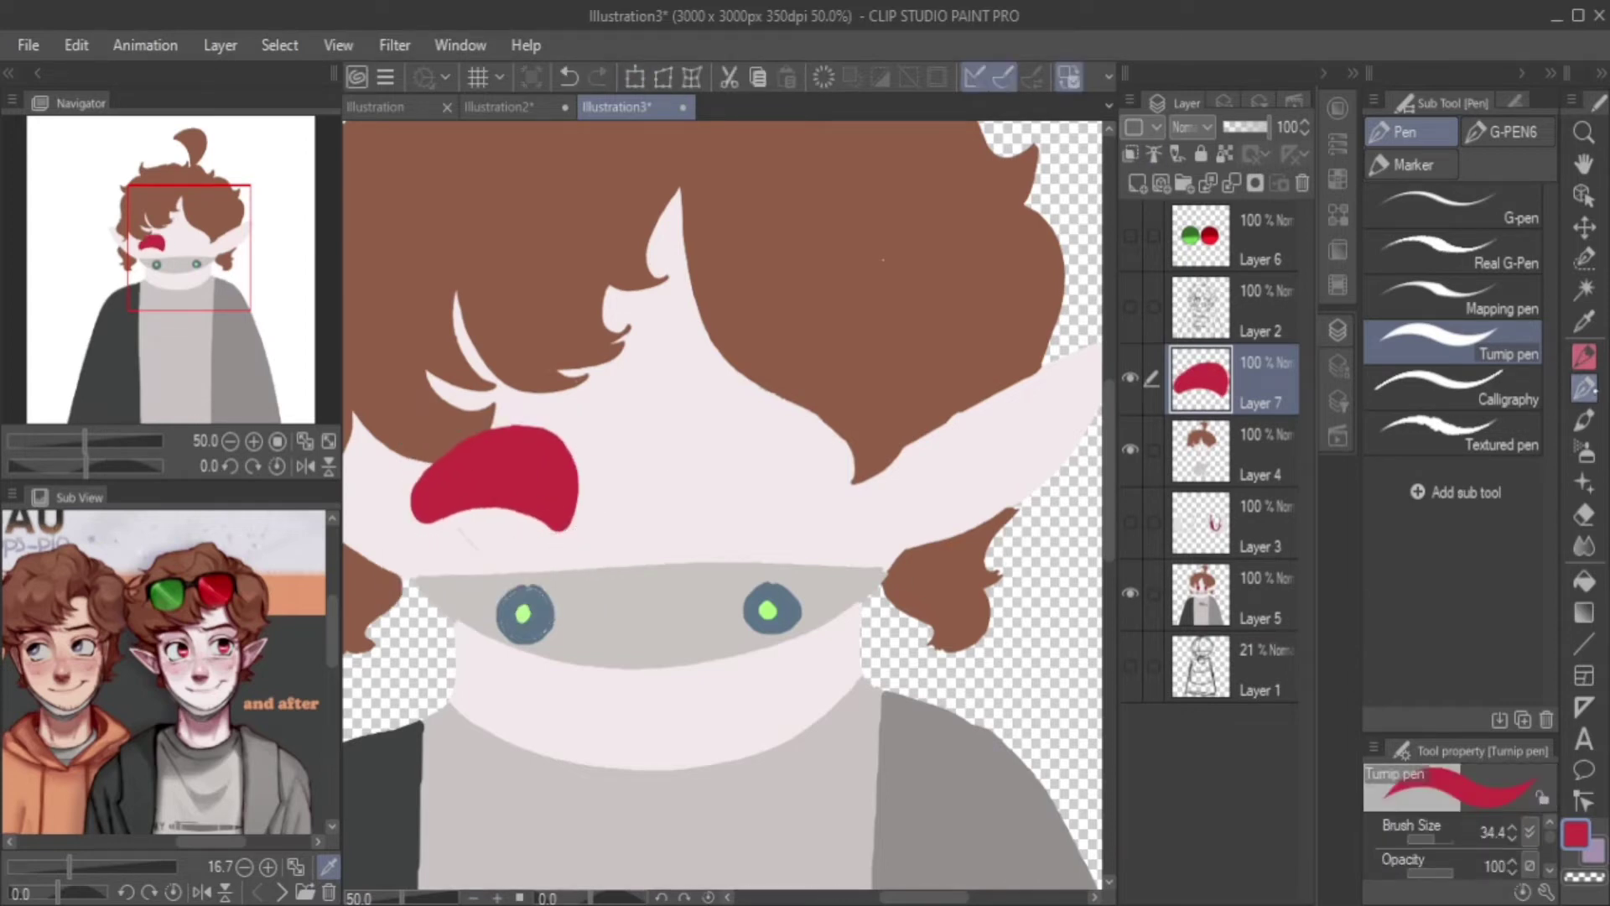
Paint a white oval near each end of the crimson eye shape and adjust the eye with Transform.
click(1338, 107)
click(1148, 650)
drag(436, 480, 448, 498)
mouse_move(547, 478)
mouse_down()
mouse_move(553, 501)
mouse_move(499, 506)
mouse_move(747, 503)
mouse_up()
key(ctrl+t)
key(Return)
Duplicate the eye, mirror the copy onto the right half of the face, merge both, and reposition the pair.
click(1338, 329)
key(ctrl+c)
key(ctrl+v)
key(ctrl+t)
key(Return)
key(ctrl+e)
key(ctrl+t)
drag(826, 536, 738, 539)
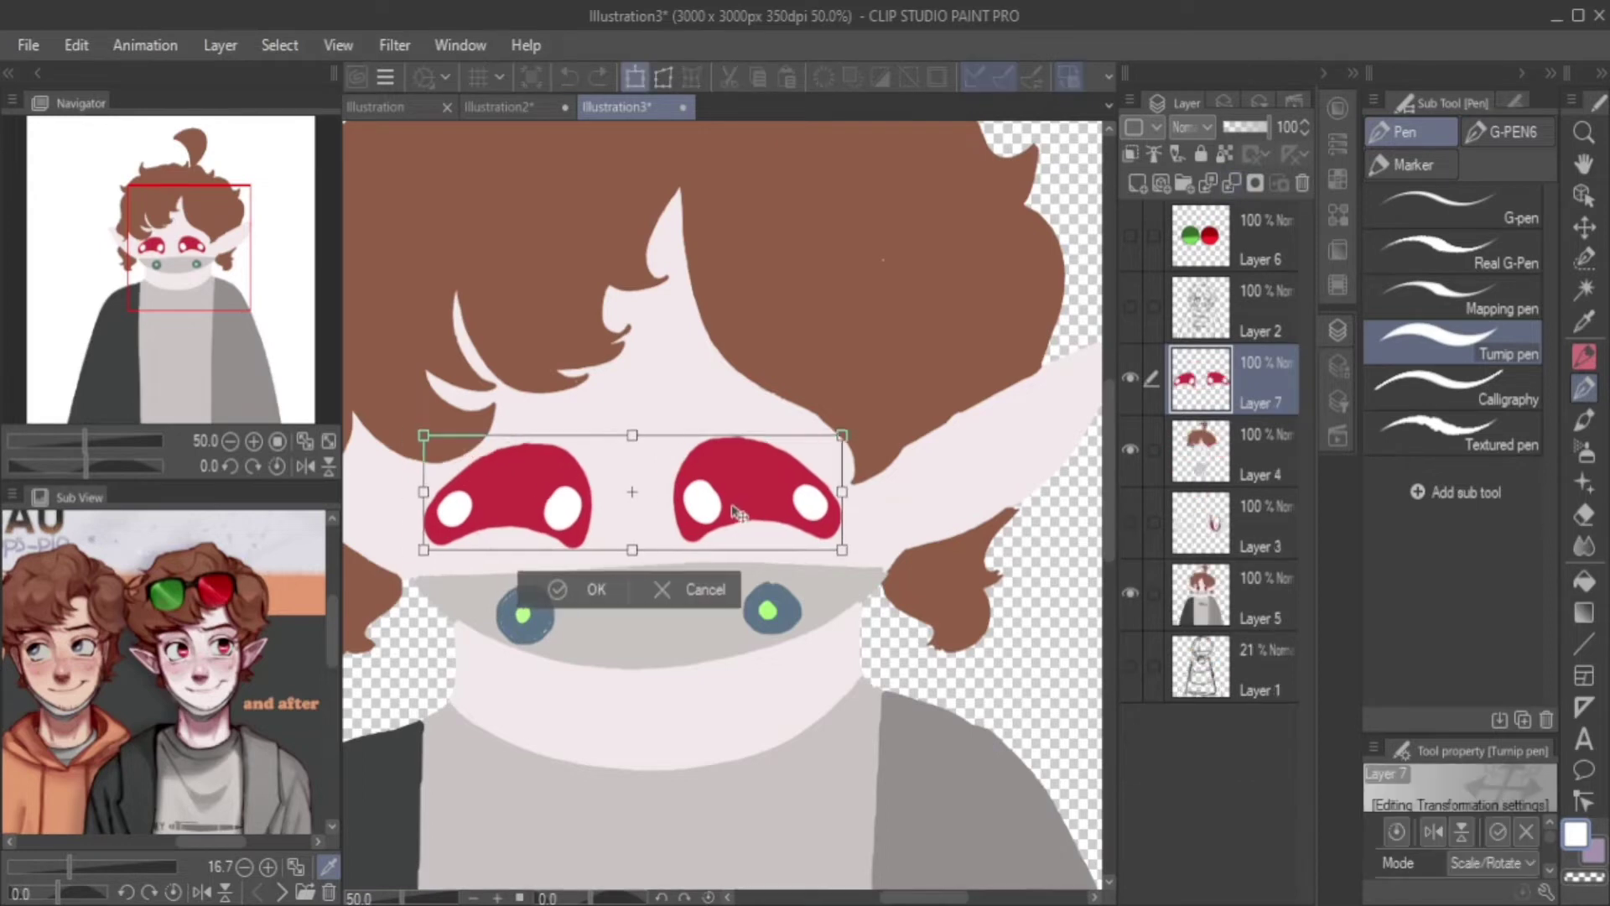
key(Return)
Show the green-and-red glasses layer and move the glasses up onto the hair above the eyes.
key(ctrl+minus)
key(ctrl+minus)
drag(189, 276, 194, 308)
click(1131, 235)
click(1207, 243)
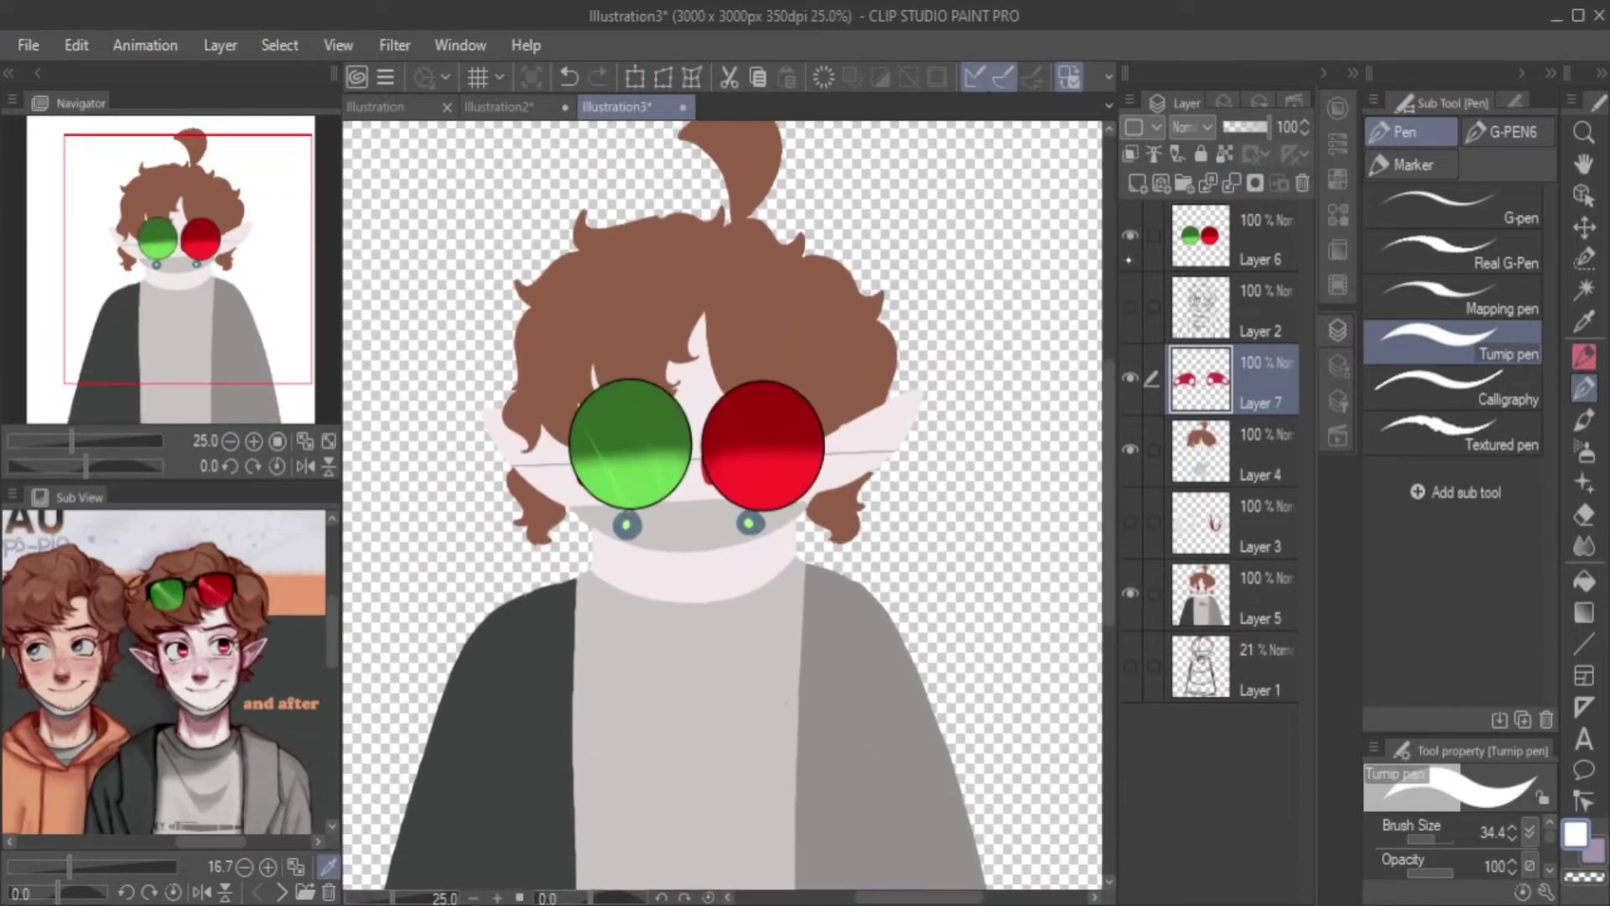
key(ctrl+plus)
key(ctrl+t)
drag(719, 362, 719, 236)
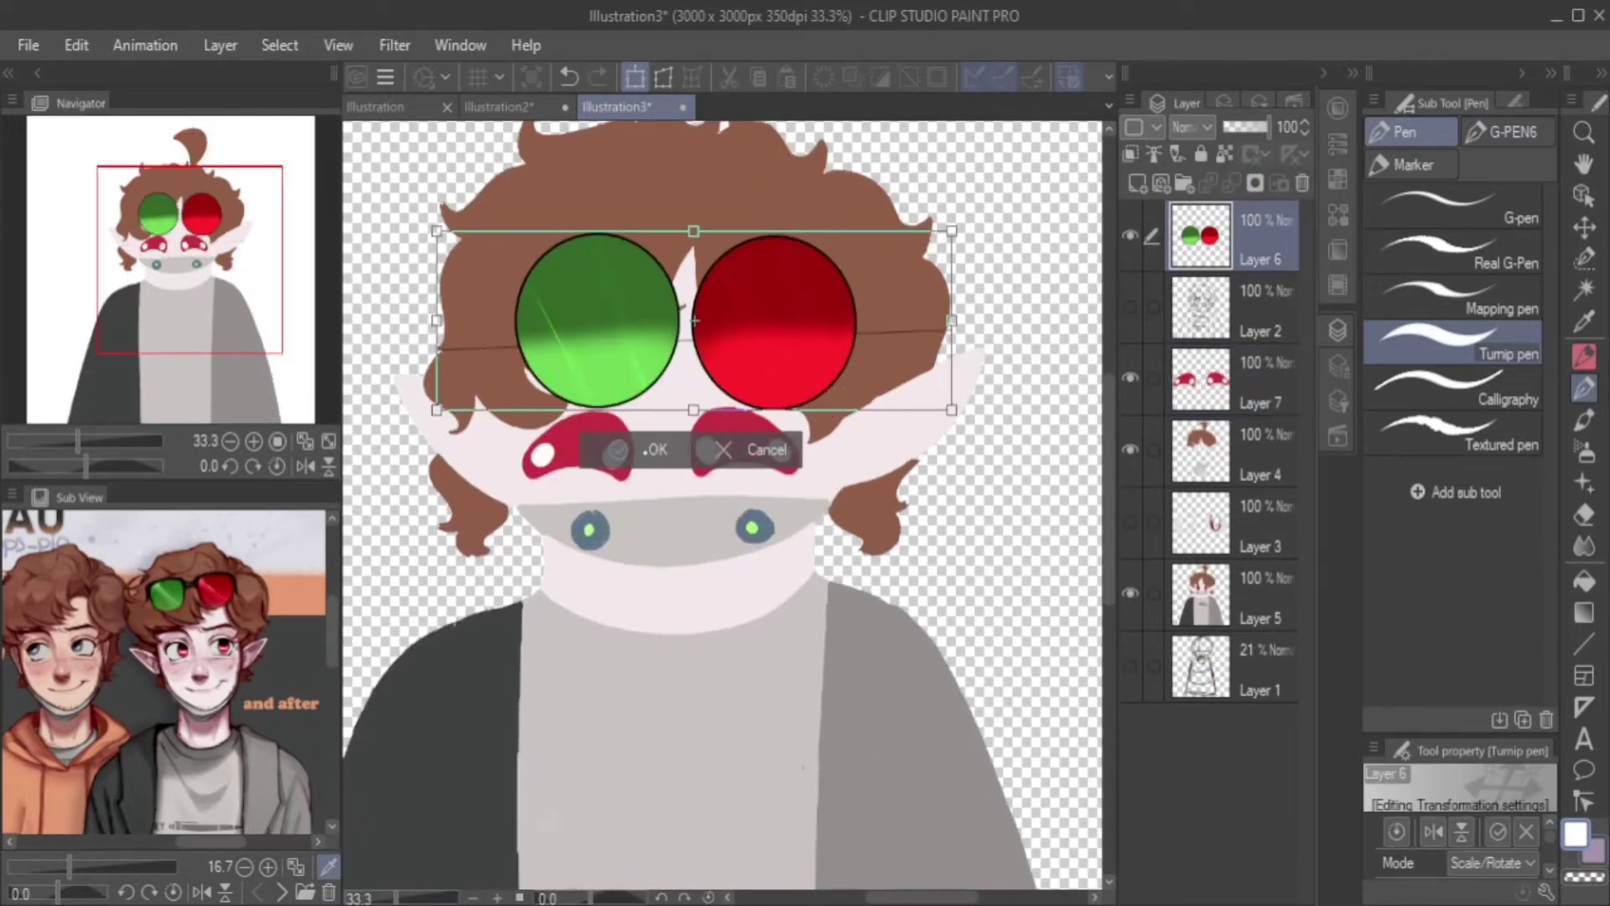
key(Return)
Merge the hair and shirt touch-ups into Layer 5, place it above Layer 3, and add an empty clipping layer over it.
key(ctrl+minus)
key(ctrl+minus)
key(ctrl+minus)
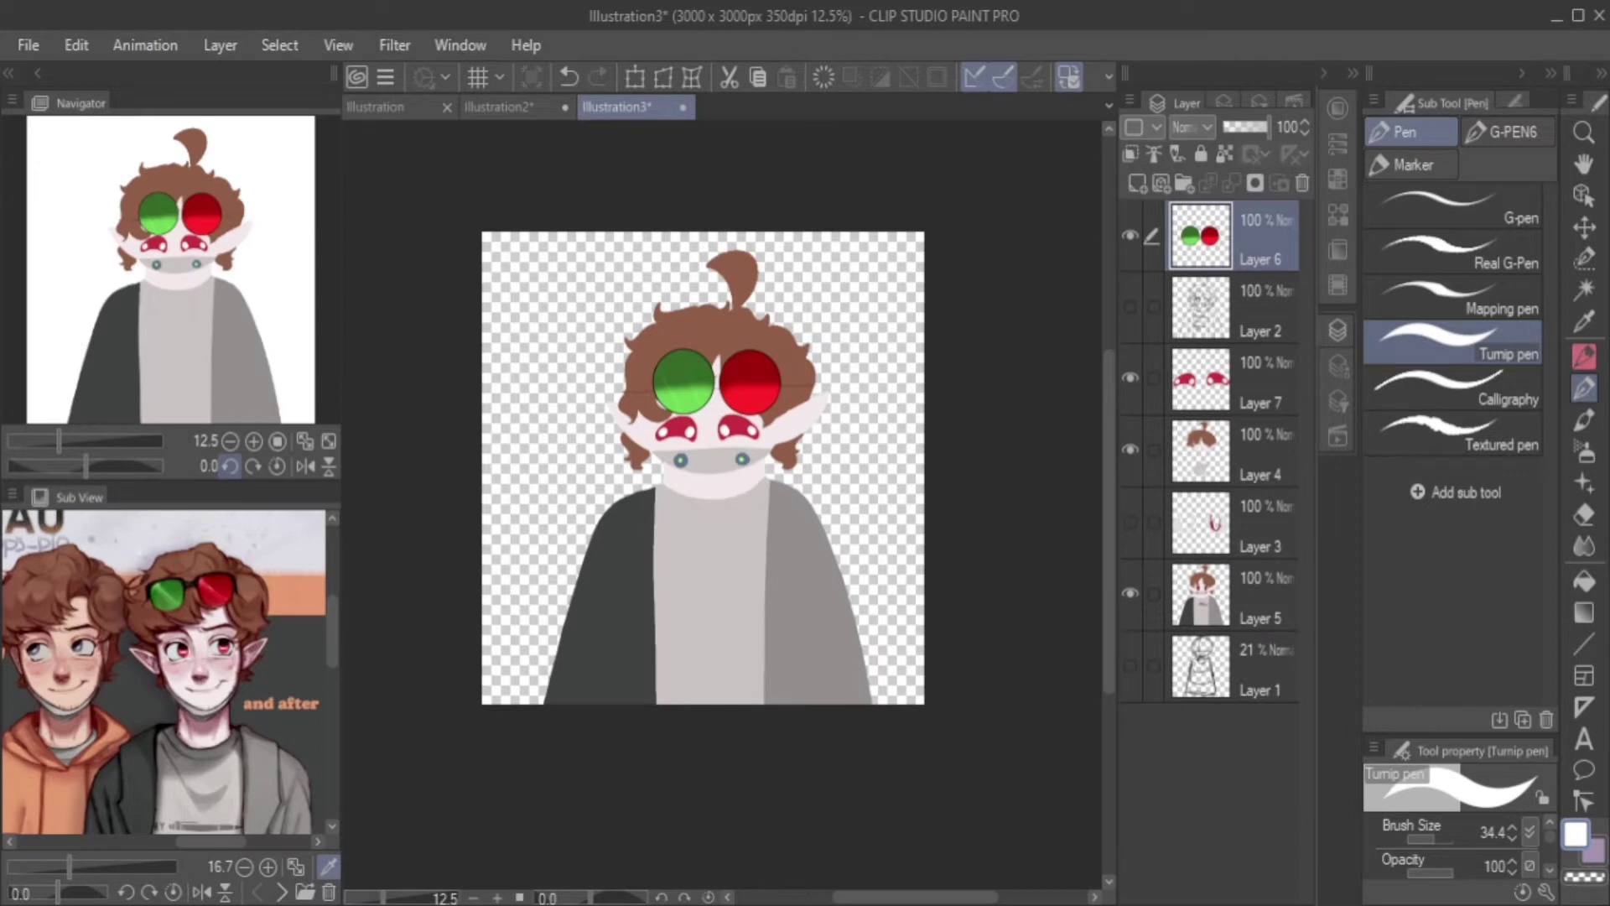
click(1200, 451)
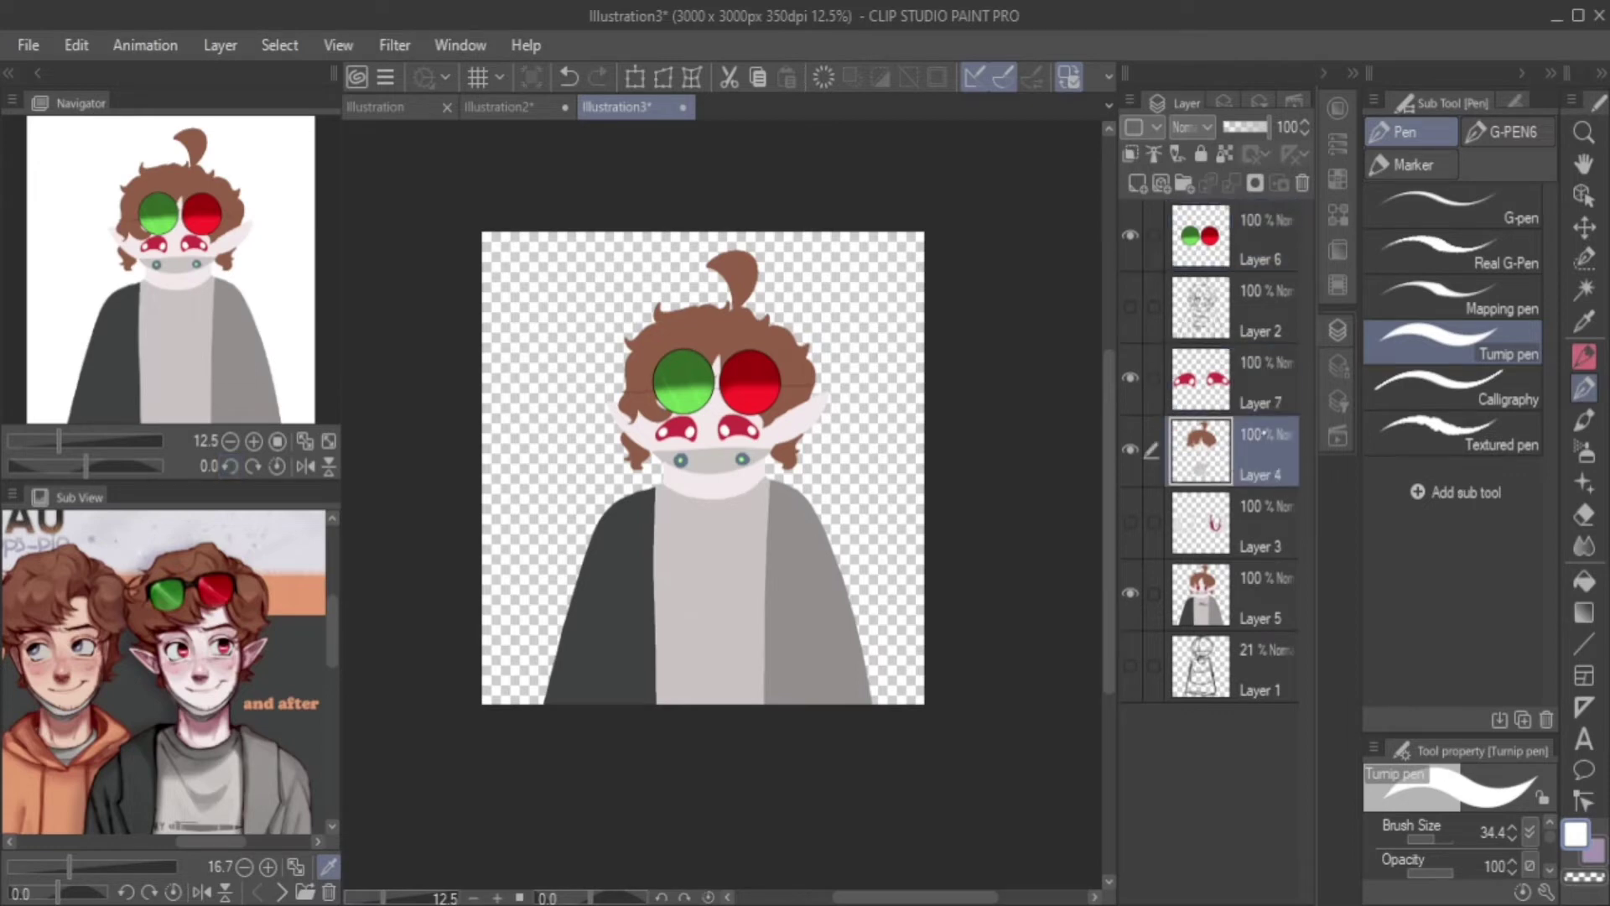
drag(1200, 593, 1199, 524)
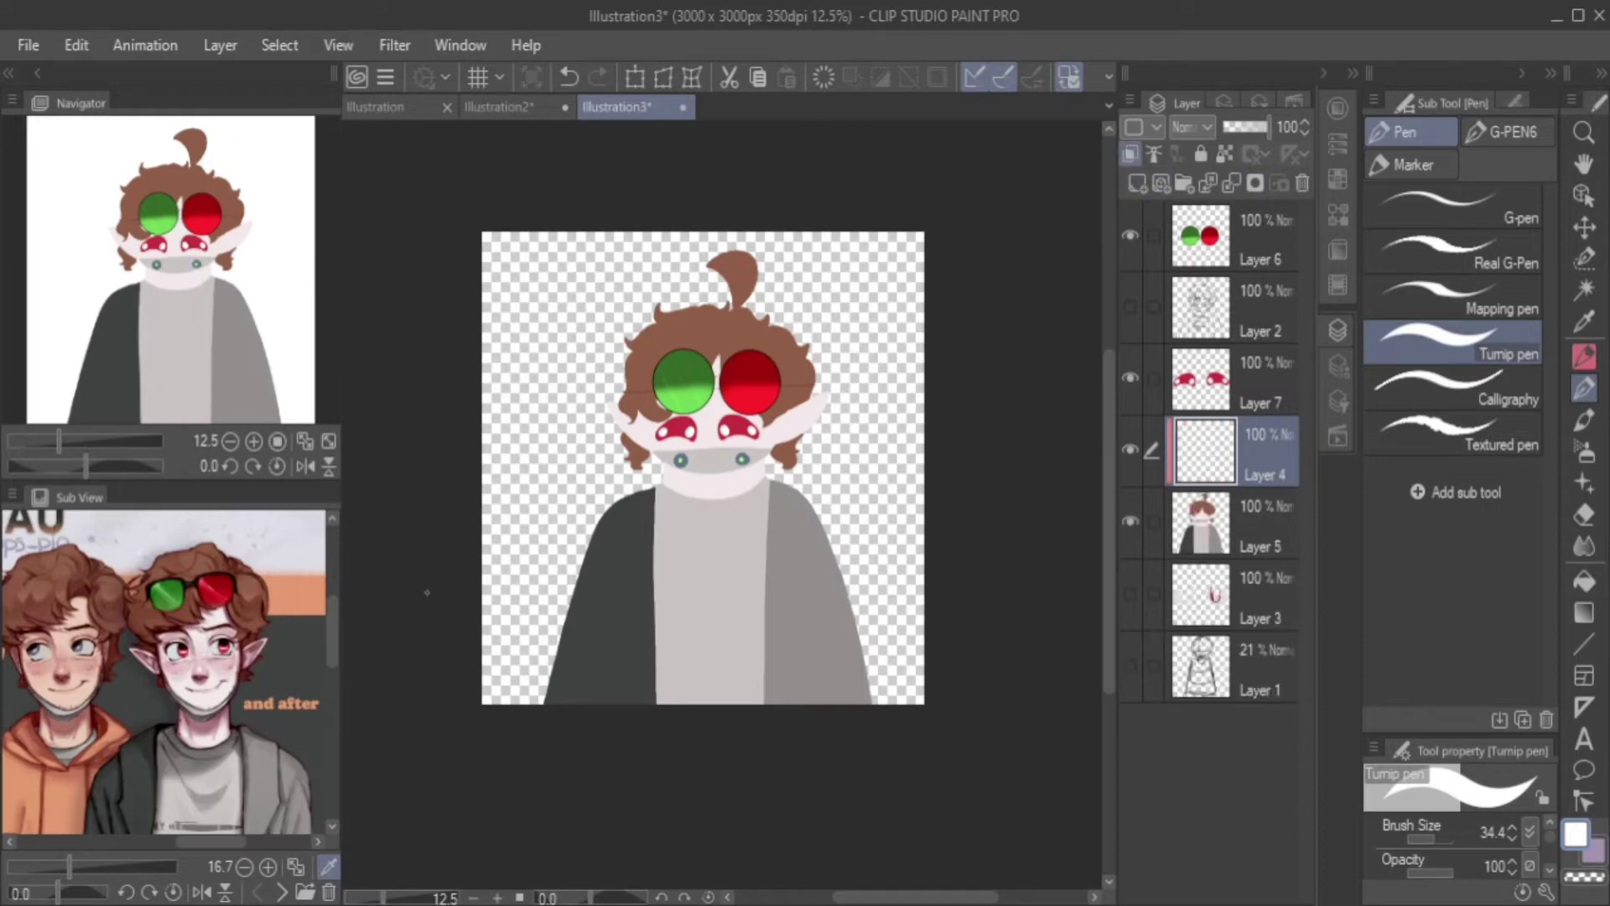
Add the ポサ水彩境界 brush to the watercolor sub tools and test a white stroke on the shirt, undoing it.
key(ctrl+plus)
key(ctrl+plus)
key(ctrl+plus)
key(ctrl+plus)
key(b)
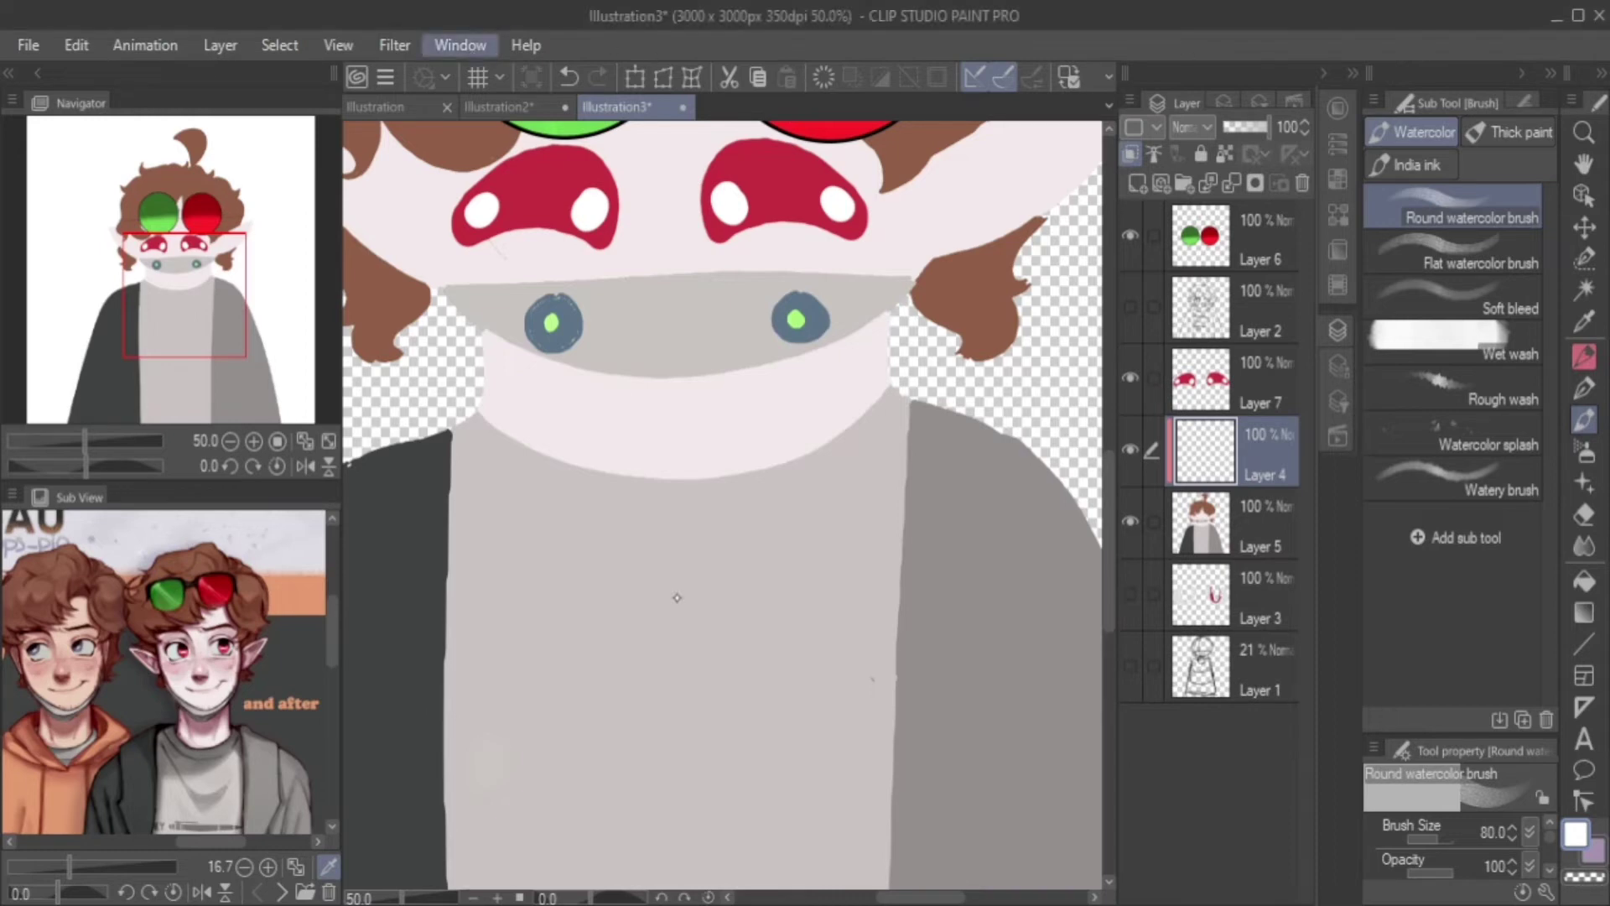
drag(1255, 703, 1507, 552)
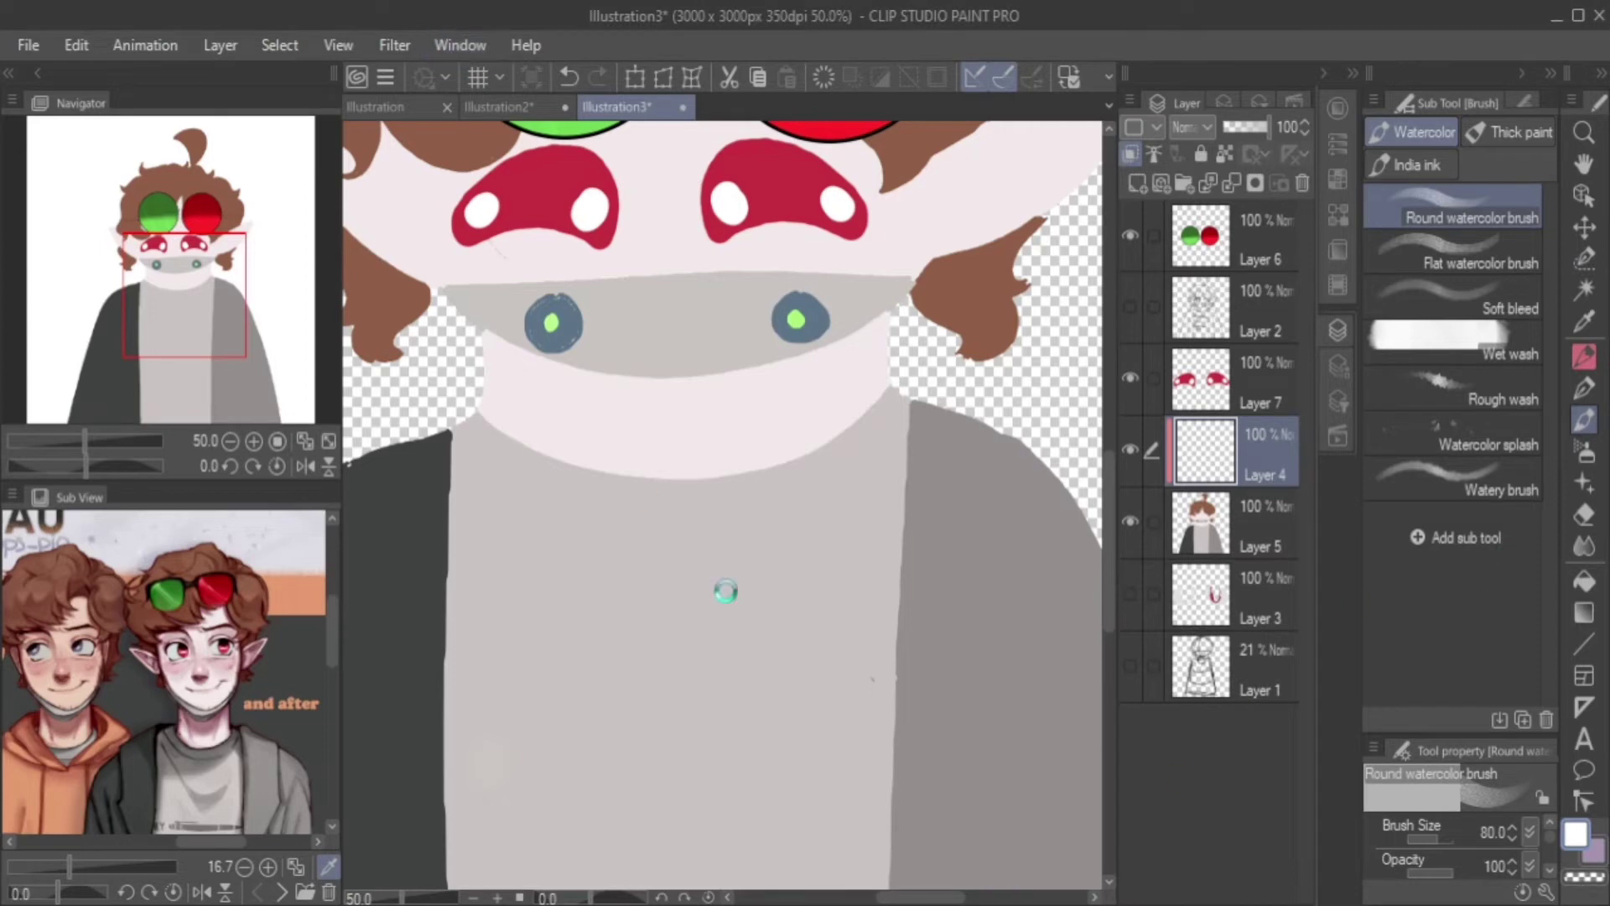
mouse_move(779, 583)
mouse_down()
mouse_move(759, 650)
mouse_move(855, 696)
mouse_move(788, 758)
mouse_up()
key(ctrl+z)
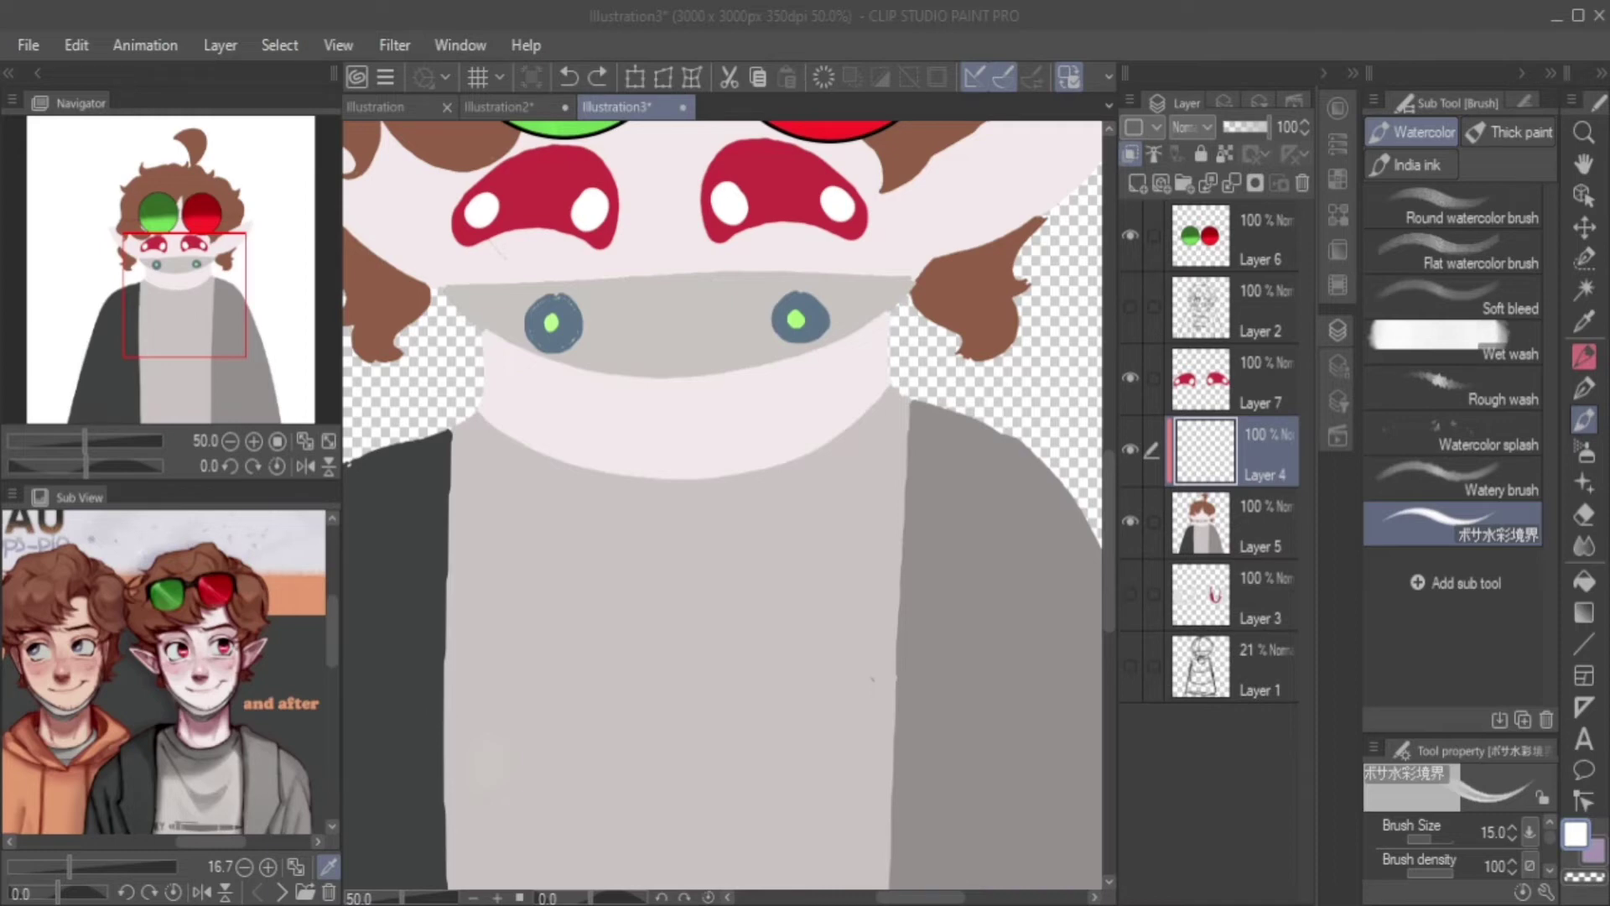
Add the dreamy marker 2.0 brush to the watercolor sub tools and test a white stroke on the neck, undoing it.
click(752, 901)
click(988, 769)
click(999, 772)
click(460, 45)
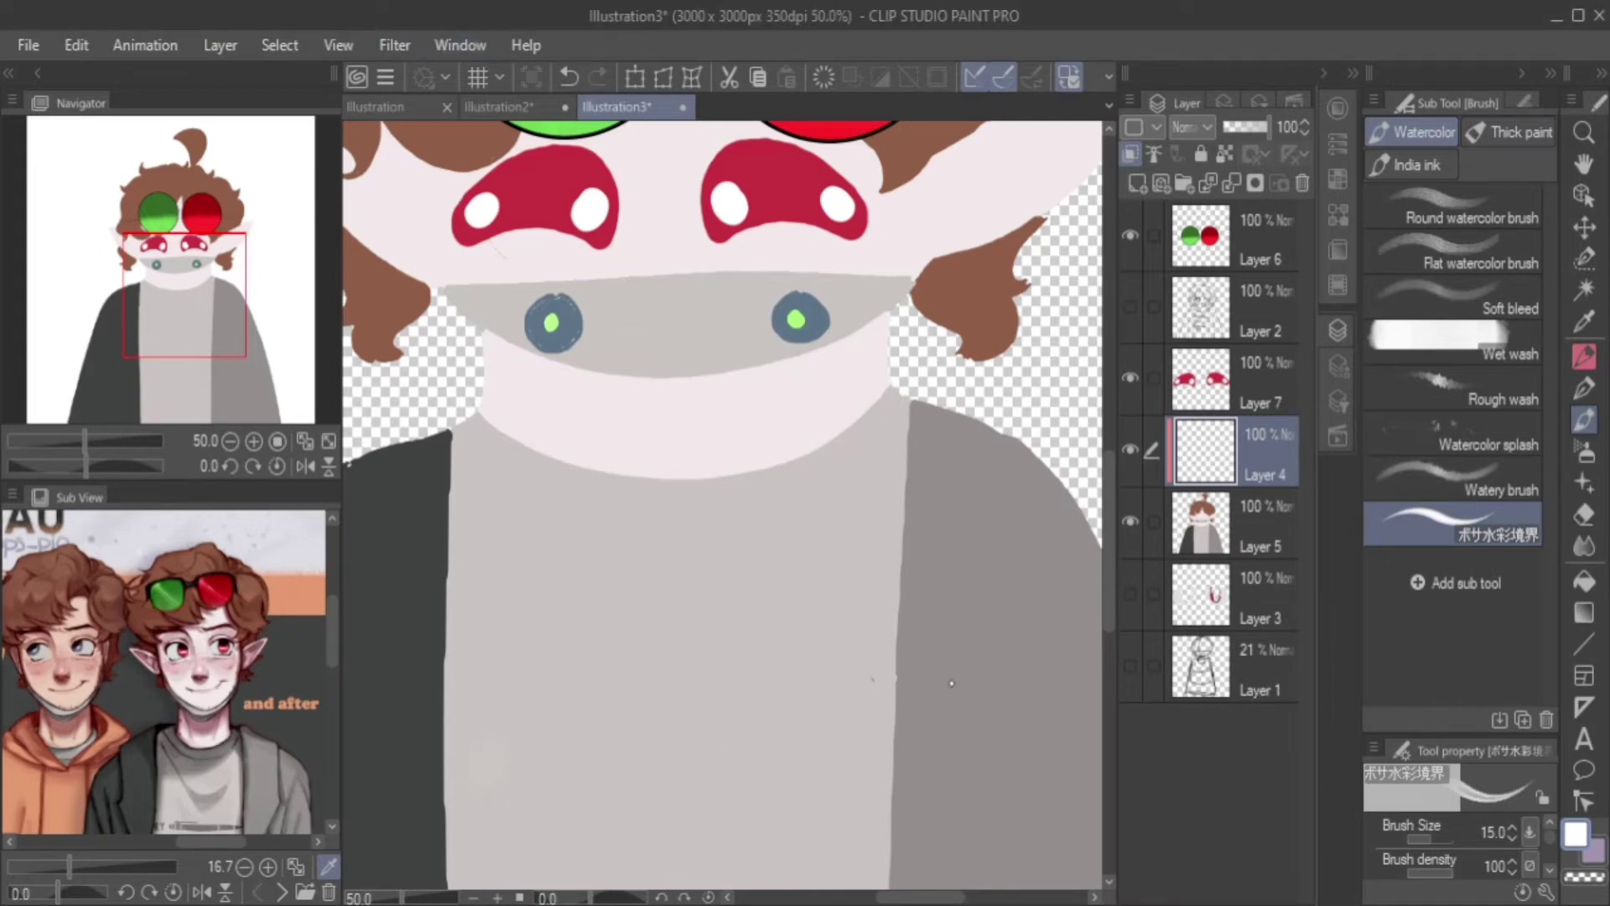
drag(1480, 624, 1484, 635)
drag(679, 432, 834, 388)
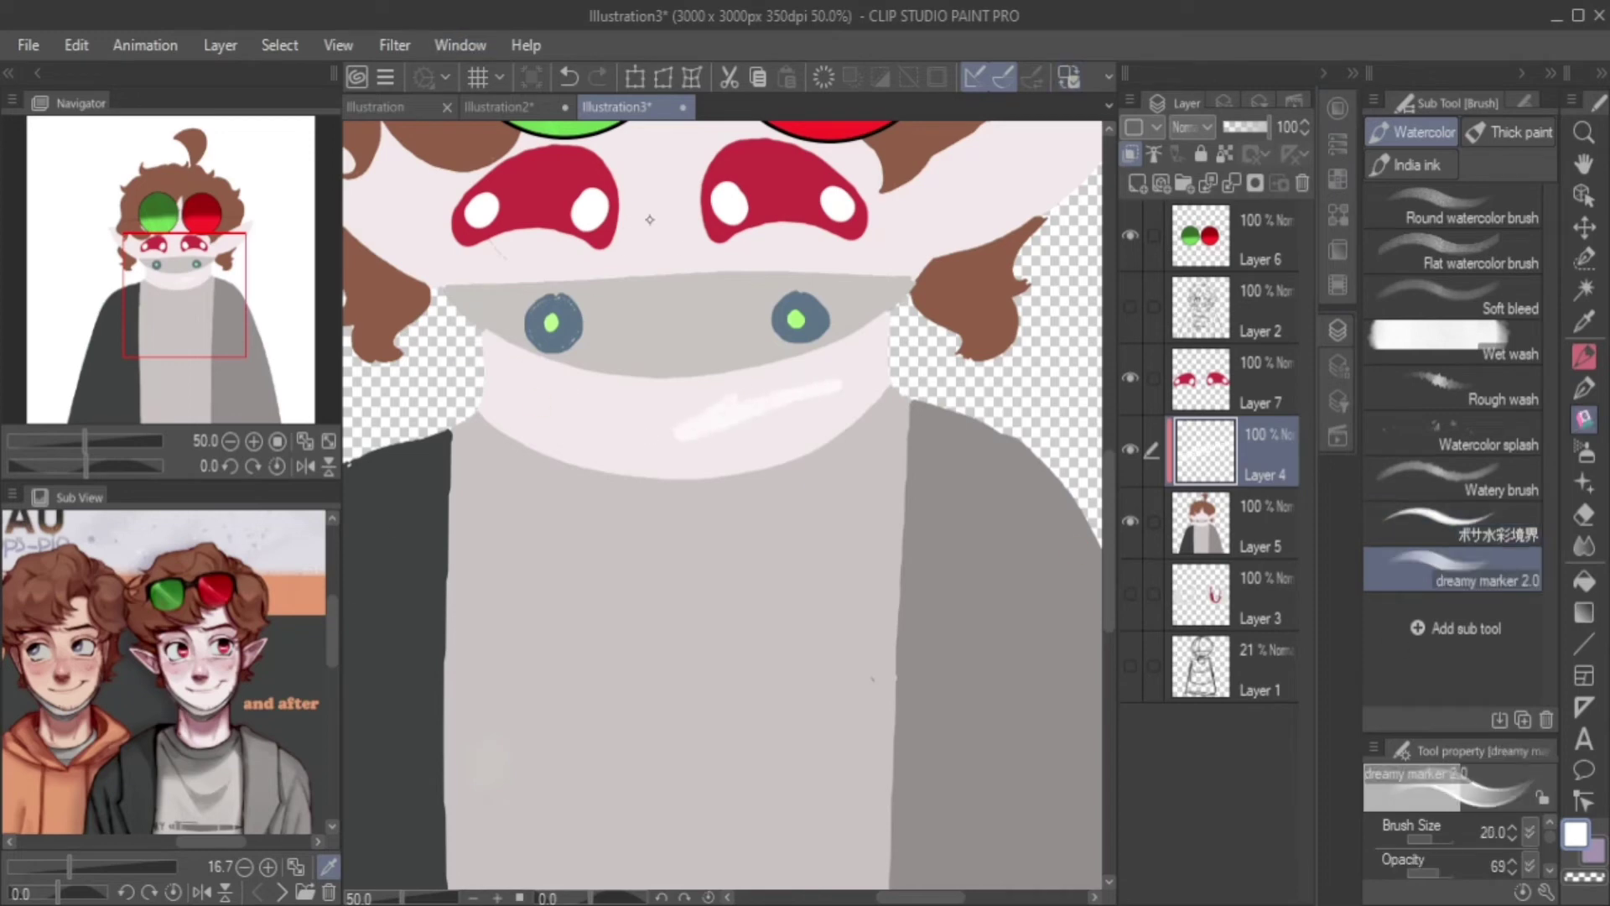
key(ctrl+z)
Sample a pale pink from the reference image and try a dreamy marker stroke with it on the character.
click(232, 660)
mouse_move(587, 402)
mouse_down()
mouse_move(855, 387)
mouse_move(587, 407)
mouse_move(584, 650)
mouse_up()
key(ctrl+z)
key(ctrl+z)
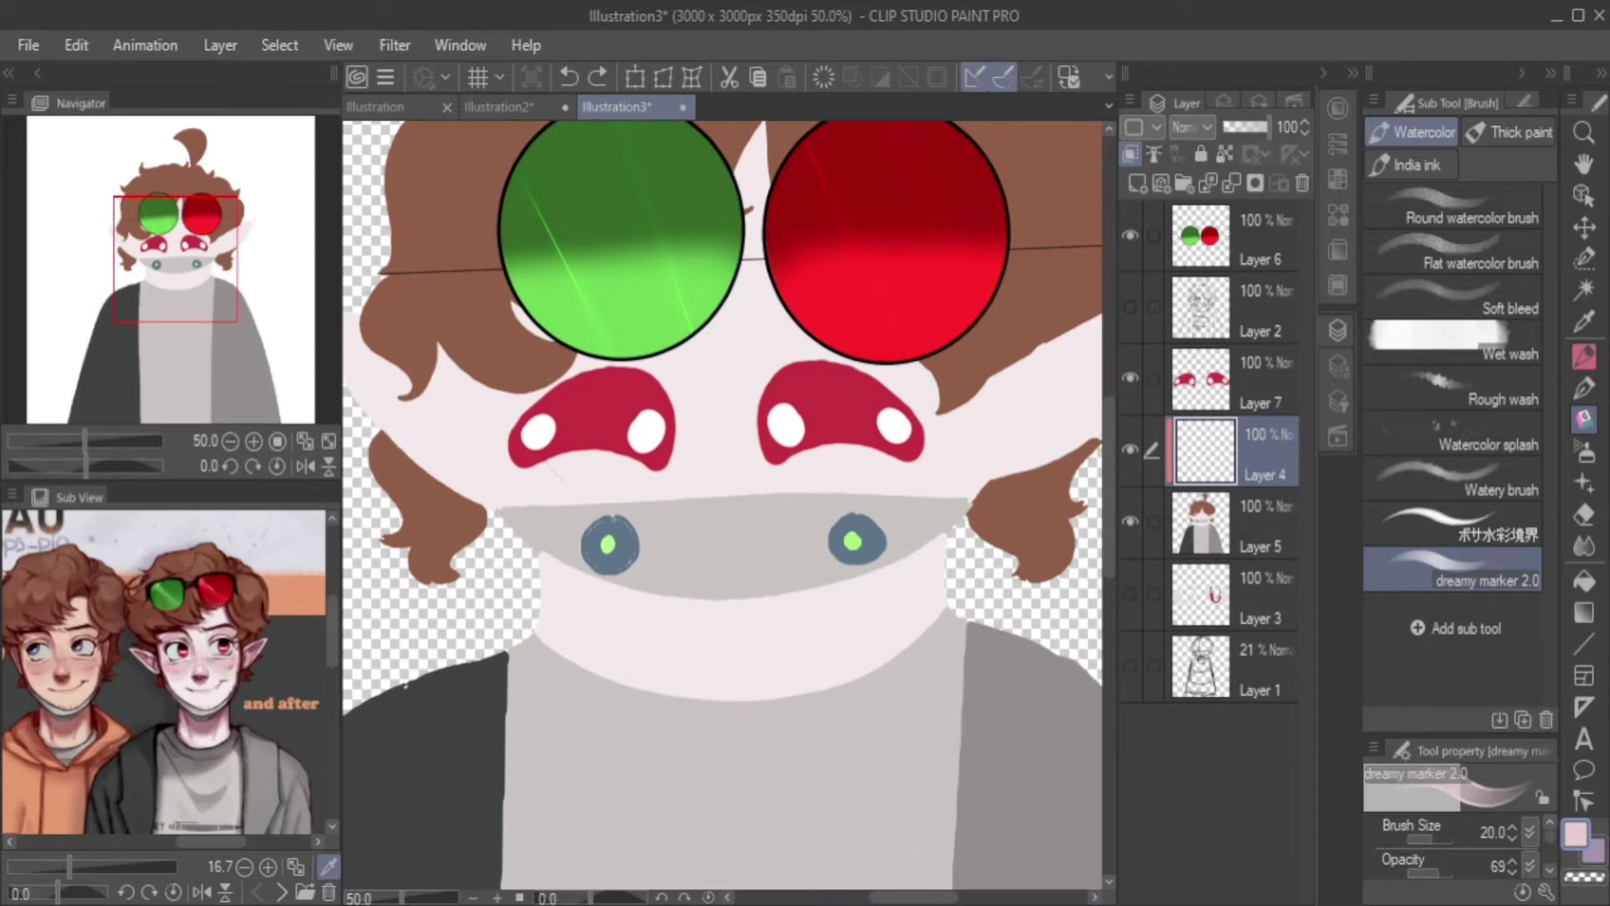
Select the face skin on Layer 5 using auto select for referred layers, and hide the glasses and crimson eyes layers.
key(w)
key(o)
click(755, 545)
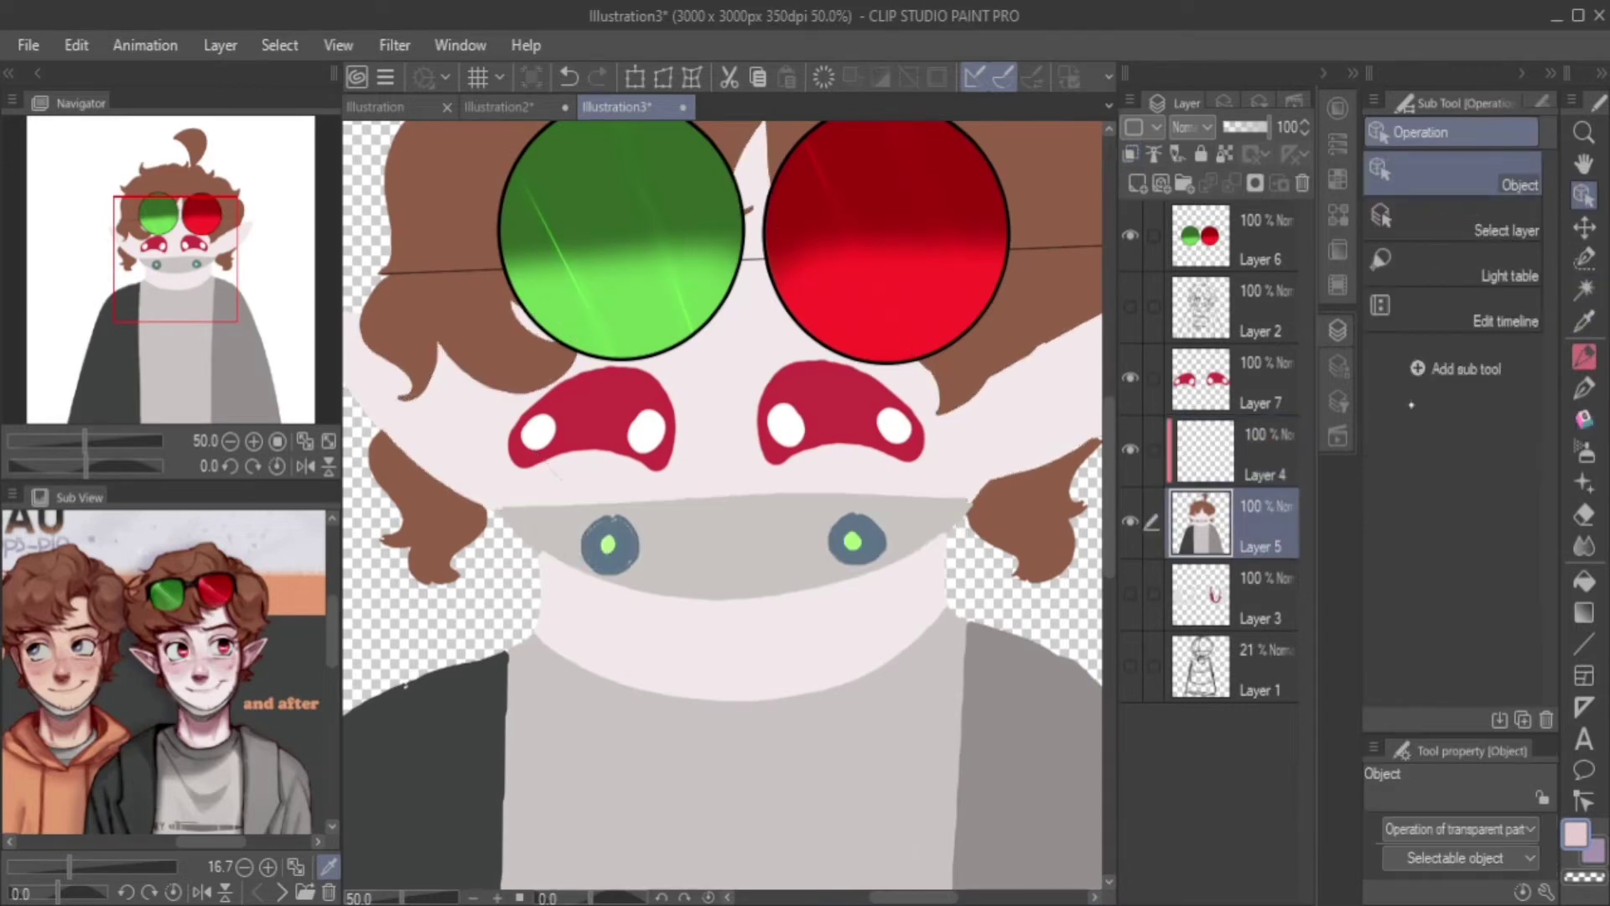
key(w)
click(1463, 275)
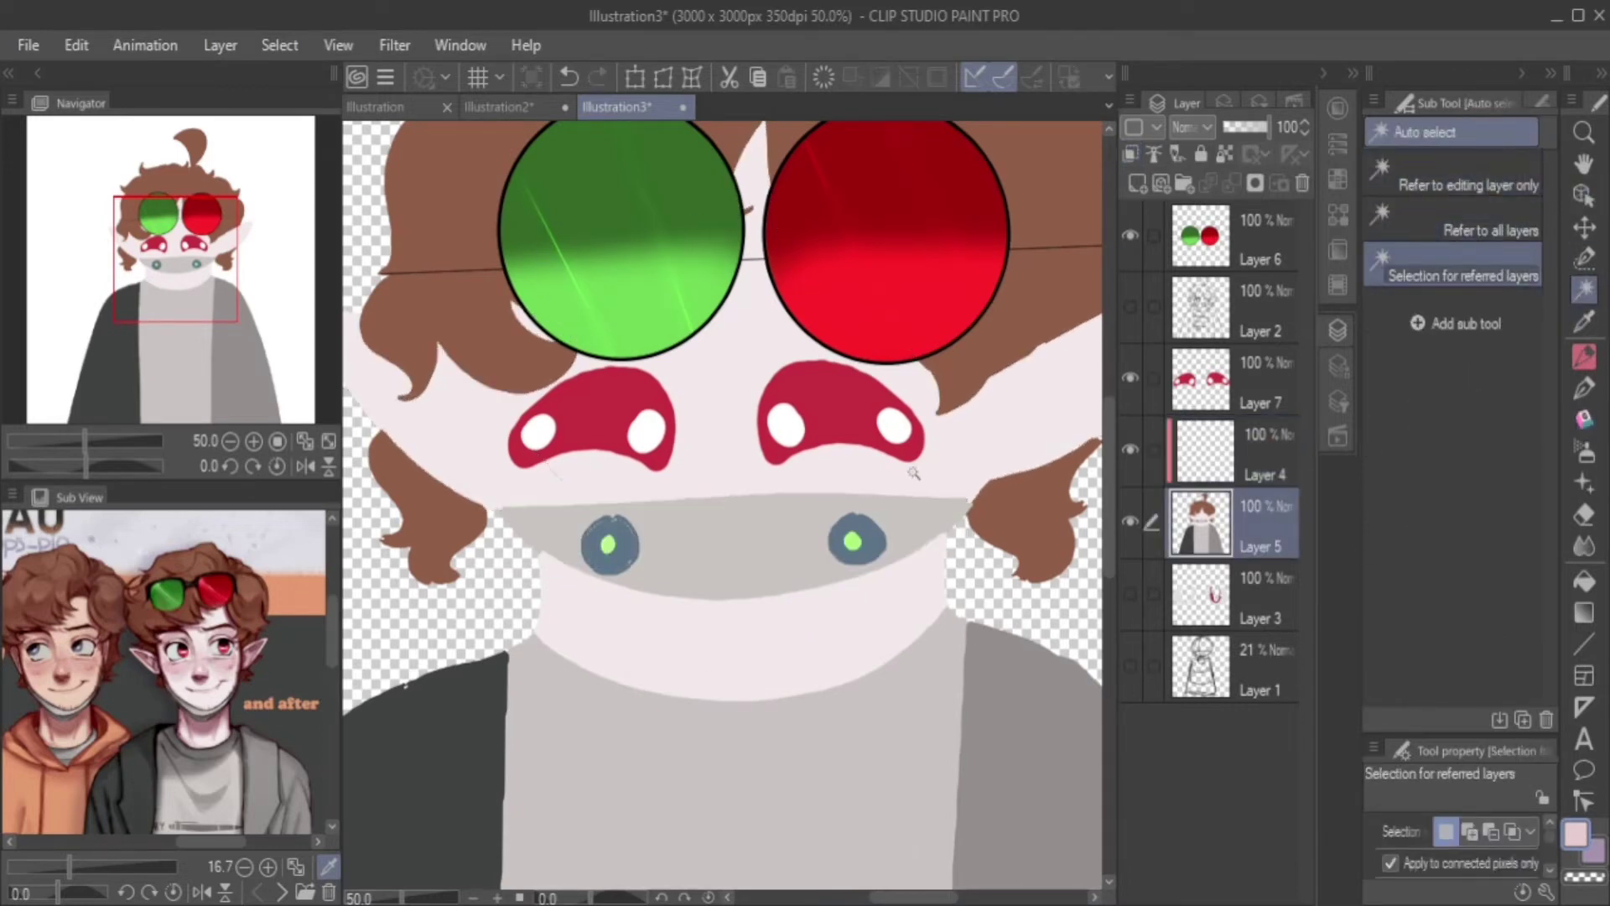
click(716, 419)
click(1130, 235)
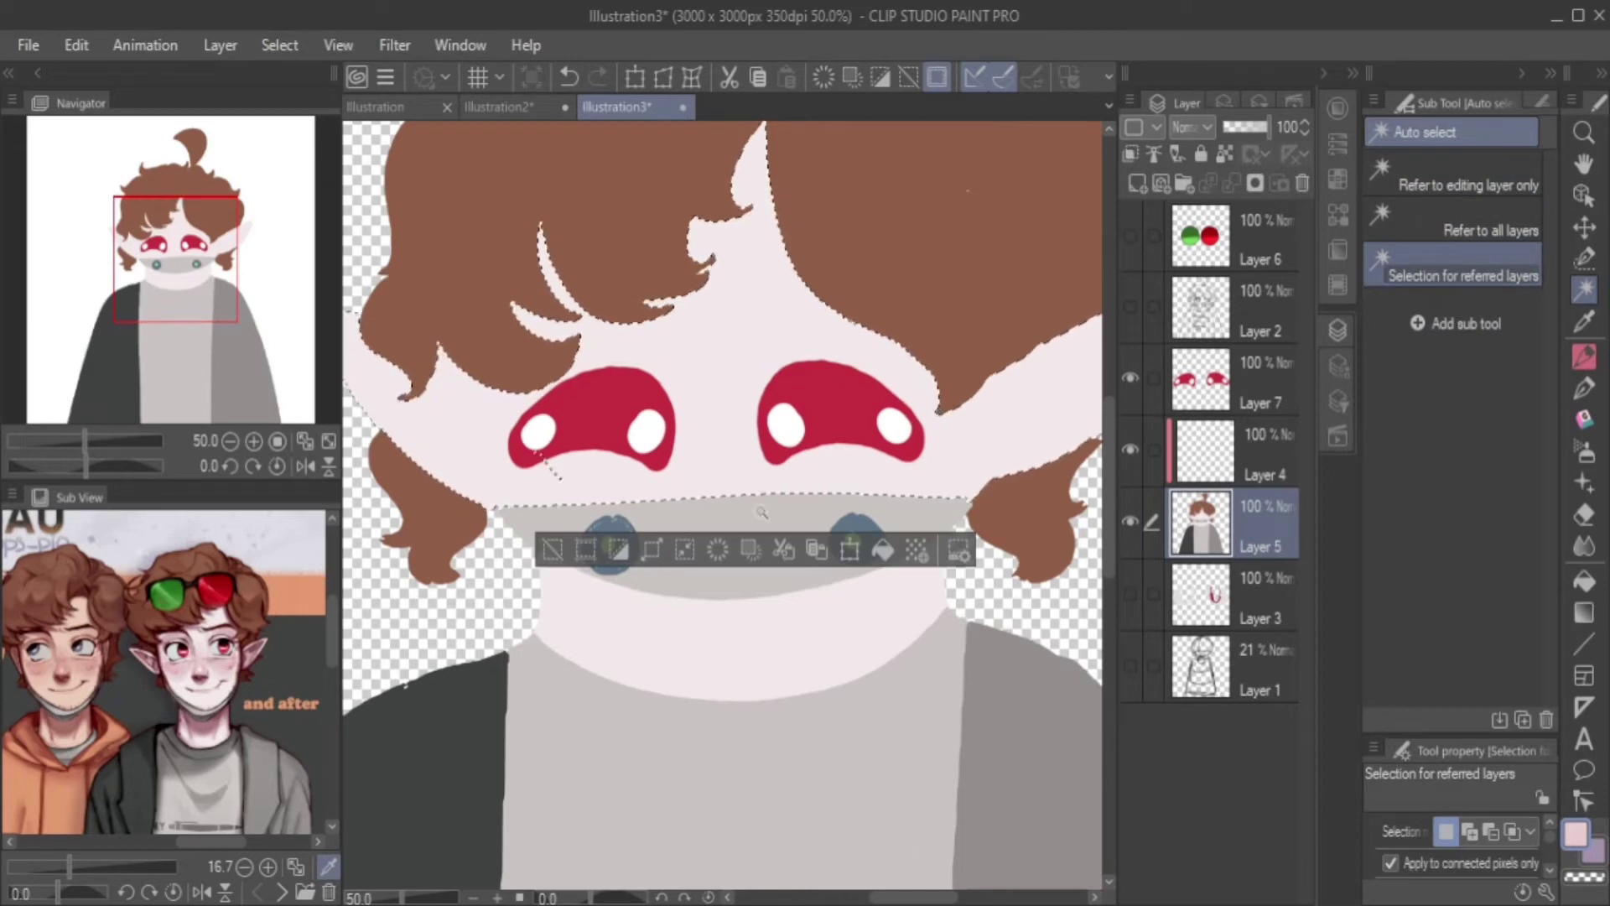
click(1130, 378)
Discard the selection pen trial over the mask and extend the skin selection to the neck.
key(m)
click(608, 543)
click(852, 542)
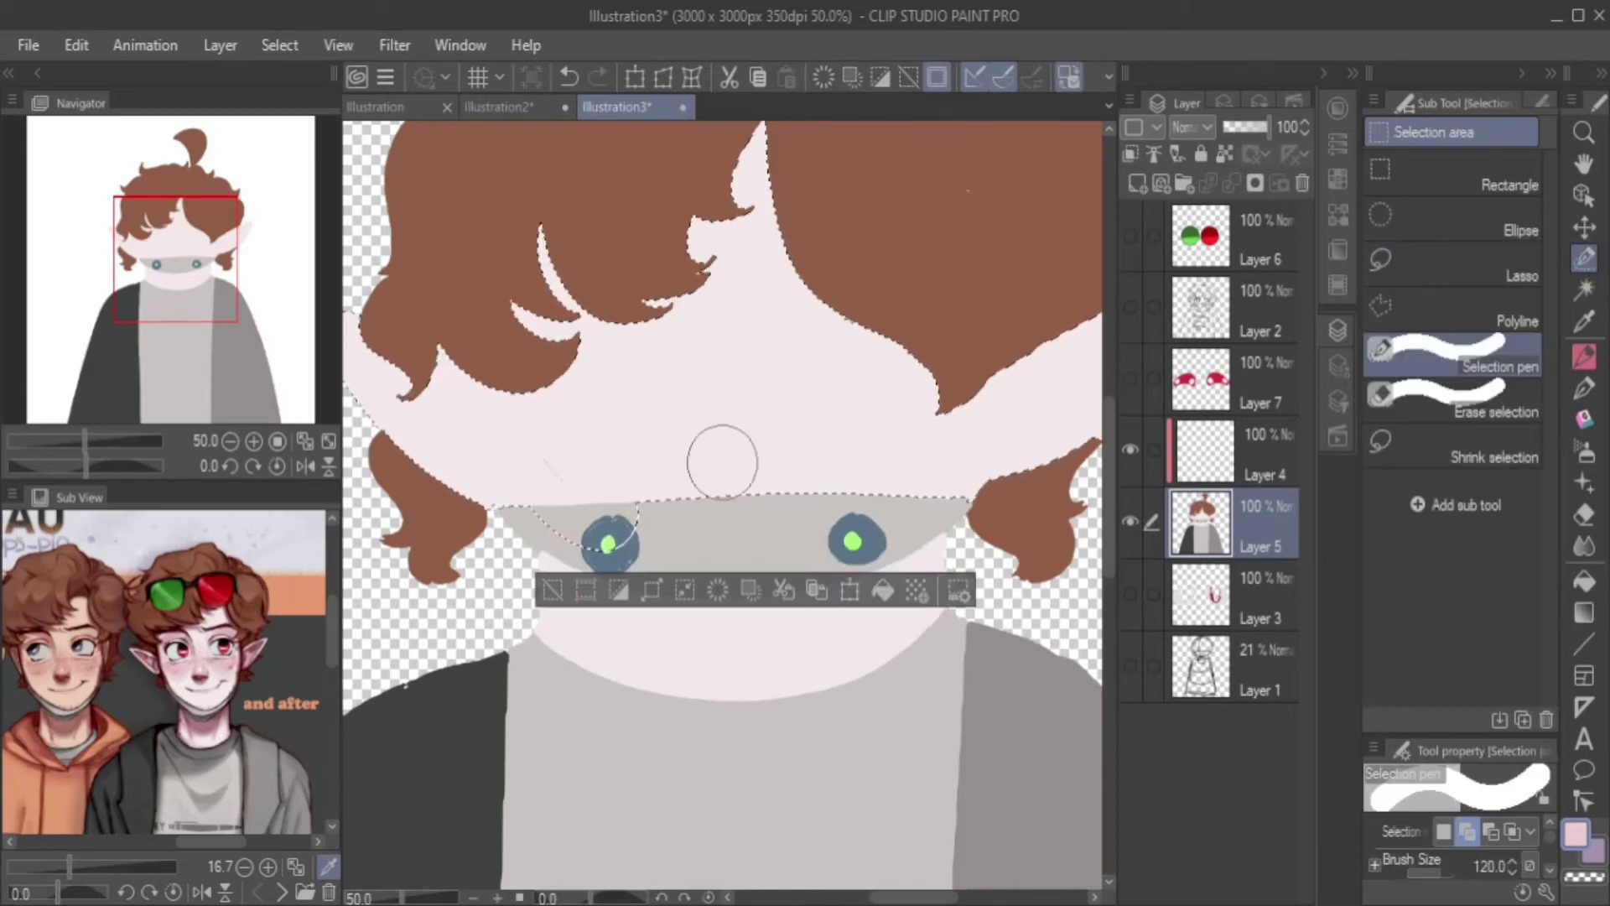
key(o)
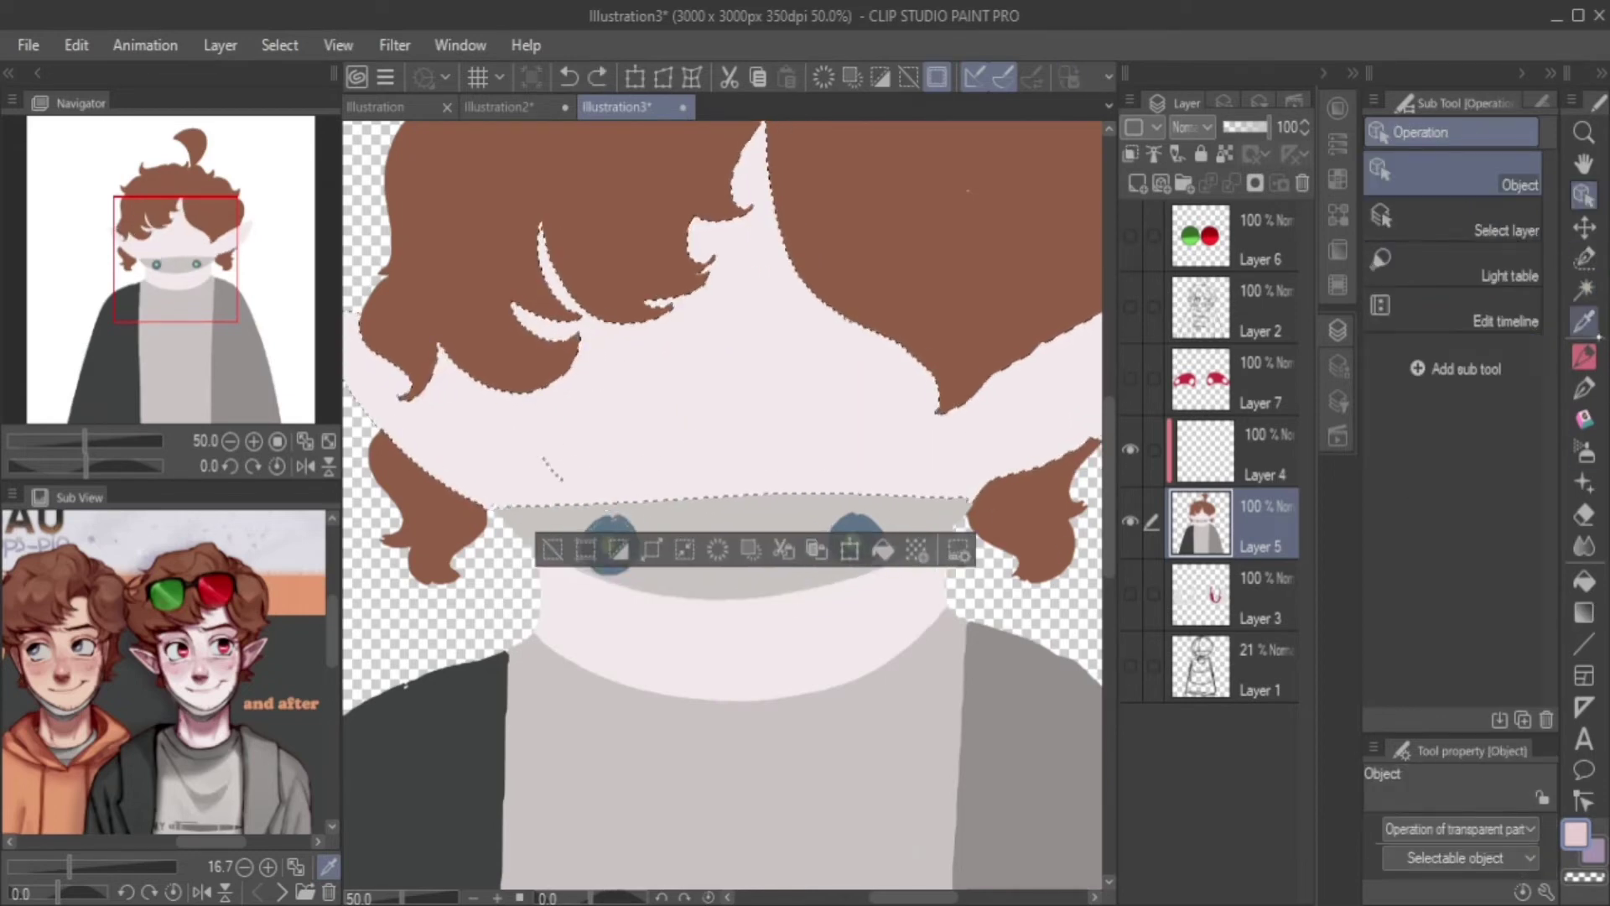
key(m)
key(w)
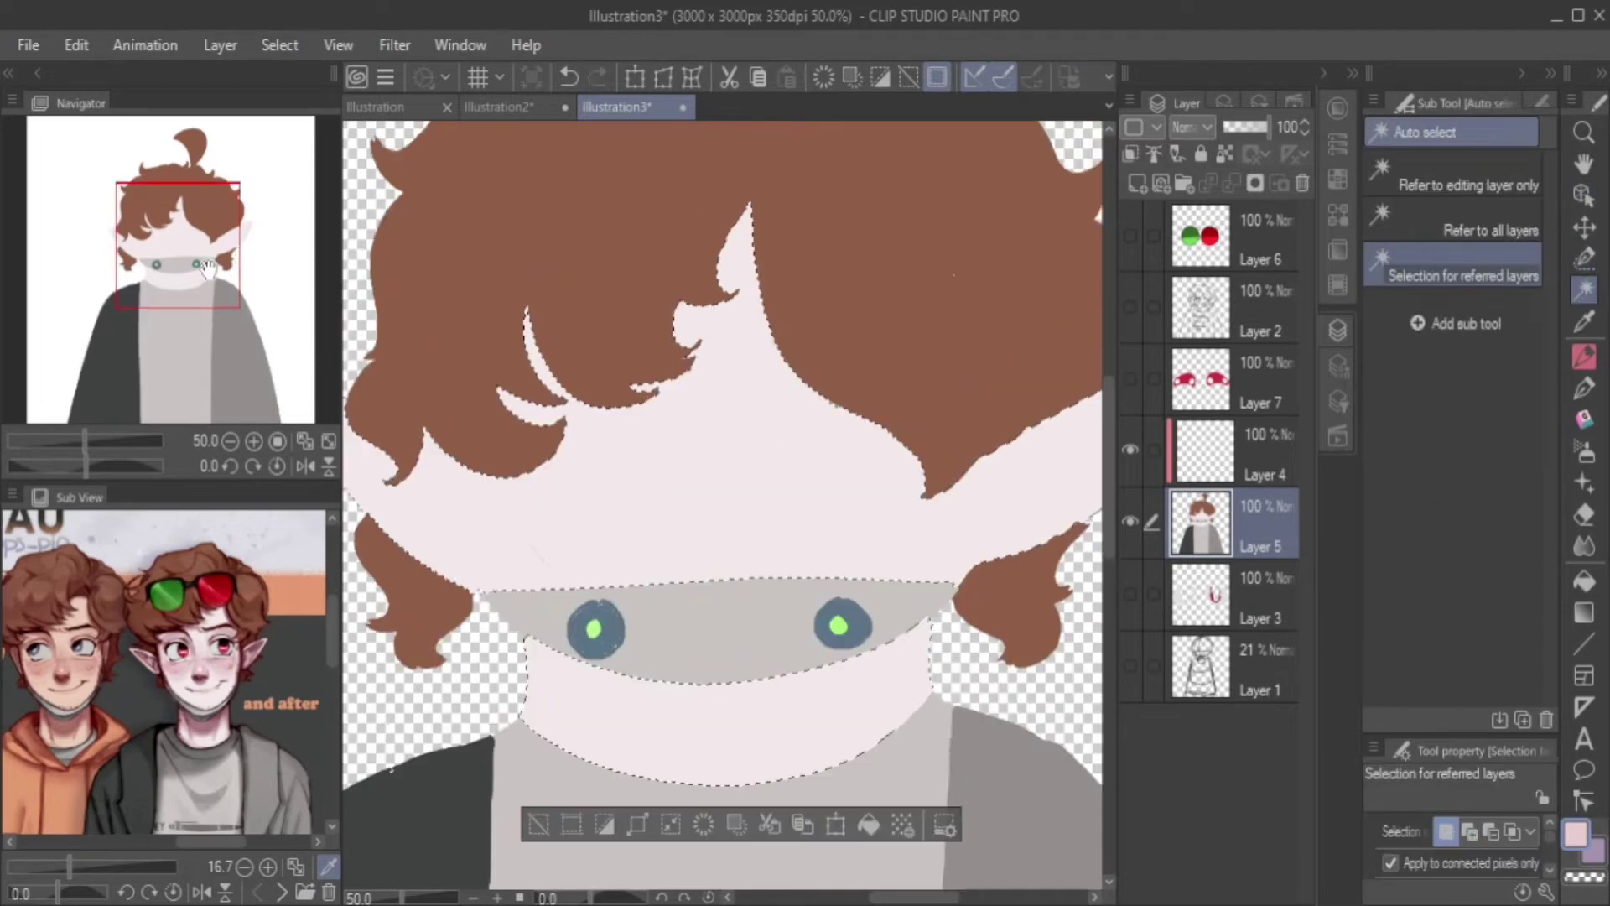
Try a scribbled pale pink blush across the face above the mask on Layer 4 with the dreamy marker 2.0.
key(alt+bracketright)
key(b)
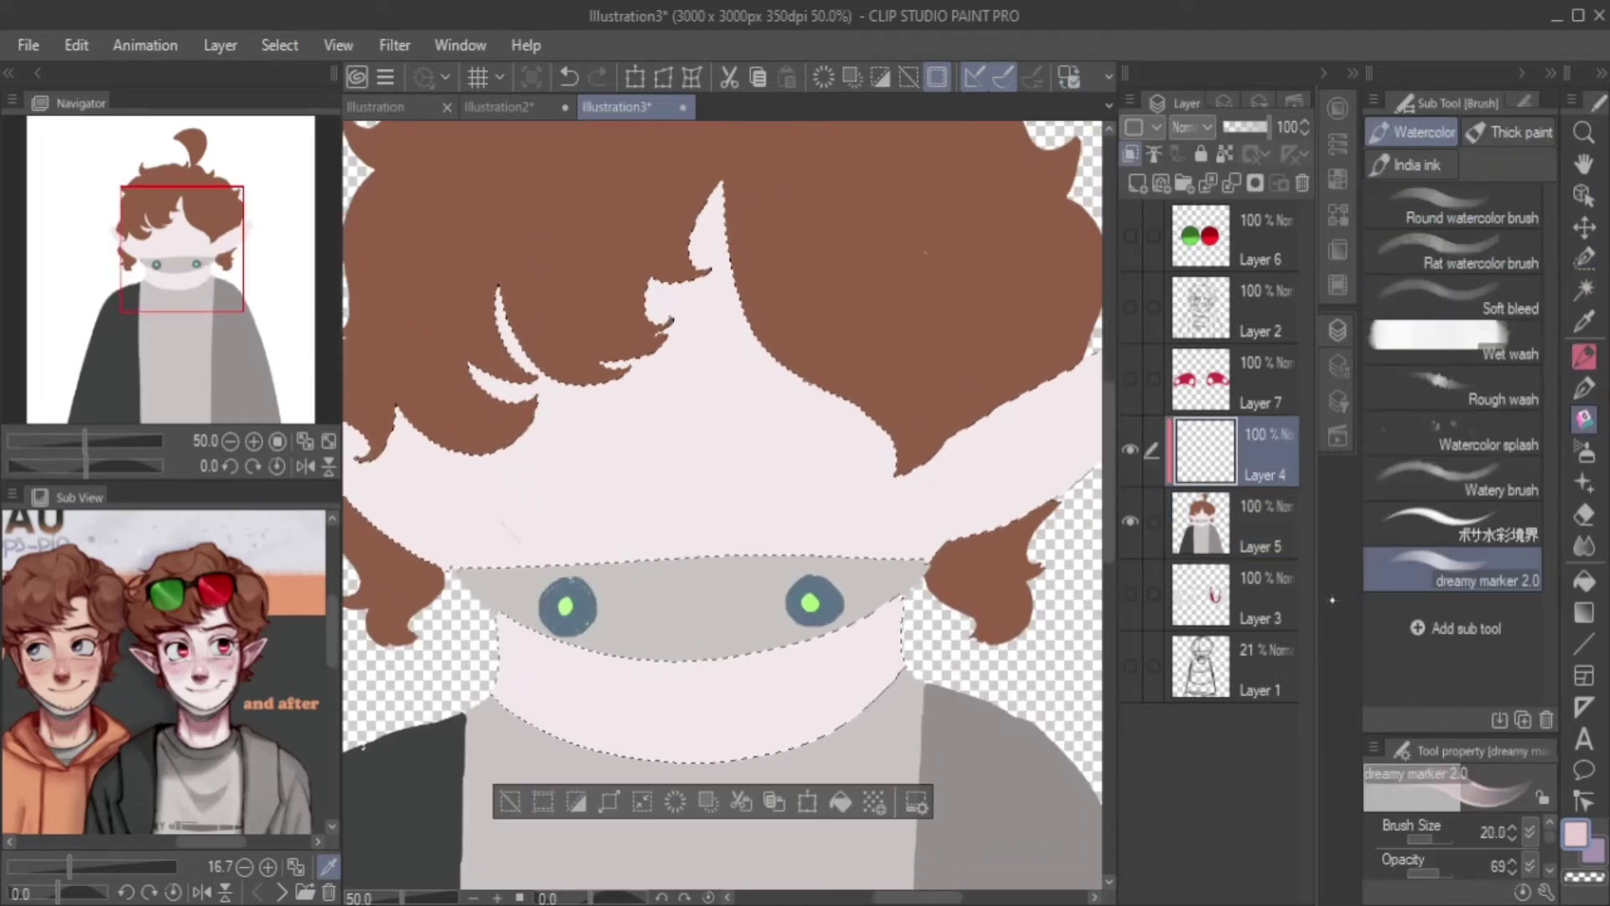
drag(503, 529, 544, 503)
drag(696, 532, 812, 497)
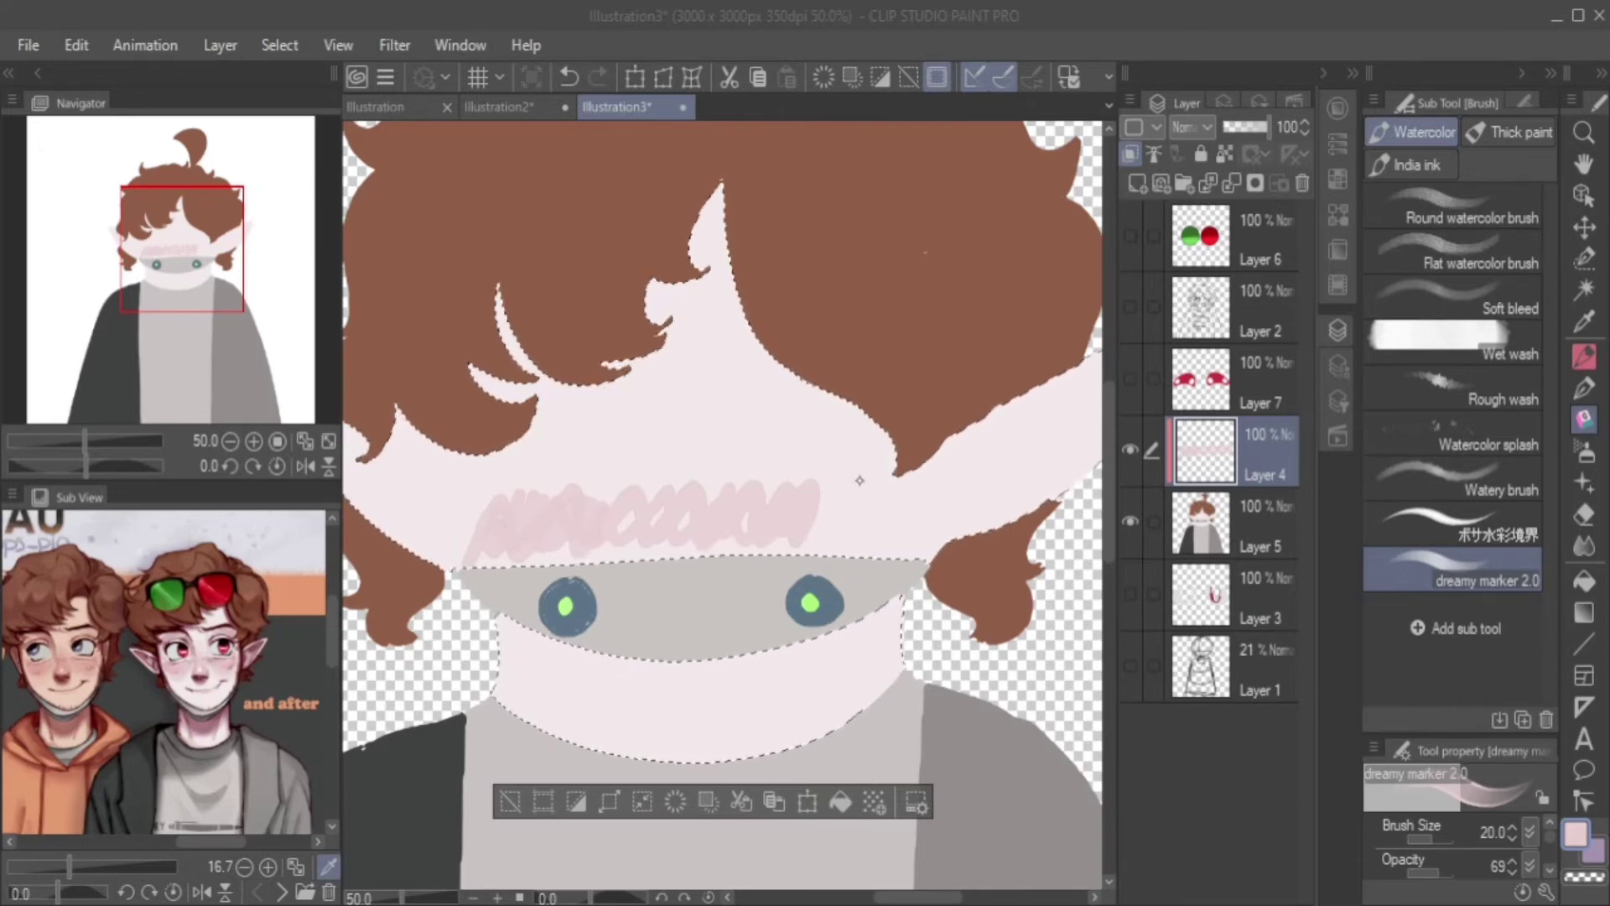
key(p)
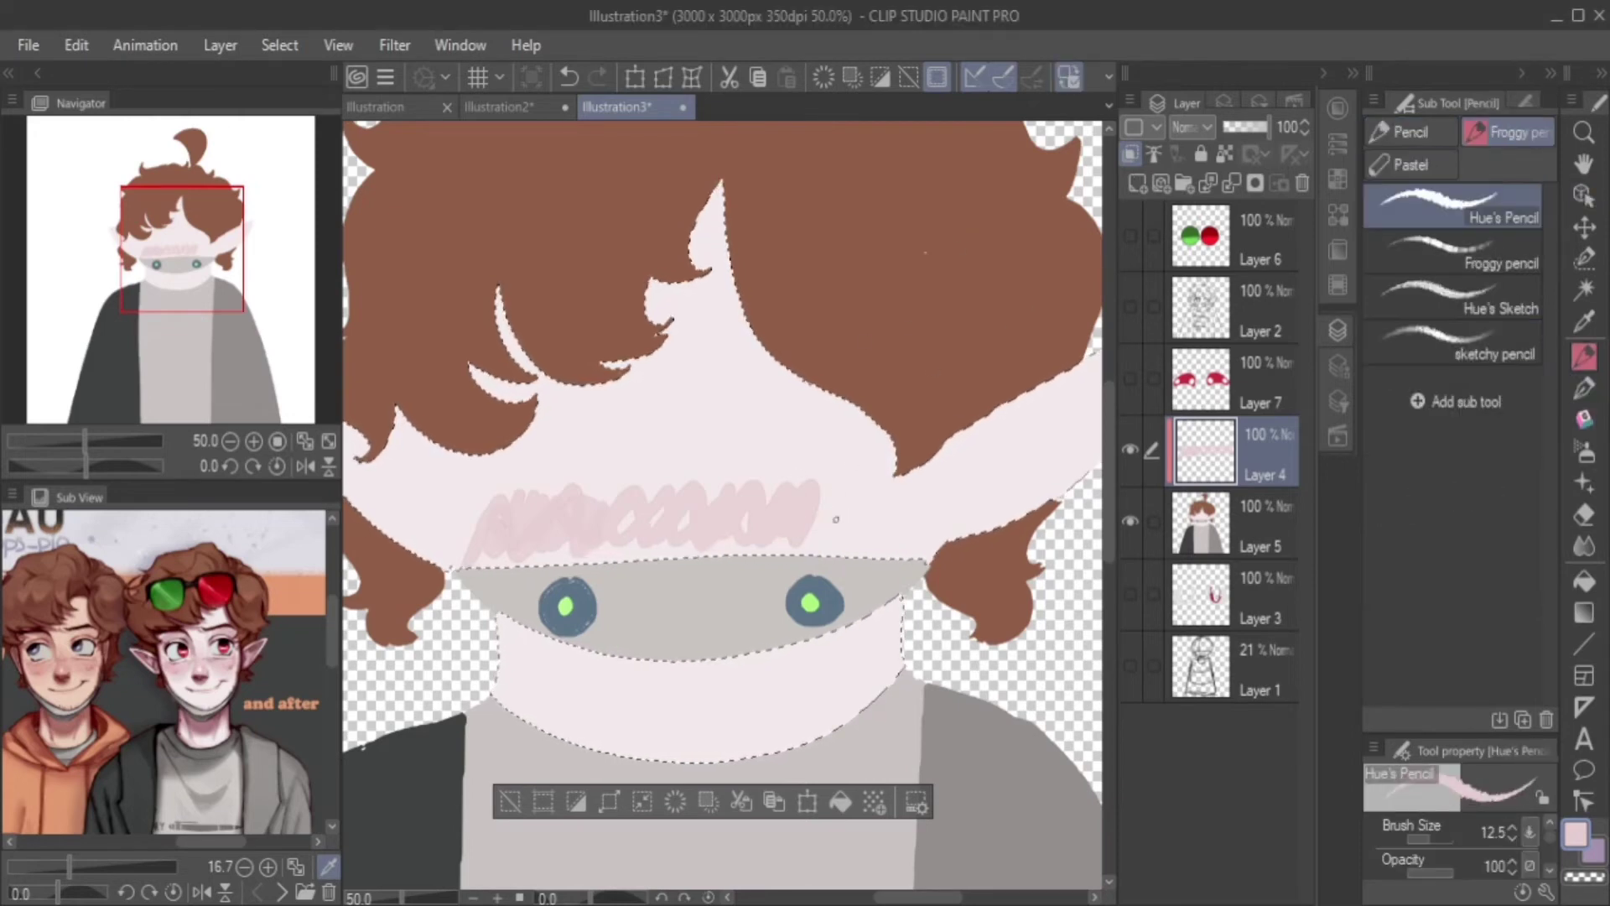
key(o)
key(p)
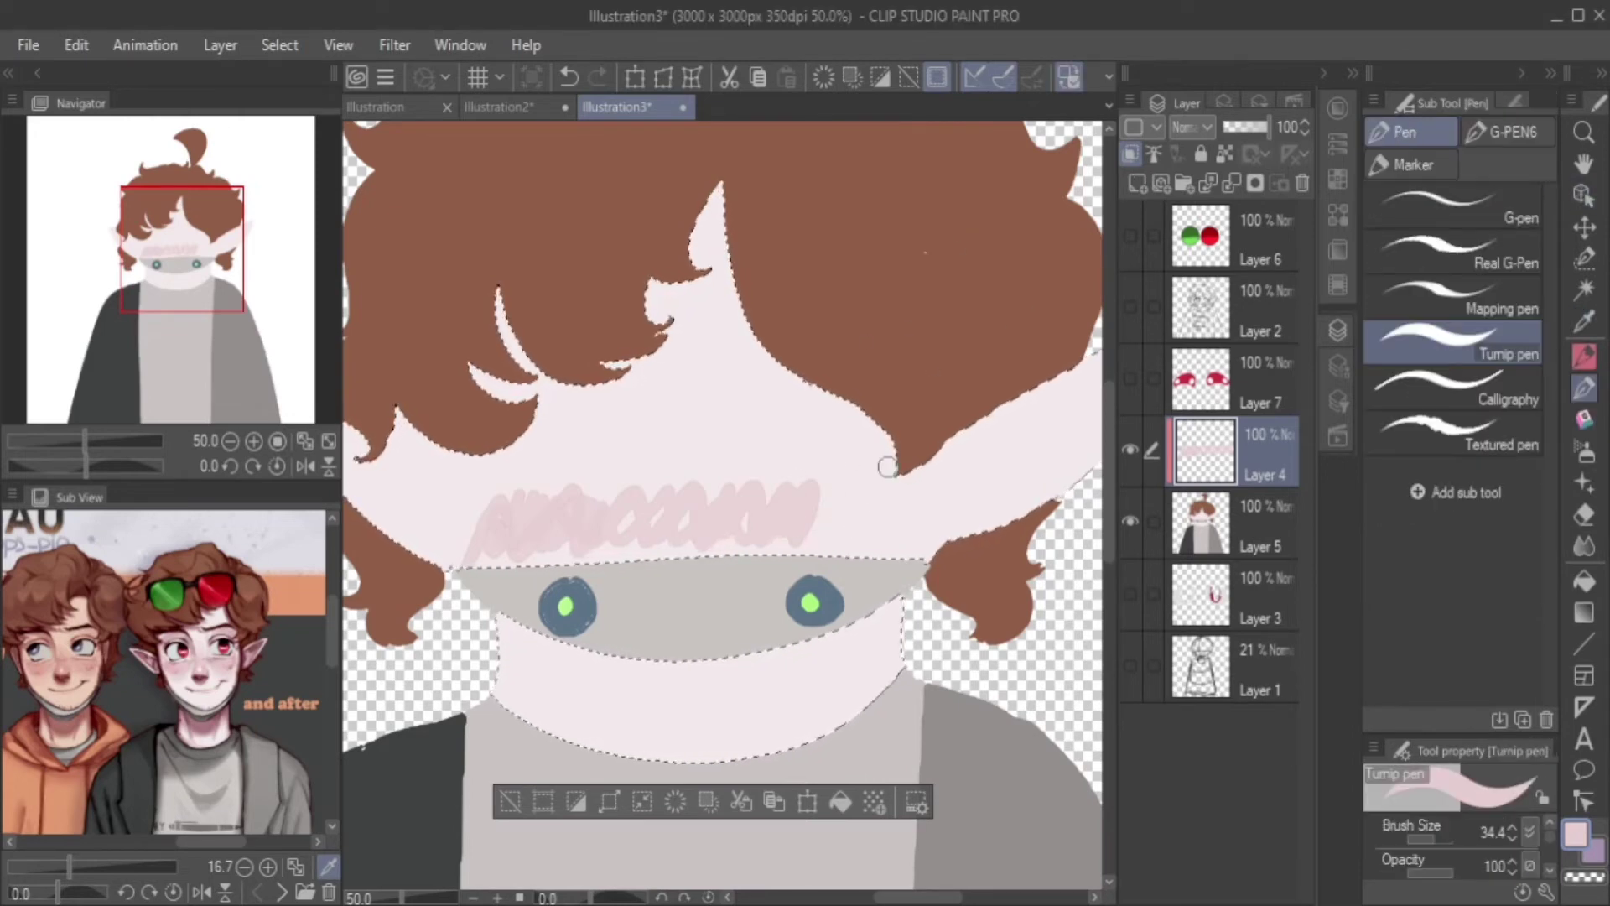
key(o)
key(b)
key(ctrl+z)
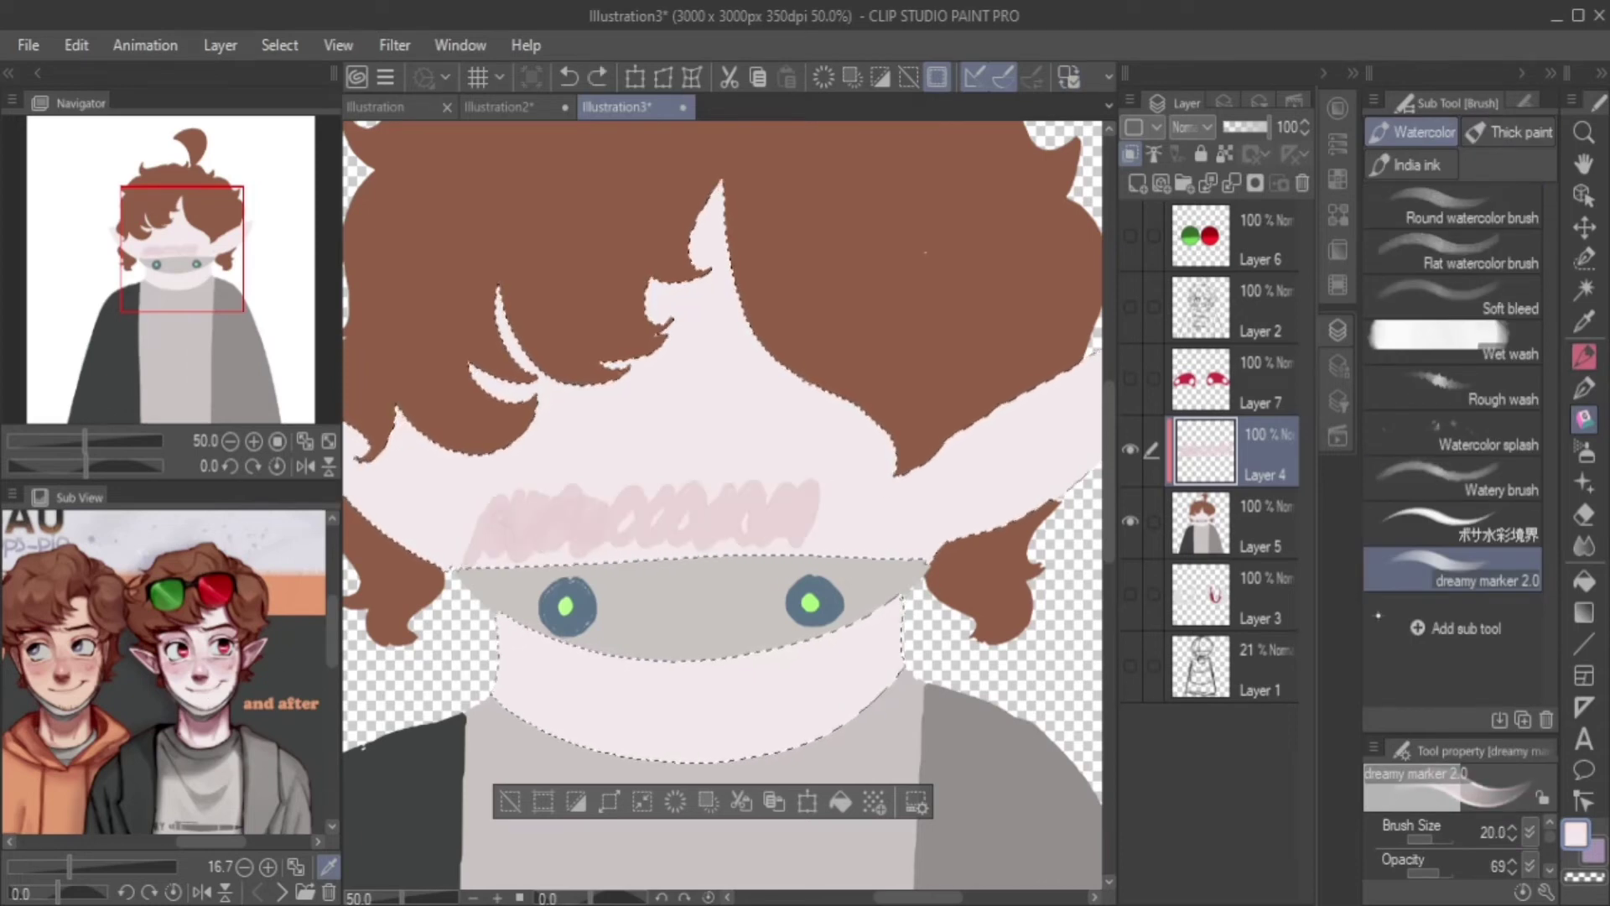
Try pink cheek blush with the Round watercolor brush at size 80, blending it with the sampled skin tone.
click(1463, 211)
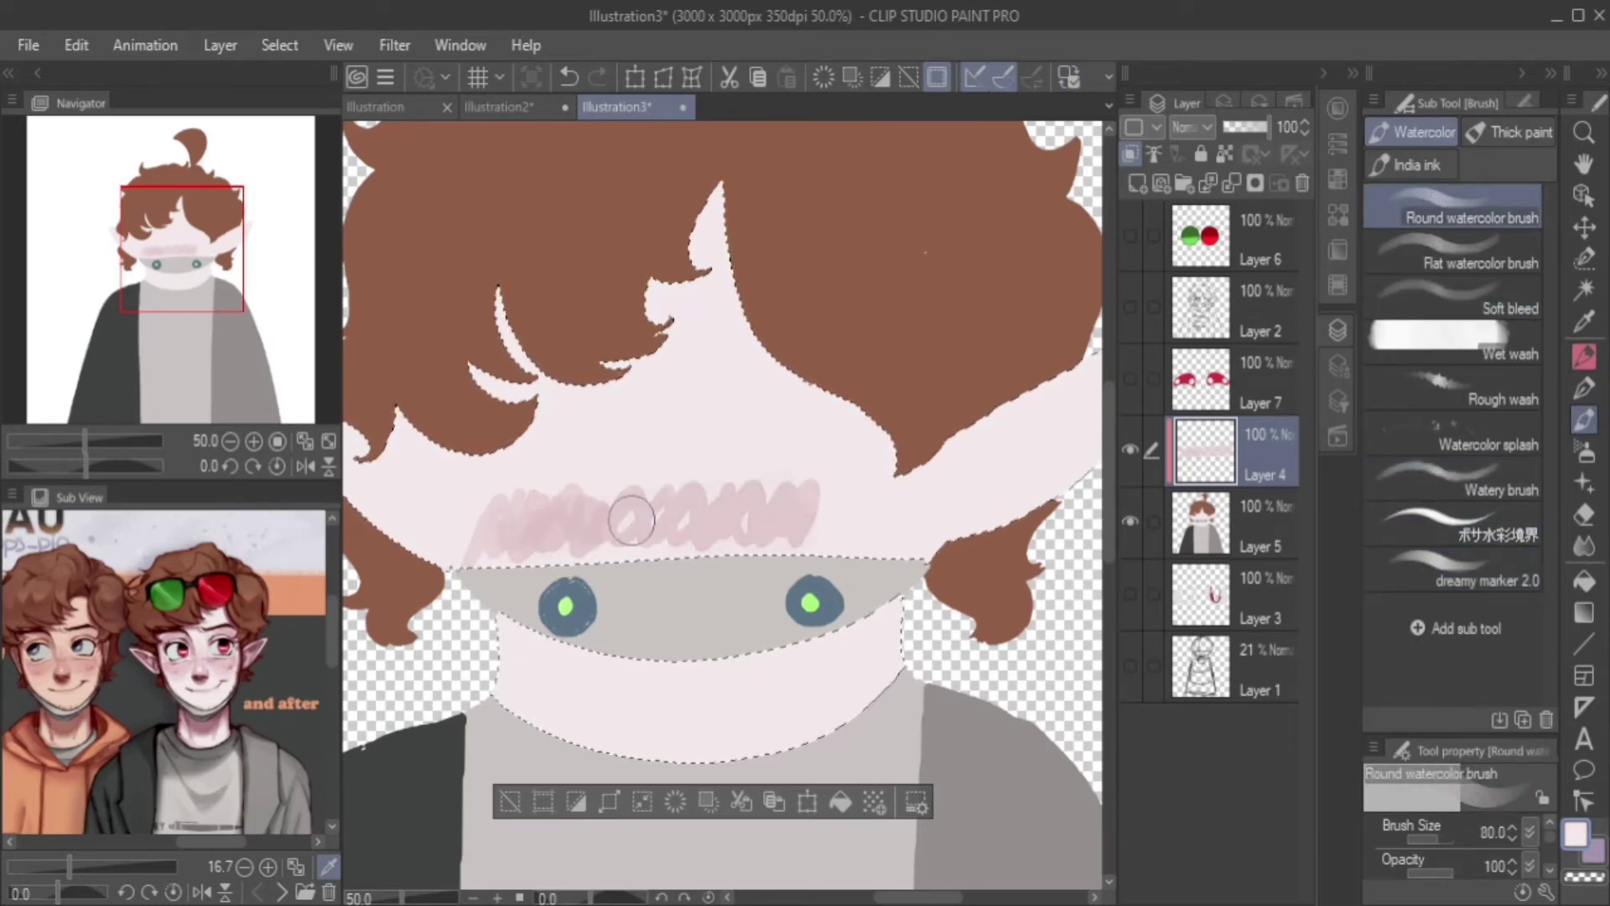
drag(511, 515, 596, 529)
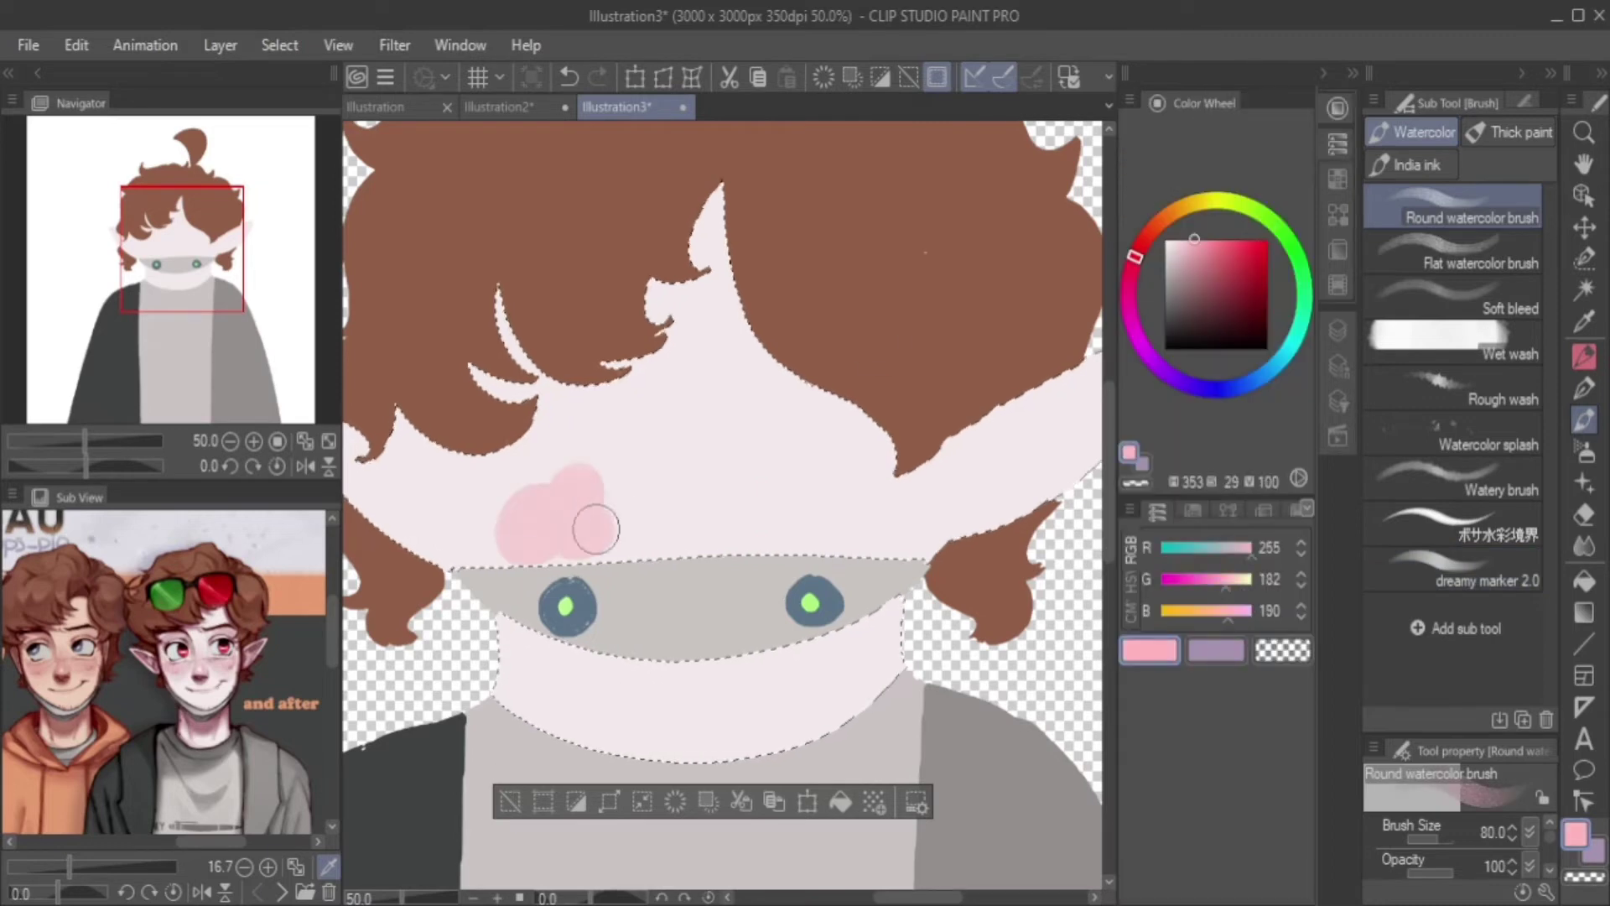
alt+click(492, 563)
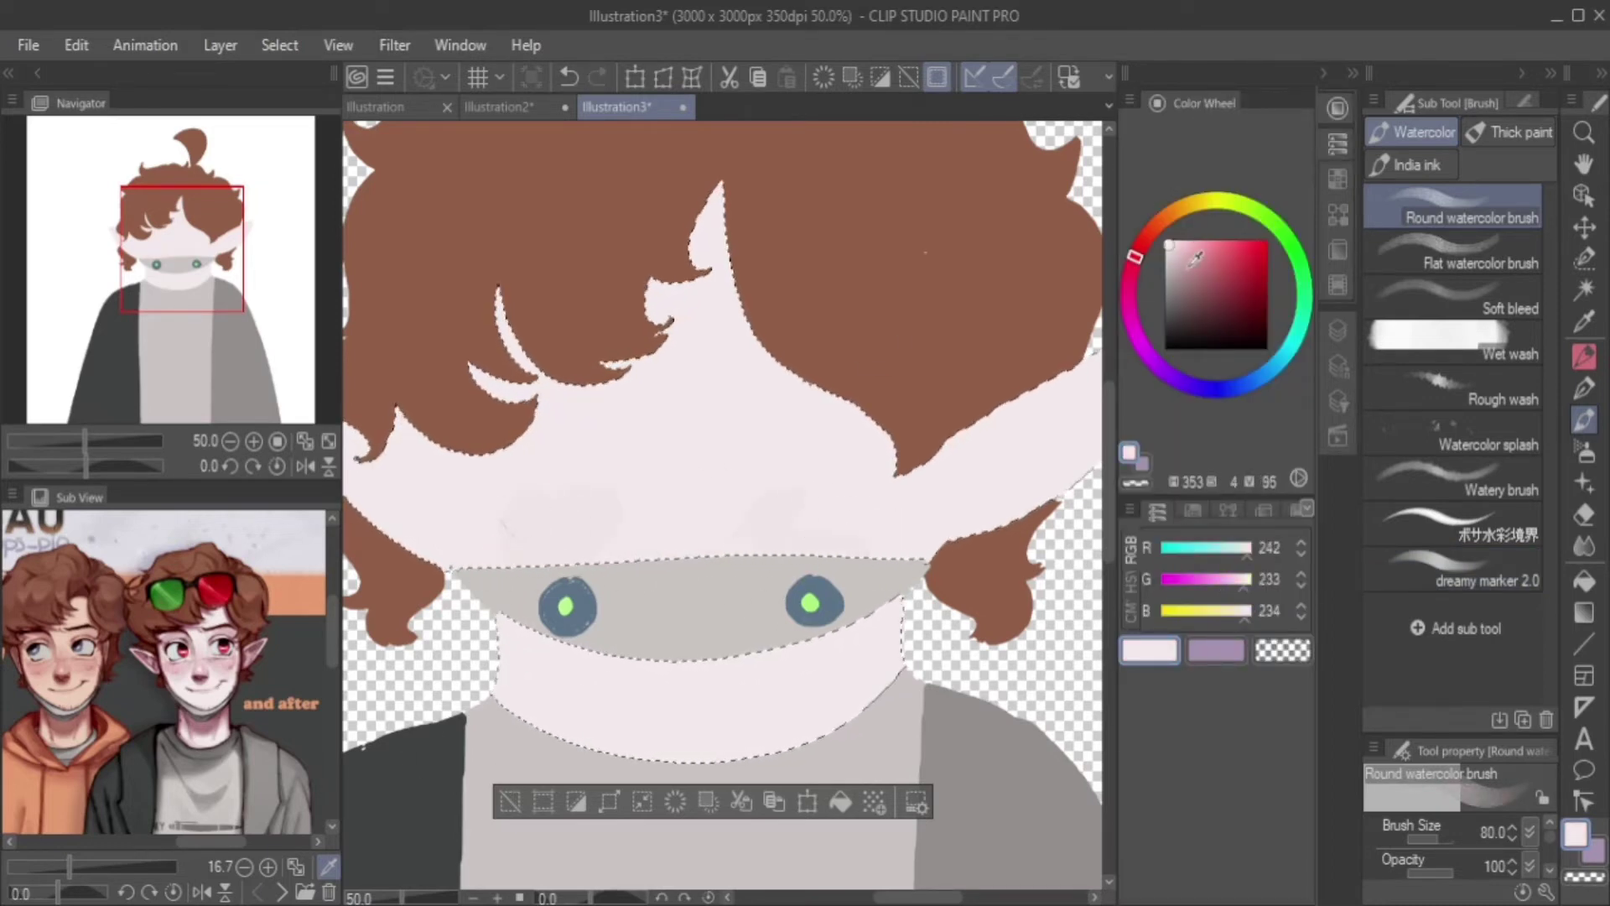
drag(1197, 259, 1196, 240)
drag(537, 528, 621, 528)
alt+click(507, 520)
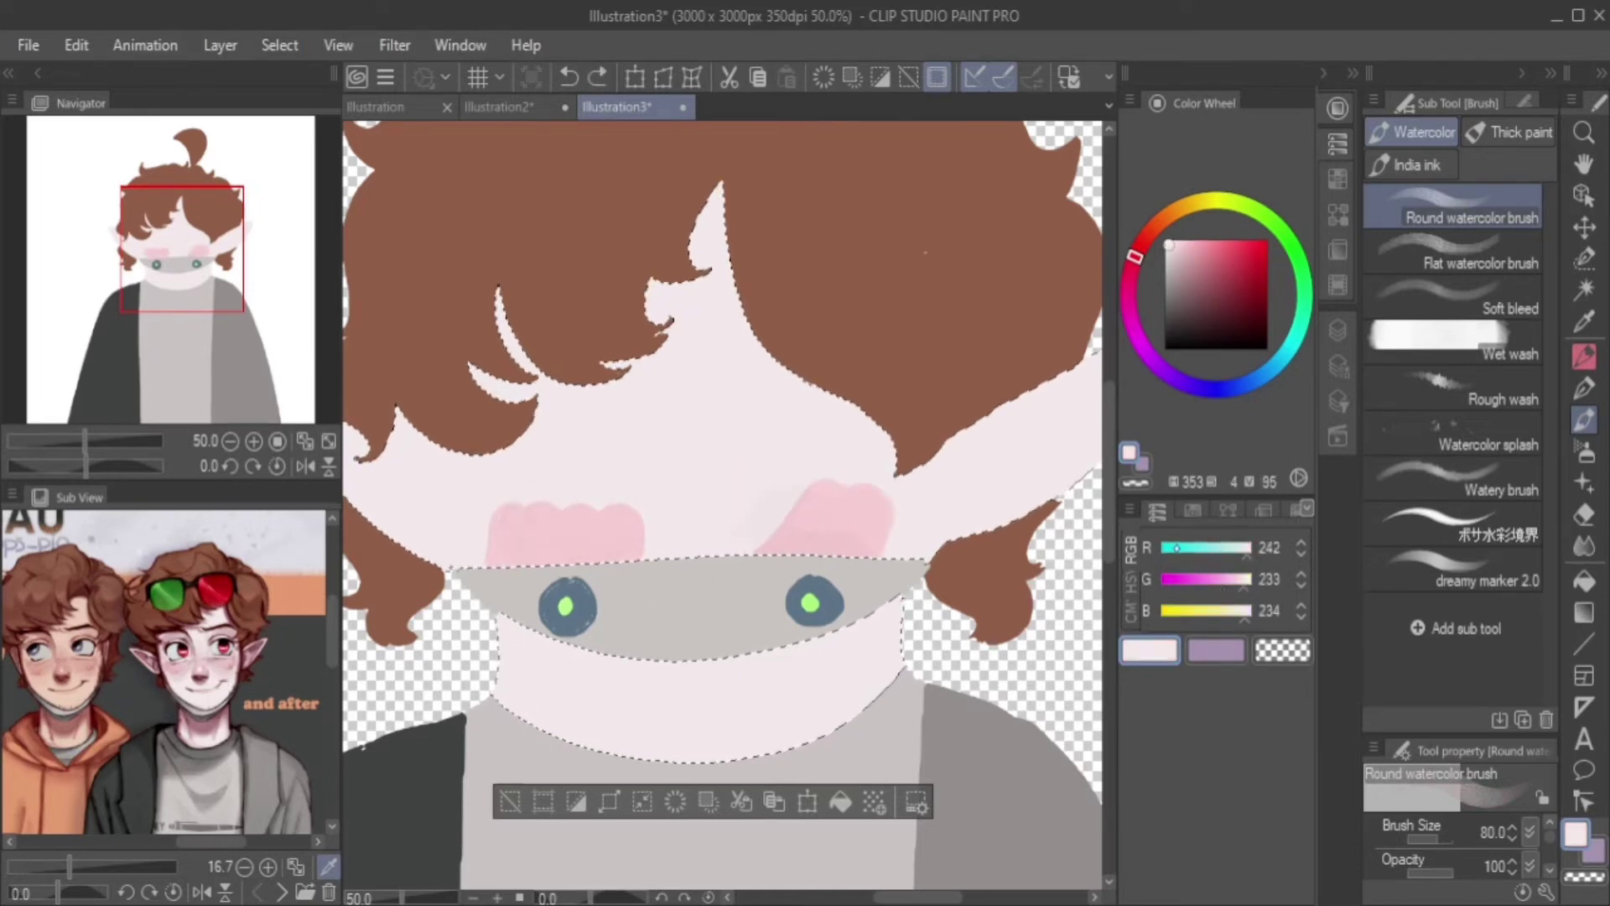
Try blending the cheek blush with the Flat watercolor brush and undo the stroke.
click(1481, 252)
mouse_move(504, 528)
mouse_down()
mouse_move(856, 503)
mouse_move(789, 560)
mouse_up()
key(ctrl+z)
Try pink blush on both cheeks with the Soft bleed brush at size 120, softening it with the skin tone.
click(1201, 239)
click(1480, 298)
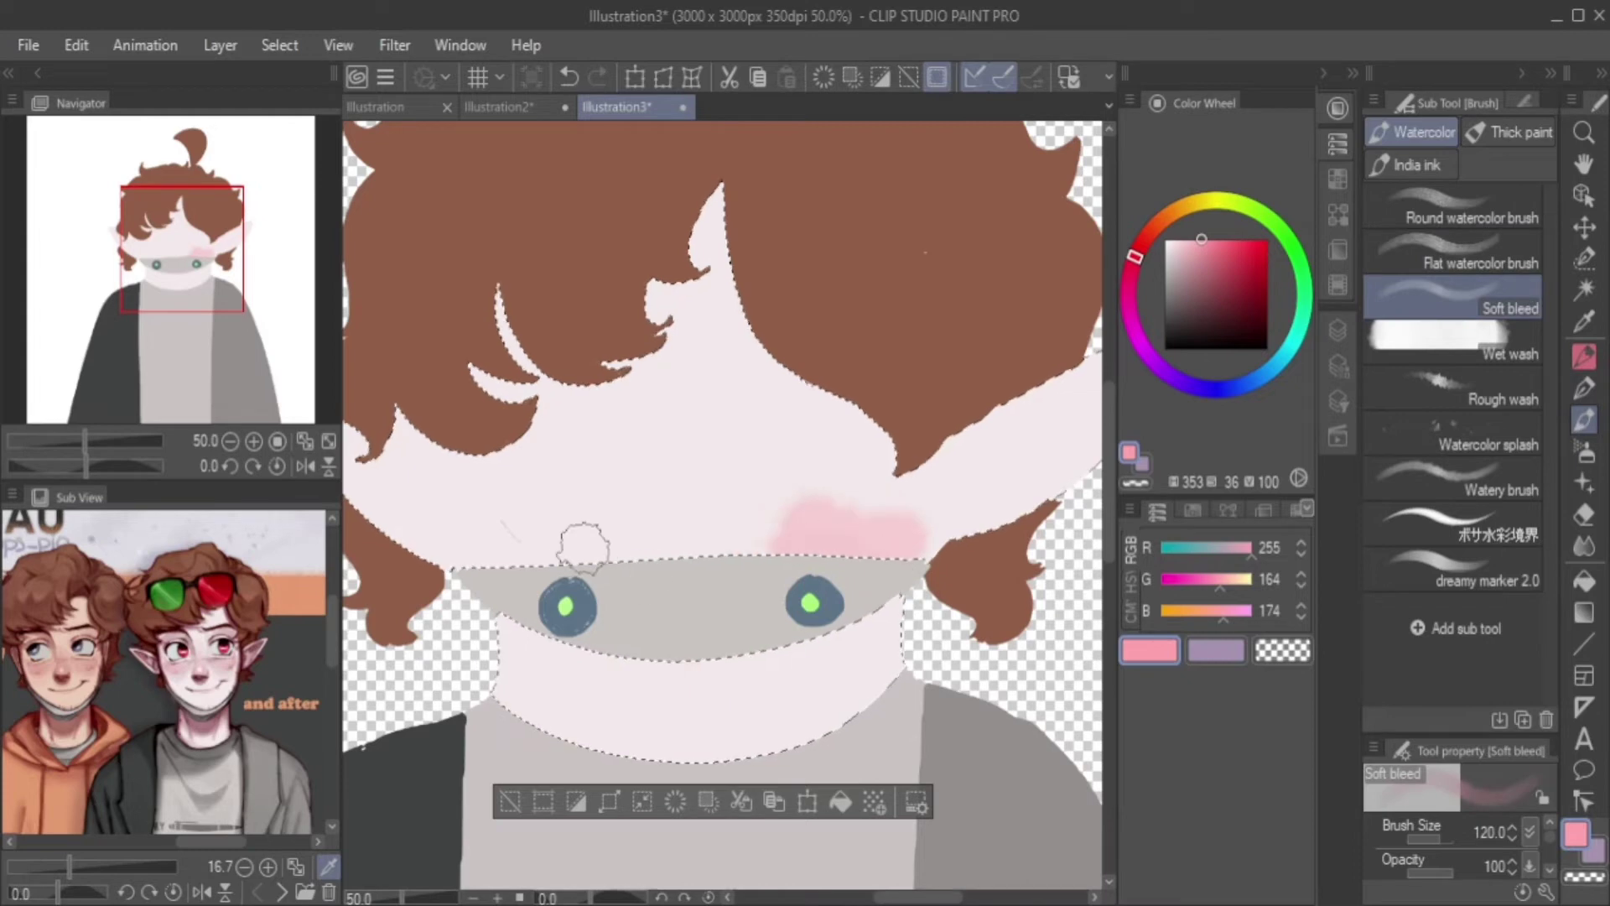
alt+click(522, 562)
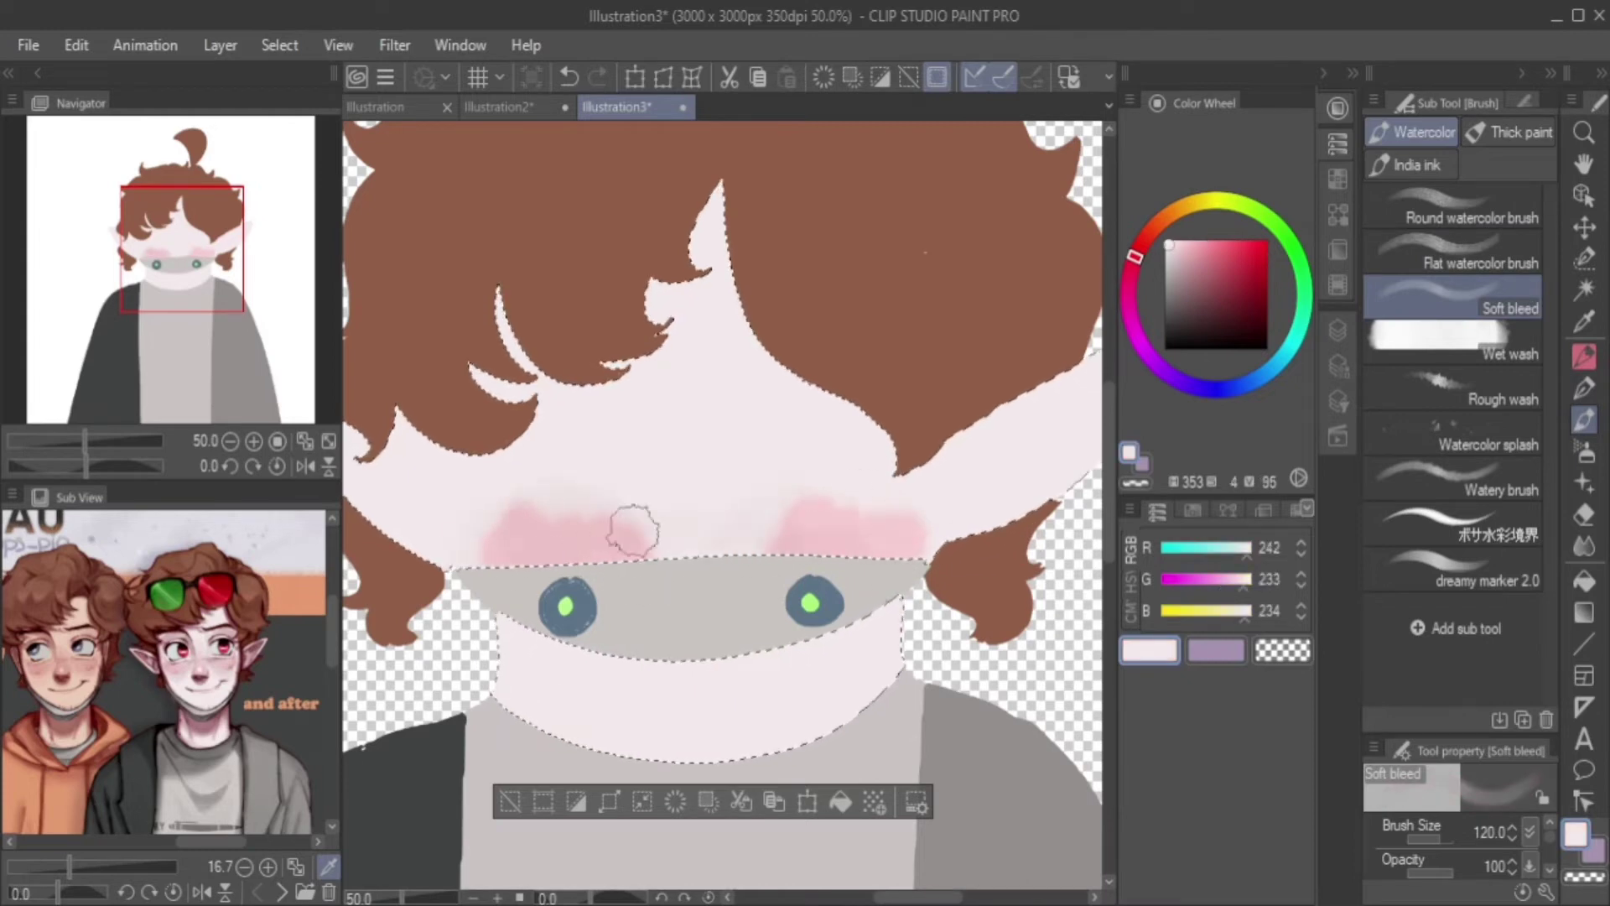
drag(633, 531, 914, 513)
Paint pink blush on both cheeks with the Watercolor splash brush at size 95, and lower Layer 4's opacity to 21%.
click(1501, 390)
click(1489, 437)
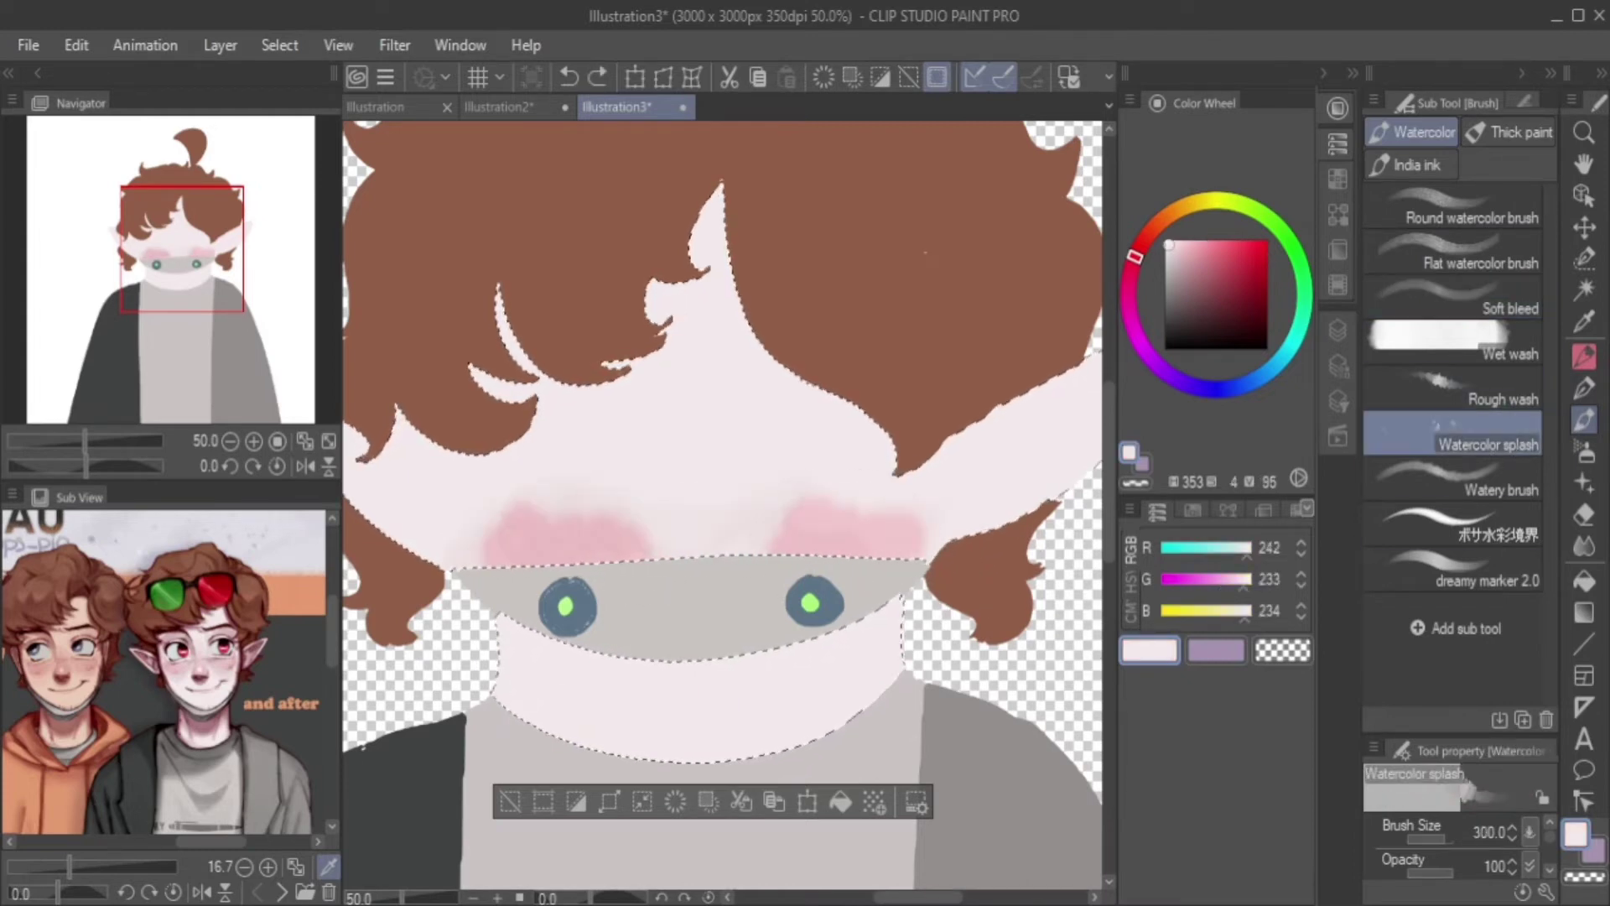
click(1211, 240)
drag(570, 524, 885, 524)
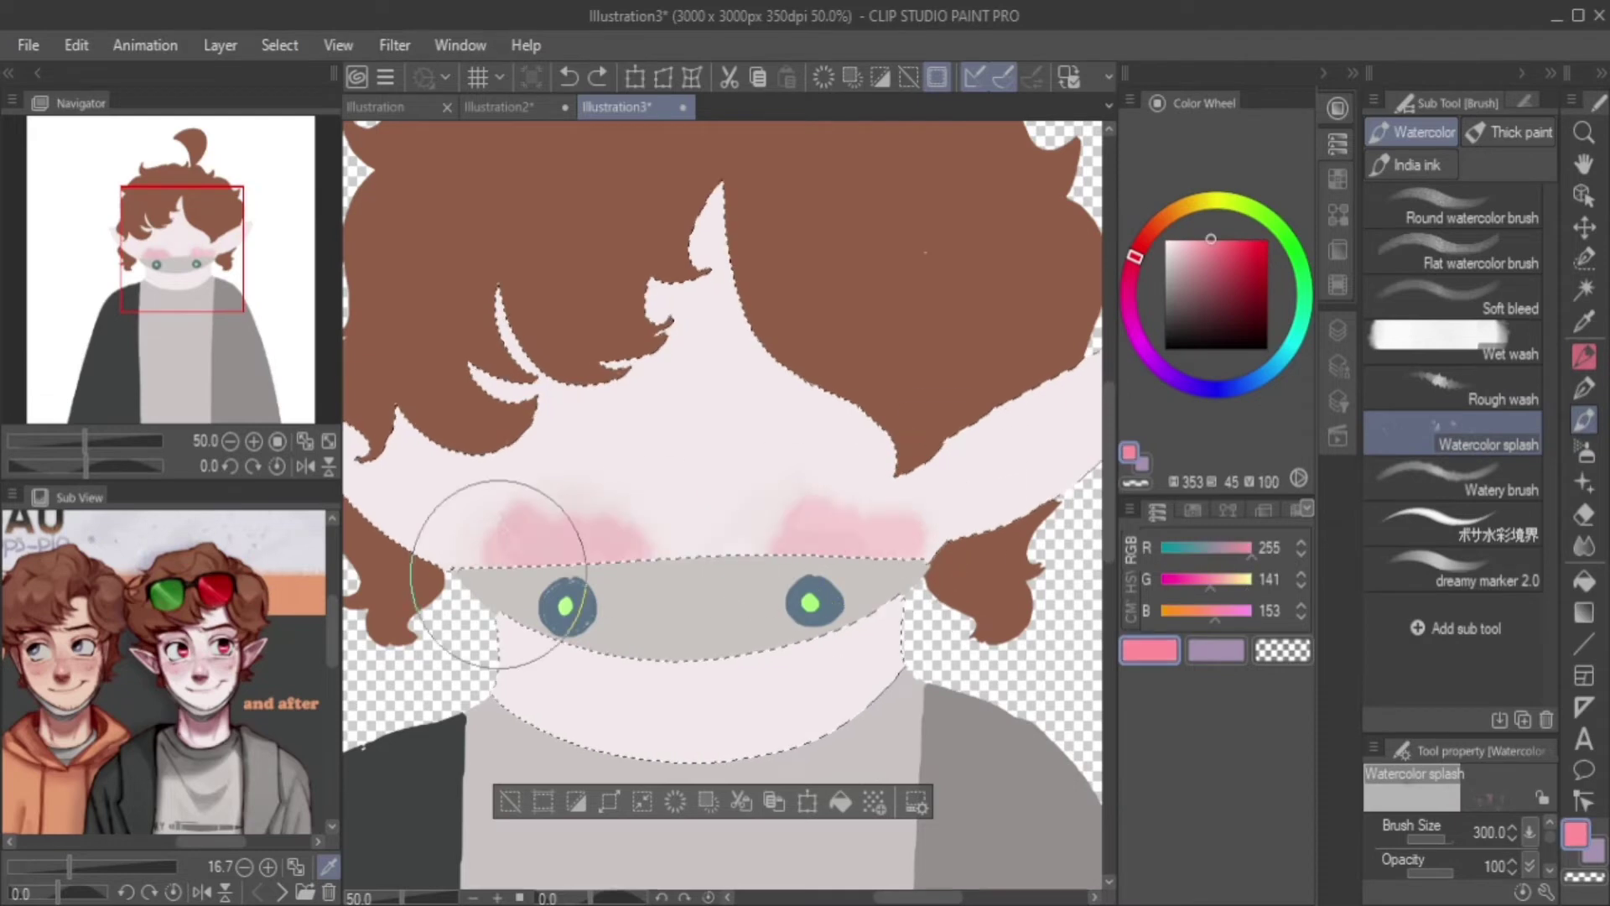
key(ctrl+z)
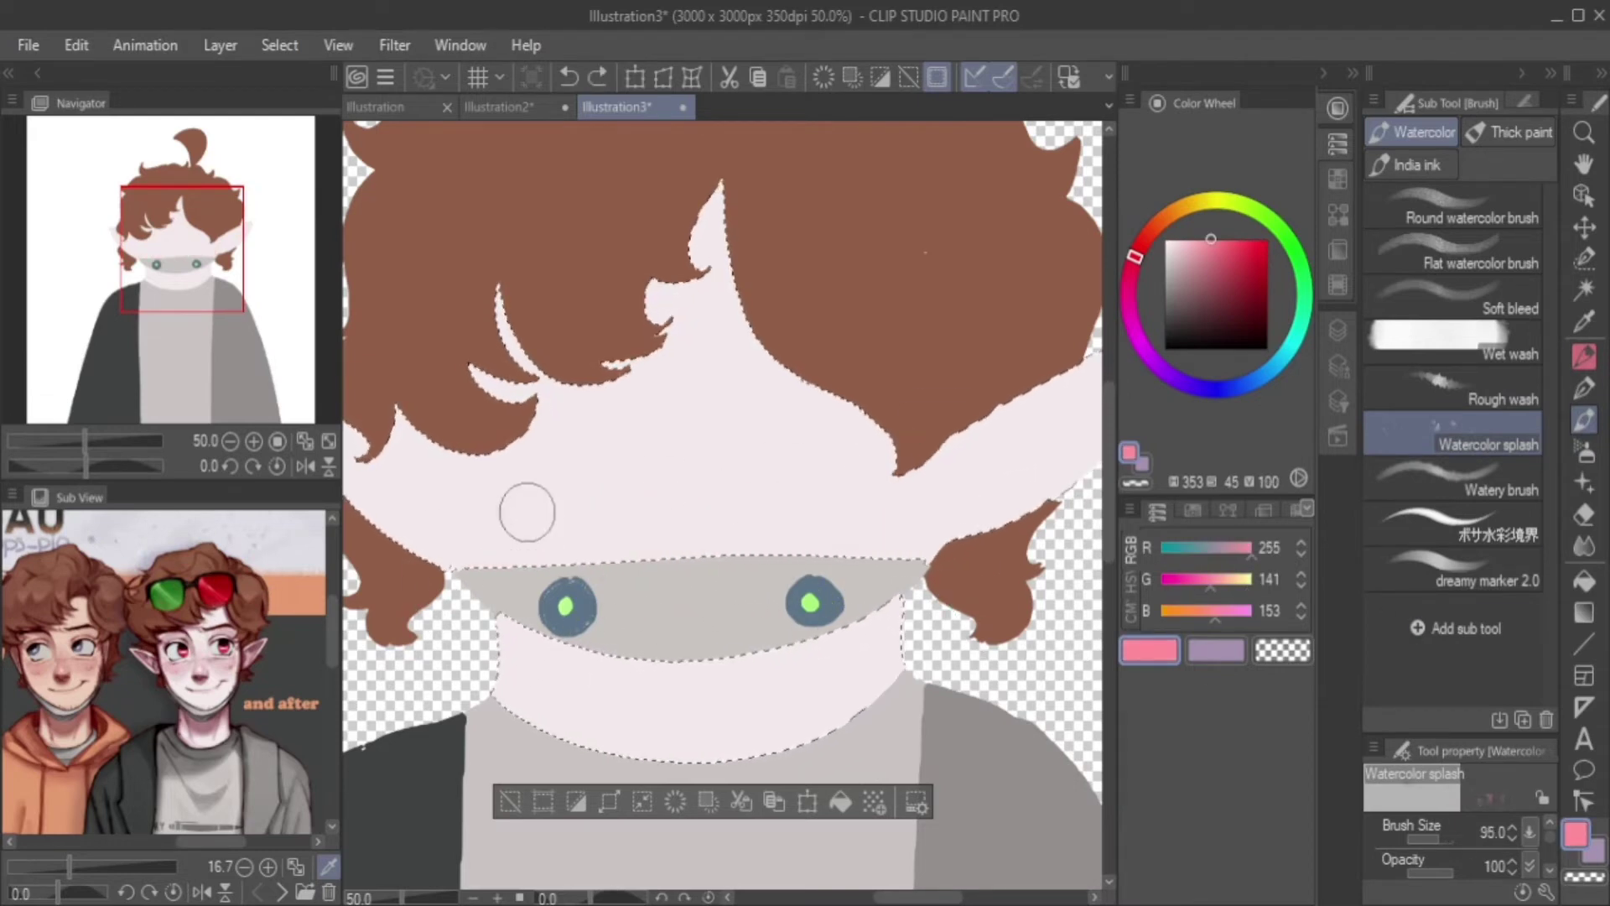
click(1337, 329)
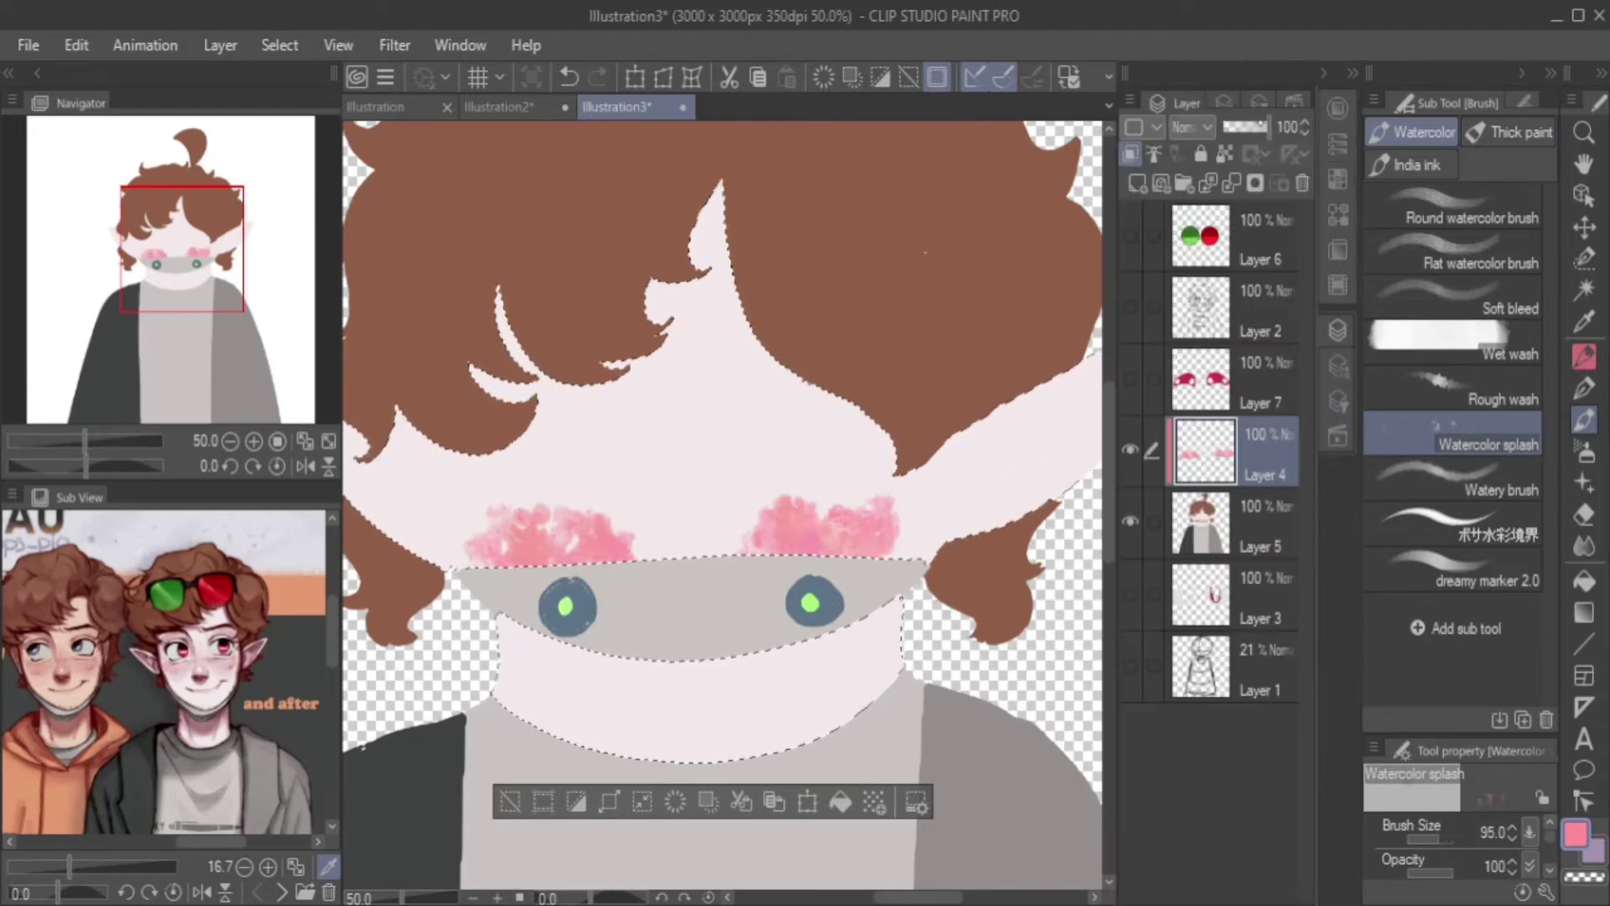
click(1236, 126)
Add a new layer above the blush and test a grey-brown Watercolor splash stroke near the fringe, undoing it.
key(ctrl+shift+n)
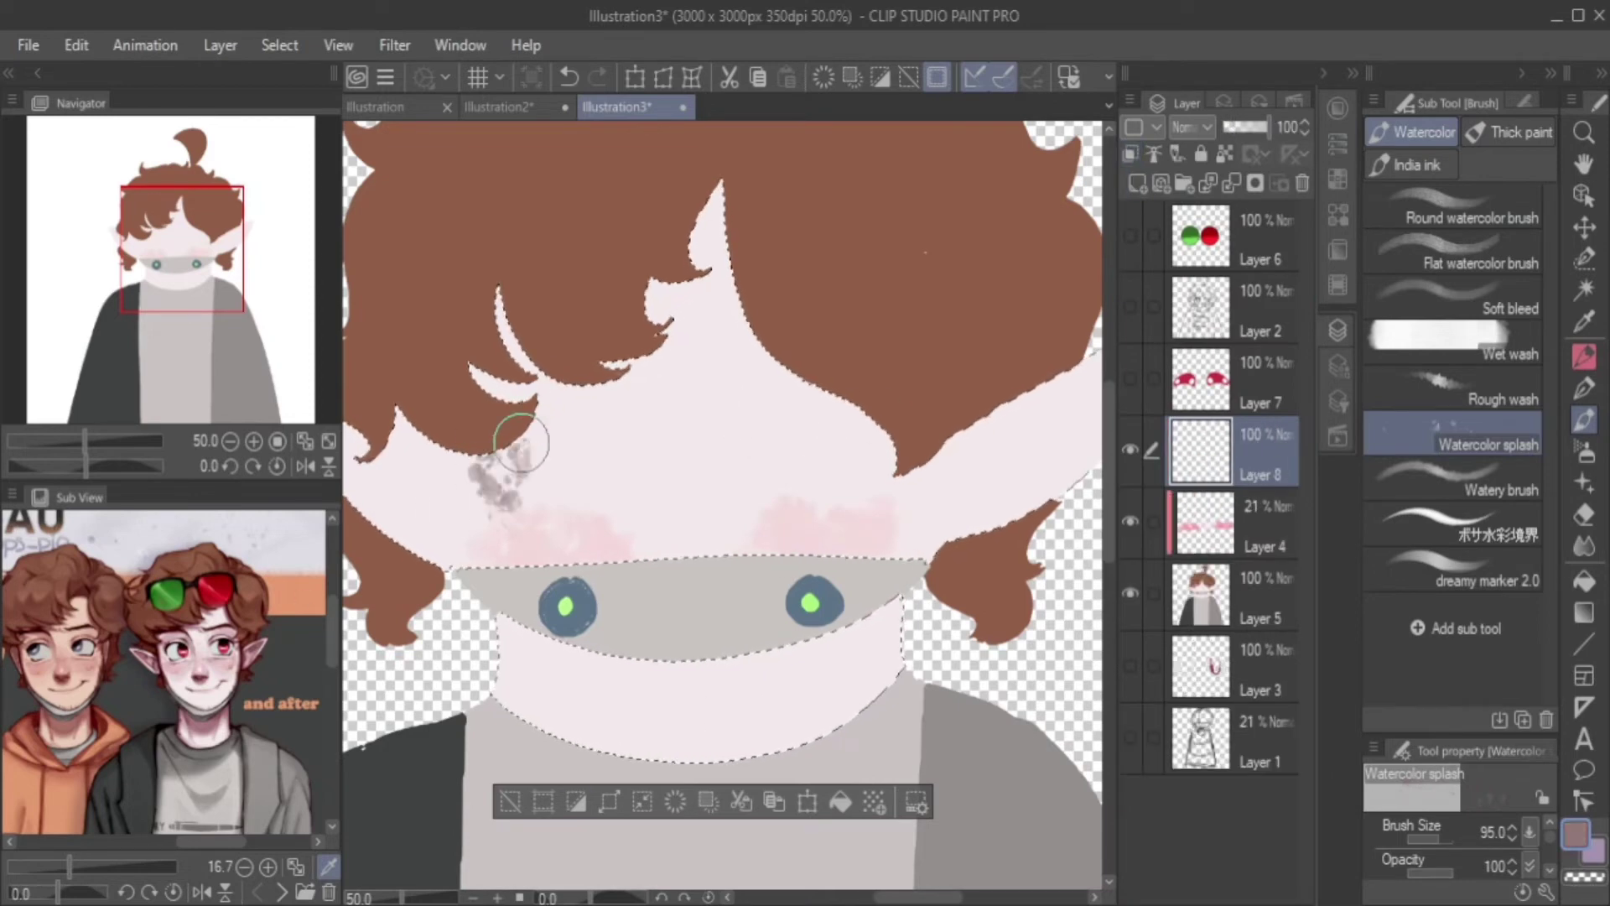
drag(520, 442, 521, 444)
key(ctrl+z)
alt+click(524, 476)
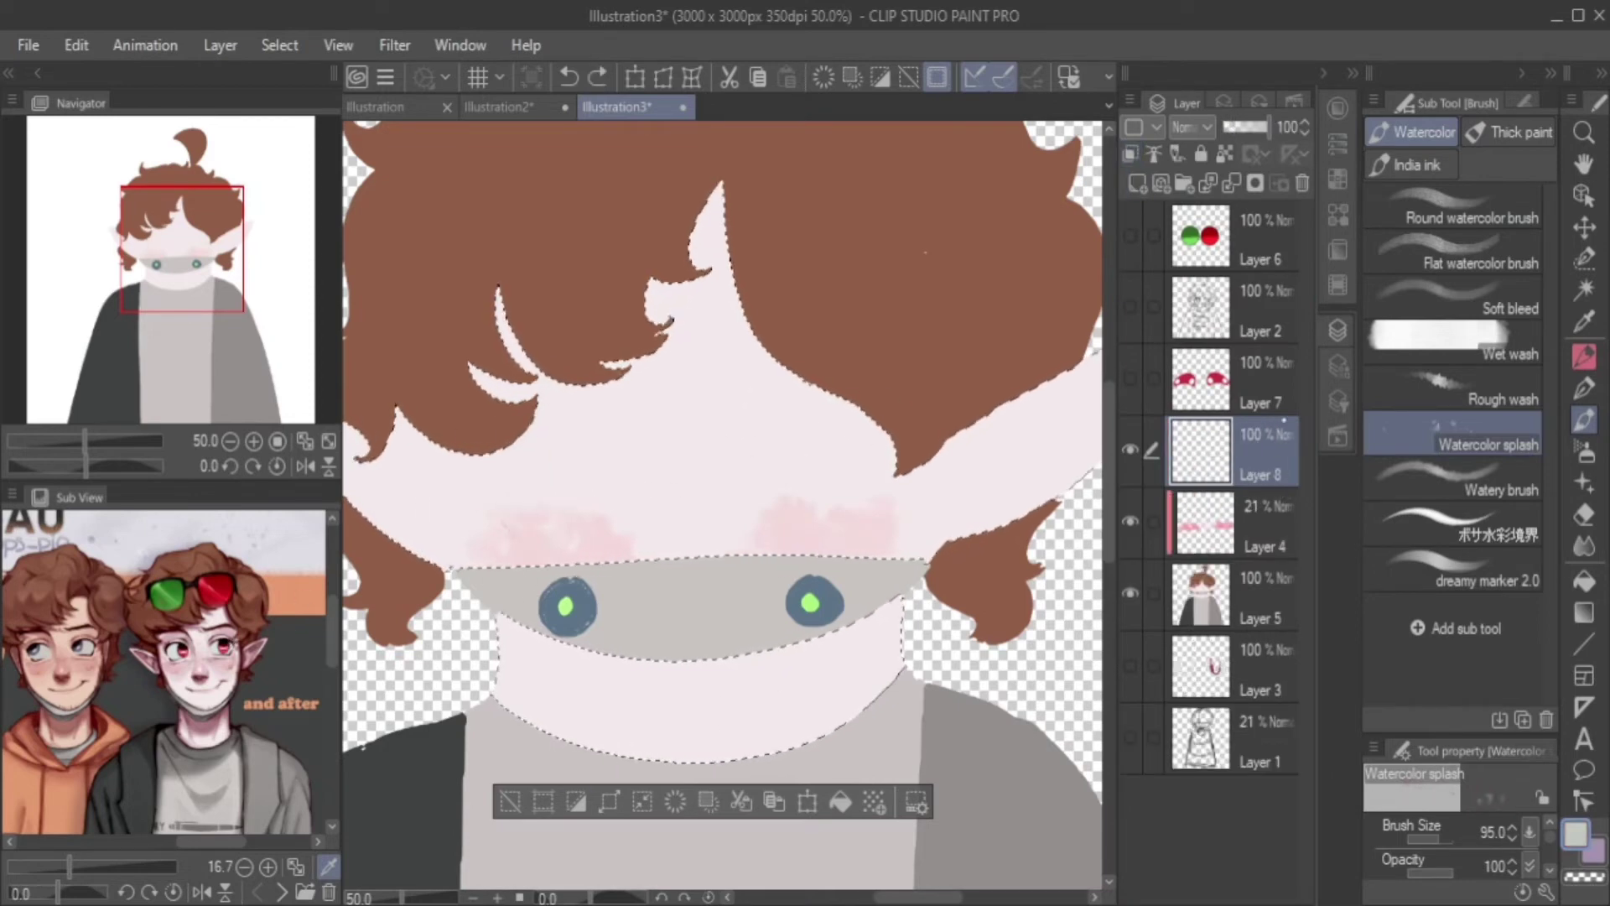
Paint two bright red oval eyes on the new layer with Watercolor splash and add white elliptical highlights to them.
click(1338, 107)
drag(1254, 252, 1297, 201)
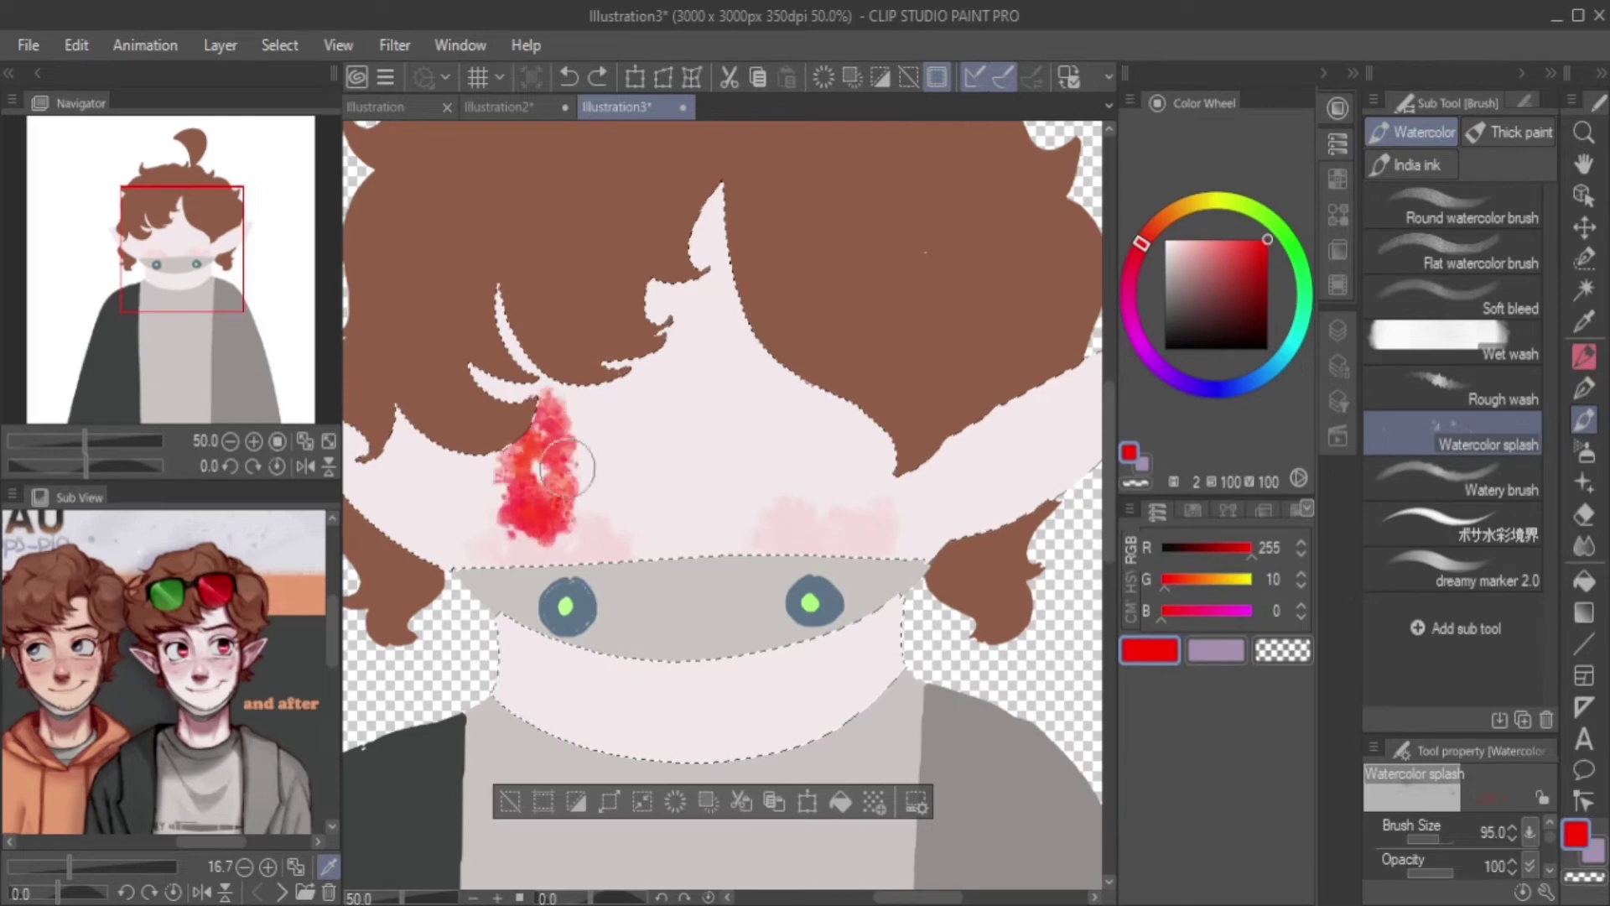
key(d)
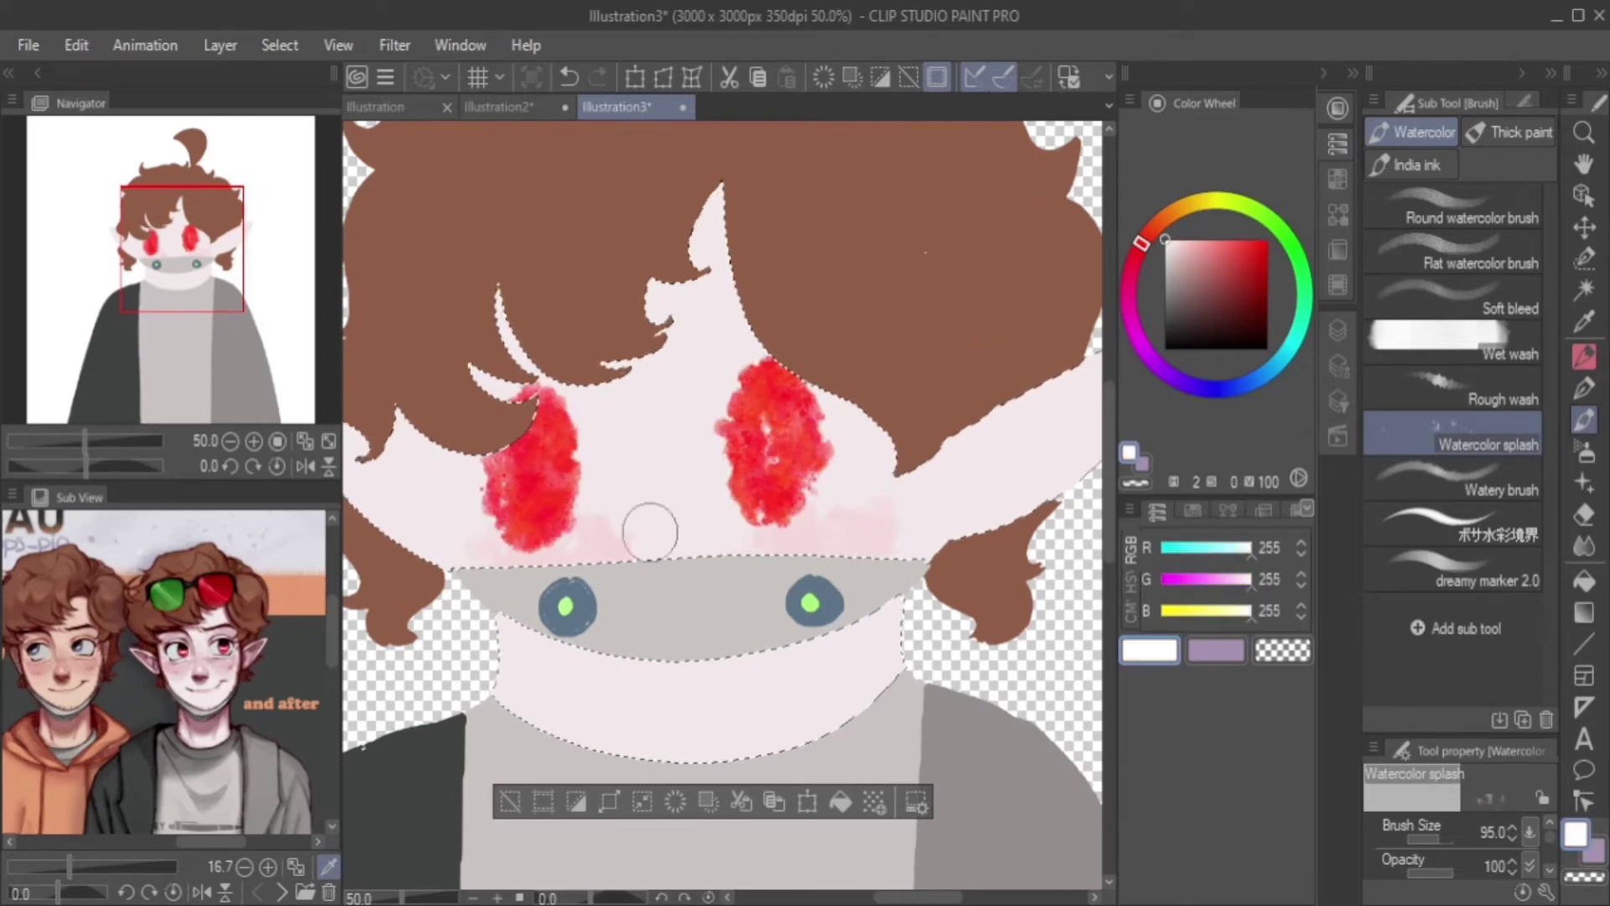
key(u)
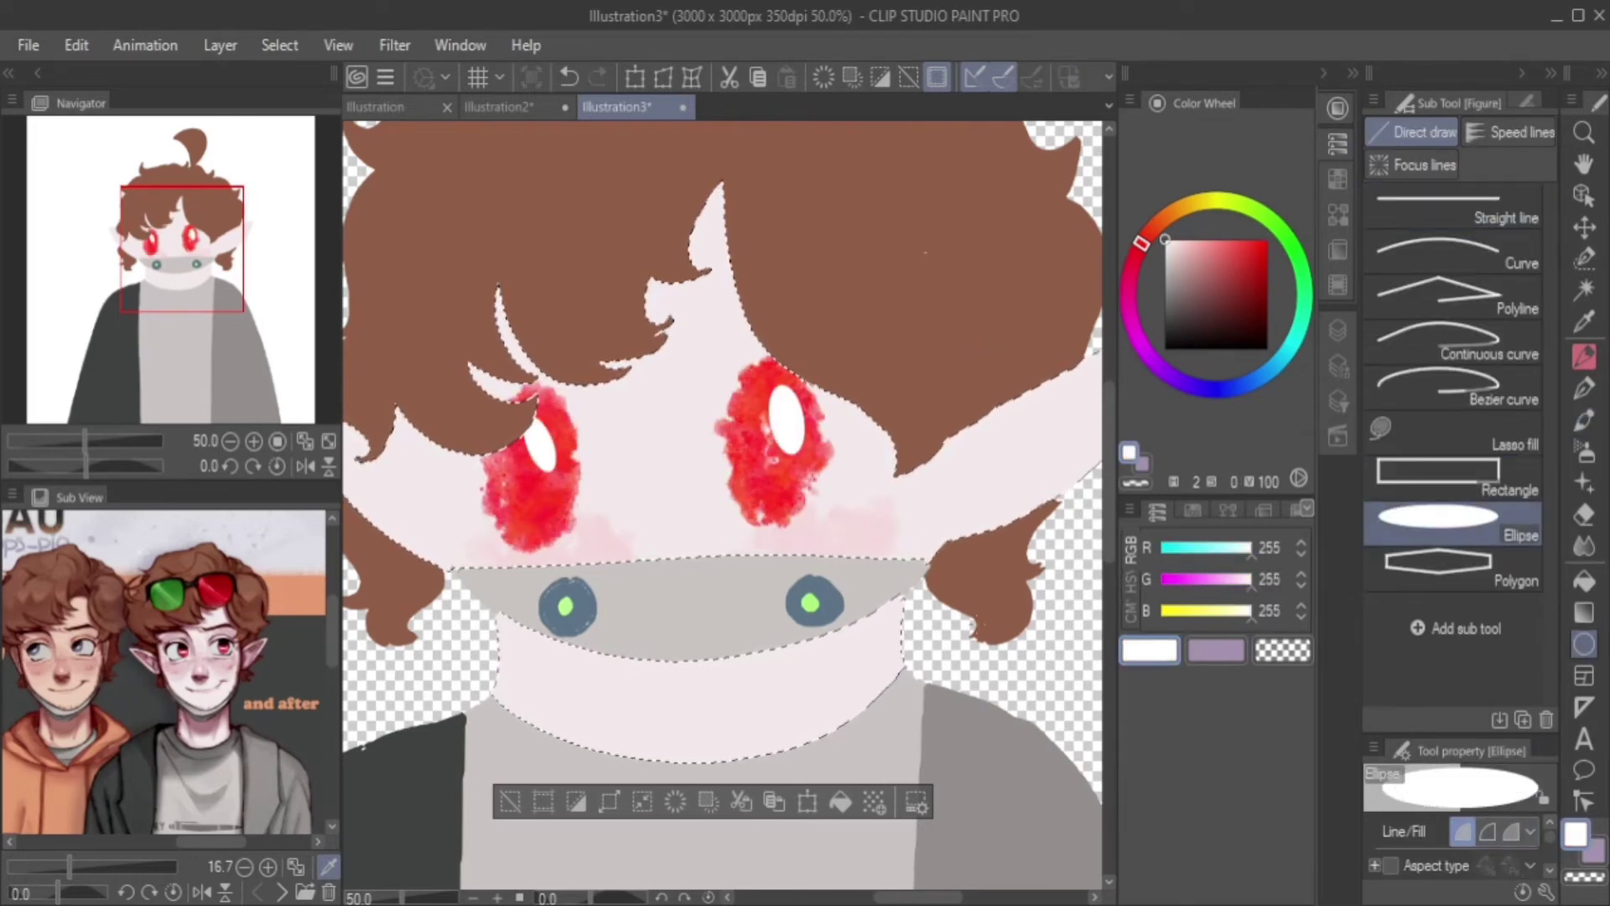
drag(526, 440, 557, 464)
drag(752, 386, 804, 438)
key(ctrl+minus)
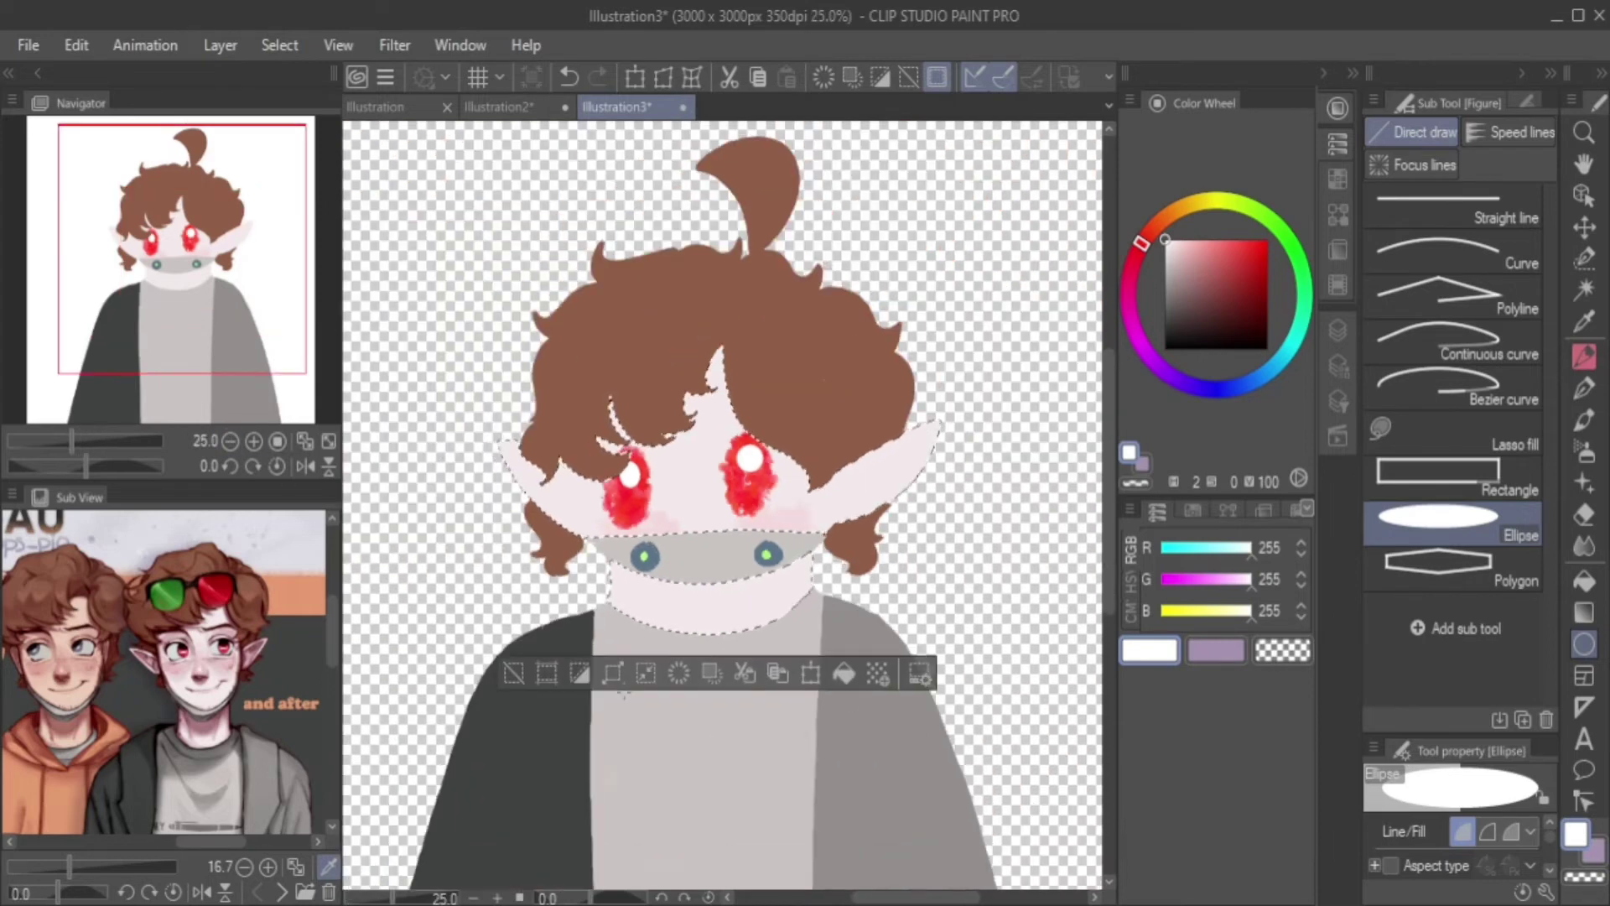
Shift the red splash eyes slightly to the right and clear the skin selection.
key(ctrl+d)
key(F7)
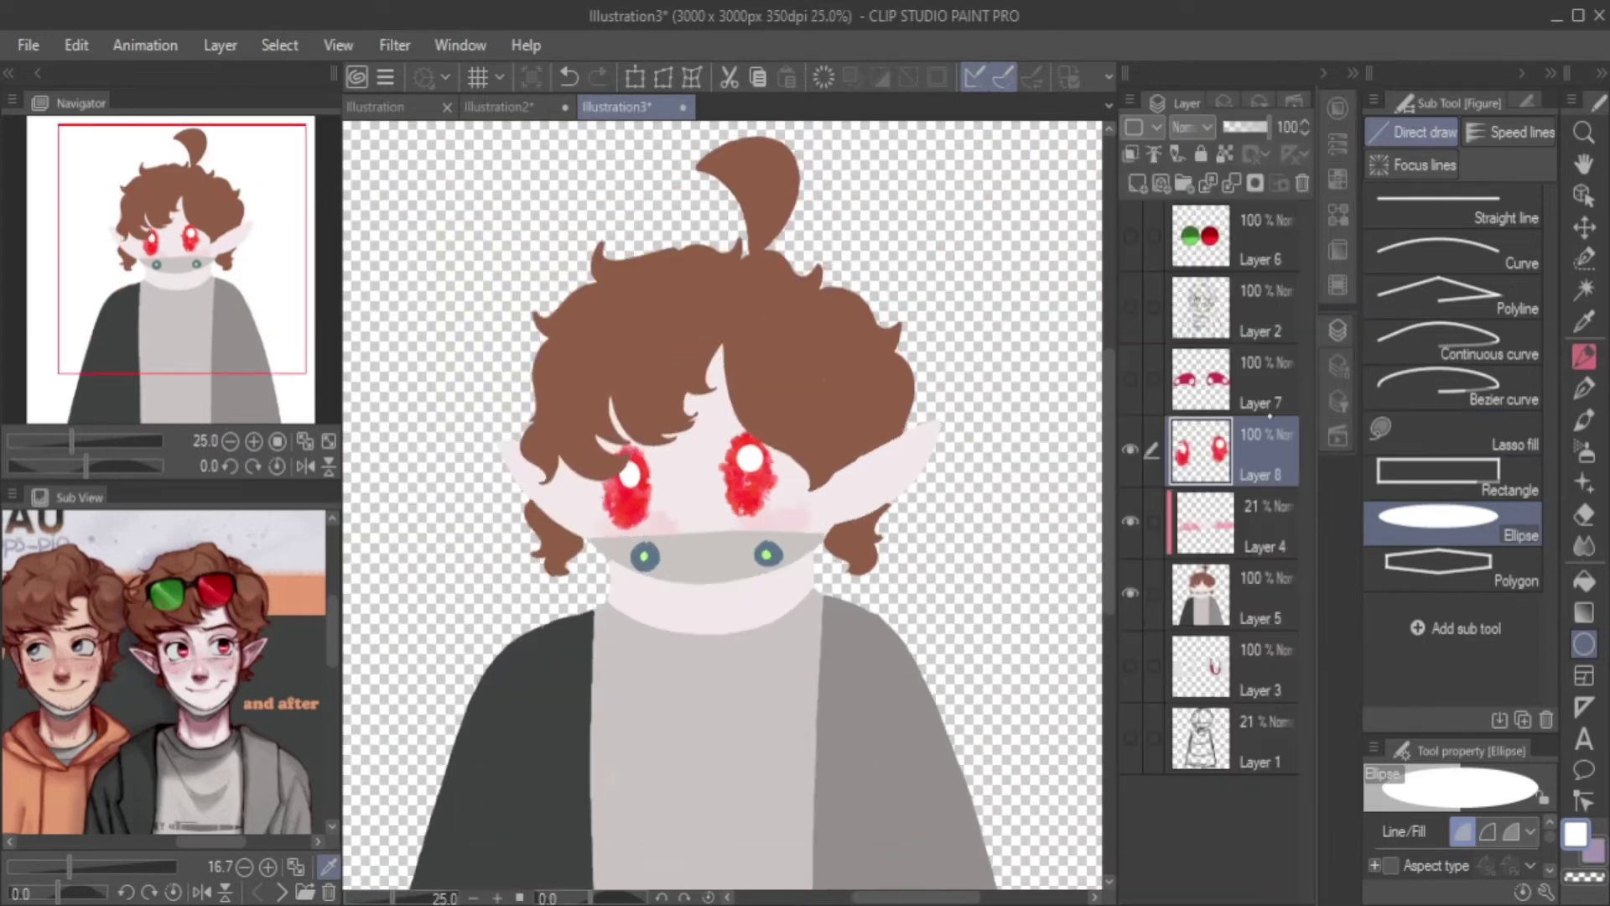
key(ctrl+z)
key(ctrl+t)
drag(735, 719, 749, 720)
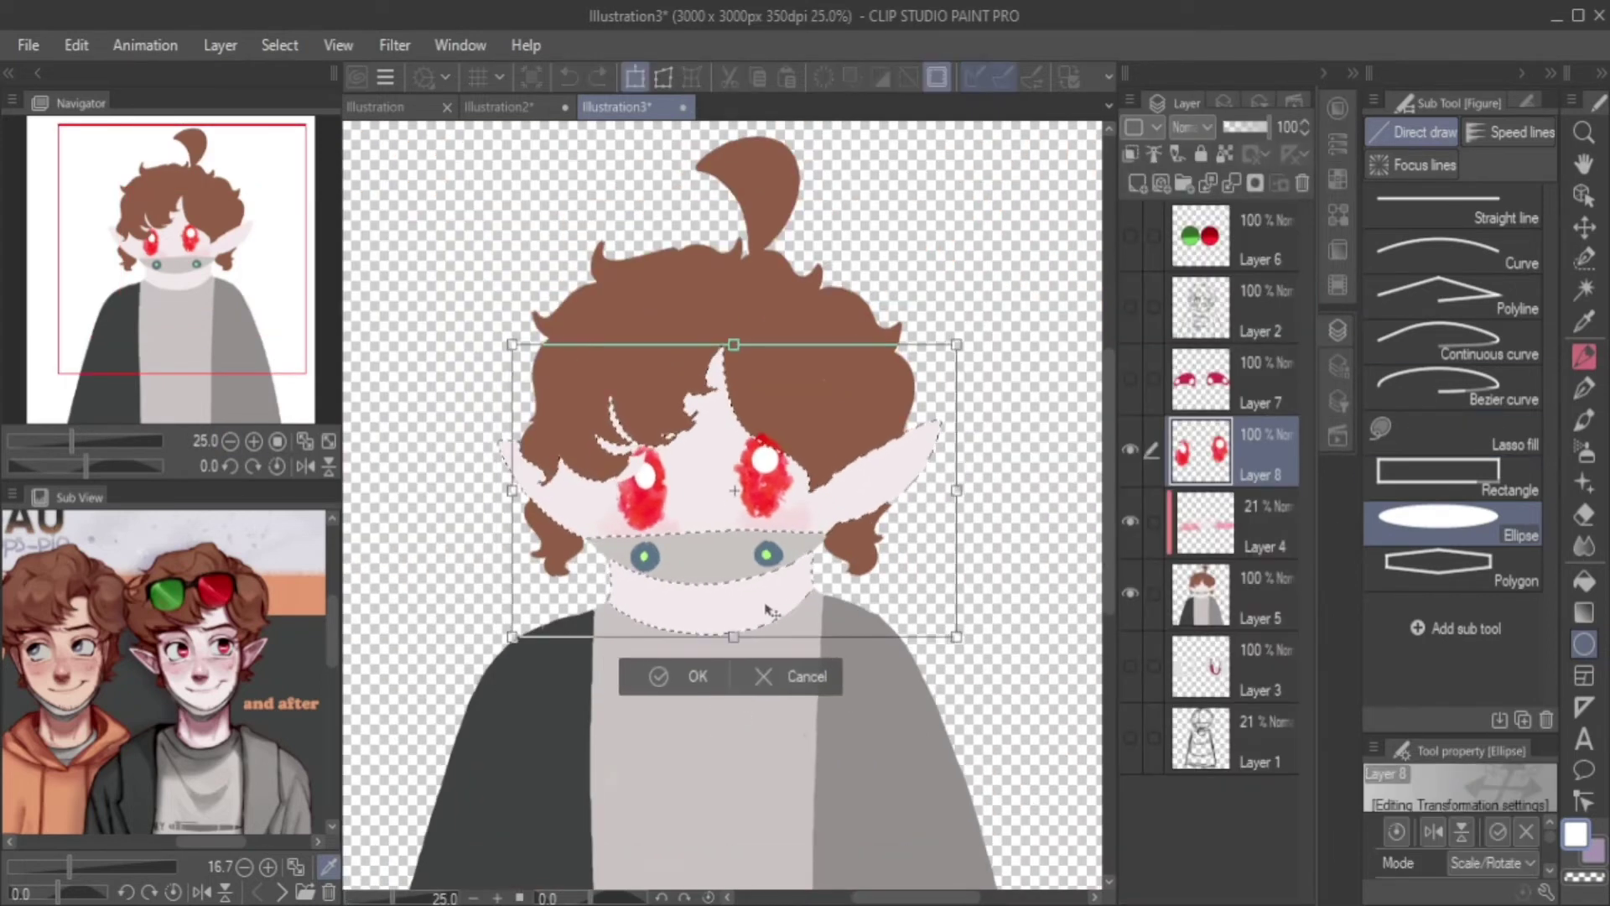
key(Return)
key(ctrl+d)
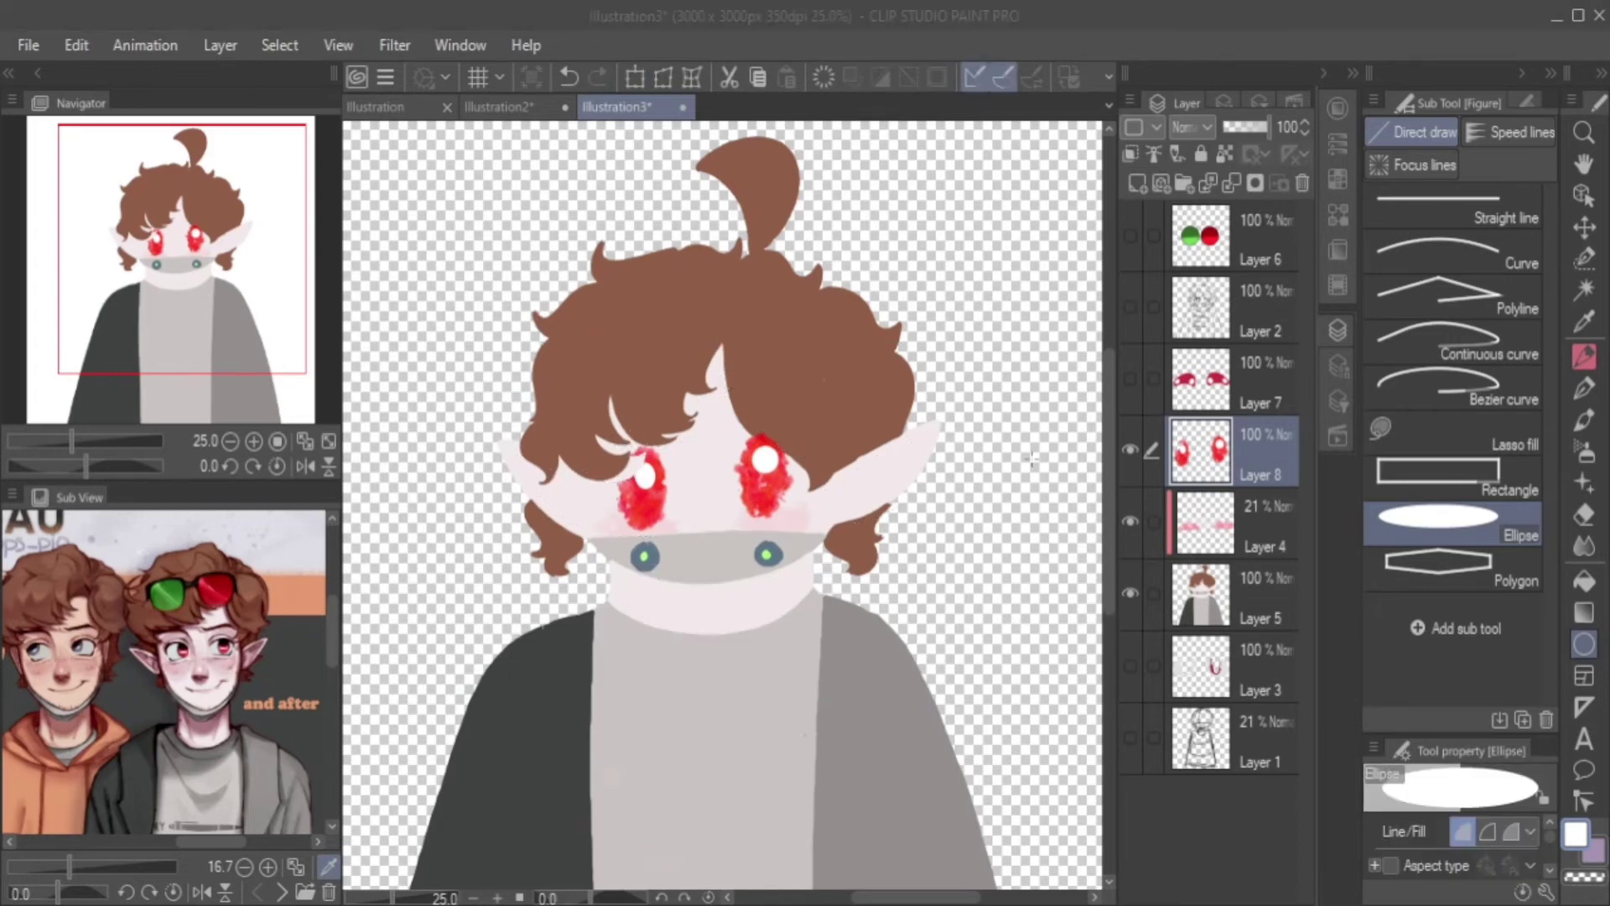
Restore the skin selection and delete the layer with the red splash eyes.
scroll(788, 602, up, 1)
key(ctrl+z)
key(Delete)
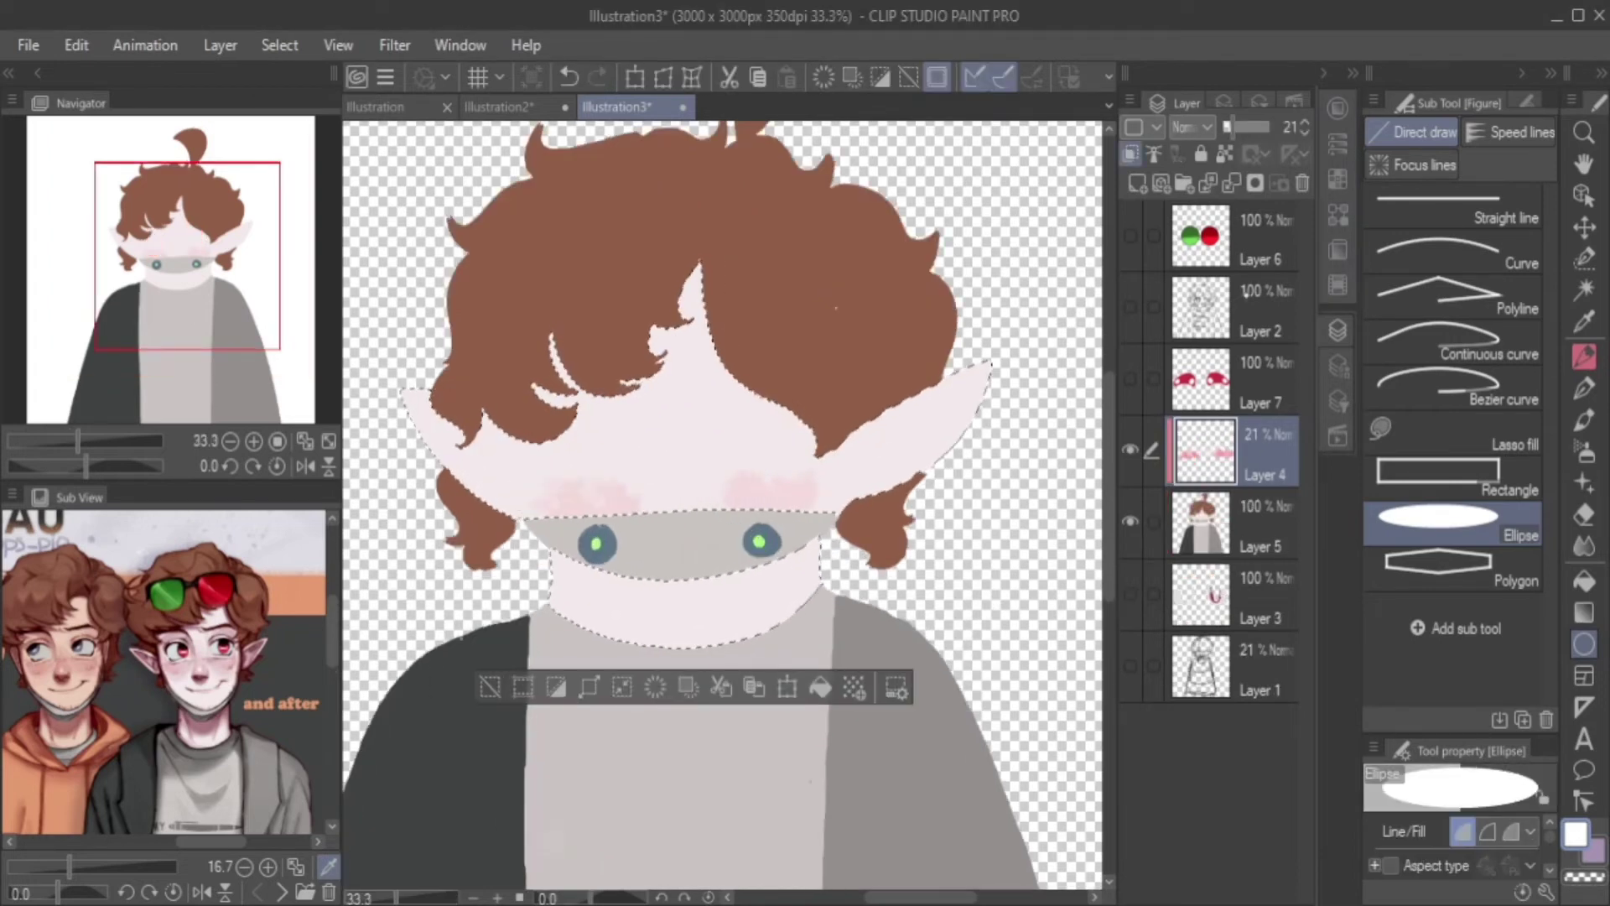
Show the crimson eyes and spatter slightly darker skin-tone freckles over the face, ears and neck with the Droplet airbrush, then clear the selection.
click(1130, 377)
alt+click(797, 437)
click(1338, 108)
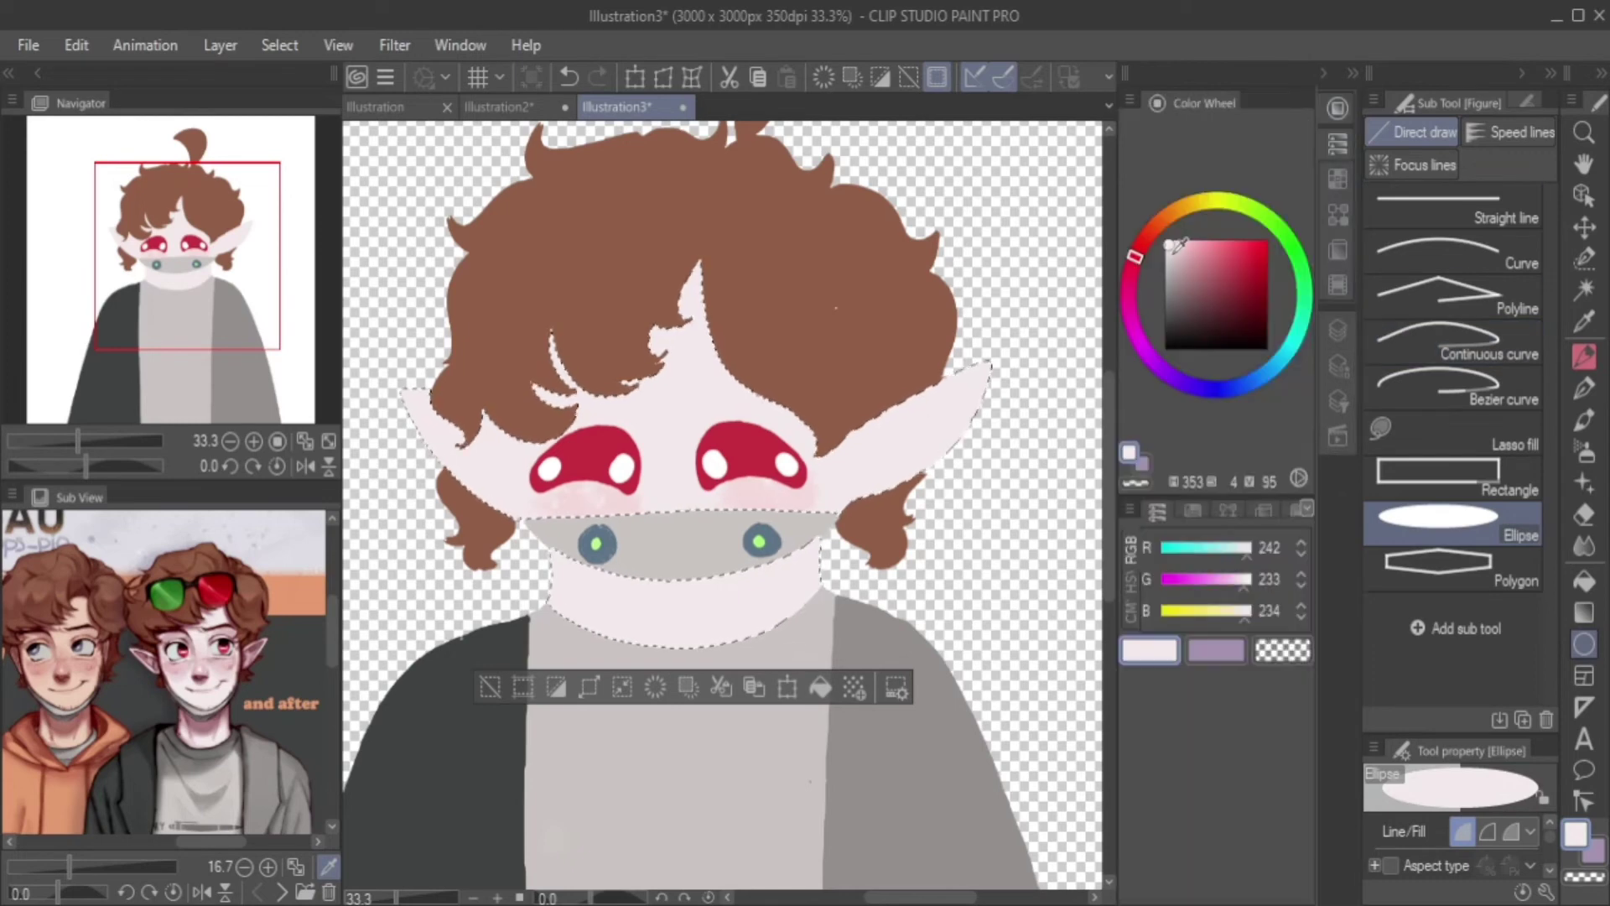
click(1584, 450)
click(1450, 264)
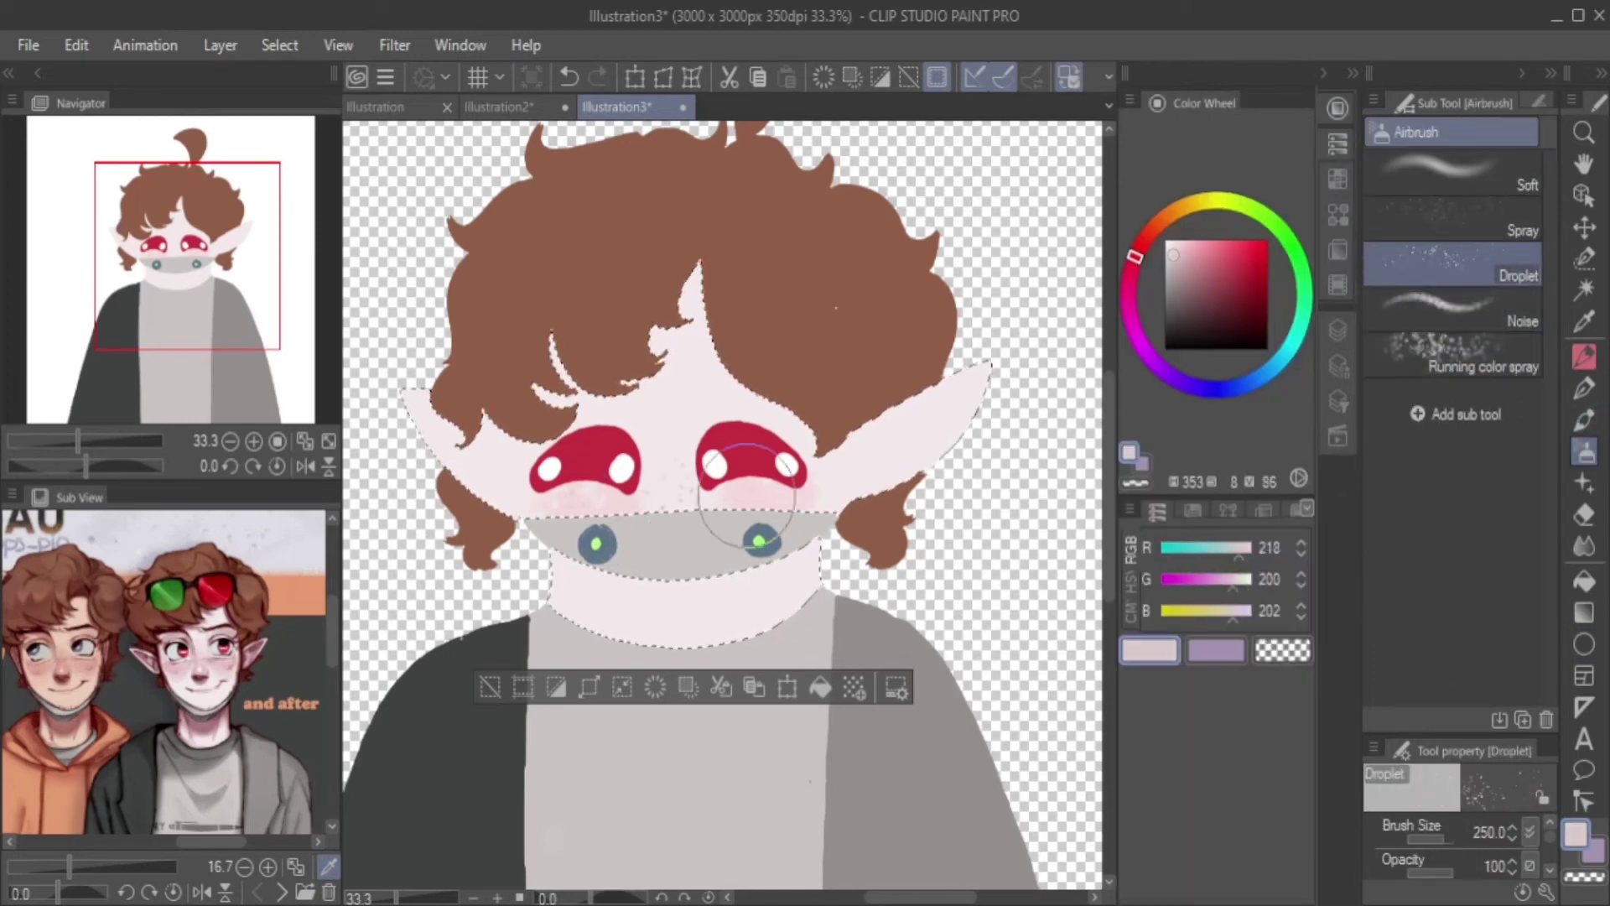
drag(743, 495, 642, 488)
drag(428, 394, 470, 423)
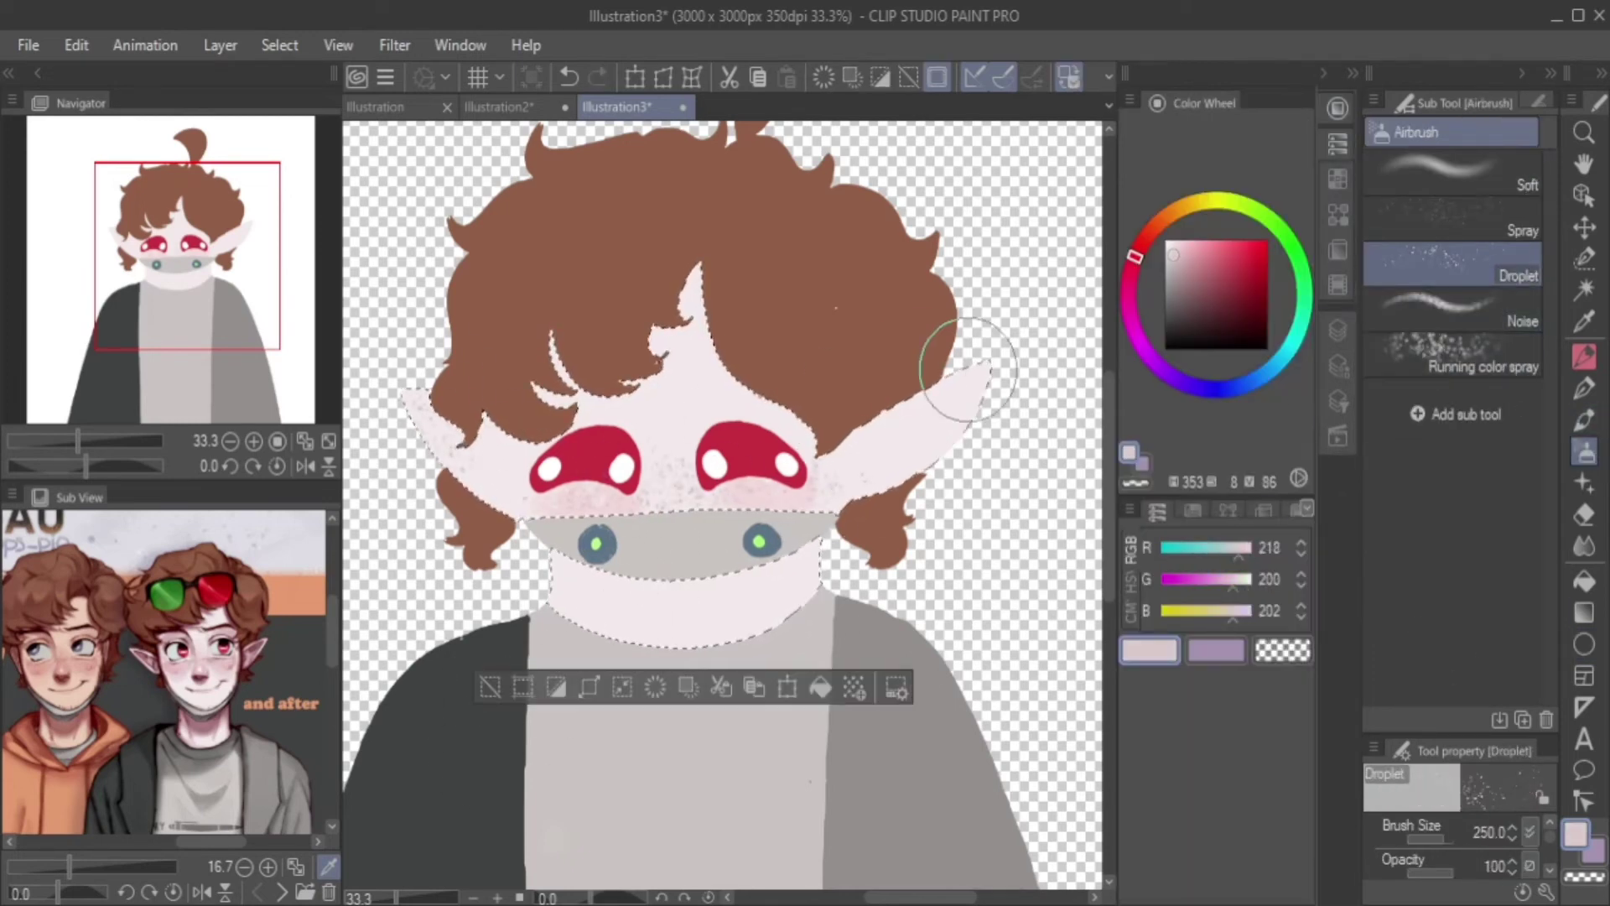
drag(970, 360, 939, 373)
scroll(721, 503, down, 2)
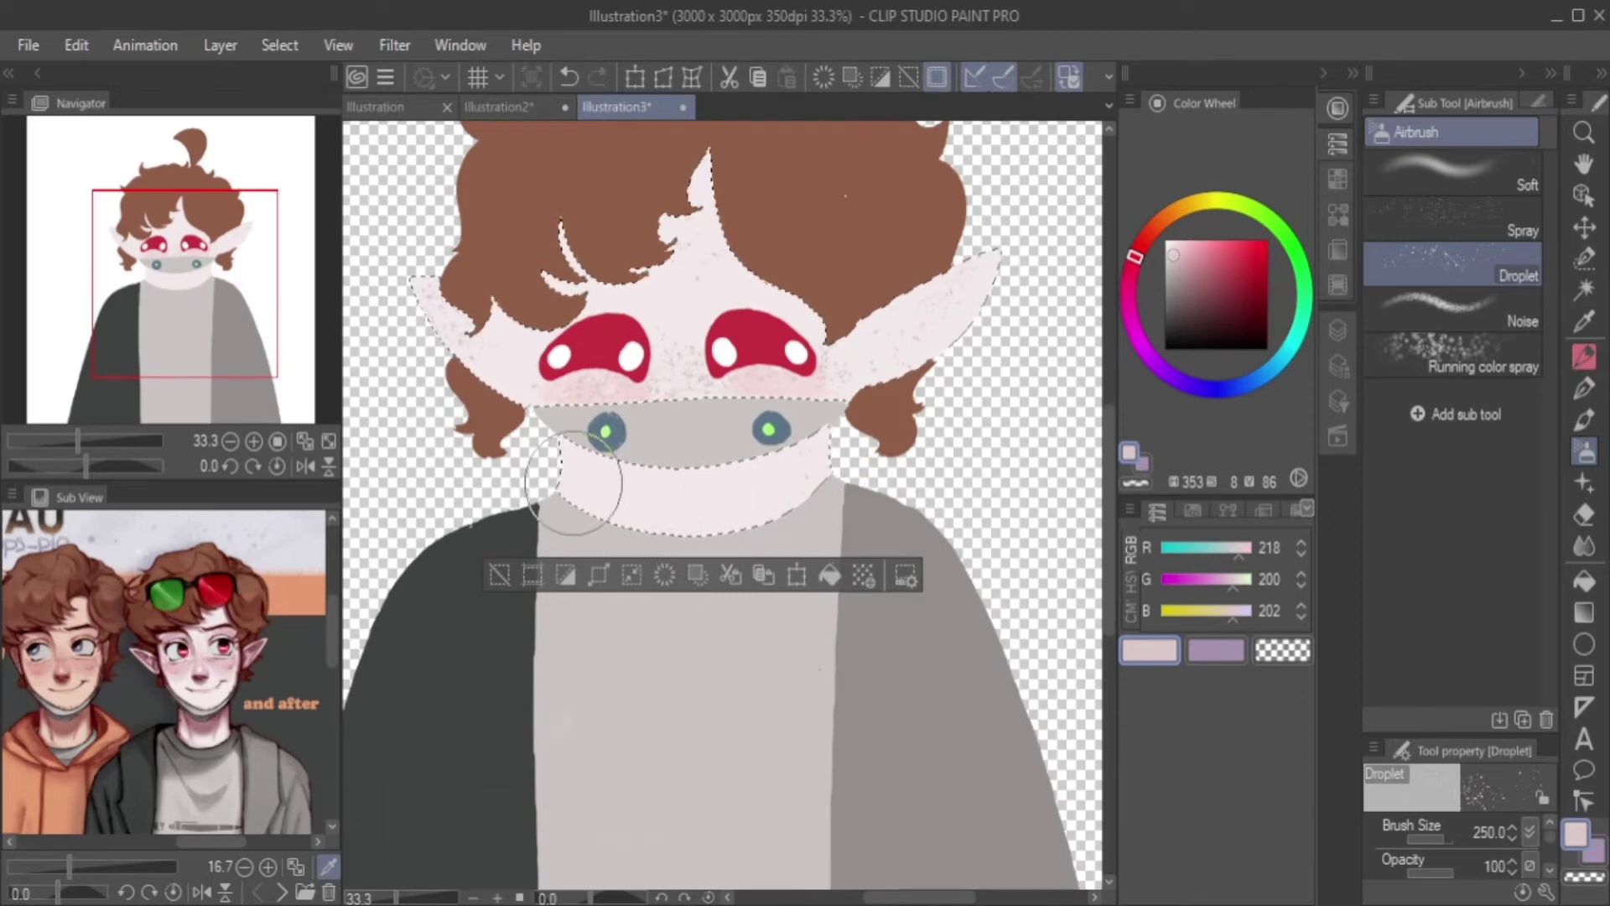
key(ctrl+d)
scroll(574, 484, up, 2)
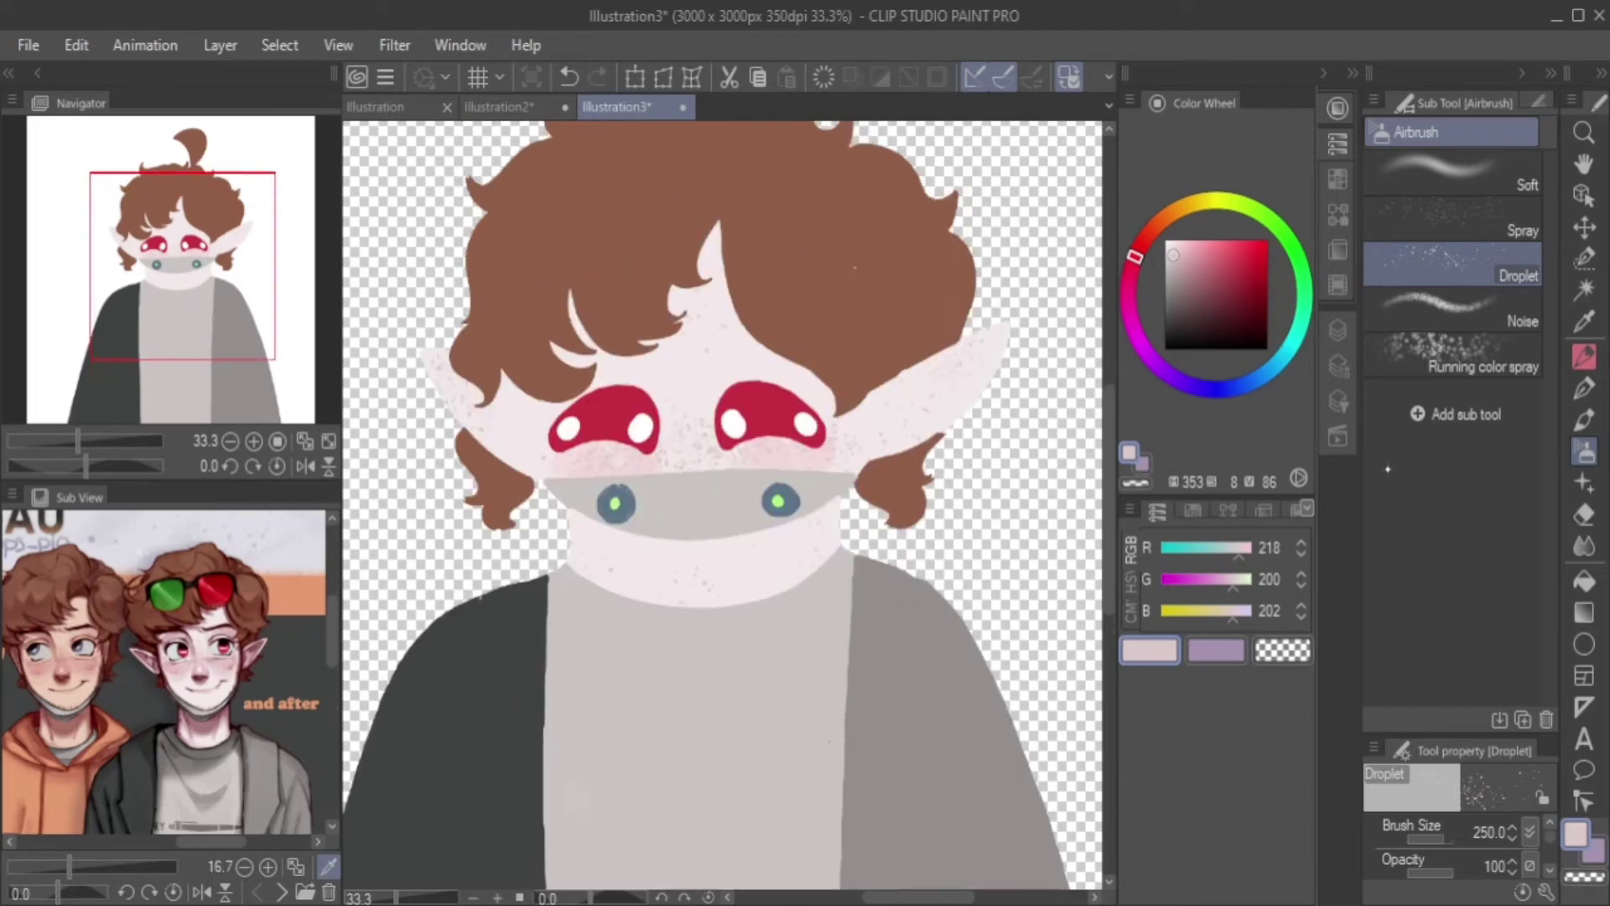
Add a new layer above the flat colors and cover most of the canvas with a large salmon ellipse.
click(1337, 328)
click(1262, 595)
click(1137, 182)
click(1584, 419)
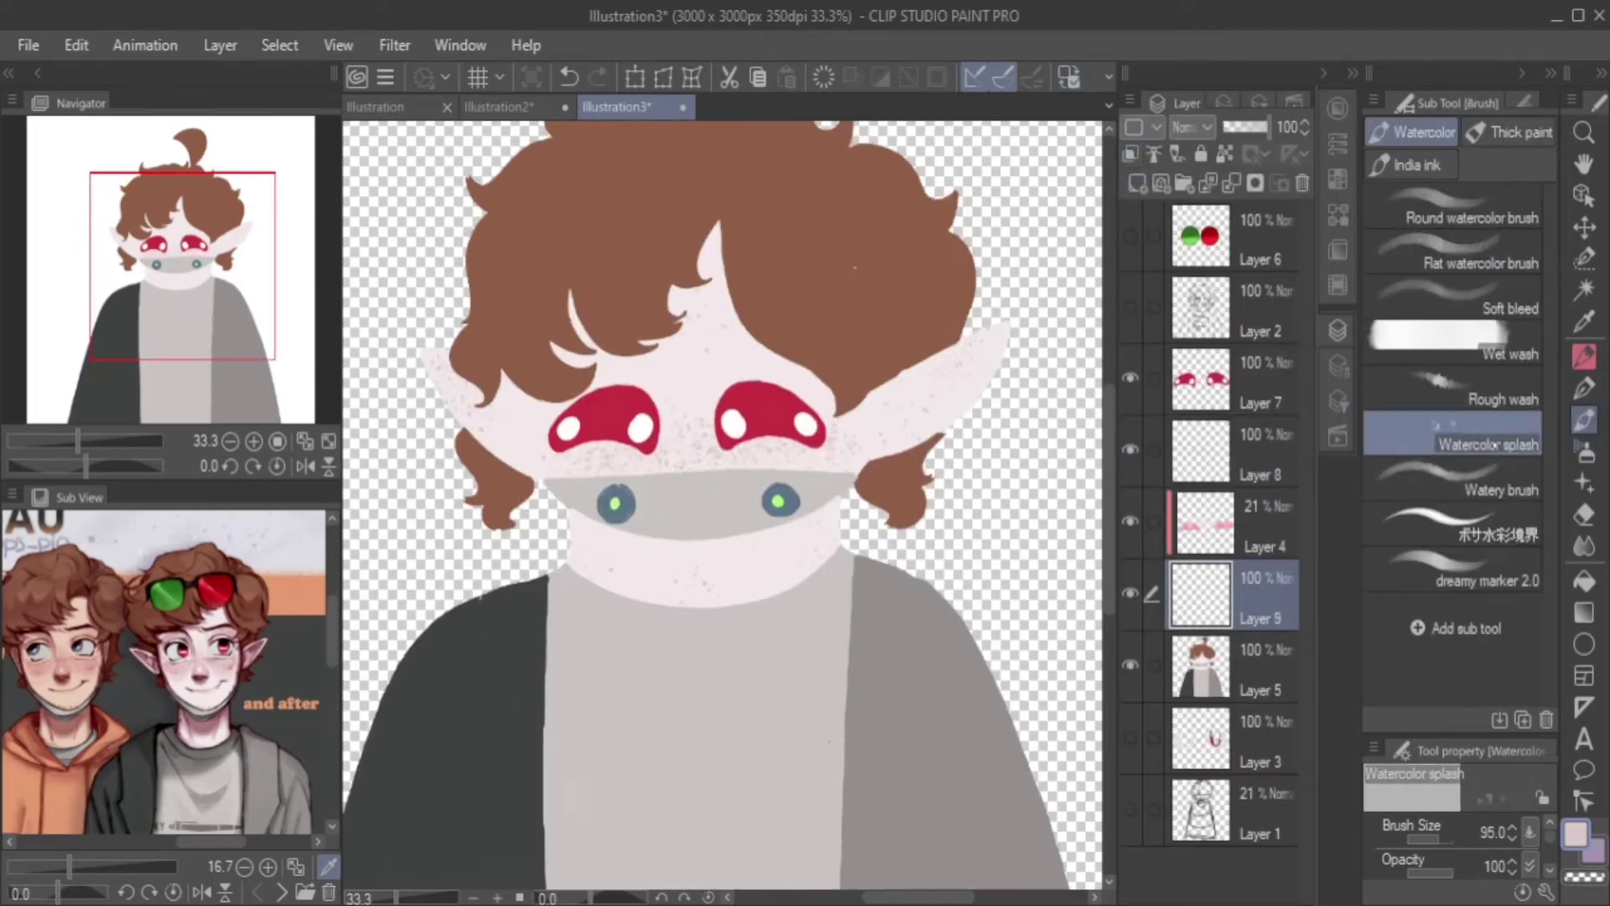
scroll(885, 762, down, 3)
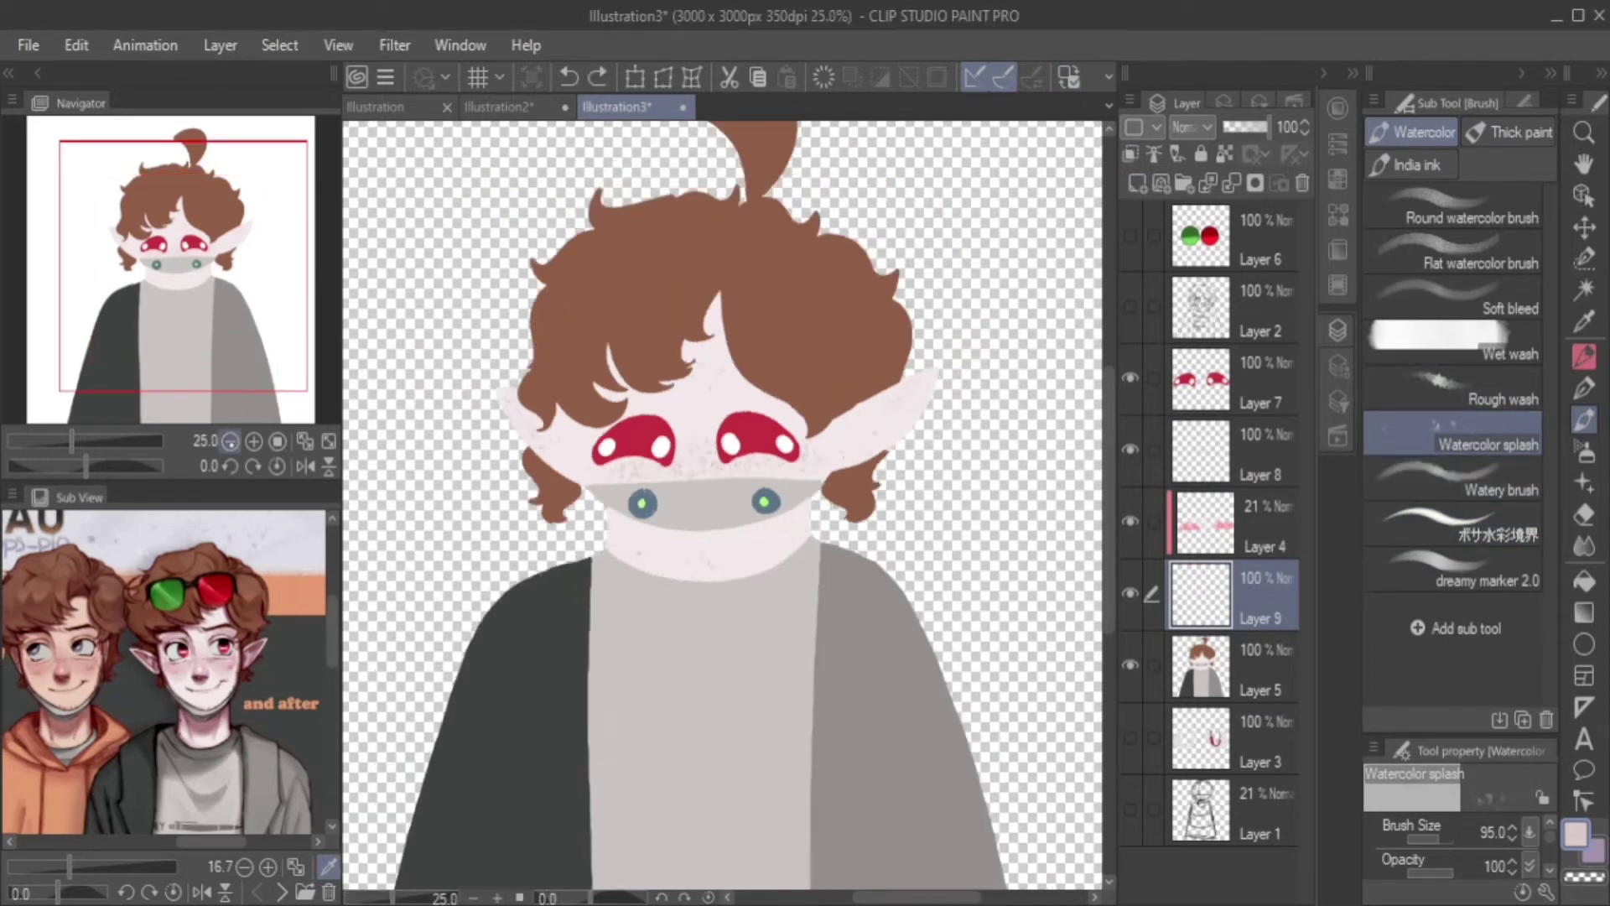
click(1338, 107)
click(1227, 269)
mouse_move(1157, 235)
mouse_down()
mouse_move(1165, 216)
mouse_move(1154, 226)
mouse_up()
click(1188, 272)
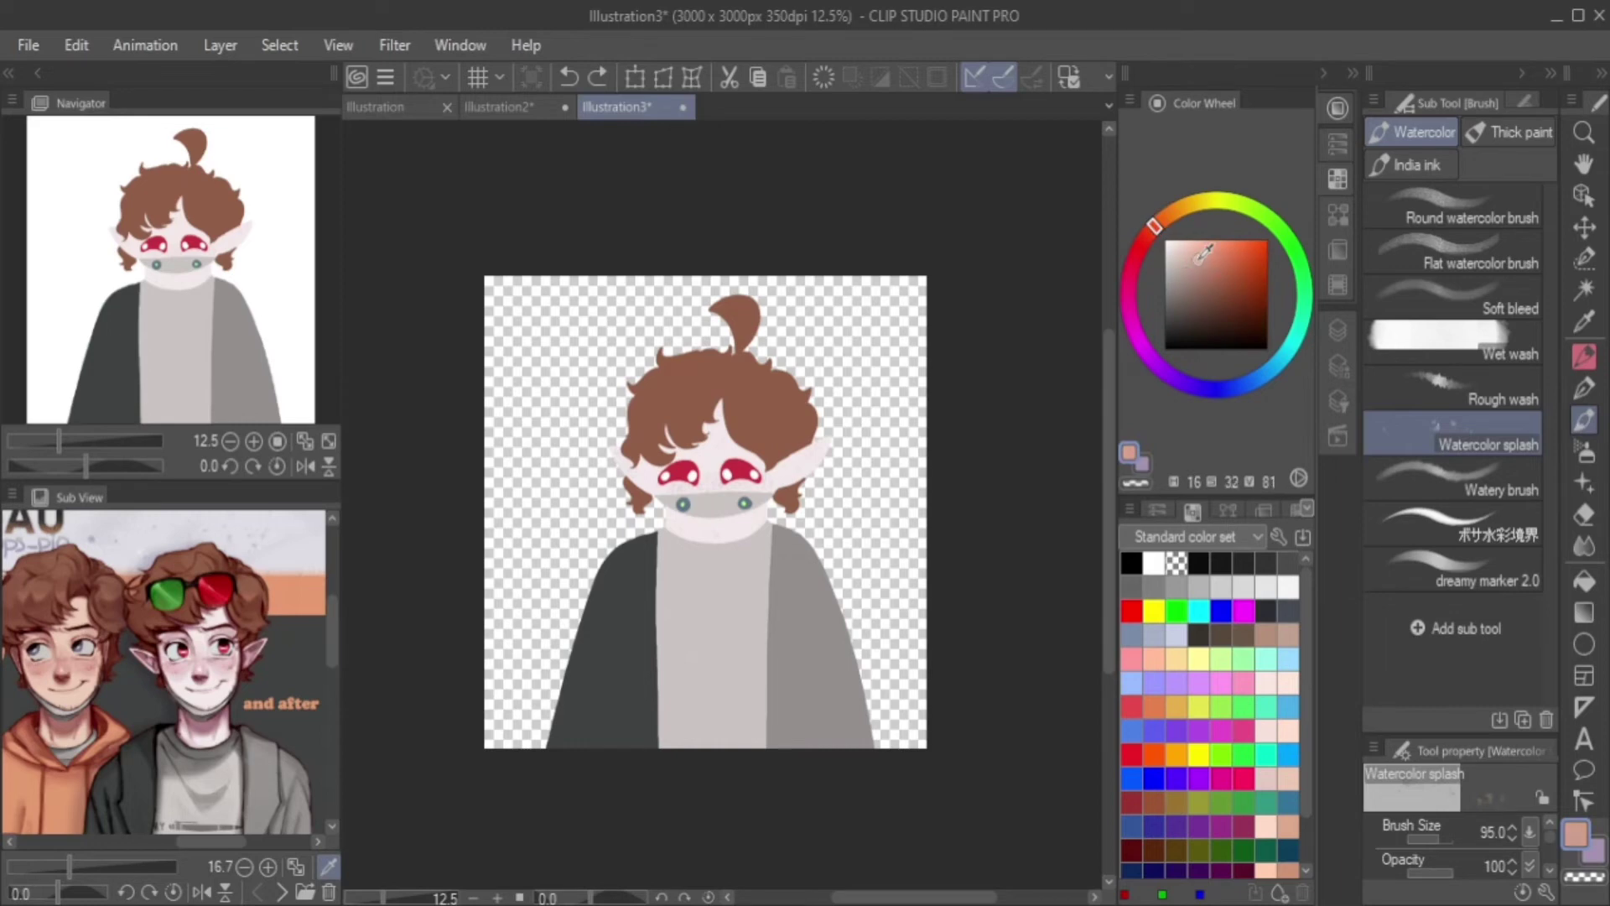
key(u)
drag(503, 117, 1090, 797)
click(1337, 330)
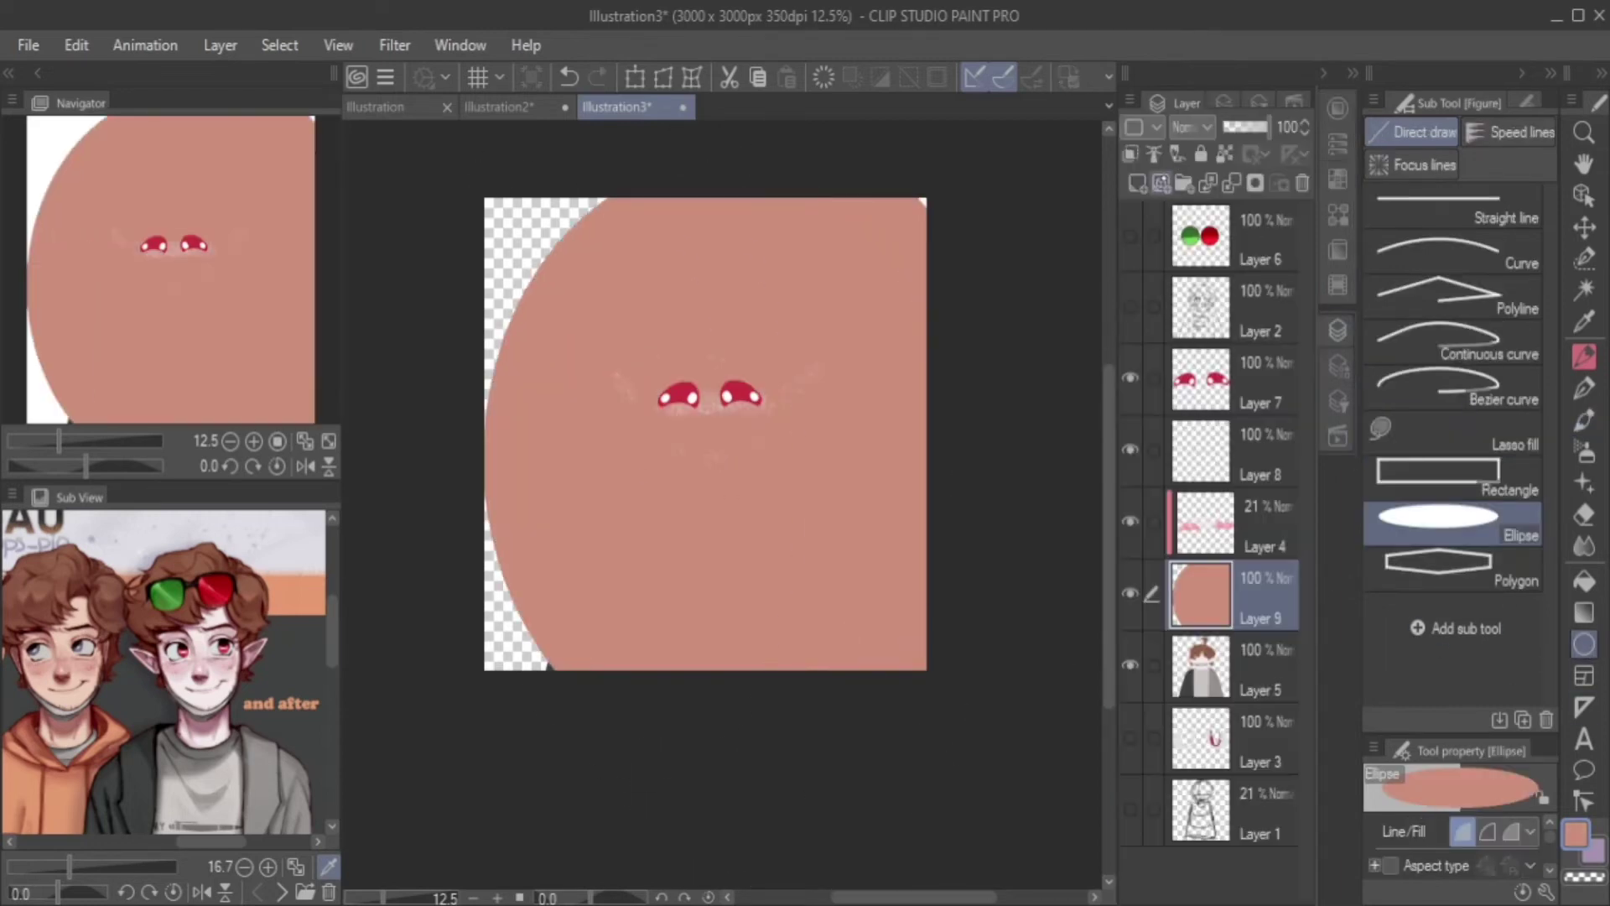
Try clipping the salmon layer to the flat colors at 13% opacity, and undo back to an empty layer.
key(ctrl+alt+g)
key(ctrl+z)
key(ctrl+z)
key(ctrl+z)
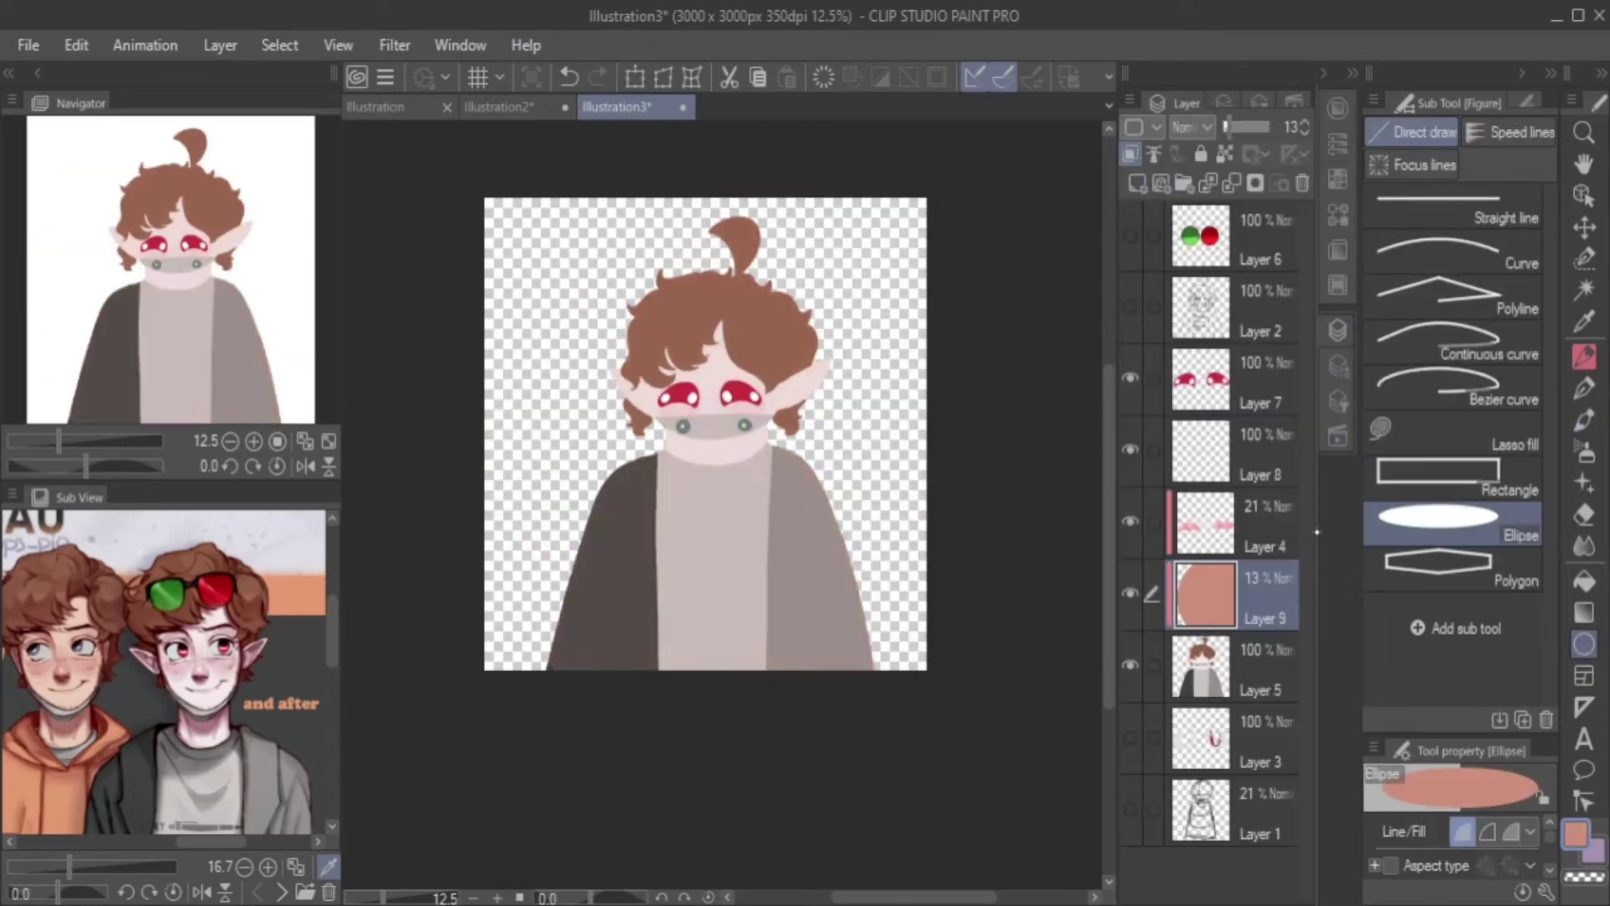
key(ctrl+y)
key(ctrl+y)
key(ctrl+z)
key(ctrl+z)
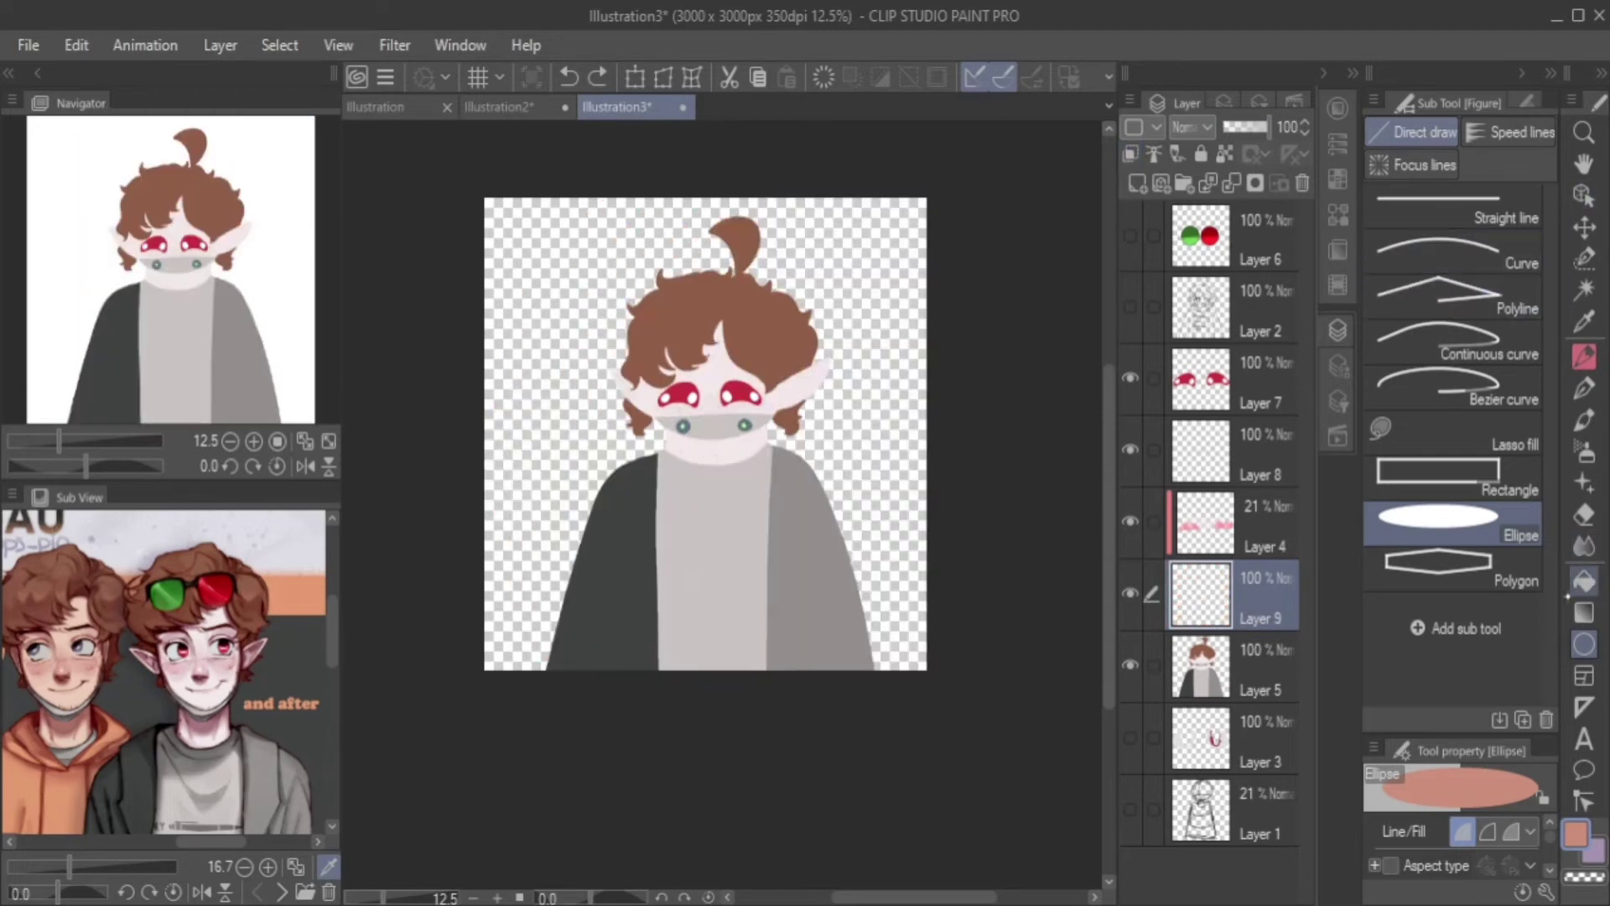
Cover the canvas with a large dark brown ellipse, clip the layer to the flat colors and set its opacity to 21%.
click(1584, 387)
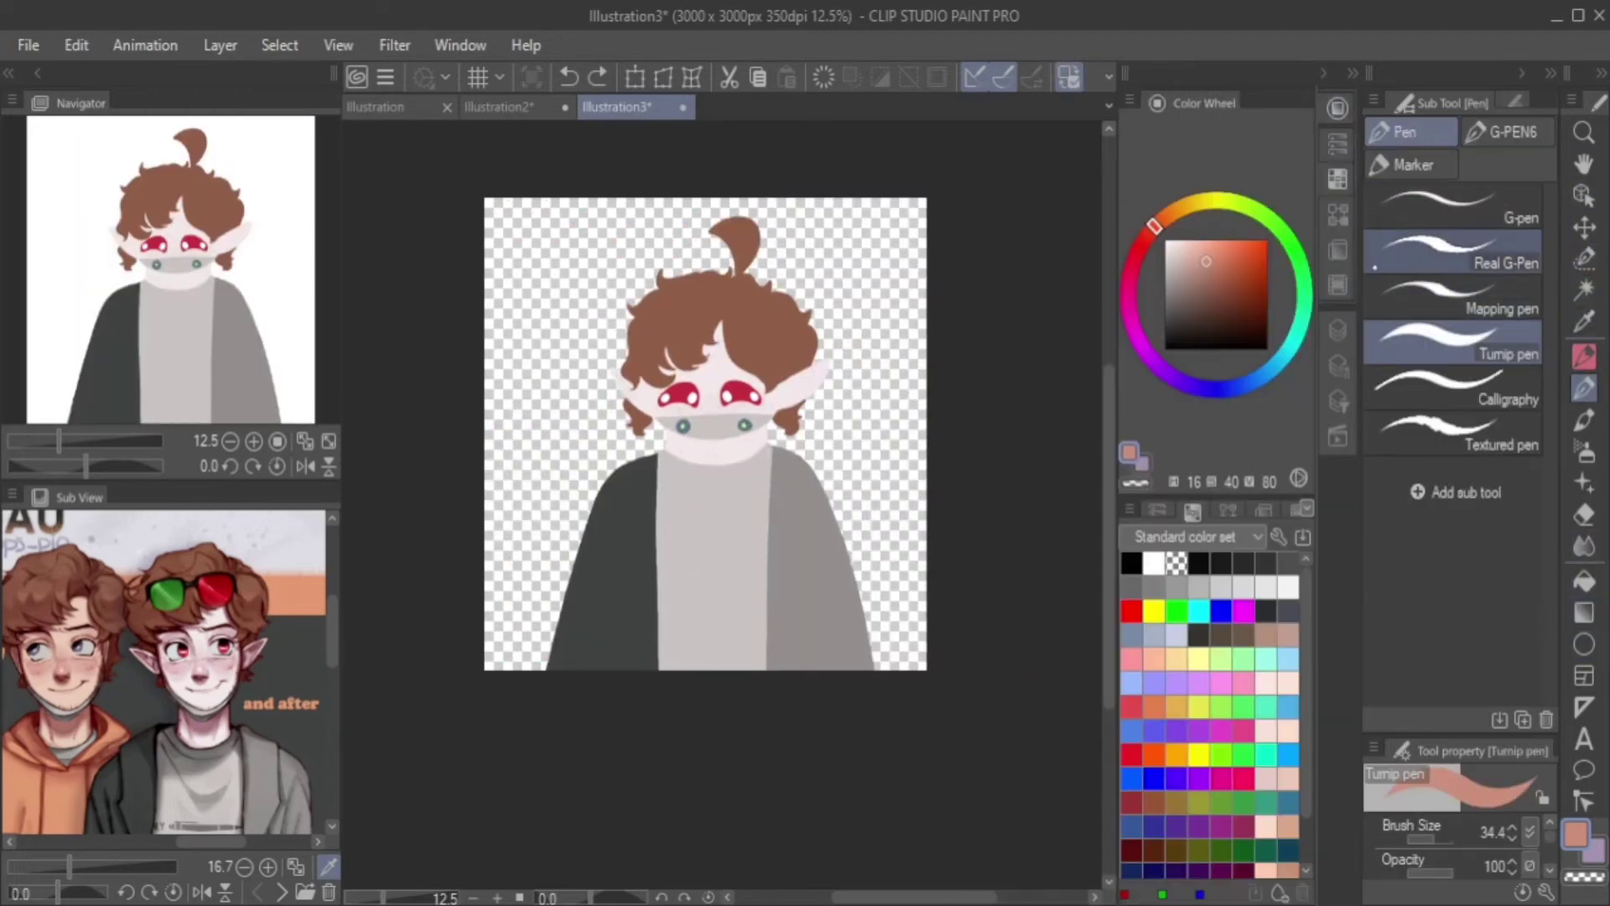
click(1226, 312)
key(u)
drag(732, 491, 1014, 820)
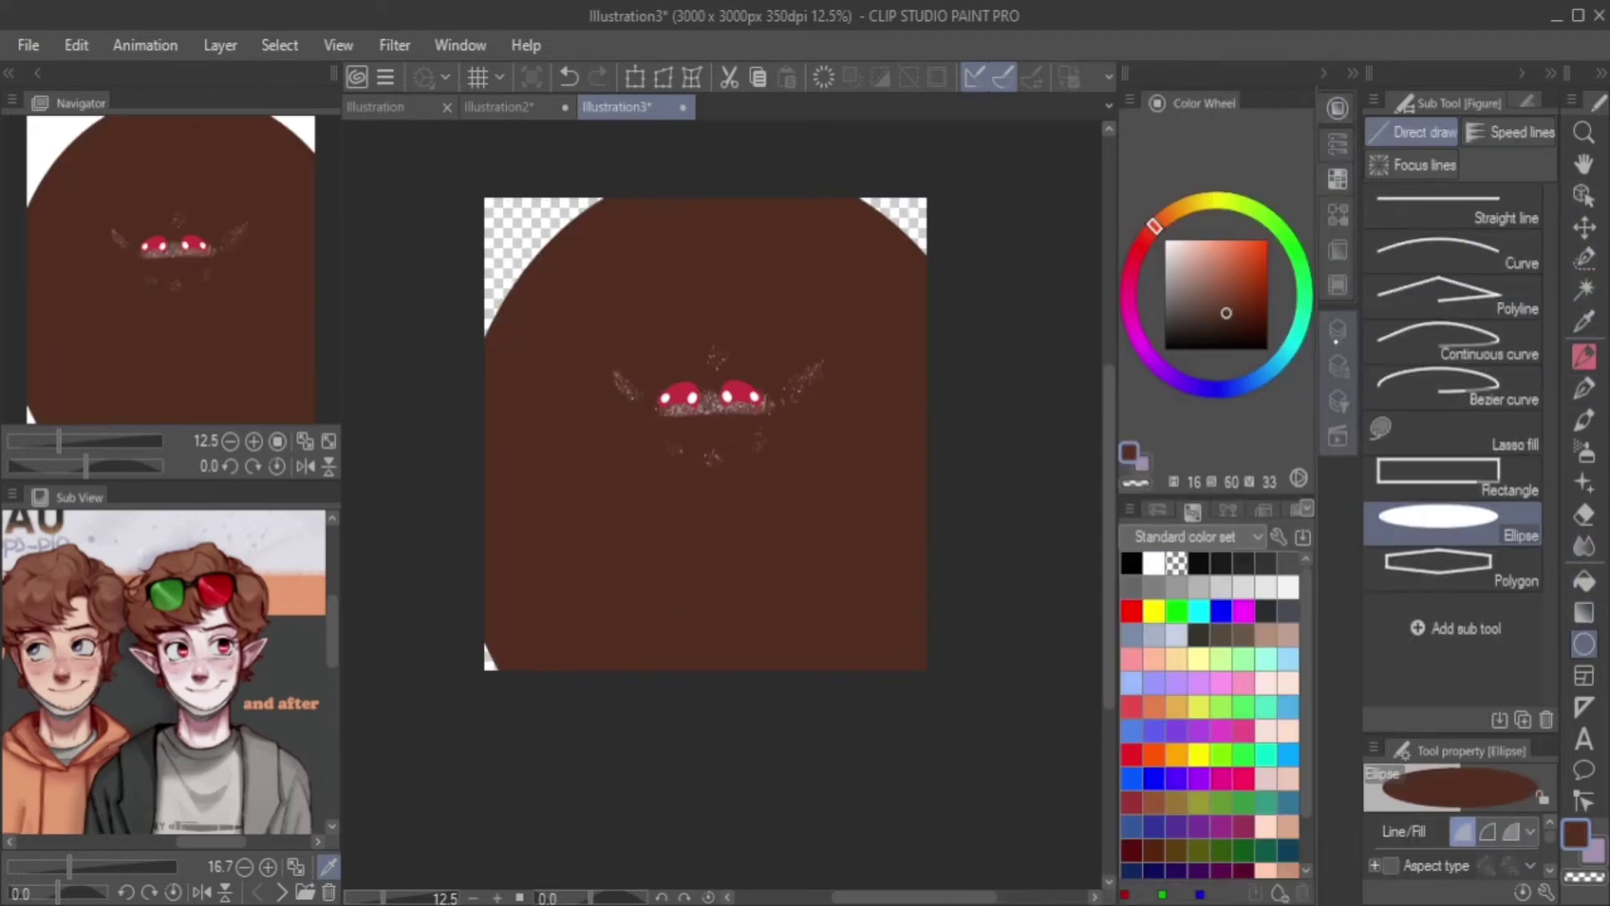
click(1178, 103)
click(1131, 153)
drag(1269, 125, 1231, 126)
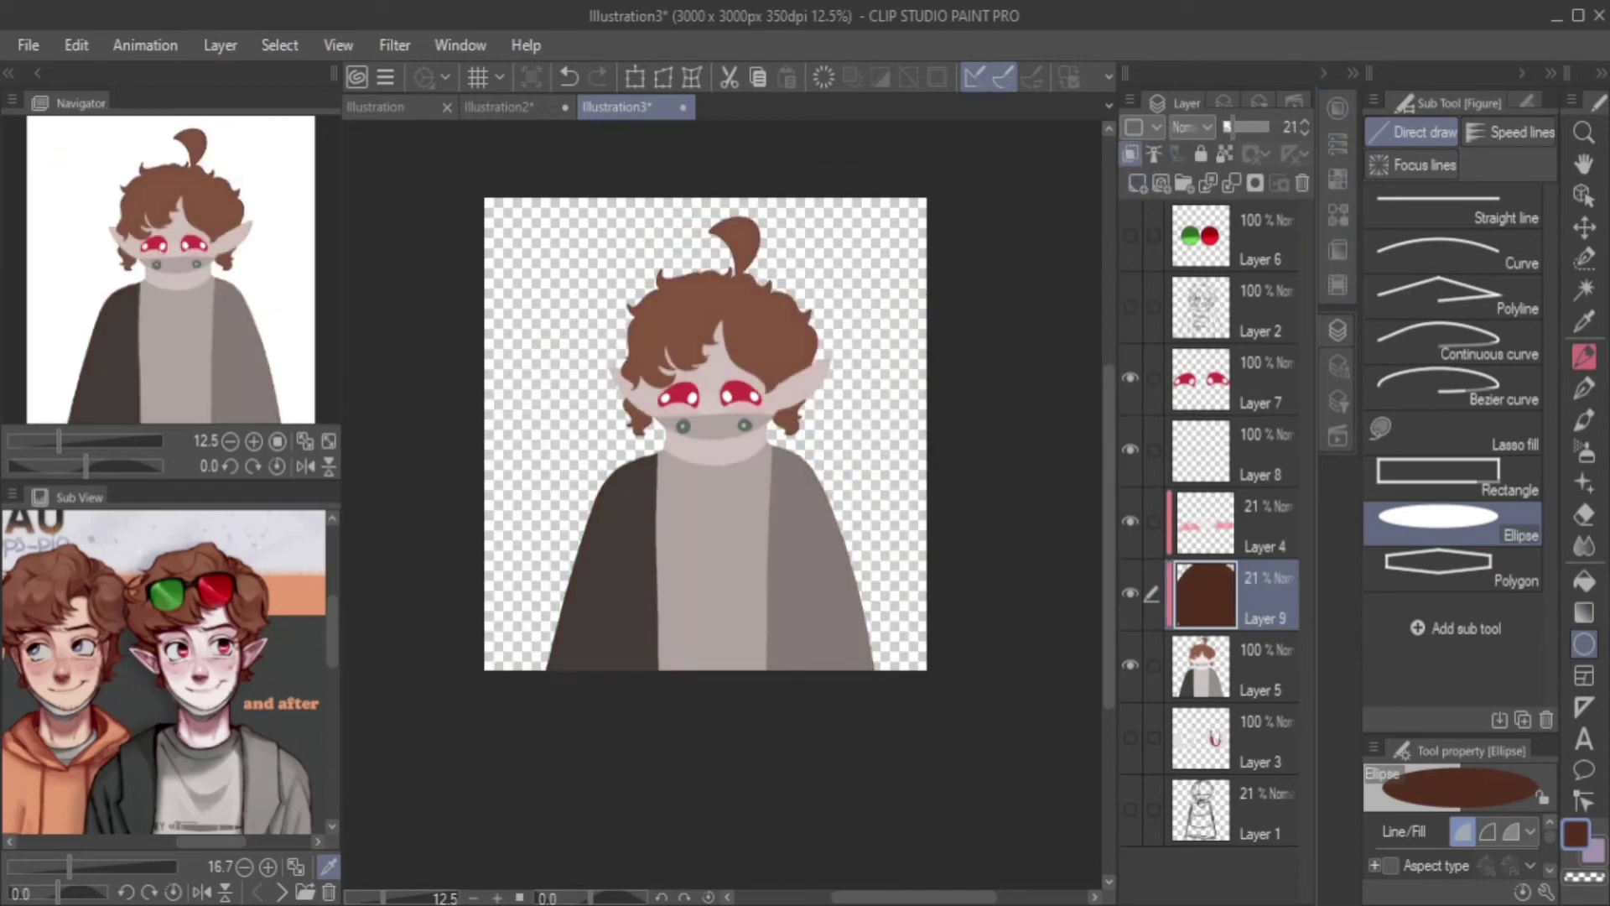
Erase the brown shade from the mid-face, ears, outer hair and outer shoulders with the Kneaded eraser at size 262.3.
key(e)
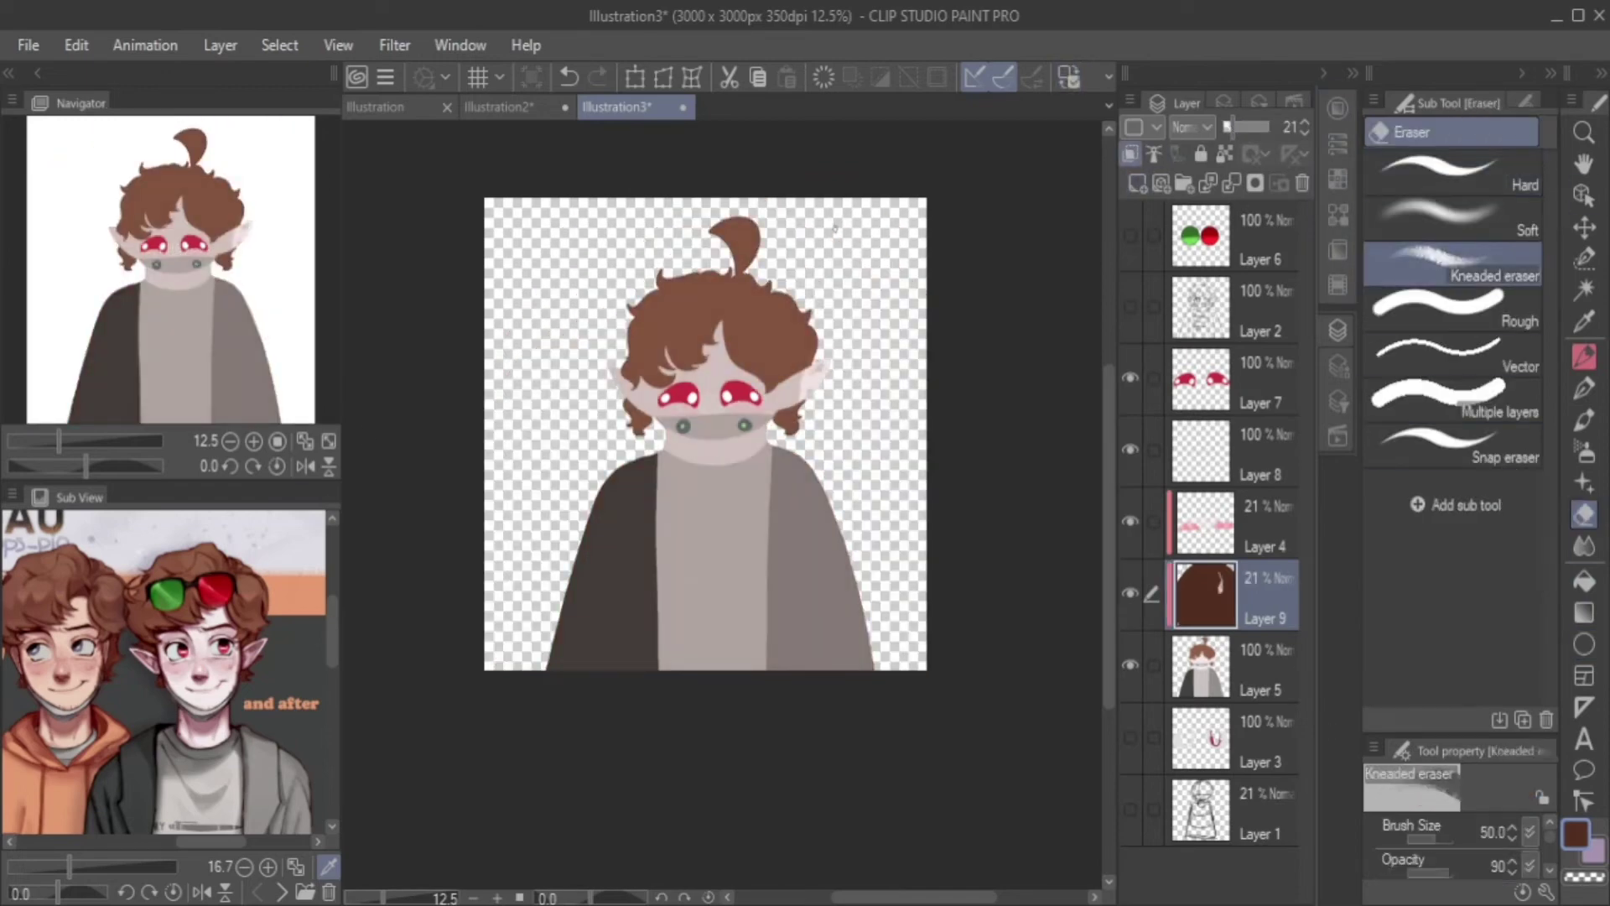
scroll(704, 434, up, 4)
mouse_move(755, 470)
mouse_down()
mouse_move(771, 302)
mouse_move(647, 503)
mouse_up()
scroll(520, 314, down, 3)
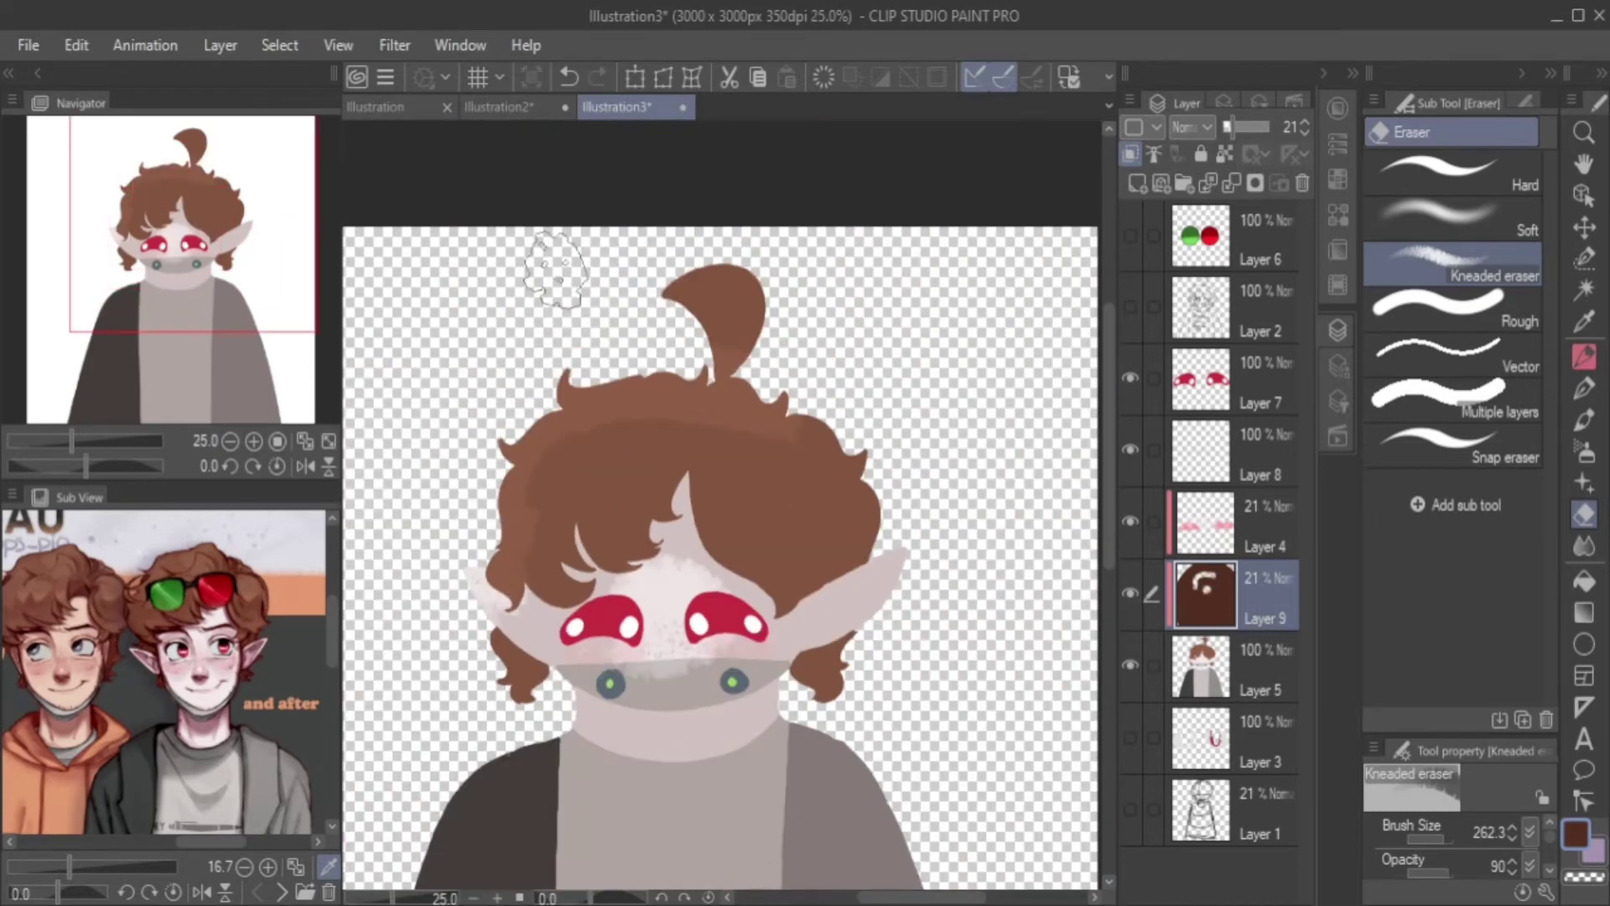
scroll(688, 578, down, 3)
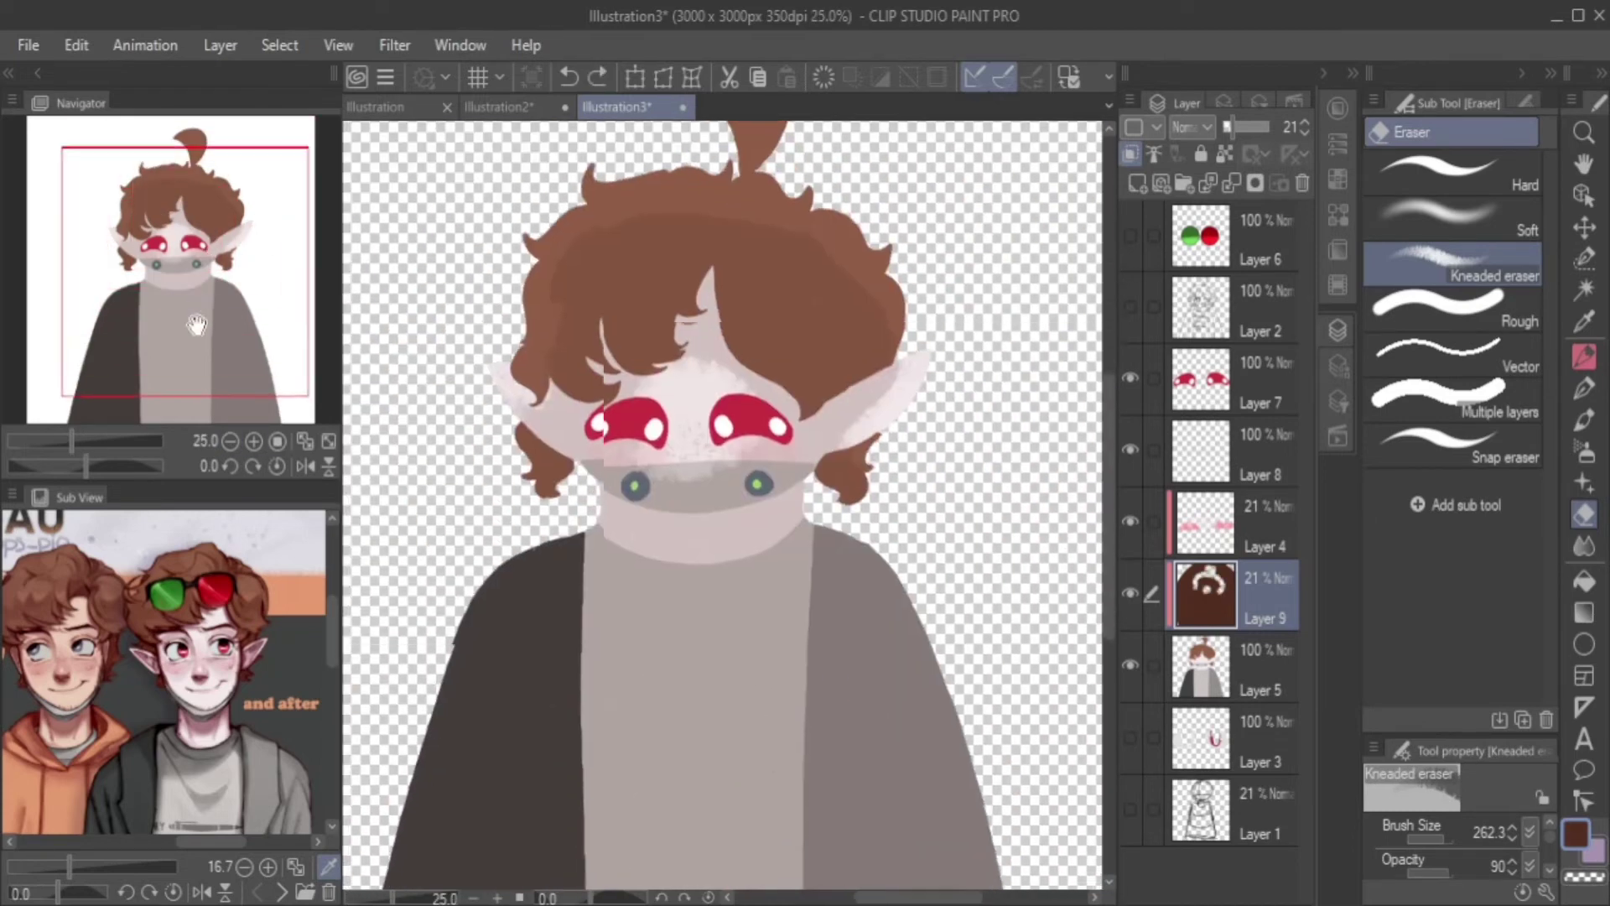
mouse_move(982, 530)
mouse_down()
mouse_move(869, 449)
mouse_move(927, 467)
mouse_move(935, 625)
mouse_up()
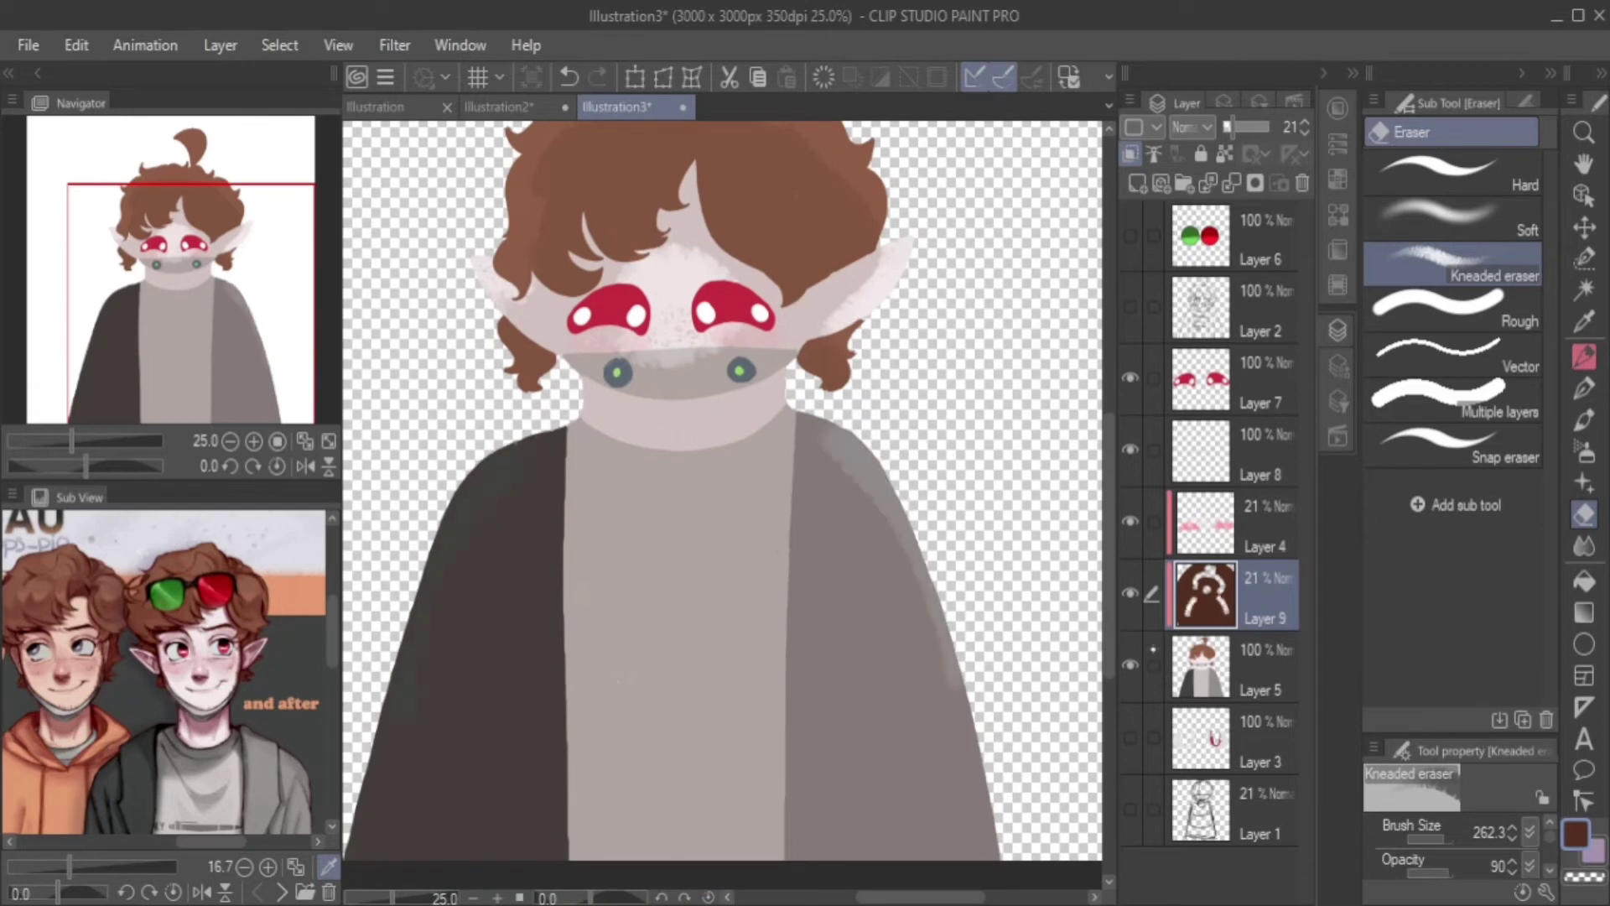
drag(237, 386, 226, 405)
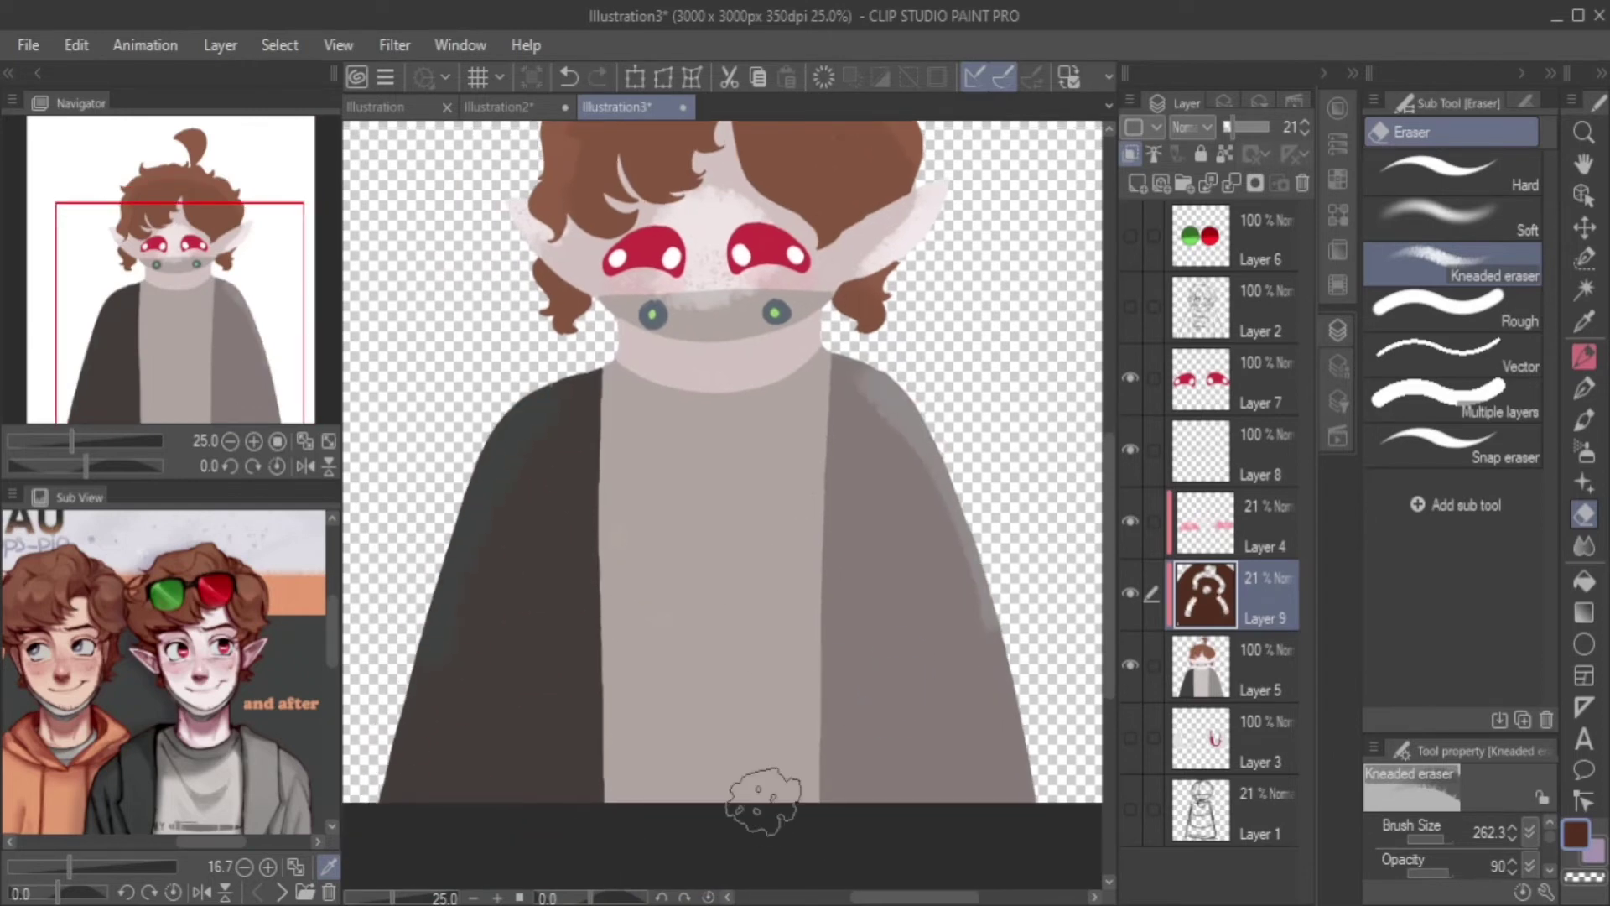
Erase fine diagonal highlight lines out of the brown shade on the shirt front with the Kneaded eraser at size 5.8.
key(u)
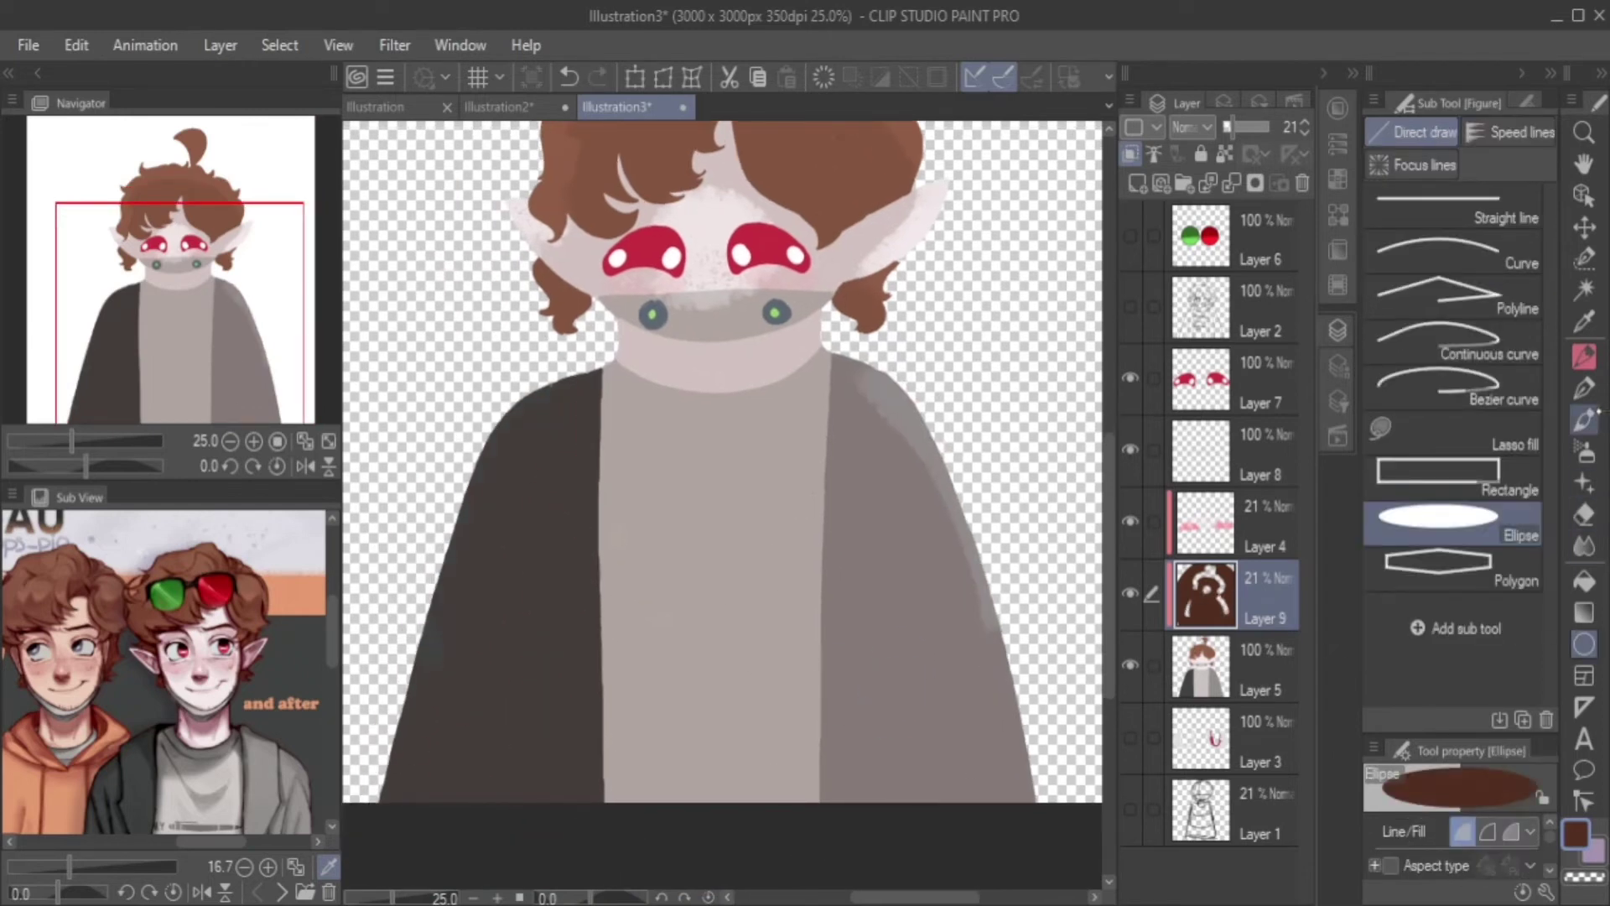
key(b)
key(e)
mouse_move(189, 328)
mouse_down()
mouse_move(192, 273)
mouse_move(223, 323)
mouse_up()
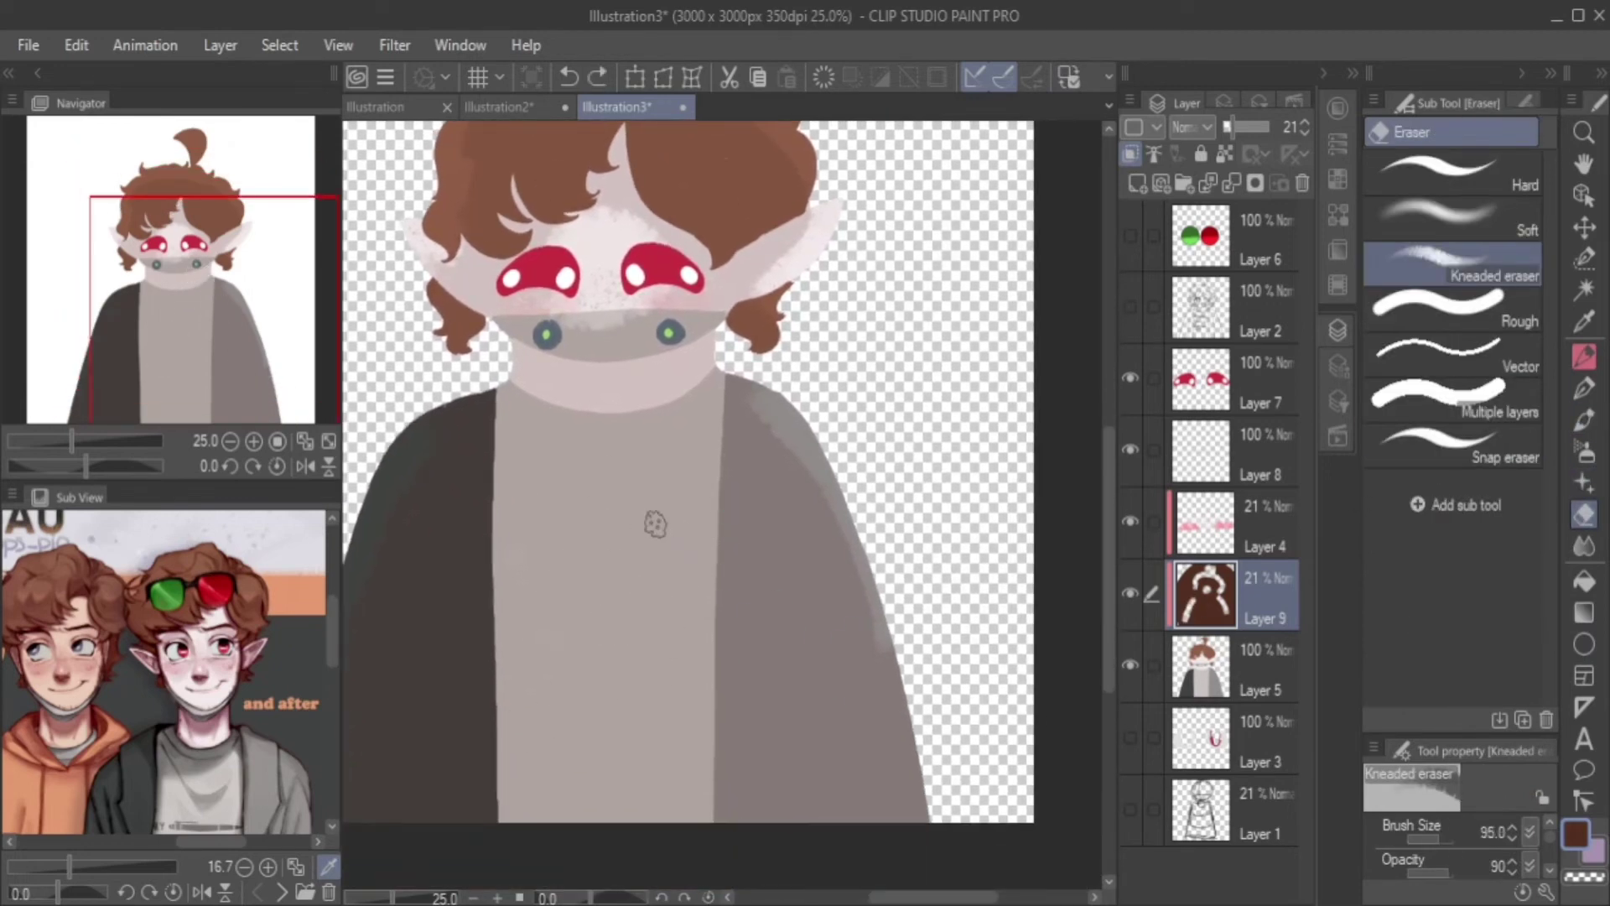
drag(655, 524, 639, 738)
scroll(665, 486, down, 5)
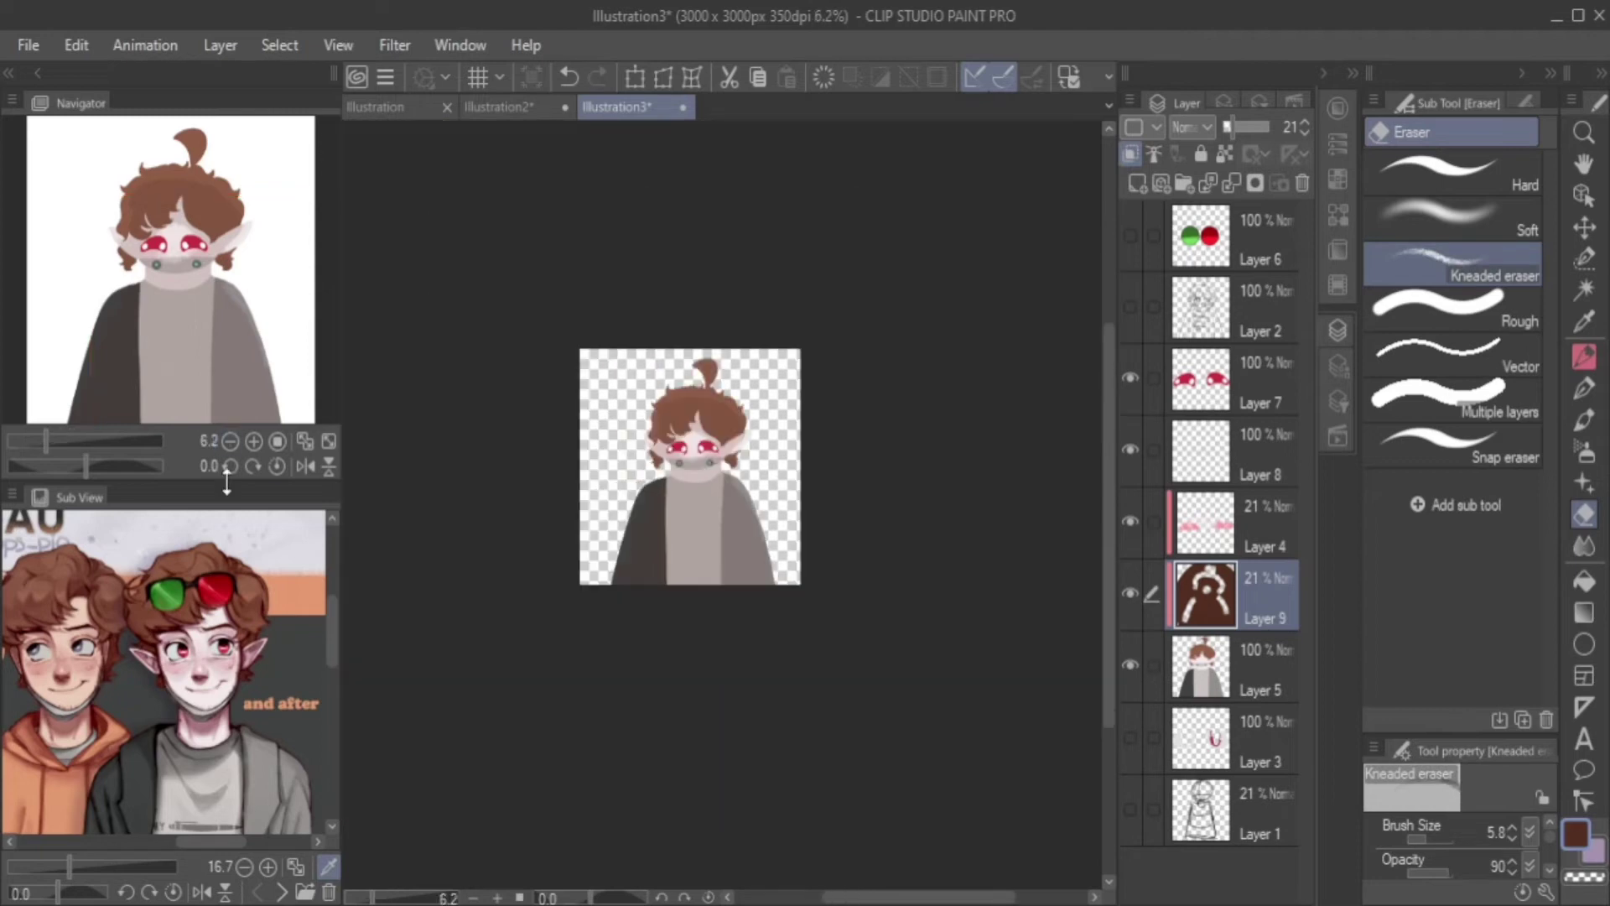
scroll(706, 462, up, 5)
Add a clipped layer above the brown shade and airbrush soft light pink along the hair, ears and outer jacket edges.
key(ctrl+shift+n)
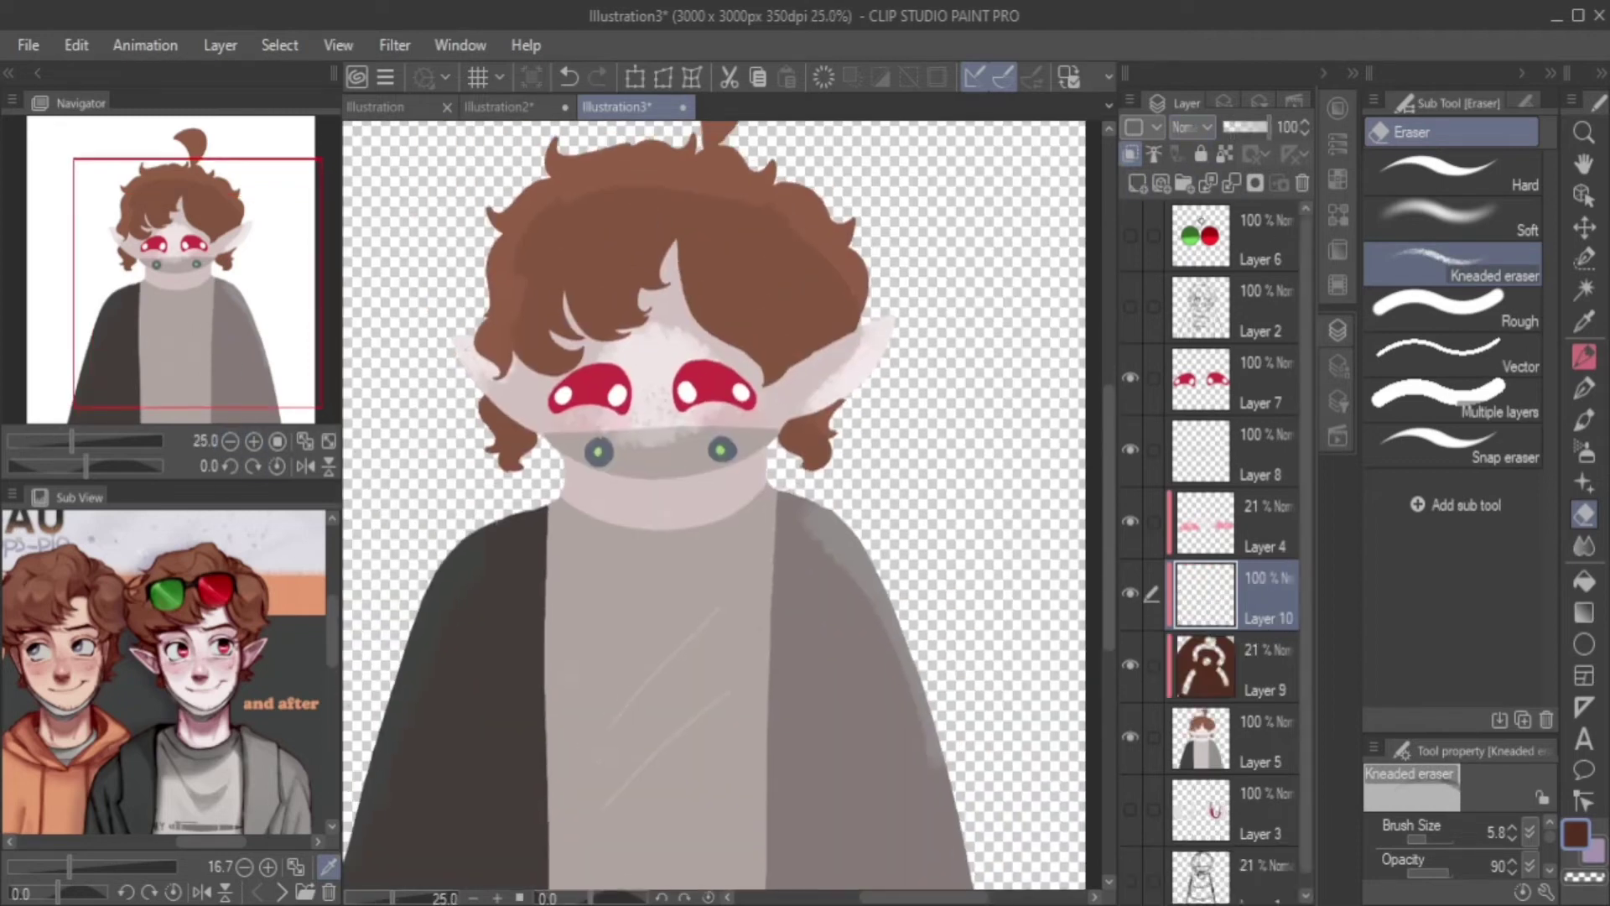
key(p)
key(b)
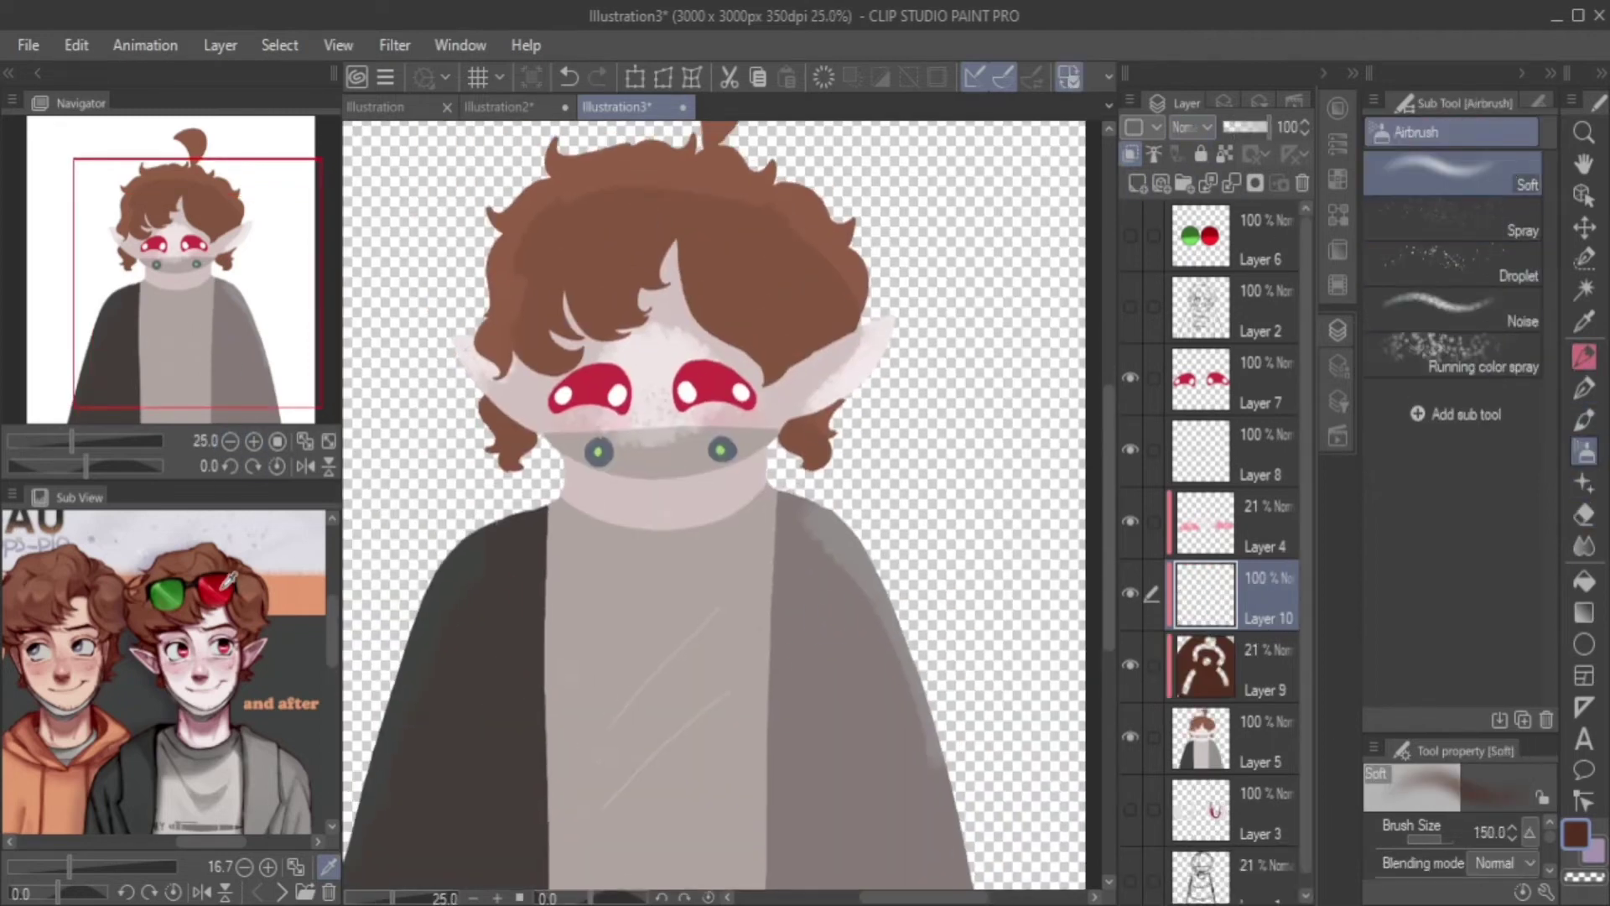
click(1339, 107)
click(1197, 239)
click(229, 440)
mouse_move(717, 280)
mouse_down()
mouse_move(736, 313)
mouse_move(707, 327)
mouse_up()
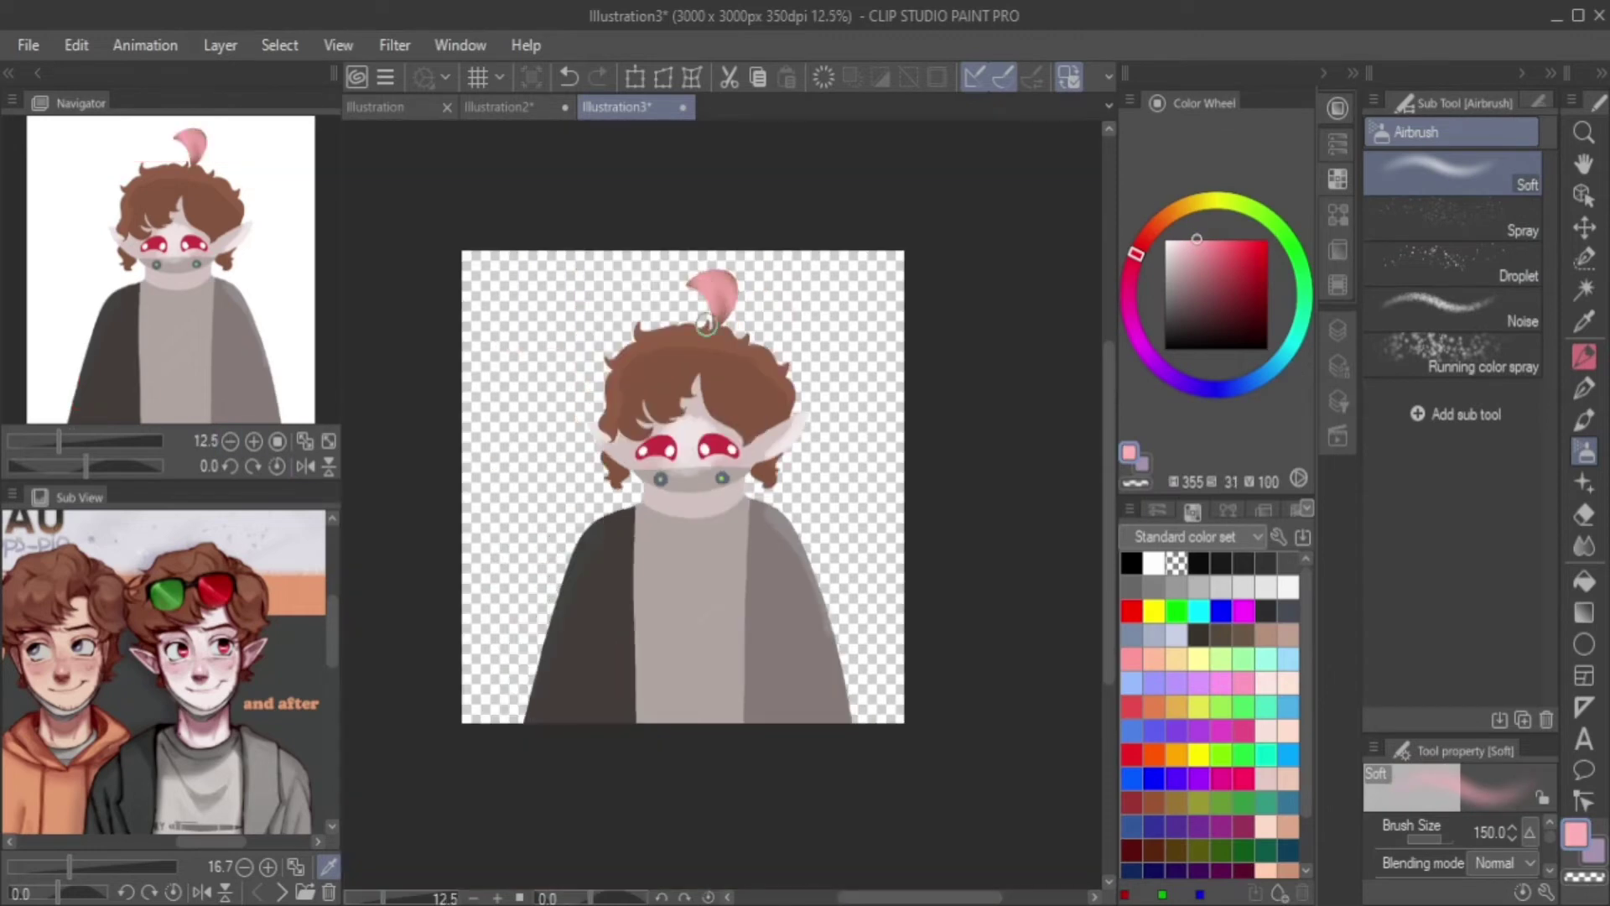
mouse_move(723, 507)
mouse_down()
mouse_move(669, 320)
mouse_move(585, 448)
mouse_move(719, 525)
mouse_move(523, 634)
mouse_move(793, 498)
mouse_move(836, 406)
mouse_move(739, 315)
mouse_move(793, 436)
mouse_up()
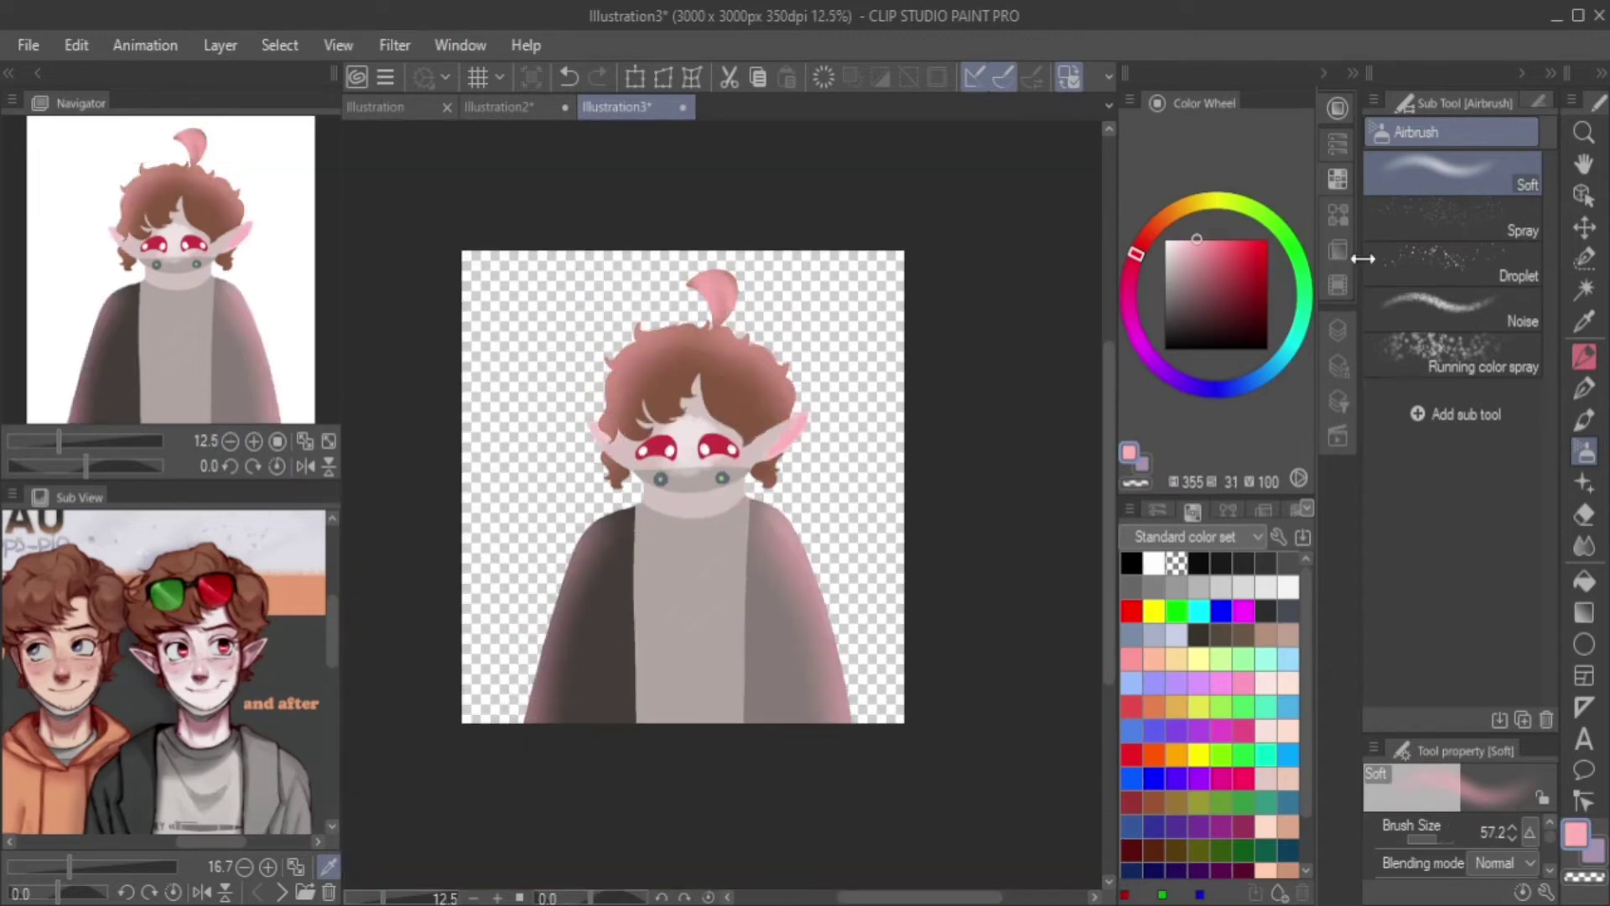
Set the pink airbrush layer's blending mode to Overlay and its opacity to 44%.
click(1337, 330)
click(1192, 127)
click(1257, 135)
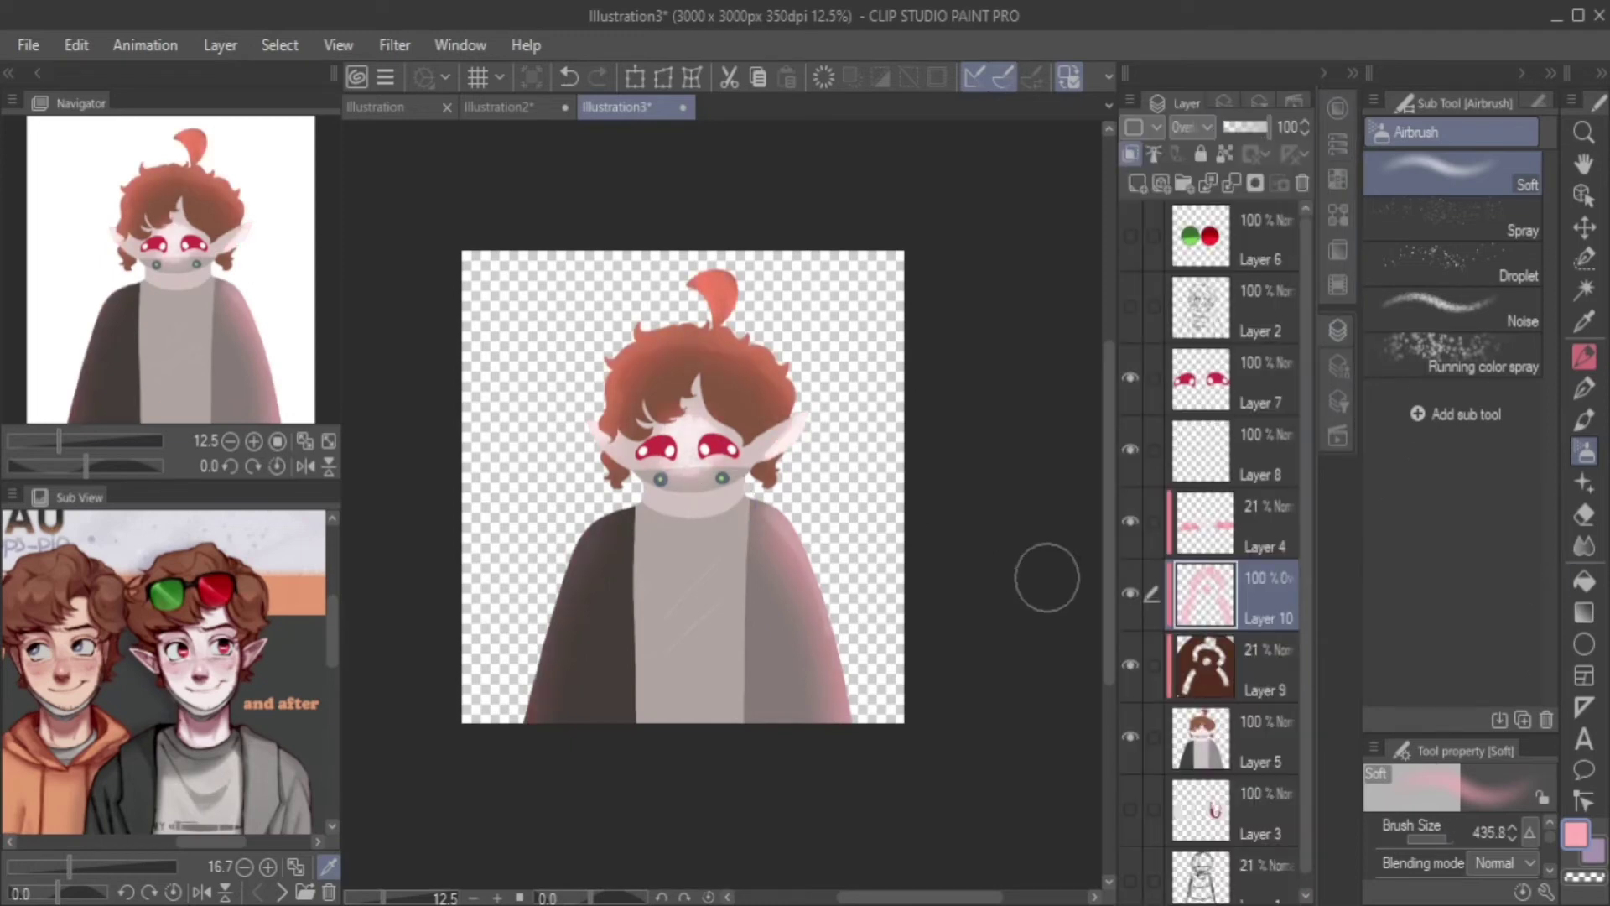
click(1244, 127)
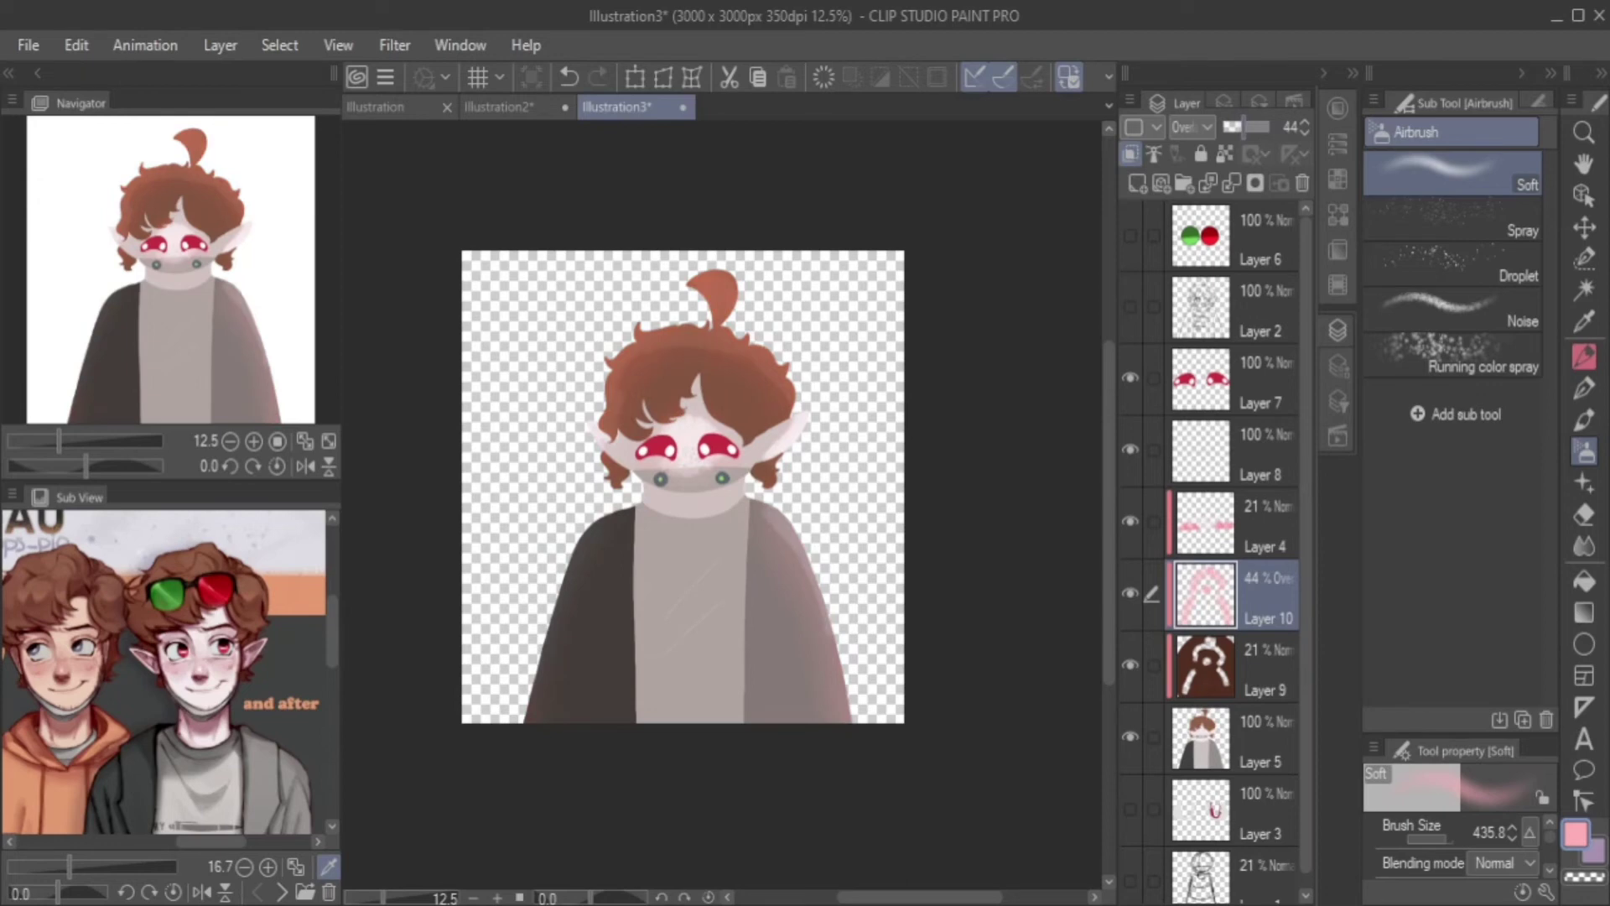
Smooth the erased edges of the brown shade layer with the Wet bleed blender at size 150.
key(alt+[)
key(j)
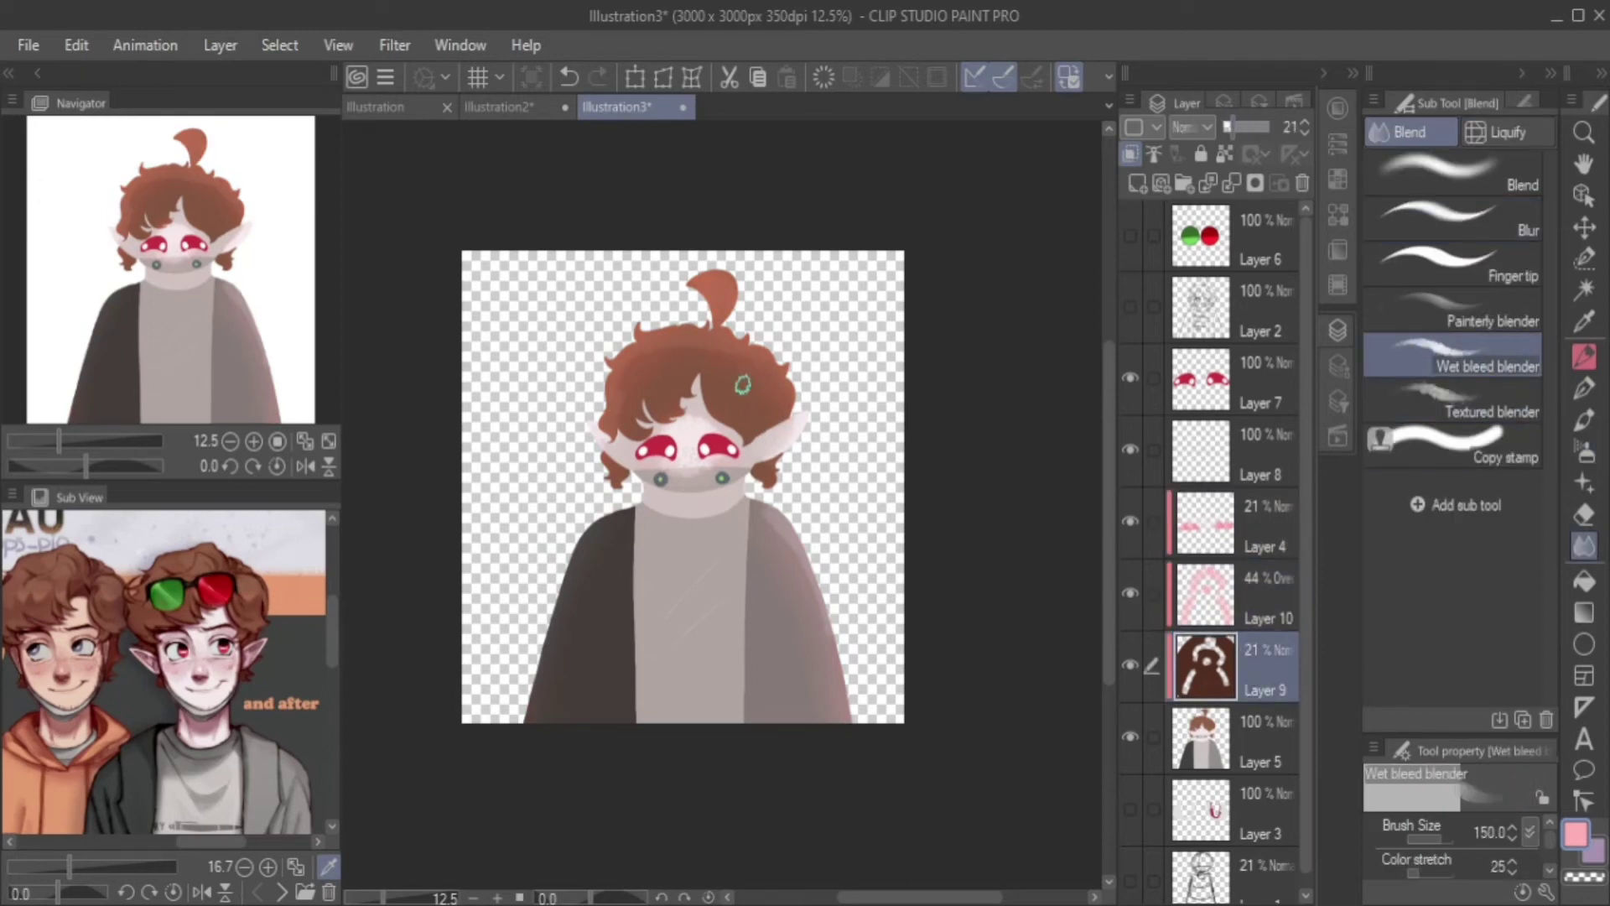
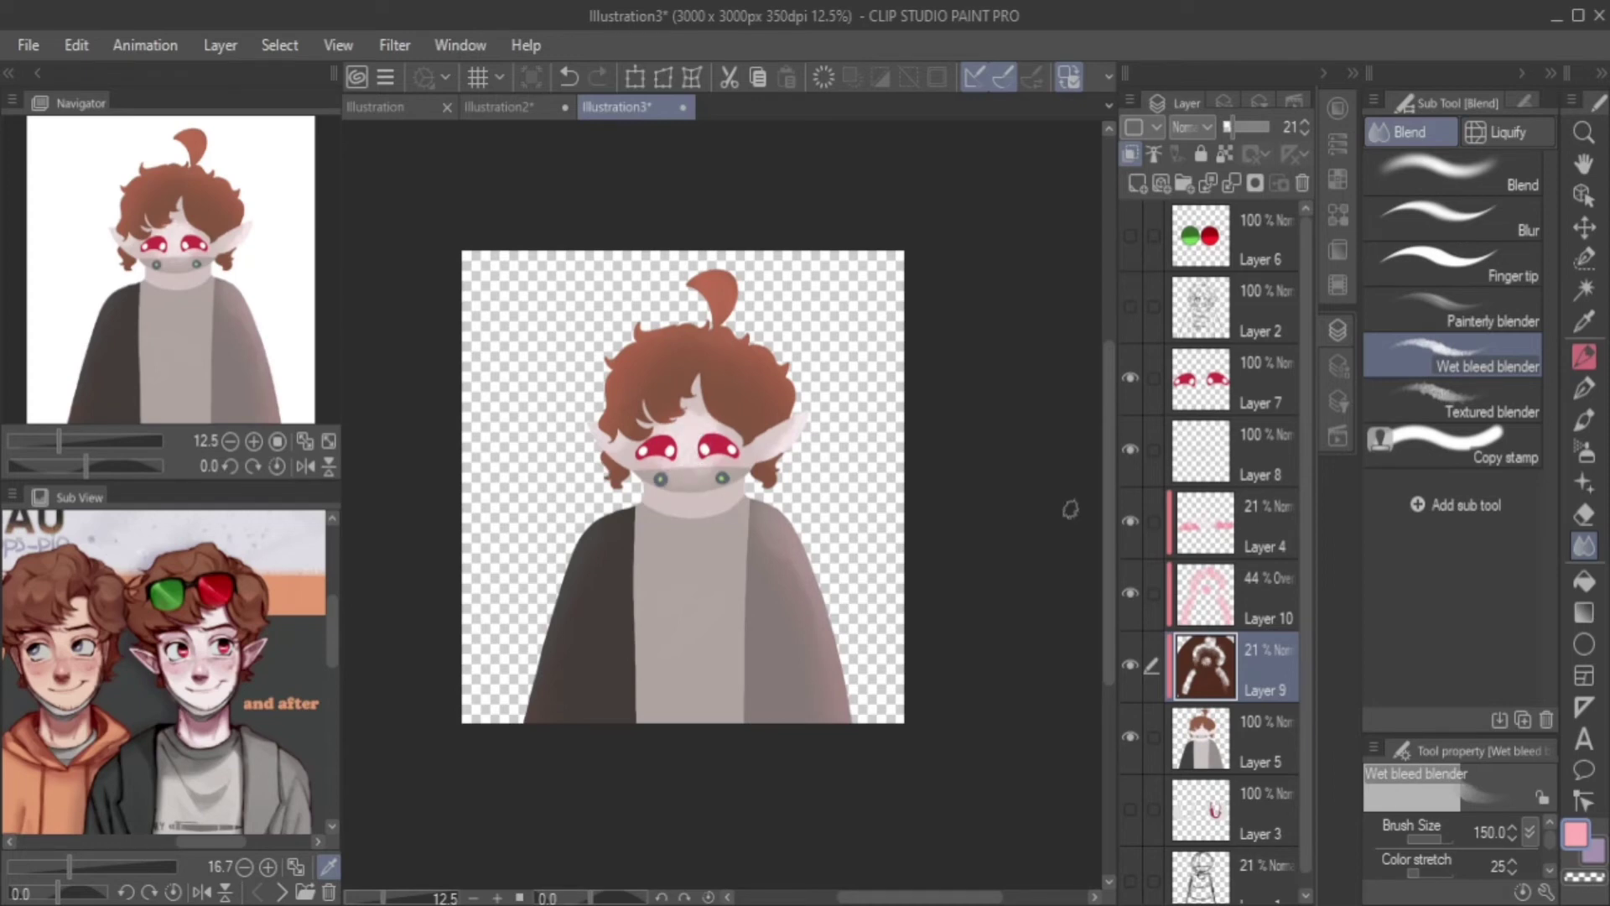
scroll(1070, 509, up, 2)
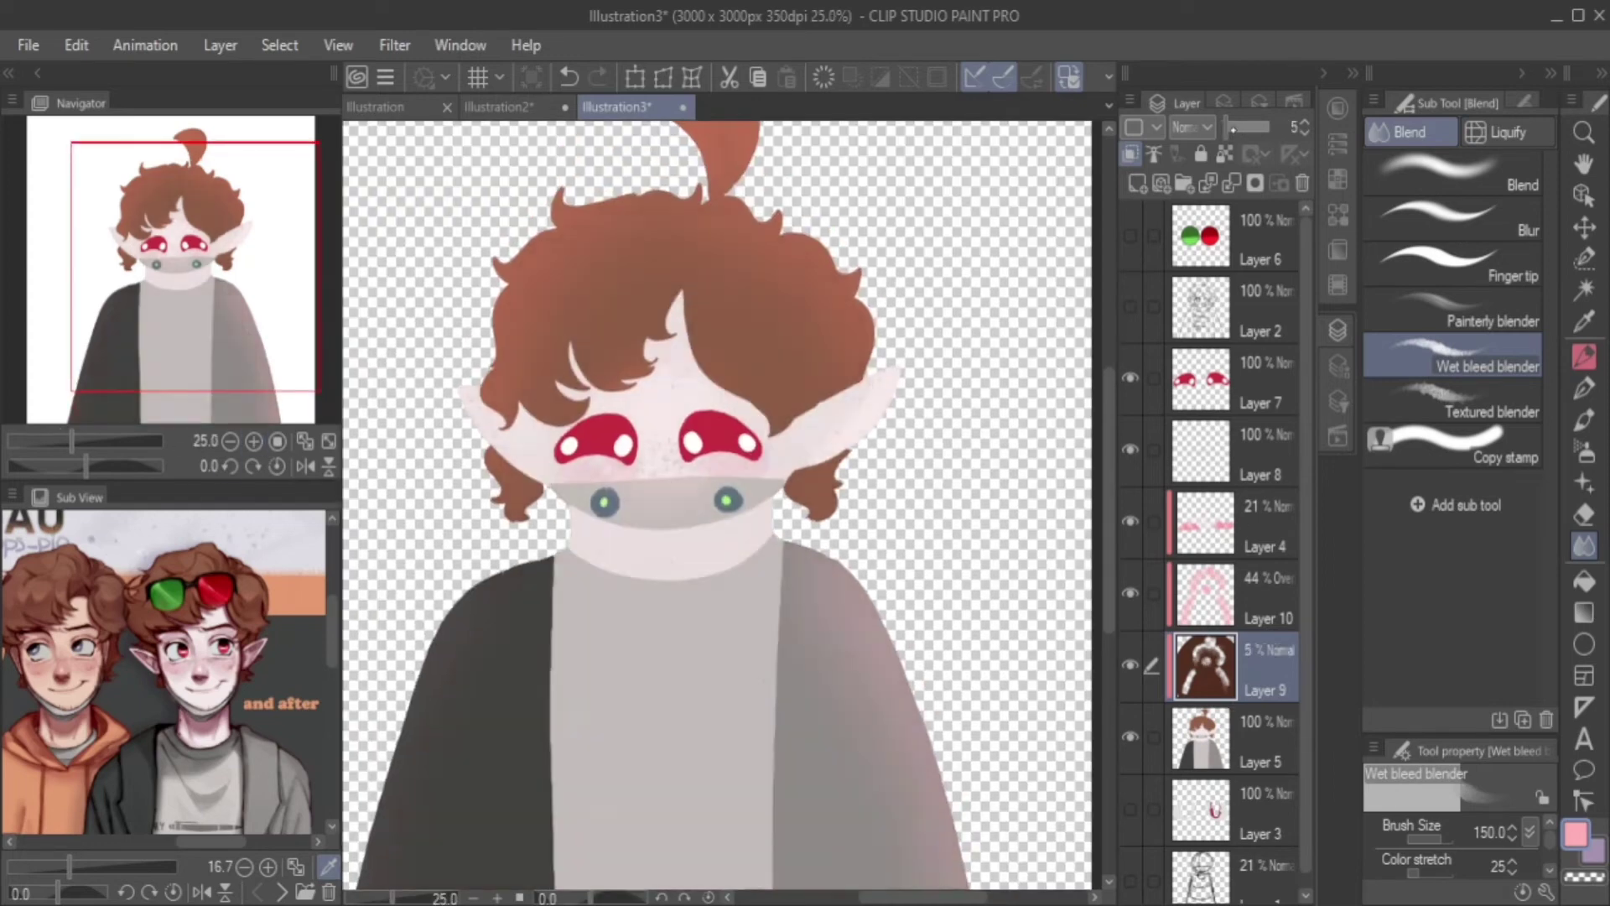
Set the opacity of both the brown shade layer and the pink Overlay layer to 37%.
mouse_move(1229, 127)
mouse_down()
mouse_move(1268, 127)
mouse_move(1230, 127)
mouse_up()
click(1266, 594)
double_click(229, 440)
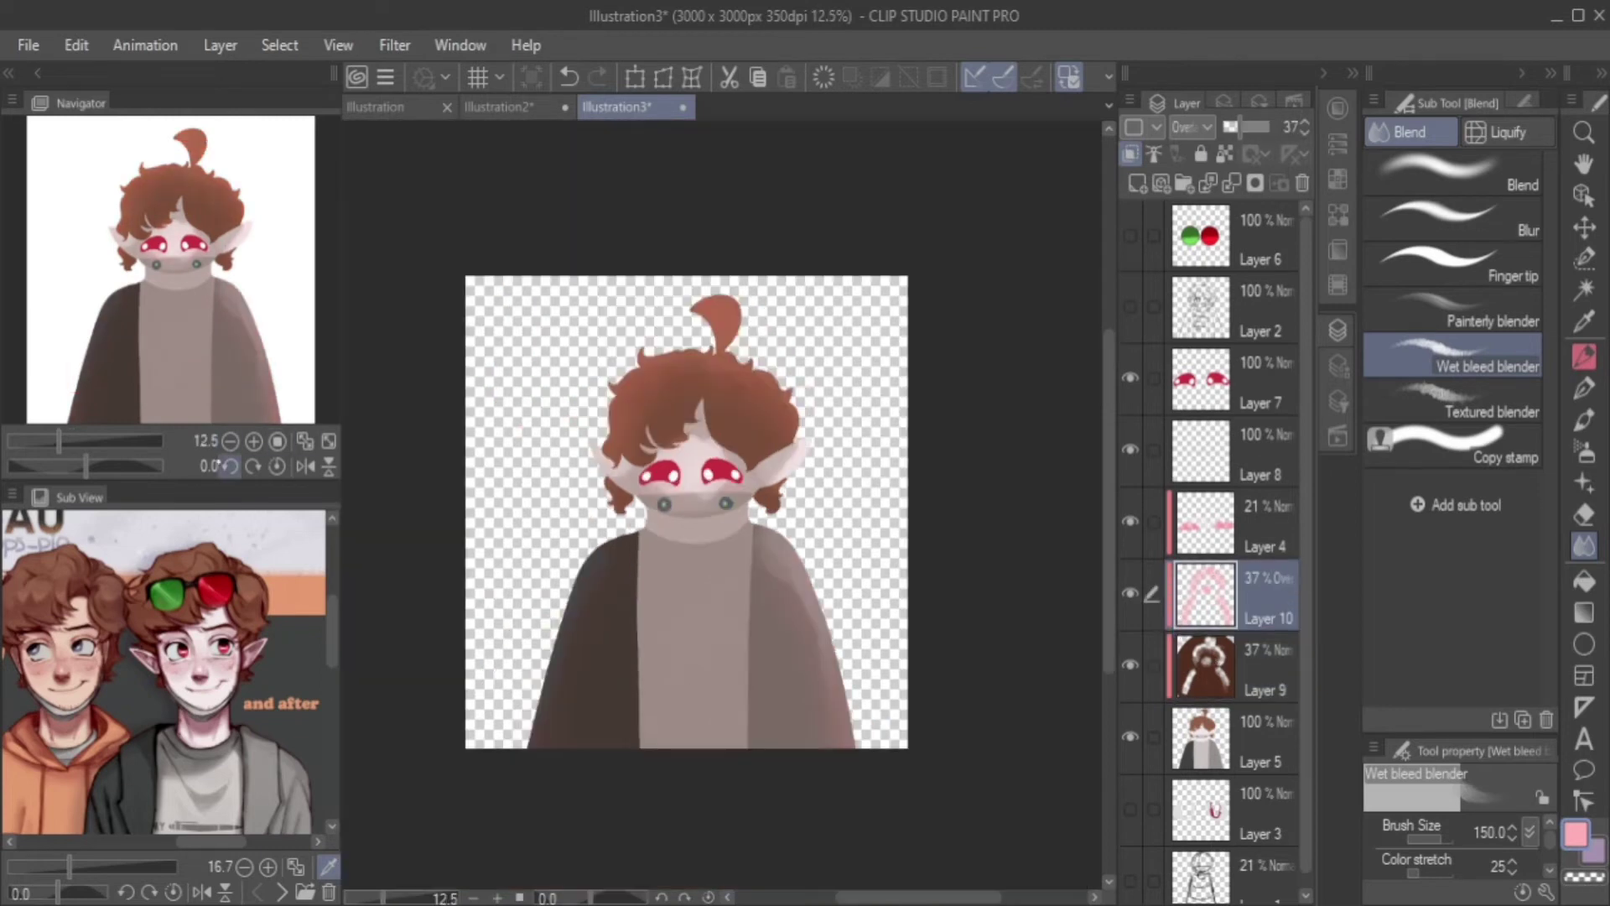
Delete the pink Overlay layer and the brown shade layer.
key(o)
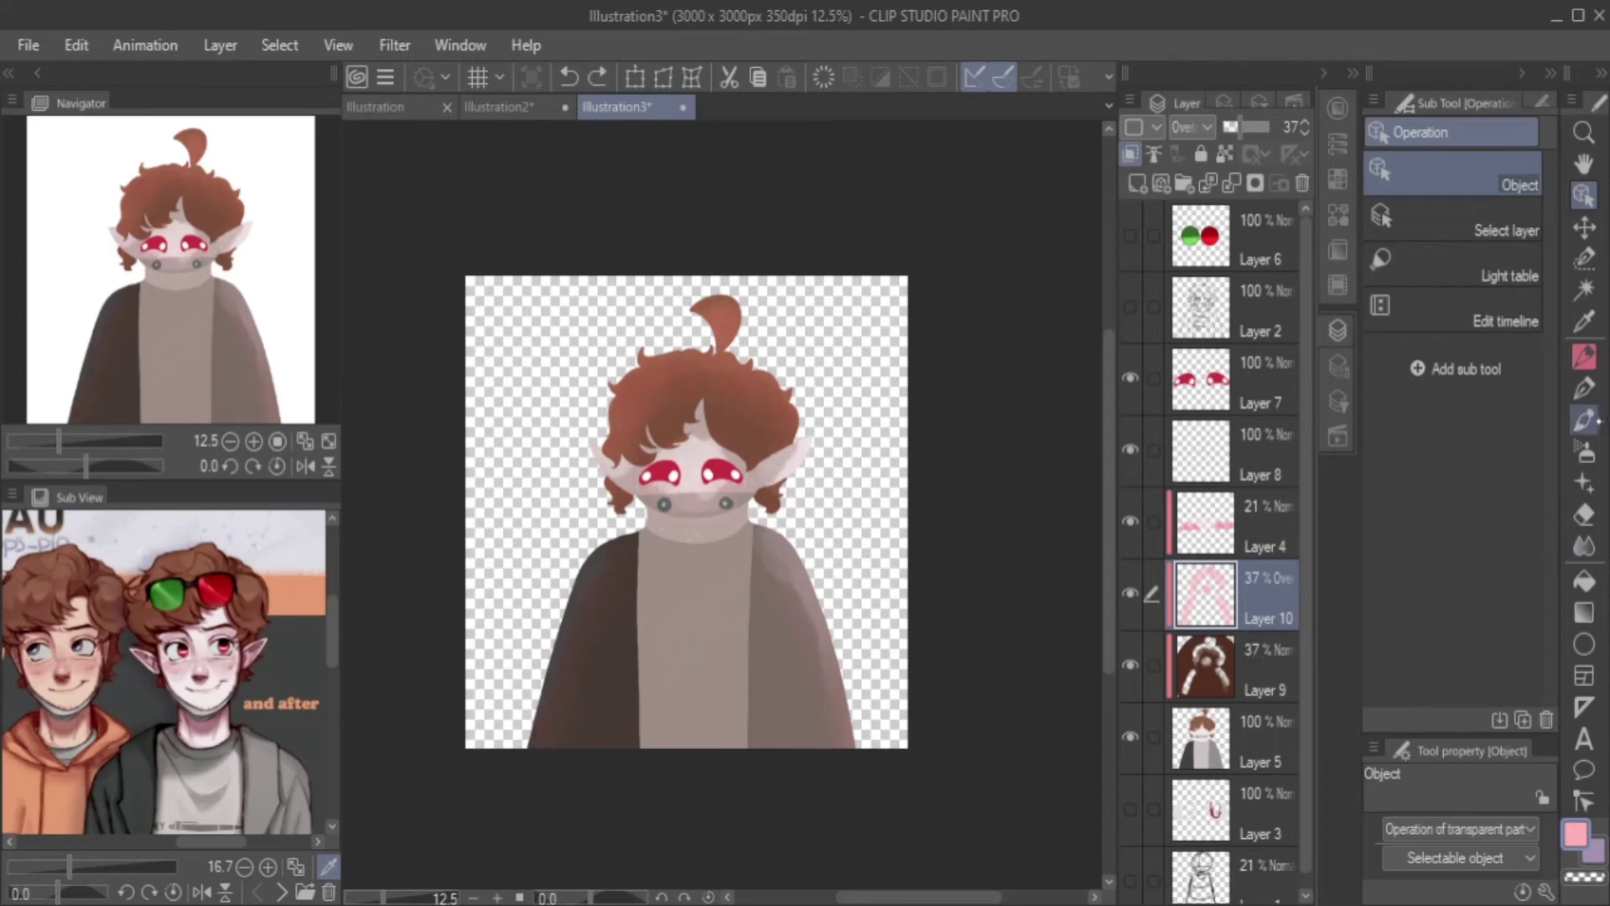
key(b)
key(ctrl+z)
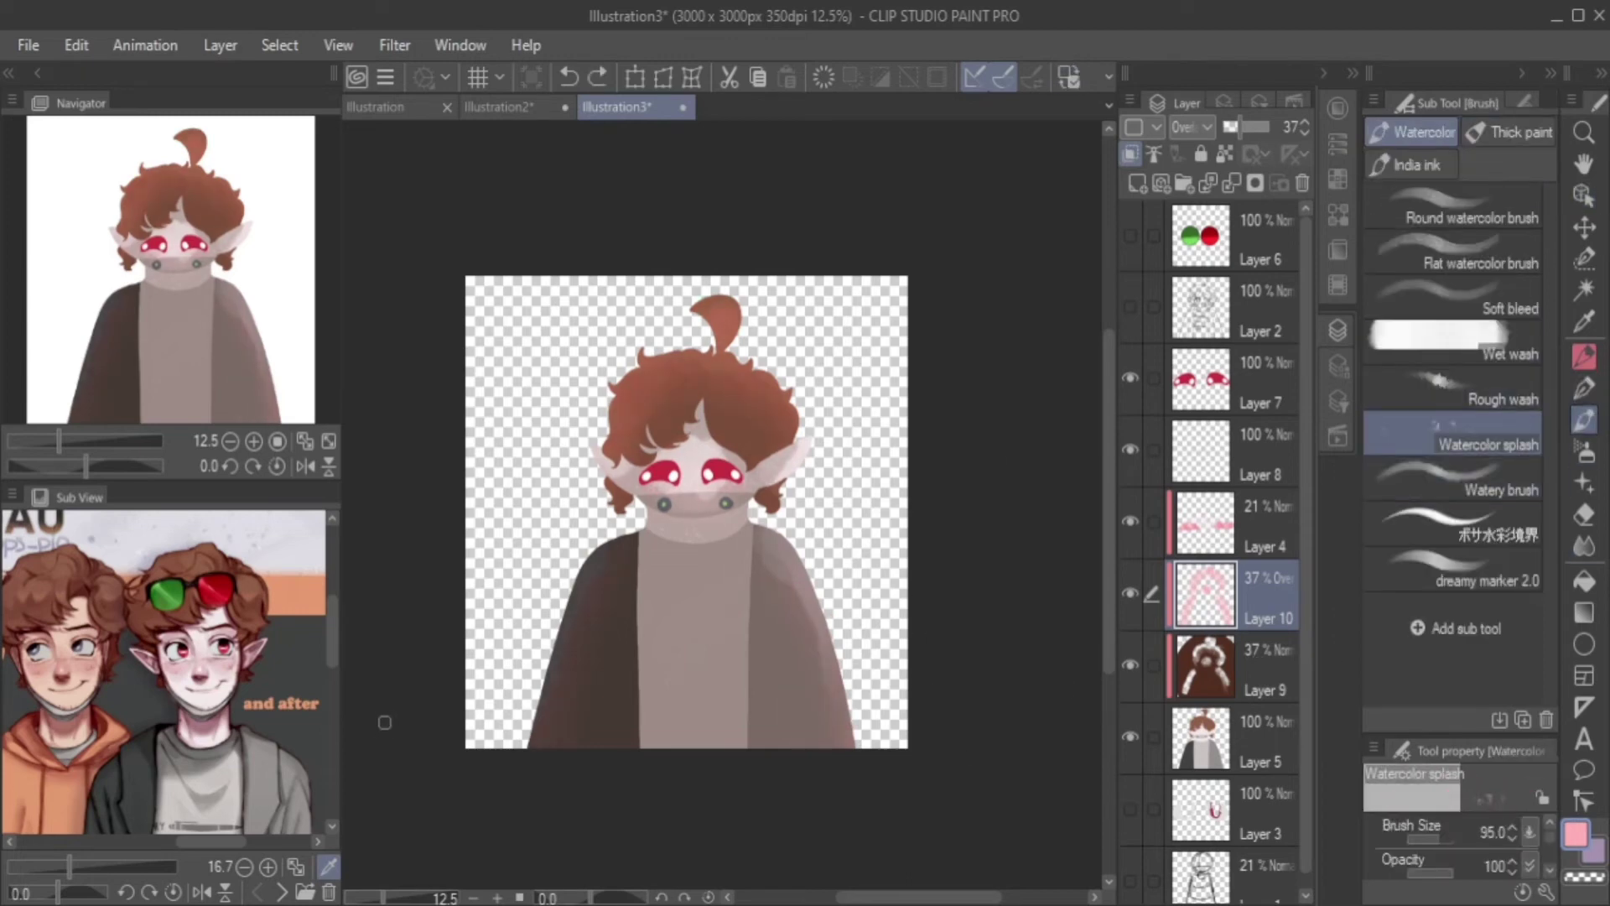
click(1302, 183)
click(1301, 183)
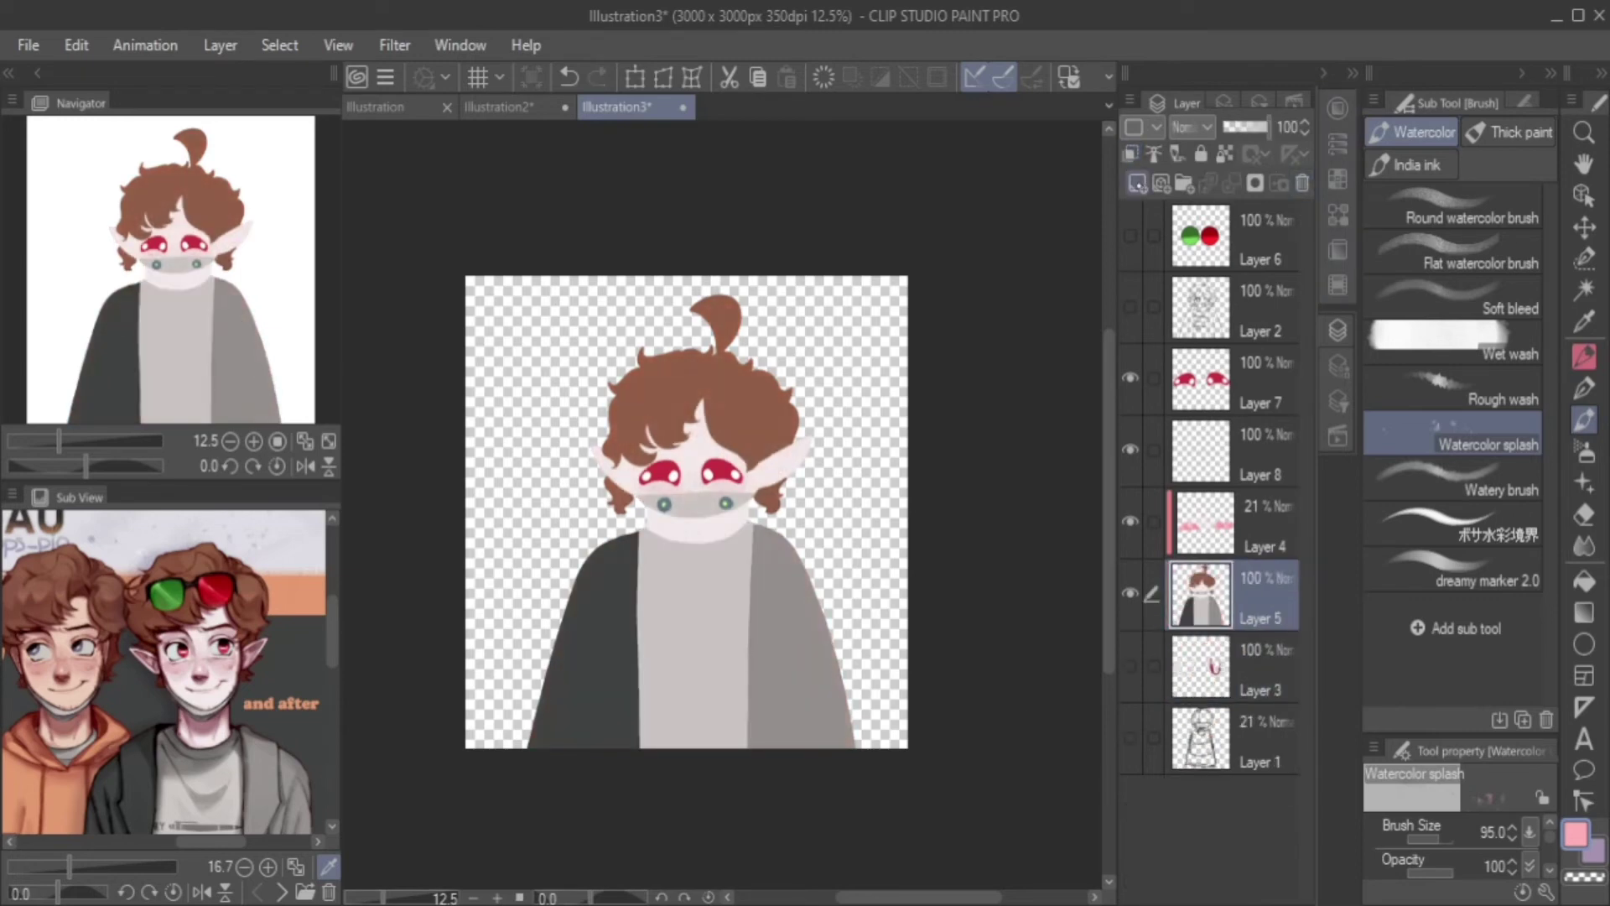
Cover the character with a dark red ellipse on a new clipped layer above the flat colors and set the layer's opacity to 50%.
click(1267, 328)
key(u)
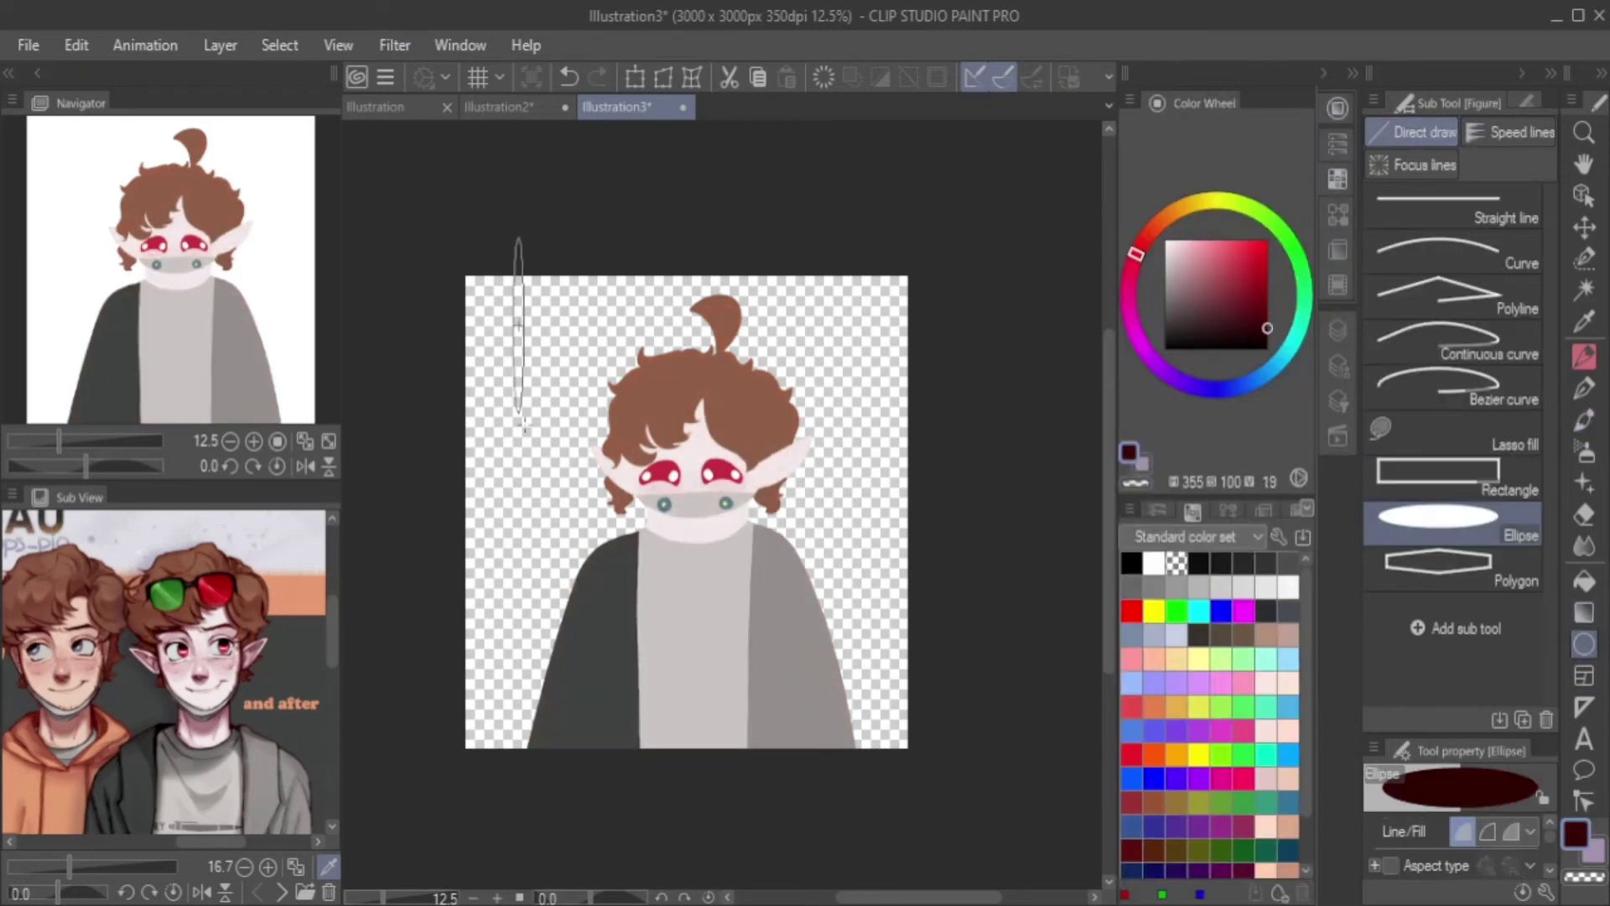
drag(524, 428, 968, 896)
click(1337, 330)
click(1245, 126)
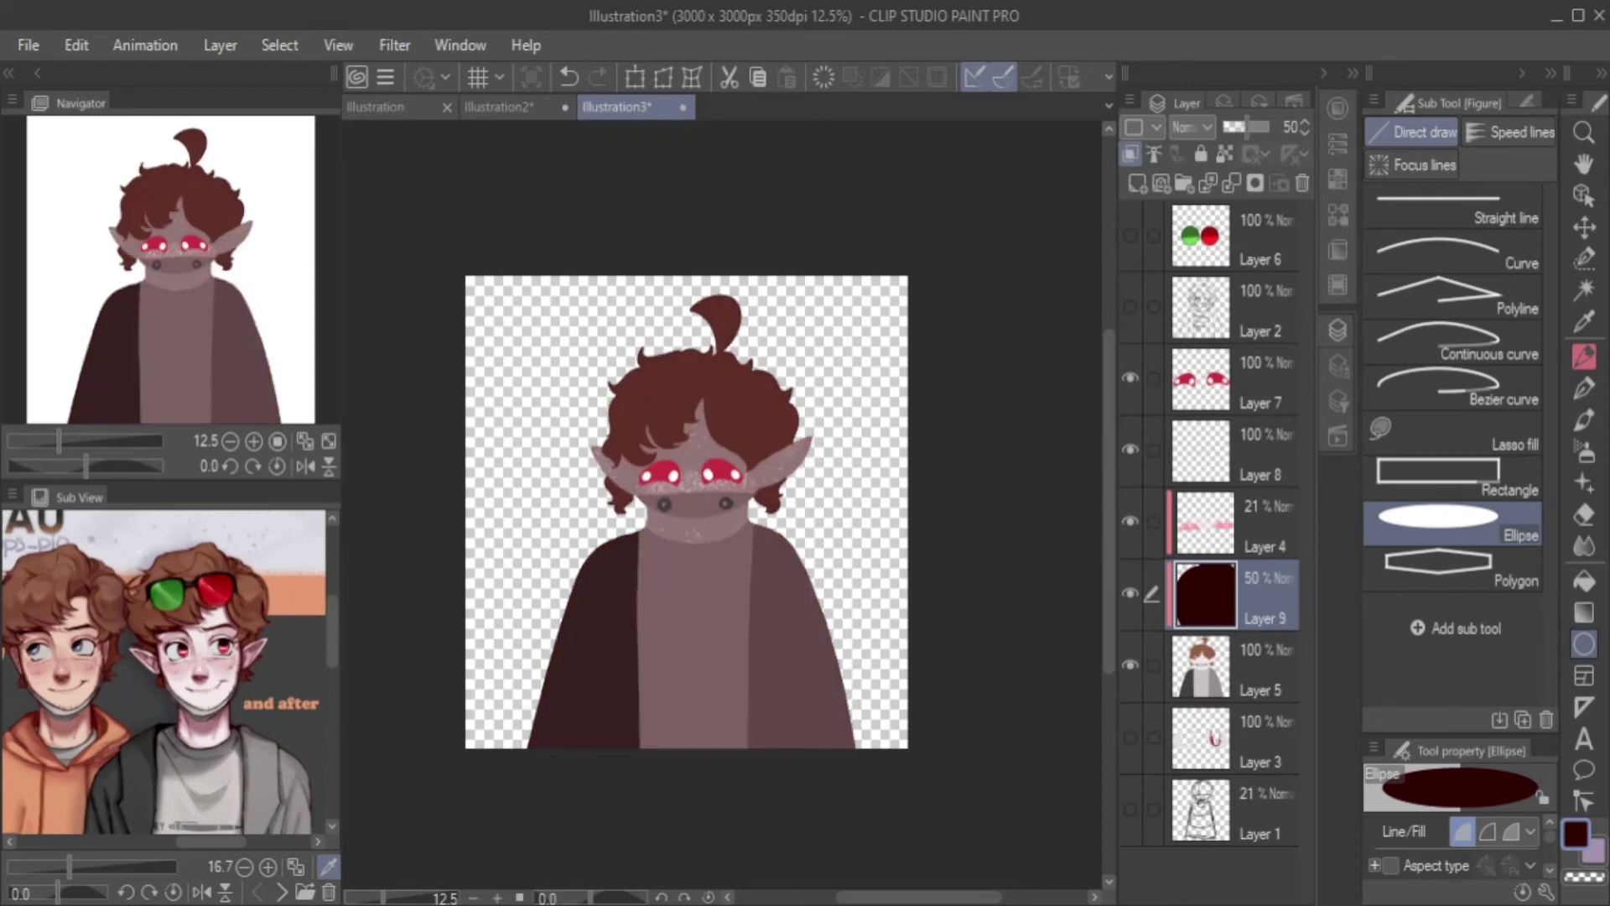
scroll(721, 504, up, 3)
scroll(721, 503, down, 2)
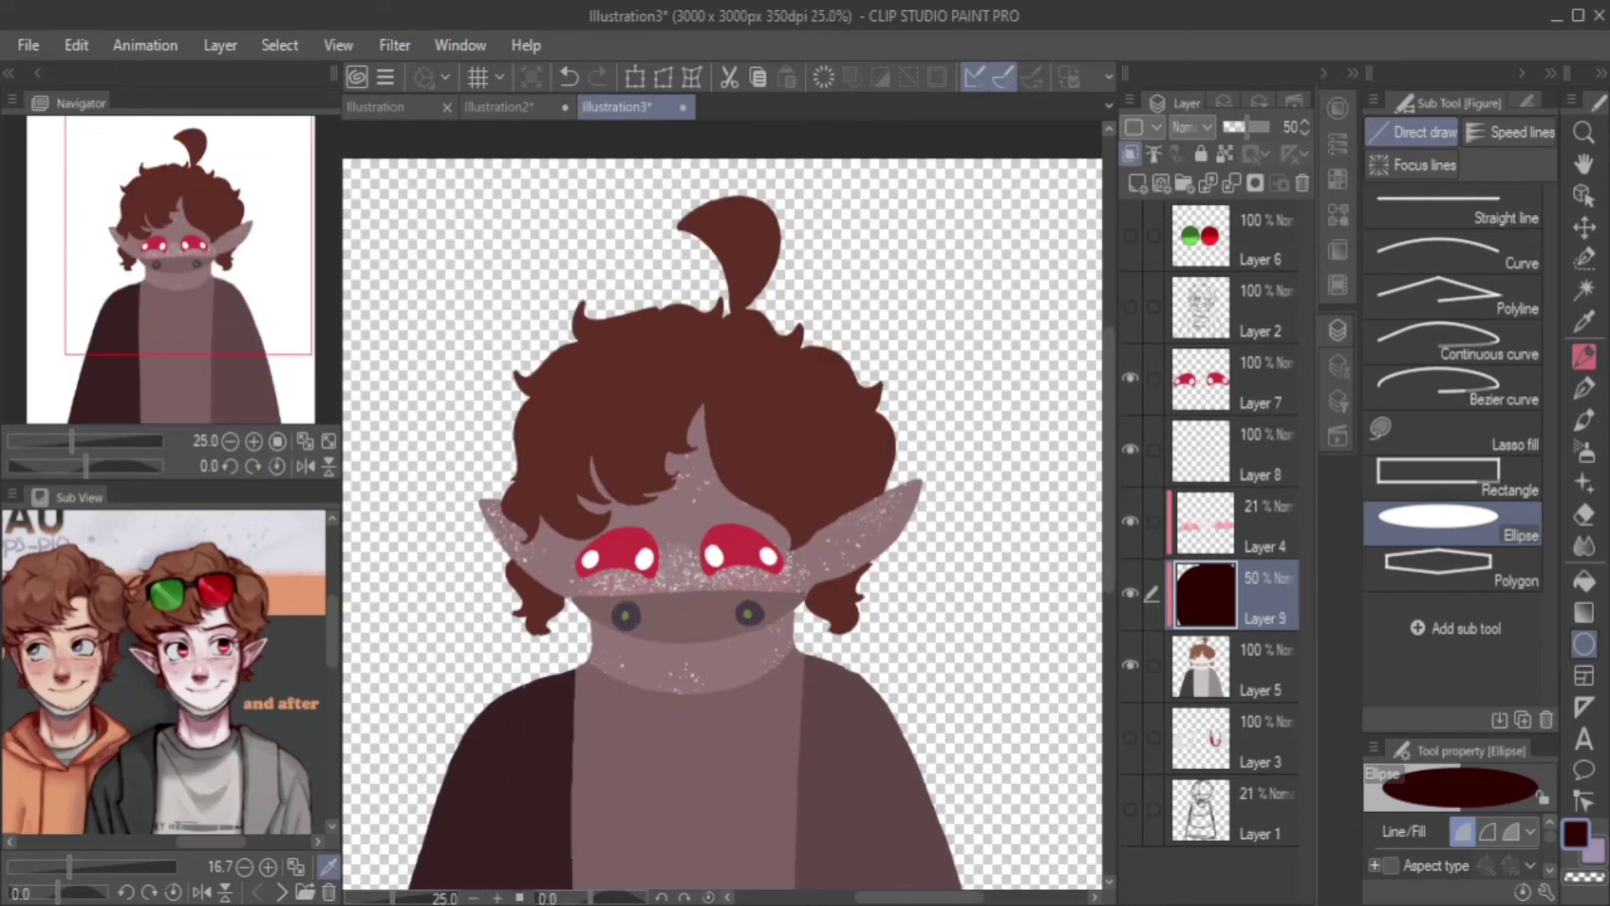
Add a new layer beneath the character and draw a large dark red circle behind the head and shoulders.
key(ctrl+minus)
key(ctrl+shift+n)
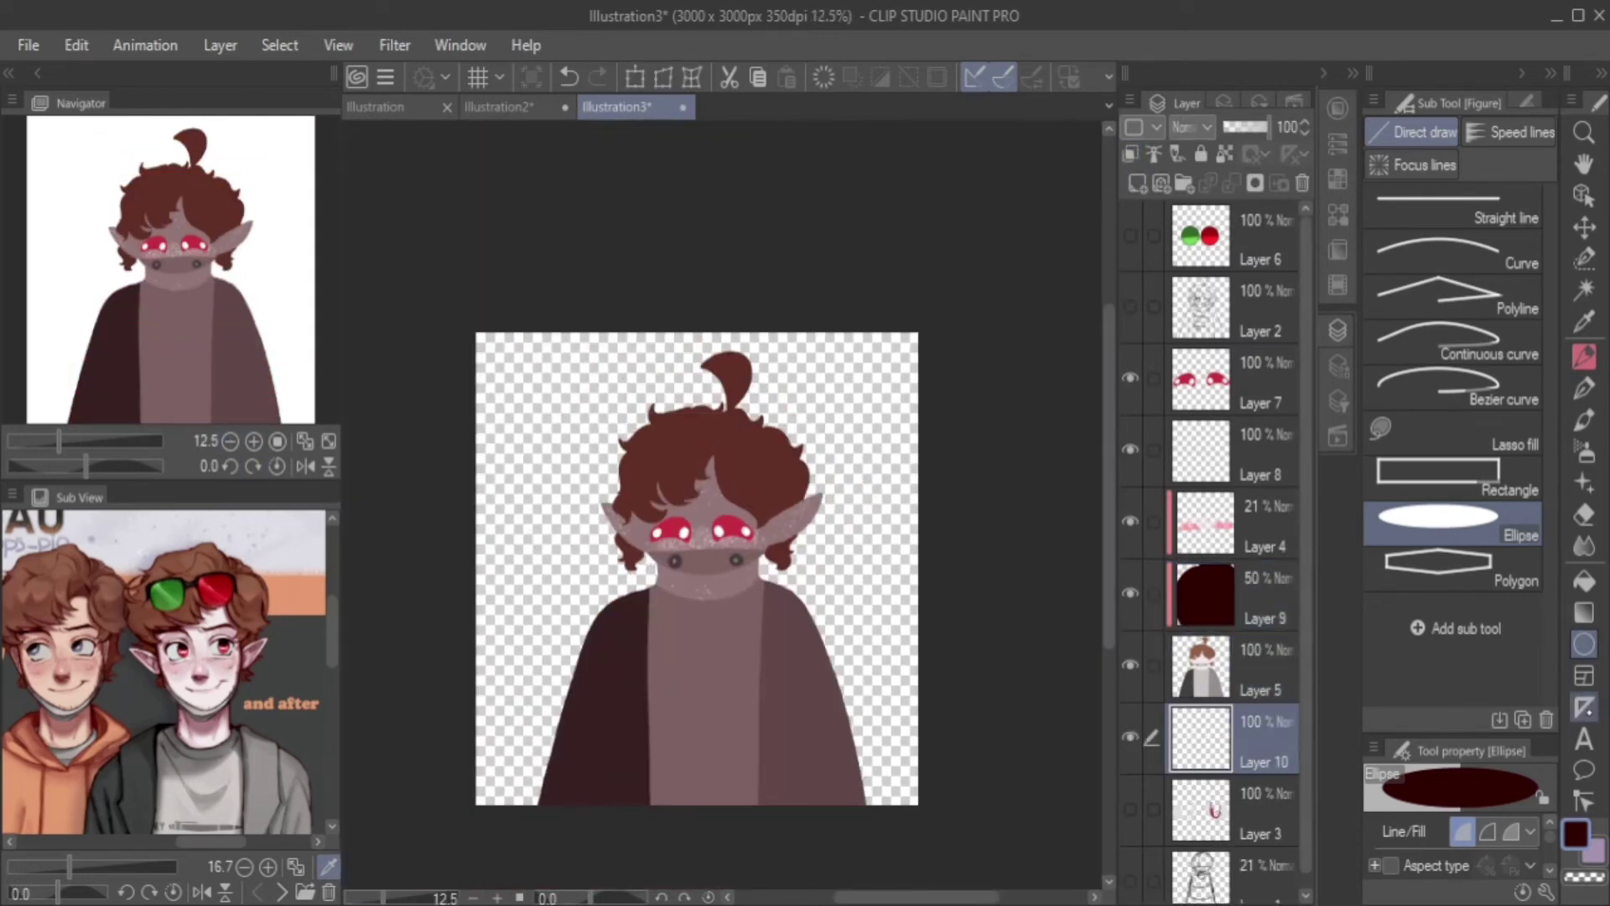
click(1584, 612)
click(1584, 644)
mouse_move(544, 410)
mouse_down()
mouse_move(840, 752)
mouse_move(638, 678)
mouse_move(847, 738)
mouse_up()
key(ctrl+z)
Fade the upper part of the dark red circle with the Soft airbrush in white and set its layer's opacity to 38%.
click(1337, 107)
click(1153, 563)
click(1584, 453)
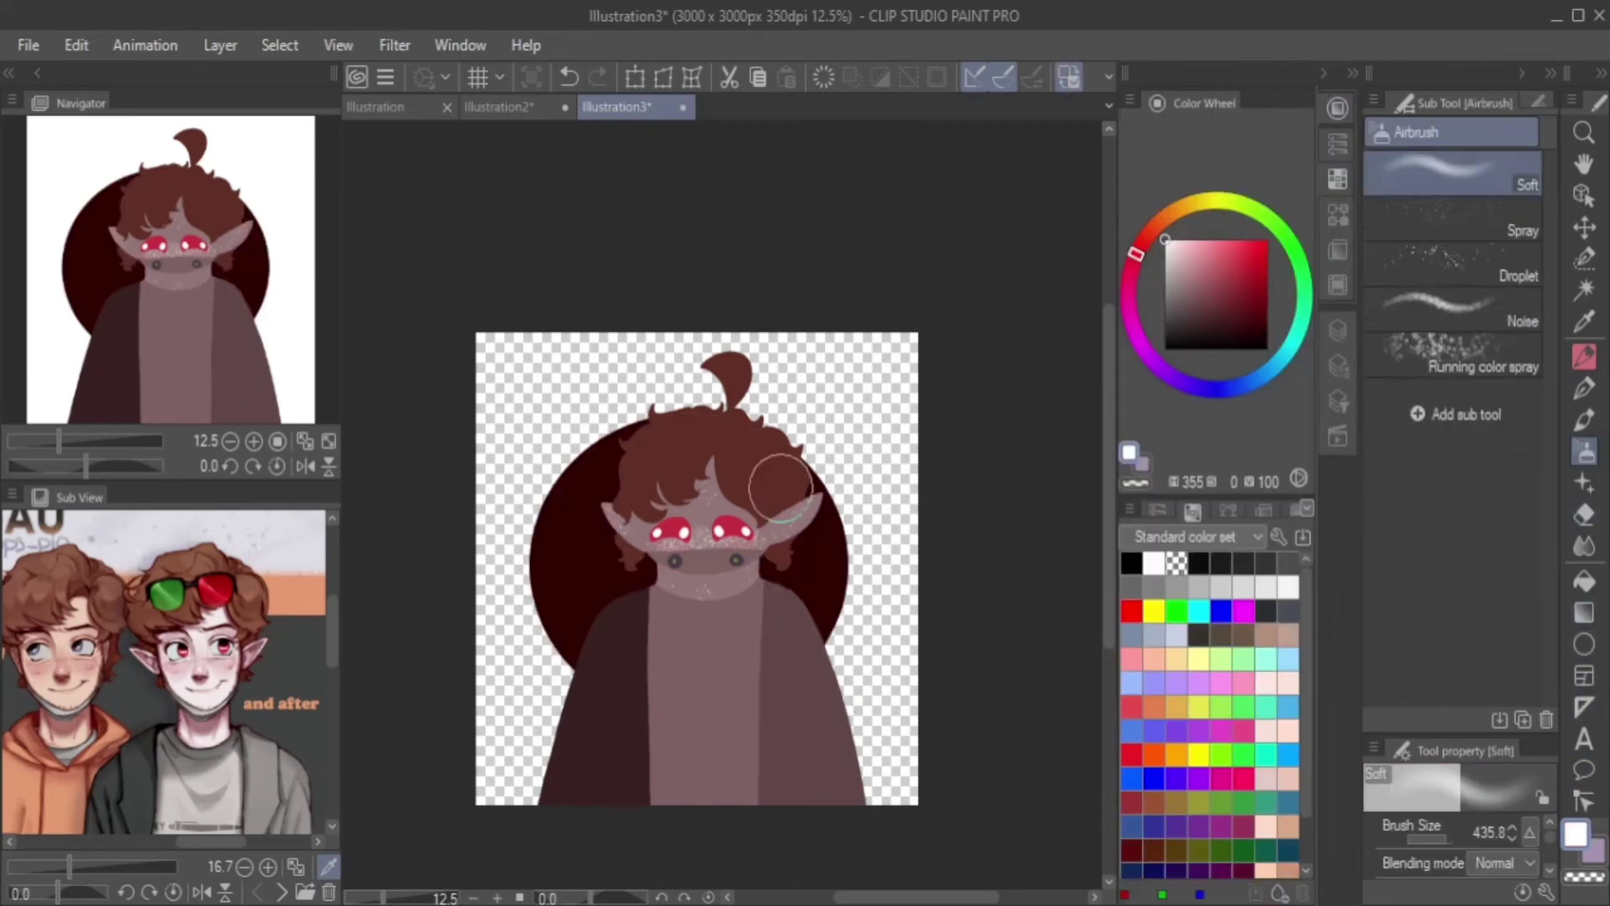
mouse_move(621, 444)
mouse_down()
mouse_move(560, 509)
mouse_move(539, 377)
mouse_move(846, 445)
mouse_move(847, 587)
mouse_move(543, 595)
mouse_up()
key(ctrl+z)
key(ctrl+z)
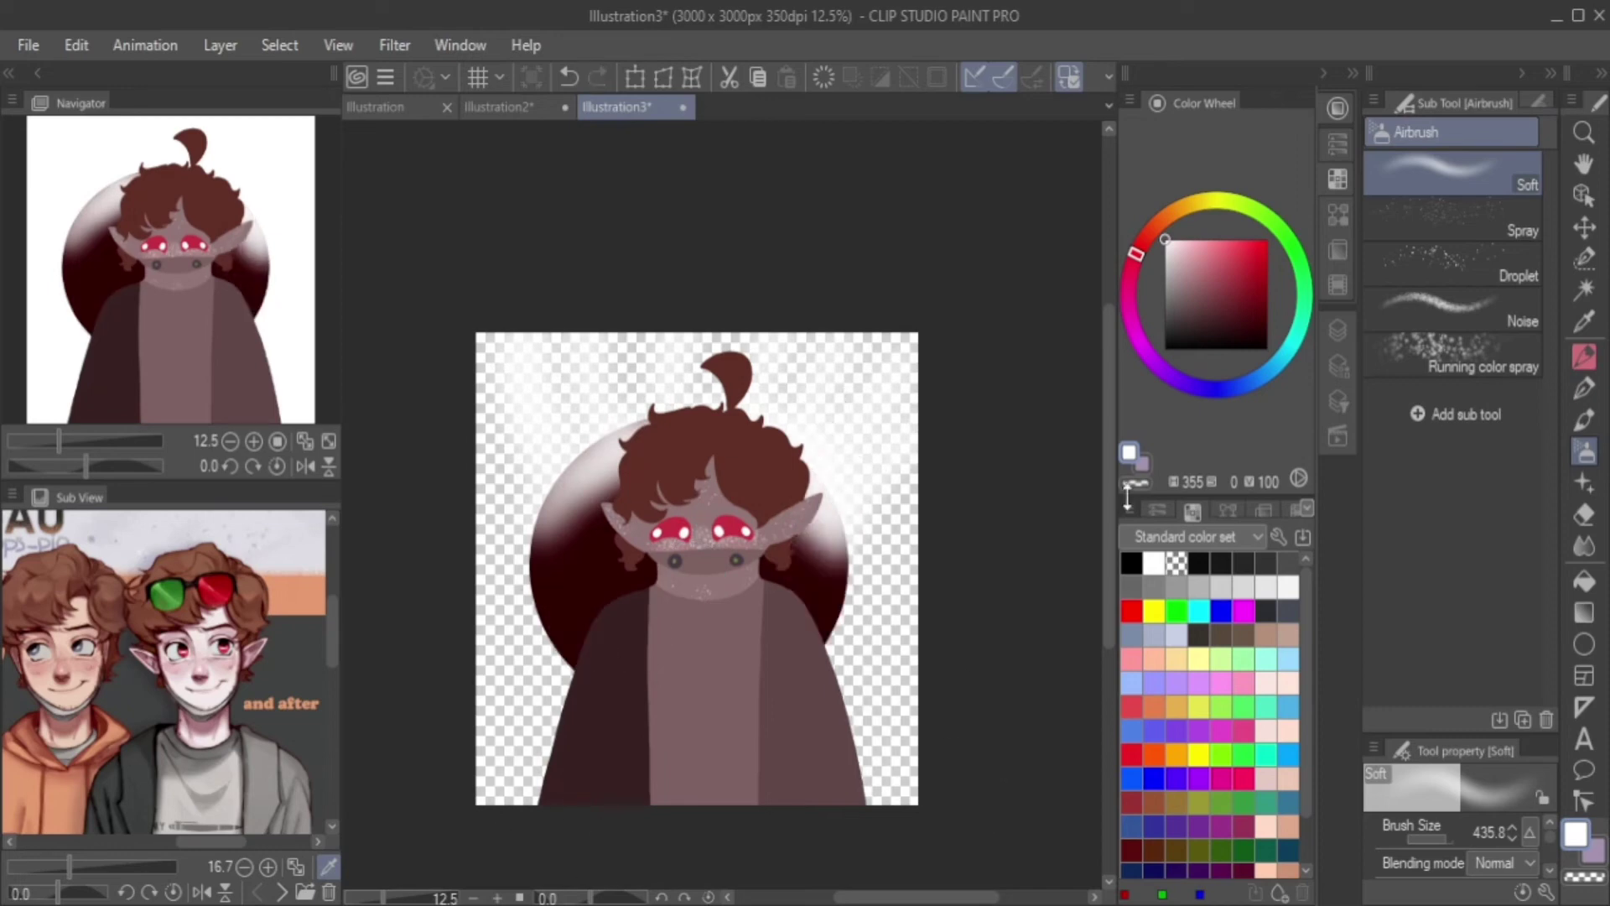
click(1337, 329)
drag(1268, 126, 1234, 126)
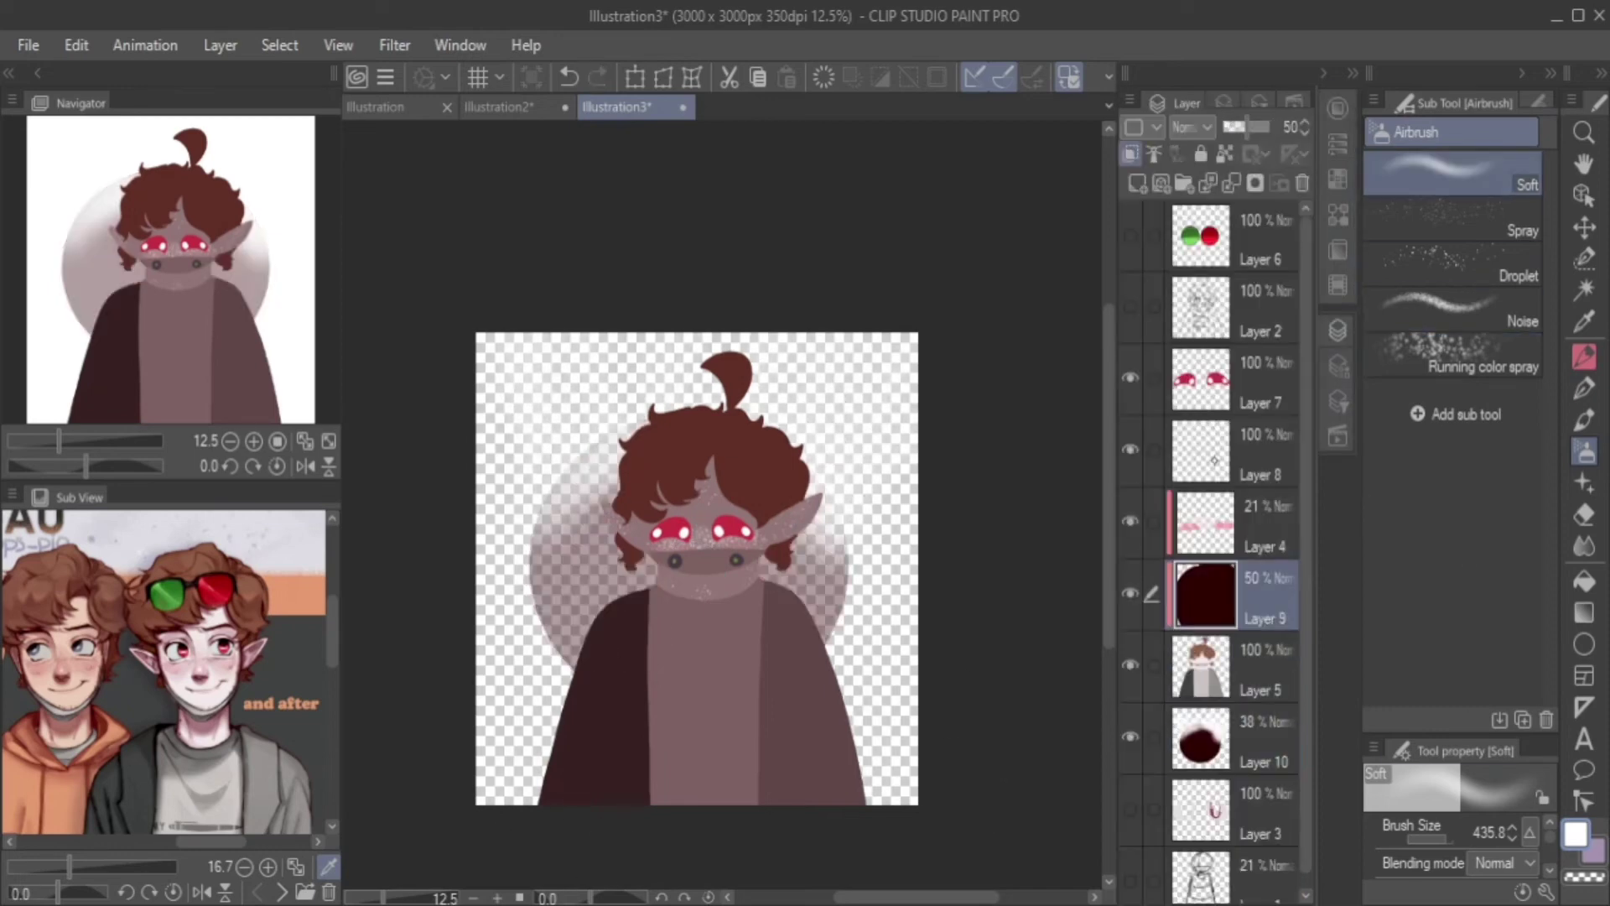
Erase the dark red shade along the outer edges of the hair, ears and shoulders with the Kneaded eraser.
click(1584, 514)
click(1450, 260)
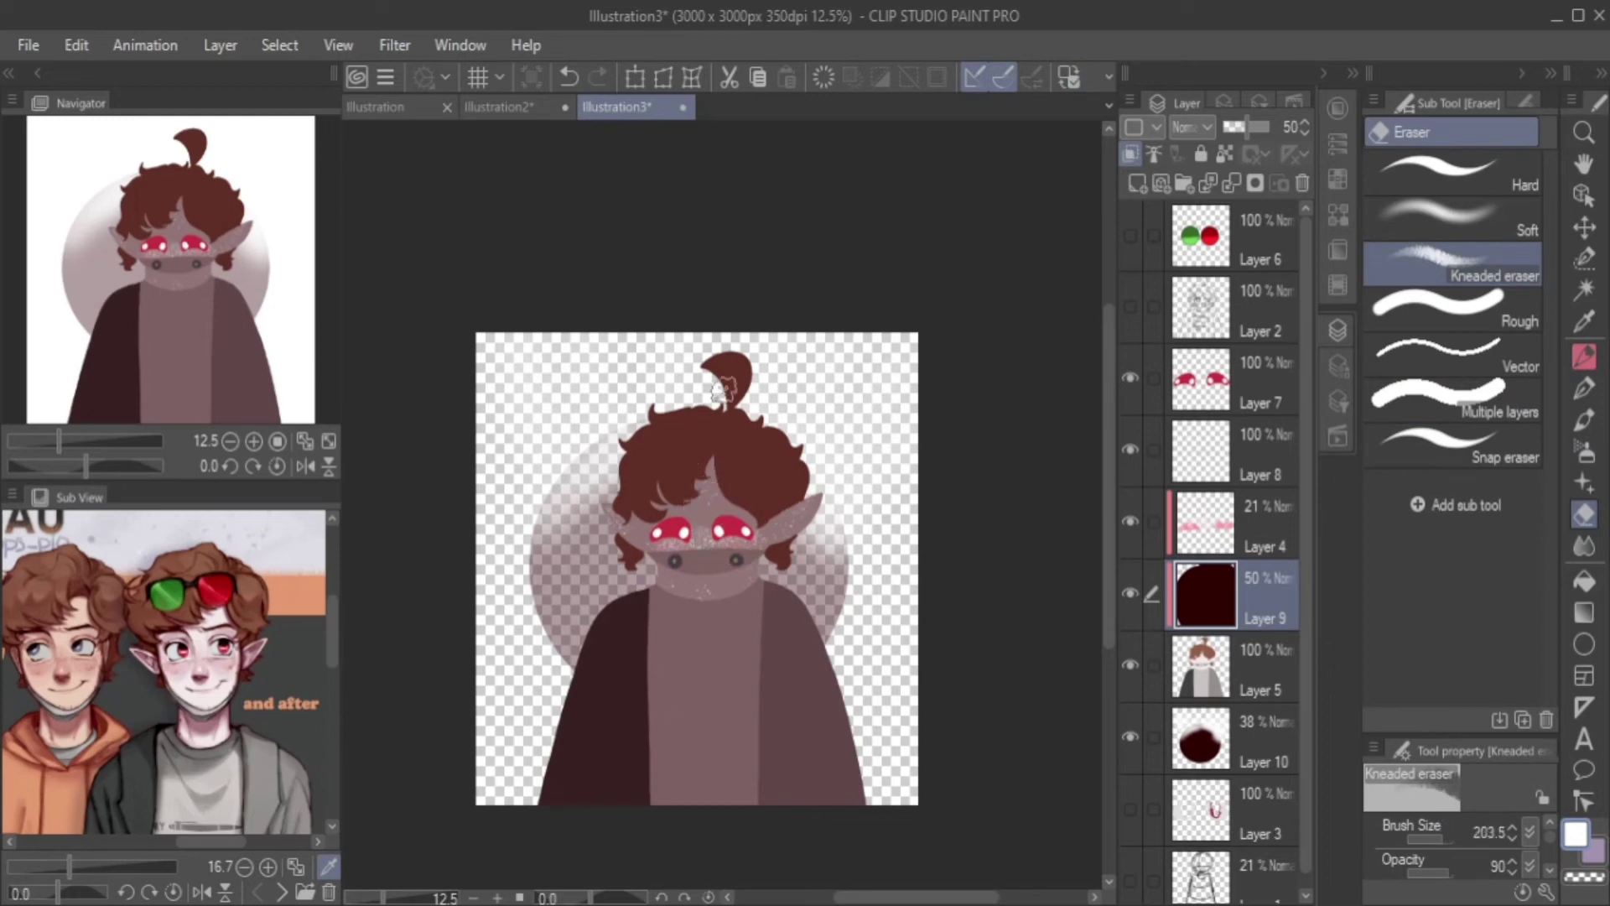
mouse_move(707, 409)
mouse_down()
mouse_move(610, 478)
mouse_move(623, 487)
mouse_move(599, 520)
mouse_up()
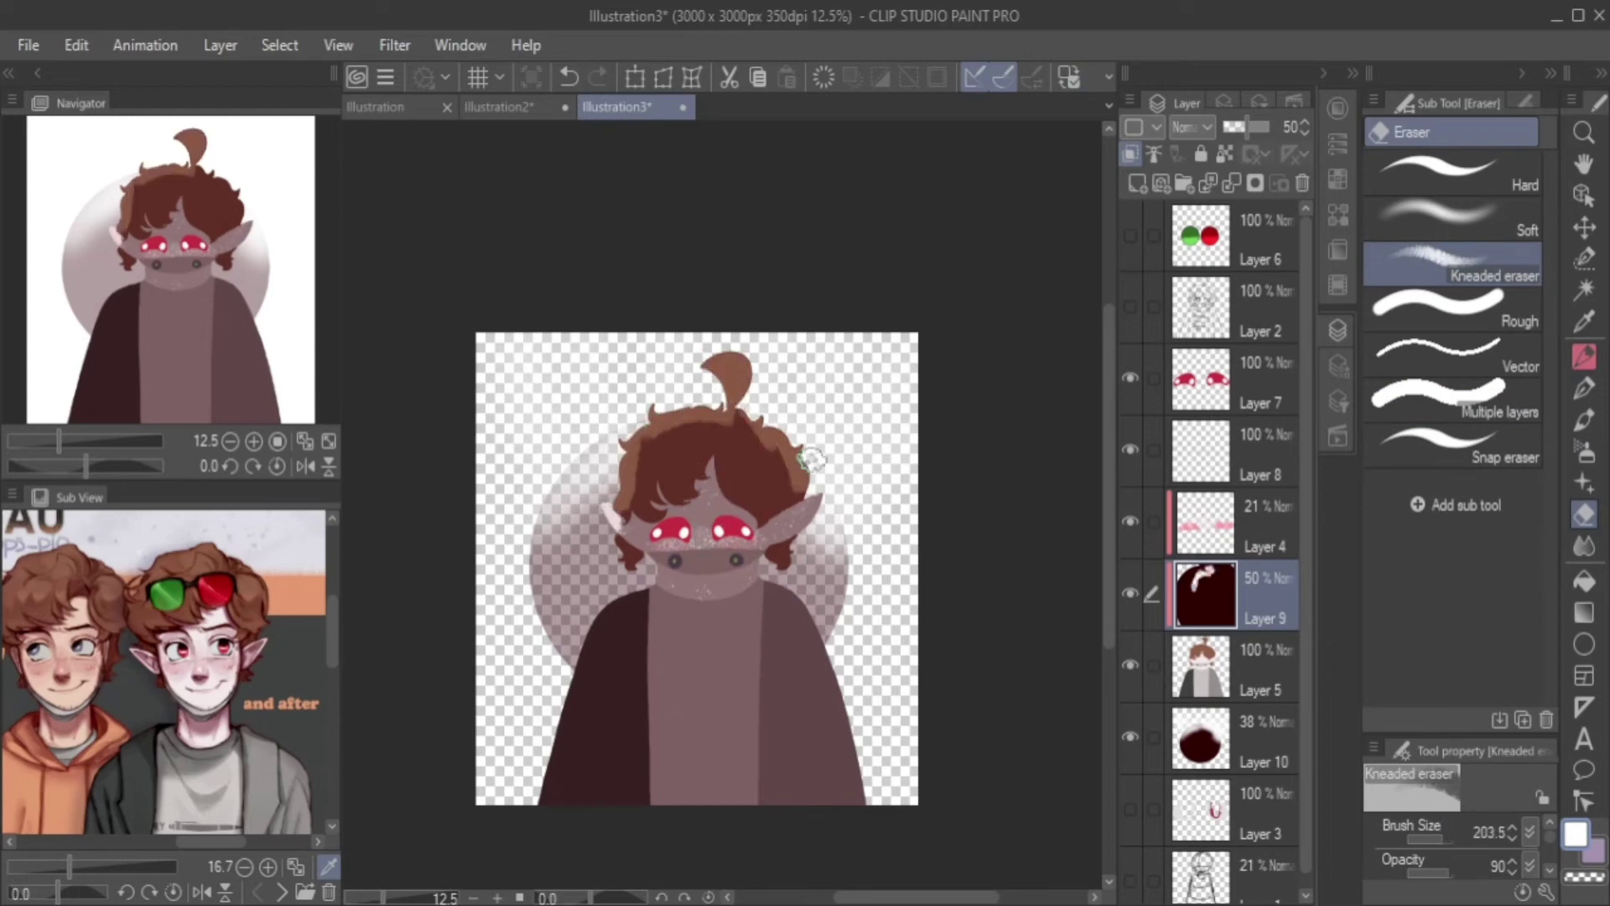
drag(828, 554, 911, 617)
drag(578, 637, 558, 796)
Airbrush soft pink along the hair, ear and shoulder edges on a new clipped layer set to Overlay at 38% opacity.
click(1137, 183)
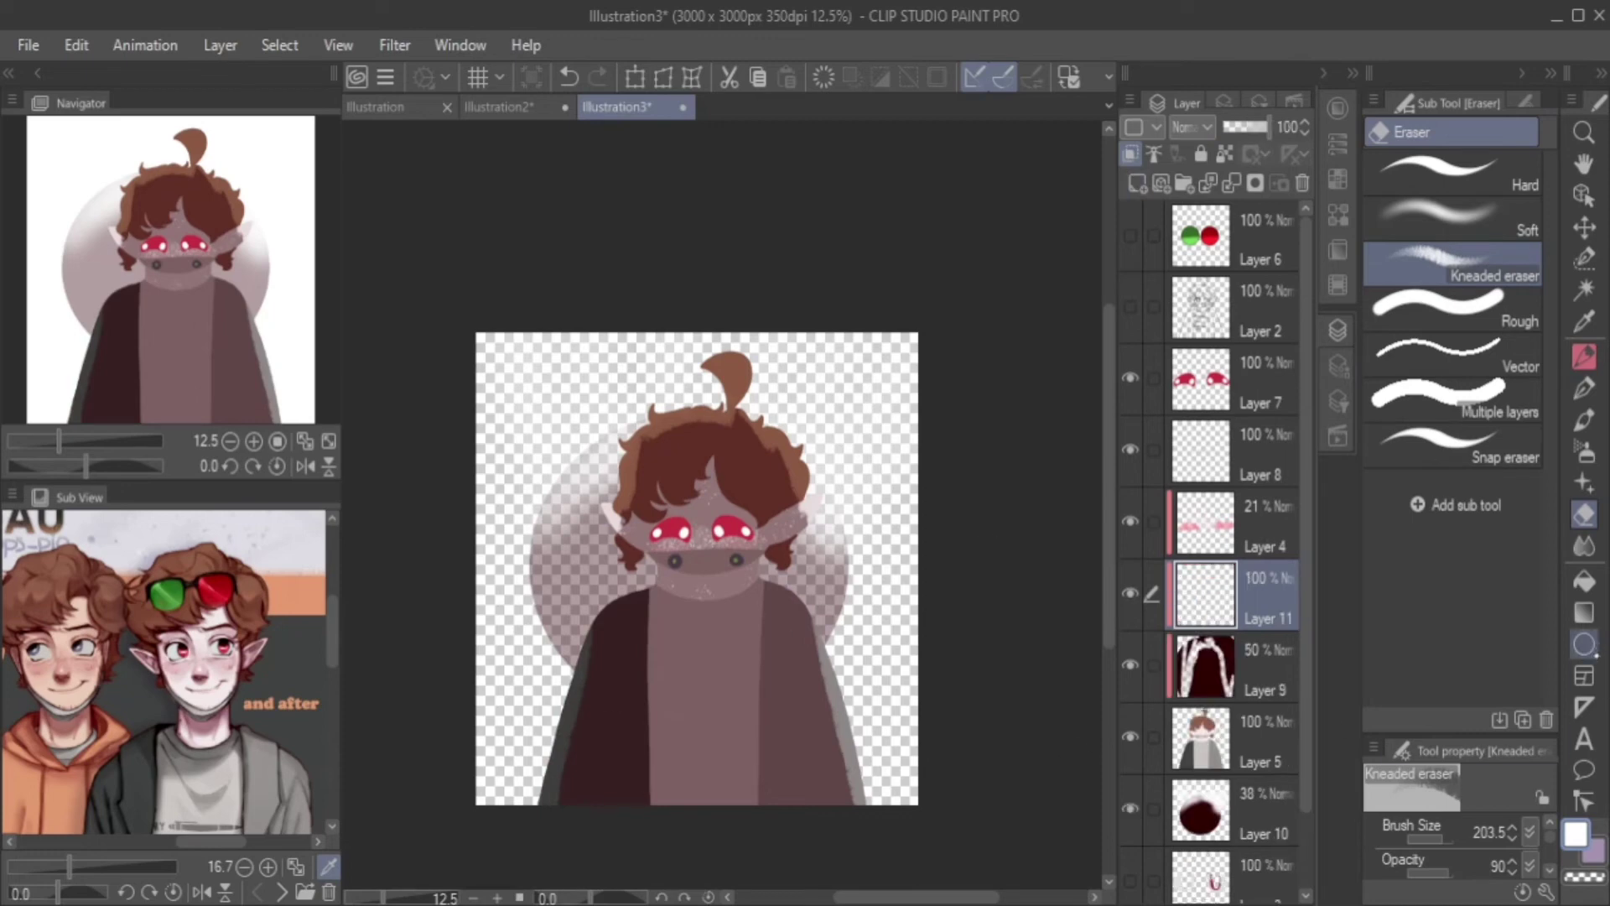
key(b)
click(1338, 107)
click(1197, 239)
mouse_move(726, 369)
mouse_down()
mouse_move(608, 493)
mouse_move(818, 469)
mouse_move(839, 738)
mouse_up()
drag(587, 562, 553, 796)
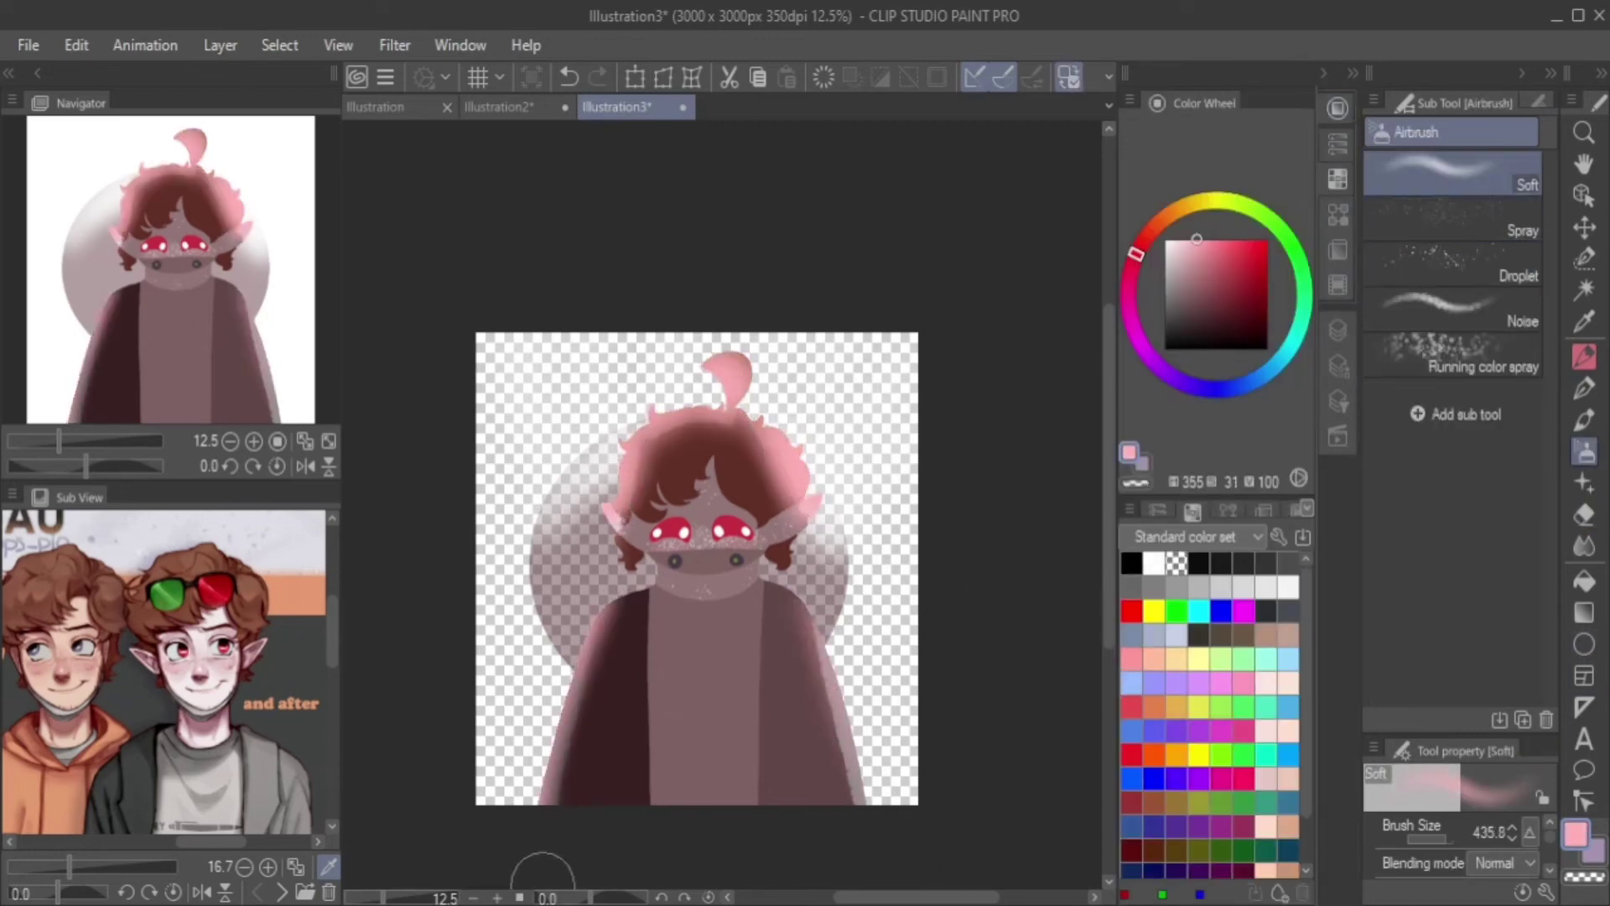
click(1339, 329)
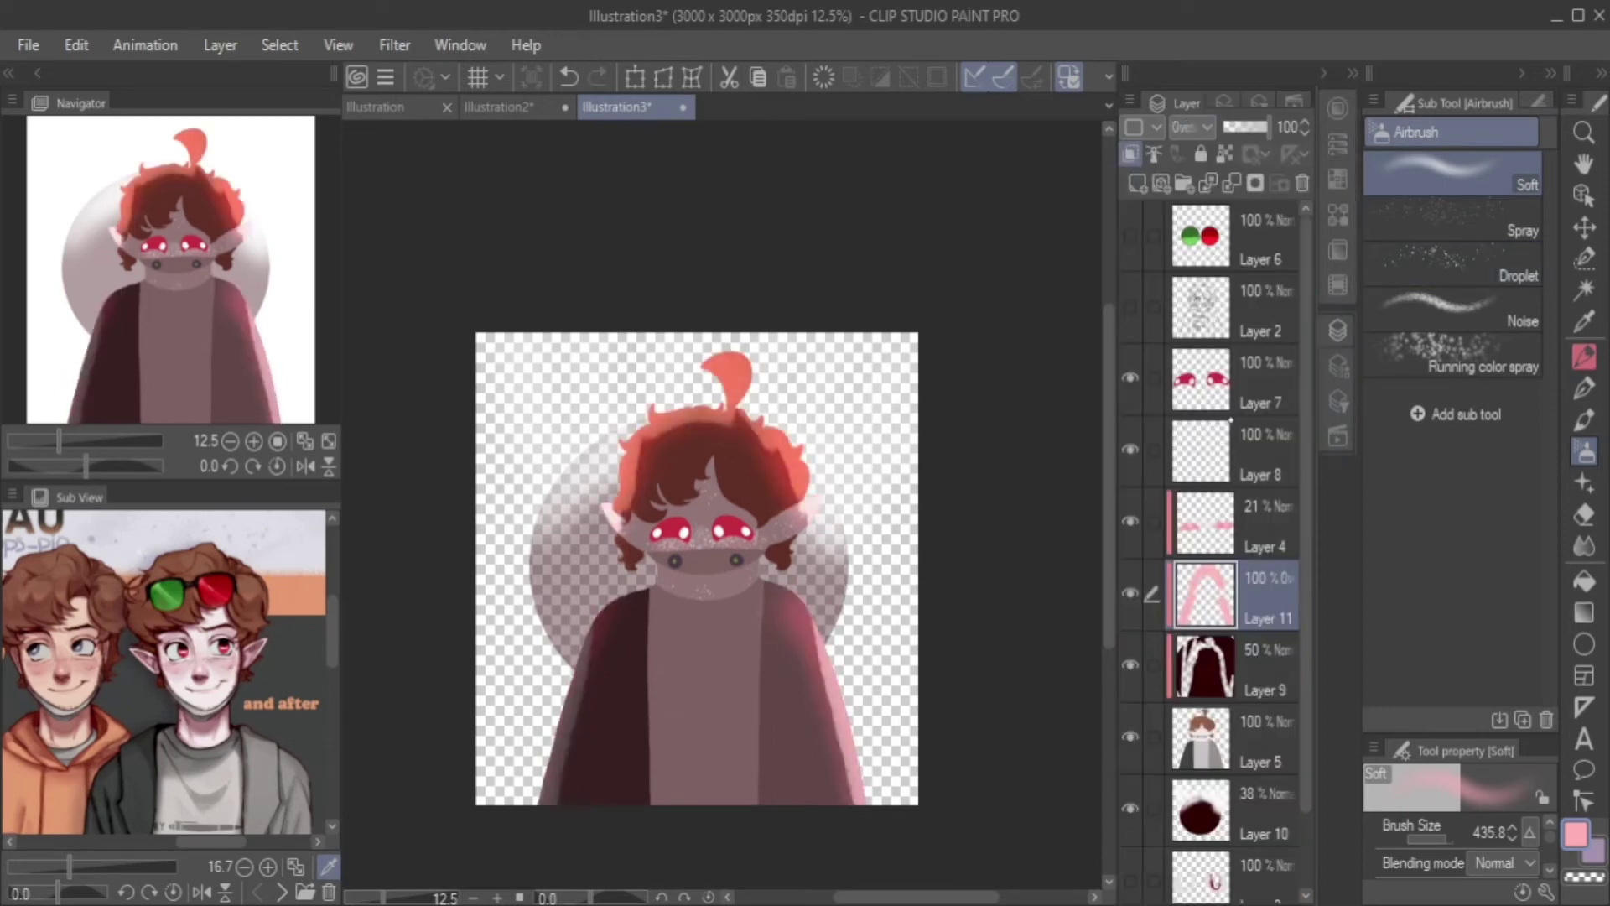
drag(1268, 126, 1241, 127)
Smooth the erased edges of the dark red shade on the hair and ears with the Wet bleed blender at size 150.
key(b)
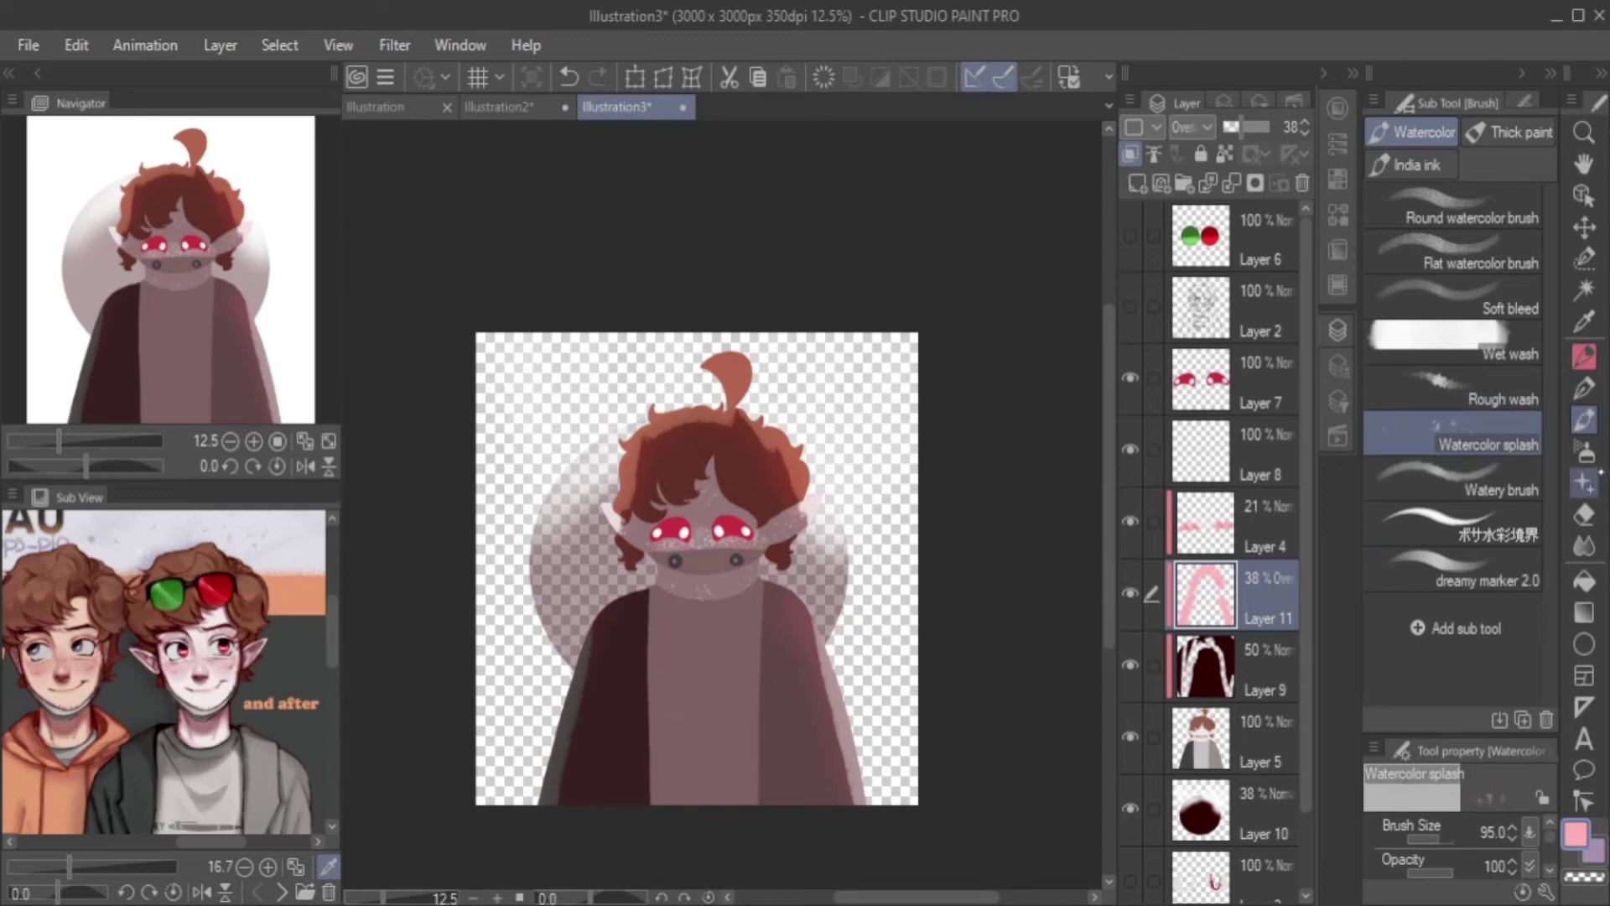
key(e)
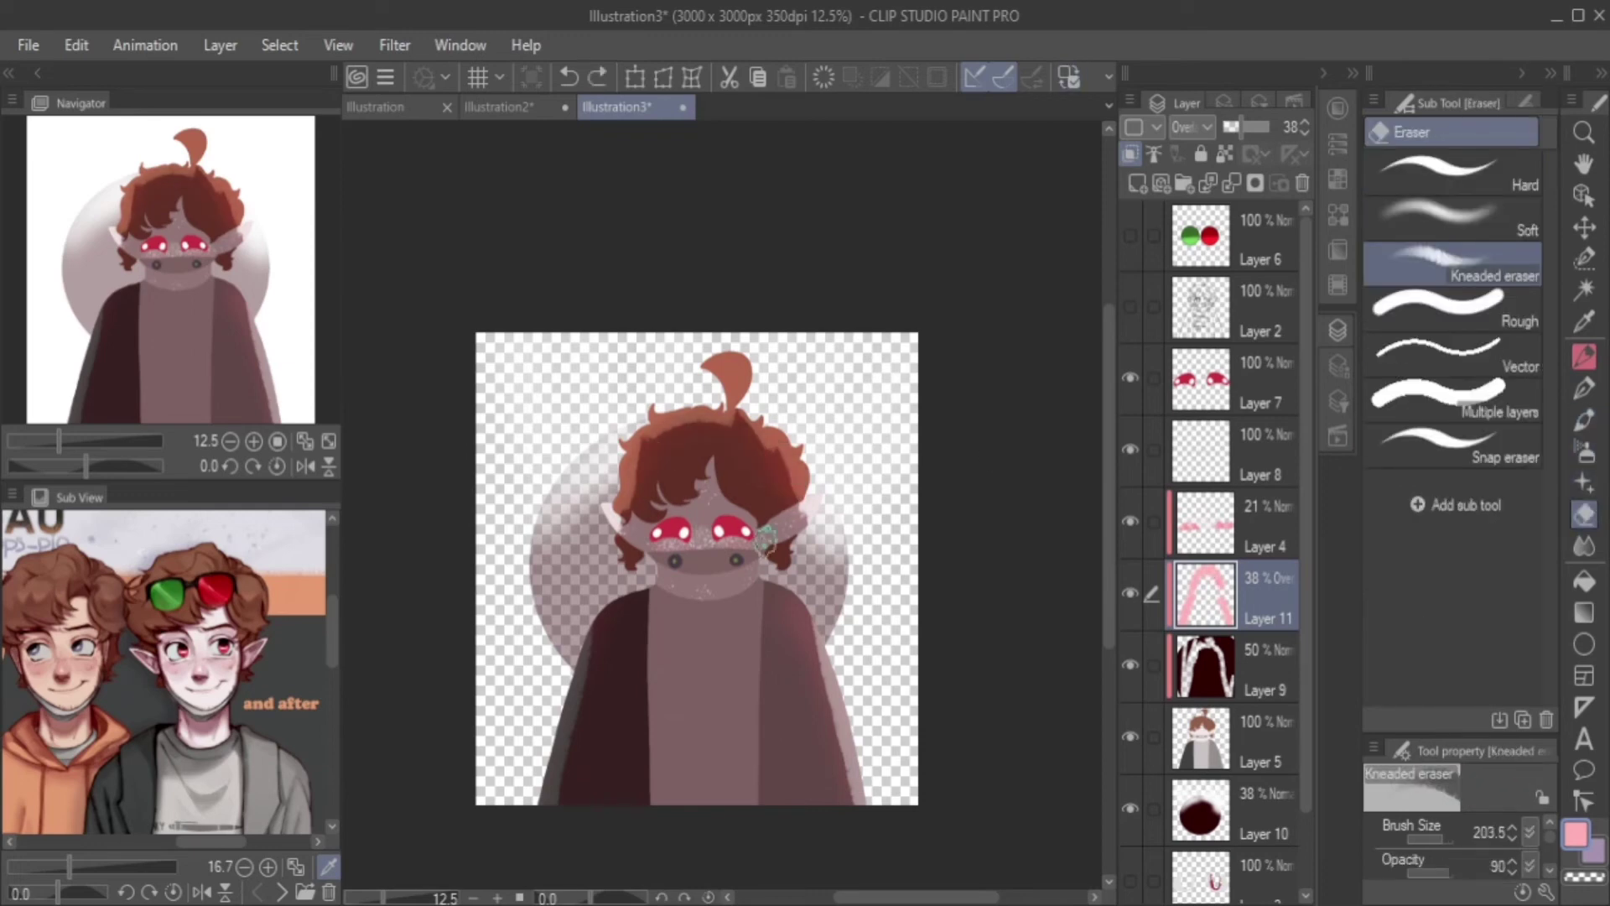
click(1584, 546)
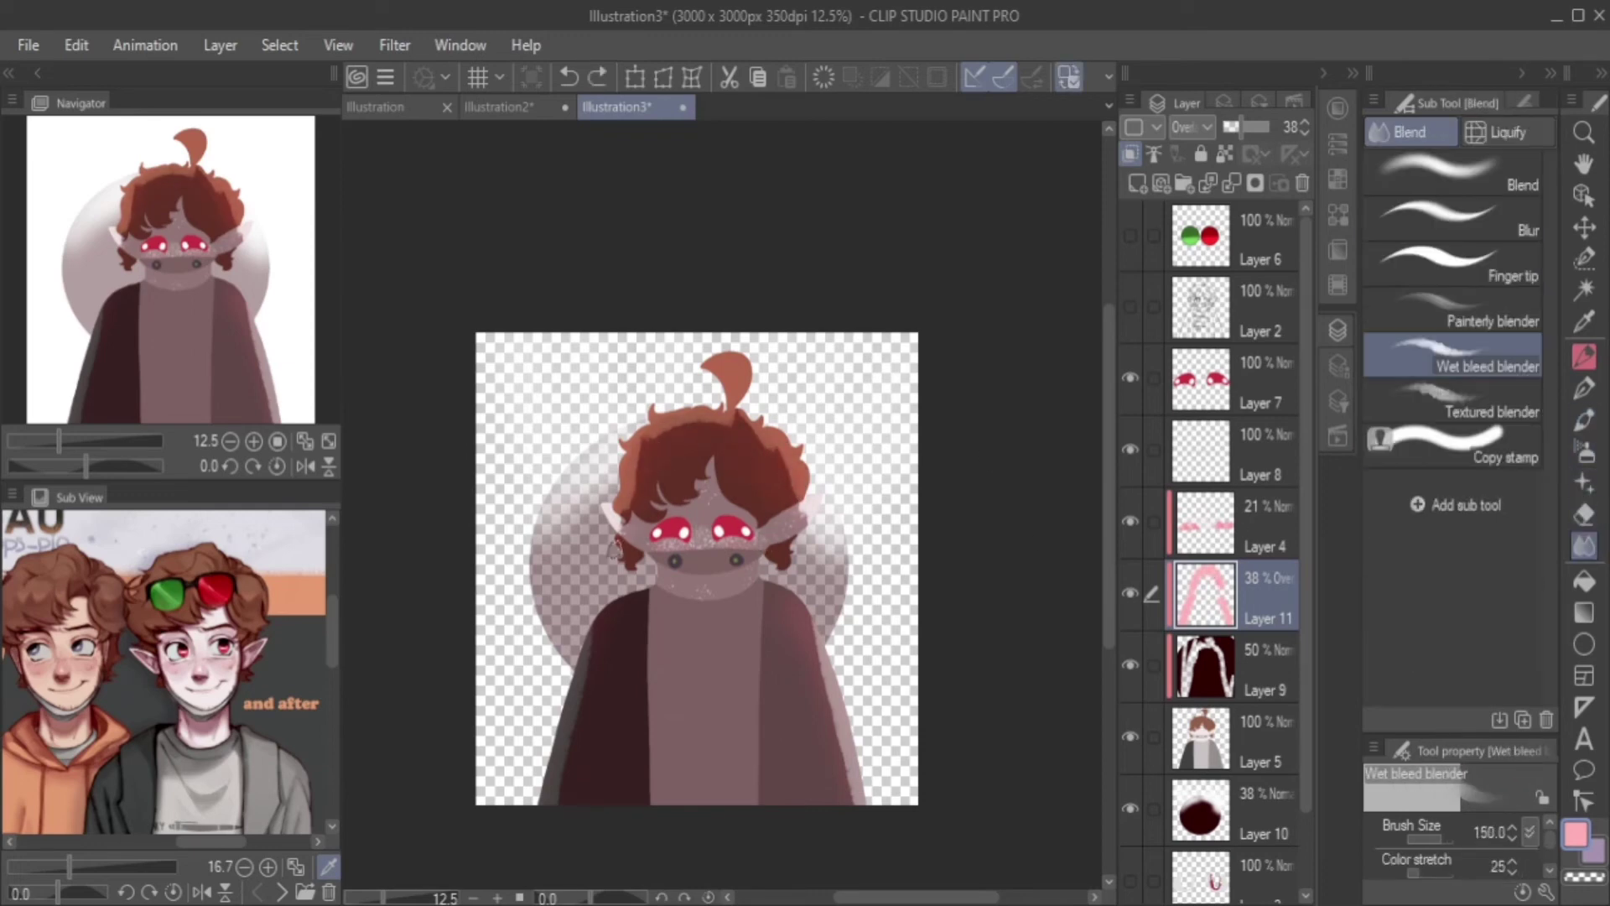
click(1262, 667)
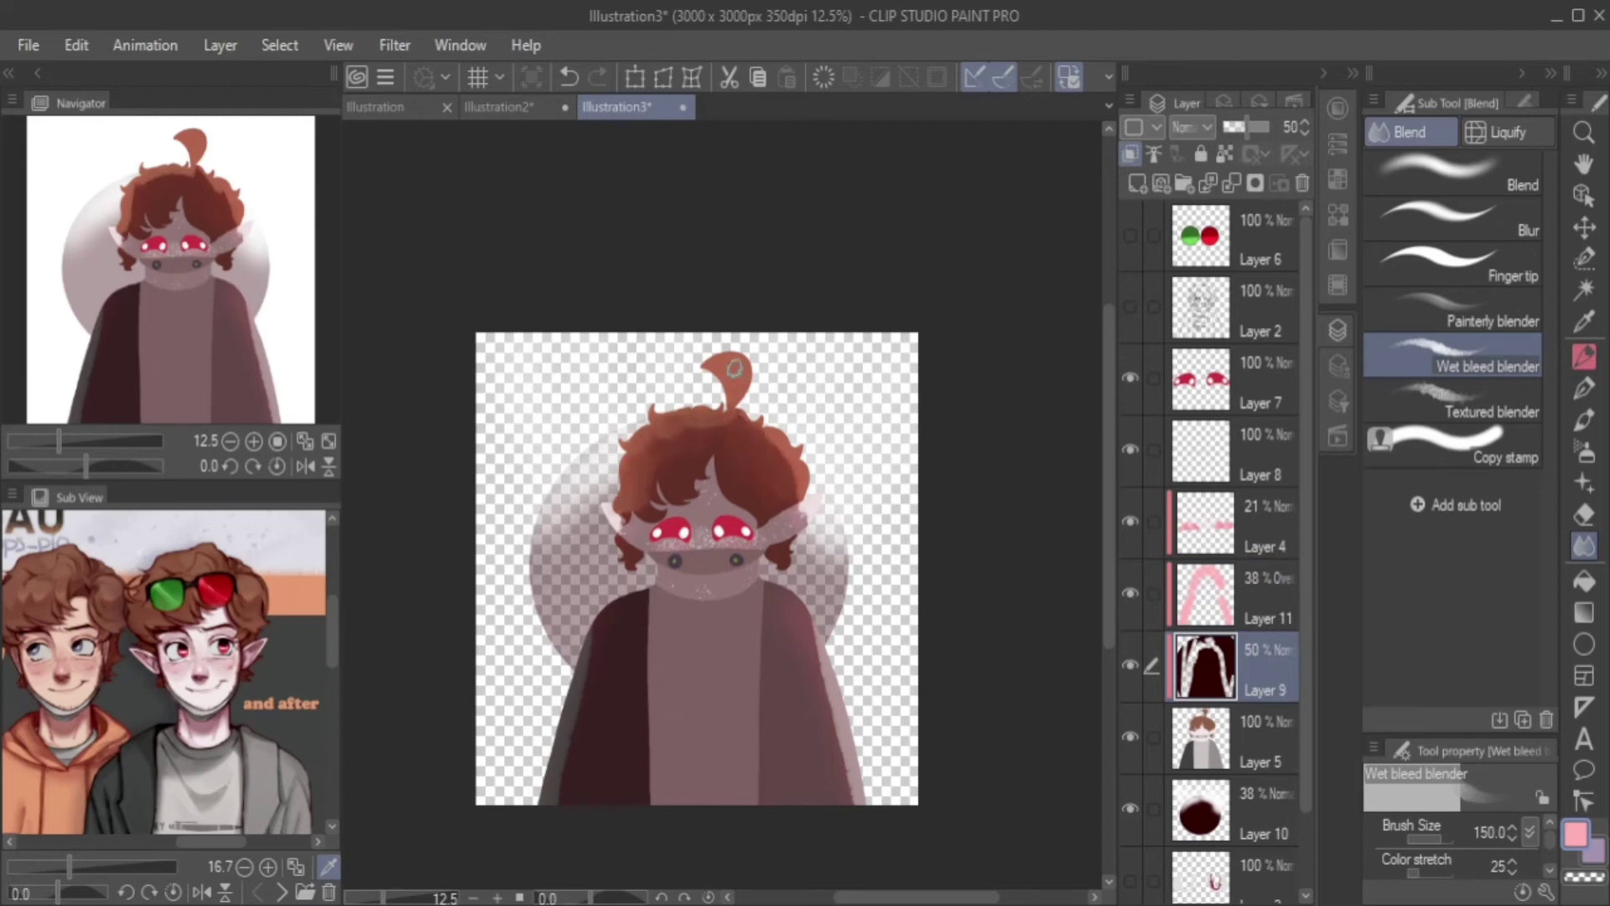
drag(807, 522, 819, 496)
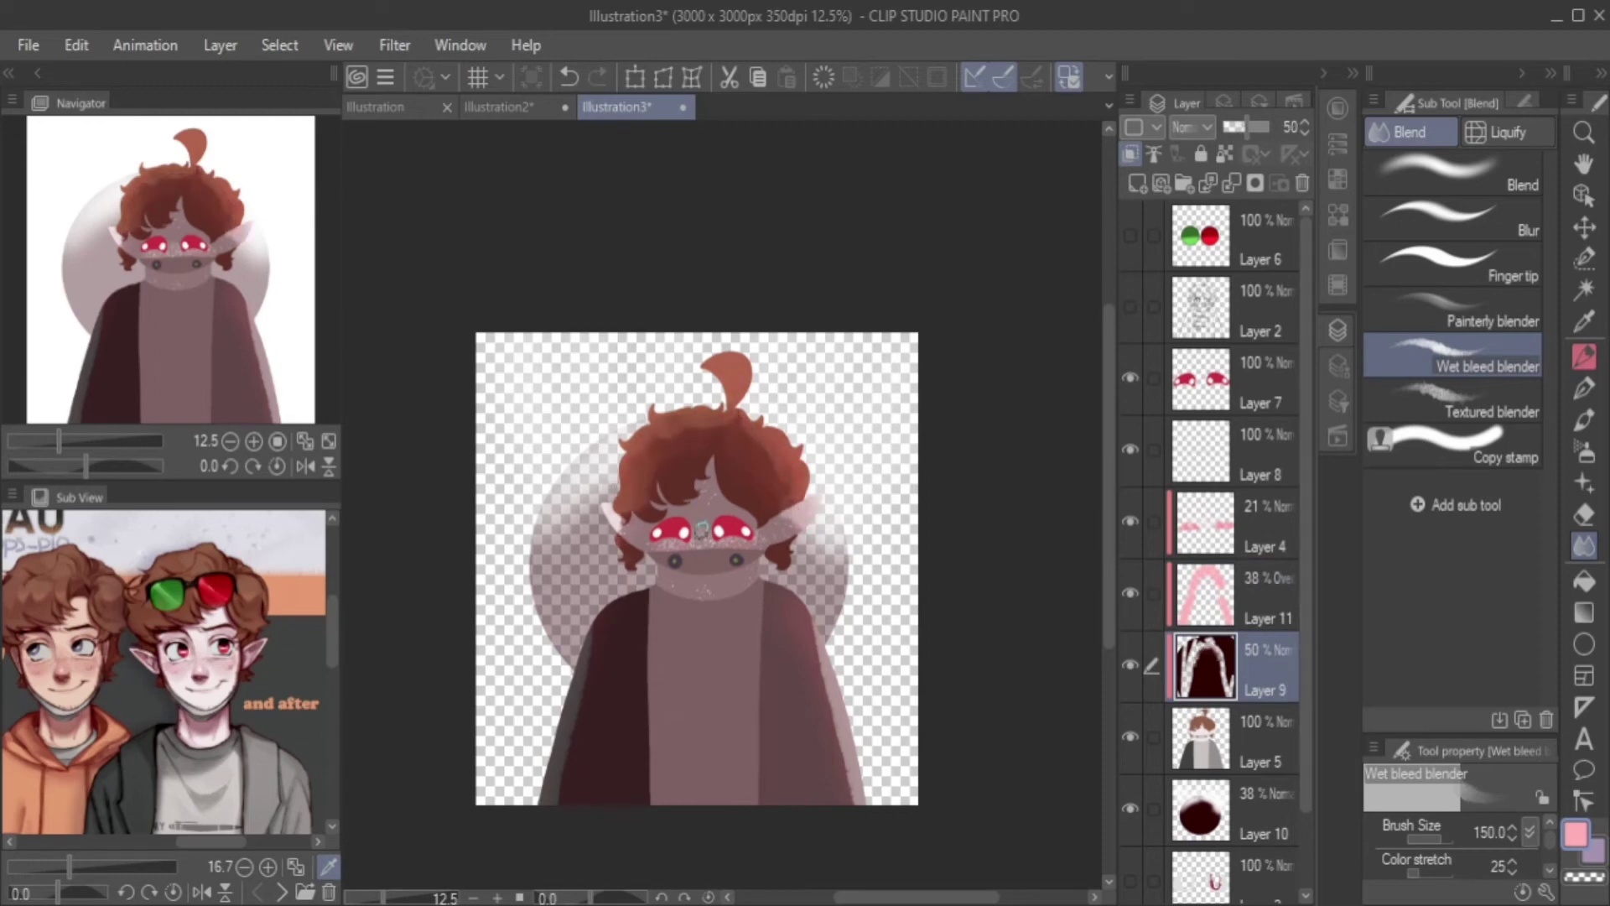
Erase the dark red shade around the eyes and soften the cleared area with the Wet bleed blender.
mouse_move(703, 529)
mouse_down()
mouse_move(734, 555)
mouse_move(711, 544)
mouse_move(723, 523)
mouse_move(701, 536)
mouse_move(797, 536)
mouse_move(693, 530)
mouse_move(699, 555)
mouse_move(767, 506)
mouse_move(723, 524)
mouse_up()
key(e)
key(b)
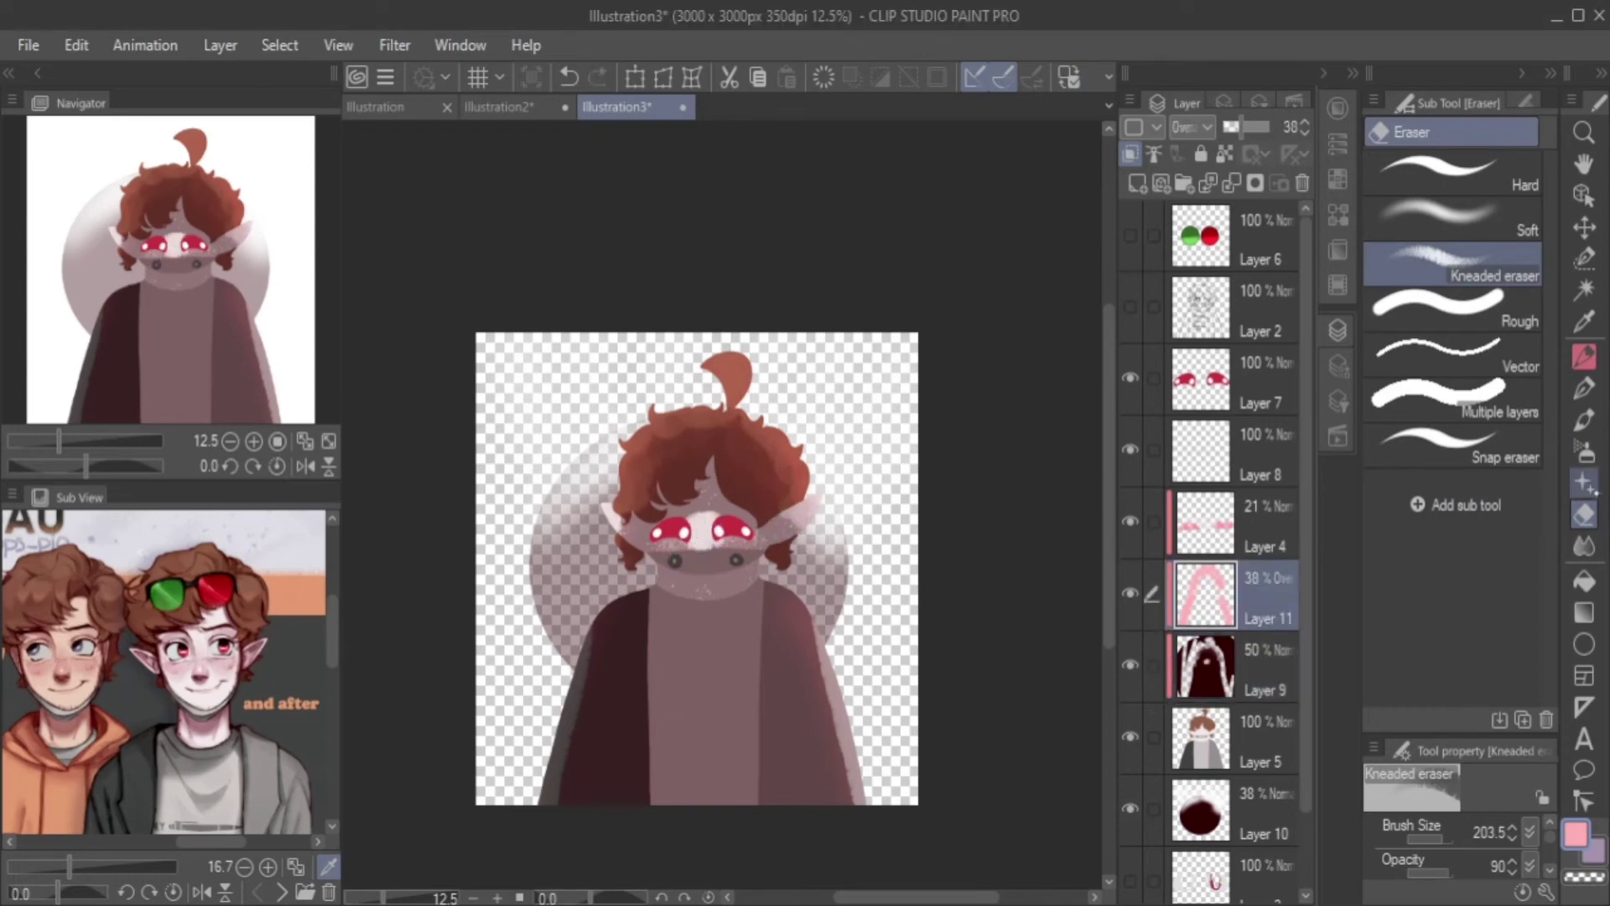
key(b)
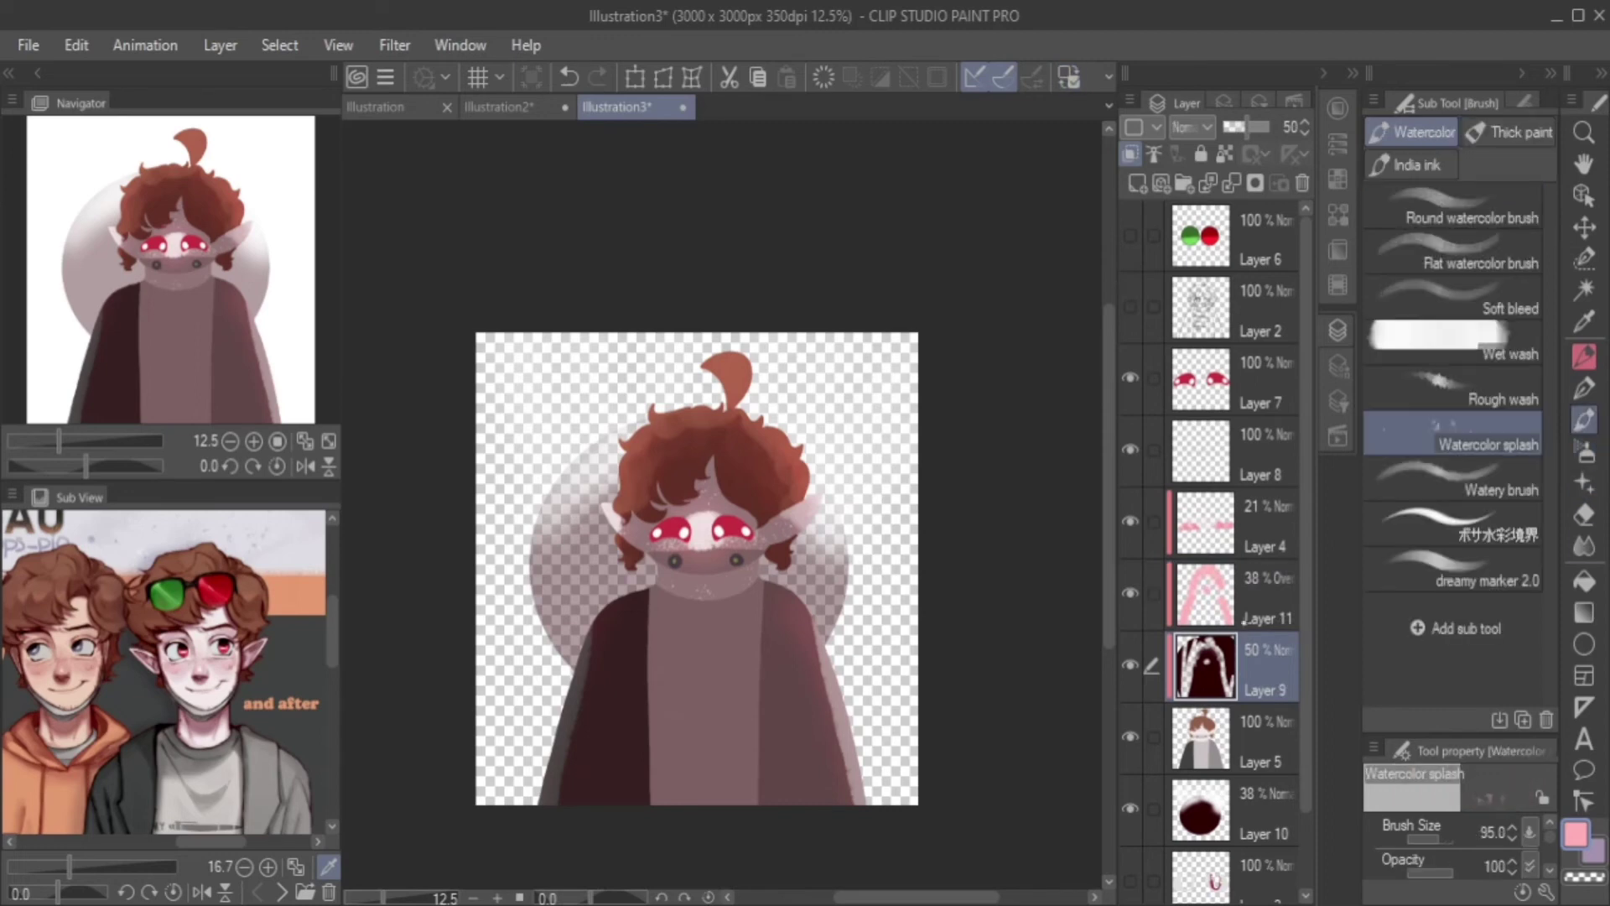
key(p)
key(p)
key(b)
key(p)
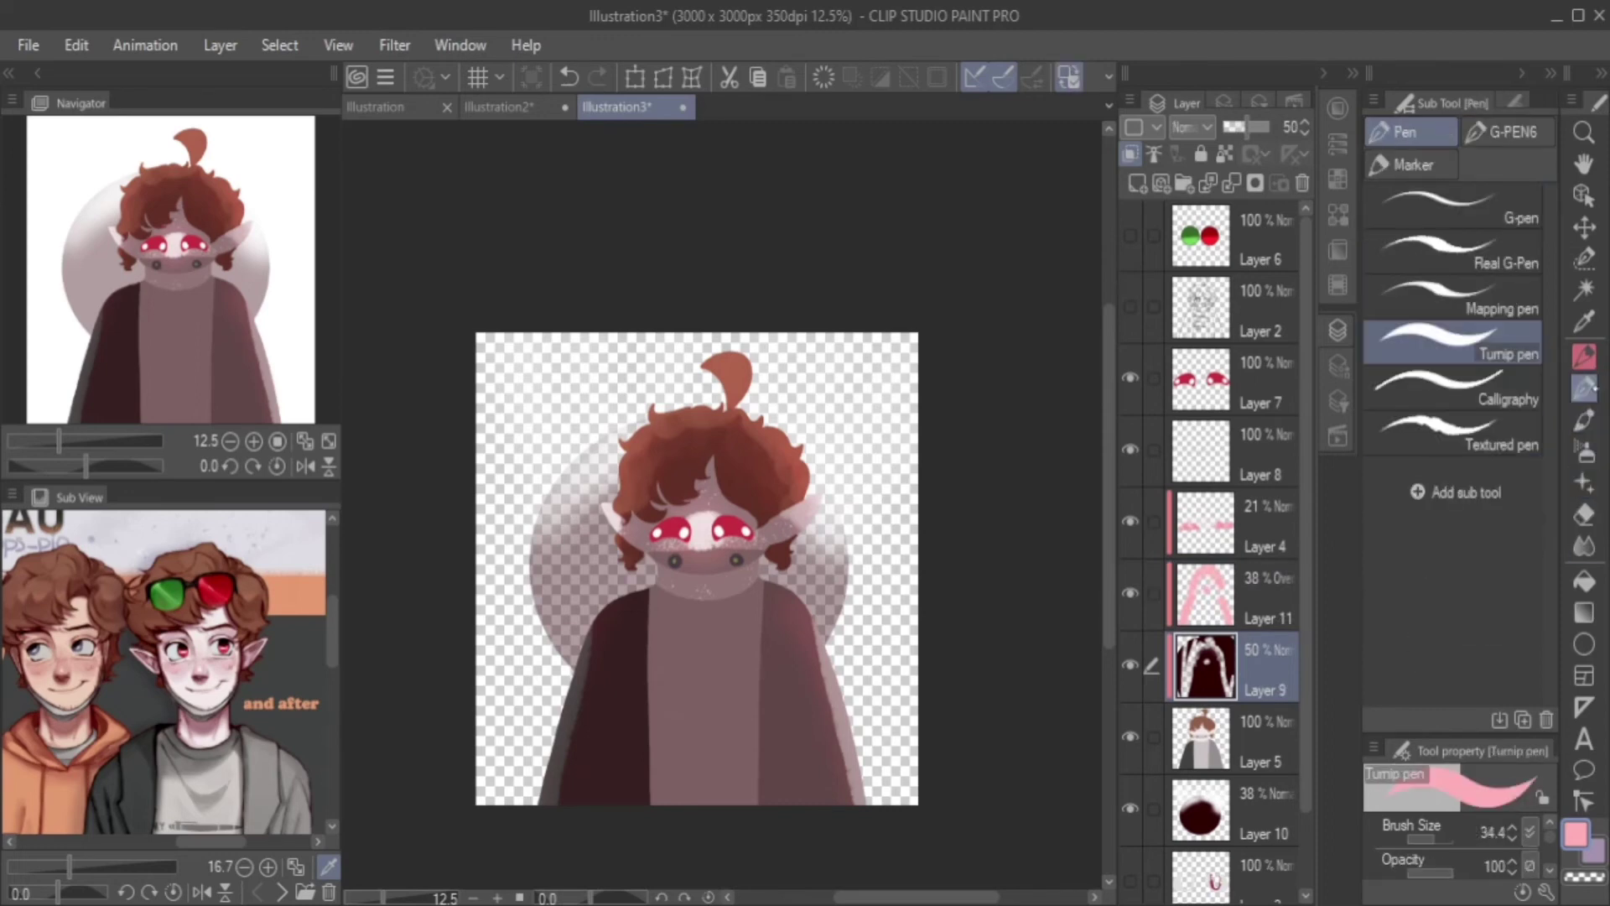
key(b)
key(b)
key(b)
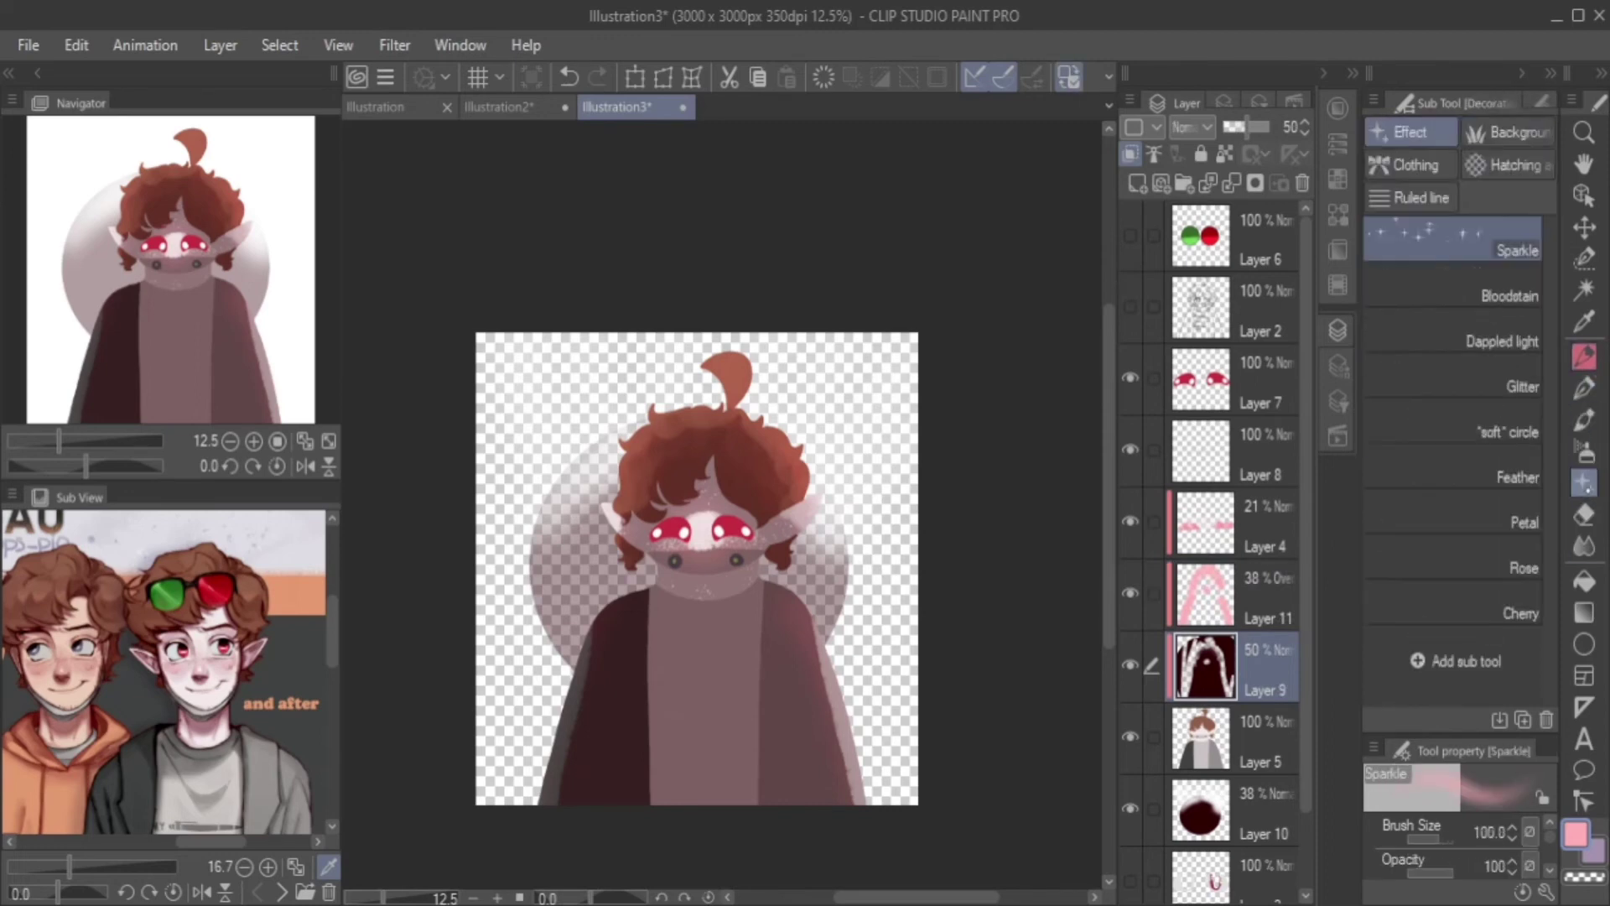
key(e)
key(j)
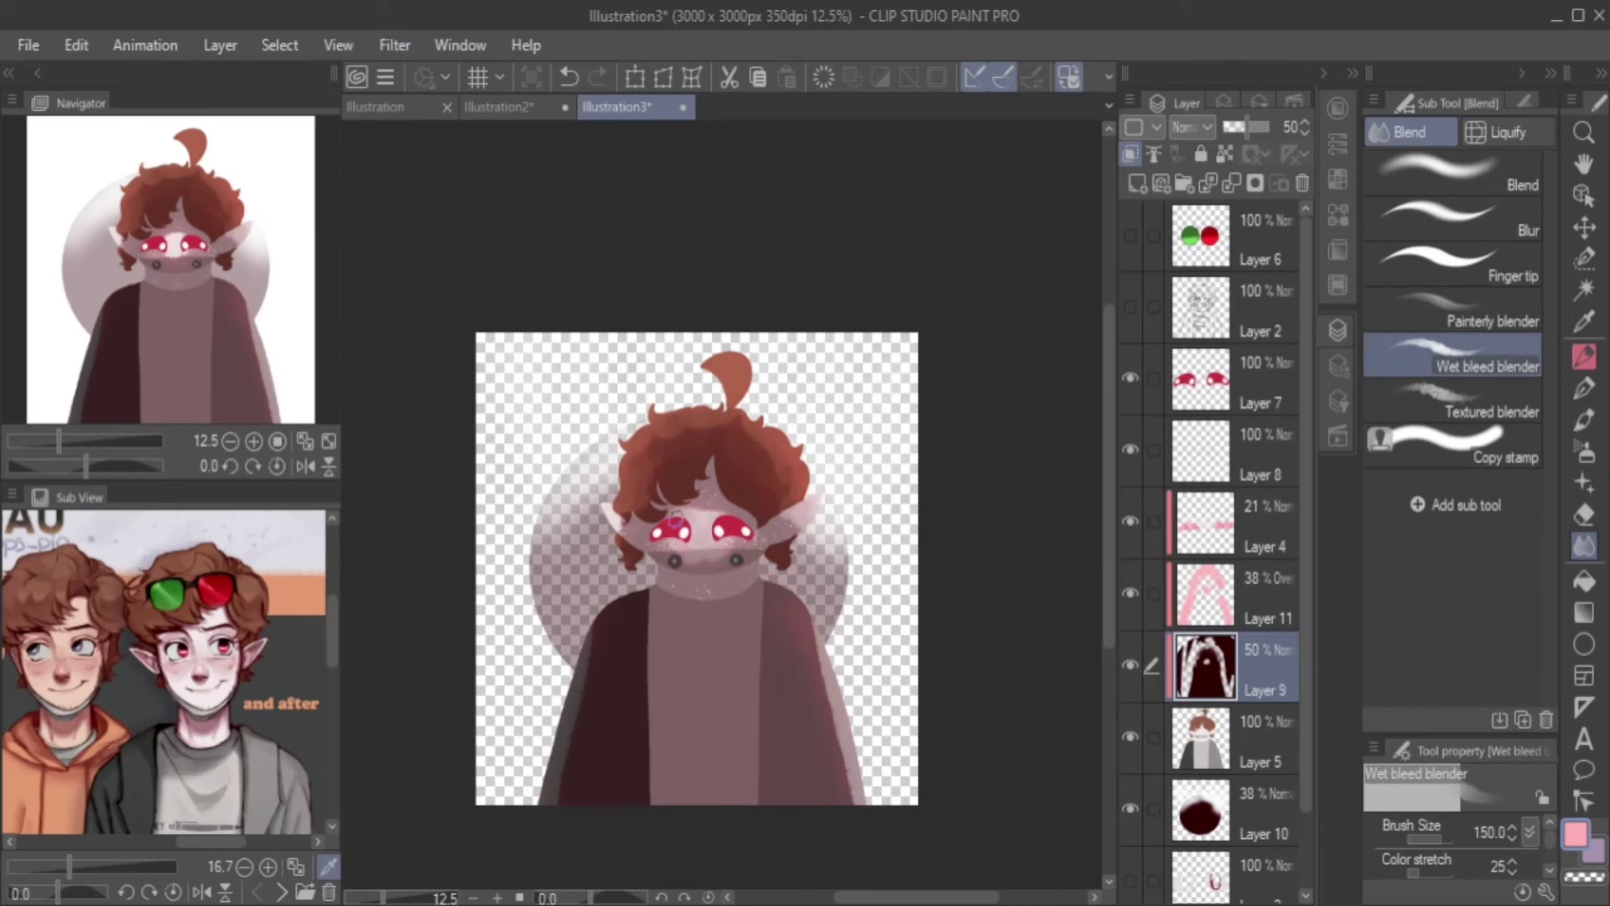
drag(676, 515, 671, 530)
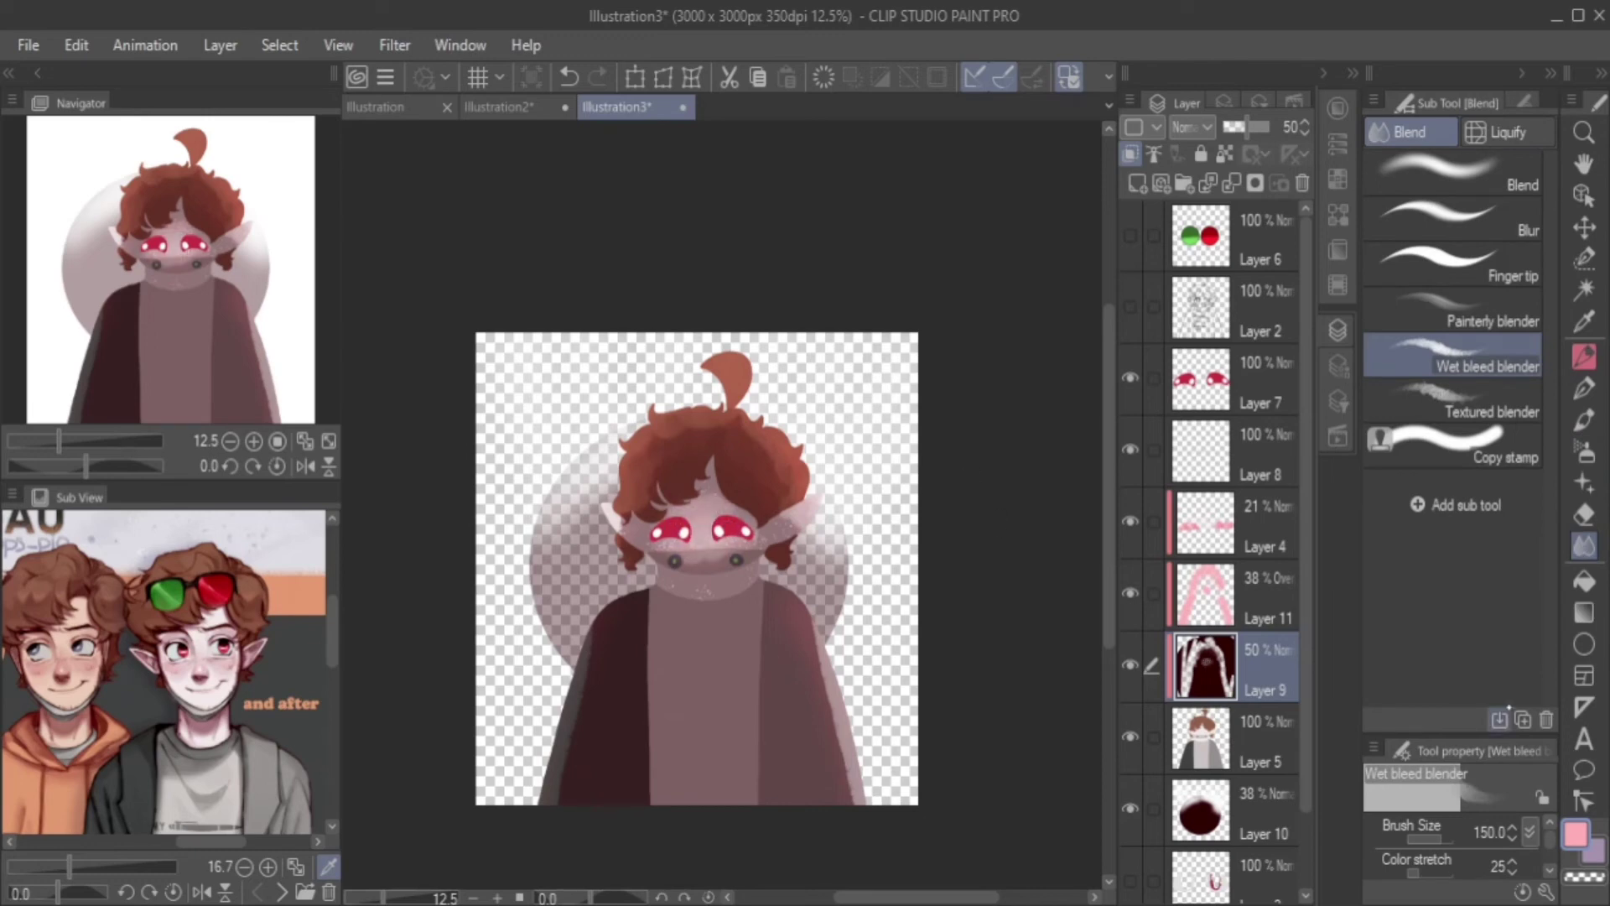
Set the dark red shade layer's opacity to 46% and blend its edges along the shoulders with the Wet bleed blender.
click(1455, 218)
drag(1247, 127, 1245, 126)
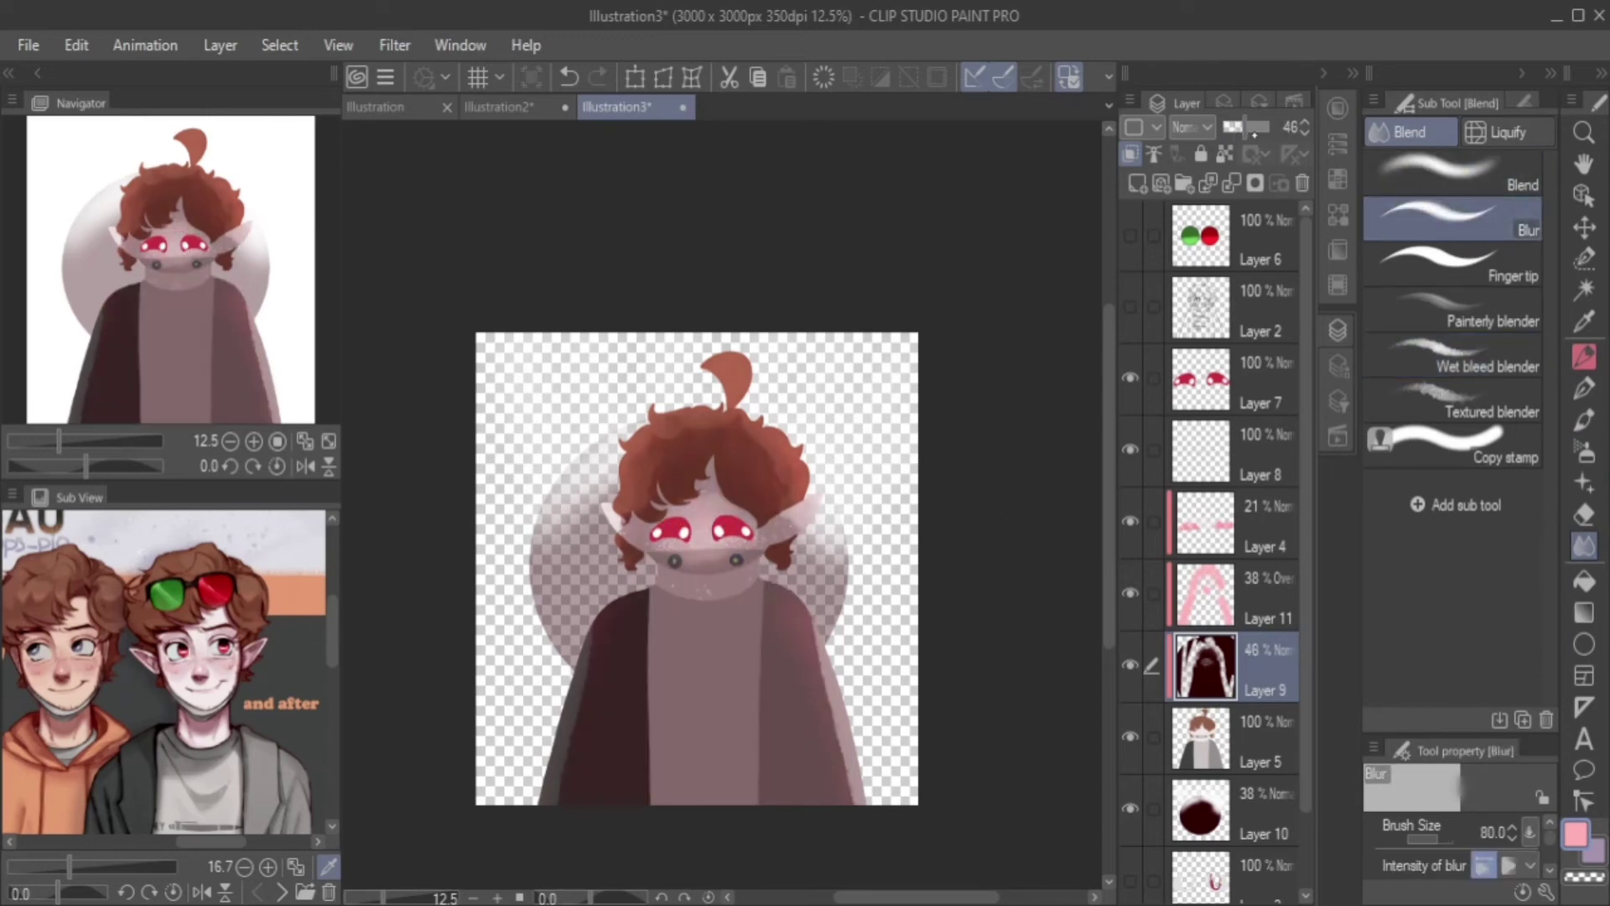
click(1459, 354)
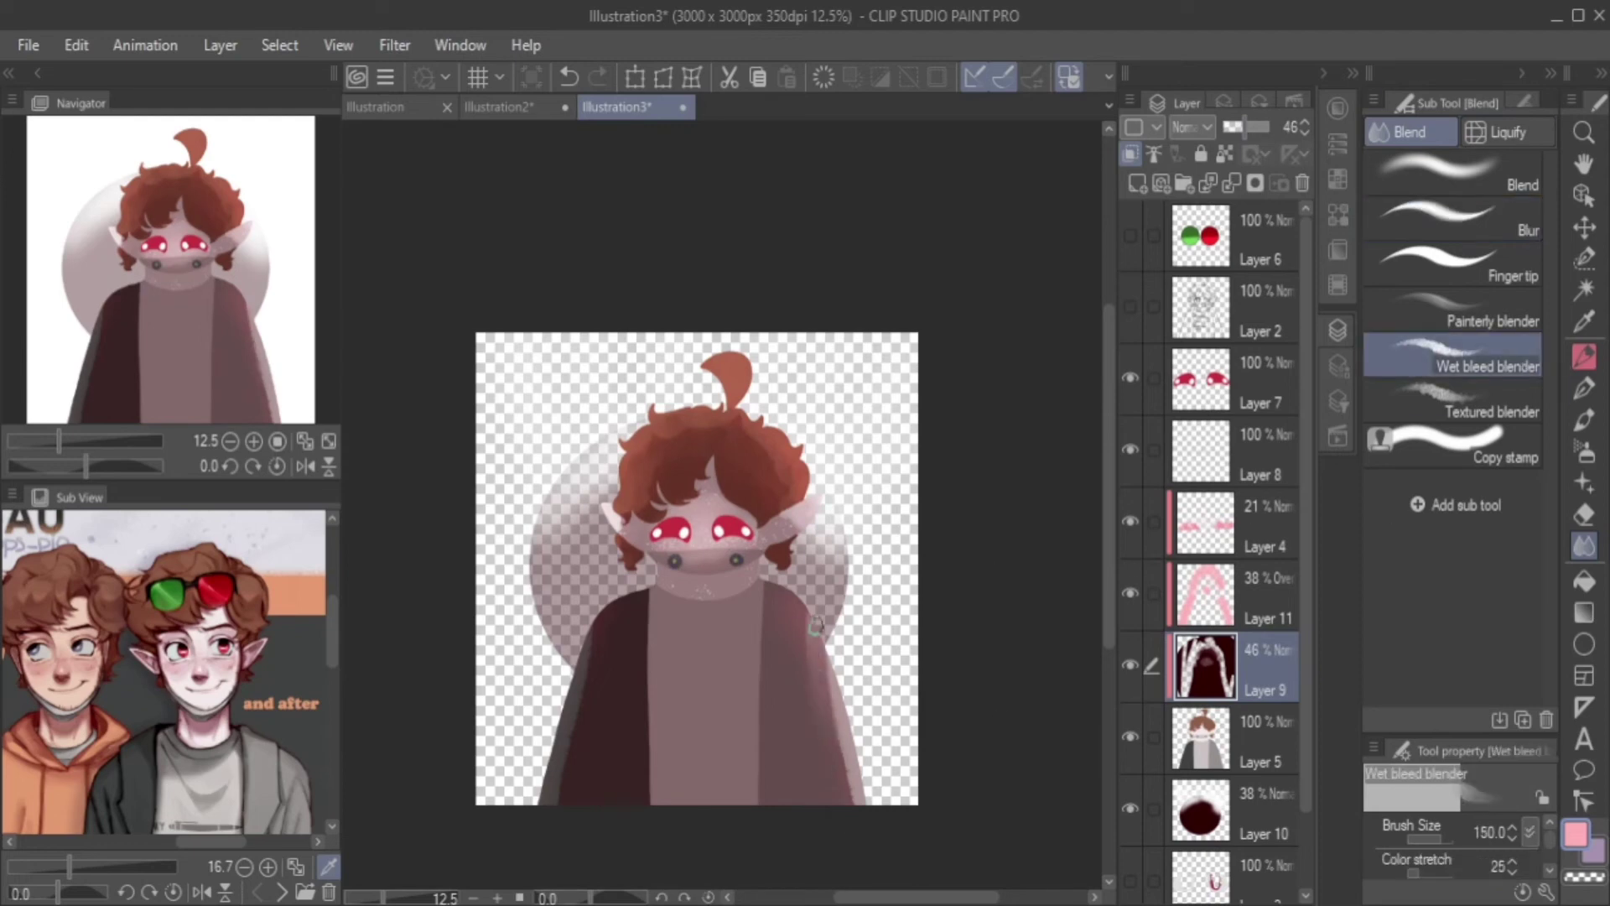
Erase faint diagonal light streaks from the dark red shade on the shirt front with the Kneaded eraser.
key(e)
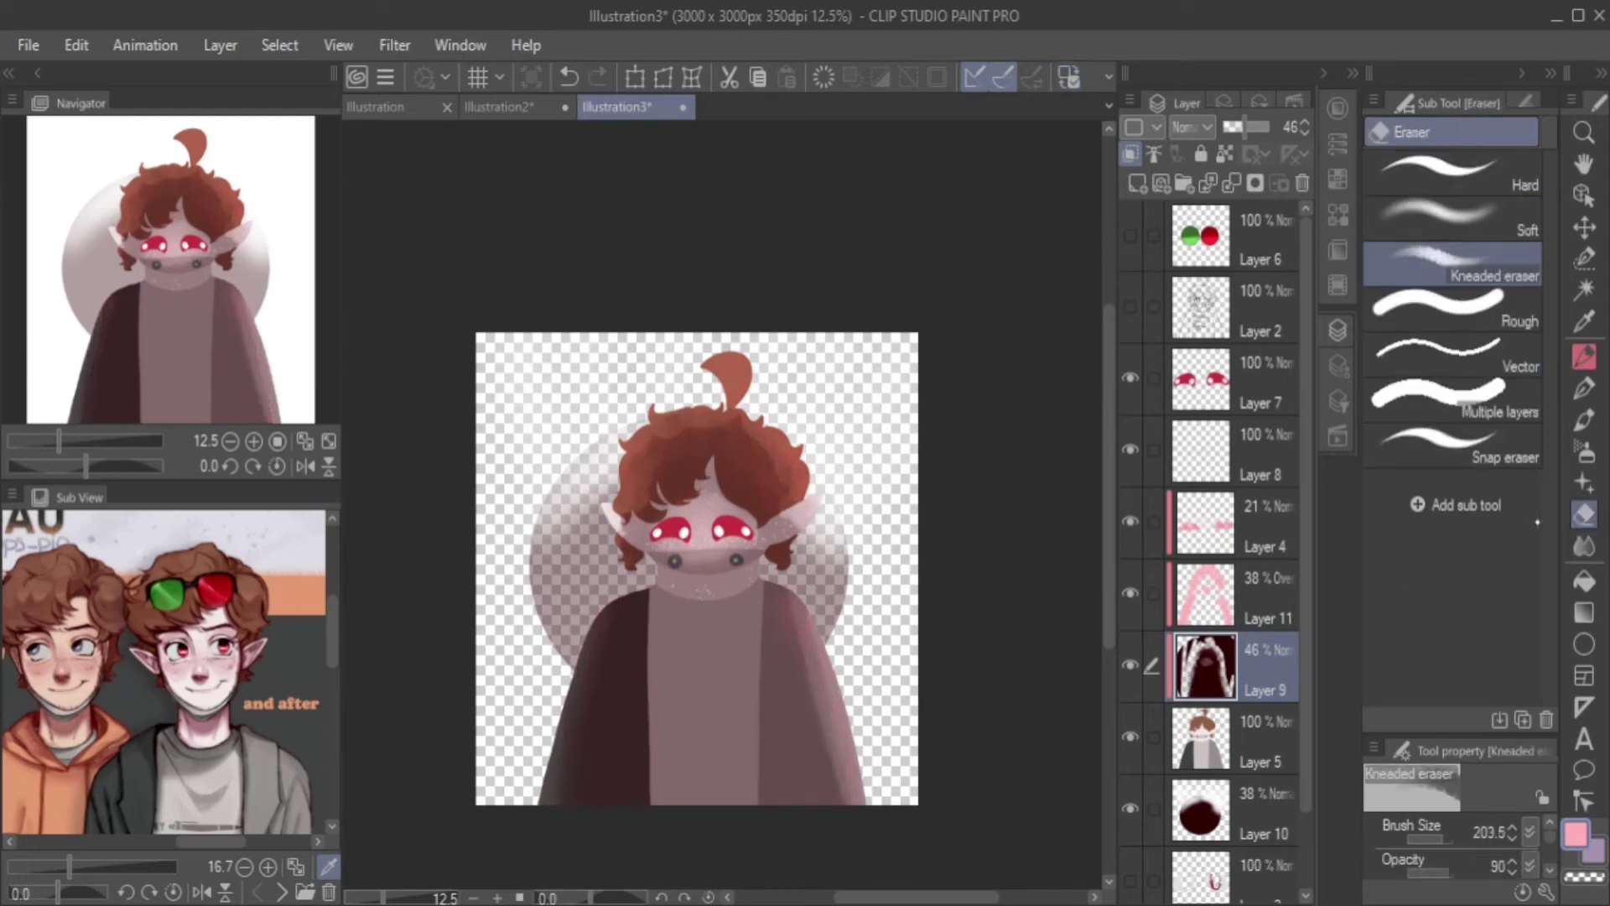
drag(664, 713, 765, 629)
mouse_move(650, 790)
mouse_down()
mouse_move(742, 707)
mouse_move(746, 640)
mouse_up()
key(ctrl+z)
key(ctrl+z)
mouse_move(682, 746)
mouse_down()
mouse_move(748, 692)
mouse_move(747, 674)
mouse_up()
key(j)
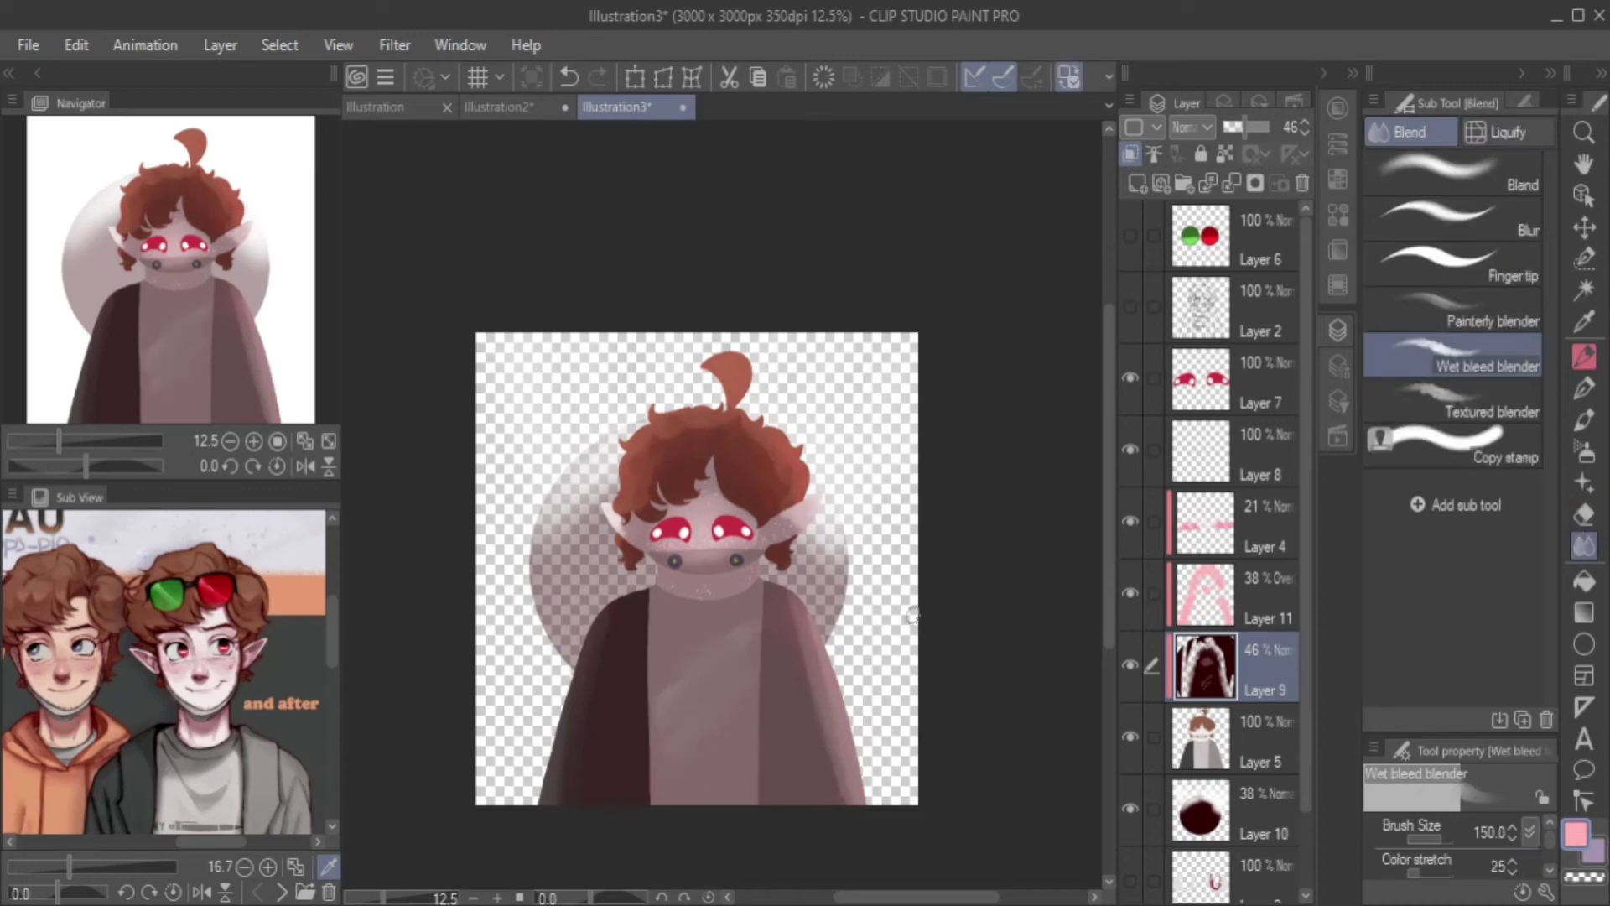
Clear the circle from the layer beneath the character and select the empty area around the figure.
click(1266, 809)
key(Delete)
key(w)
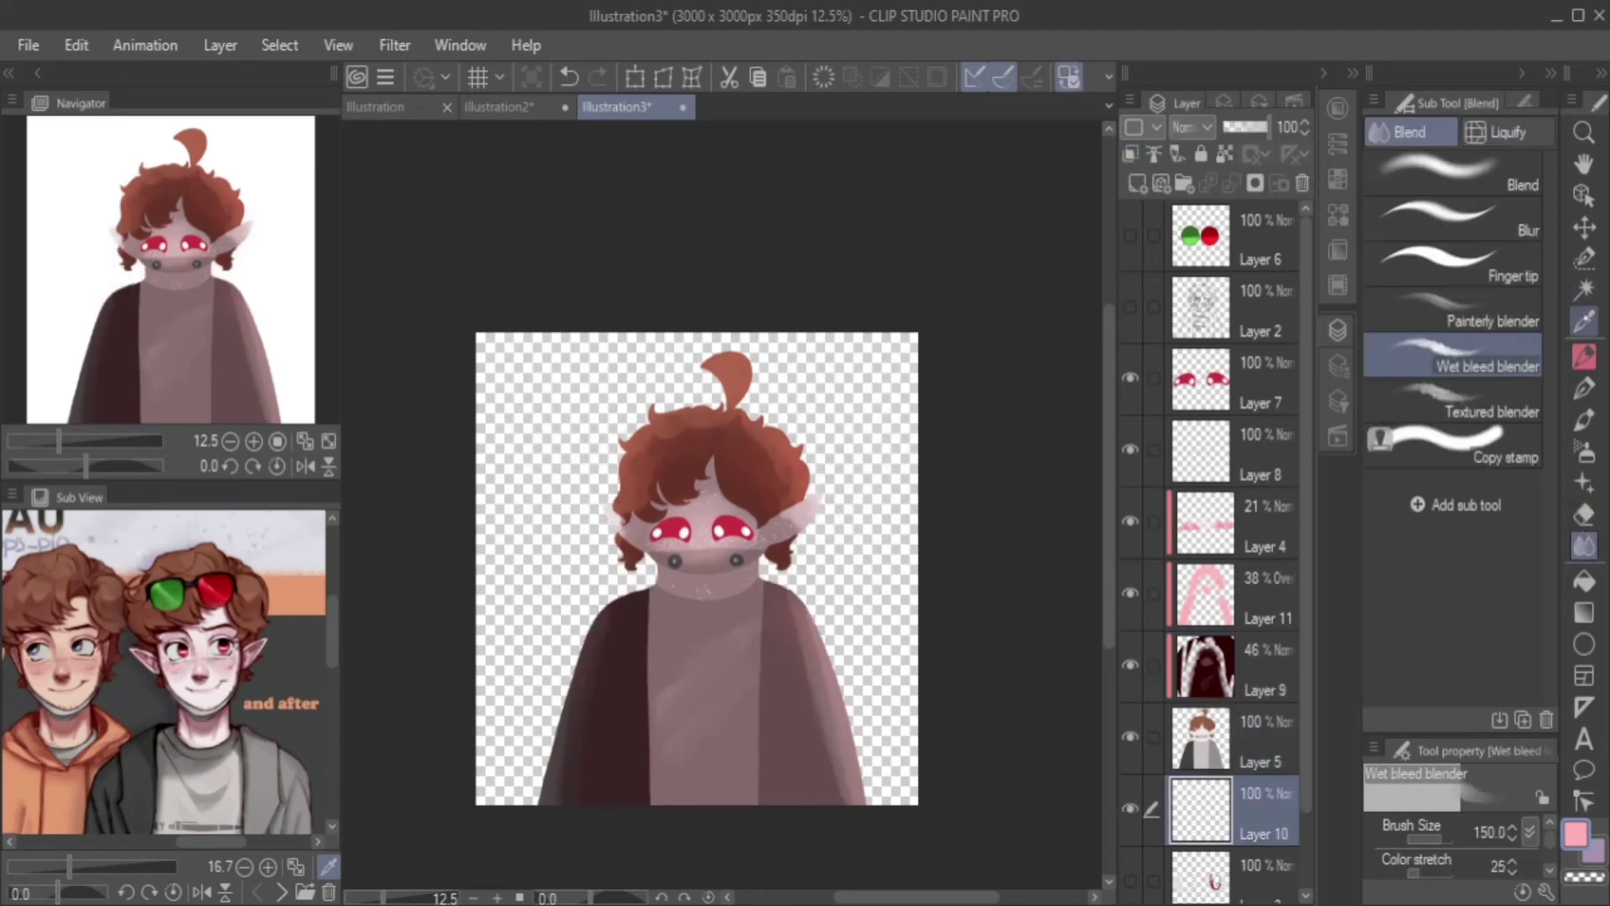
key(ctrl+a)
click(1262, 738)
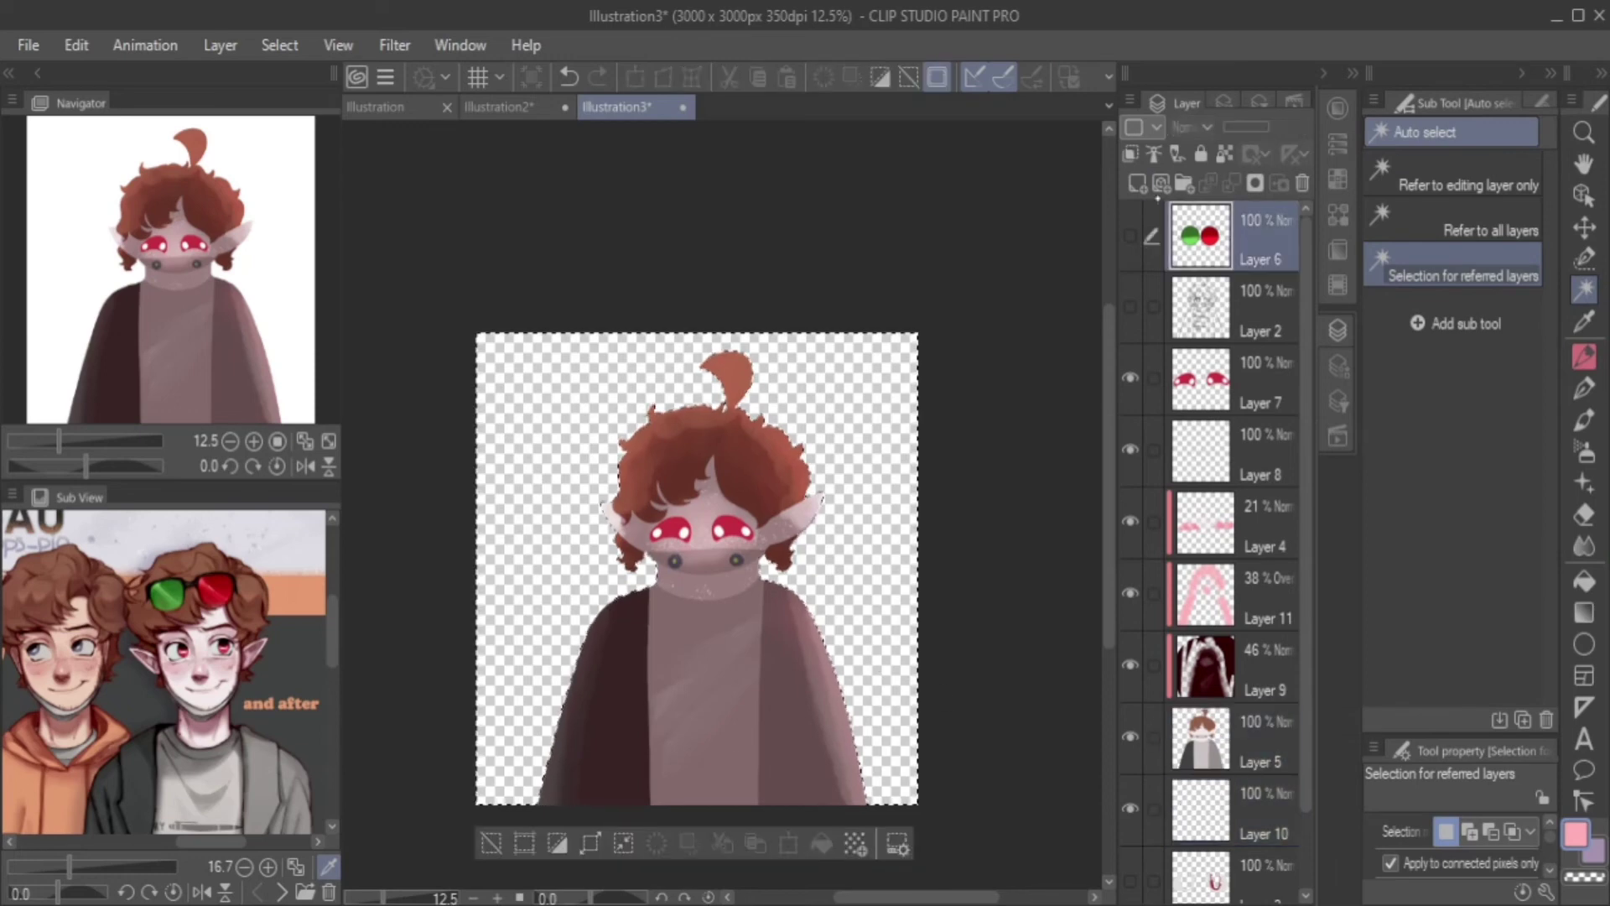
Show the green and red lenses layer, add a new layer above it and remove the selection.
click(1262, 239)
click(1131, 235)
click(1138, 183)
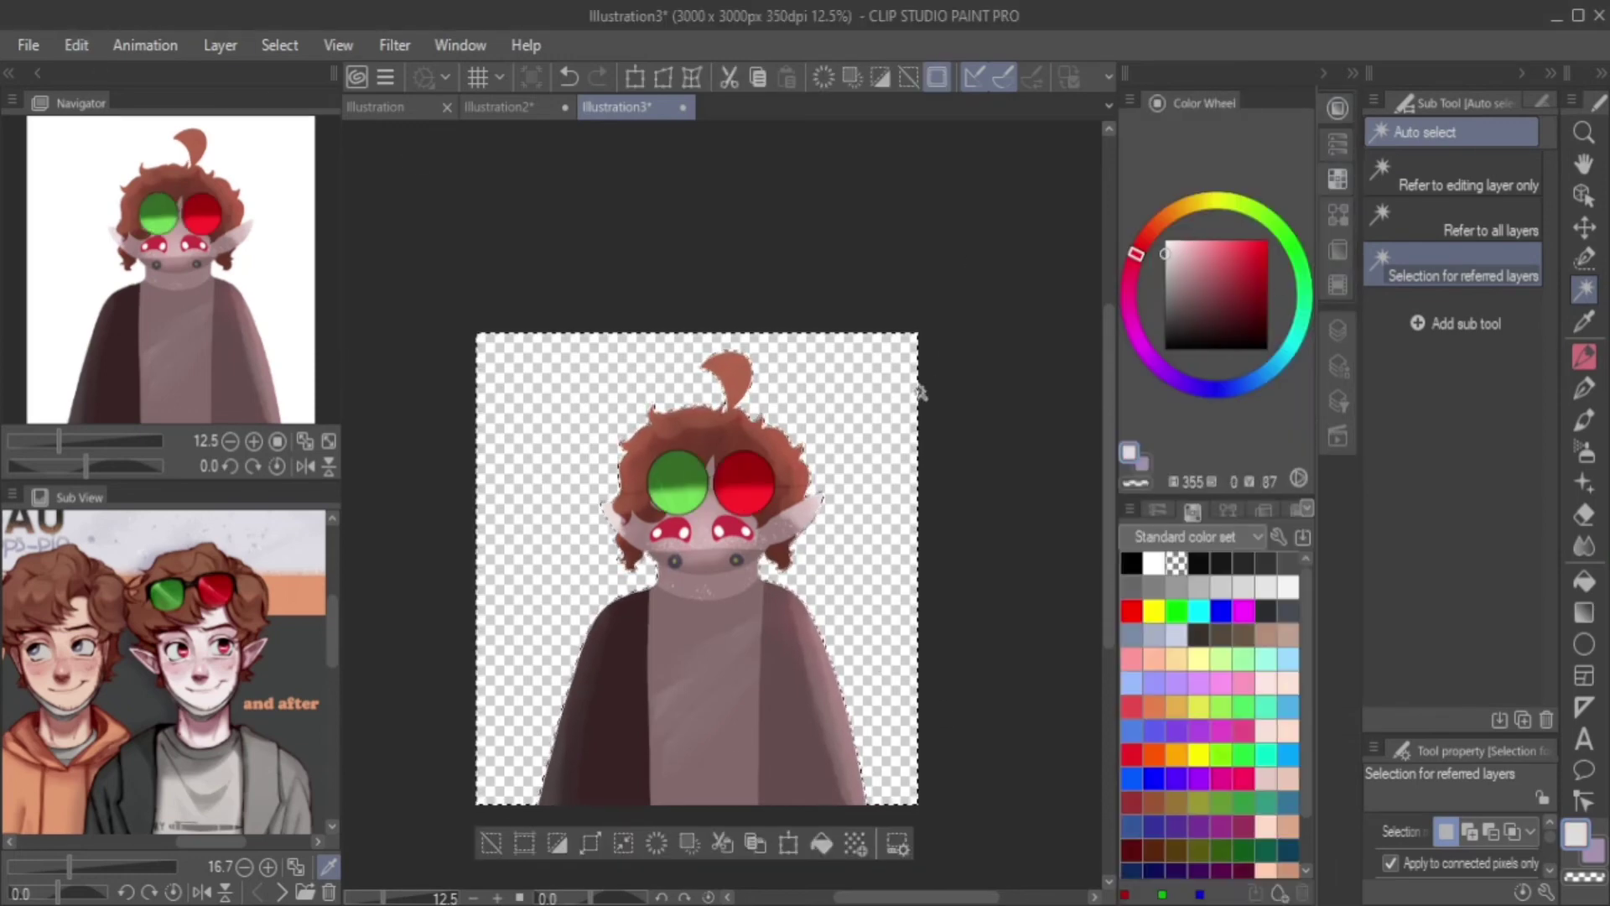
key(ctrl+d)
Fill the background around the character with magenta on the layer beneath the flat colors.
click(1243, 826)
click(1583, 580)
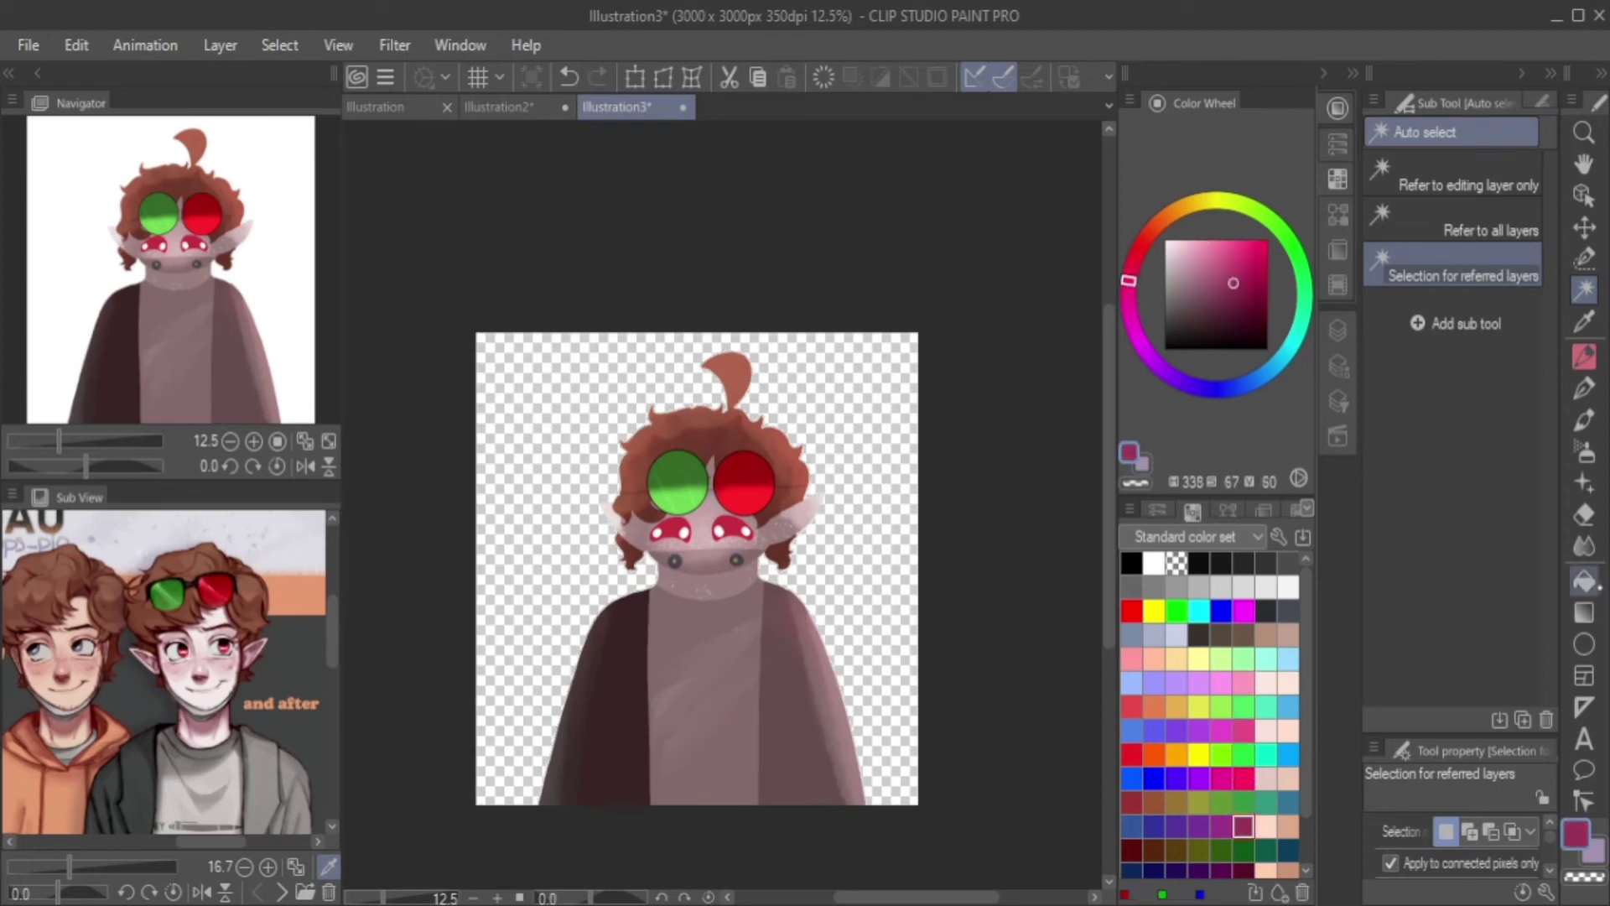
key(F7)
click(853, 564)
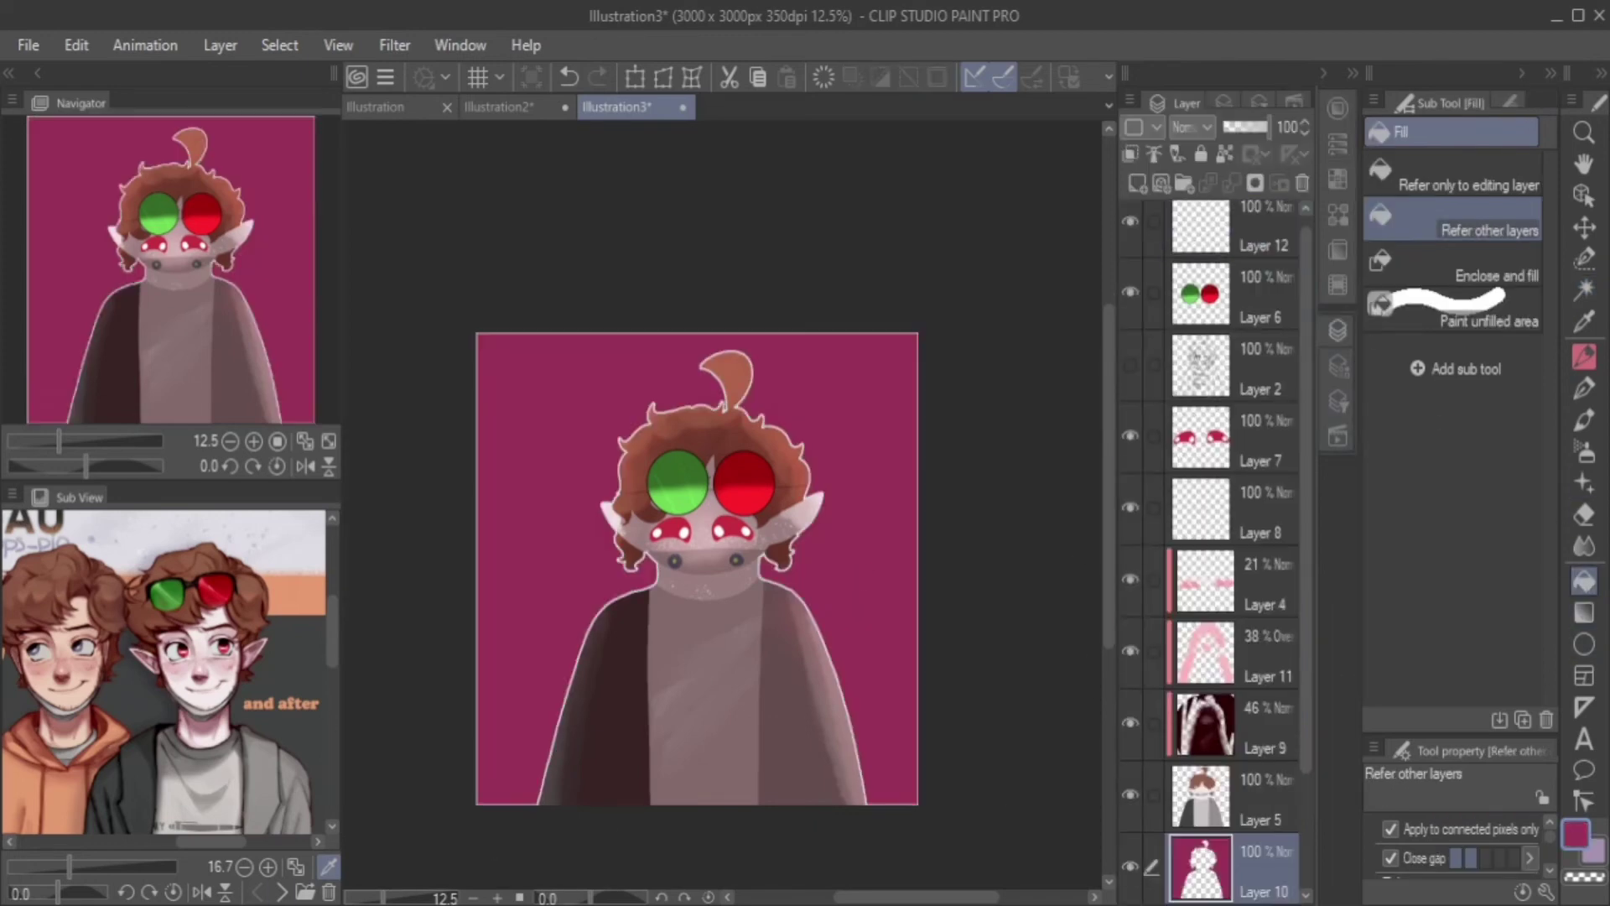
Apply a Background color stripe gradient over the magenta background using a dark red from the DarkGrayish color set.
key(g)
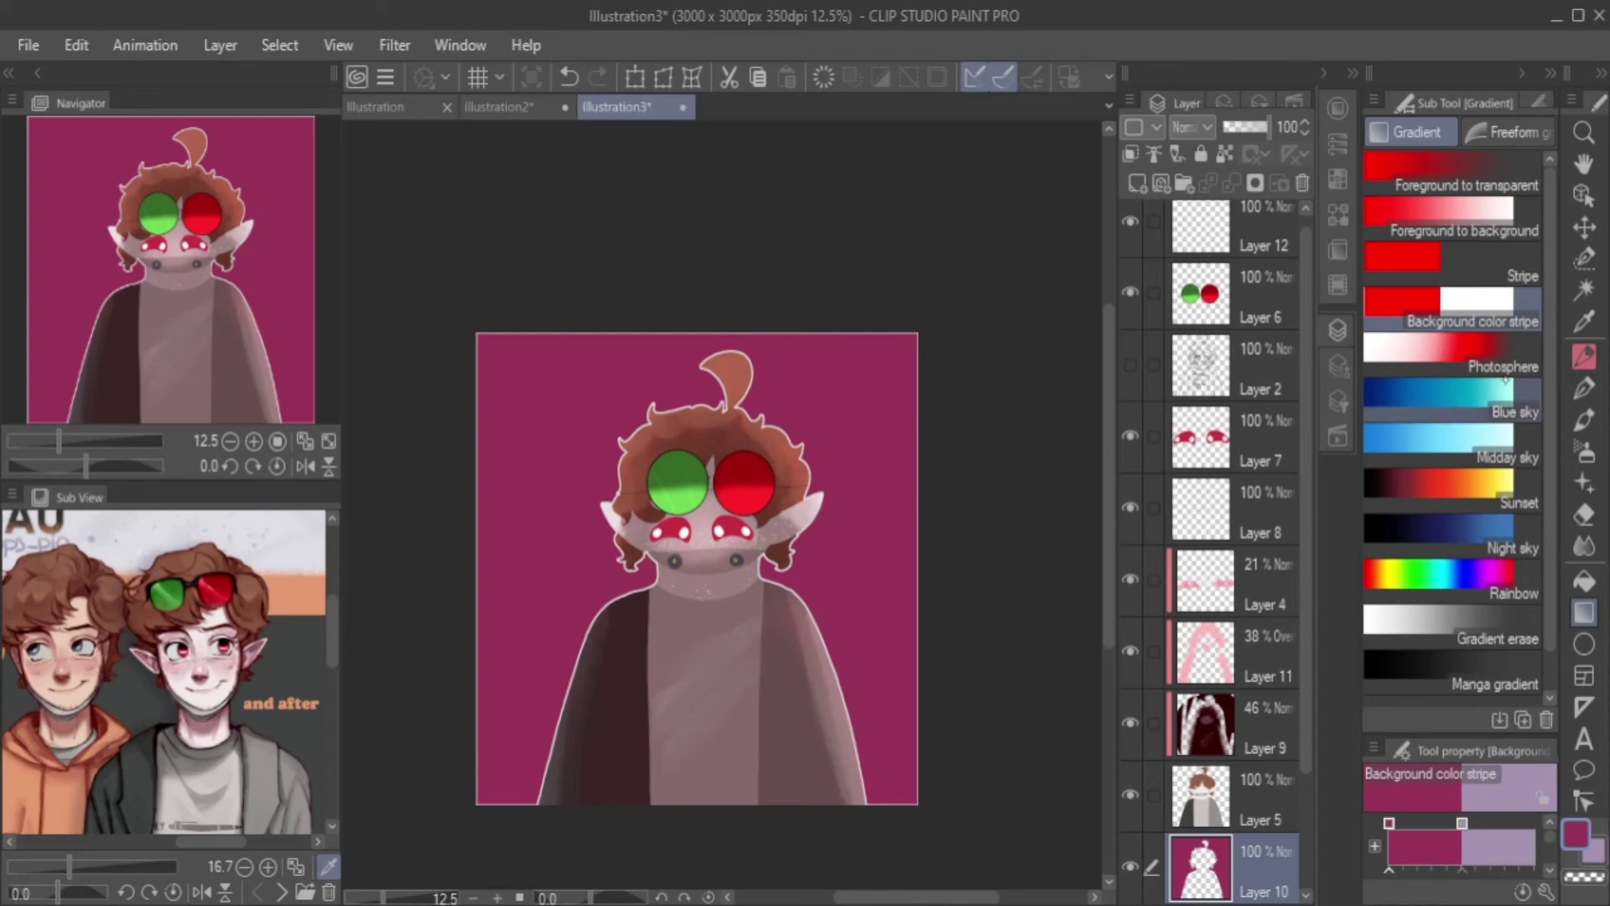
key(F7)
scroll(1242, 742, down, 2)
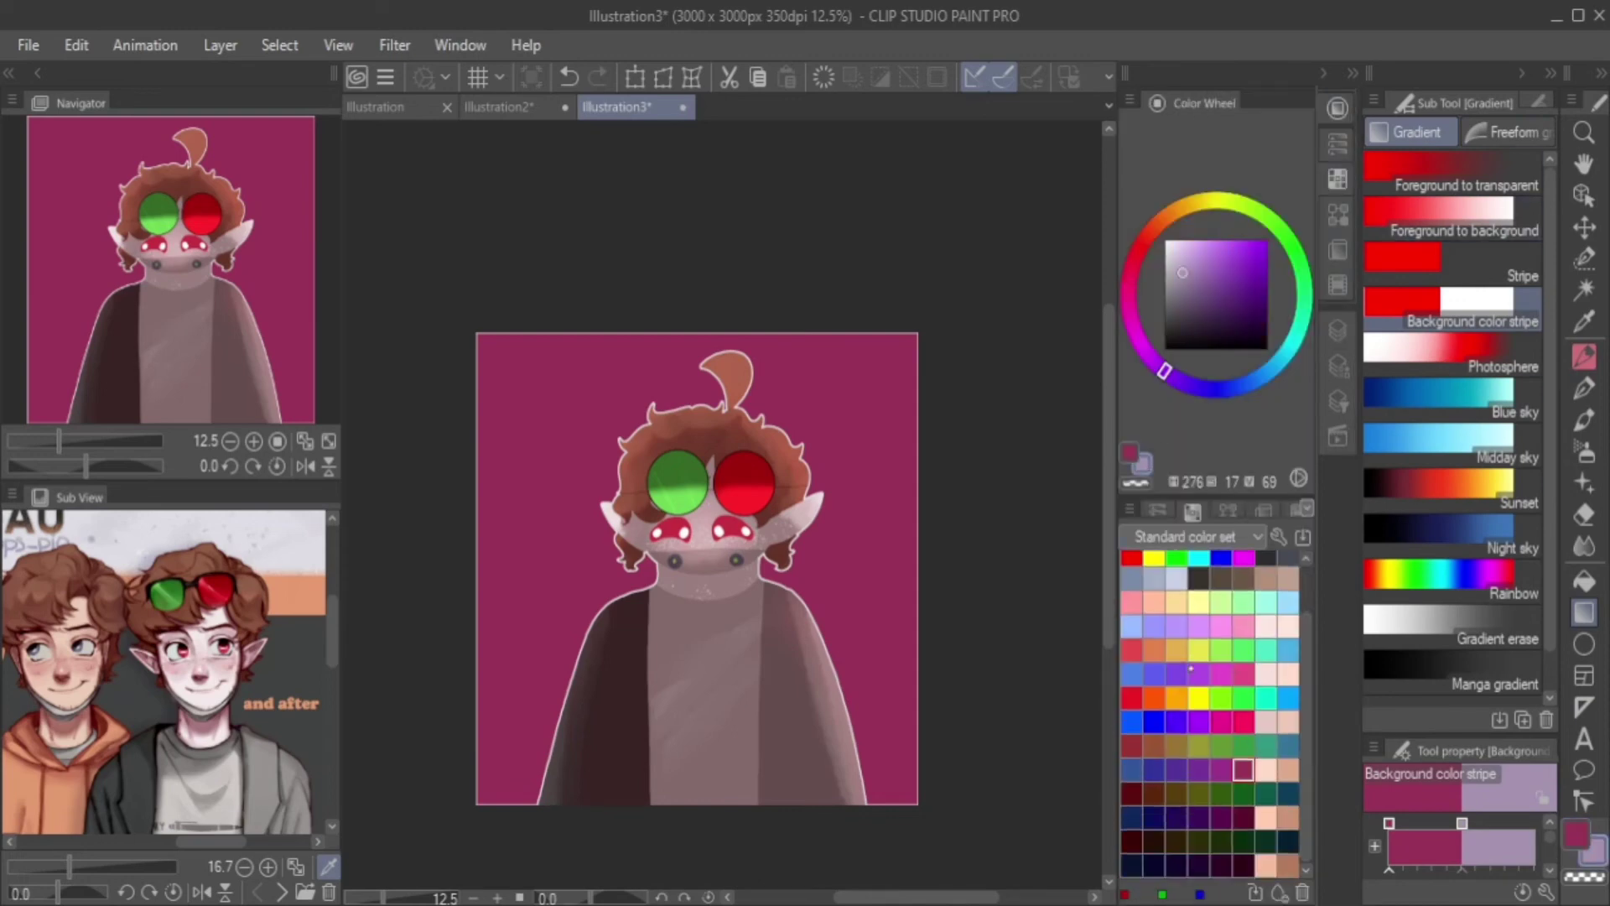
click(1194, 536)
click(1191, 637)
click(1154, 563)
drag(837, 529, 857, 635)
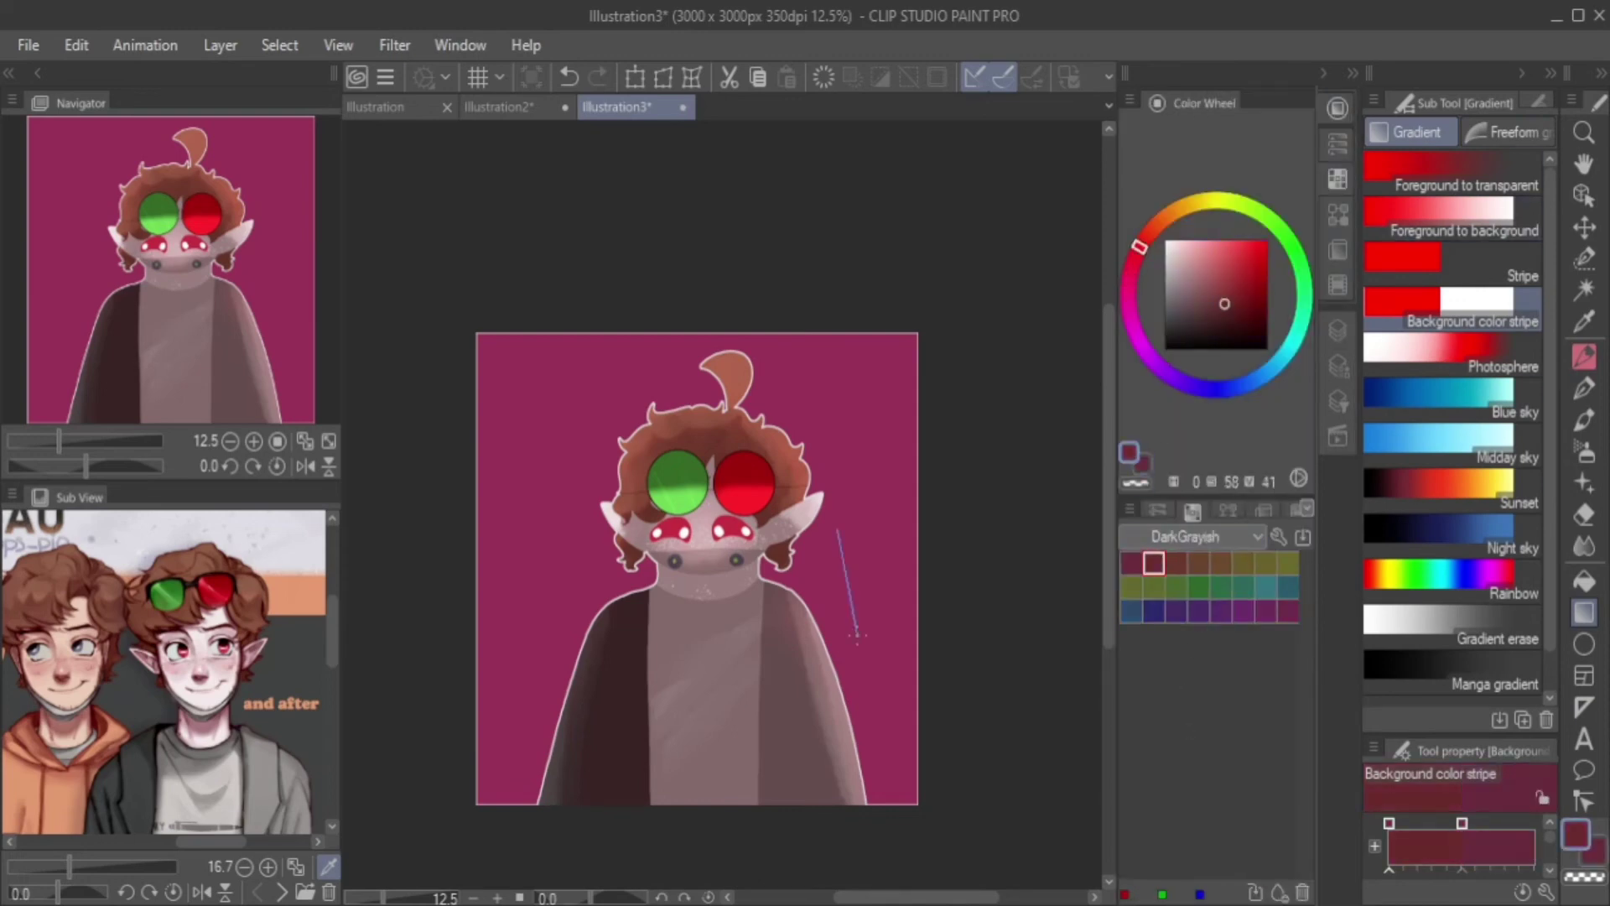
Layer Foreground to transparent gradients over the background, dark red from the upper left and a brighter DullTone red from the lower right.
click(1451, 172)
drag(589, 351, 735, 636)
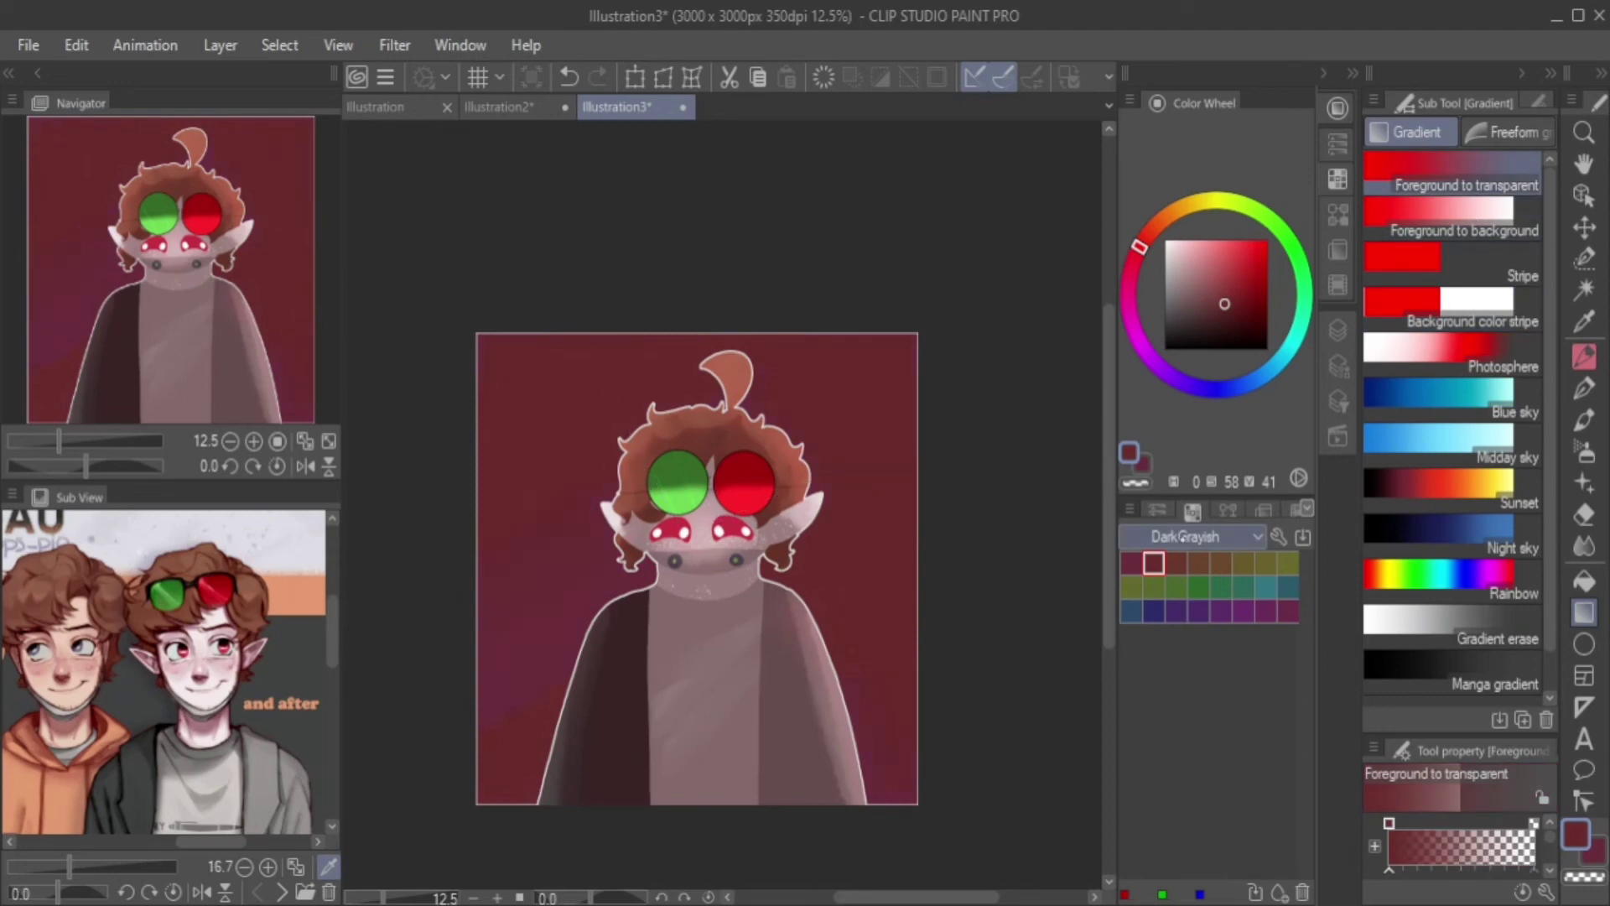
scroll(1188, 537, down, 1)
drag(863, 763, 784, 572)
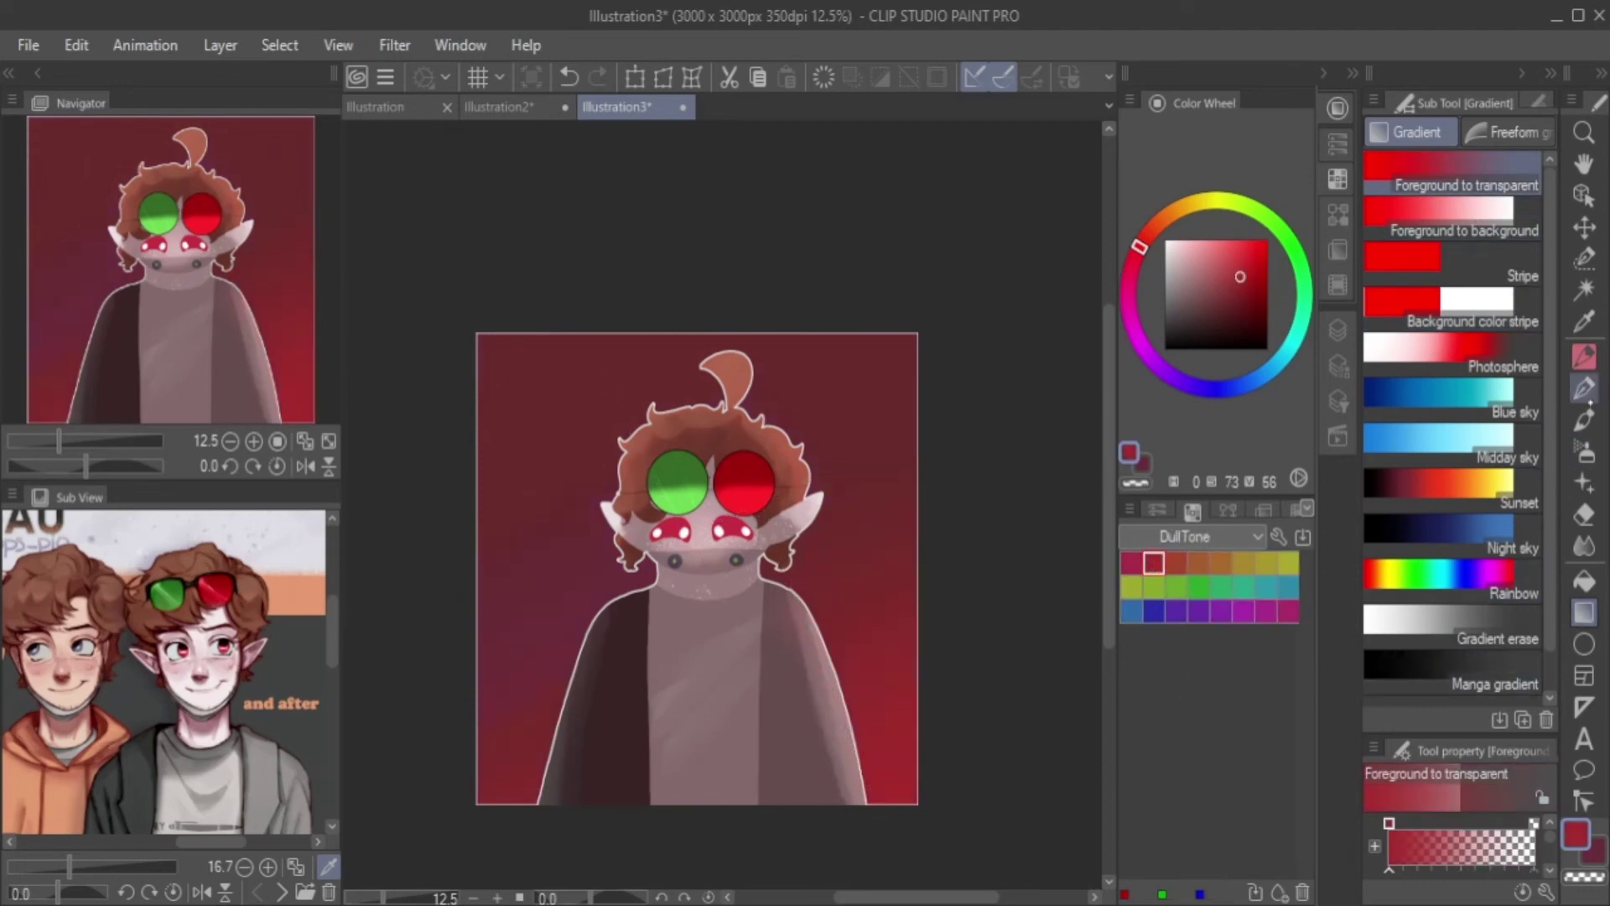
Add a new layer above the gradient background and scatter red Bloodstain splatters around the figure at brush size 300.
click(1584, 388)
click(1337, 329)
scroll(1212, 850, up, 1)
click(1213, 859)
key(ctrl+shift+n)
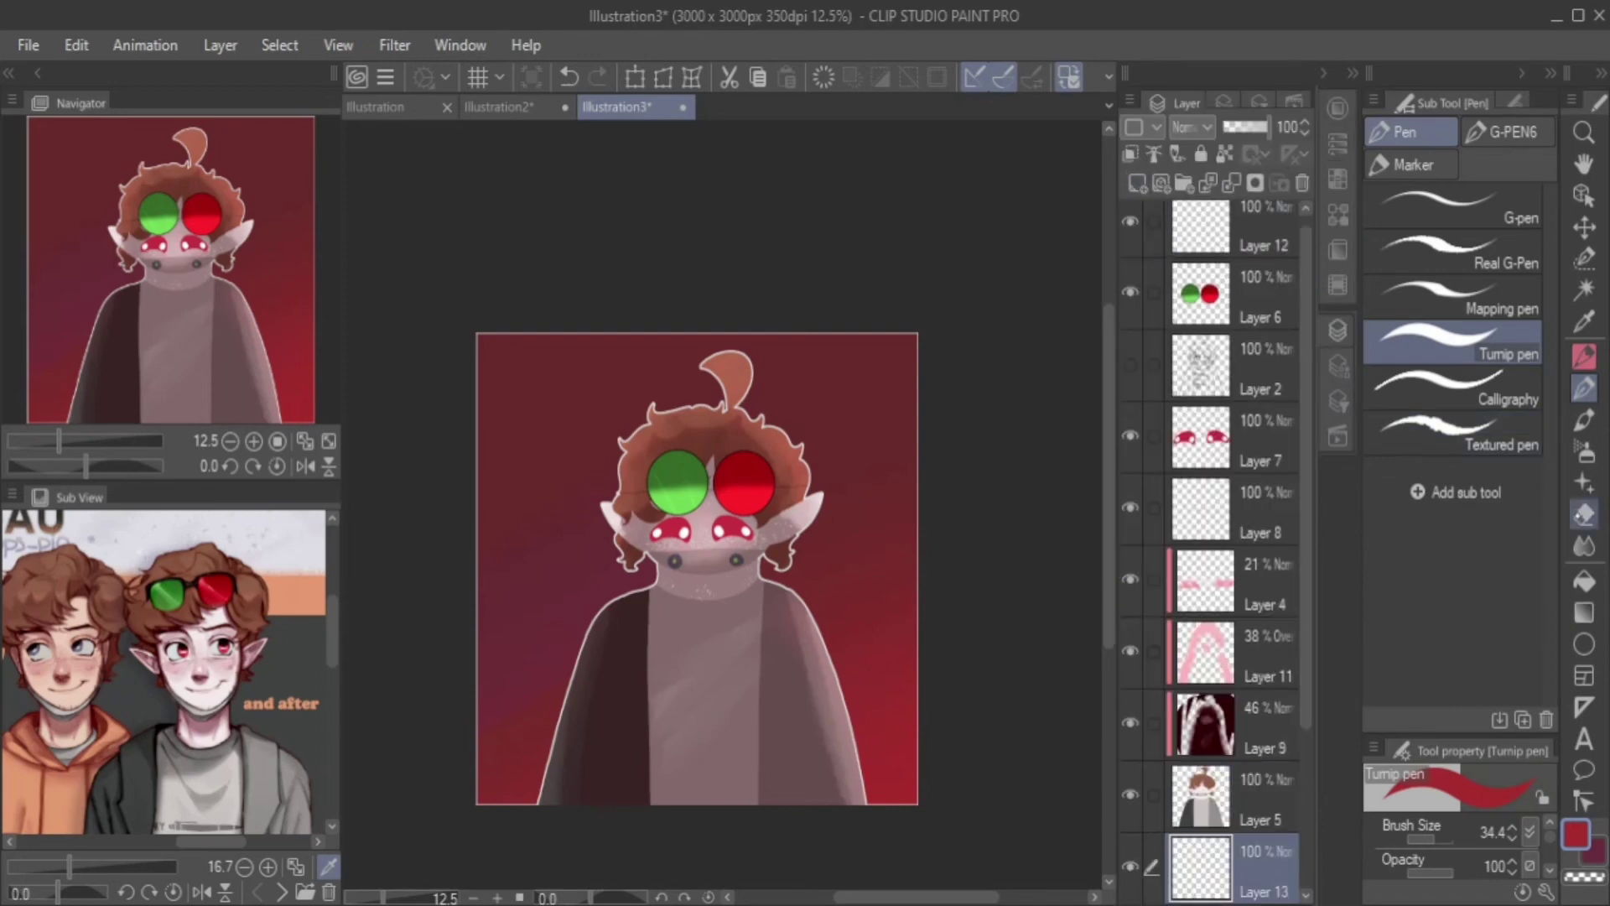
click(1584, 482)
click(1451, 281)
click(868, 394)
click(843, 579)
click(562, 411)
click(516, 704)
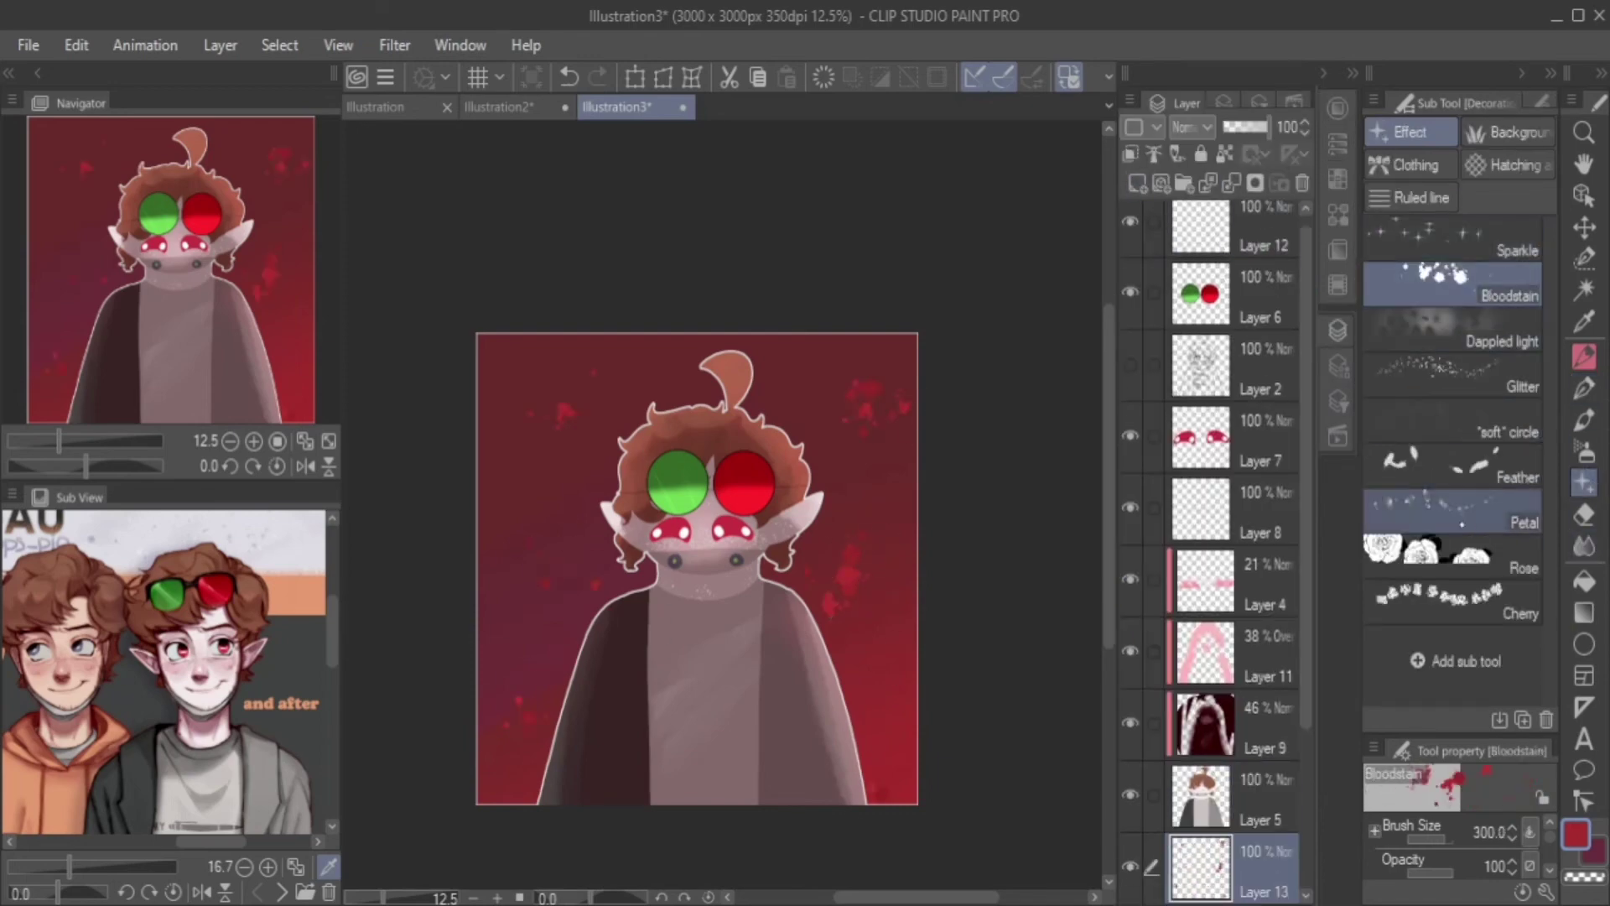
Try Glitter dots at brush size 2000 around the character's head and undo them.
click(1450, 373)
drag(724, 506, 963, 323)
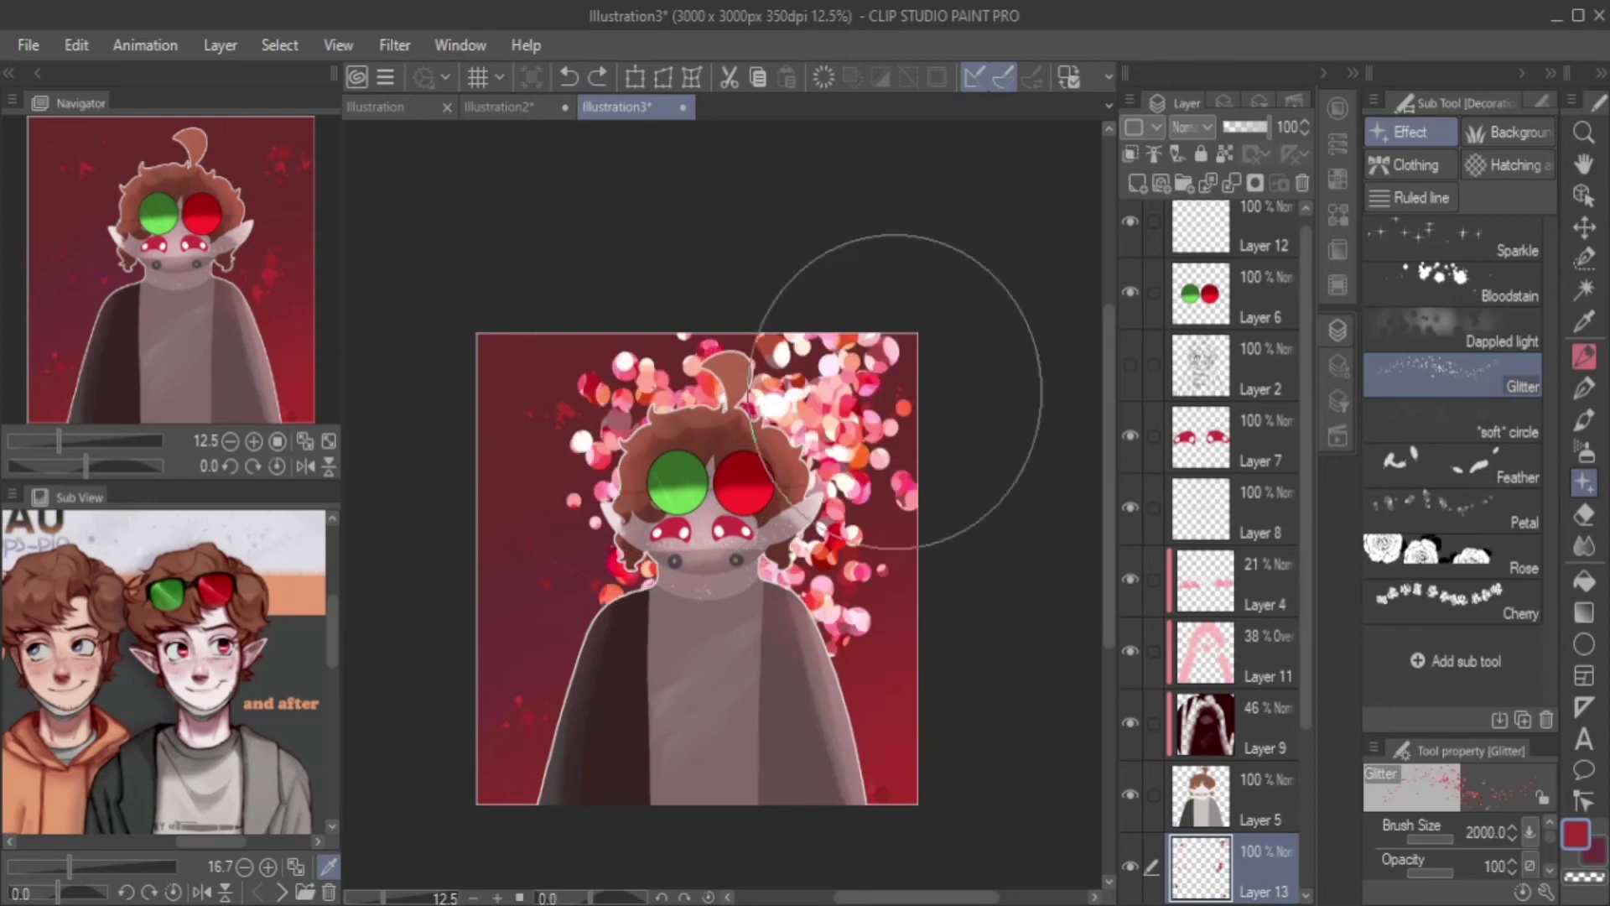
key(ctrl+z)
Place "soft" circle shapes around the figure and scatter light pink petals over the background with the Petal brush.
click(892, 683)
click(1451, 419)
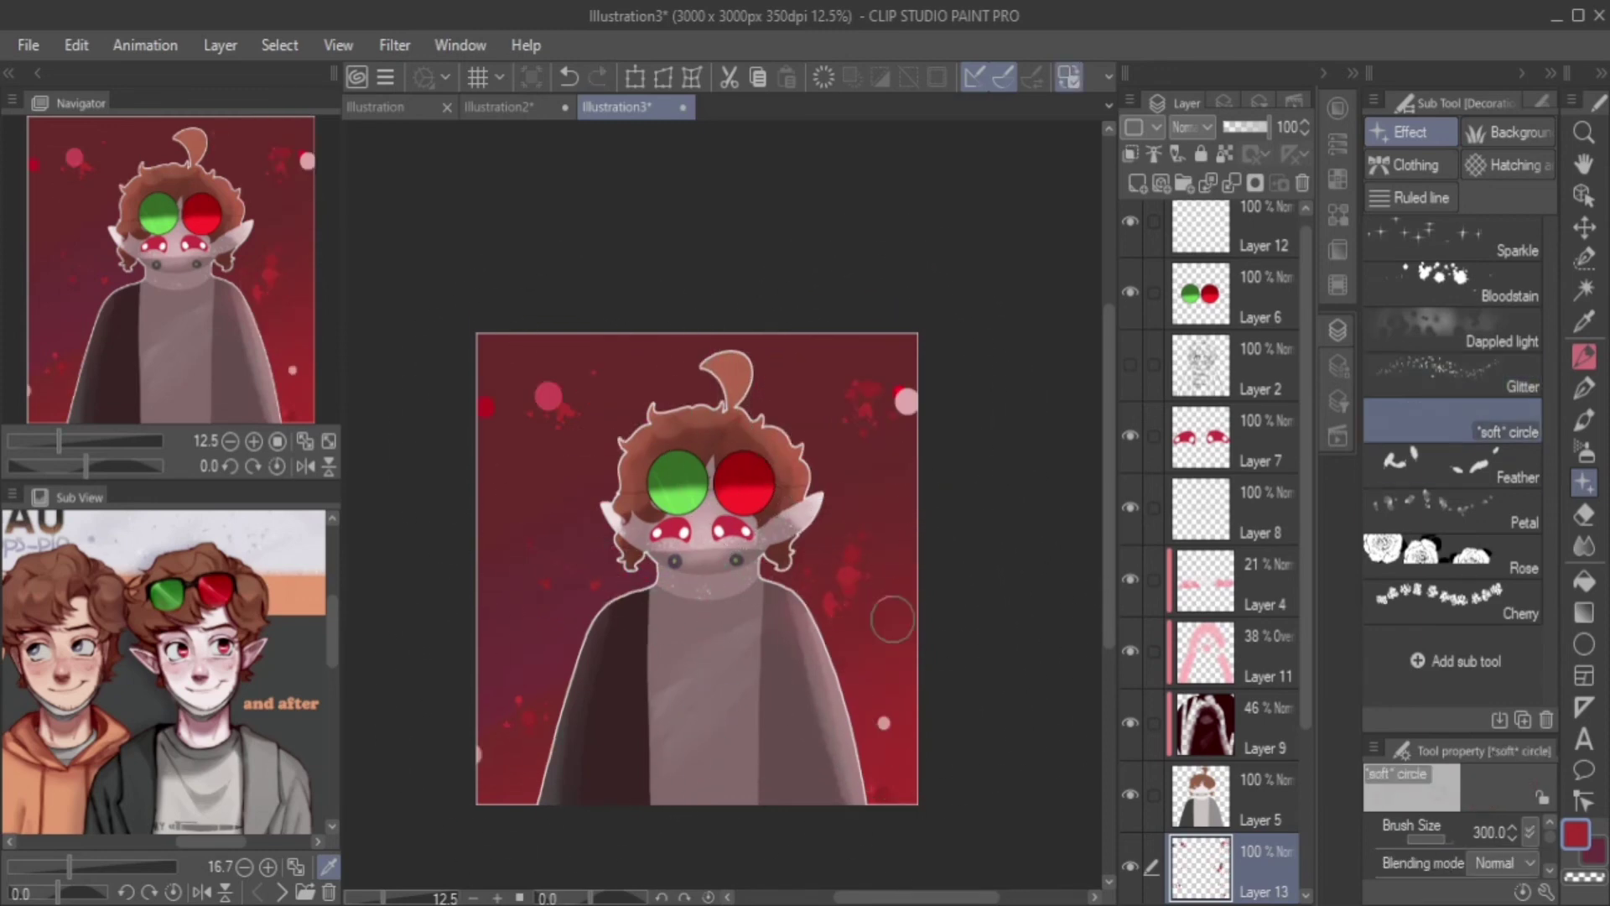
click(1338, 107)
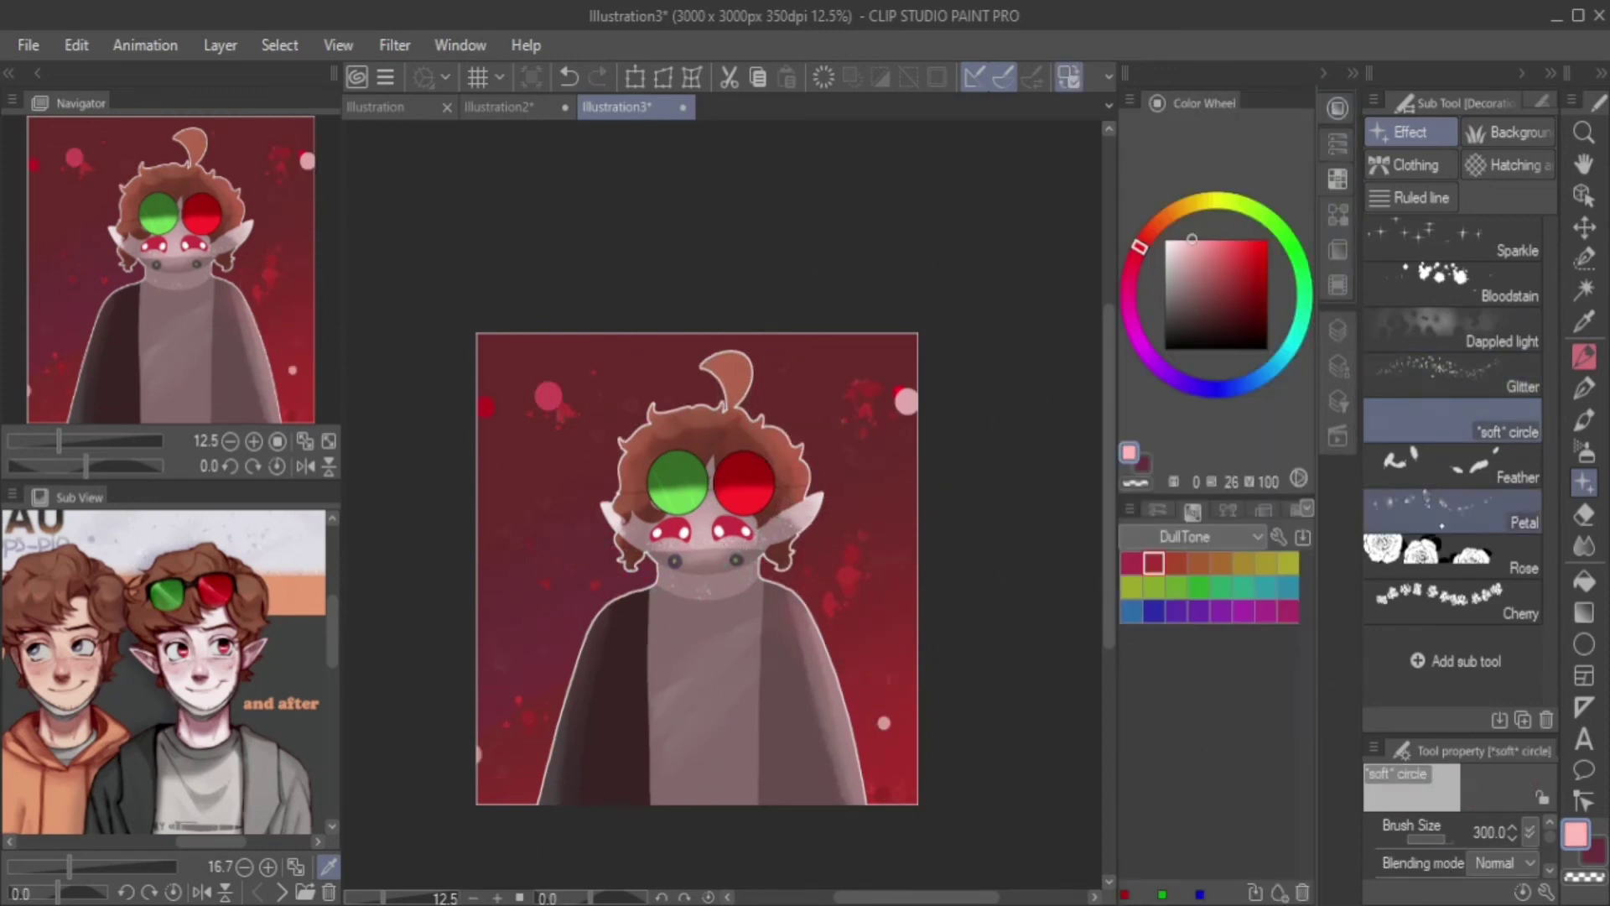
click(1451, 510)
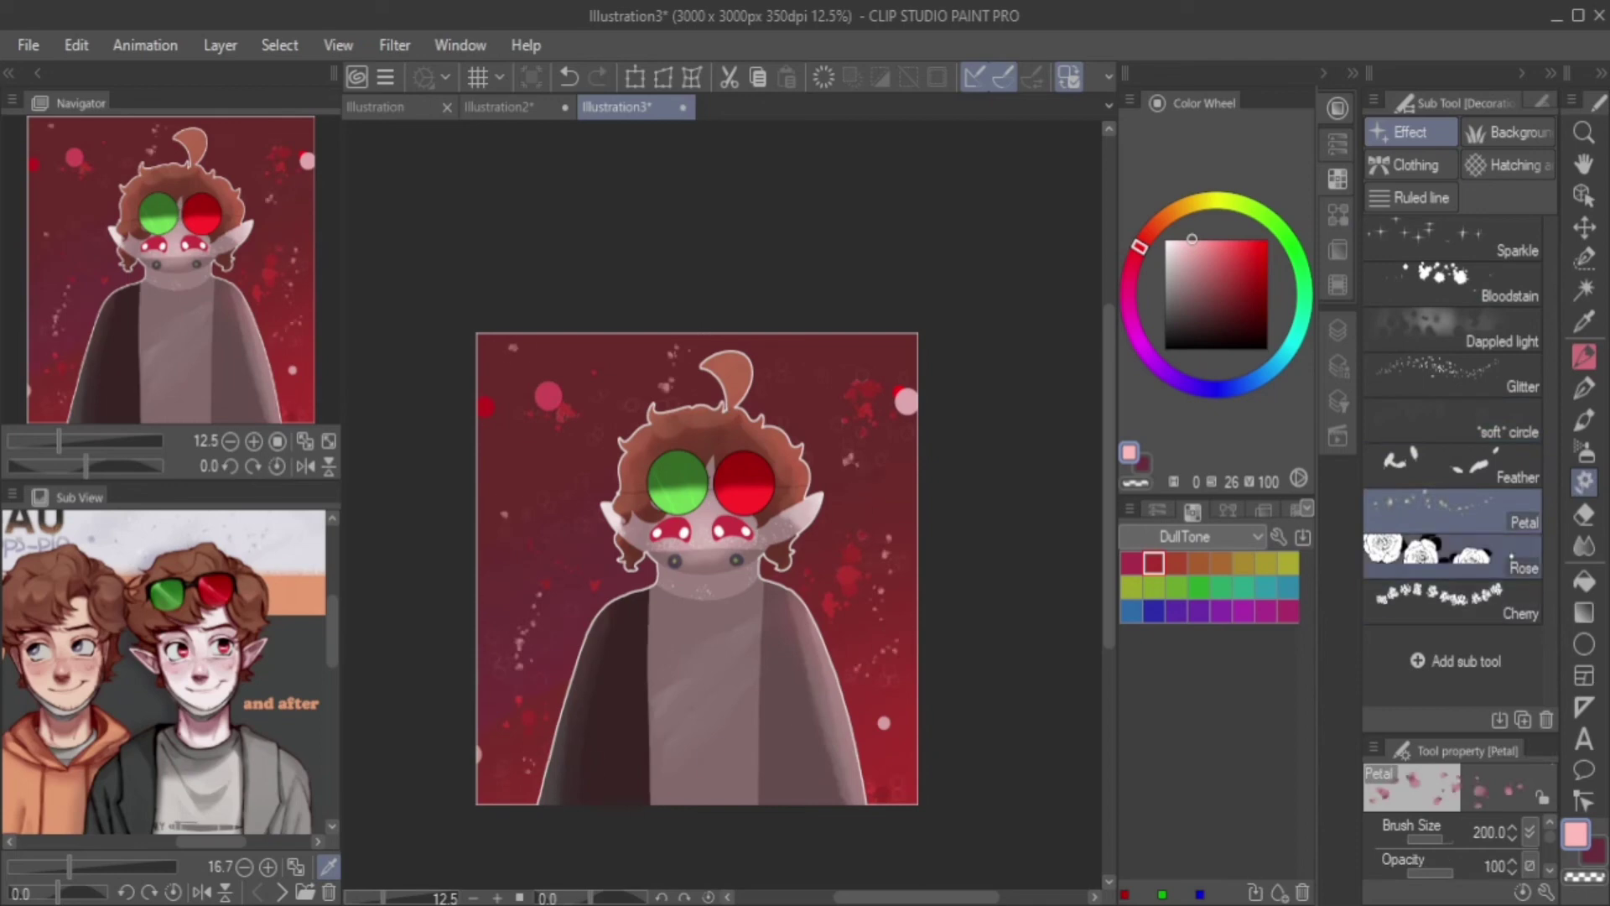
Try a large dark red Rose stamp in the artwork's upper-right corner and undo it.
click(1450, 555)
click(1262, 324)
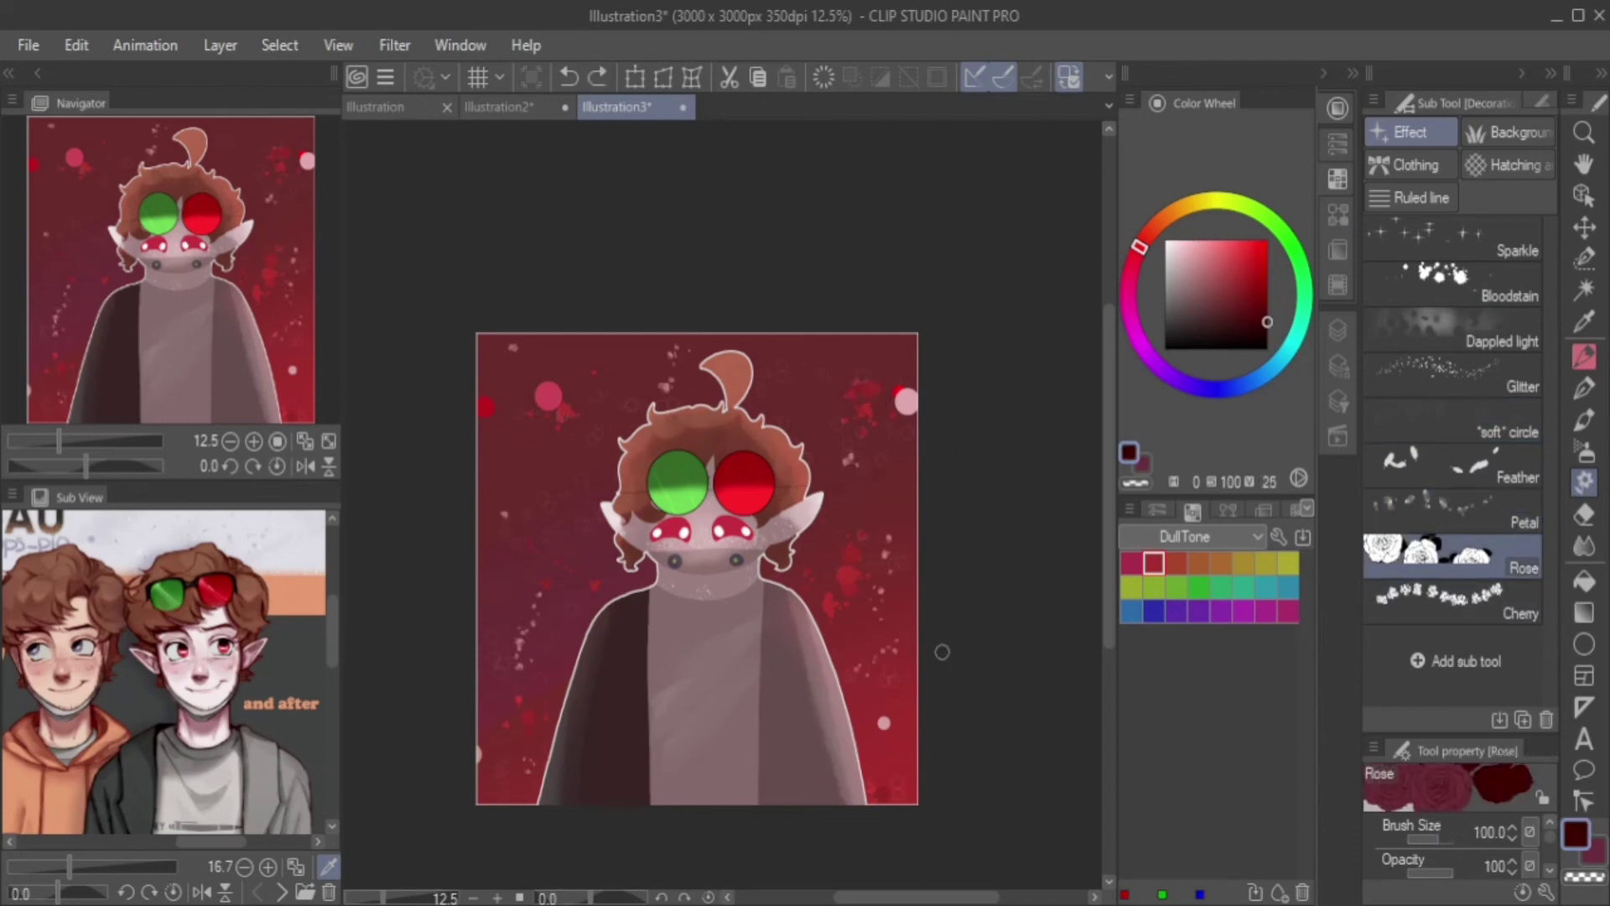
mouse_move(941, 651)
mouse_down()
mouse_move(942, 719)
mouse_move(916, 294)
mouse_up()
click(879, 391)
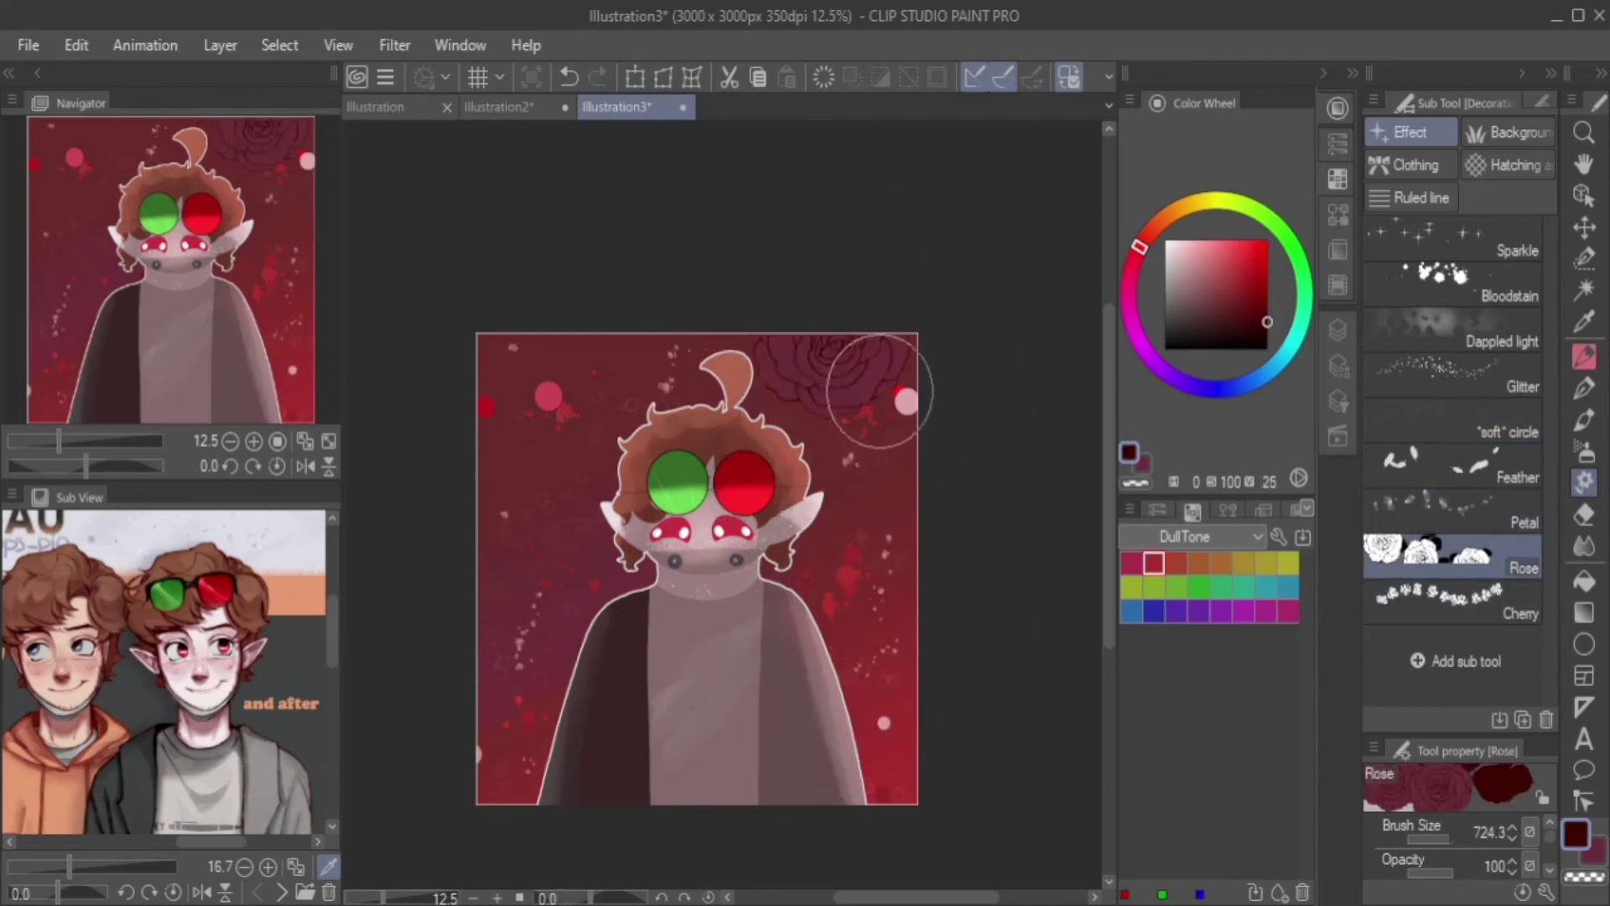
key(ctrl+z)
Try dark red Cherry blossoms beside the right shoulder and undo them.
click(1450, 601)
drag(853, 656, 885, 782)
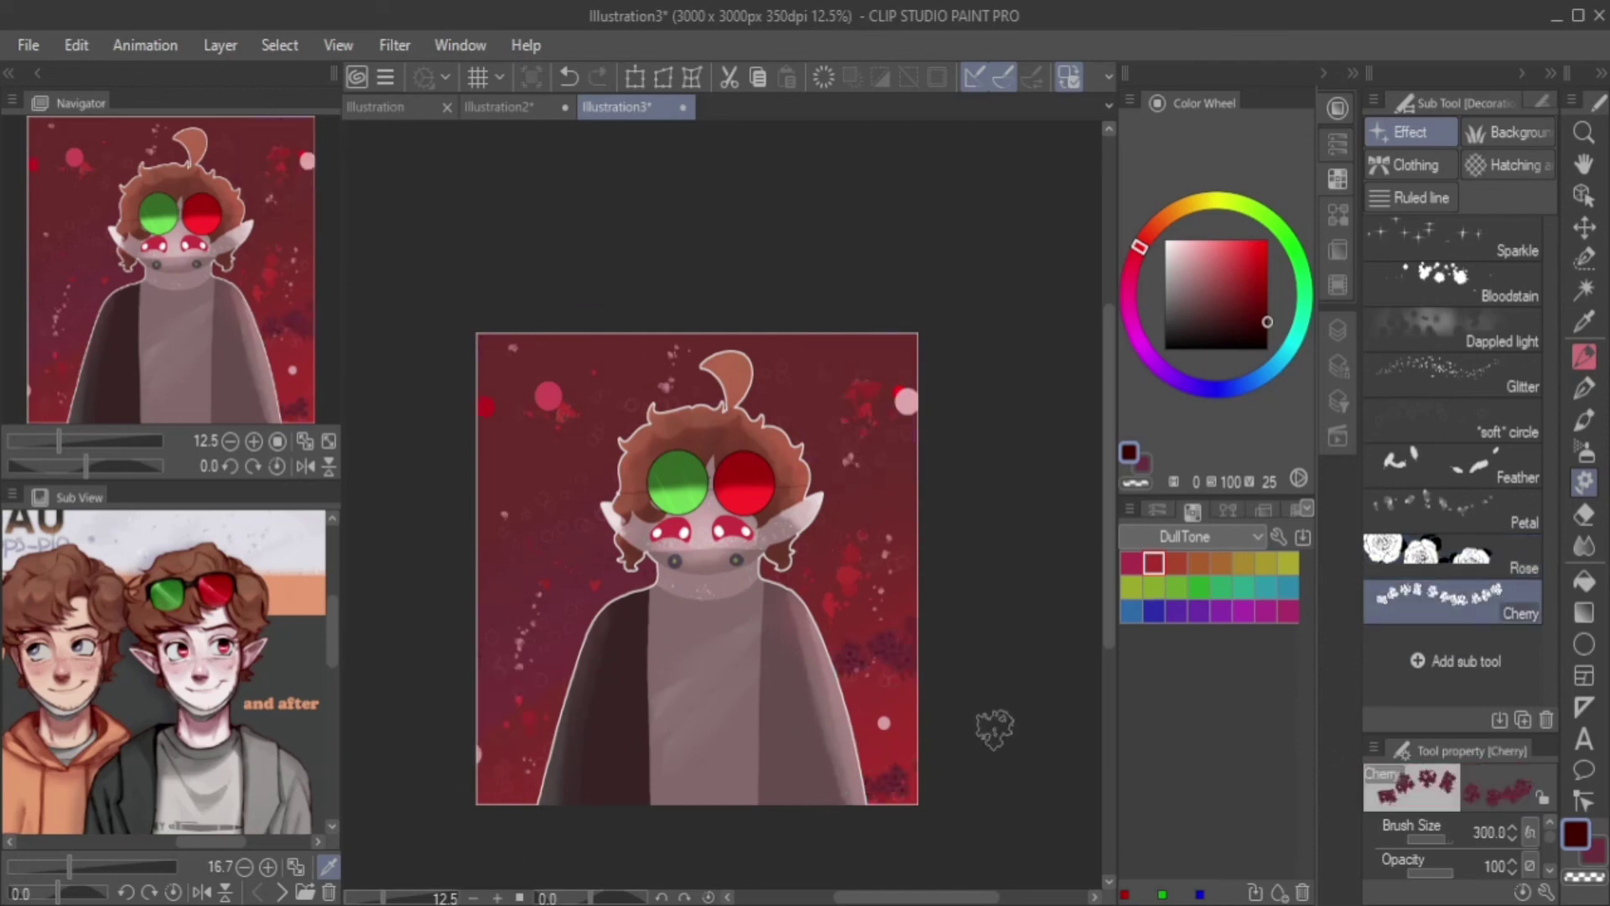
key(ctrl+z)
Add a new layer on top and handwrite the artist's handle in white beside the right shoulder with Hue's Pencil.
scroll(885, 629, up, 4)
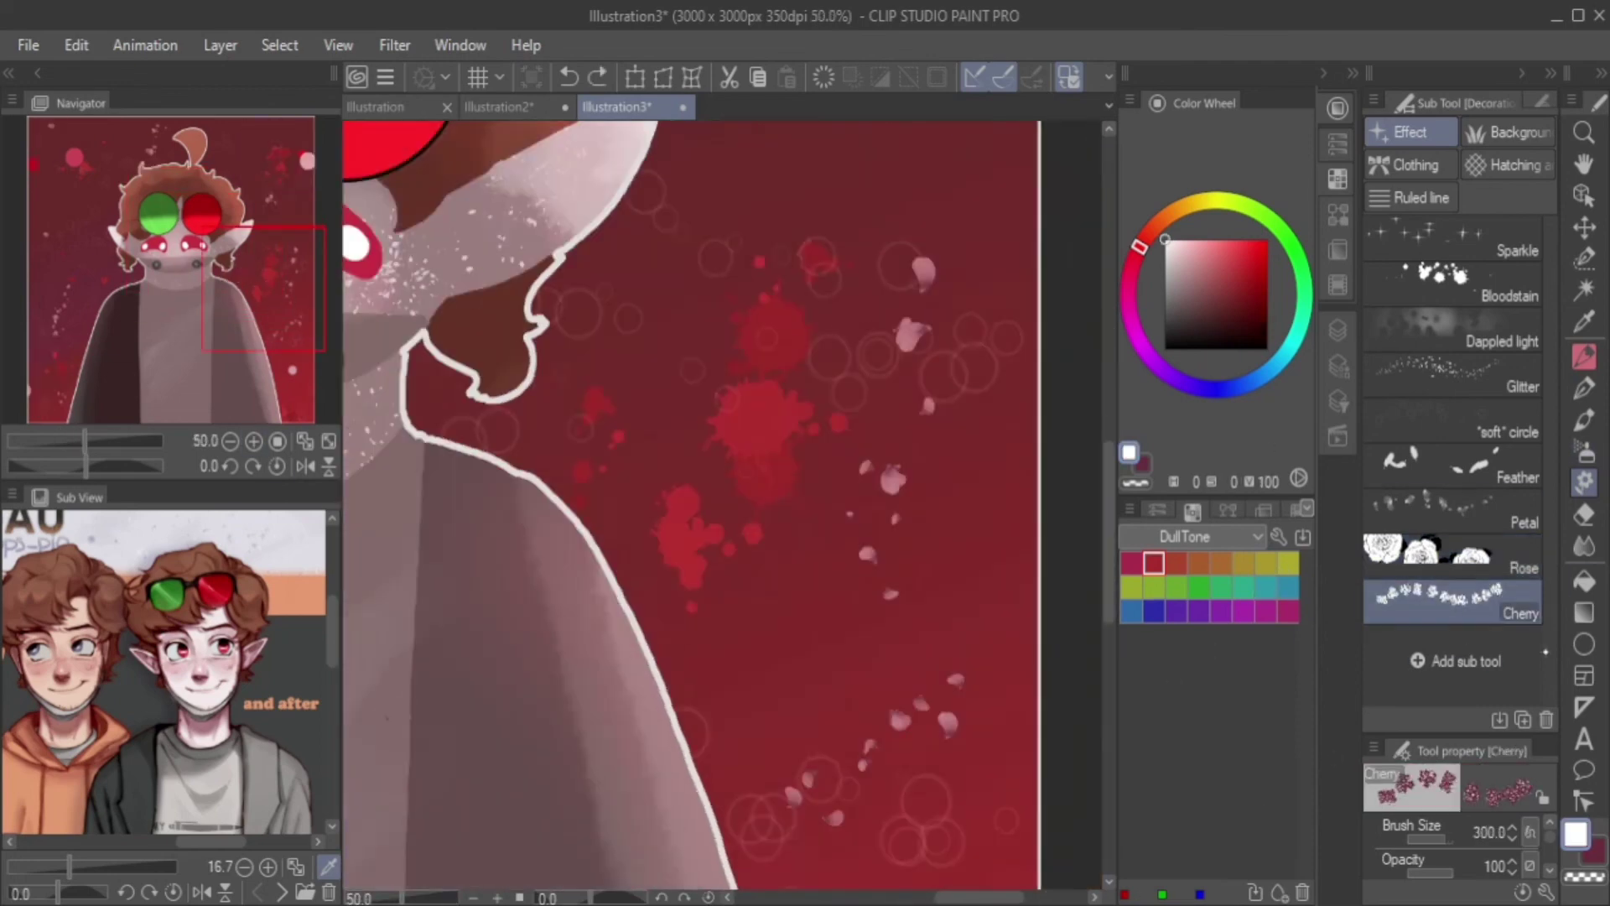
key(F7)
key(ctrl+shift+n)
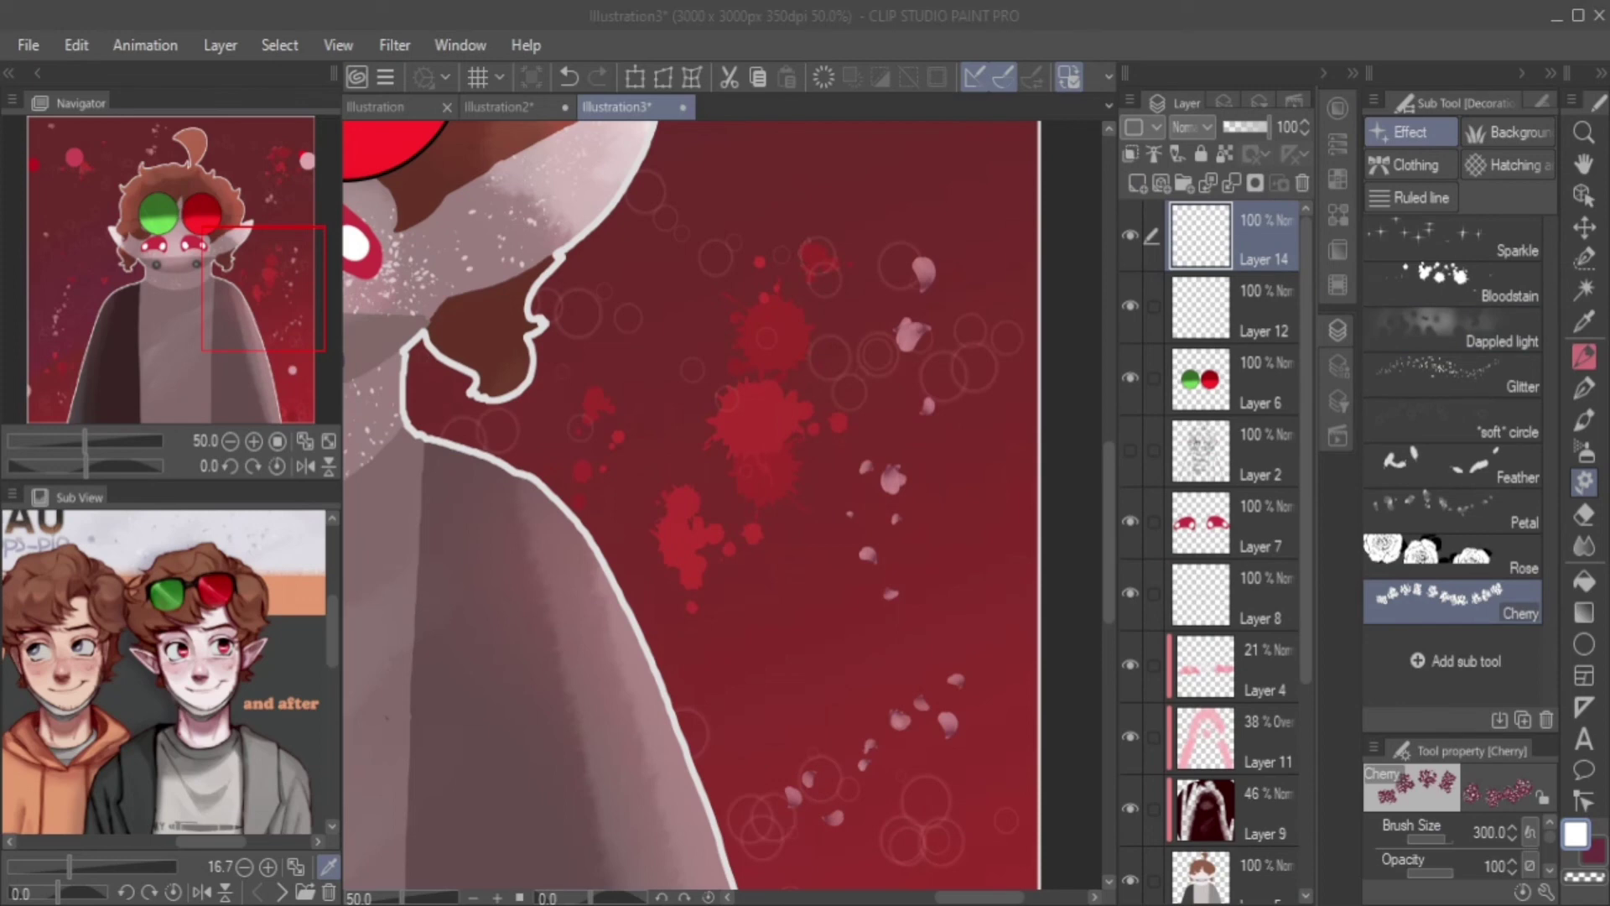
key(p)
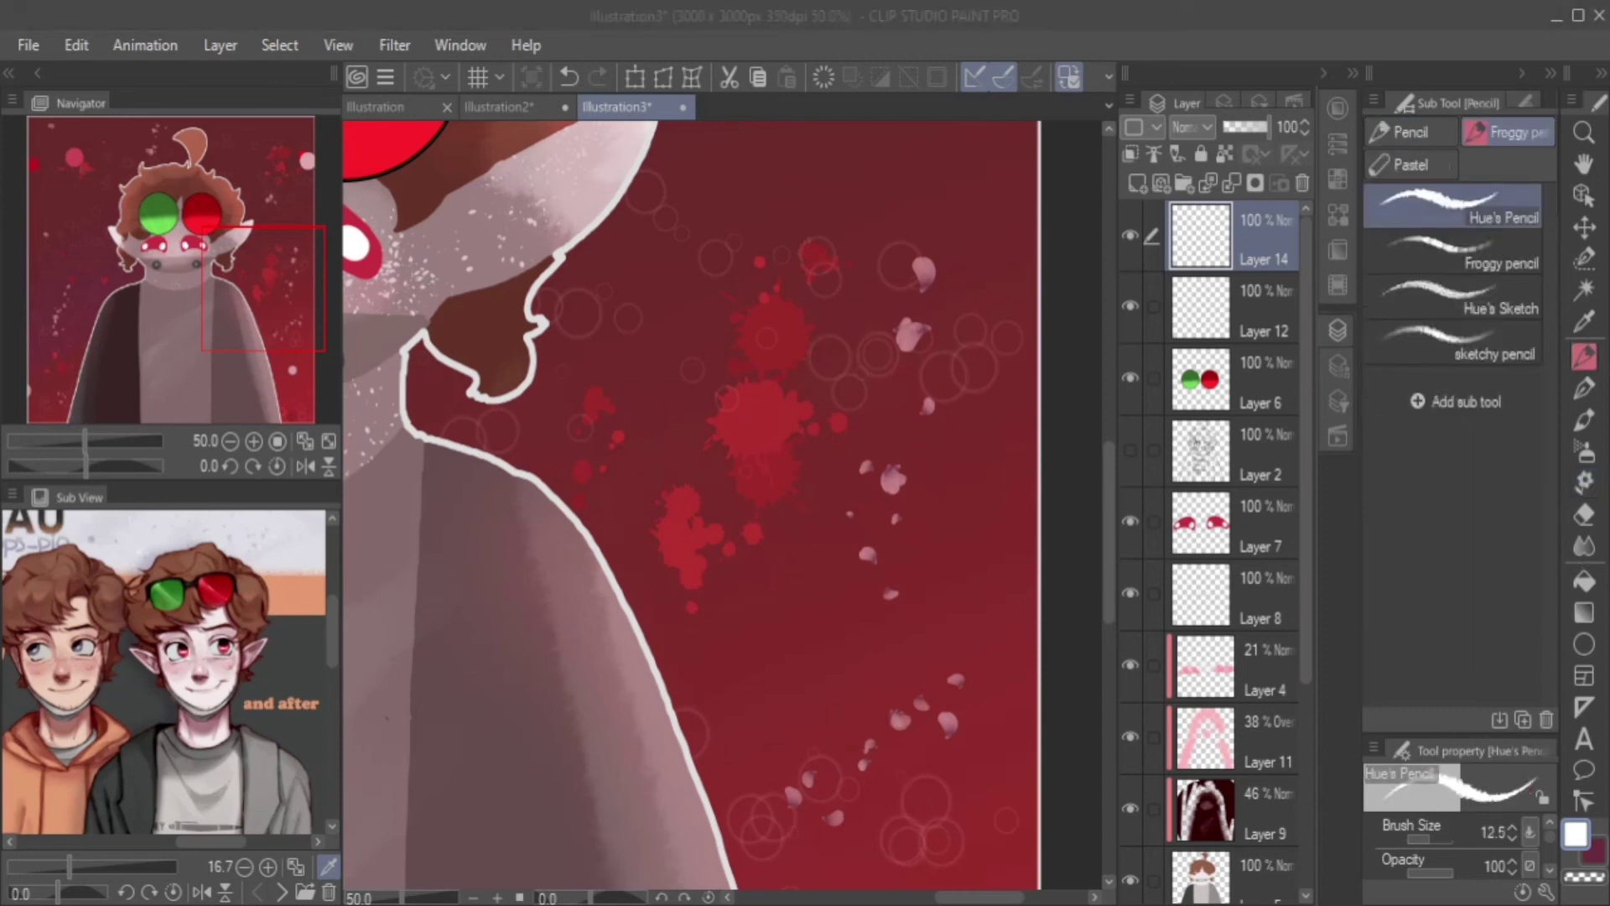
mouse_move(627, 421)
mouse_down()
mouse_move(605, 491)
mouse_move(623, 437)
mouse_up()
key(ctrl+z)
drag(653, 459, 695, 513)
drag(706, 503, 723, 499)
mouse_move(731, 472)
mouse_down()
mouse_move(710, 501)
mouse_move(769, 458)
mouse_move(773, 513)
mouse_up()
drag(795, 452, 811, 514)
drag(818, 498, 834, 513)
mouse_move(846, 490)
mouse_down()
mouse_move(876, 519)
mouse_move(887, 504)
mouse_up()
drag(901, 478, 904, 527)
drag(922, 482, 916, 536)
drag(947, 487, 950, 541)
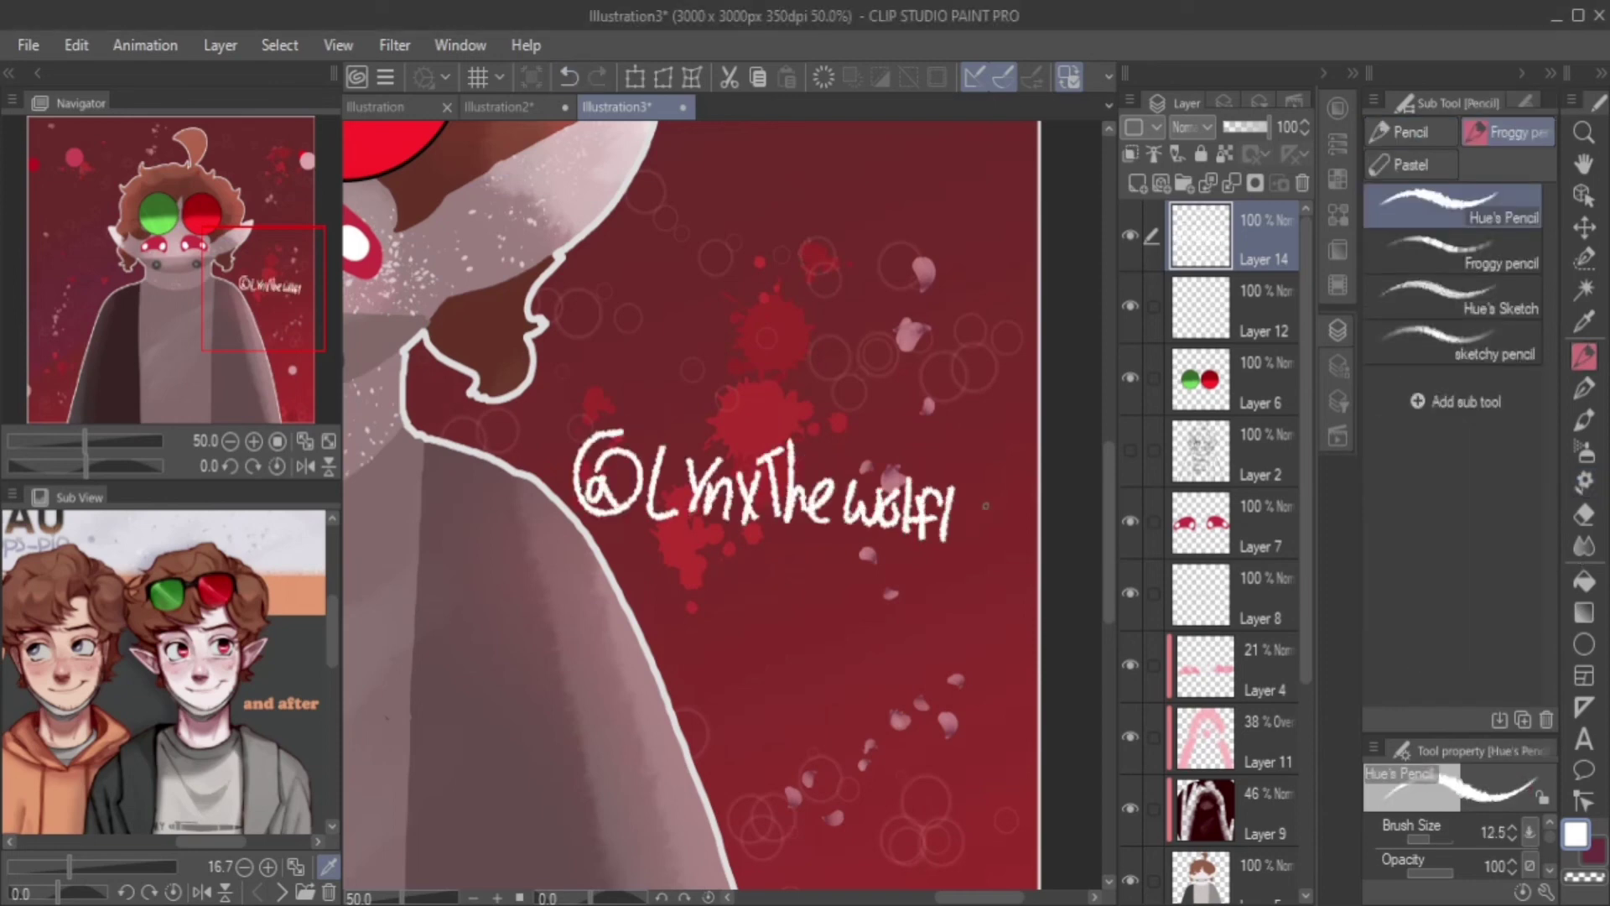
Shrink the handwritten handle and rotate it to follow the outline of the right shoulder.
mouse_move(947, 486)
mouse_down()
mouse_move(950, 541)
mouse_move(830, 503)
mouse_up()
key(ctrl+t)
drag(695, 470, 578, 511)
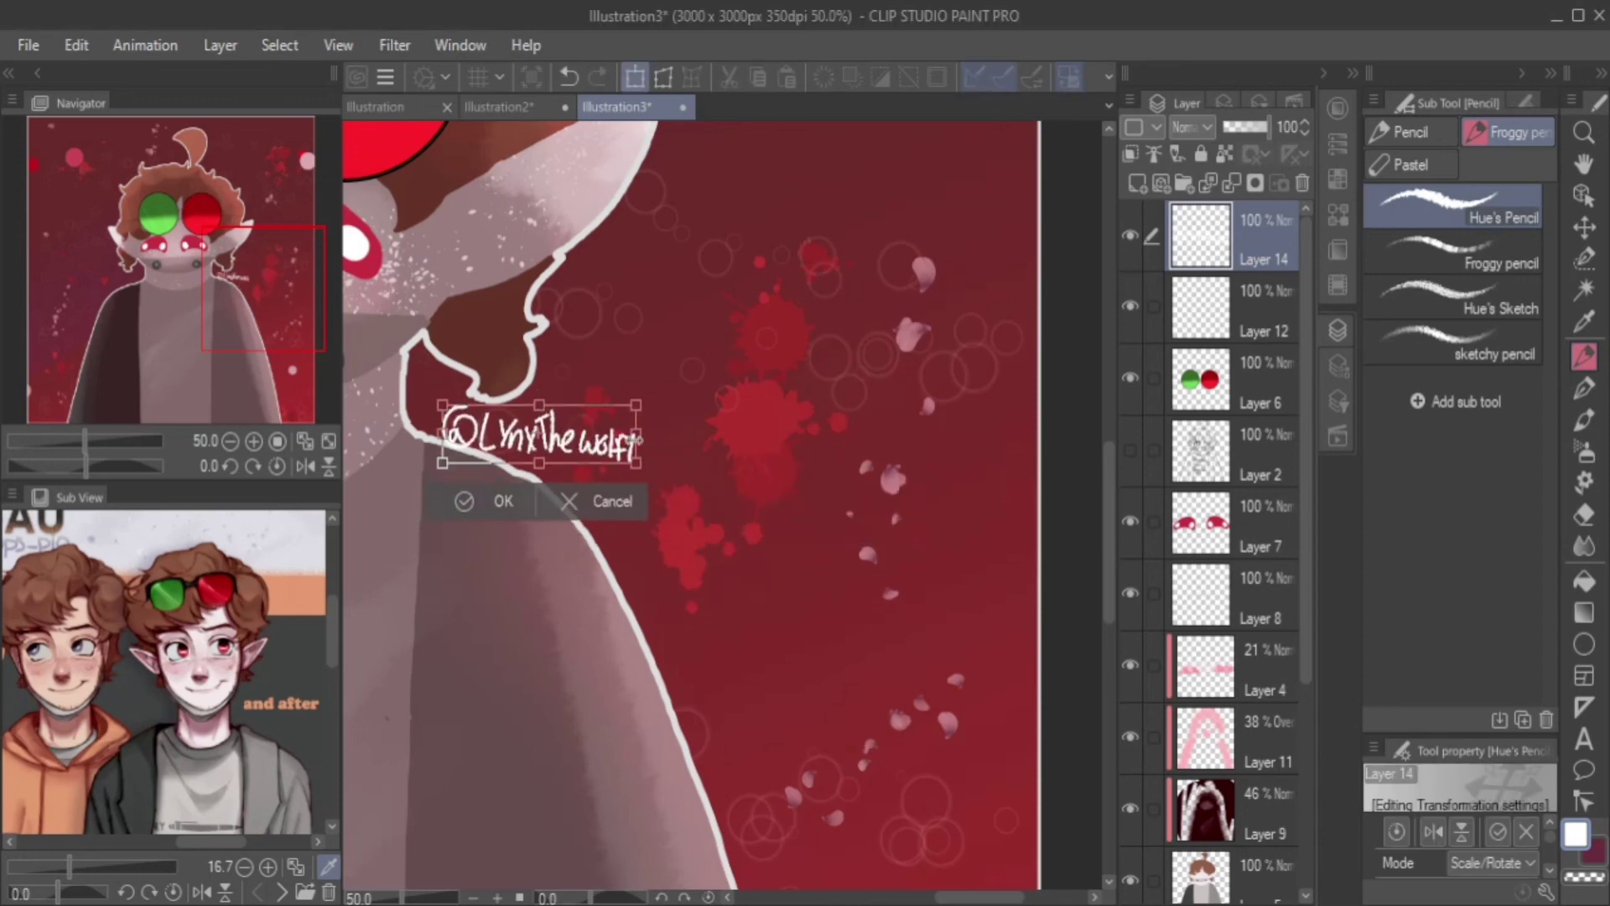
mouse_move(671, 571)
mouse_down()
mouse_move(637, 541)
mouse_move(683, 647)
mouse_up()
key(Return)
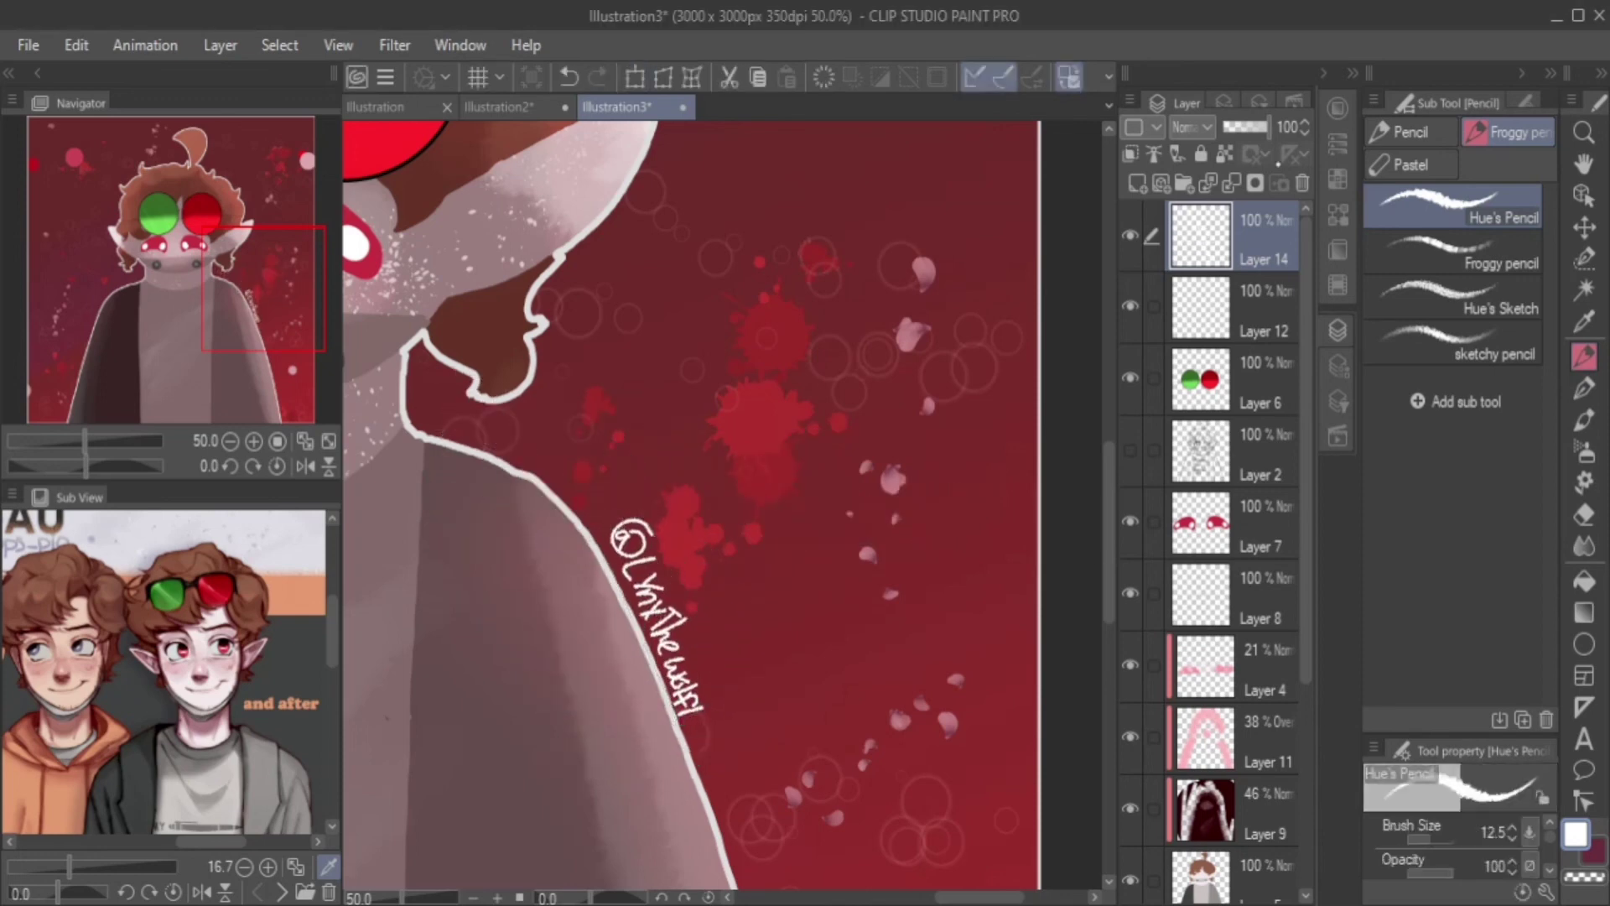
Set the signature layer's opacity to 18% and handwrite the handle along the left shoulder's outline.
drag(1266, 126, 1230, 125)
click(123, 308)
mouse_move(597, 387)
mouse_down()
mouse_move(587, 420)
mouse_move(616, 394)
mouse_up()
drag(627, 373, 625, 419)
drag(655, 369, 654, 399)
click(652, 408)
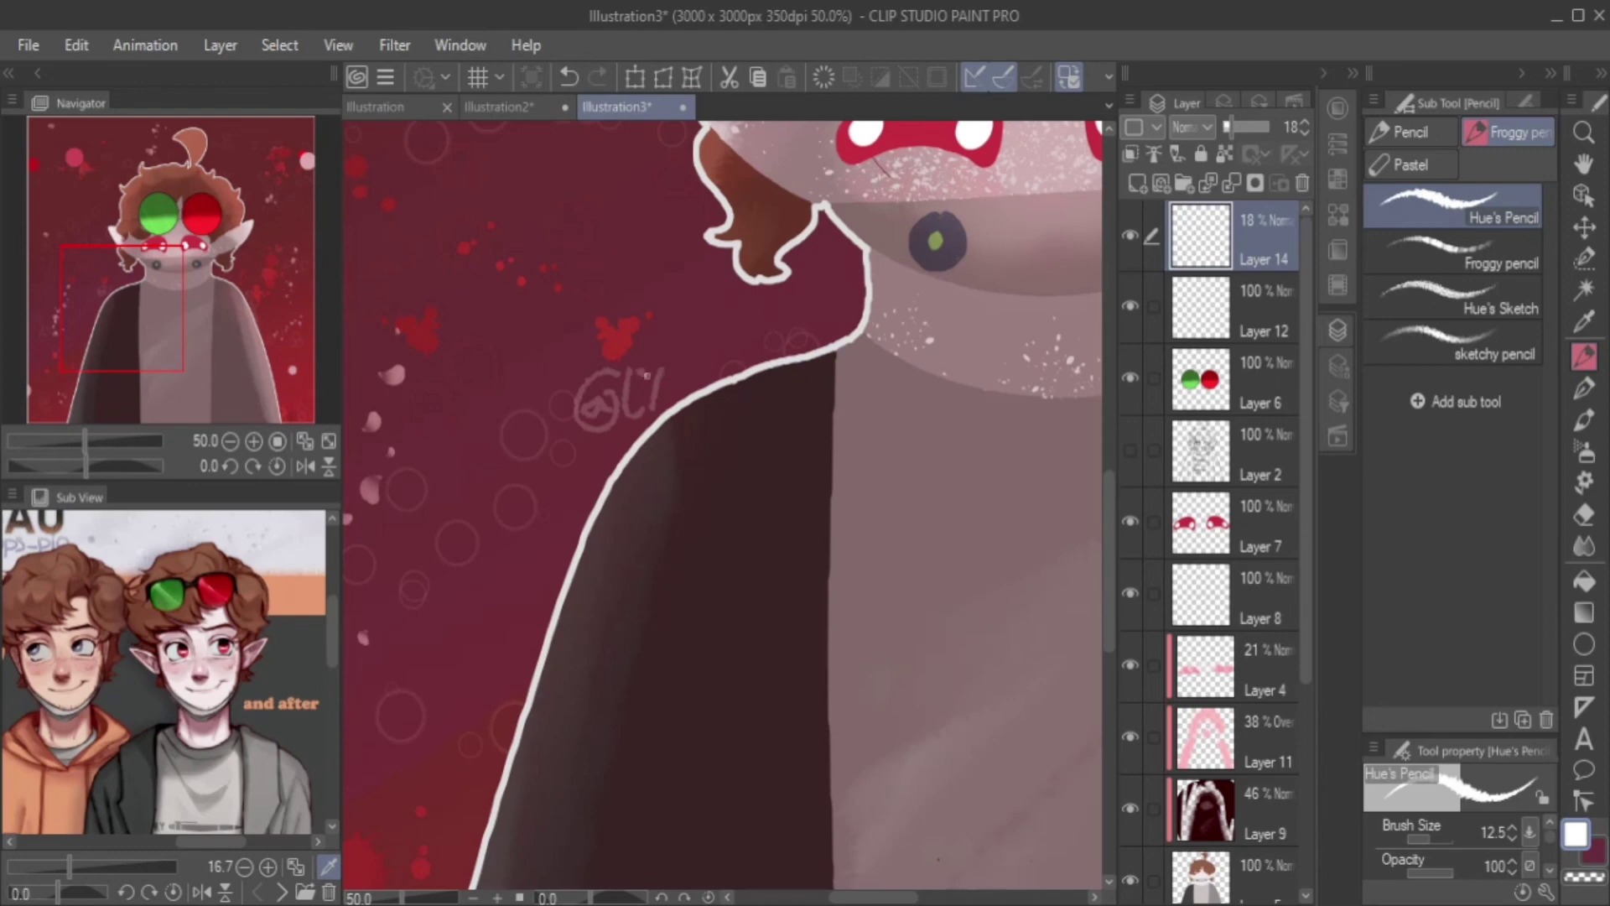
Add a new layer, begin handwriting a white "Design by:" label in the artwork's upper-left corner and undo its last strokes.
click(83, 172)
click(1137, 182)
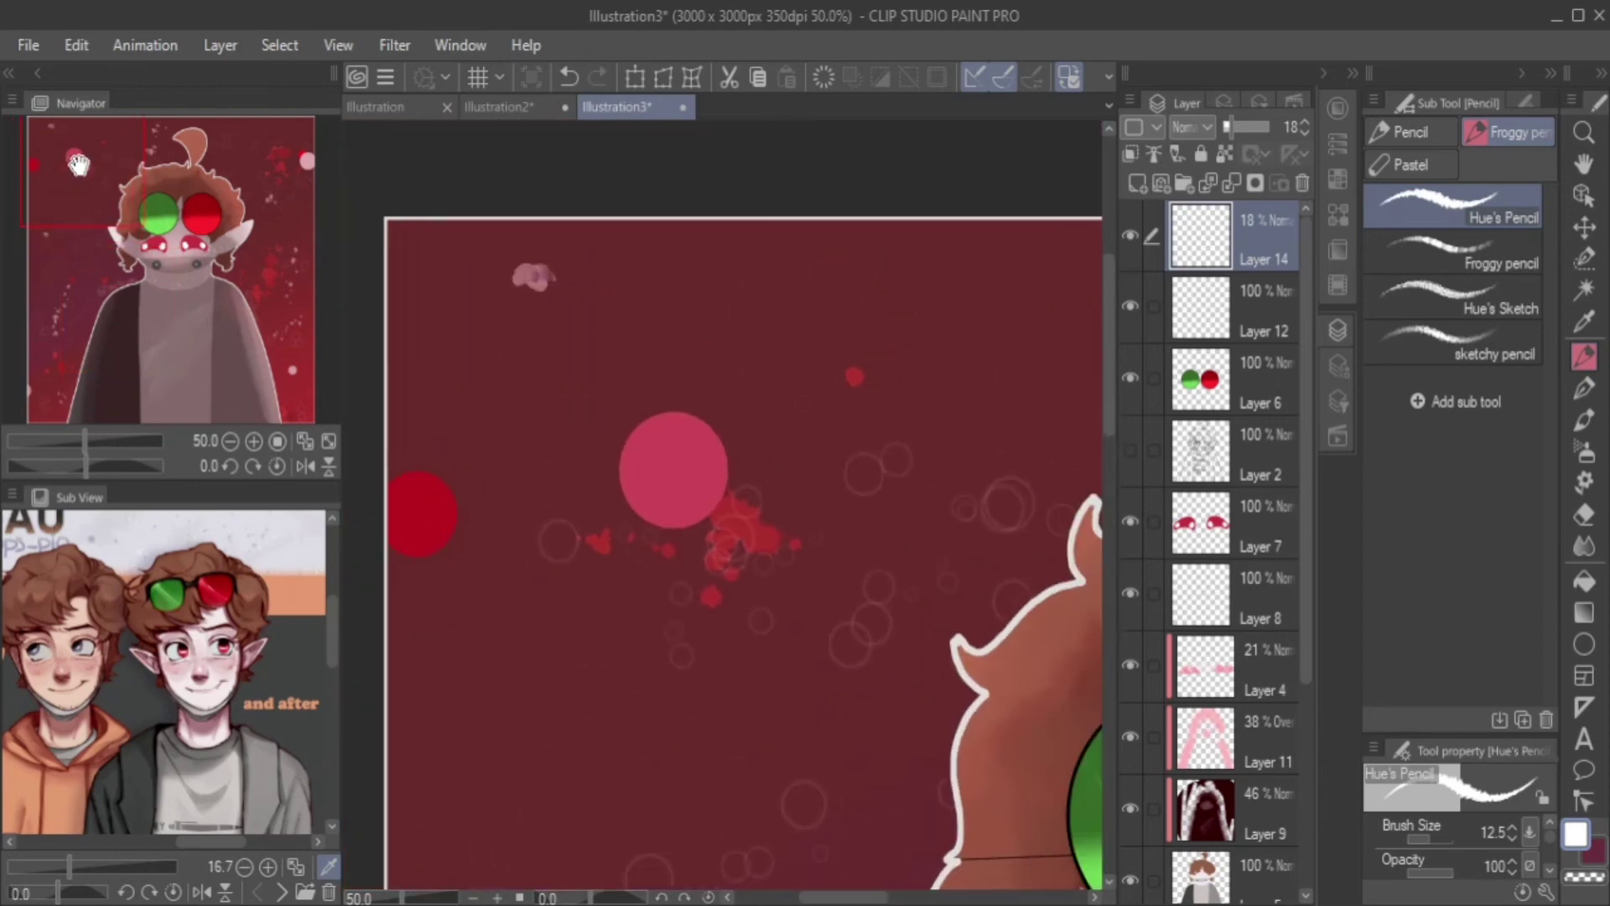
mouse_move(435, 239)
mouse_down()
mouse_move(435, 294)
mouse_move(639, 310)
mouse_up()
mouse_move(647, 273)
mouse_down()
mouse_move(669, 316)
mouse_move(691, 277)
mouse_up()
click(687, 307)
key(ctrl+z)
key(ctrl+z)
key(ctrl+z)
key(ctrl+z)
key(ctrl+z)
key(ctrl+z)
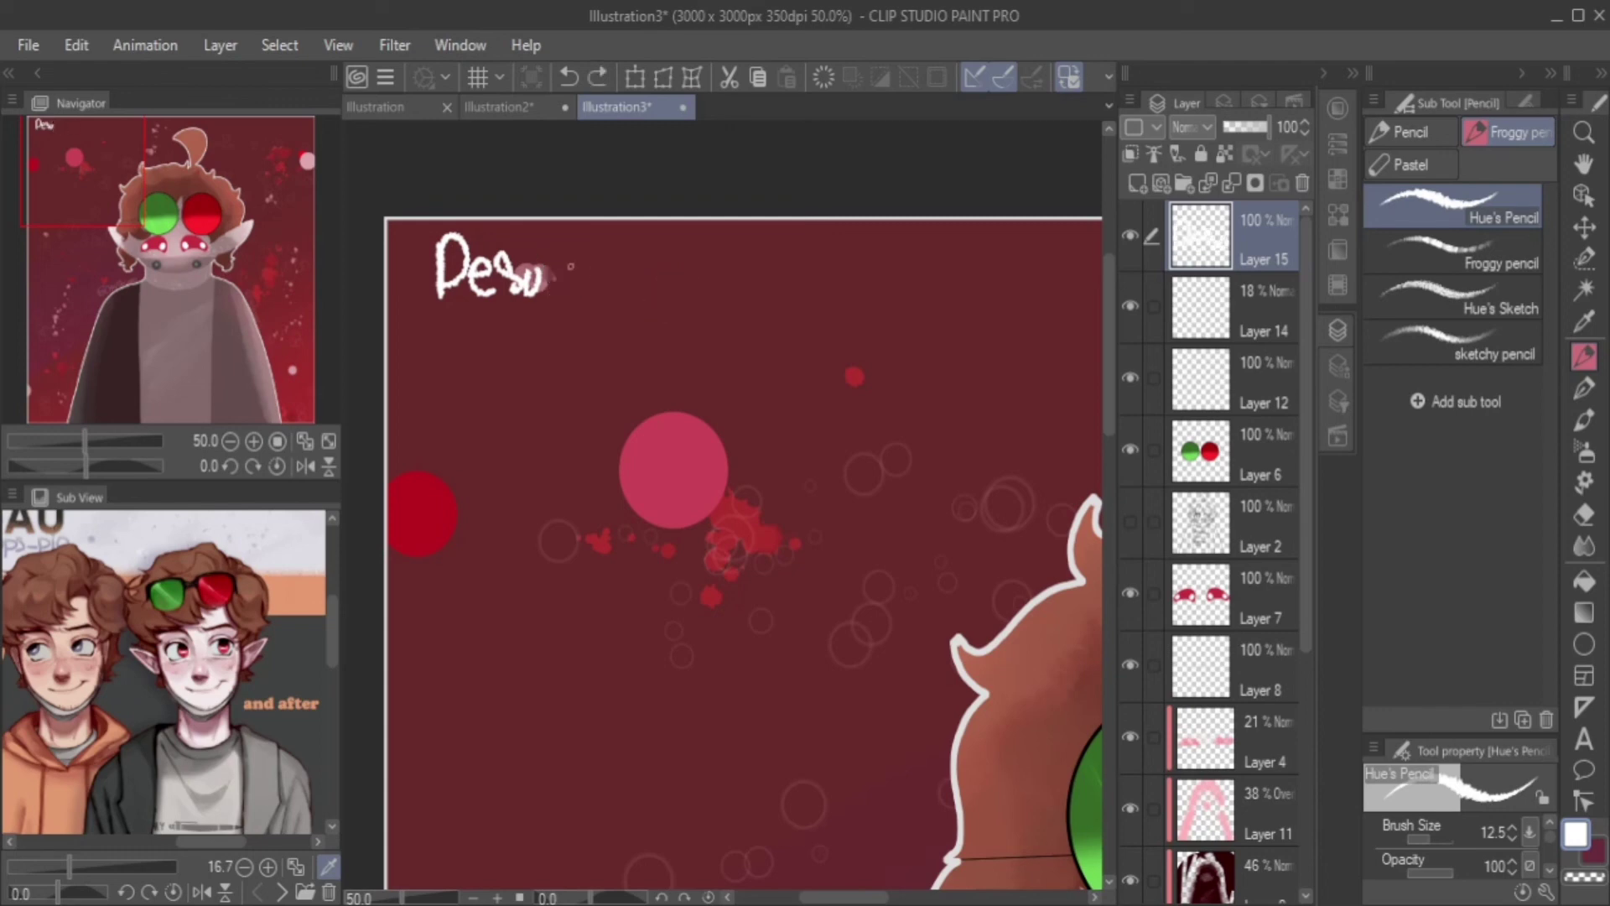
Rewrite the remaining letters to complete the "Design by:" label.
mouse_move(513, 255)
mouse_down()
mouse_move(504, 296)
mouse_move(547, 293)
mouse_up()
drag(555, 268, 622, 309)
drag(651, 270, 650, 315)
drag(676, 262, 675, 273)
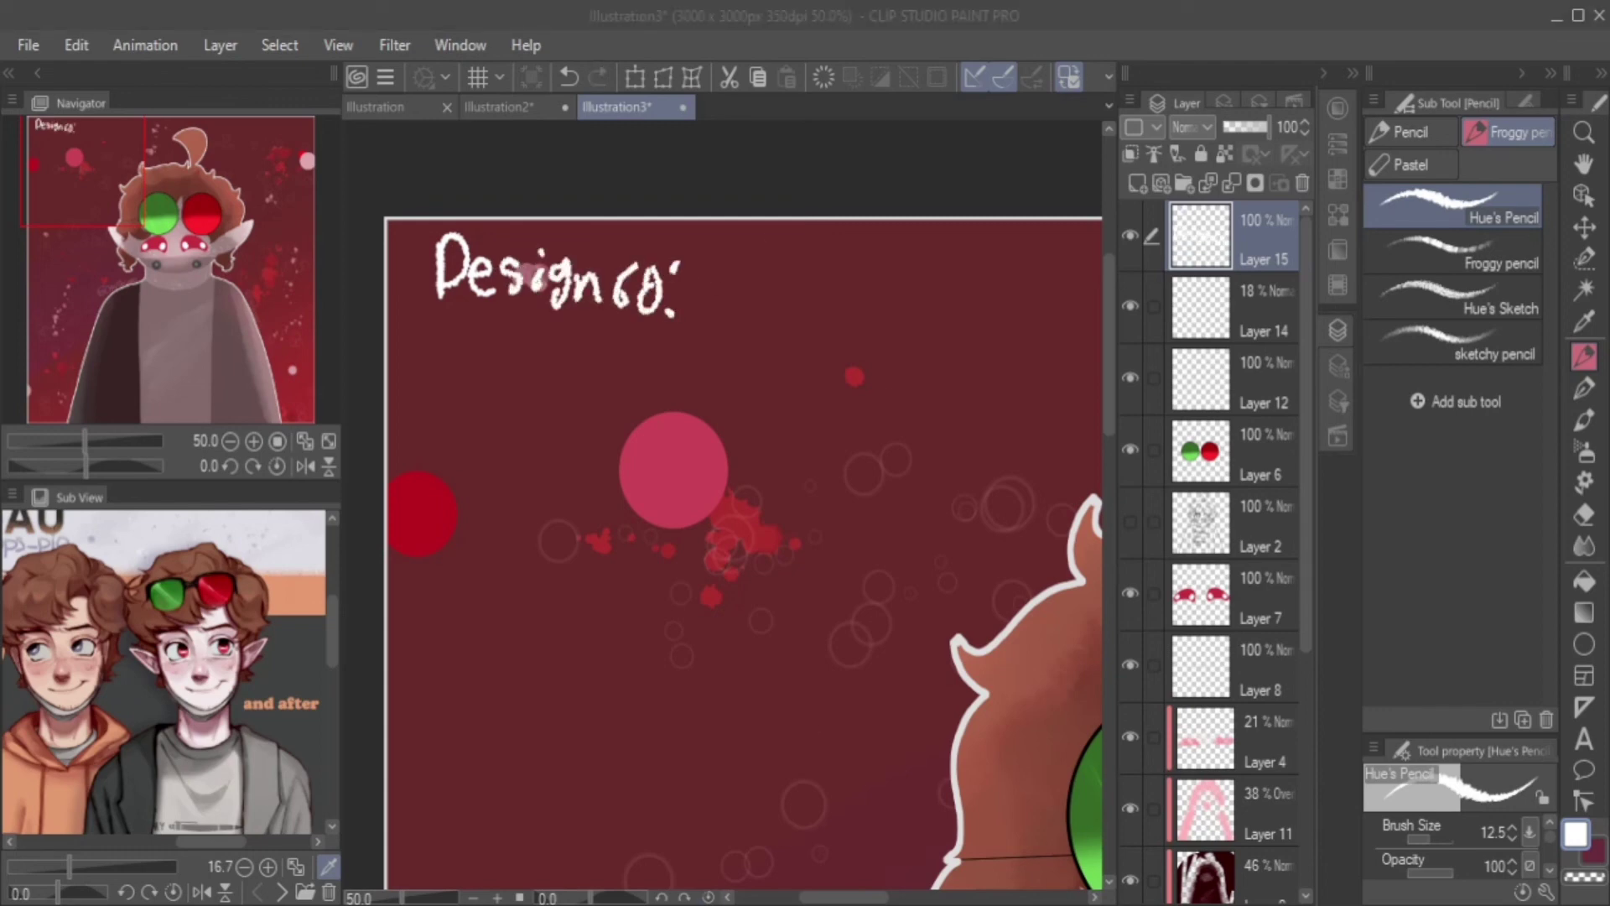
Handwrite the designer's handle and "on TWT" on two lines beneath the "Design by:" label.
click(1038, 861)
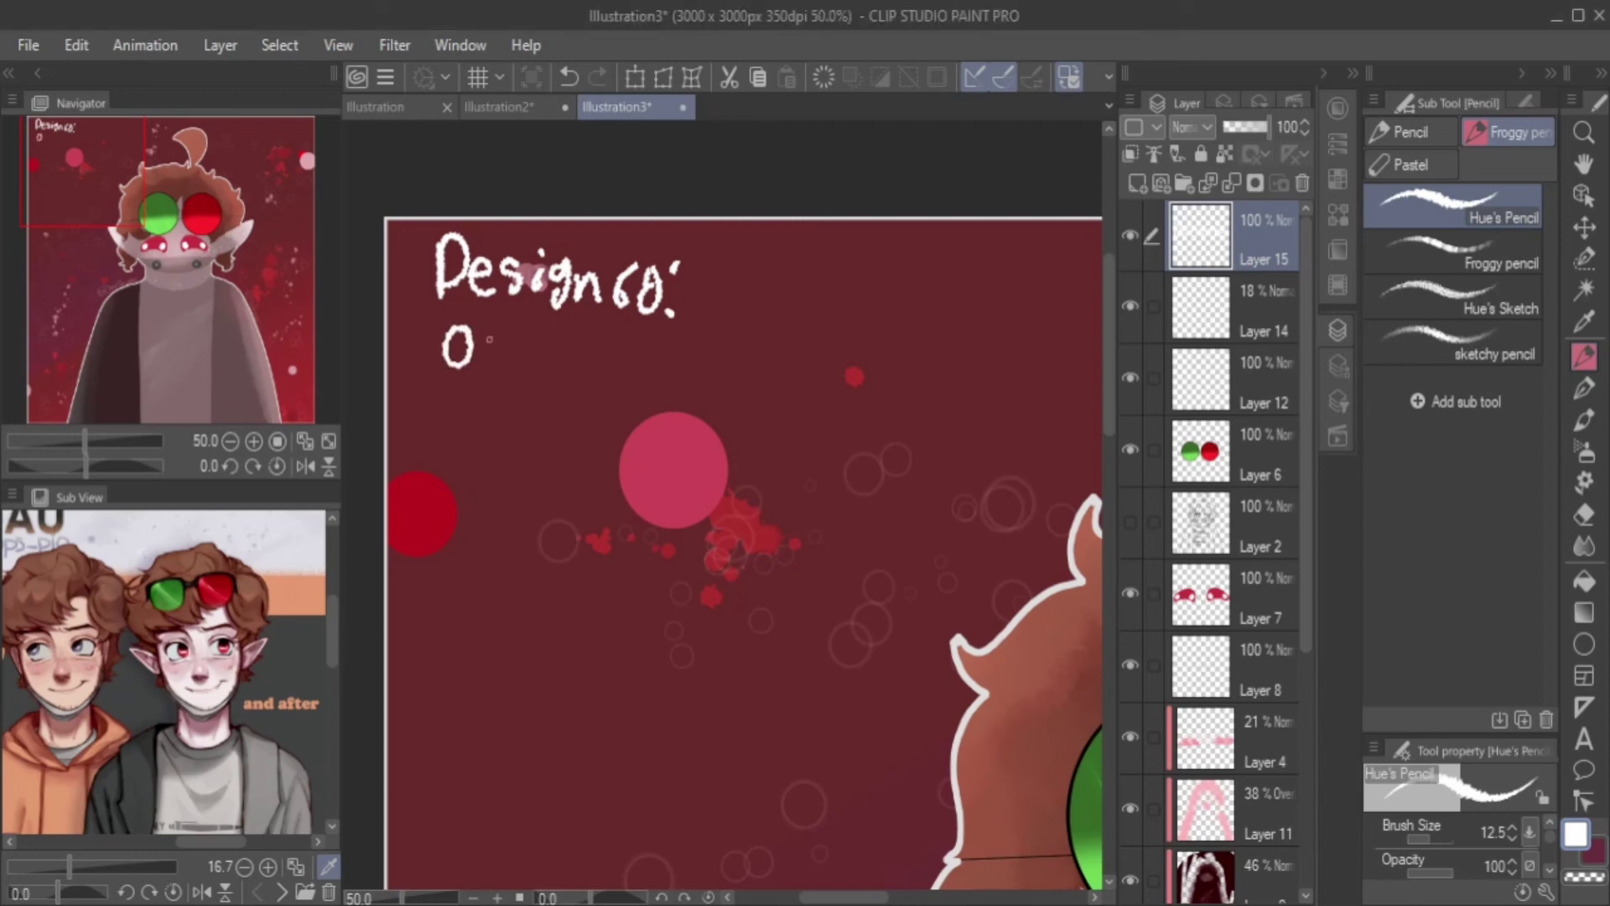
drag(610, 344, 610, 384)
drag(612, 342, 618, 361)
drag(633, 356, 633, 381)
click(635, 346)
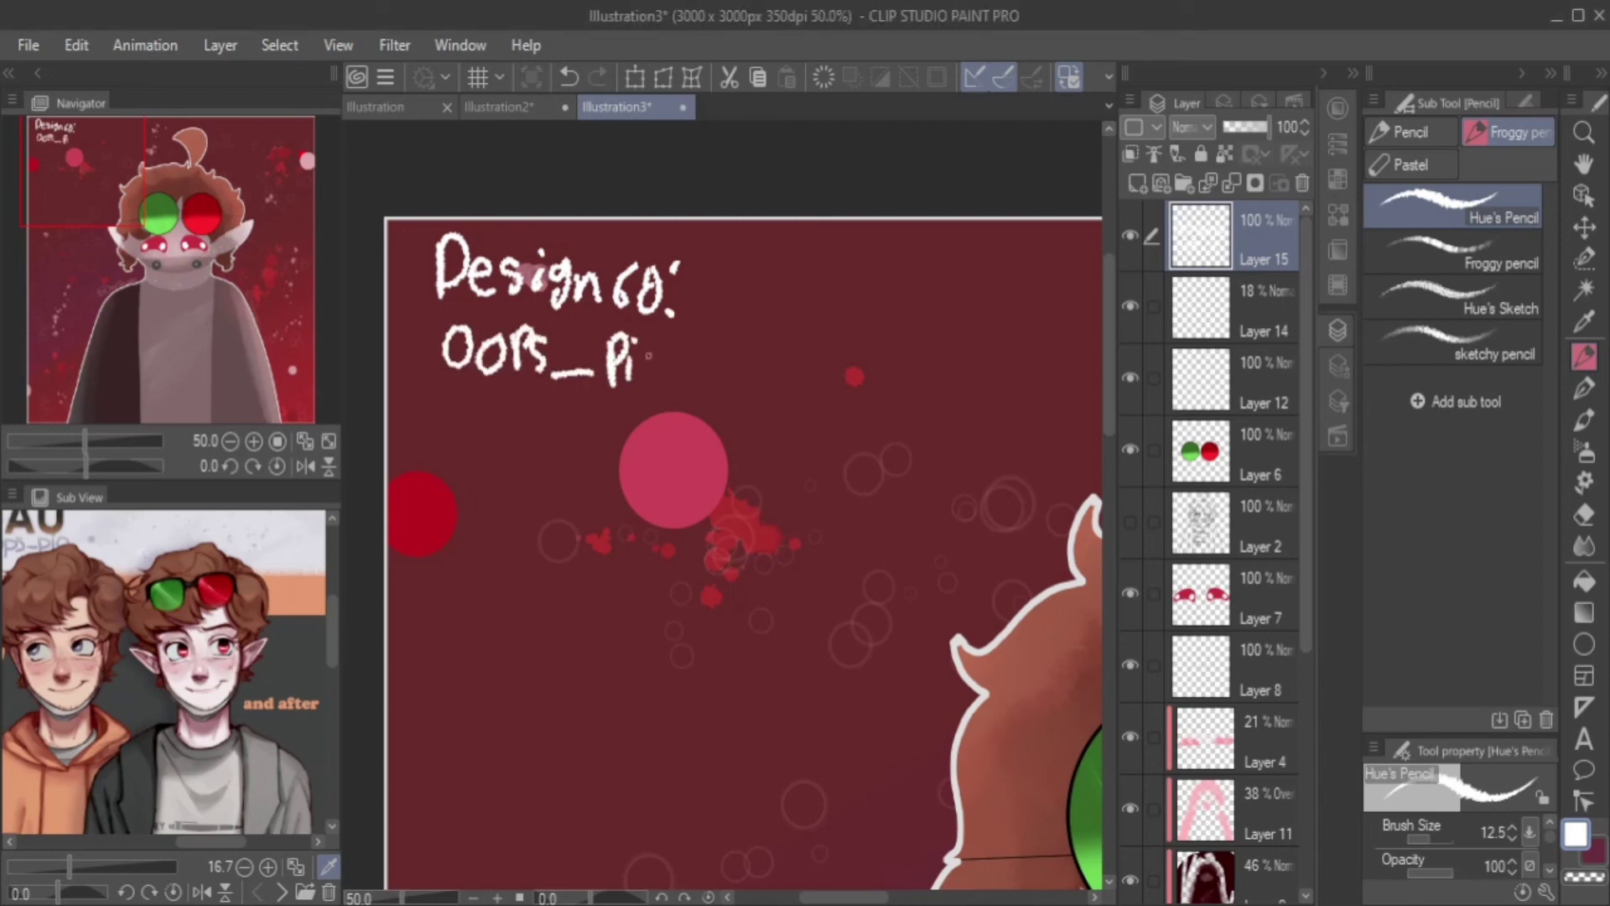
drag(487, 400, 488, 406)
drag(496, 429, 524, 429)
drag(540, 396, 579, 393)
drag(558, 394, 560, 437)
drag(571, 411, 605, 411)
key(o)
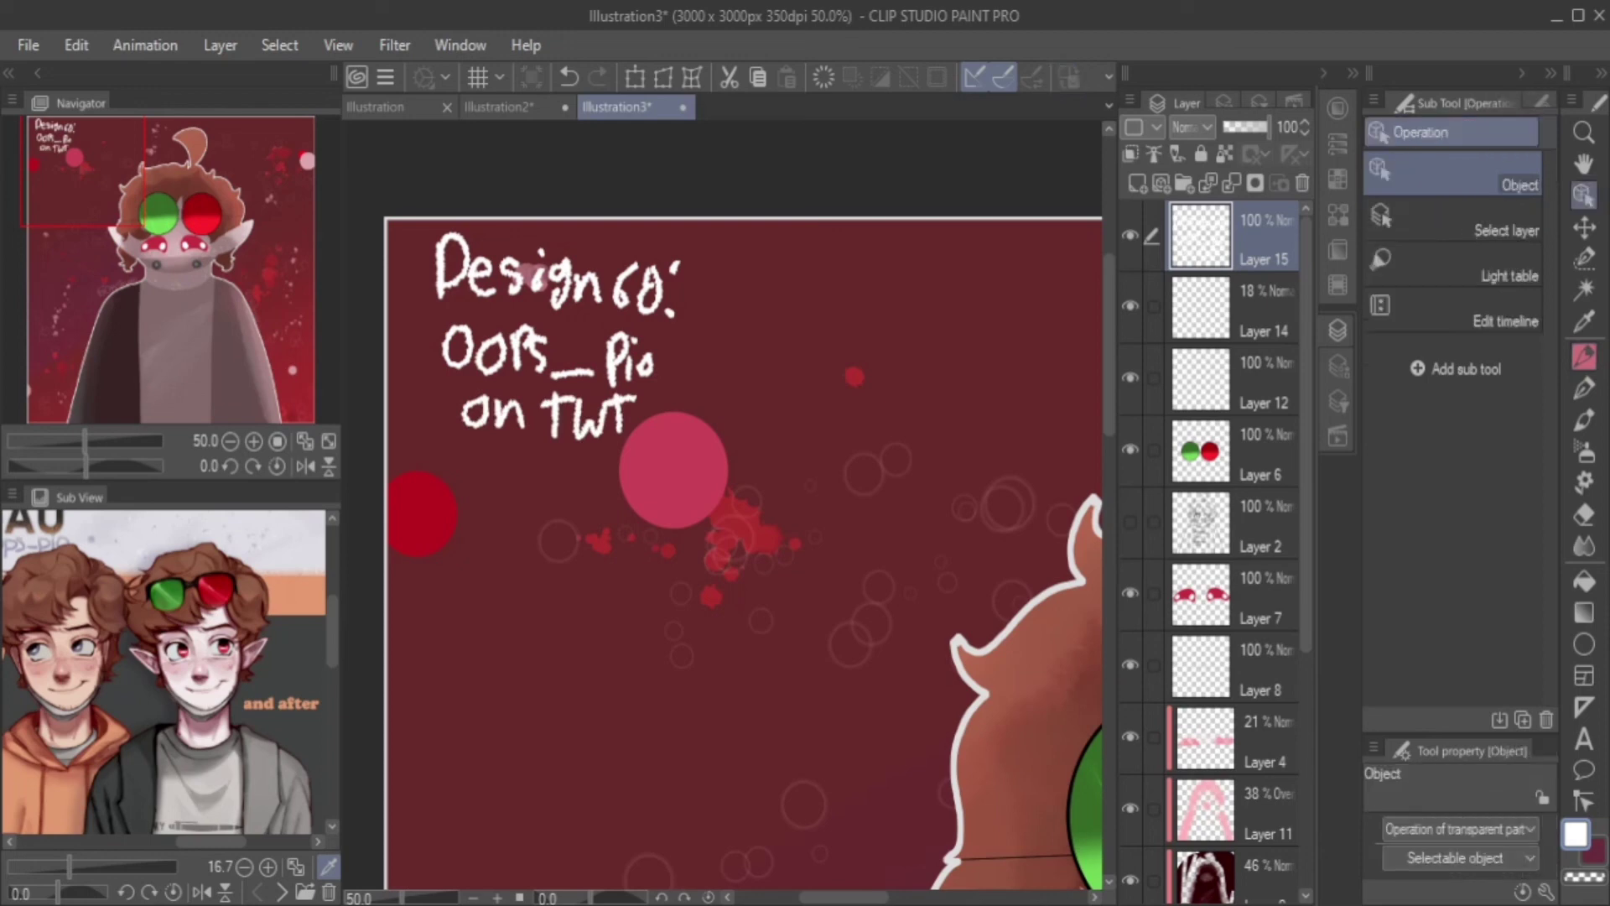
Undo the two handwritten lines beneath the "Design by:" label.
key(ctrl+z)
key(ctrl+z)
key(ctrl+z)
key(ctrl+z)
key(ctrl+z)
key(ctrl+z)
key(ctrl+z)
key(ctrl+z)
key(ctrl+z)
key(ctrl+z)
key(ctrl+z)
key(ctrl+z)
key(ctrl+z)
key(ctrl+z)
key(ctrl+z)
key(ctrl+z)
click(752, 280)
Handwrite the designer's handle in white on the same line as the "Design by:" label with Hue's Pencil.
key(p)
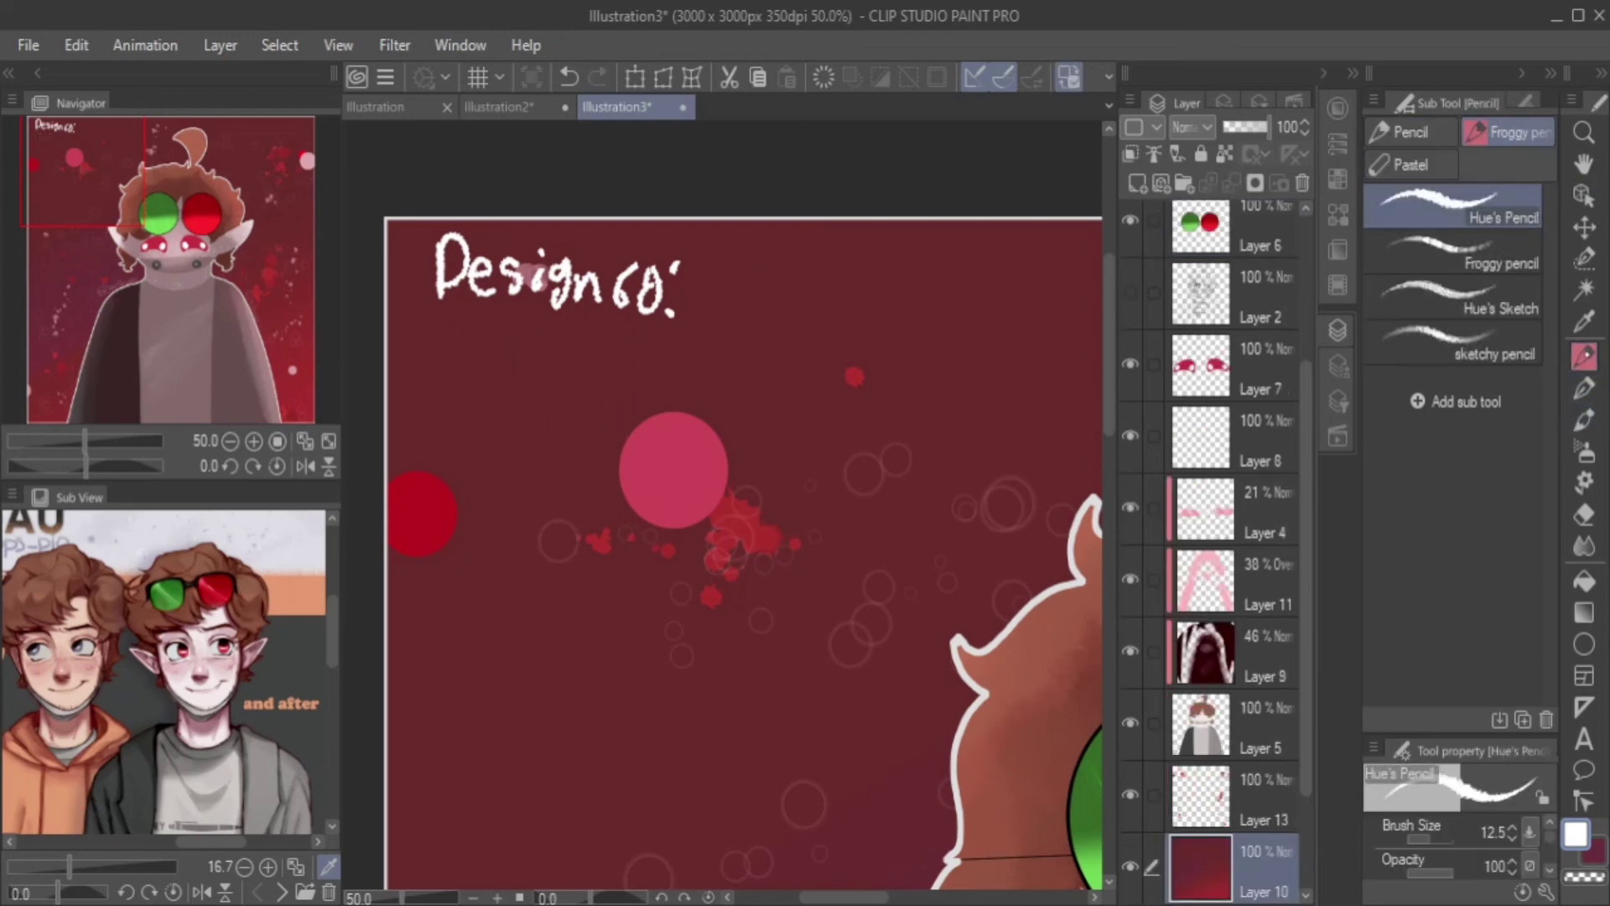
drag(717, 282, 714, 284)
drag(749, 281, 746, 283)
mouse_move(765, 277)
mouse_down()
mouse_move(765, 316)
mouse_move(766, 295)
mouse_up()
drag(780, 320, 807, 321)
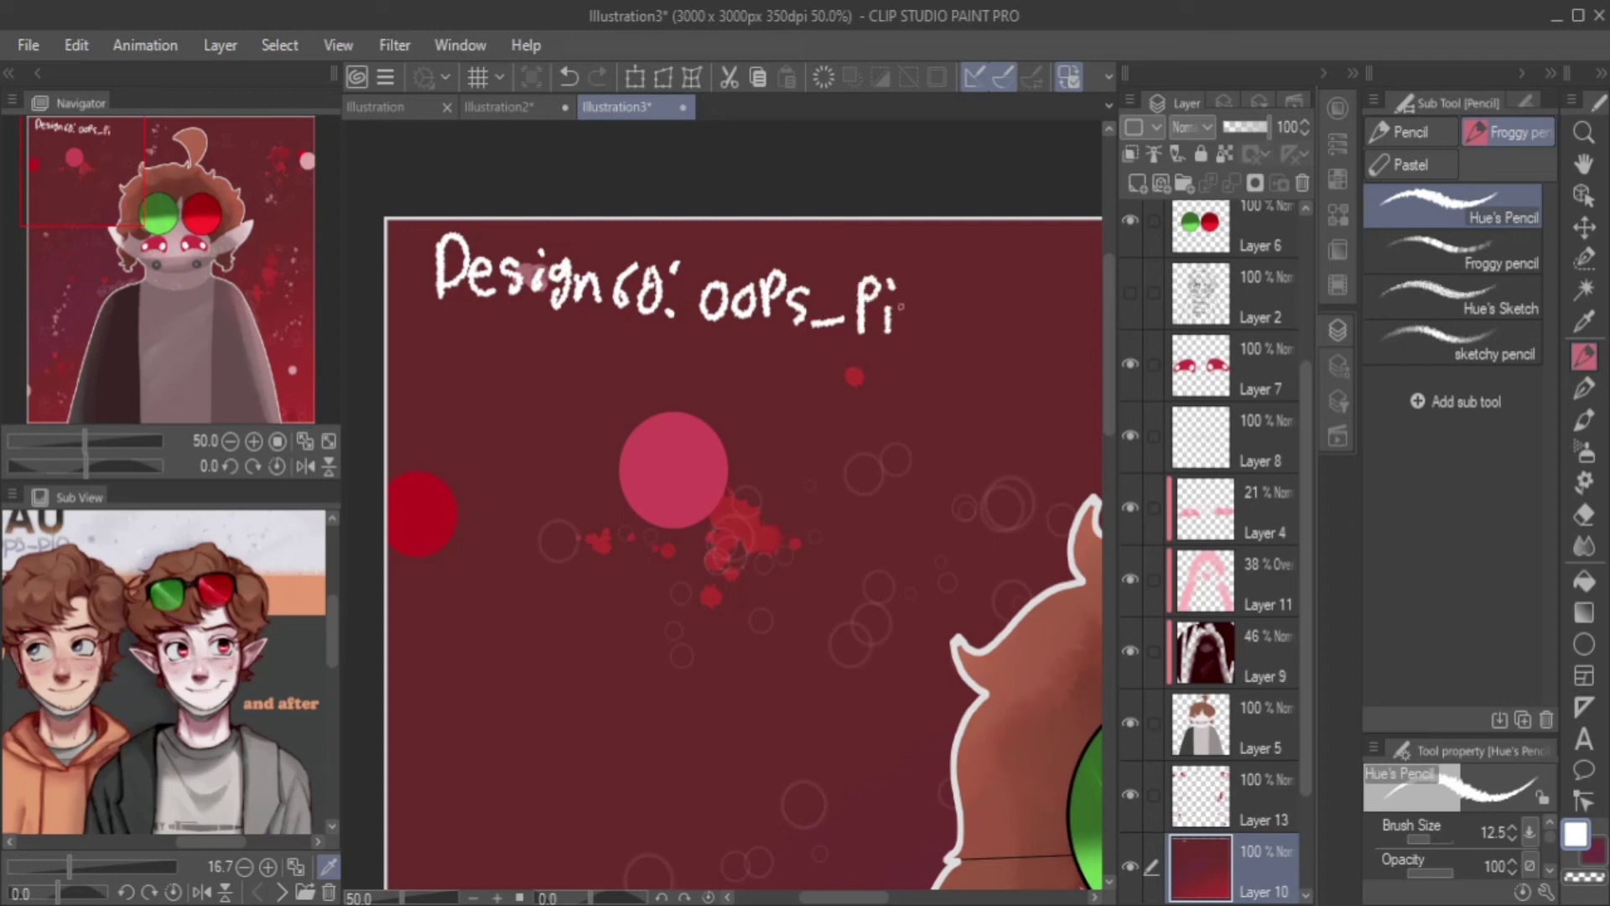
Undo the entire handwritten design credit, including the "Design by:" label.
key(ctrl+z)
key(ctrl+z)
key(ctrl+z)
key(ctrl+z)
key(ctrl+z)
key(ctrl+z)
key(ctrl+z)
key(ctrl+z)
key(ctrl+z)
key(ctrl+z)
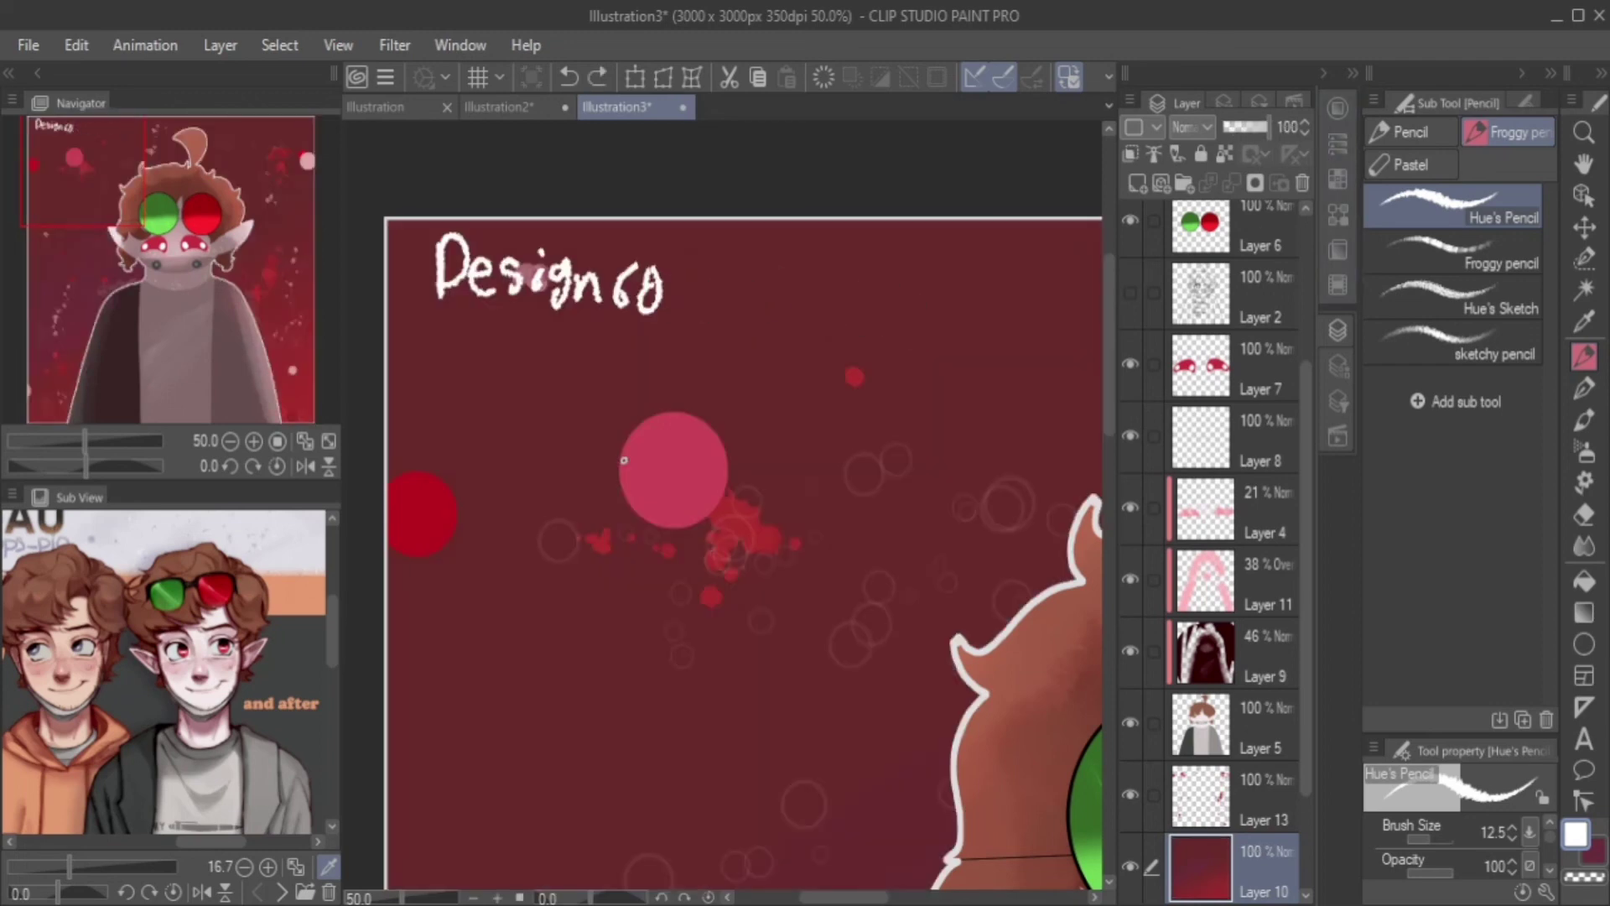
key(ctrl+z)
key(ctrl+z)
key(ctrl+z)
key(ctrl+z)
key(ctrl+z)
key(ctrl+z)
key(ctrl+z)
key(ctrl+z)
Add a new layer and set the drawing color to pale pink with hue 0, saturation 13 and value 100.
key(ctrl+minus)
key(ctrl+minus)
key(ctrl+minus)
key(ctrl+minus)
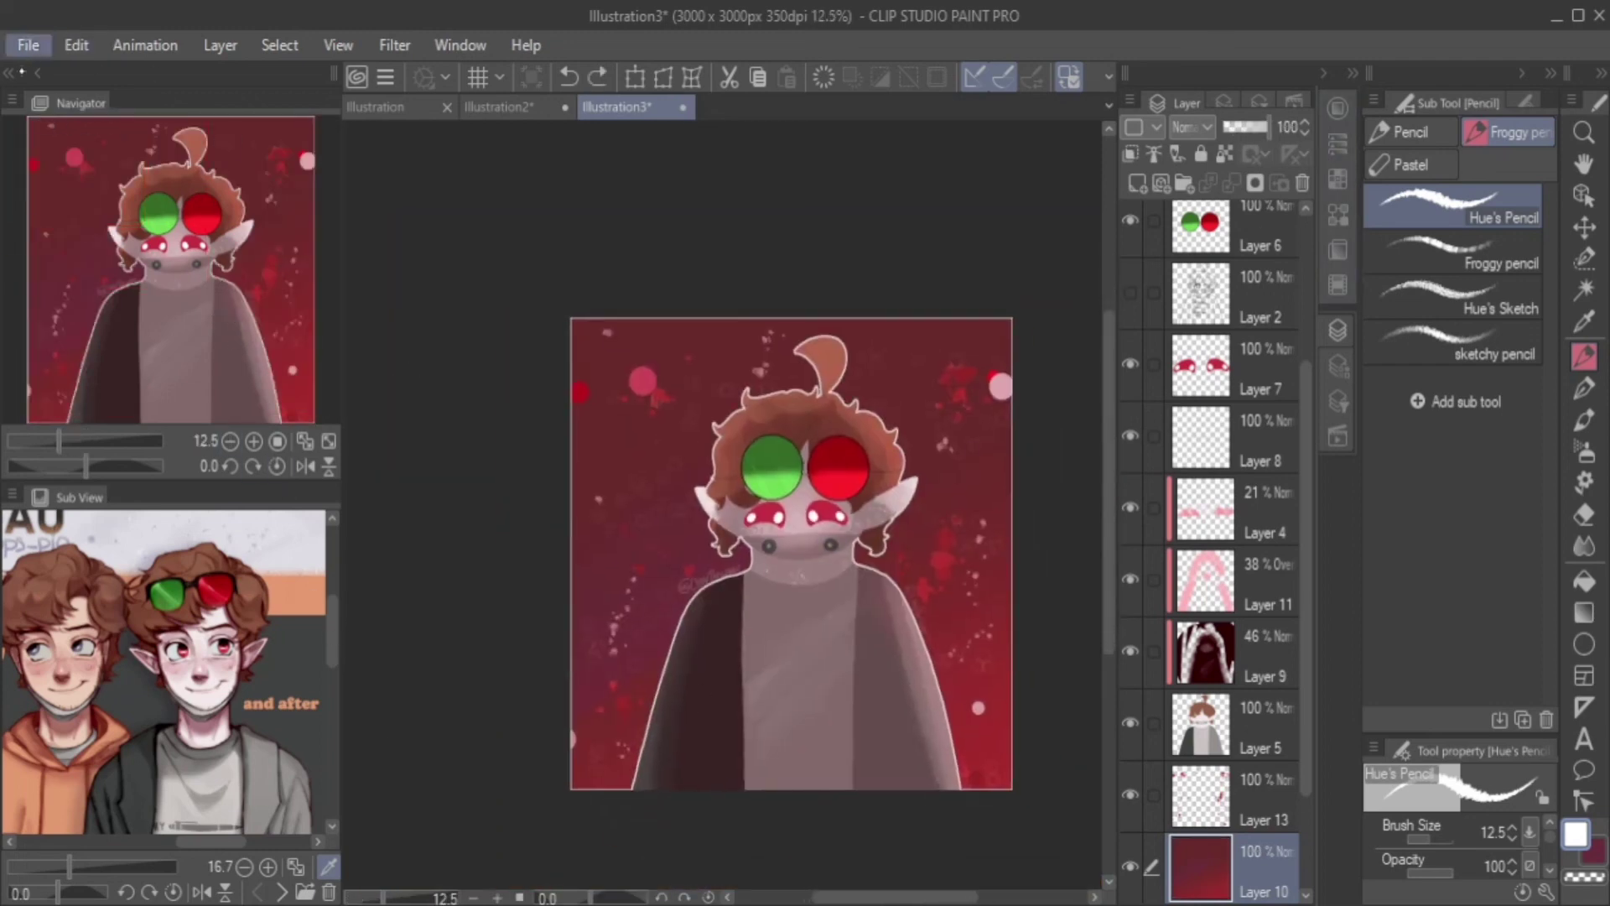
key(ctrl+shift+n)
click(1338, 107)
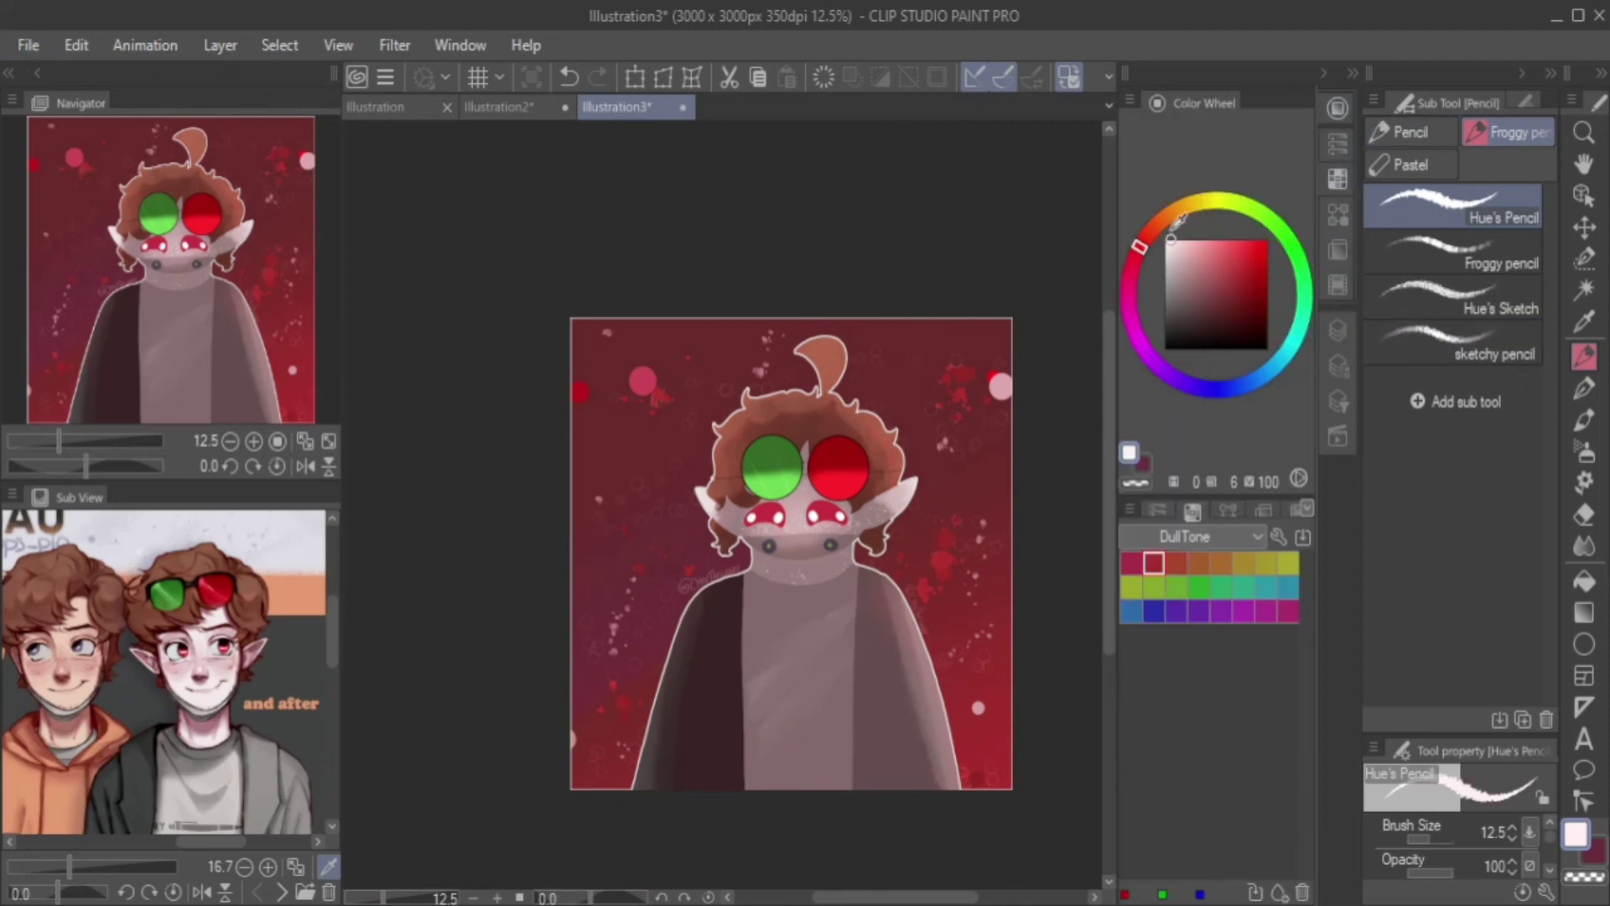
Try a pale pink brush stroke across the background beside the hair and undo it.
click(1584, 451)
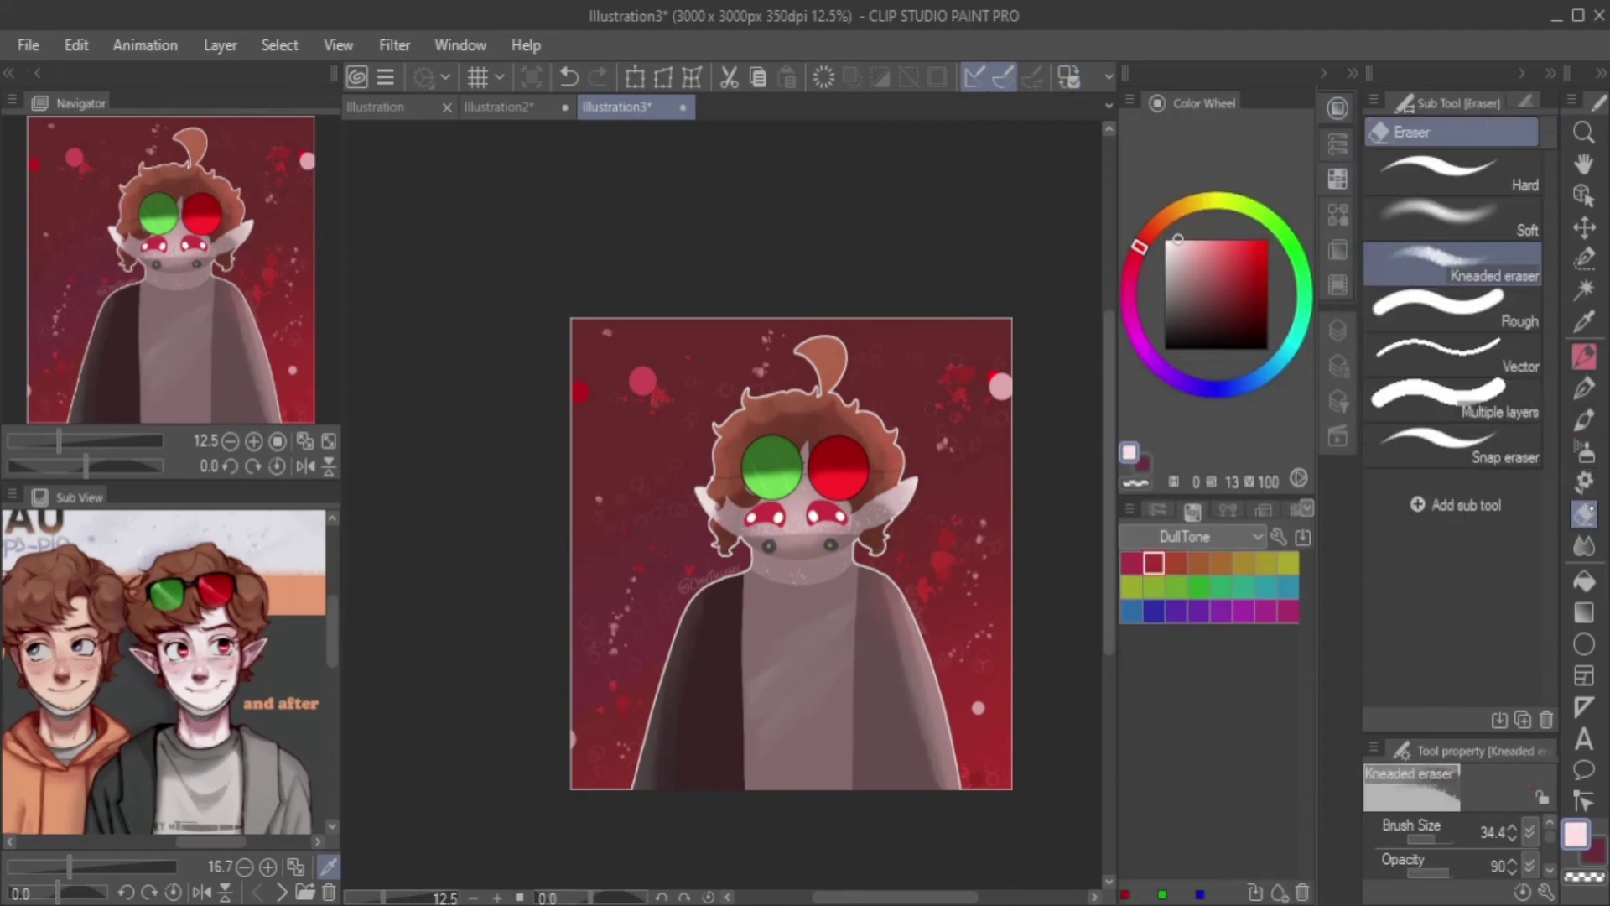
click(1584, 387)
click(1584, 419)
drag(910, 394, 990, 336)
key(ctrl+z)
click(1584, 513)
Paint pale pink Rough wash strokes at brush size 724.3 across the top of the artwork and down over both shoulders.
click(1584, 420)
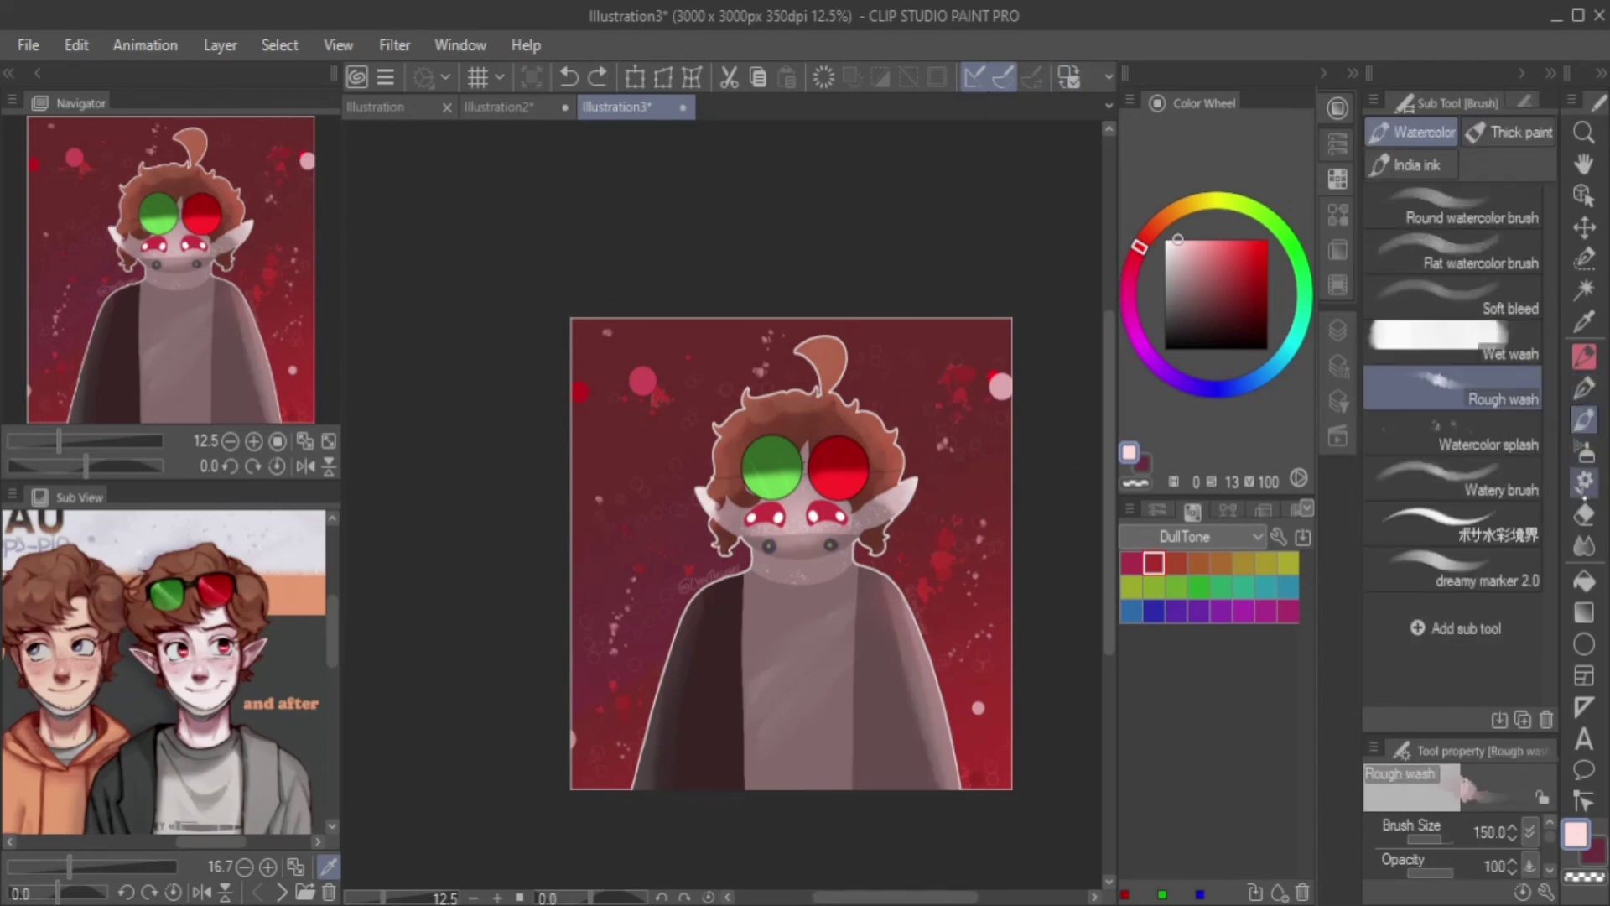
mouse_move(998, 301)
mouse_down()
mouse_move(700, 252)
mouse_move(723, 506)
mouse_move(625, 780)
mouse_up()
drag(889, 549, 977, 780)
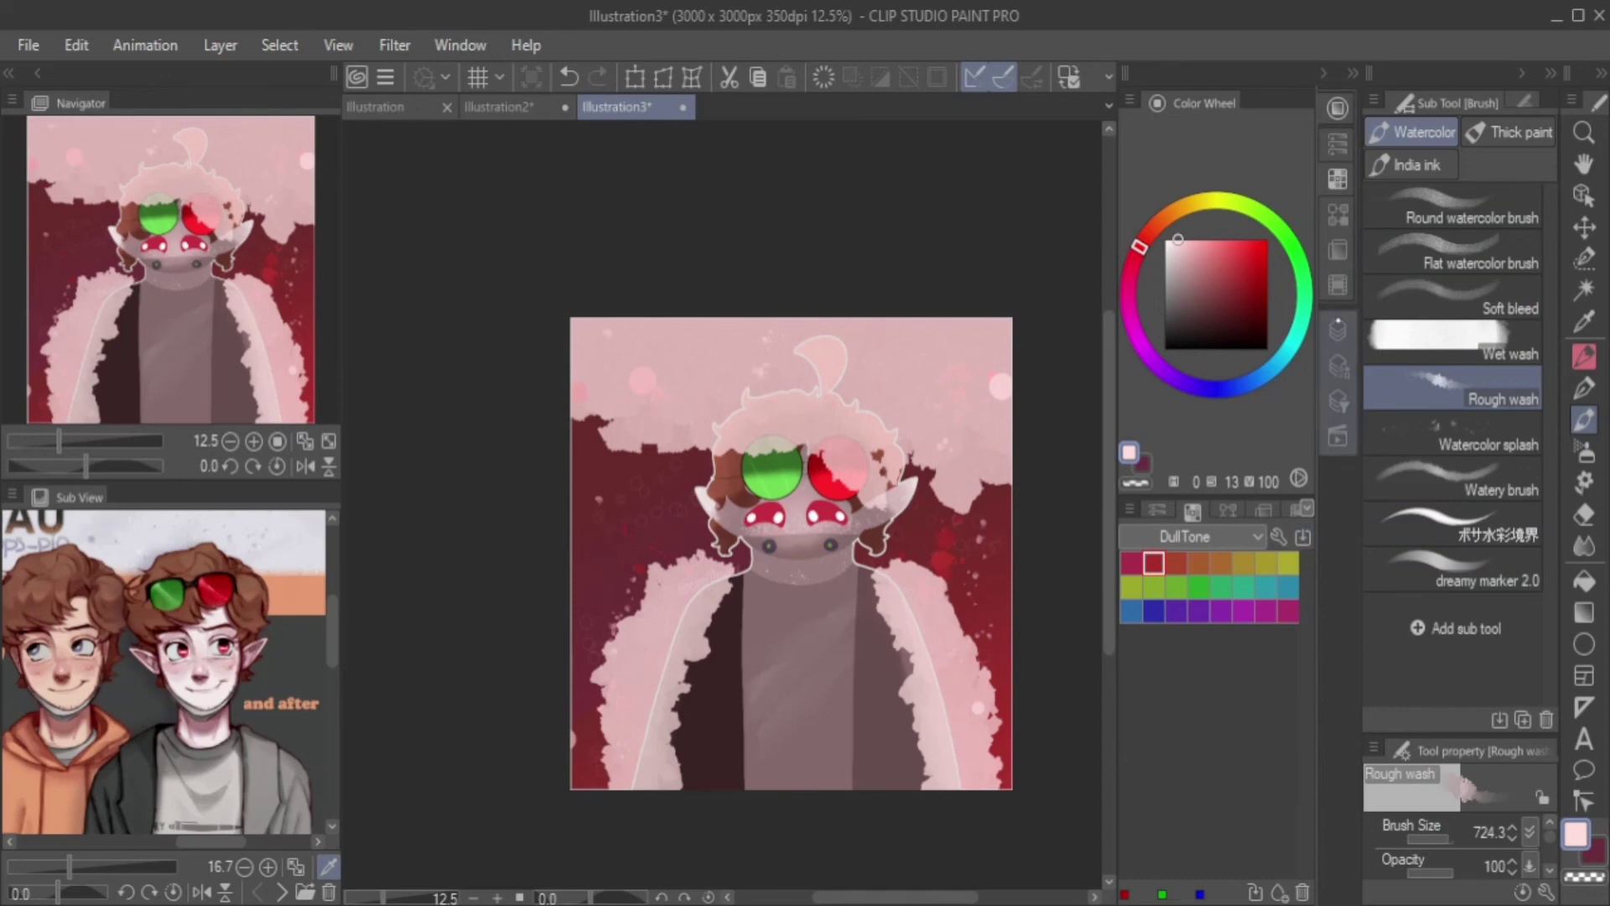
Set the pale pink wash layer to Overlay blending at 26% opacity.
click(1337, 328)
drag(1271, 126, 1239, 127)
click(1191, 126)
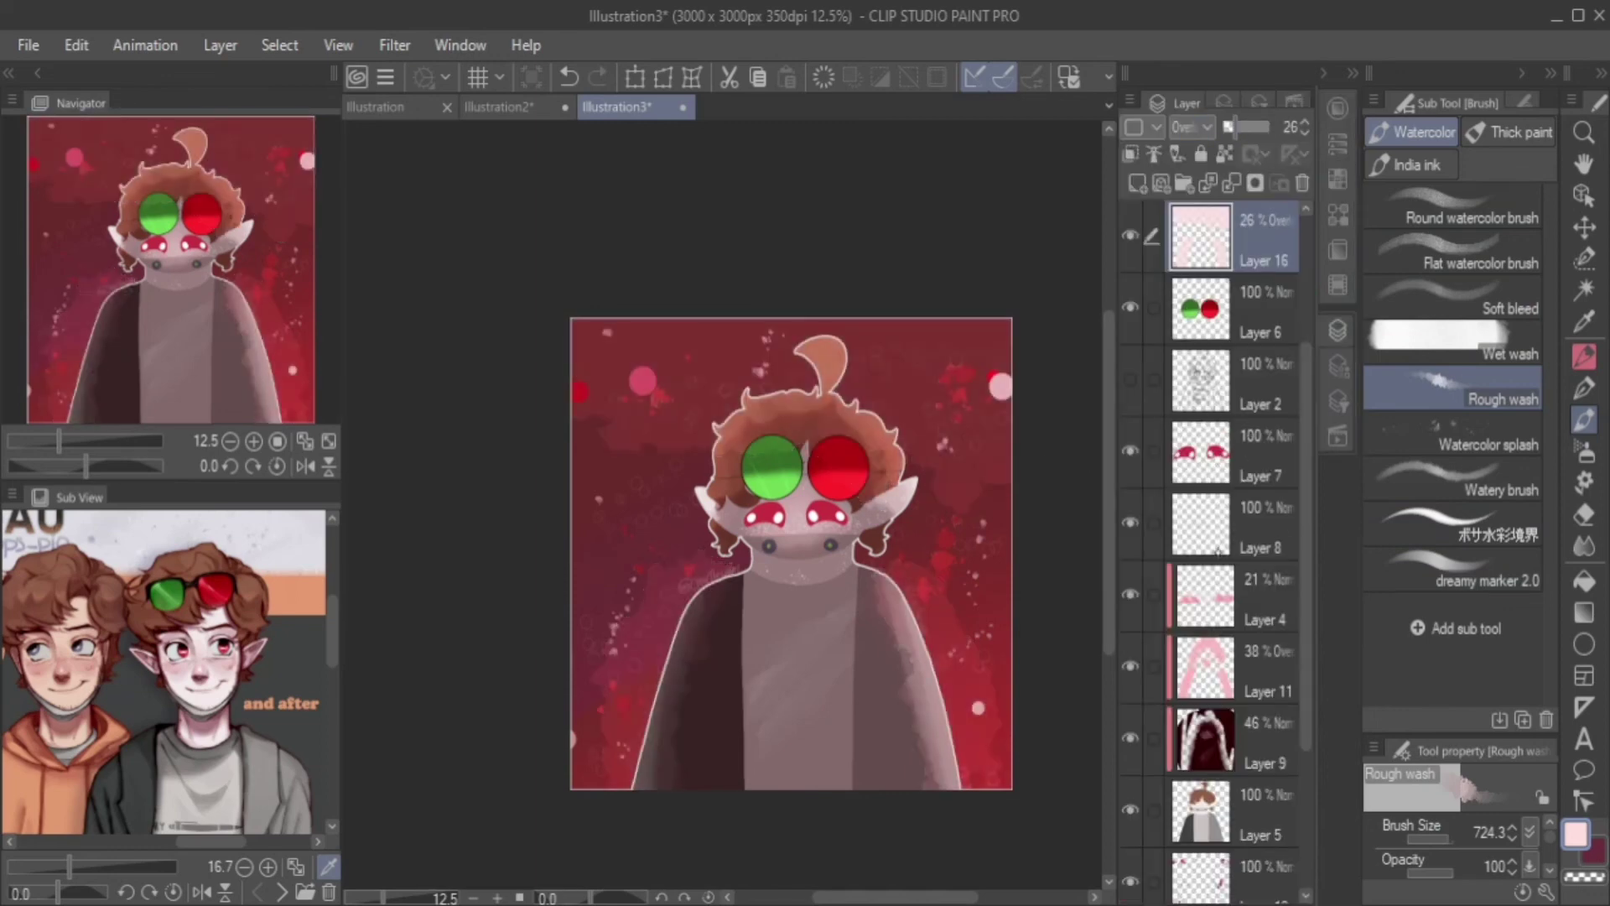
Add a new layer and paint a pale pink Rough wash over the character's head and torso, undoing the first pass across the lower artwork.
click(1137, 182)
mouse_move(990, 671)
mouse_down()
mouse_move(952, 772)
mouse_move(629, 808)
mouse_move(968, 659)
mouse_up()
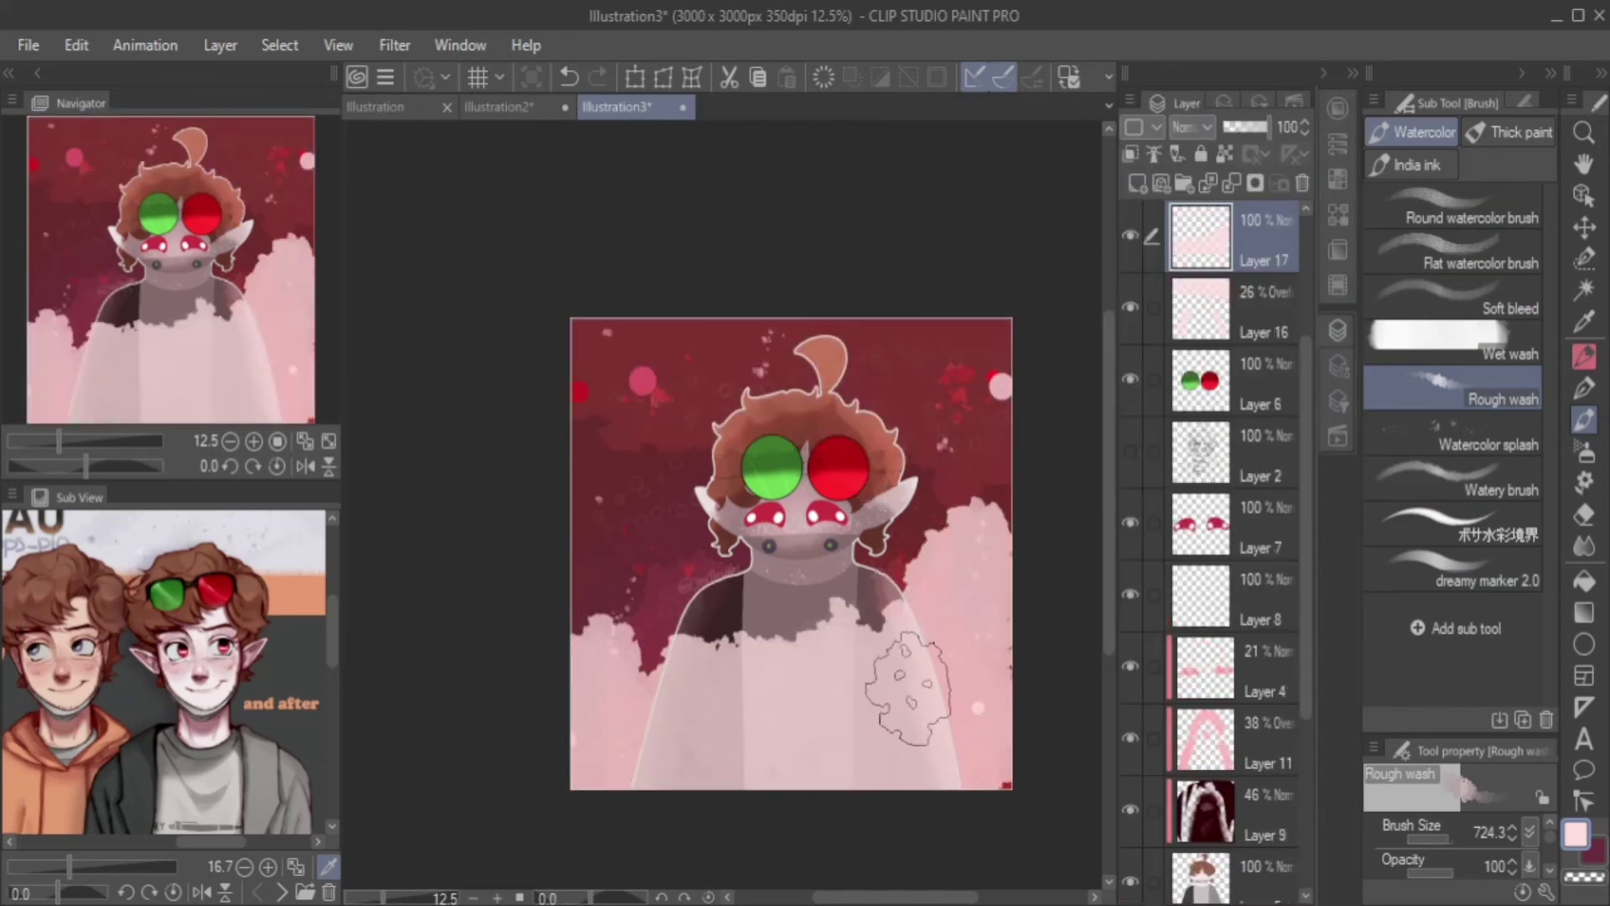
key(ctrl+z)
mouse_move(721, 688)
mouse_down()
mouse_move(738, 754)
mouse_move(802, 796)
mouse_move(805, 578)
mouse_move(771, 444)
mouse_move(918, 520)
mouse_move(914, 553)
mouse_up()
Set the new pale pink layer to Multiply blending at 36% opacity.
click(1190, 127)
click(1194, 159)
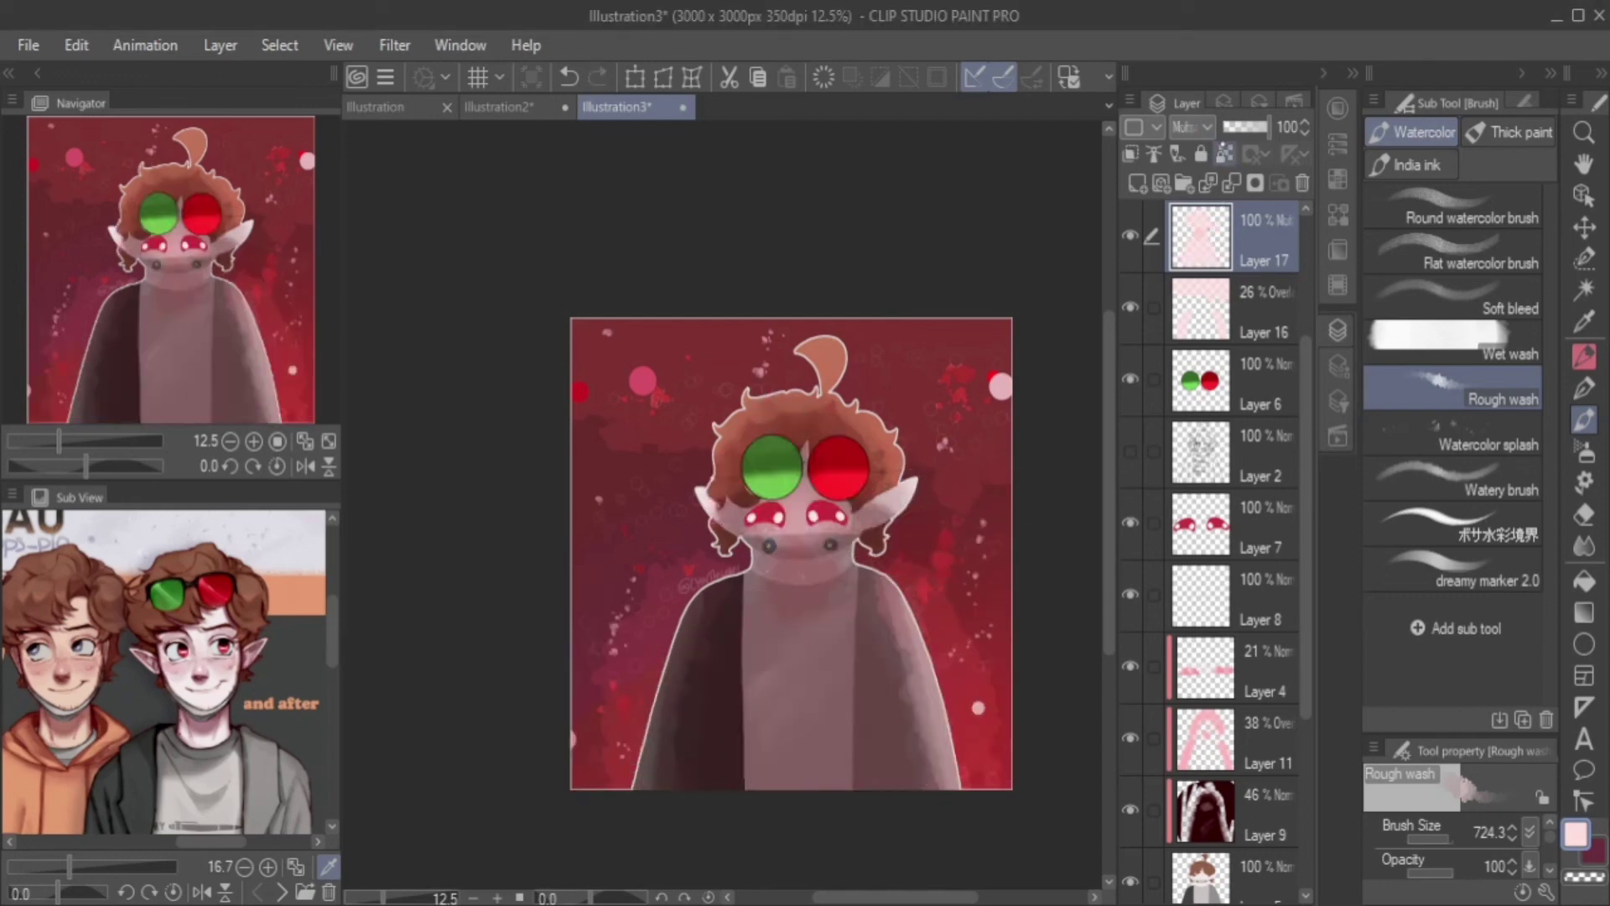
drag(1266, 127, 1252, 130)
Soften the pale pink washes using the Wet bleed blender at brush size 2000, and merge the upper wash layer into the one below.
key(e)
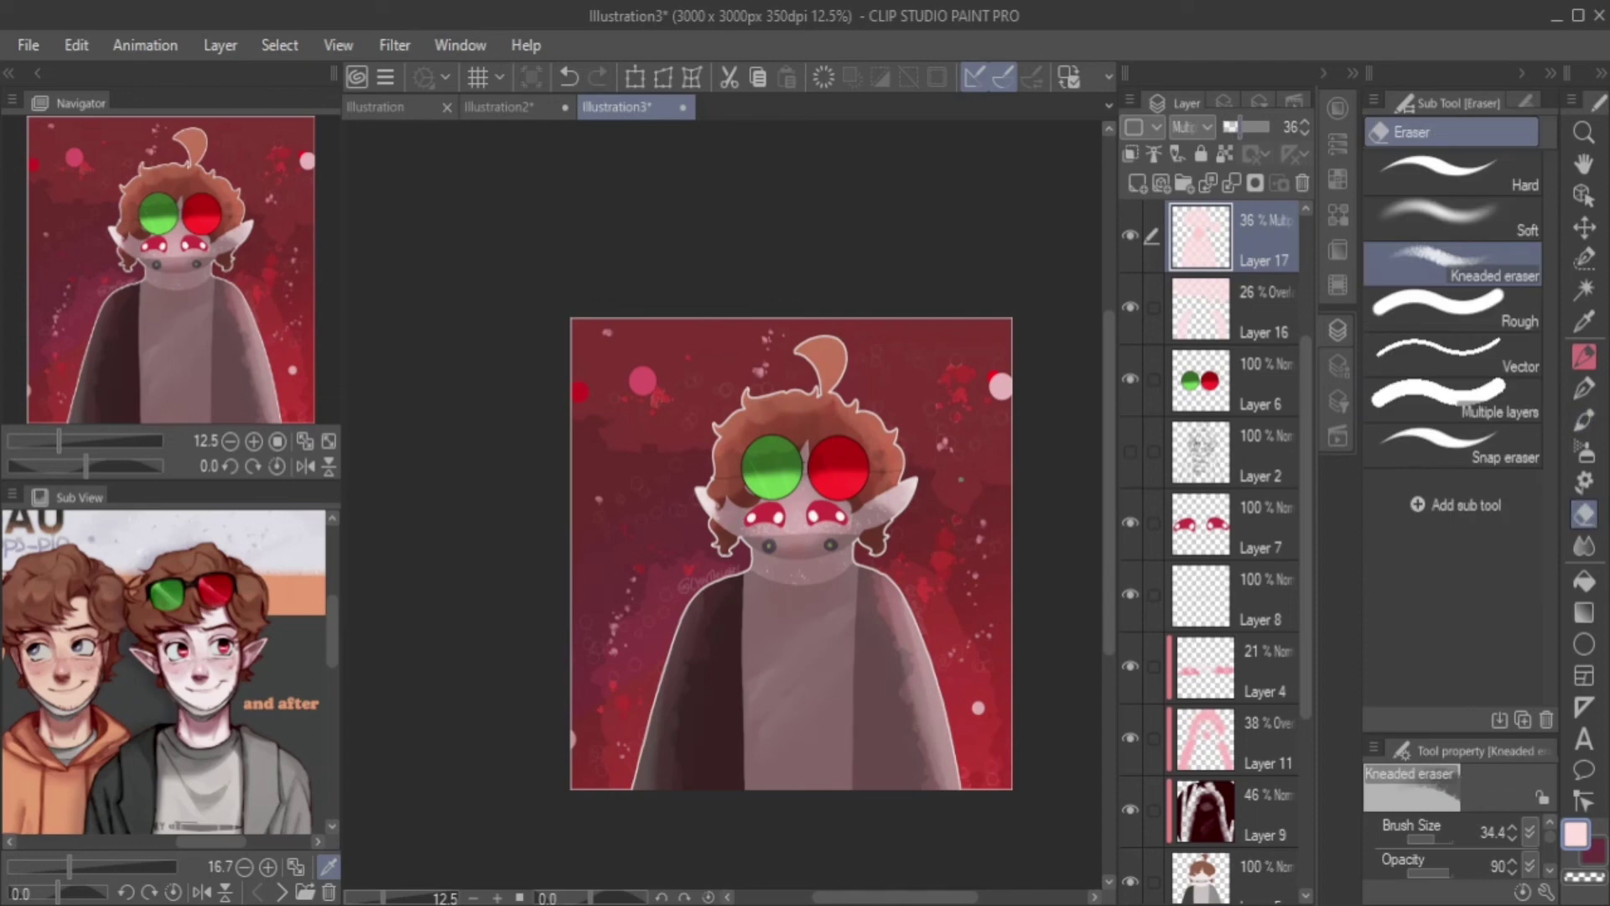
click(1435, 830)
key(alt+bracketleft)
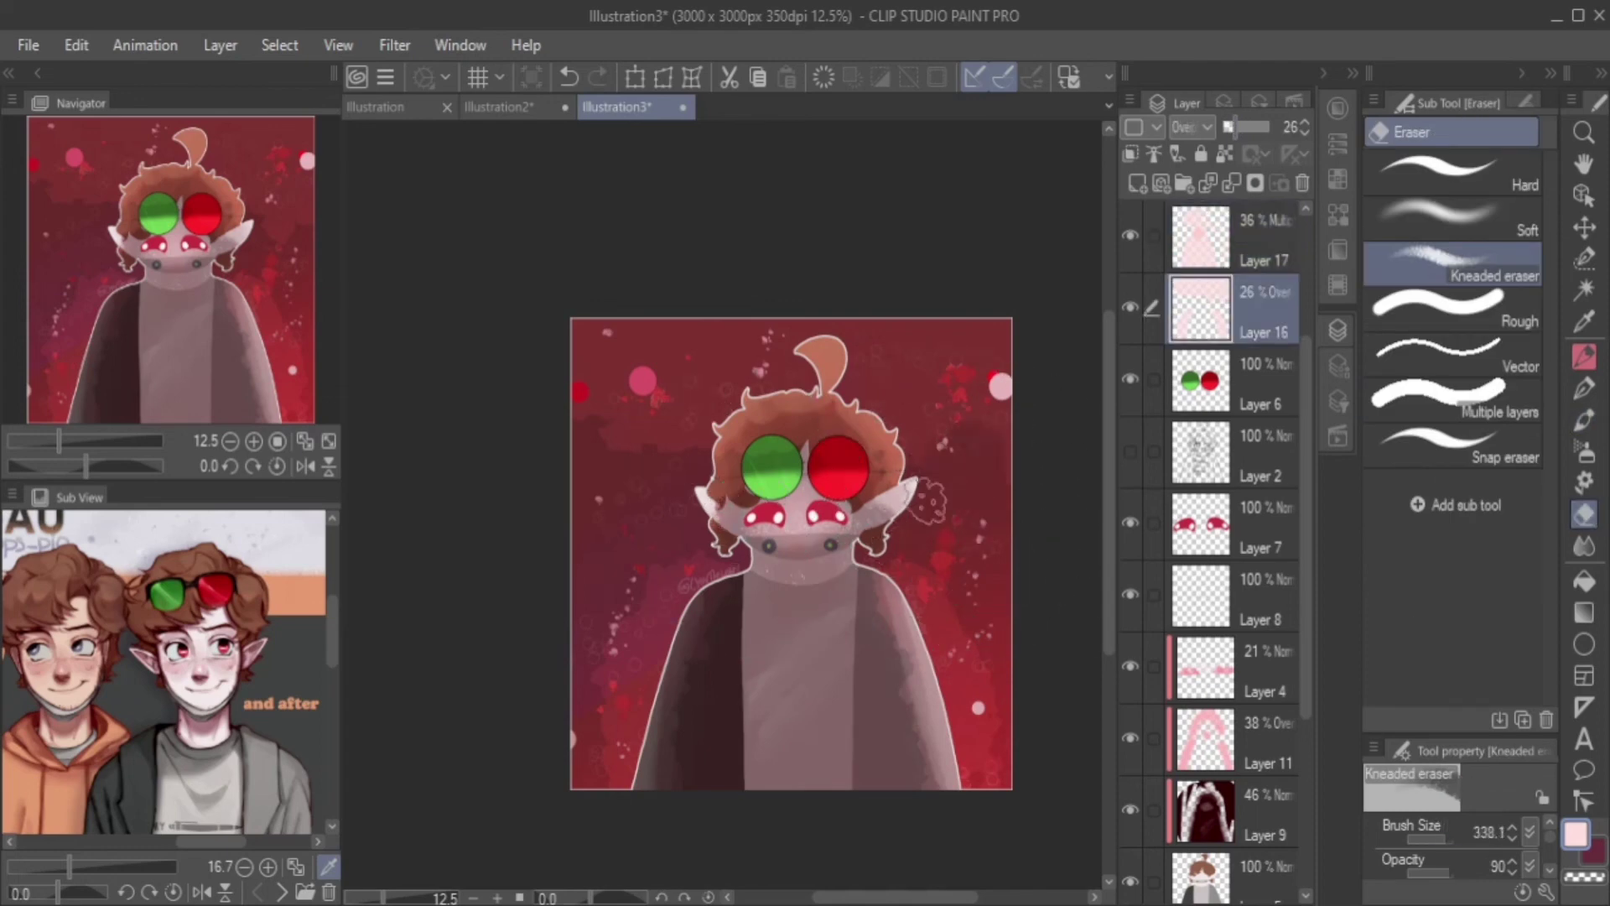
key(j)
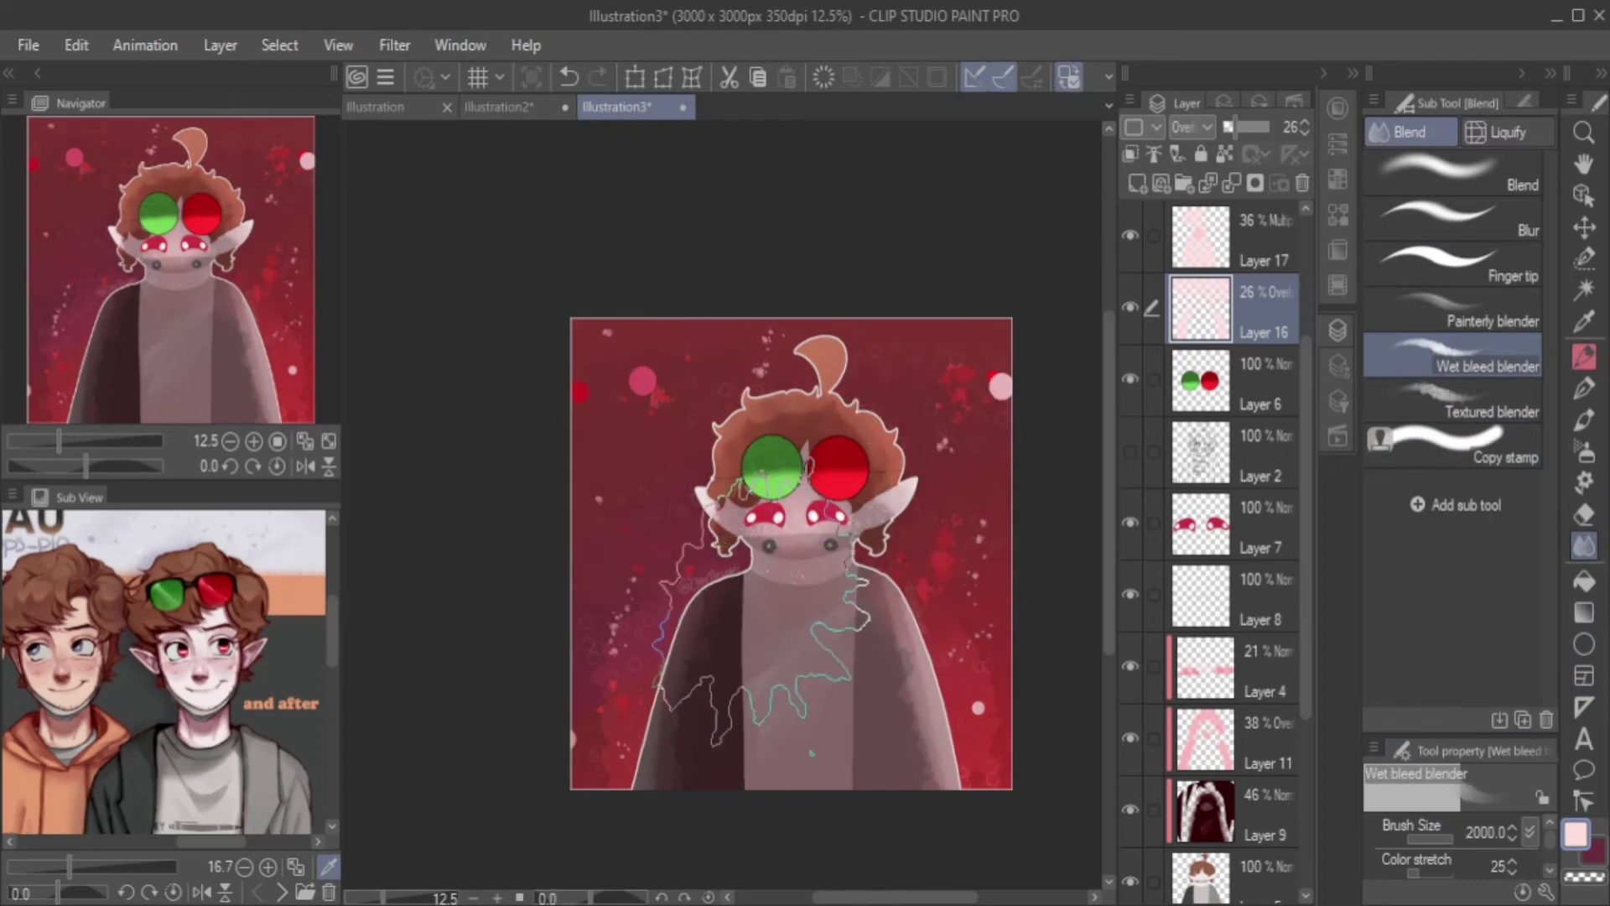
click(1258, 251)
click(1231, 183)
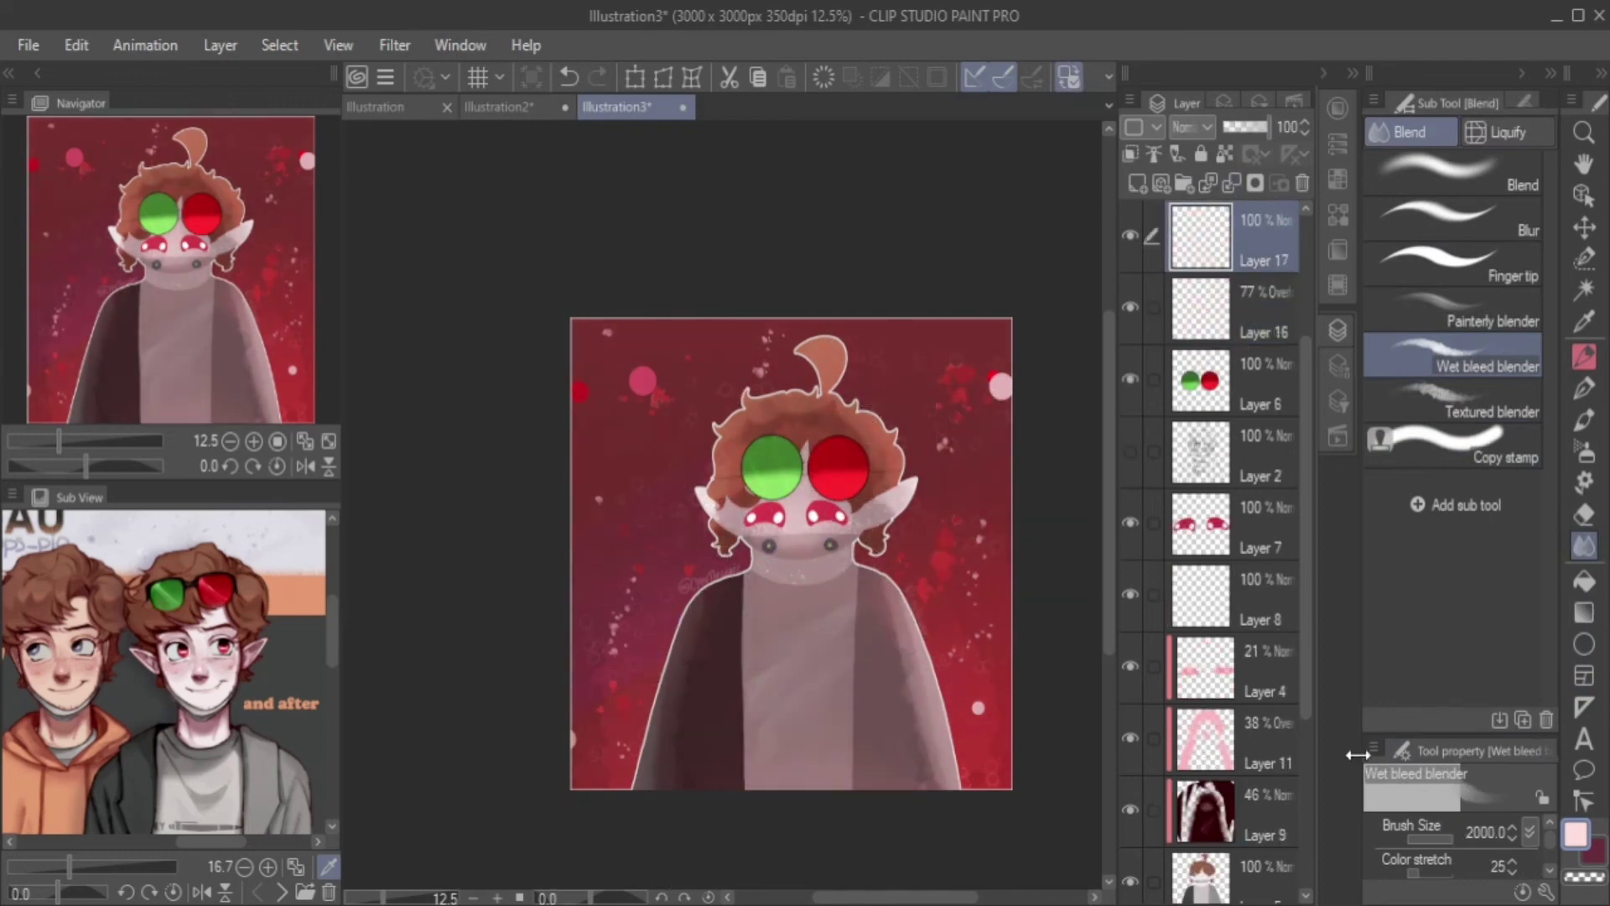
Draw a thin white rectangular border just inside the canvas edges with the Rectangle figure tool at brush size 6.0.
click(1584, 644)
click(1438, 474)
click(1338, 179)
click(1165, 239)
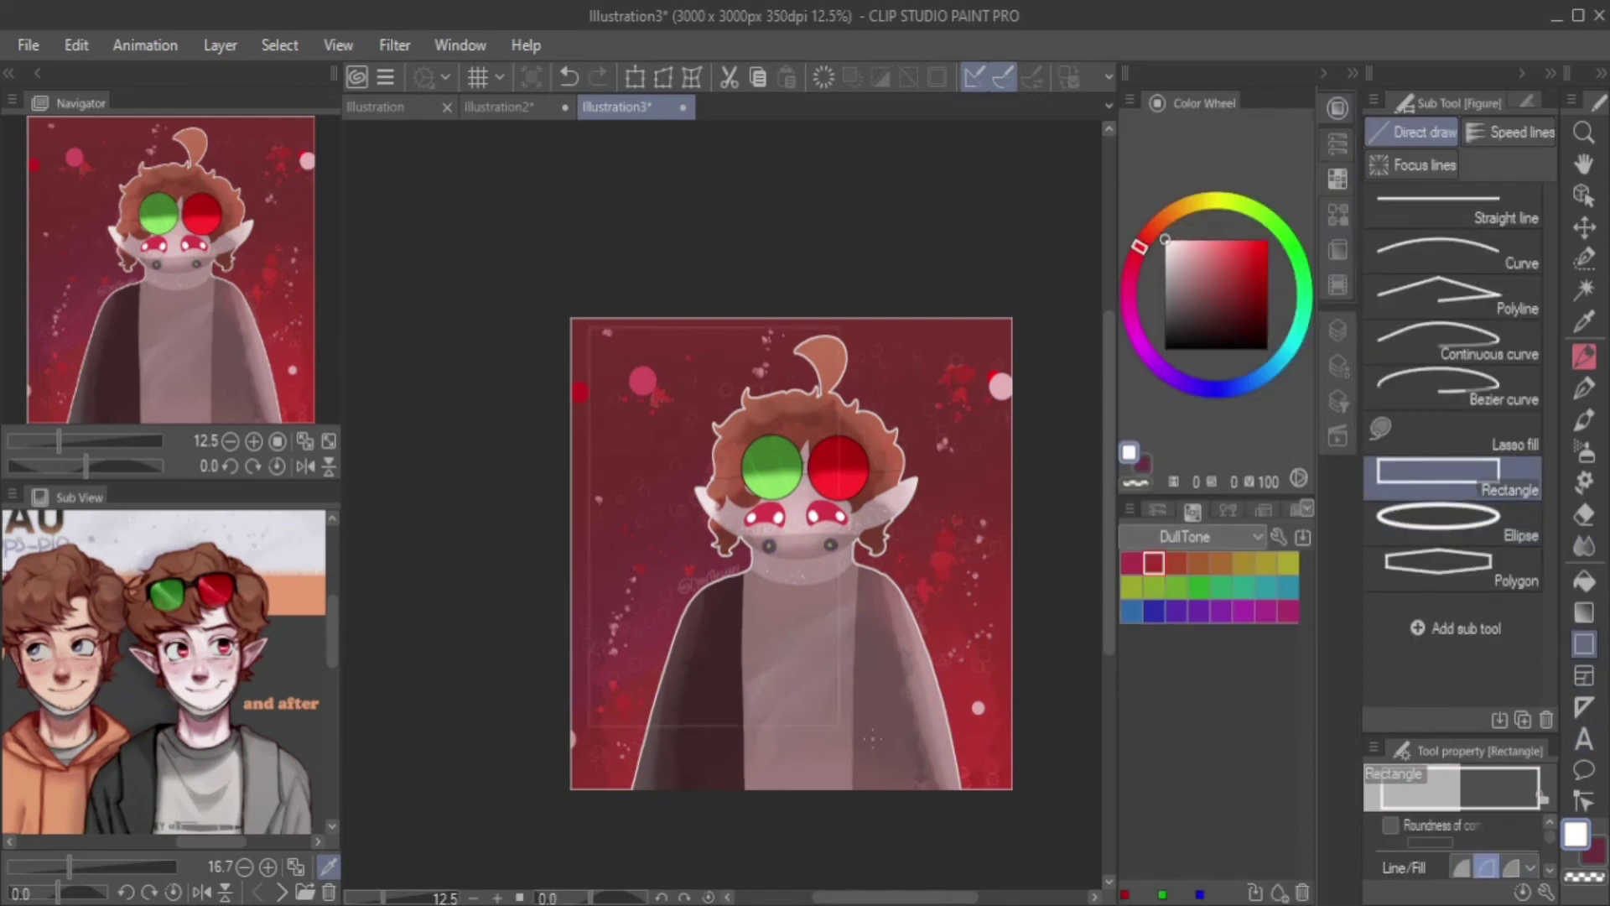
scroll(1459, 839, down, 1)
scroll(1459, 847, down, 2)
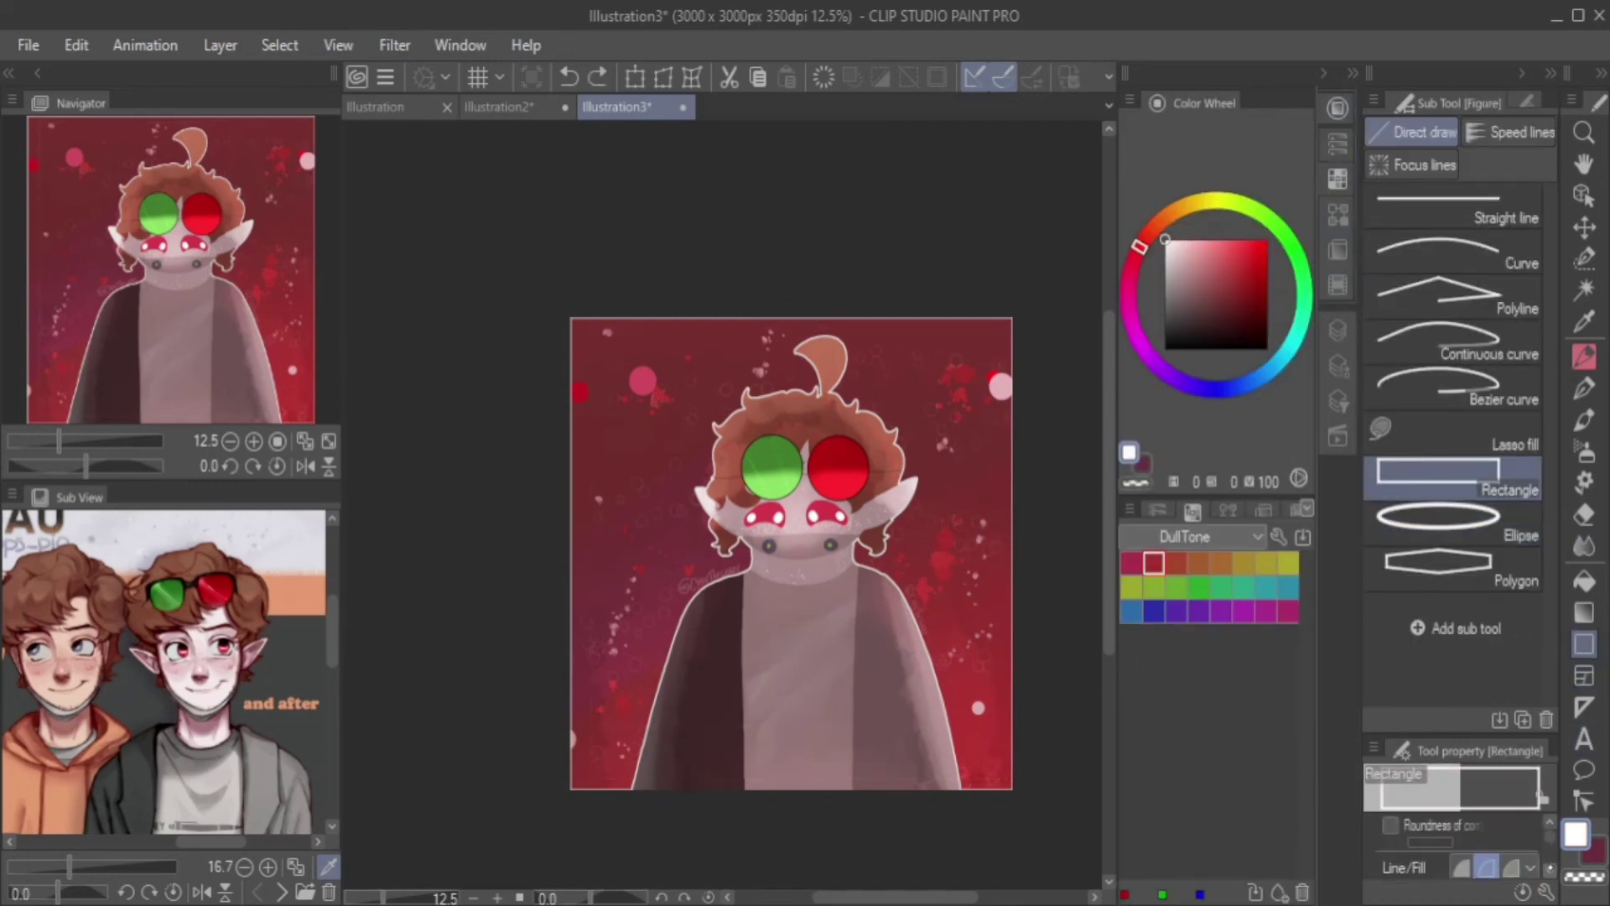
key(])
key(])
key(])
mouse_move(588, 329)
mouse_down()
mouse_move(946, 740)
mouse_move(958, 779)
mouse_move(1006, 780)
mouse_up()
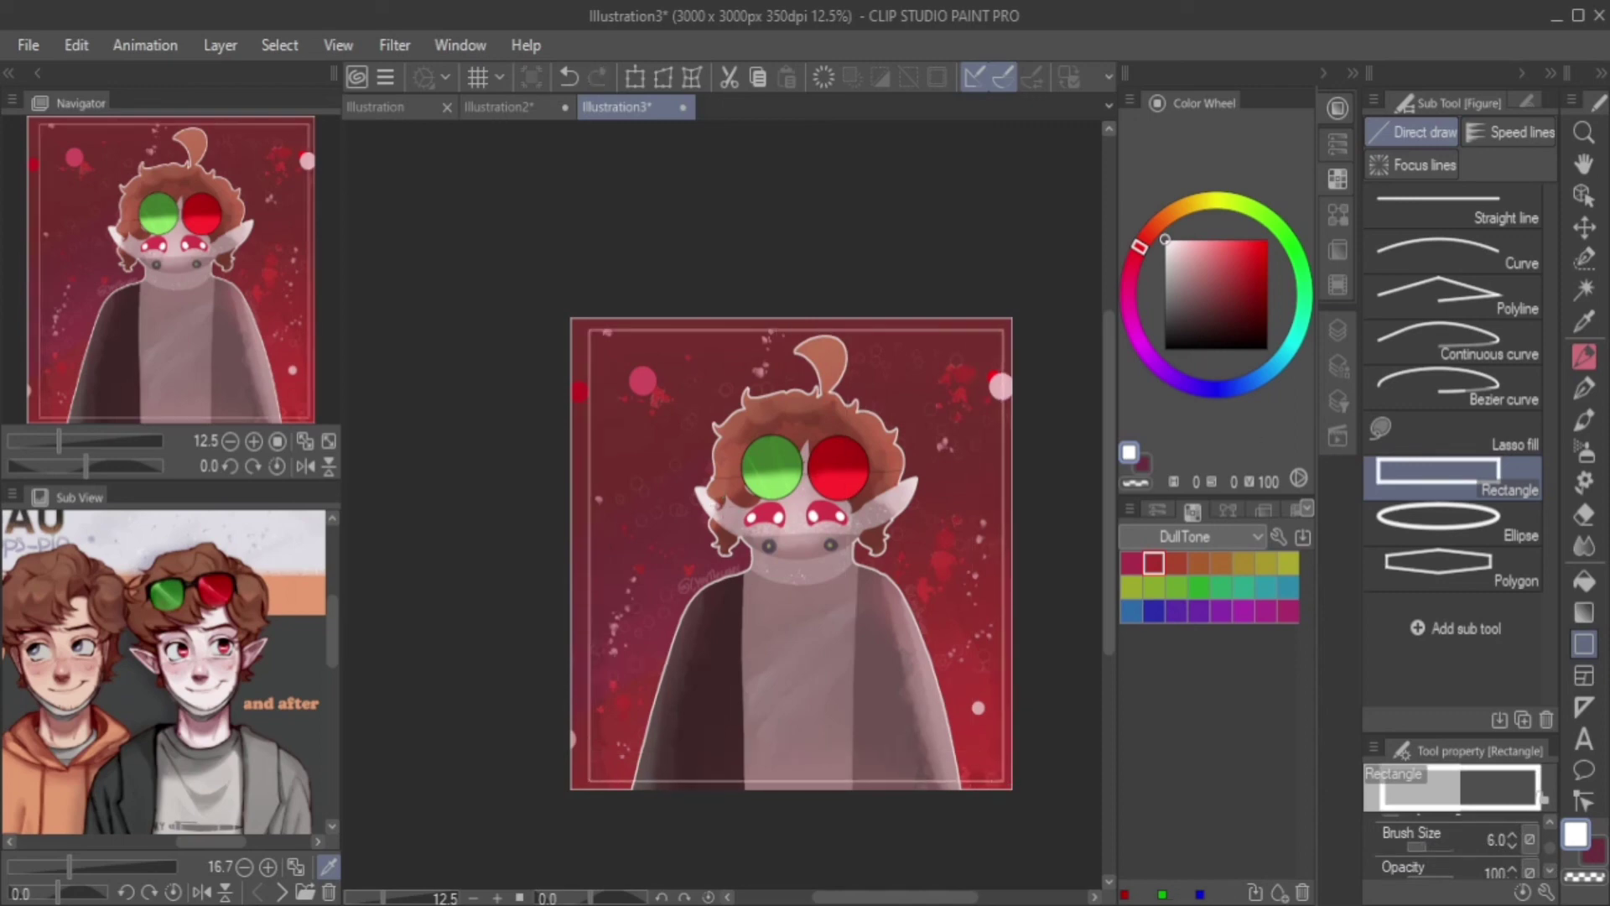